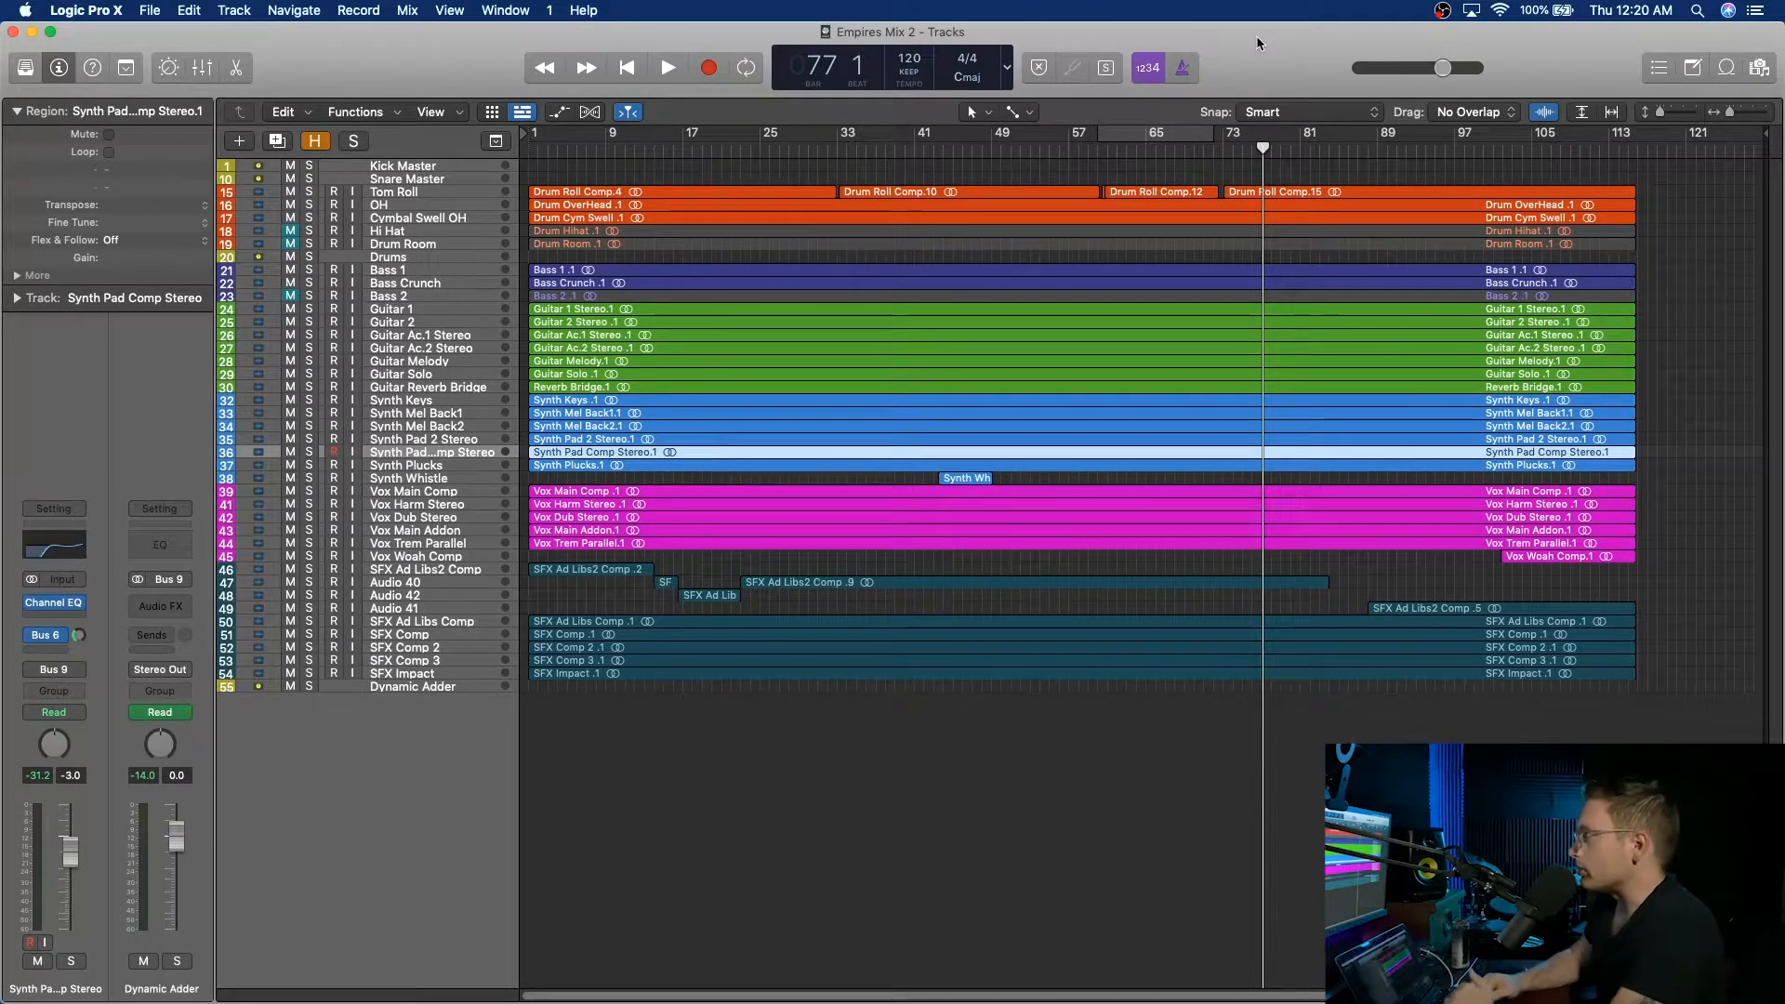
# Move the playhead to bar 14, show the mixer and open the ADPTR MetricAB plug-in on the Stereo Out channel.
pyautogui.click(846, 146)
pyautogui.click(654, 149)
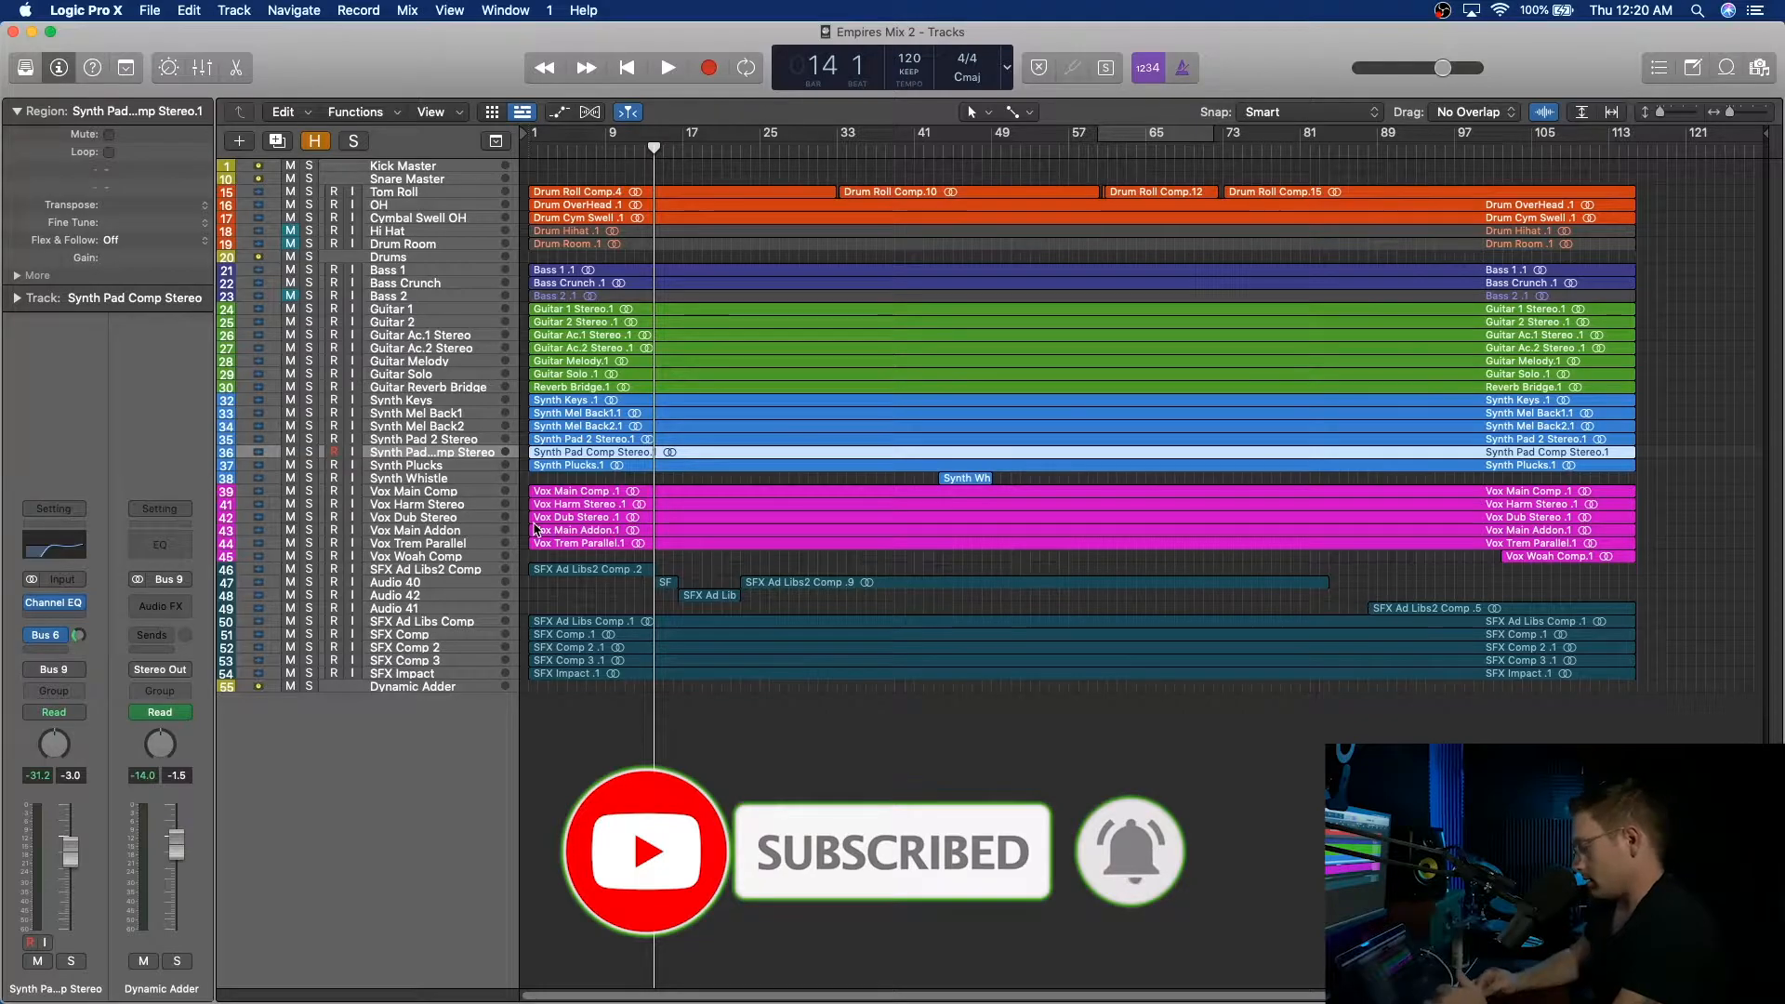
pyautogui.press('x')
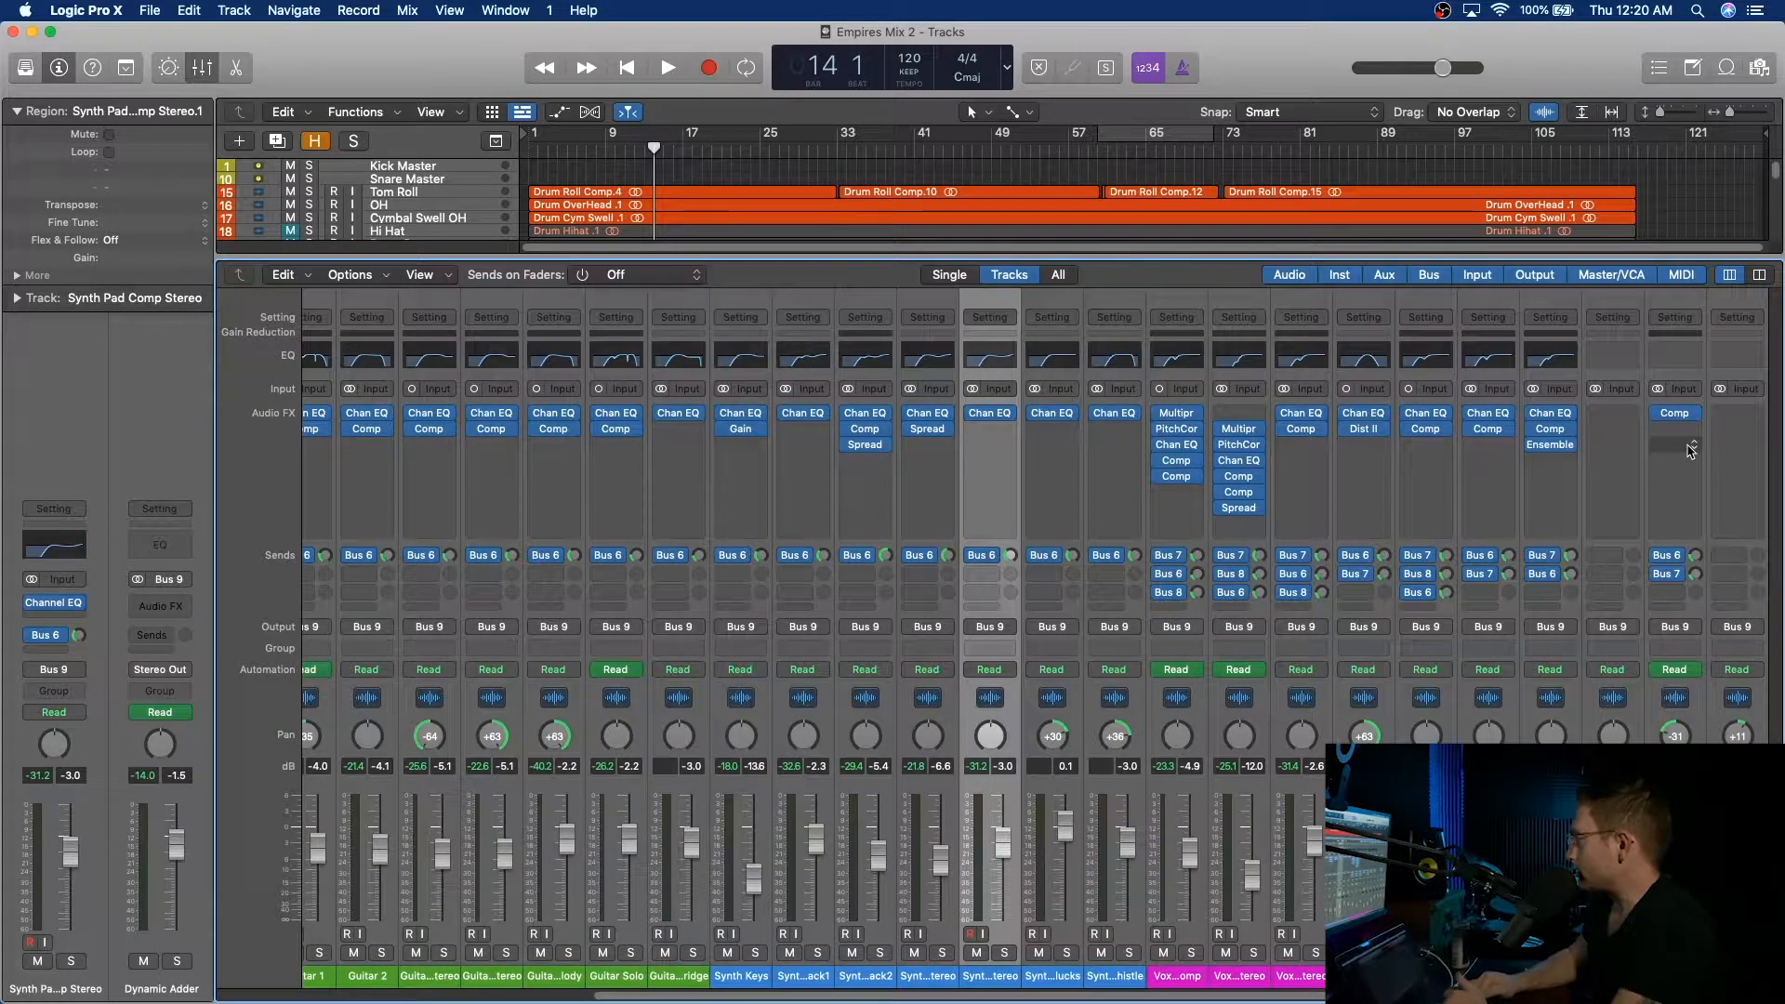
pyautogui.hscroll(10, 1690, 452)
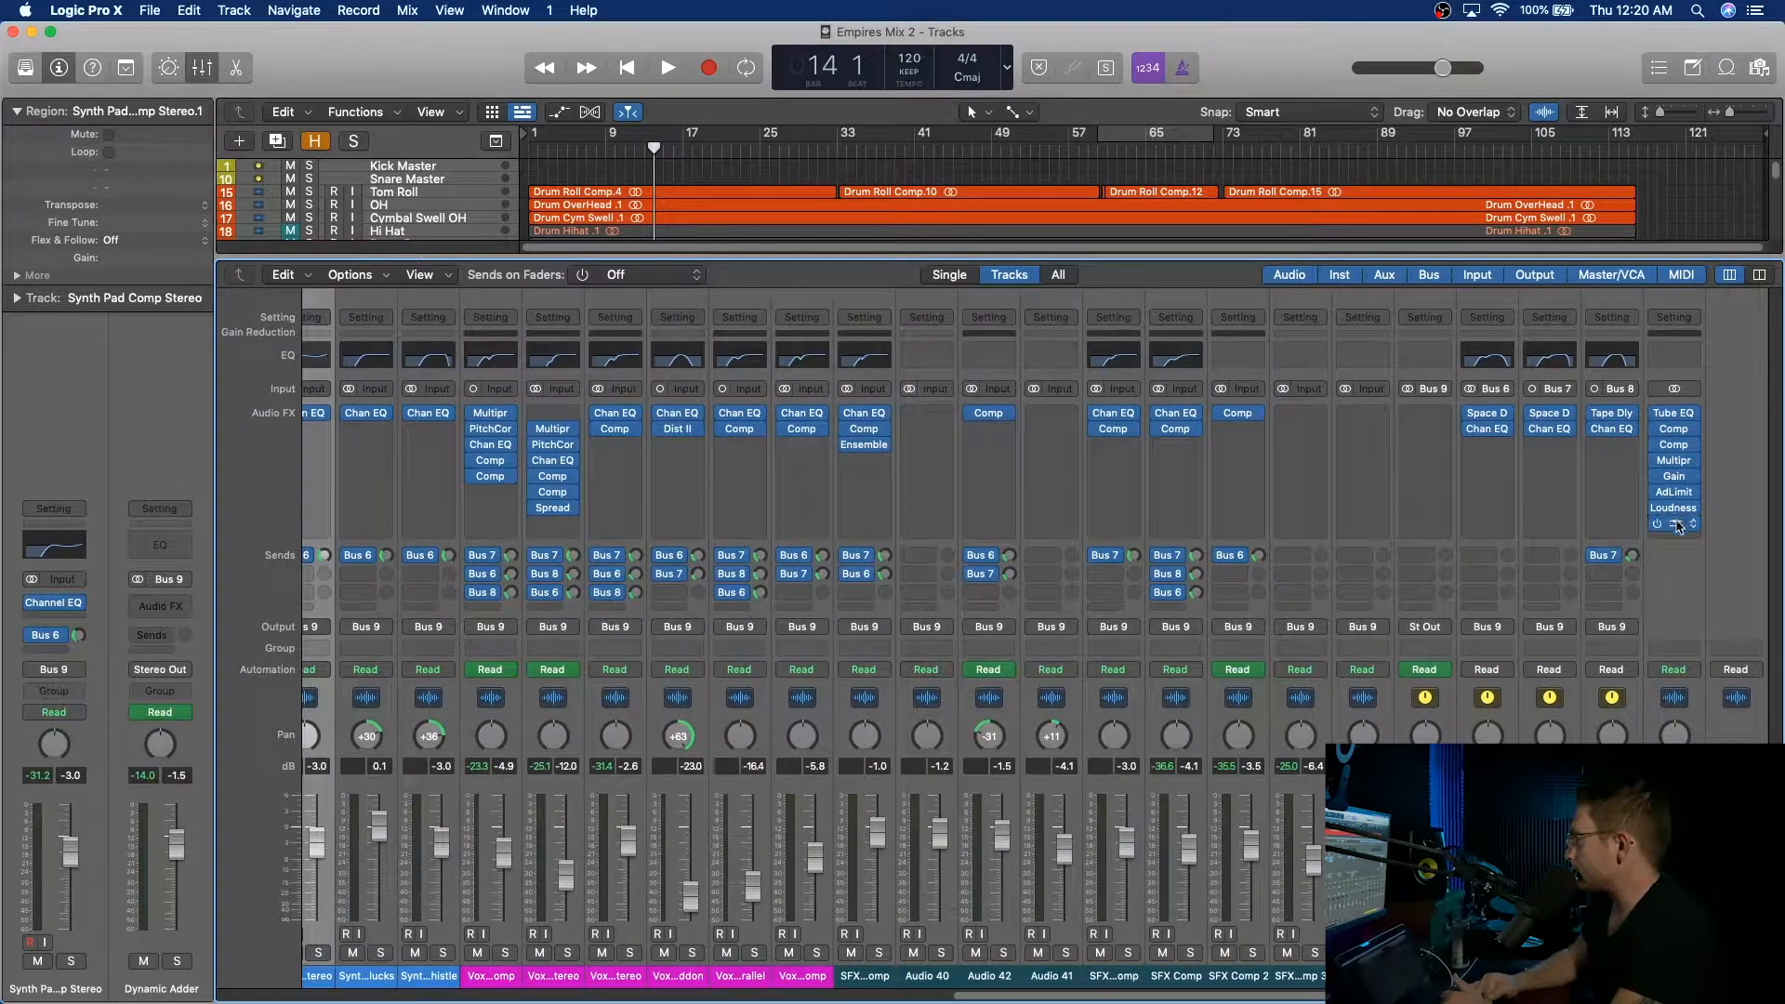
pyautogui.click(1678, 524)
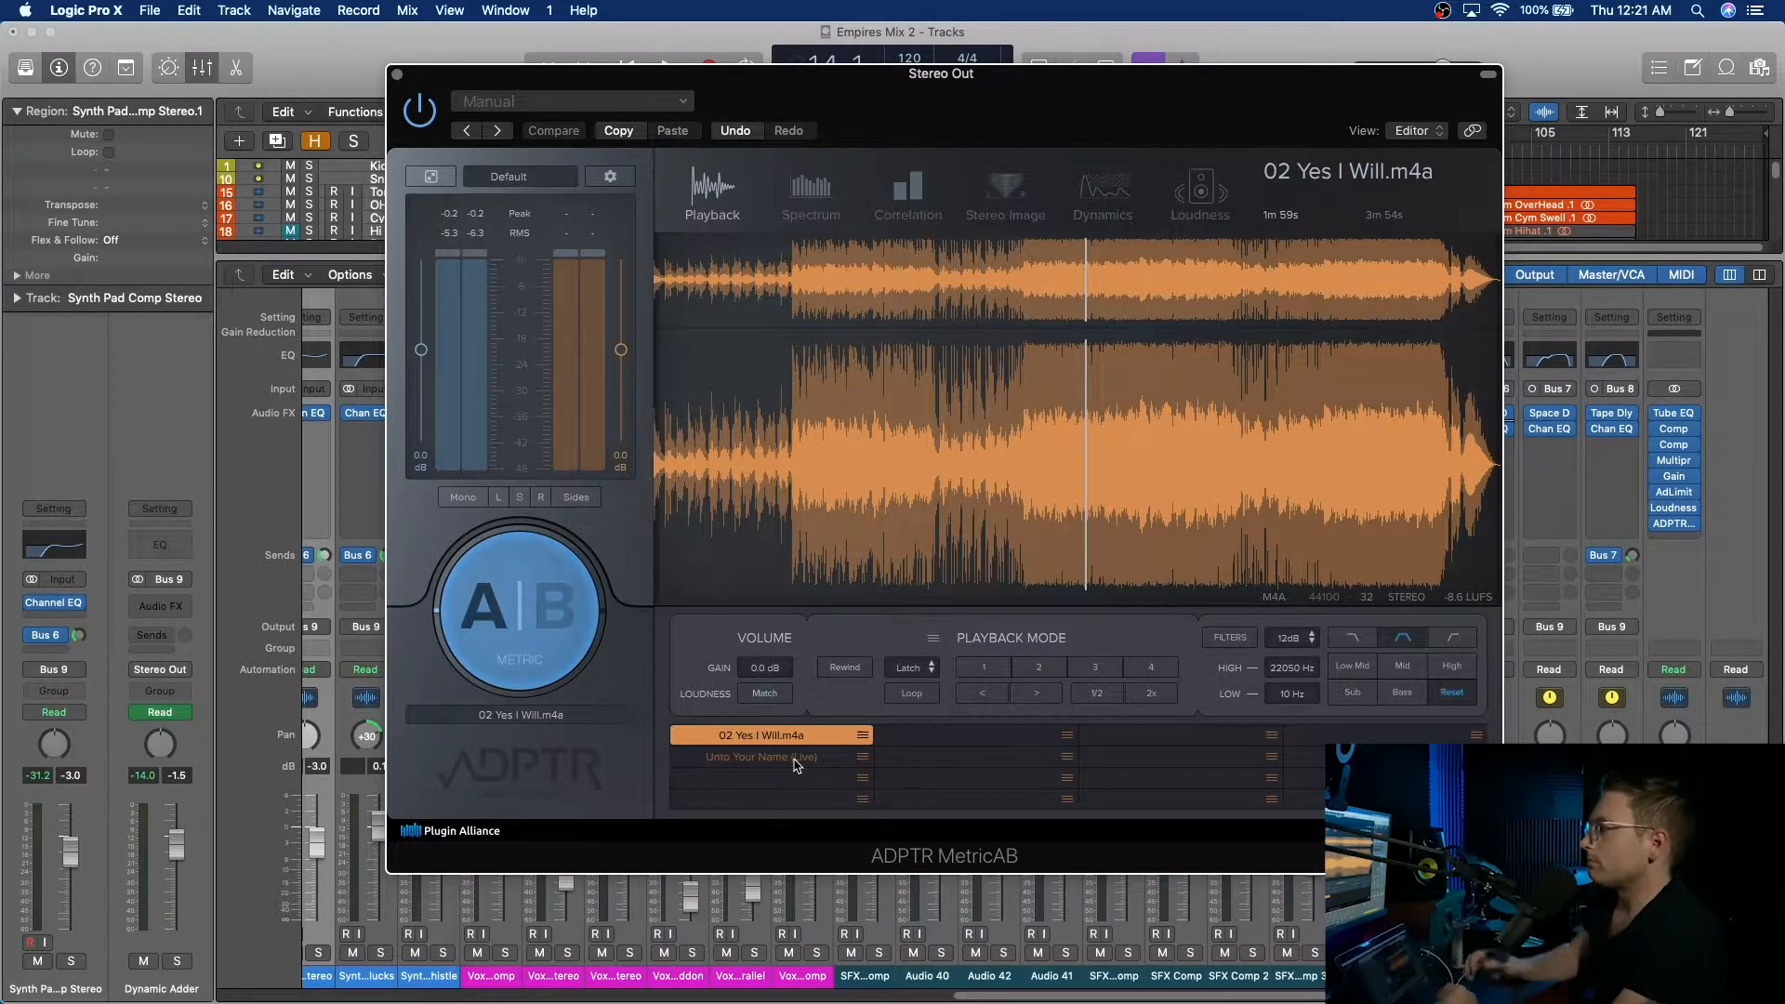
pyautogui.moveTo(1000, 87); pyautogui.dragTo(958, 68)
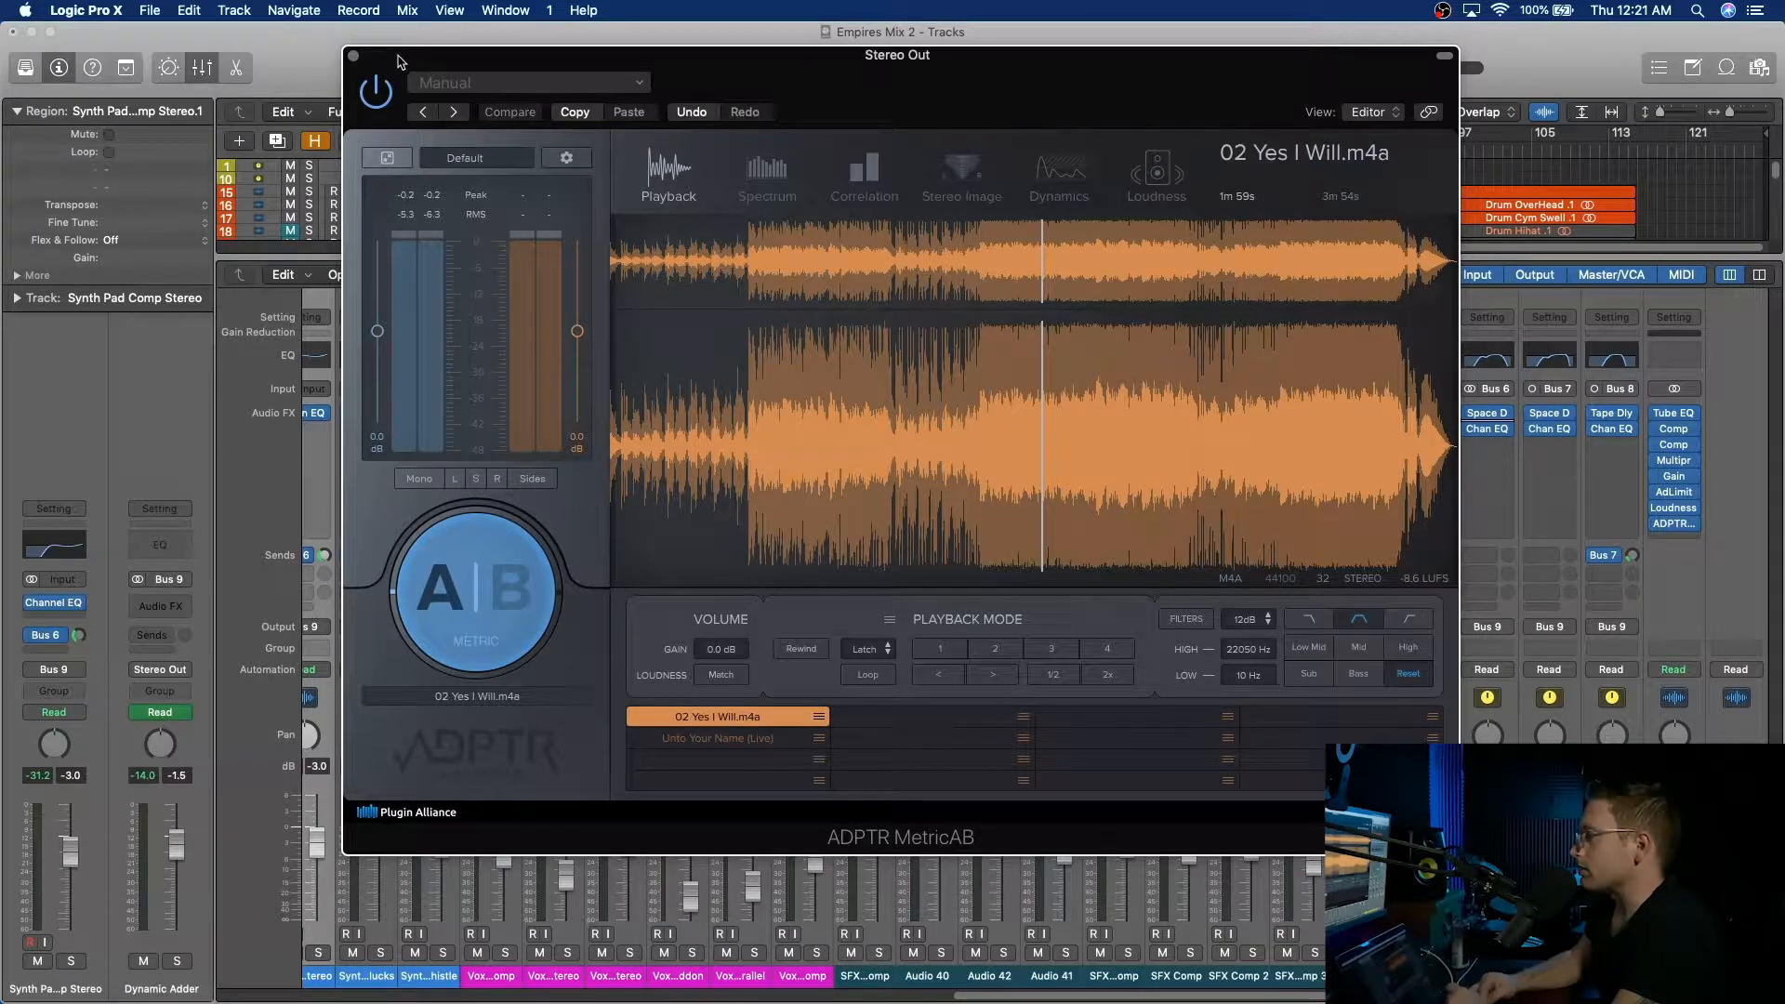
pyautogui.moveTo(428, 63); pyautogui.dragTo(436, 118)
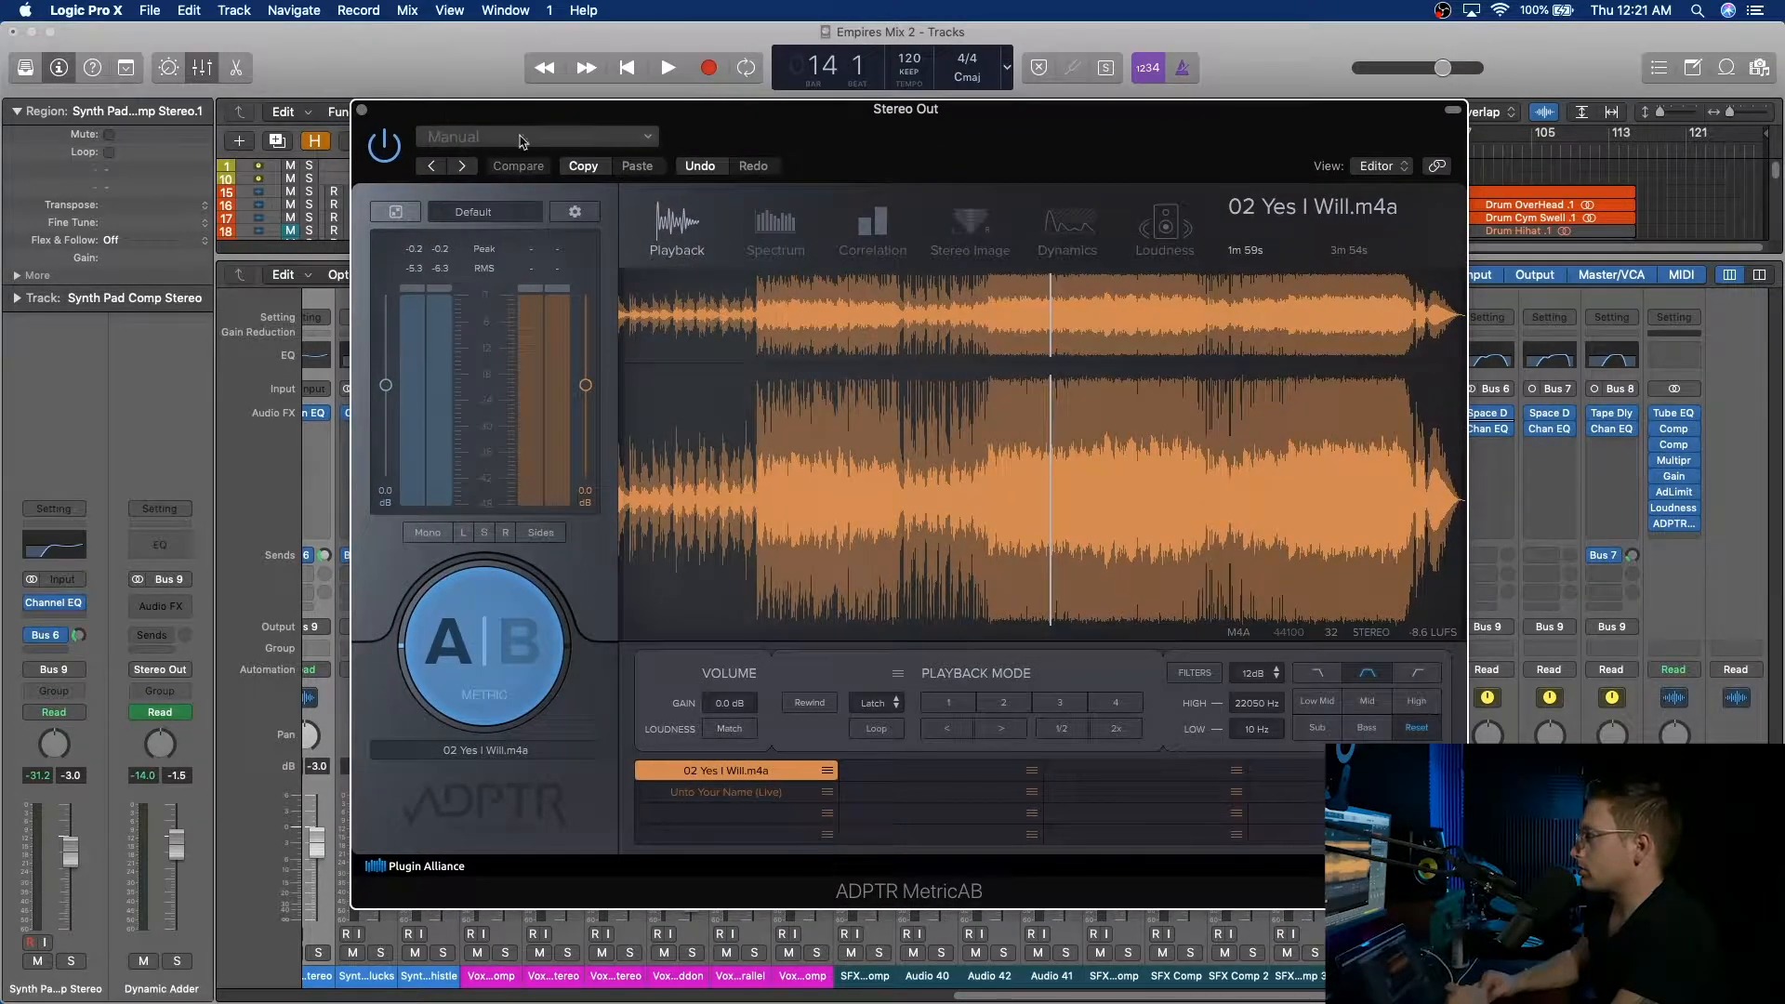
# Set the "02 Yes I Will.m4a" reference position to 1m 50s and try switching MetricAB between the mix (A) and the reference (B).
pyautogui.click(1020, 455)
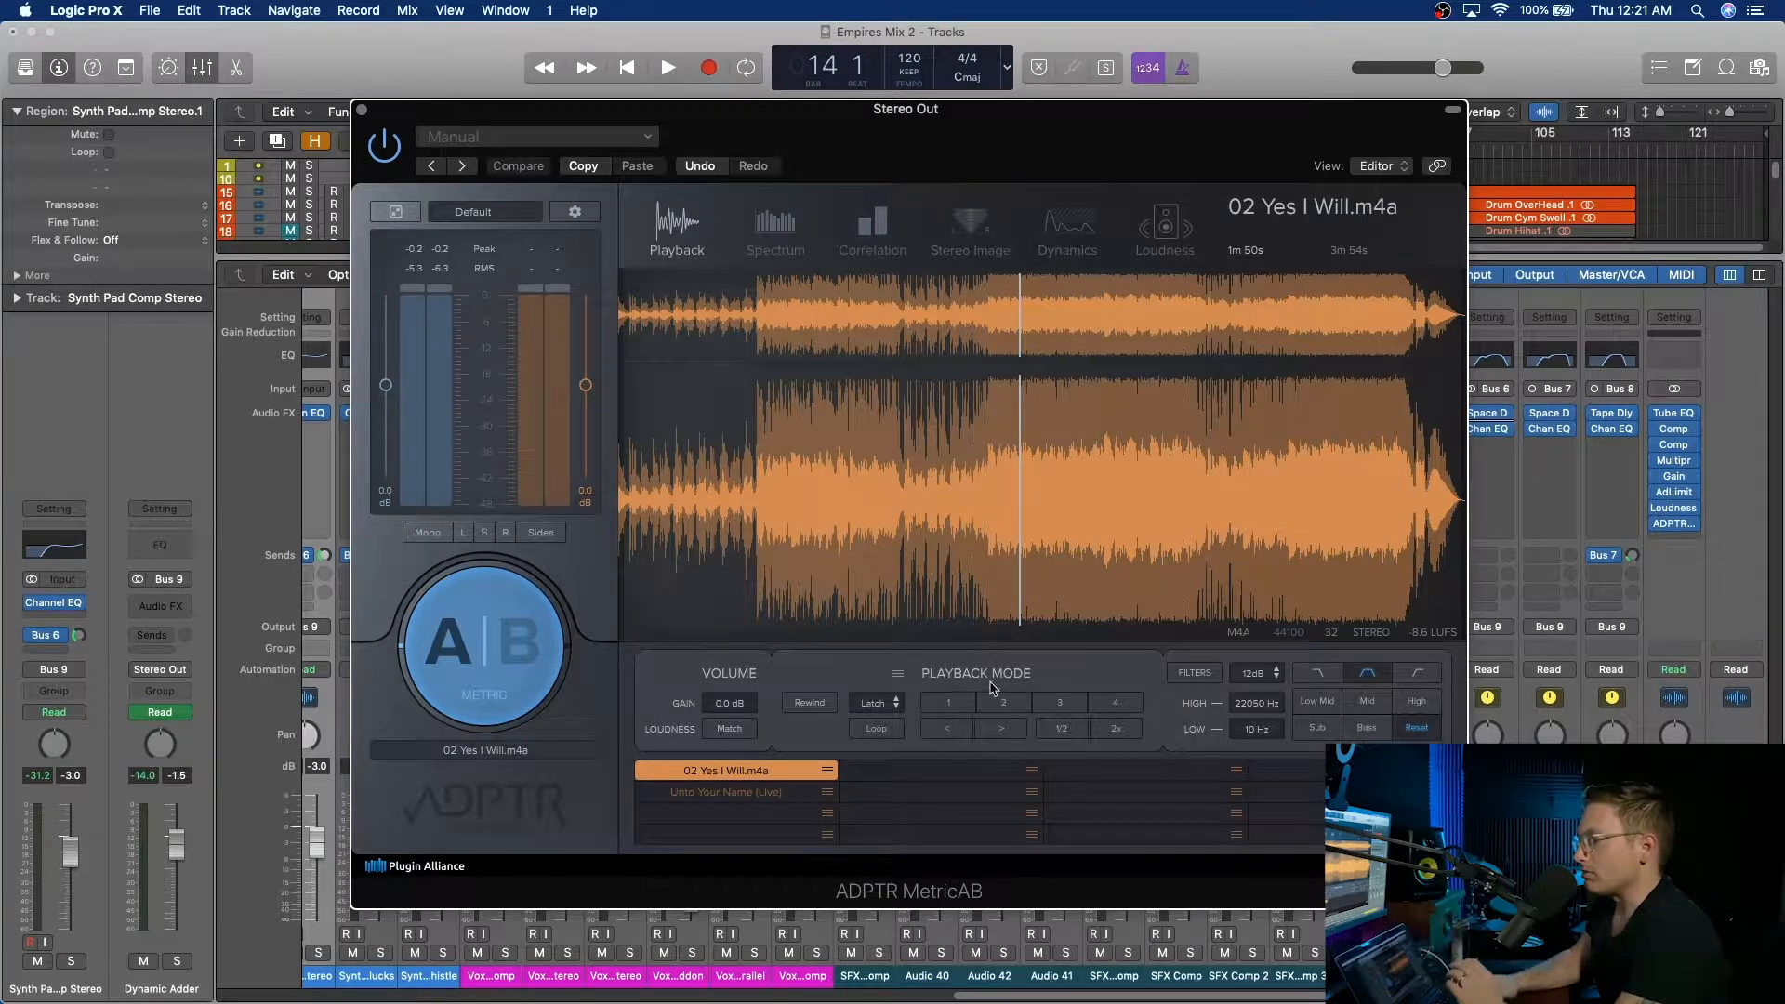
pyautogui.click(482, 655)
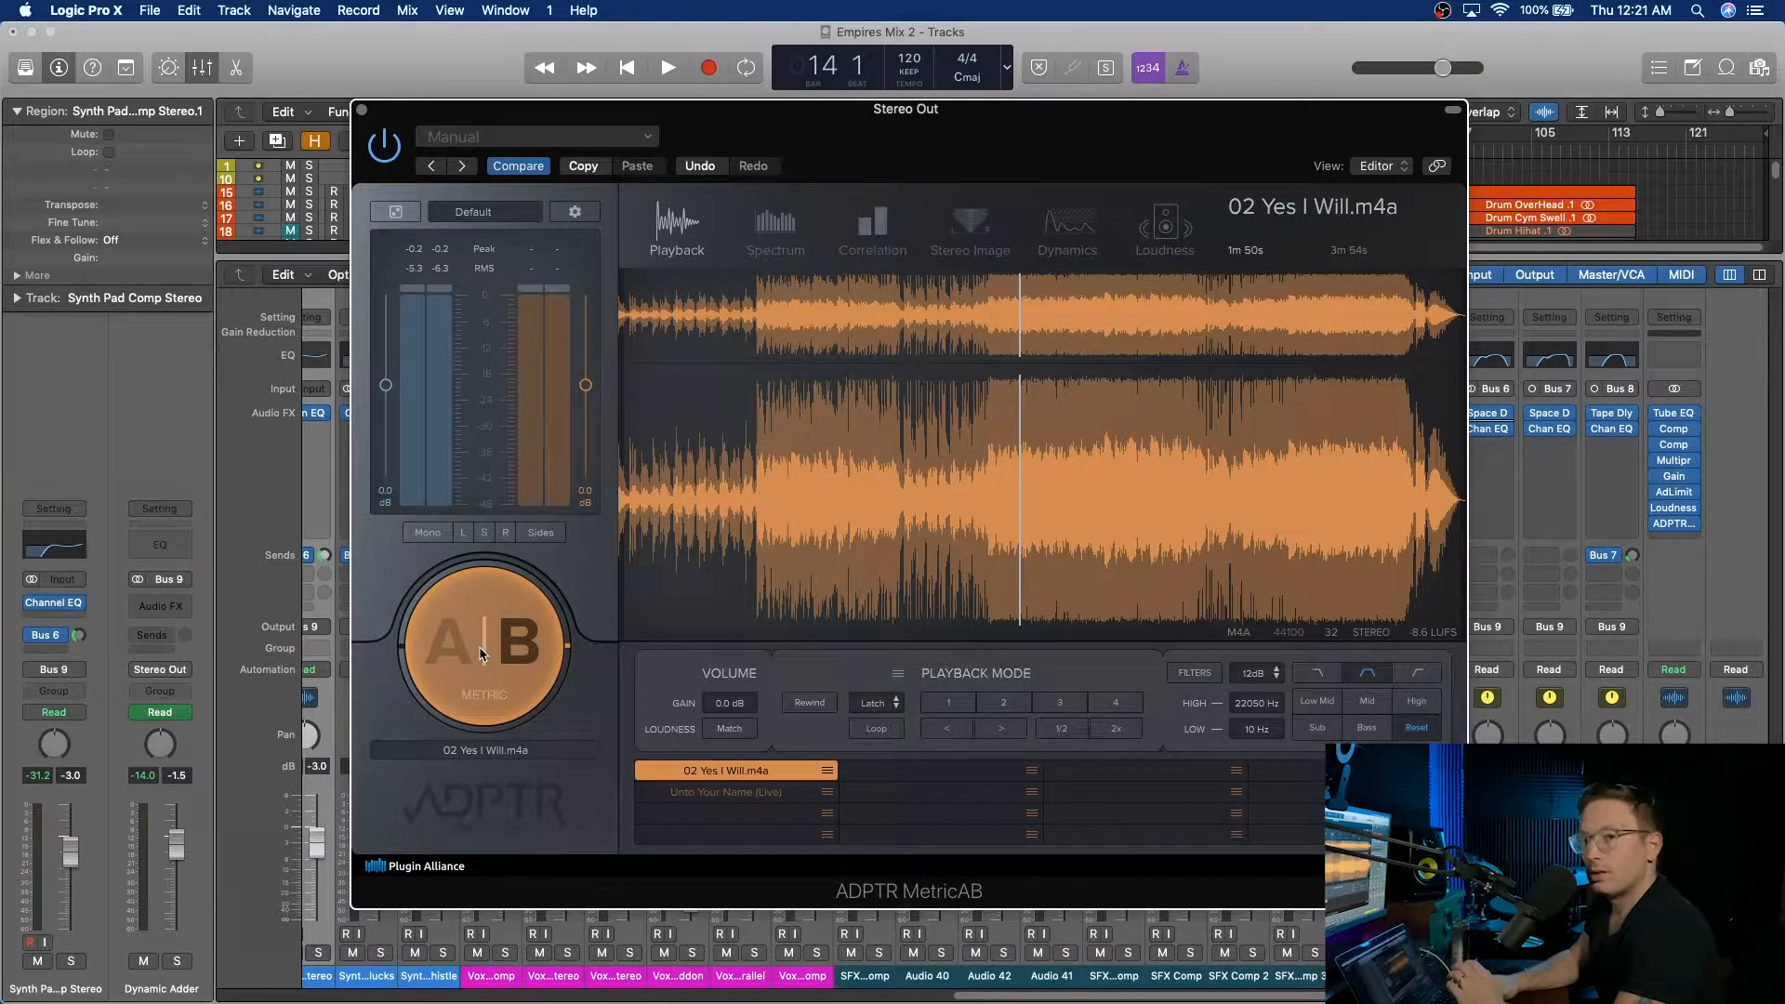
pyautogui.click(482, 655)
pyautogui.click(482, 655)
pyautogui.click(482, 654)
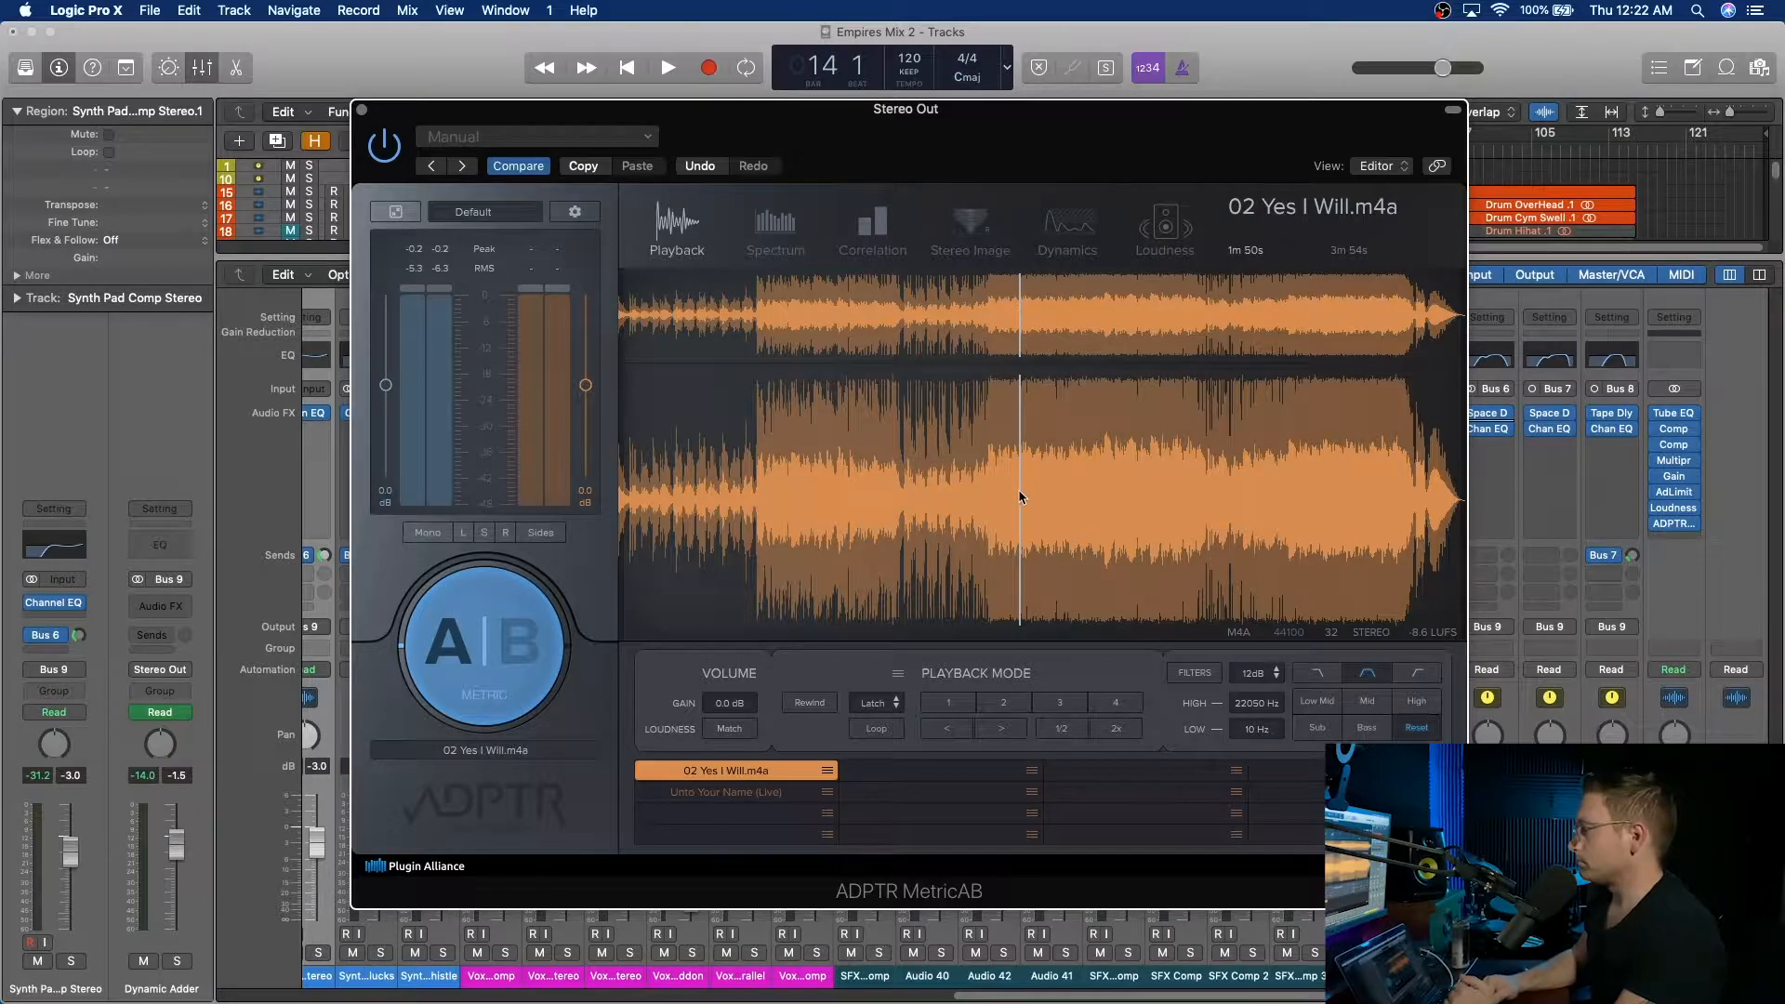
# Play the project and set an active cycle region from bar 33 to about bar 45, keeping the ruler clear of the plug-in window.
pyautogui.press('space')
pyautogui.moveTo(1018, 113); pyautogui.dragTo(1030, 297)
pyautogui.press('space')
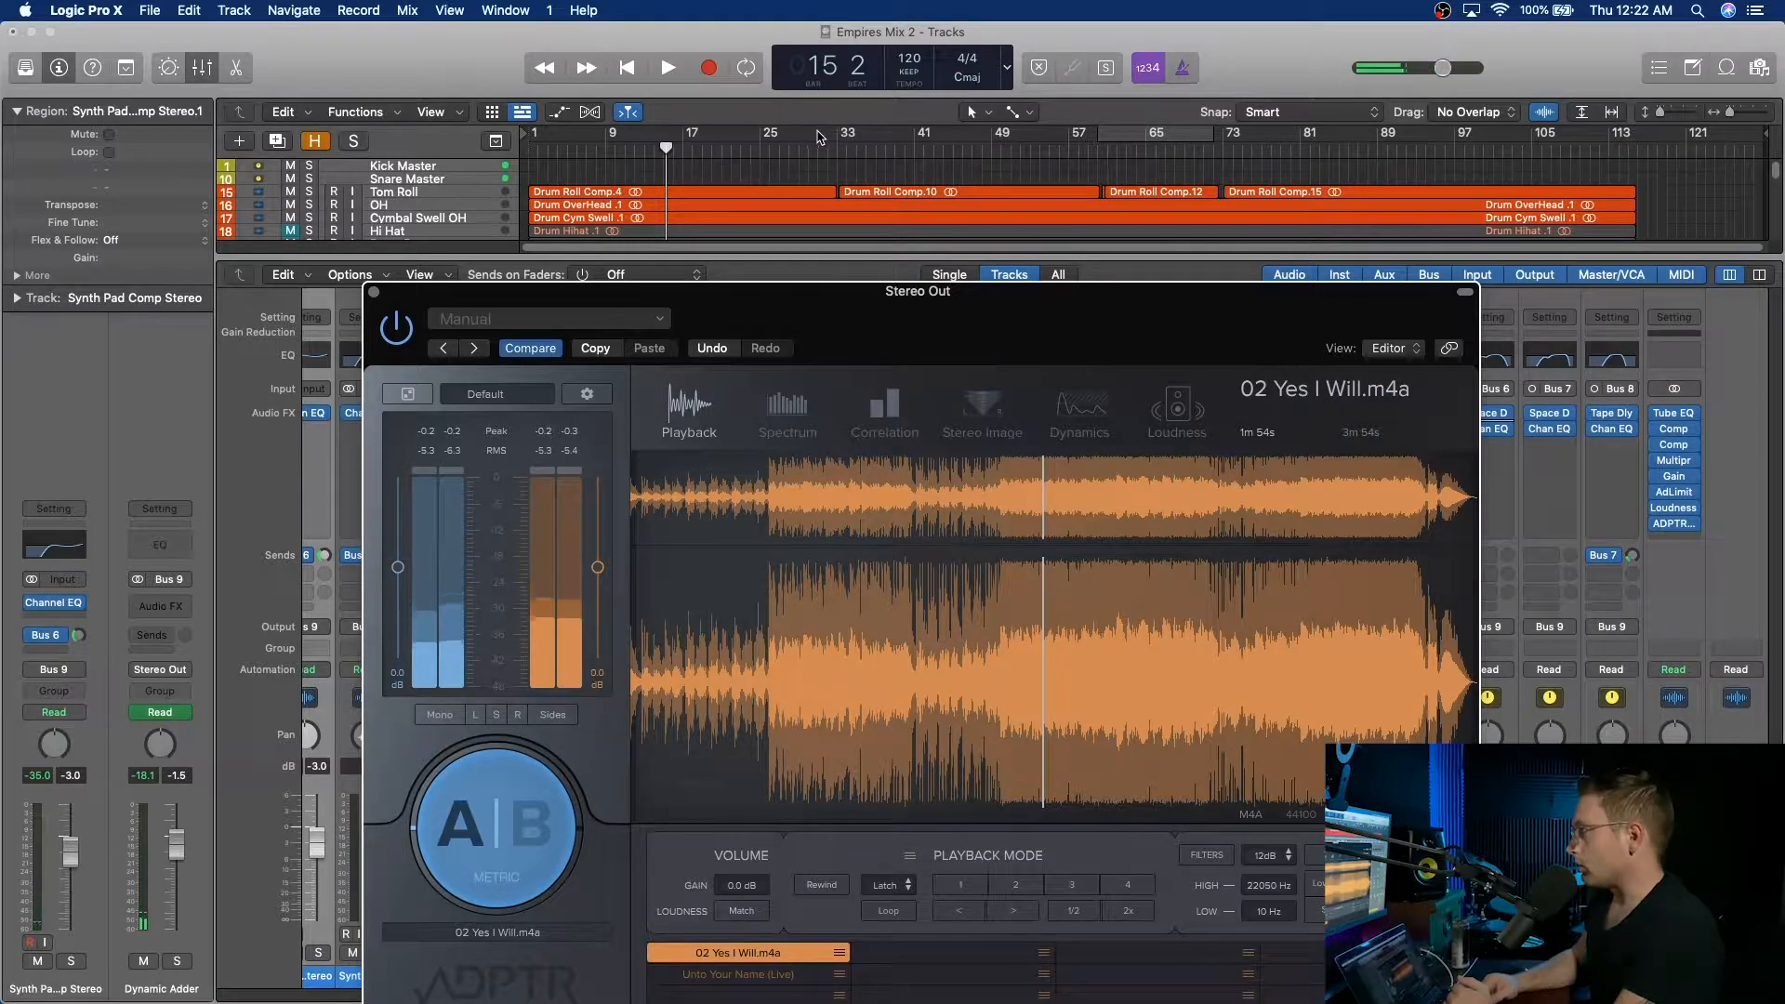
pyautogui.moveTo(811, 138); pyautogui.dragTo(1002, 135)
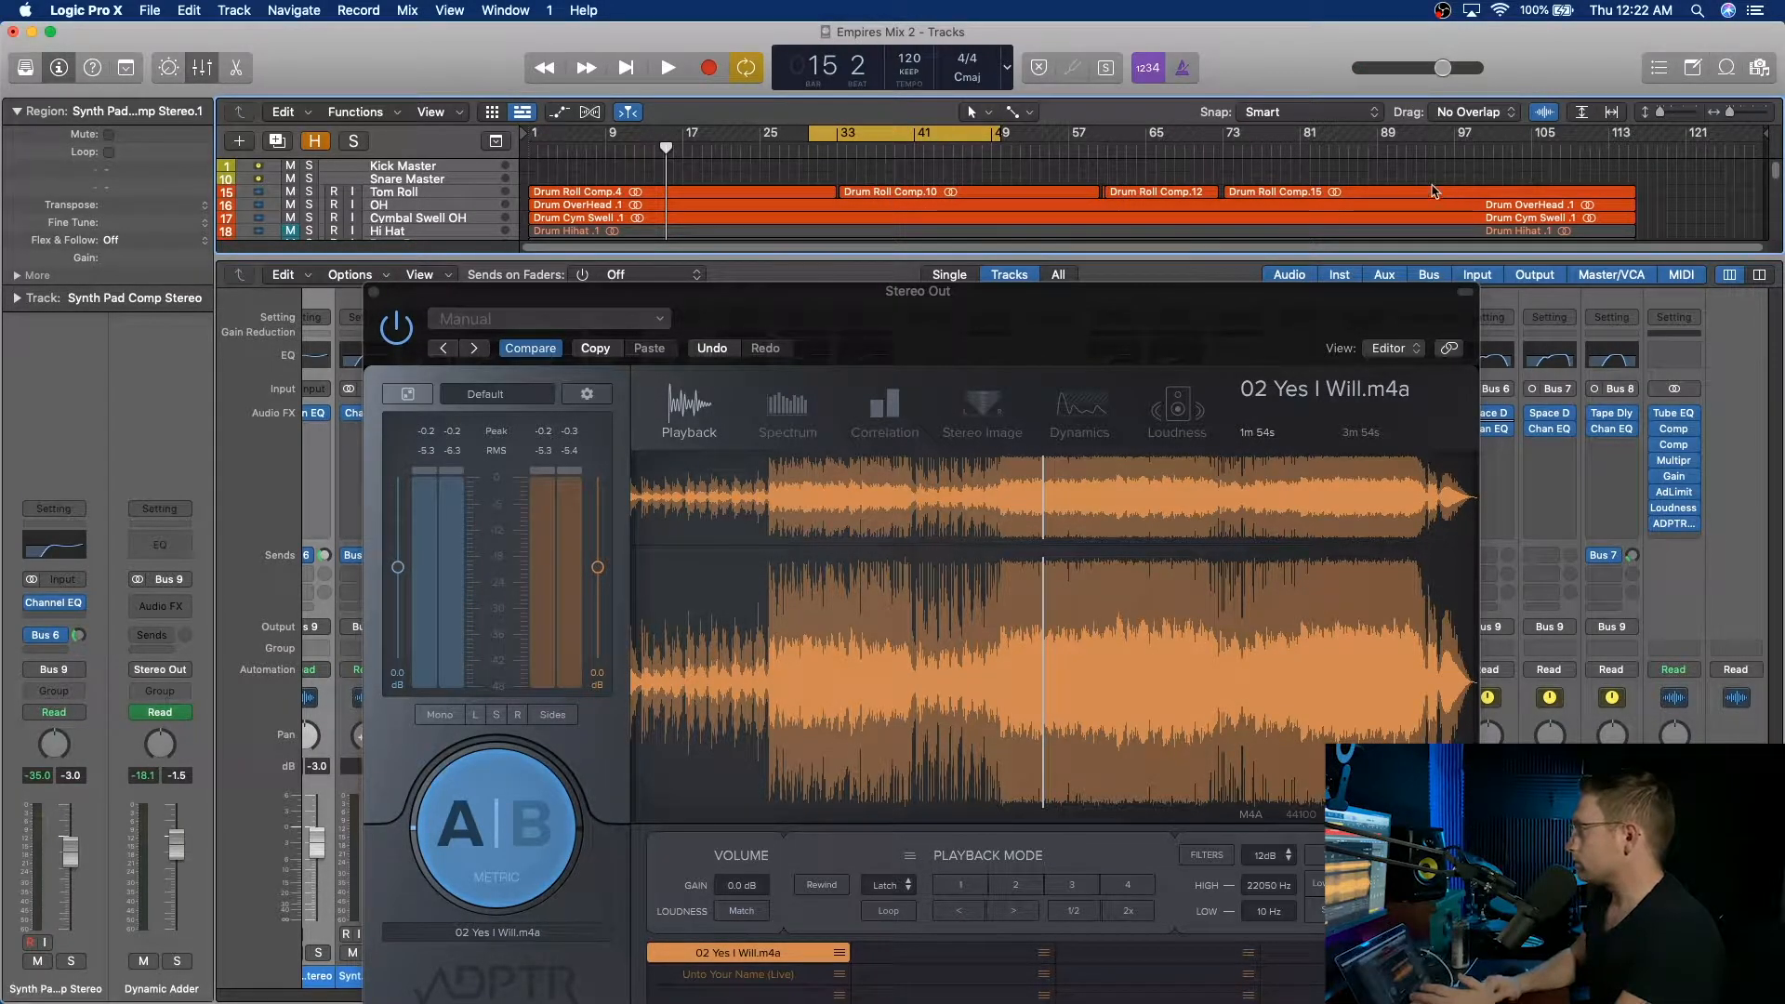
pyautogui.press('space')
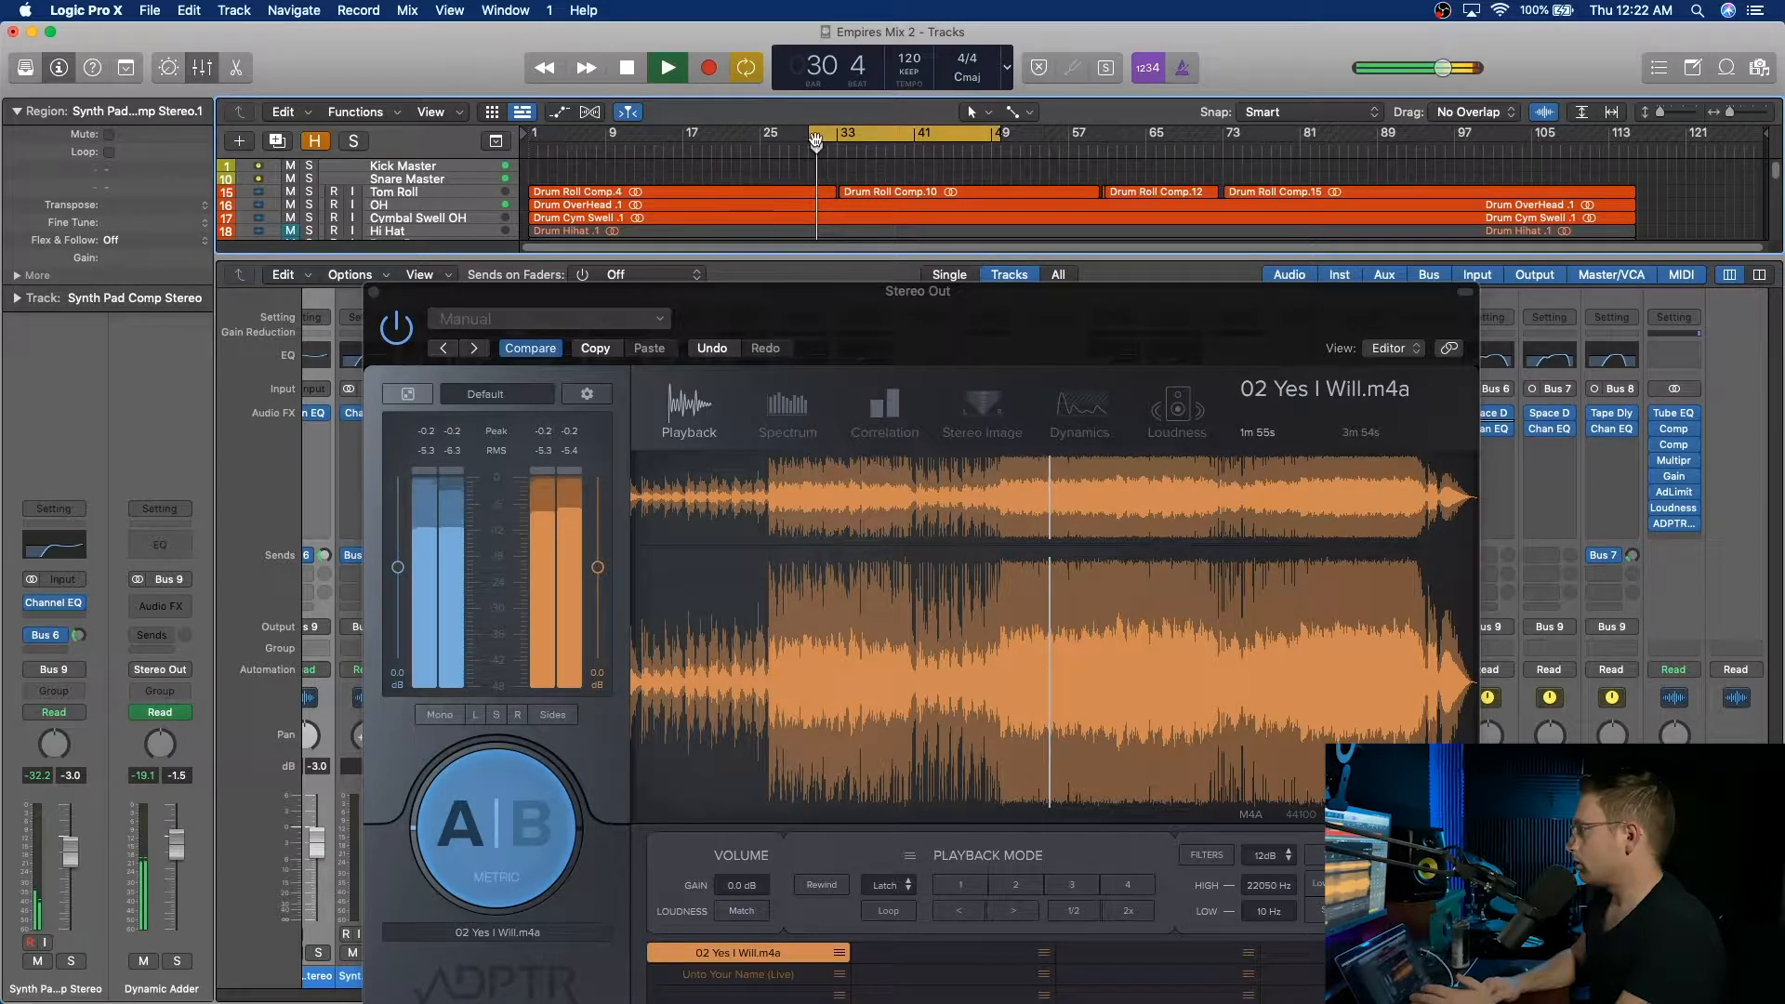
pyautogui.moveTo(812, 140); pyautogui.dragTo(839, 140)
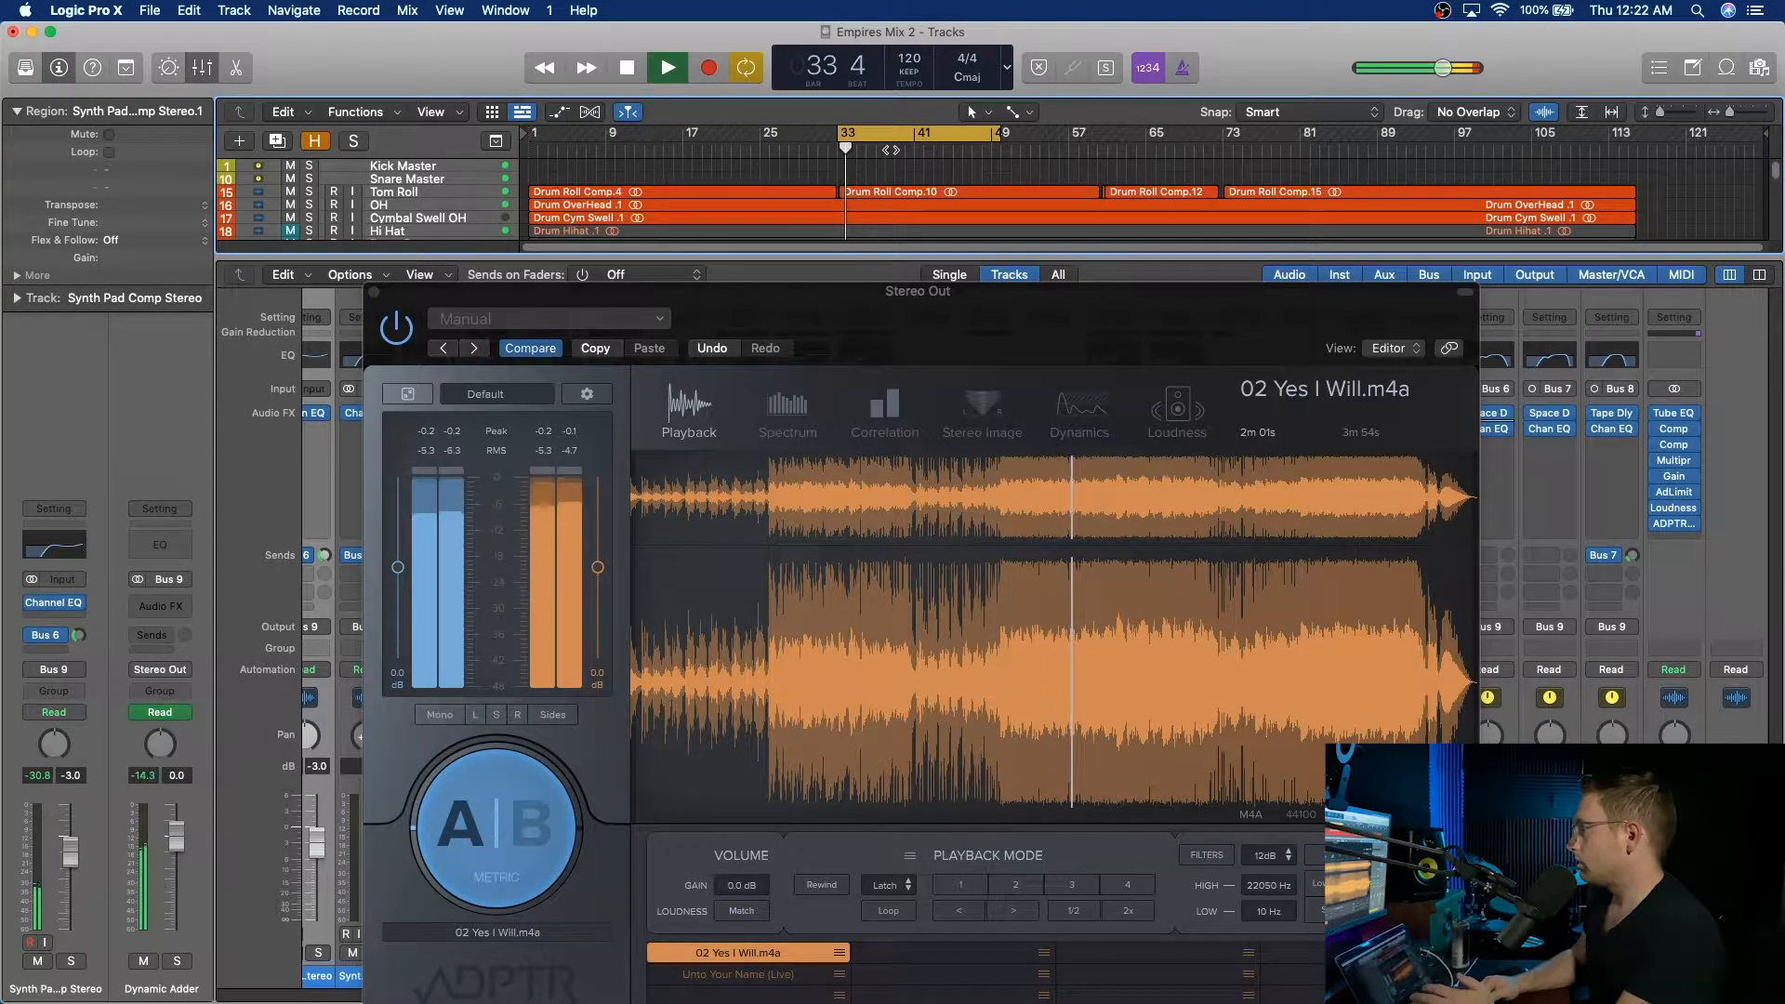
pyautogui.click(993, 135)
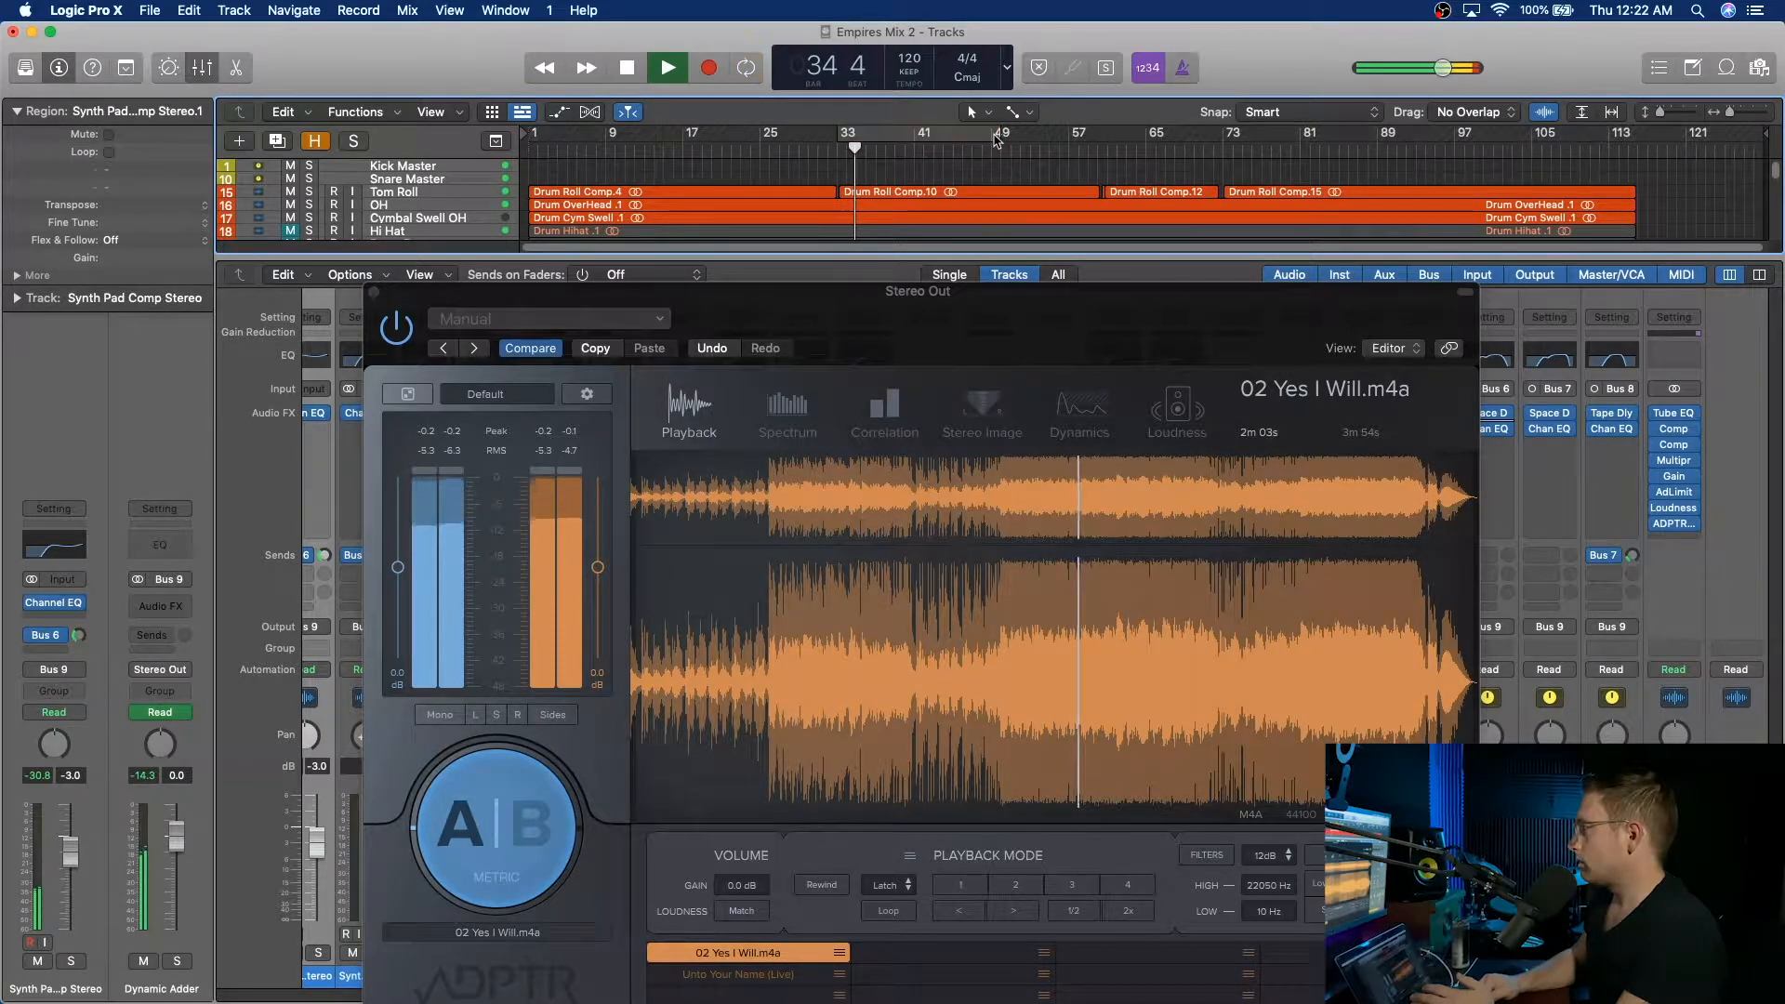
pyautogui.click(995, 135)
pyautogui.moveTo(998, 137); pyautogui.dragTo(957, 136)
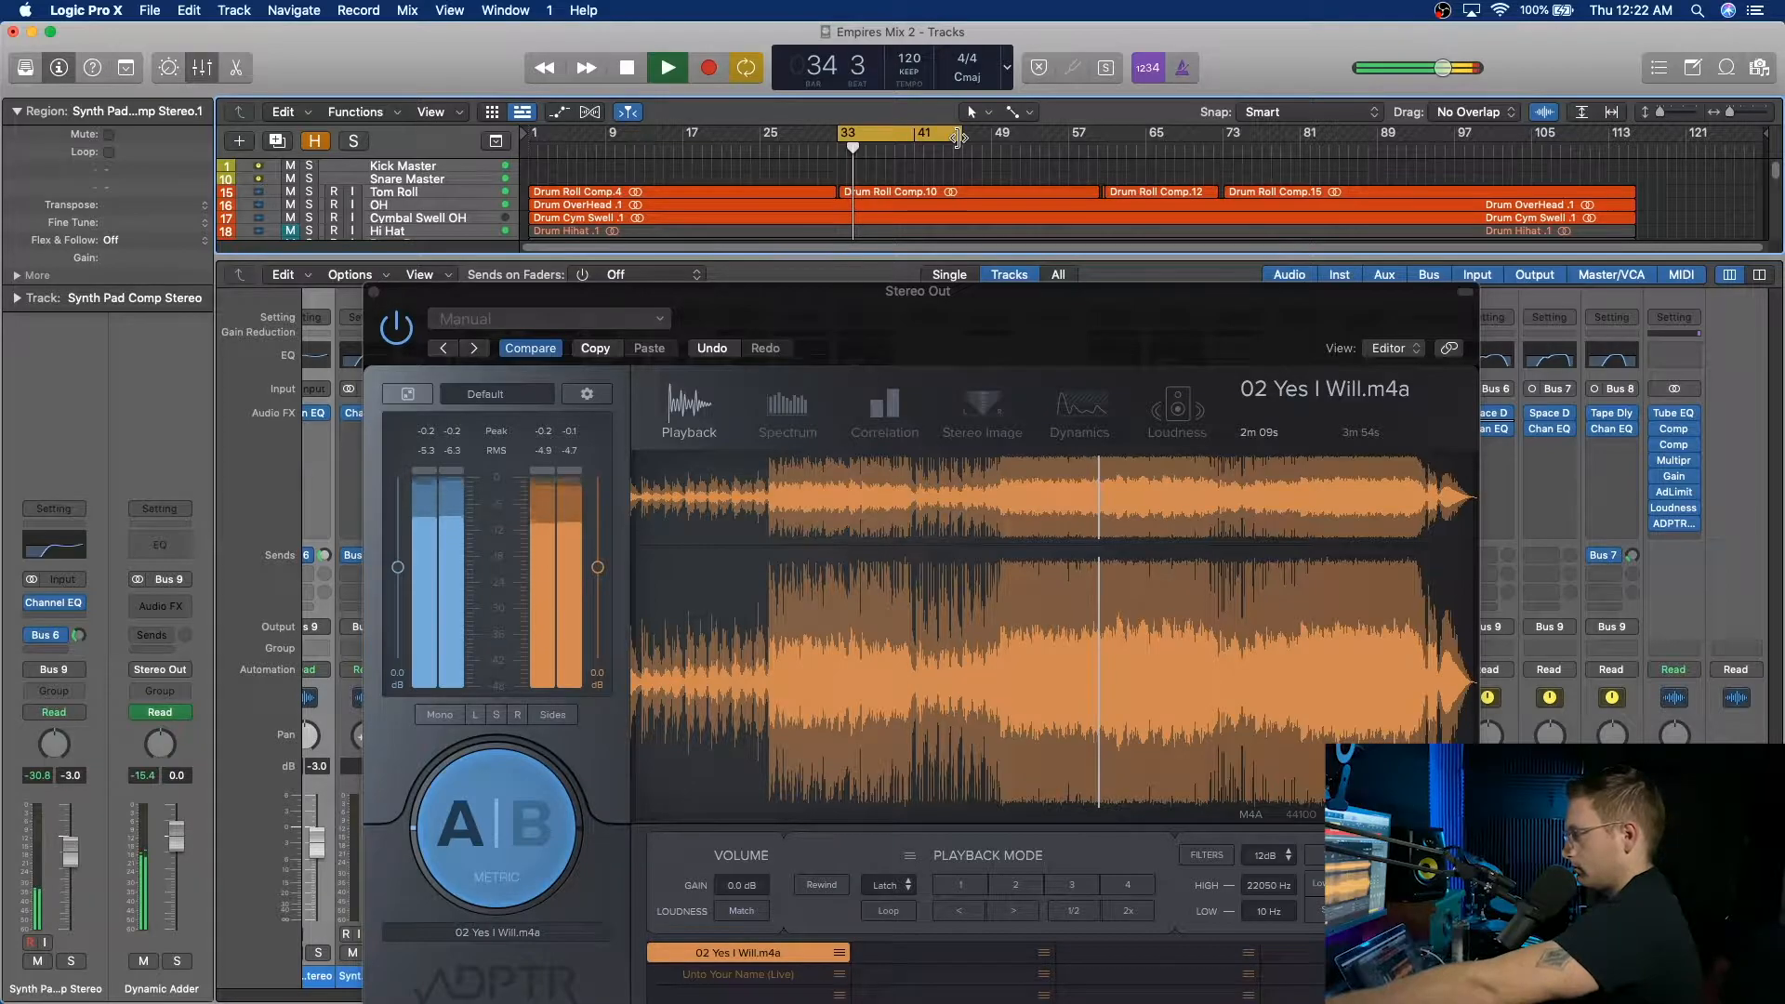
# Switch MetricAB to the "Unto Your Name (Live)" reference and play it from about 2m 14s.
pyautogui.moveTo(1076, 312); pyautogui.dragTo(1100, 106)
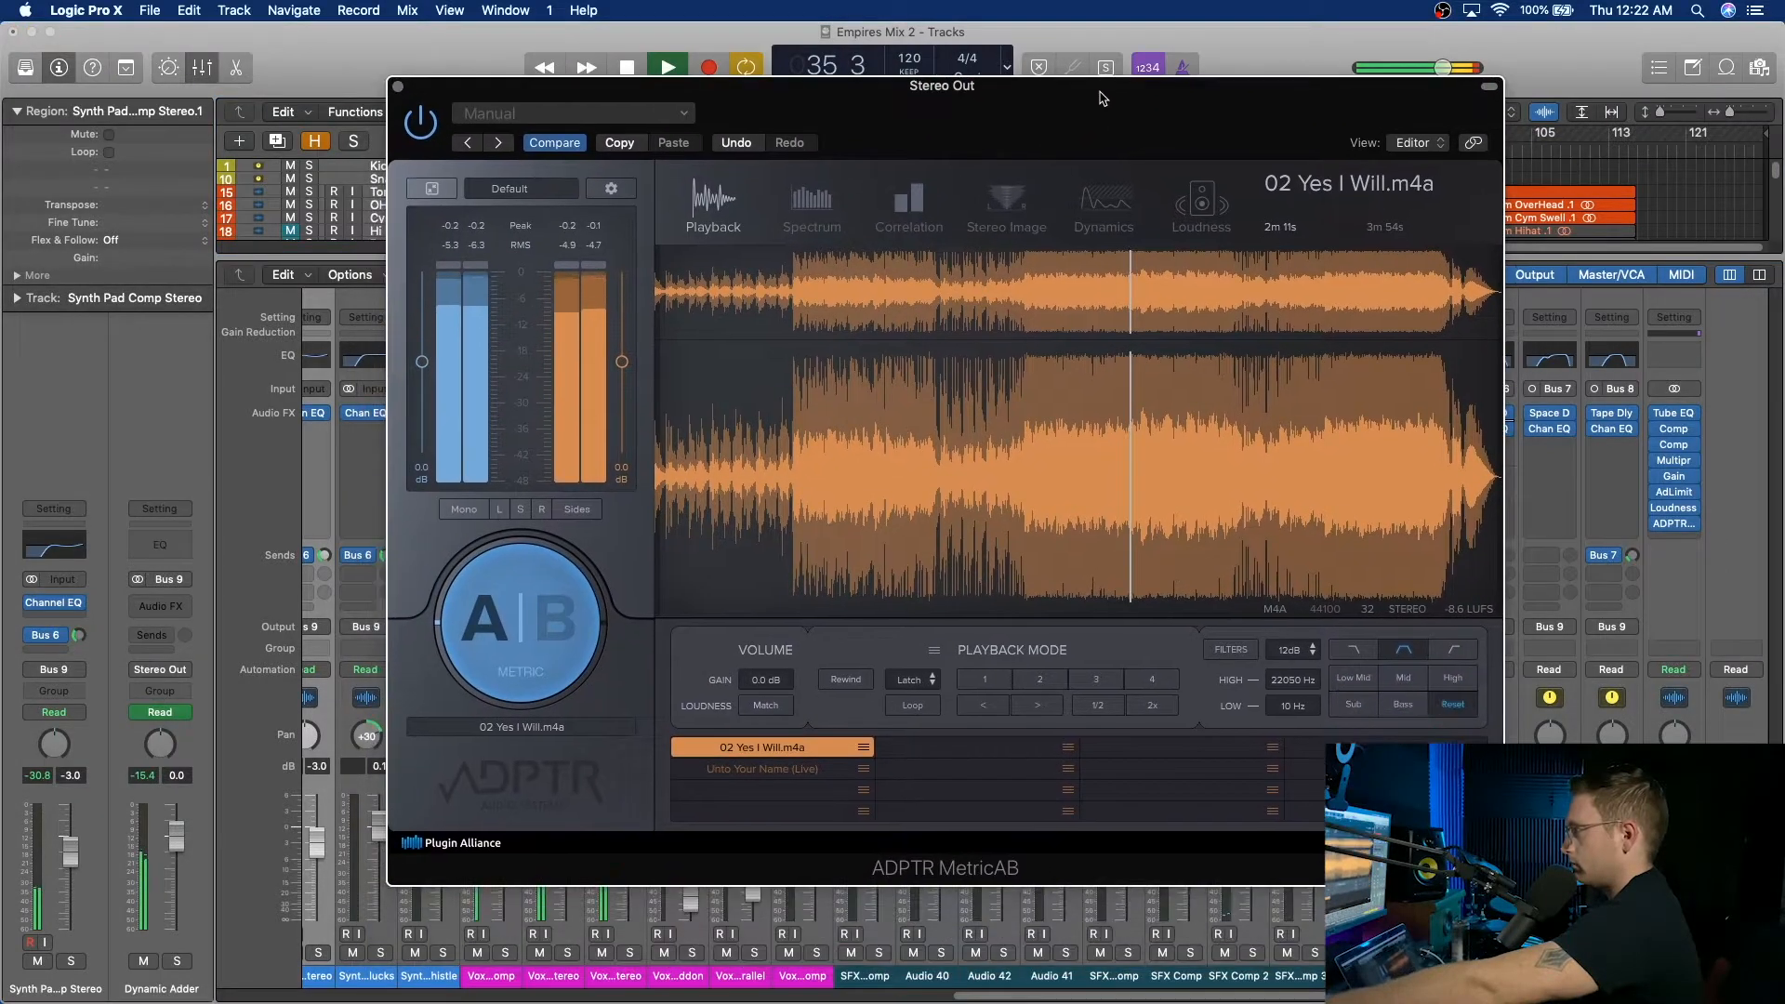
pyautogui.click(785, 771)
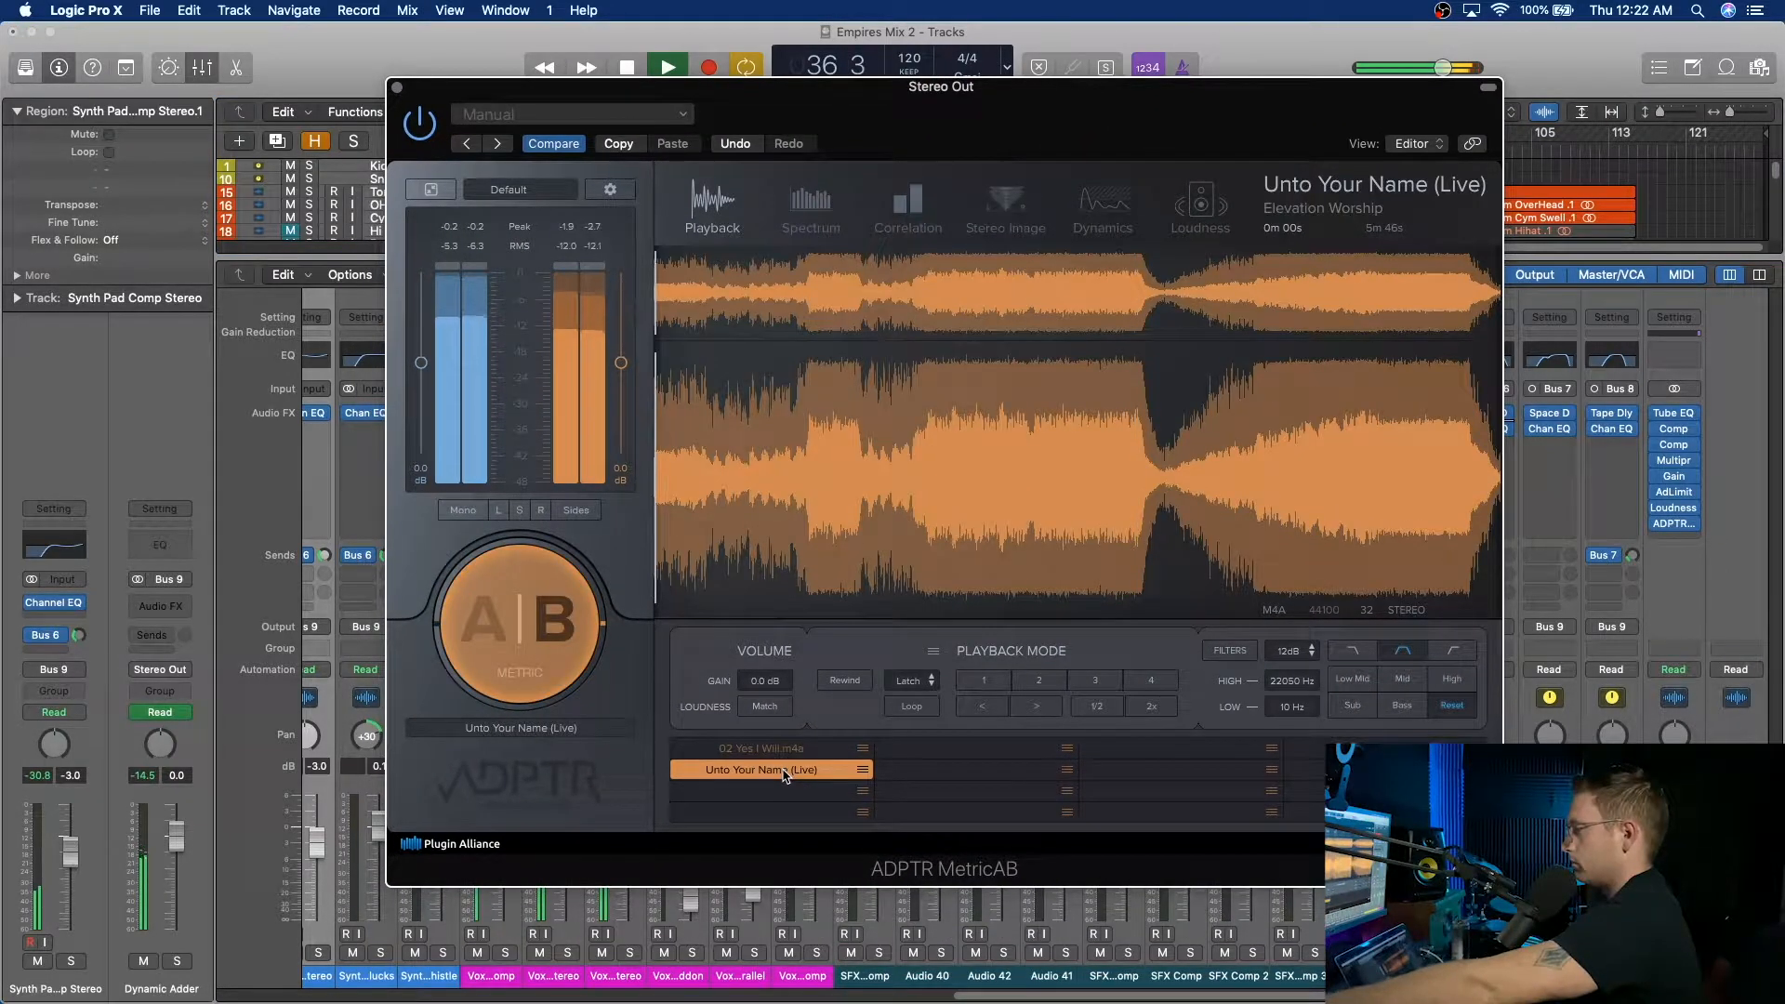
pyautogui.click(982, 463)
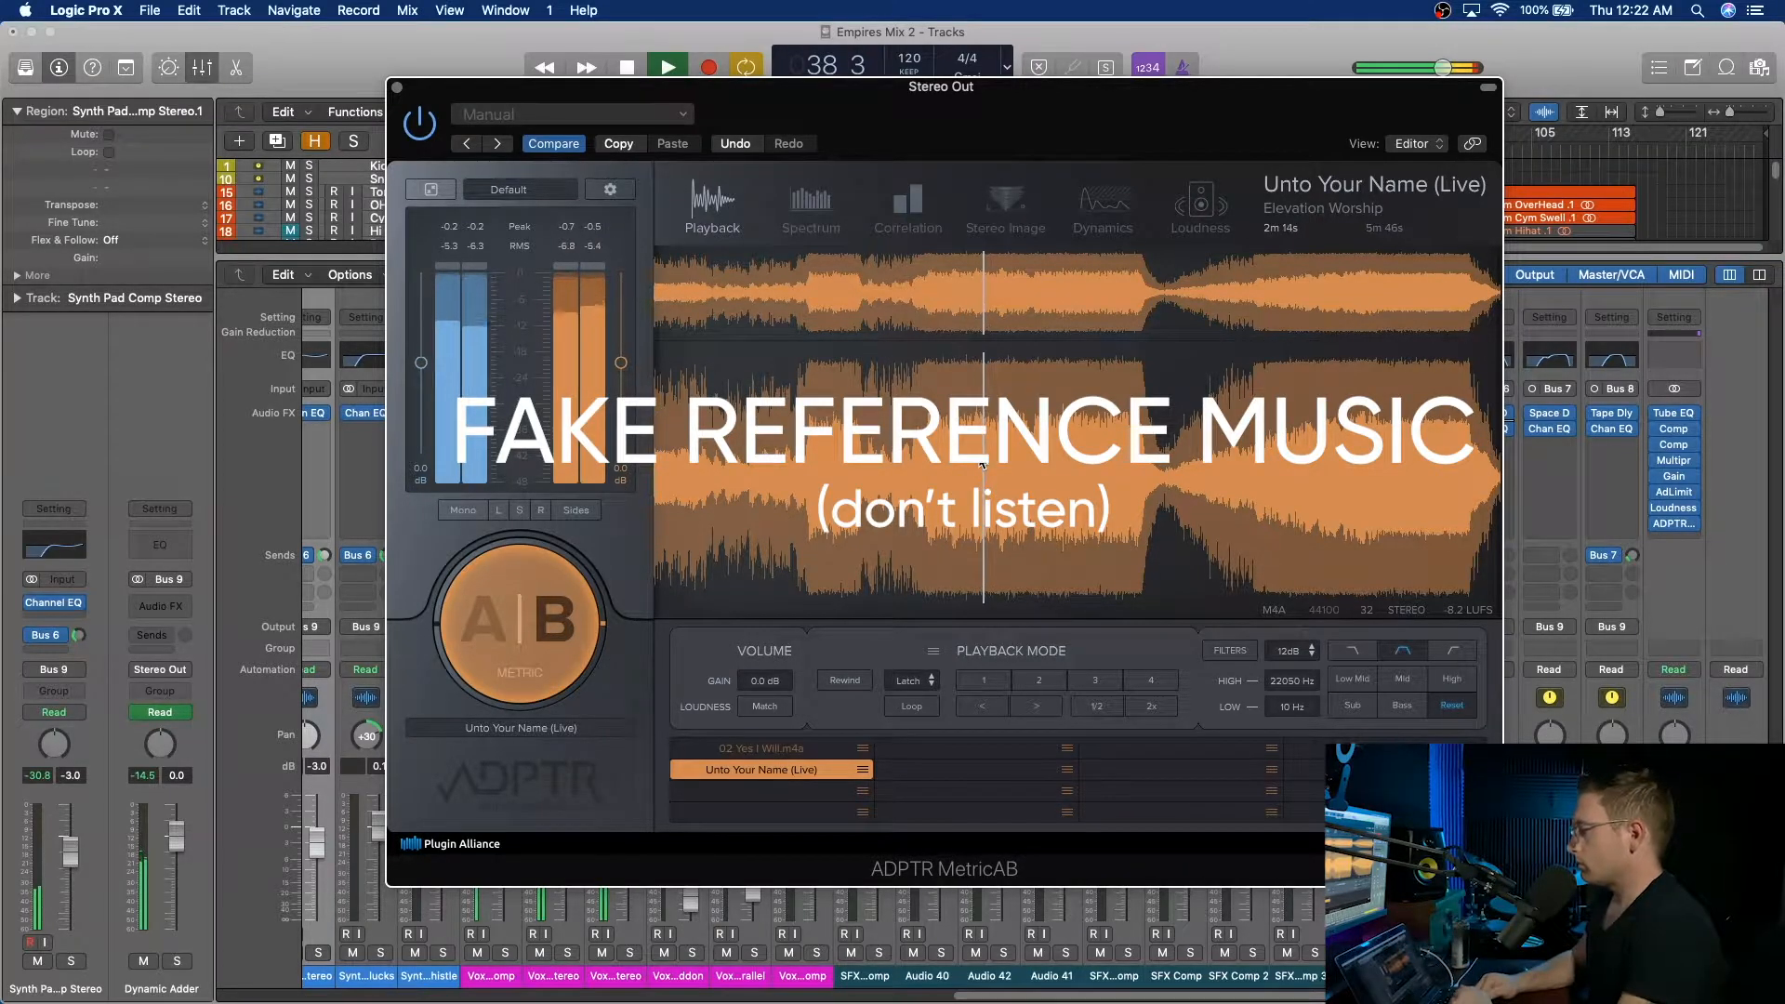
pyautogui.moveTo(1057, 114); pyautogui.dragTo(936, 280)
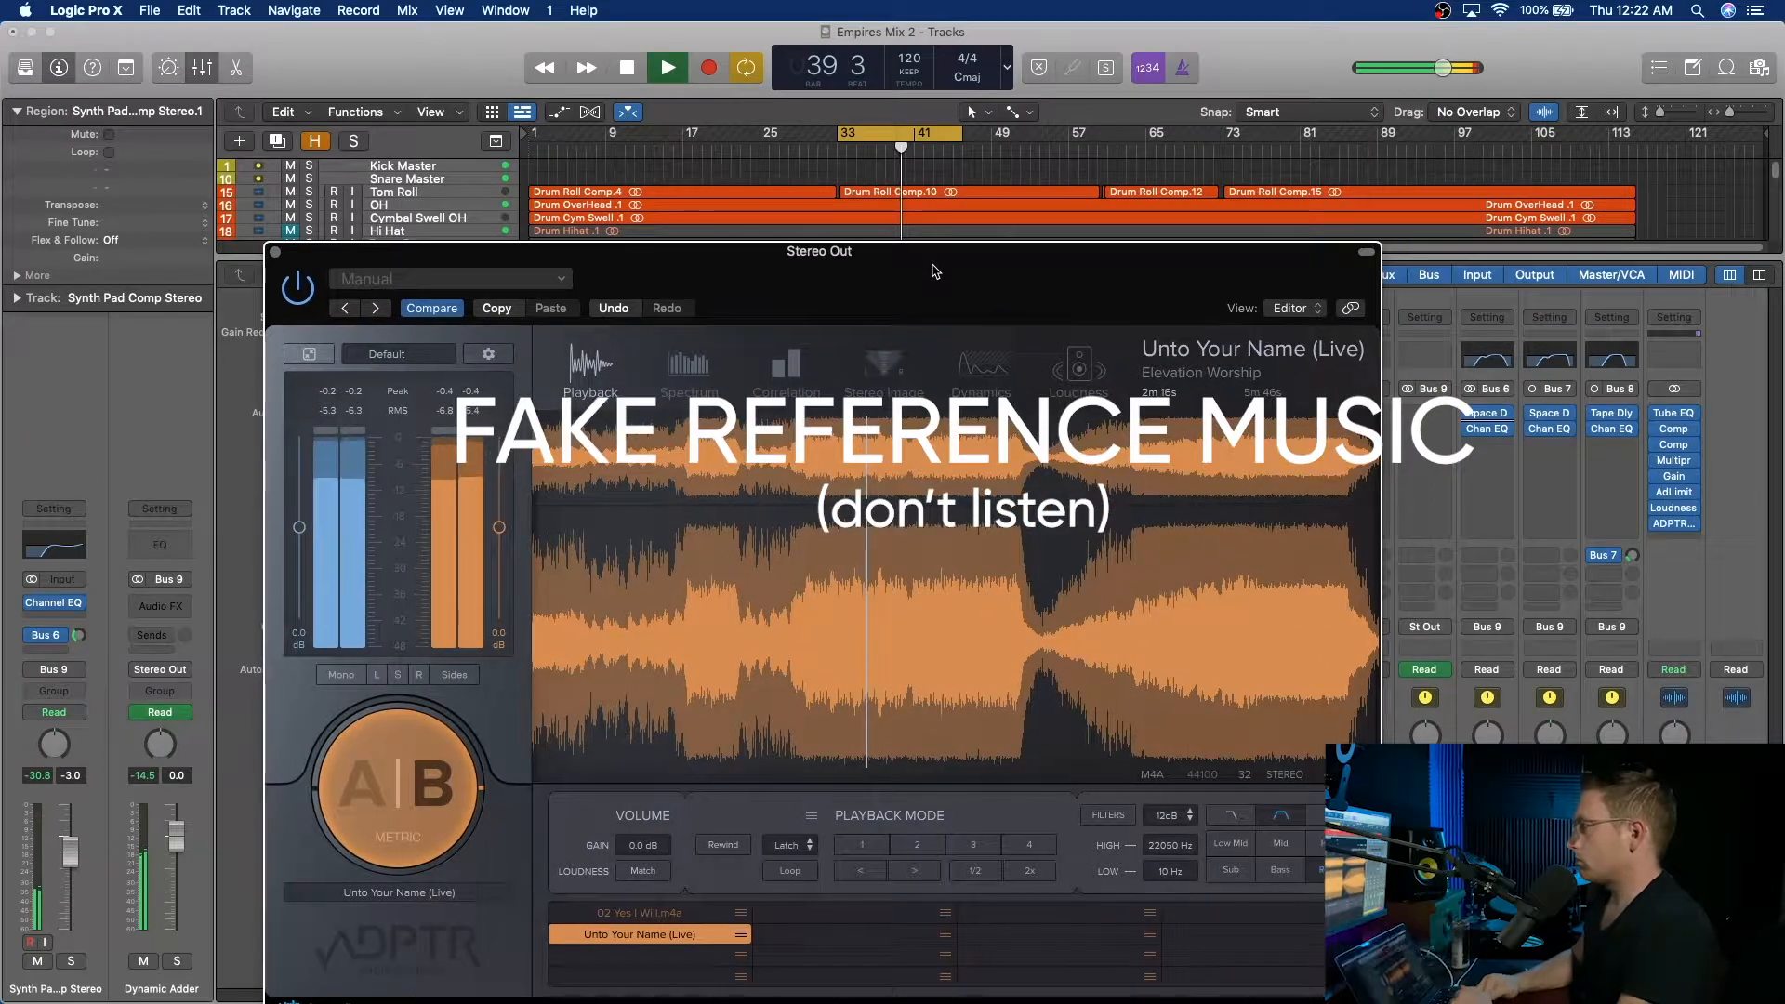
# Compare the looping mix with the "Unto Your Name (Live)" reference by alternating A and B, stop playback and close MetricAB.
pyautogui.click(412, 787)
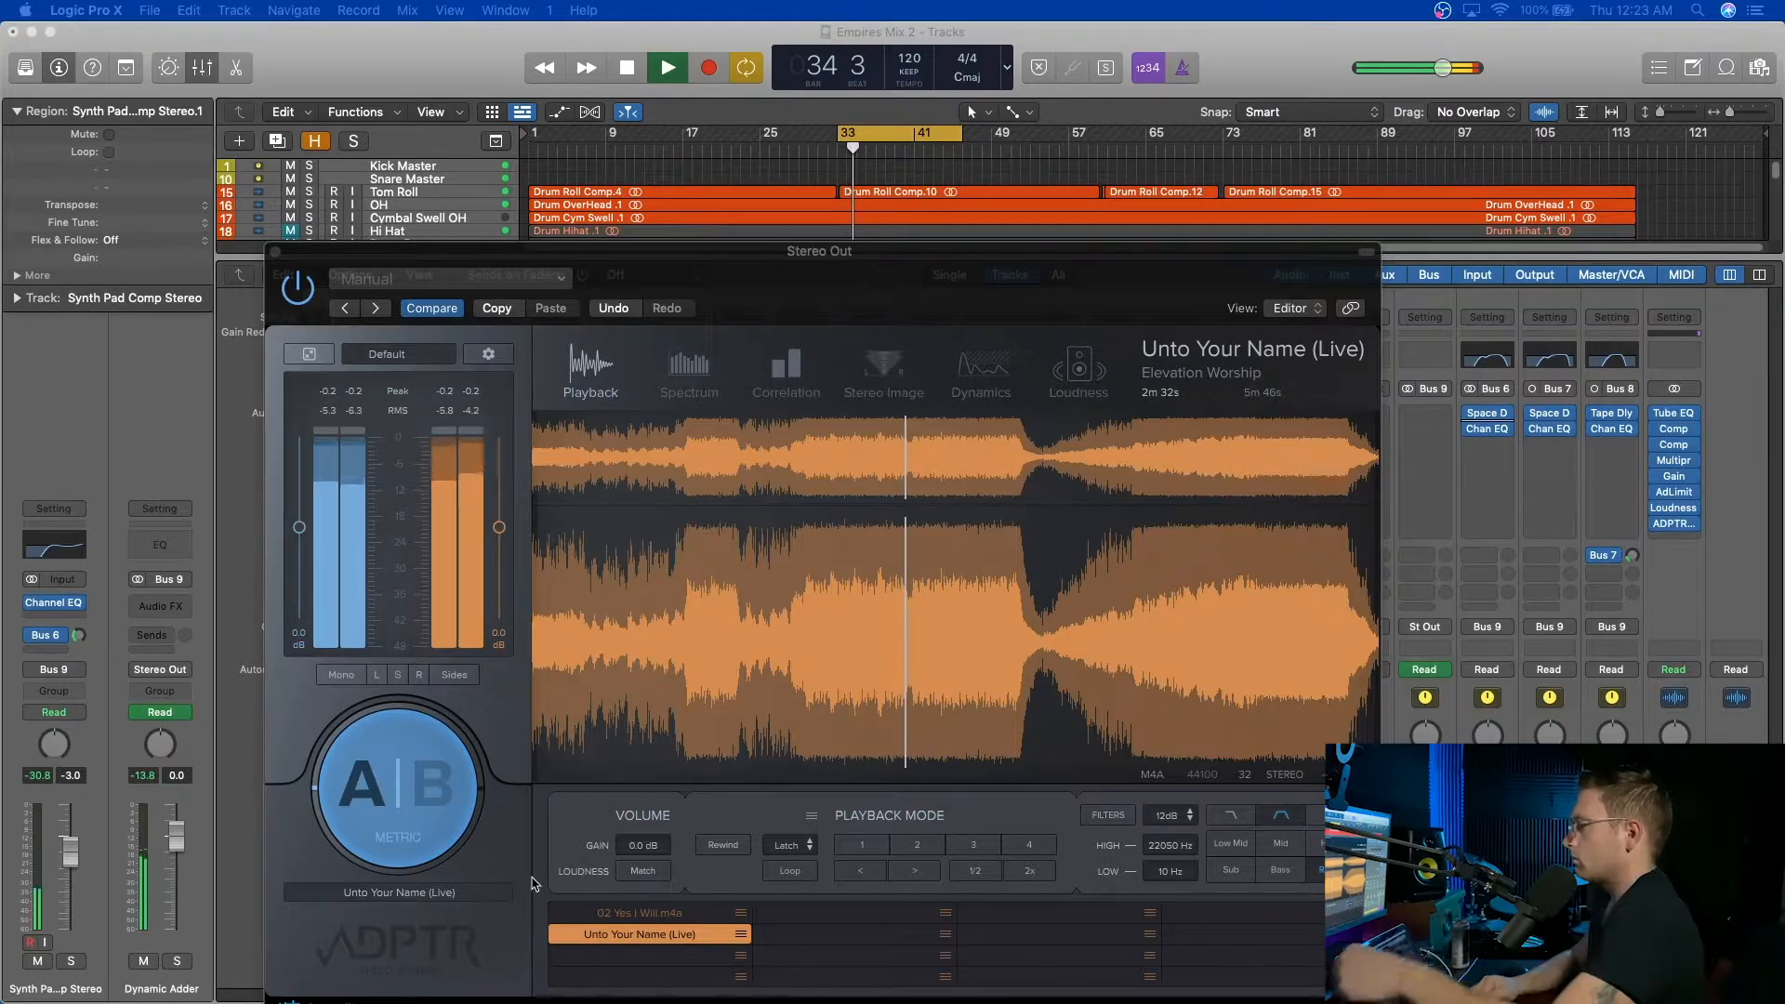
pyautogui.click(403, 790)
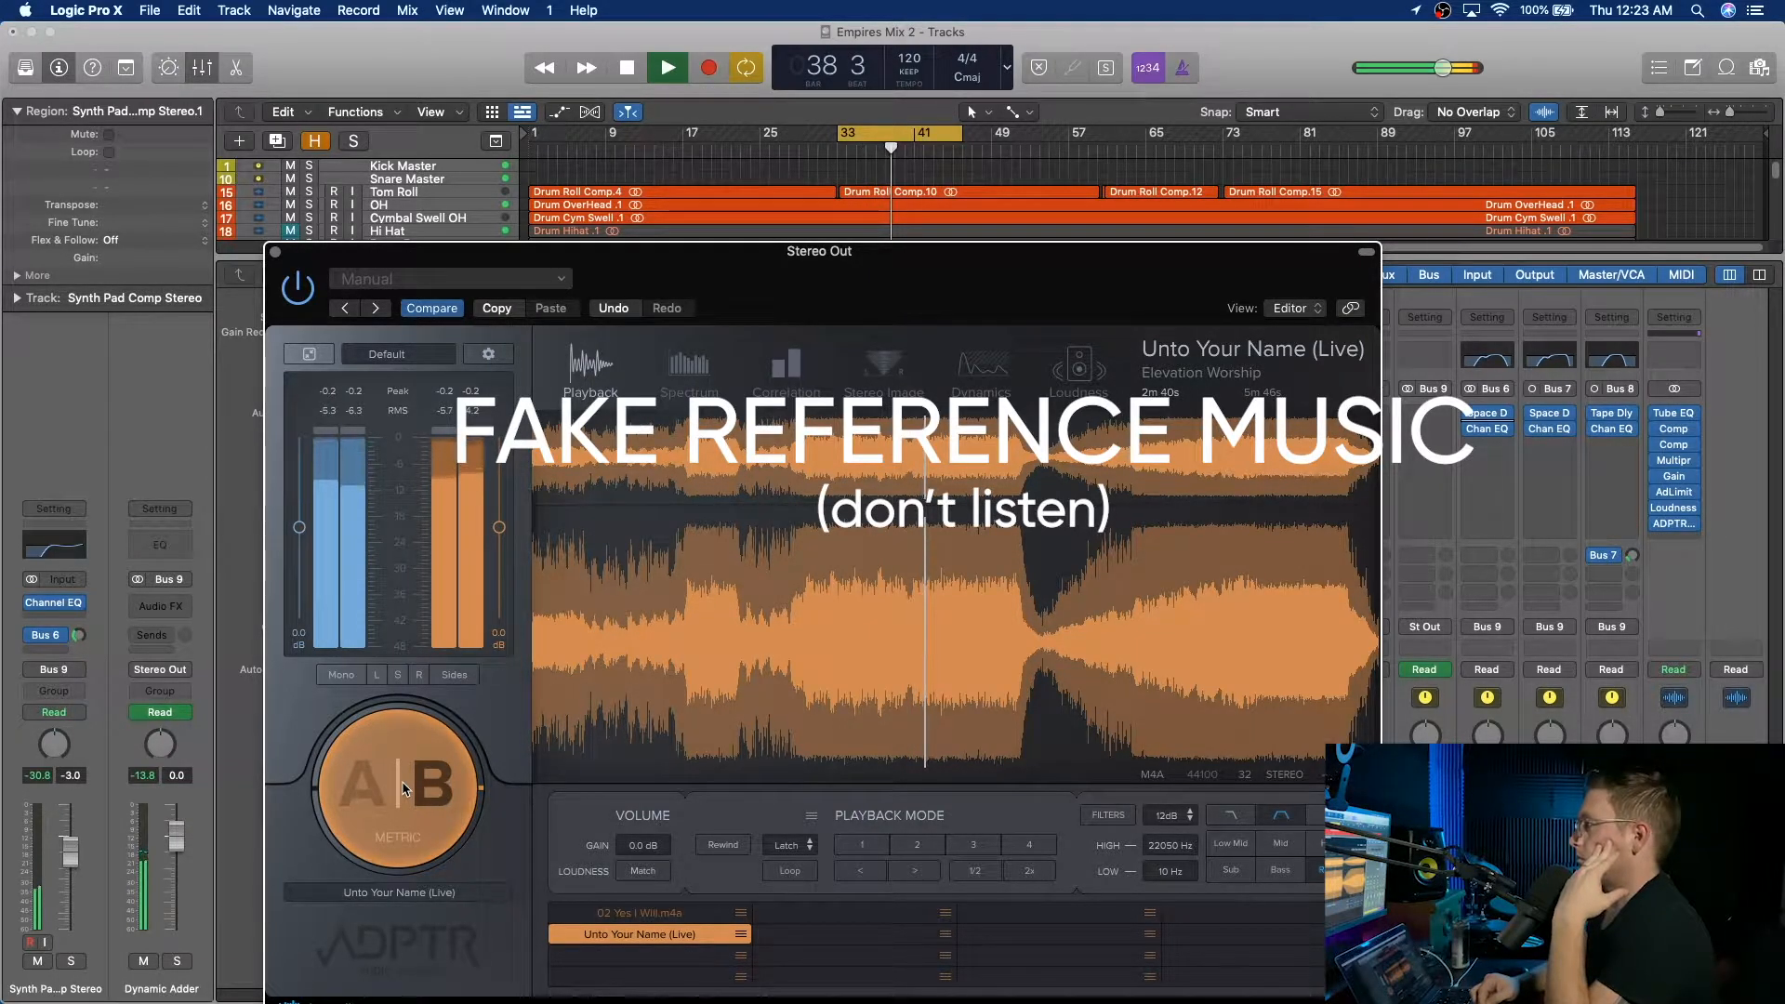
pyautogui.click(402, 791)
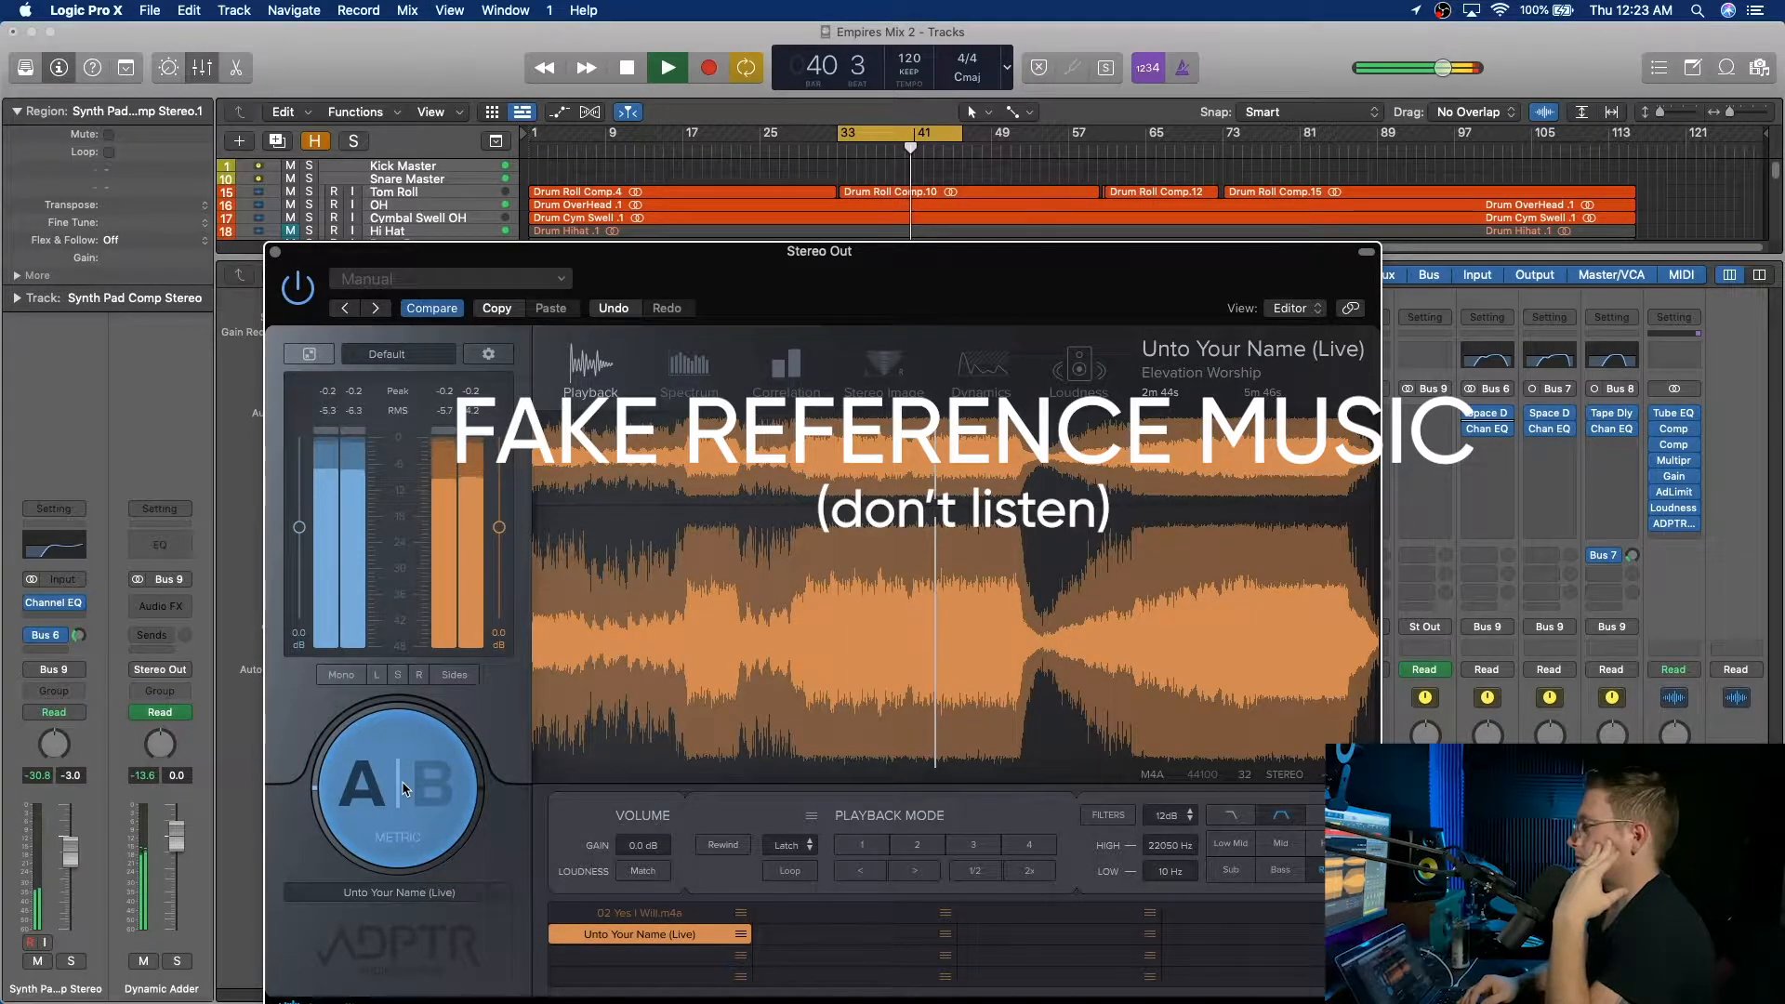
pyautogui.press('space')
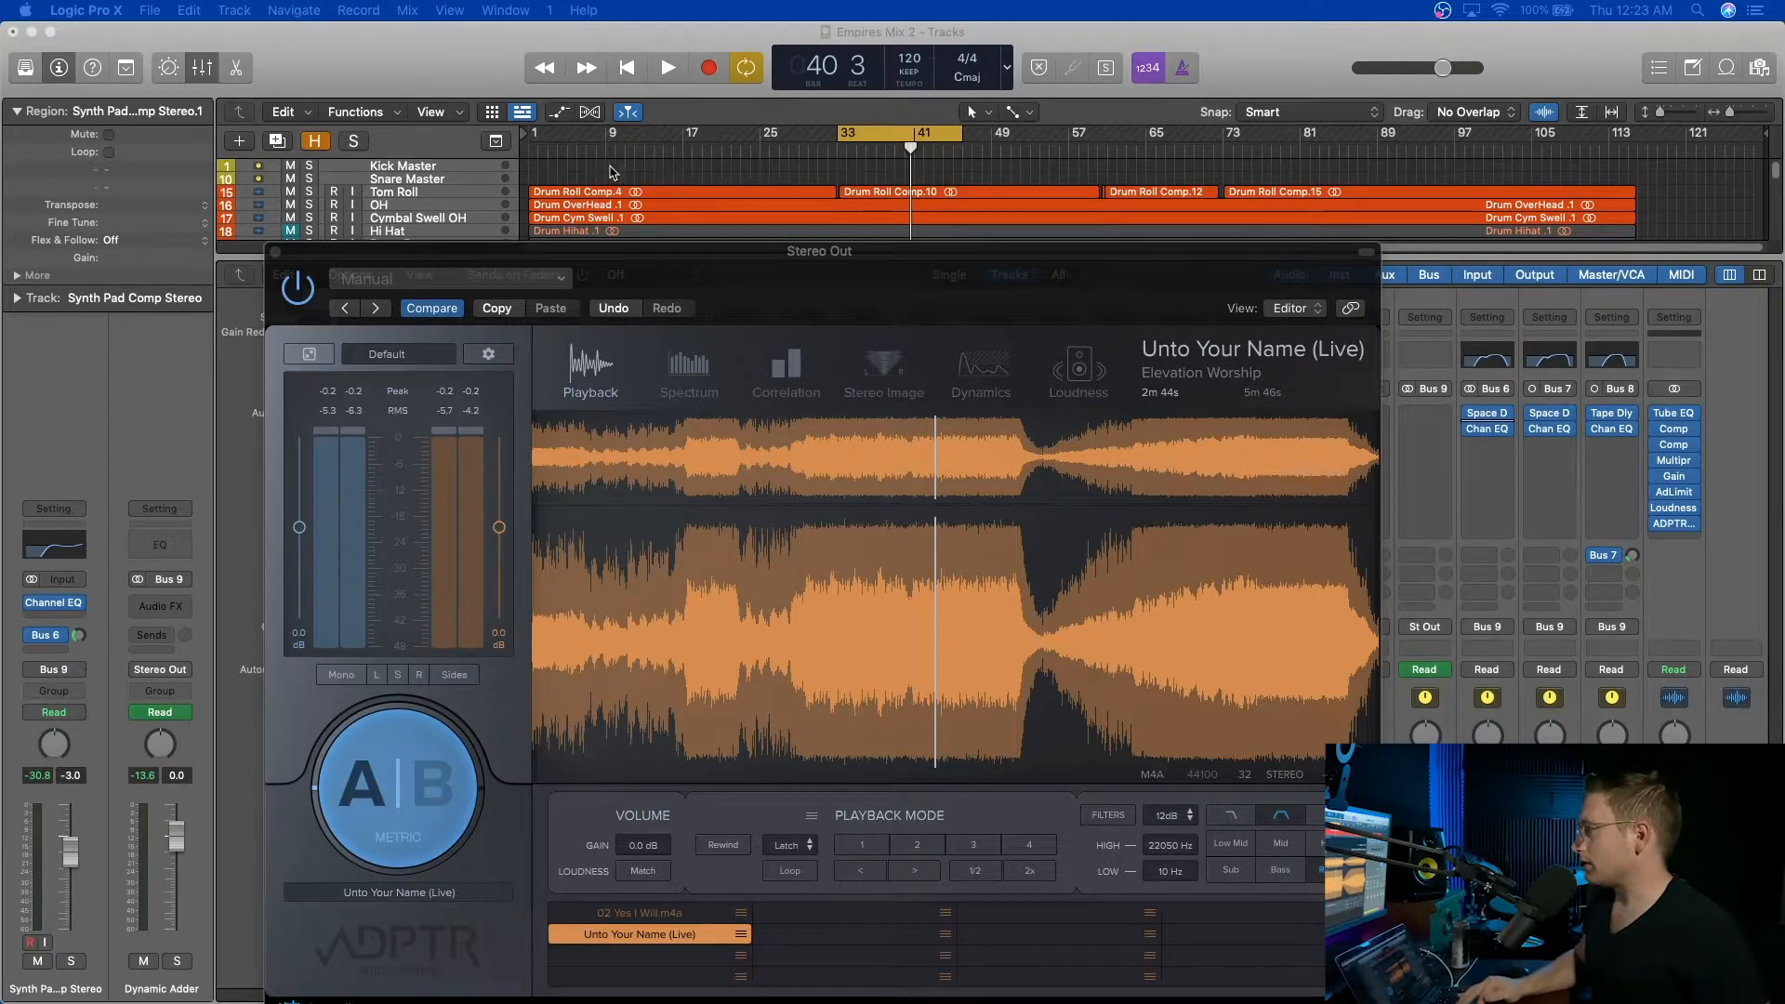
pyautogui.moveTo(652, 260); pyautogui.dragTo(734, 173)
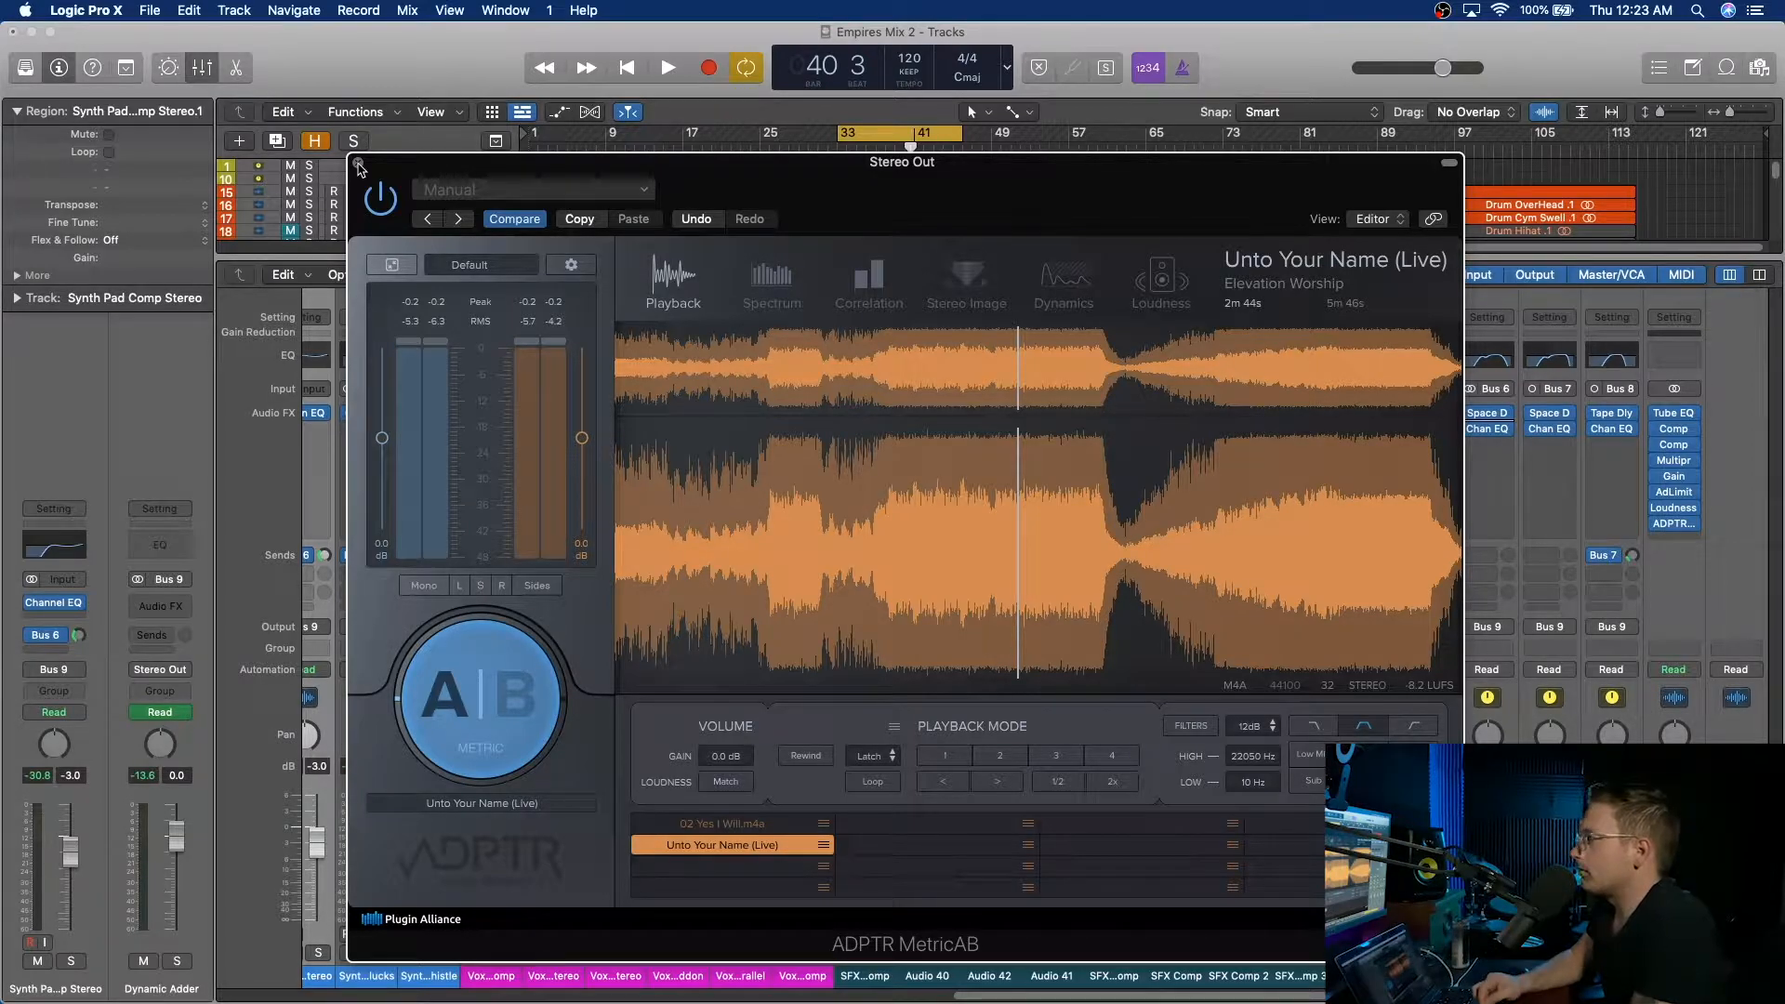
pyautogui.click(358, 164)
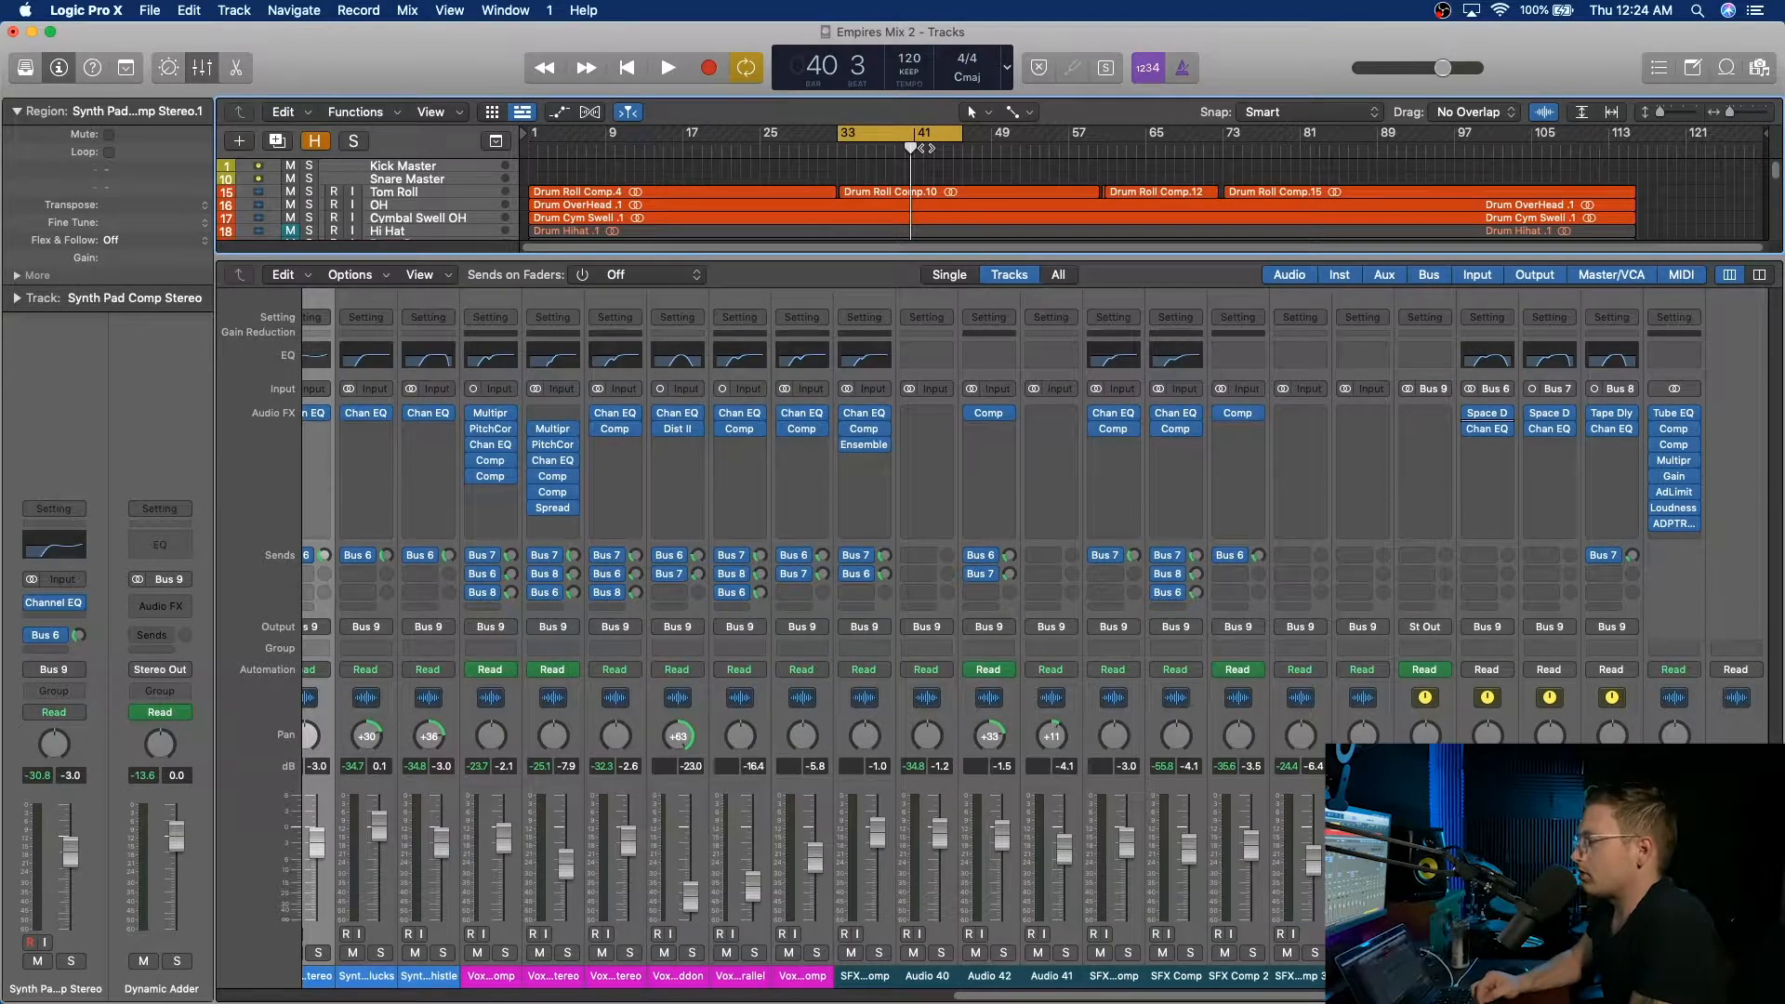
# In the Stereo Out Multipressor, set band 4's gain make-up to 3.0 dB while the cycle plays, and close the plug-in.
pyautogui.click(874, 151)
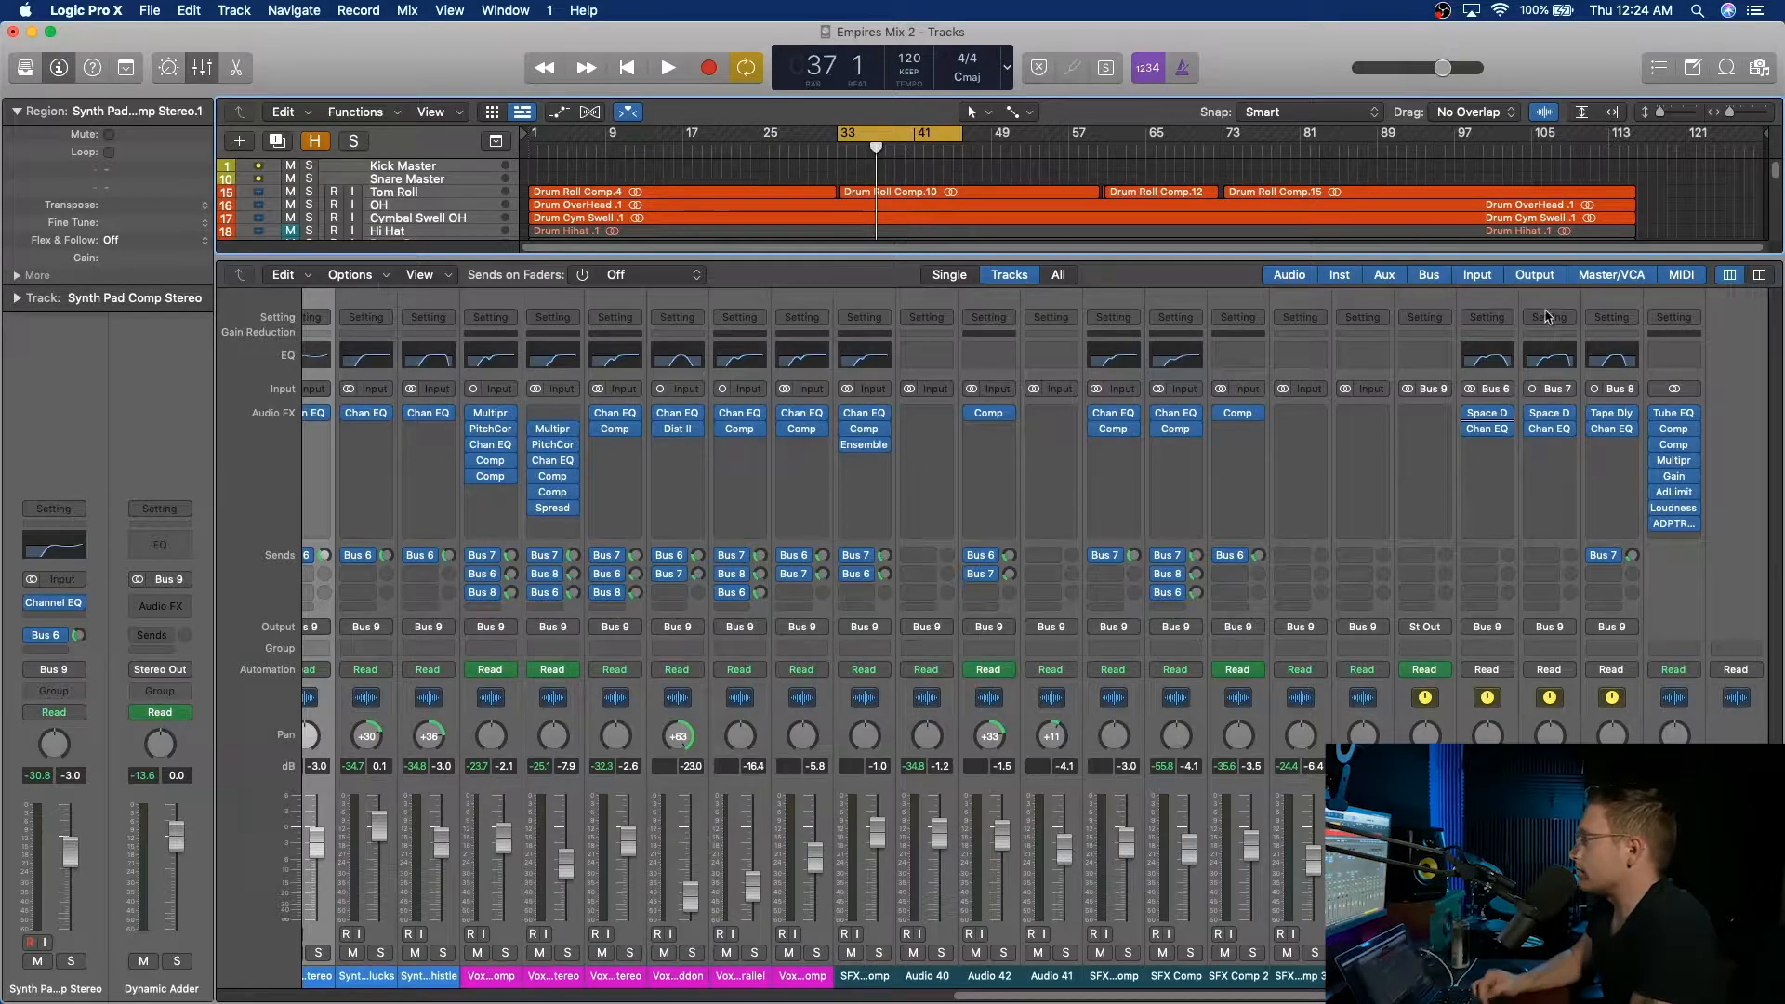
pyautogui.click(1675, 463)
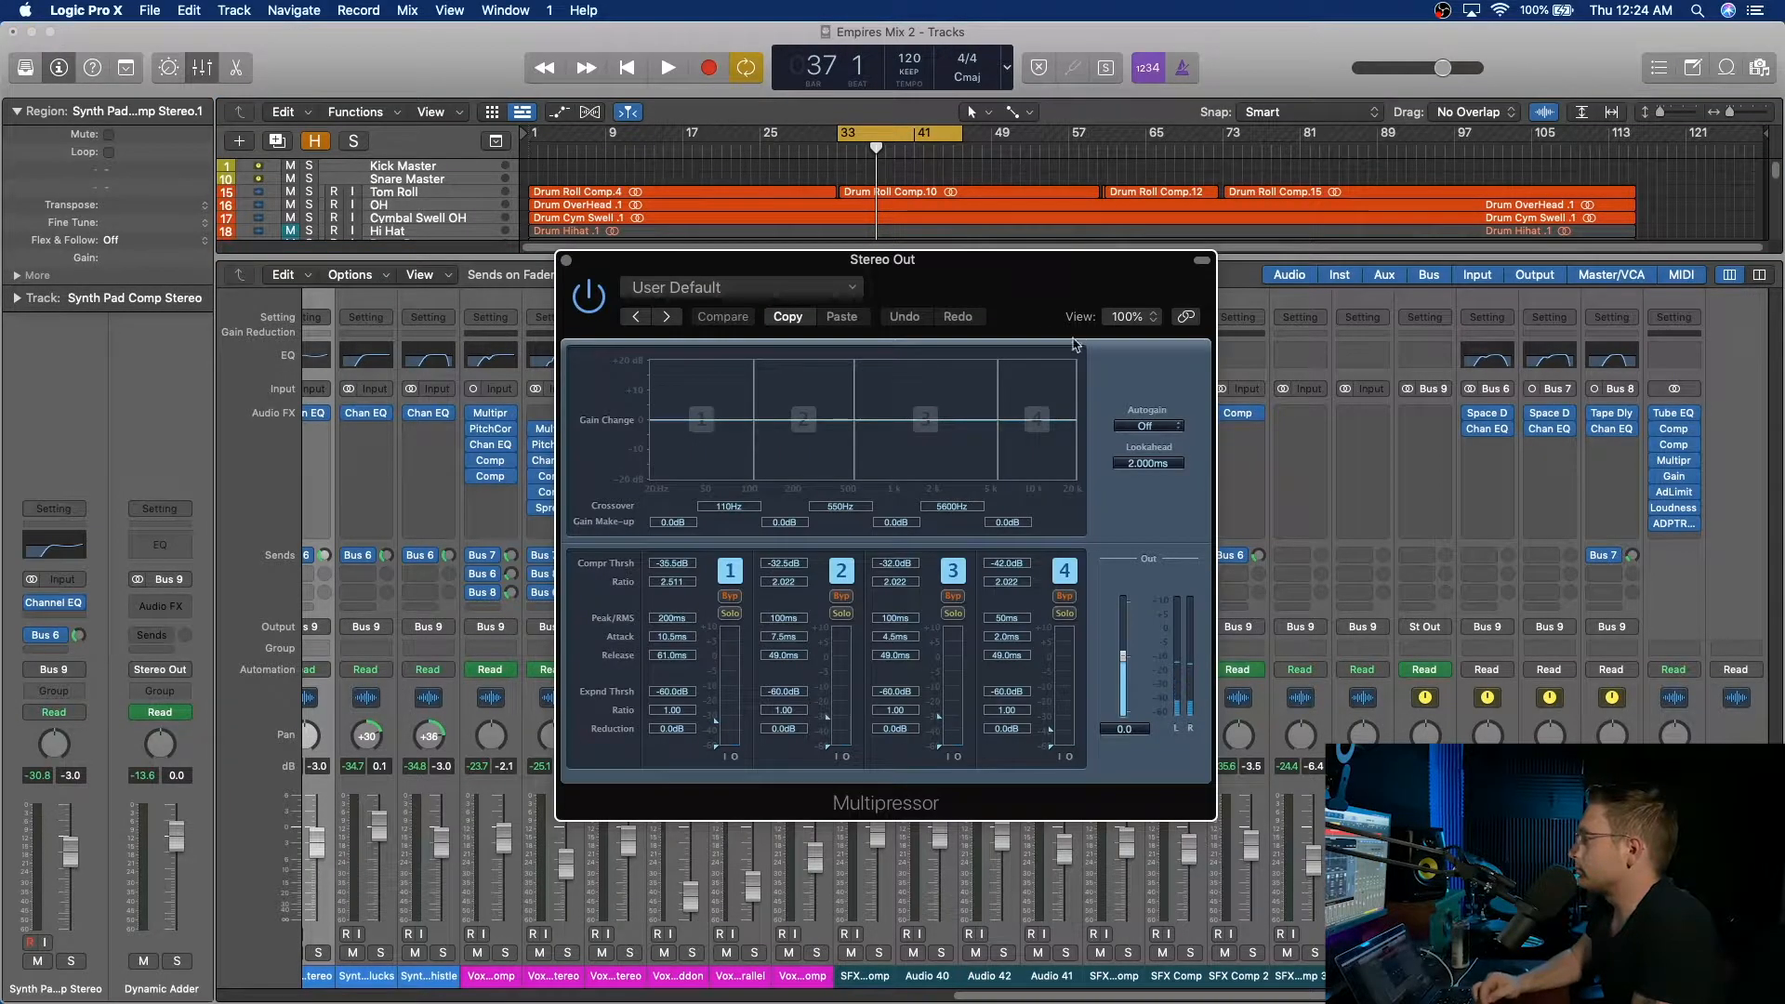
pyautogui.press('space')
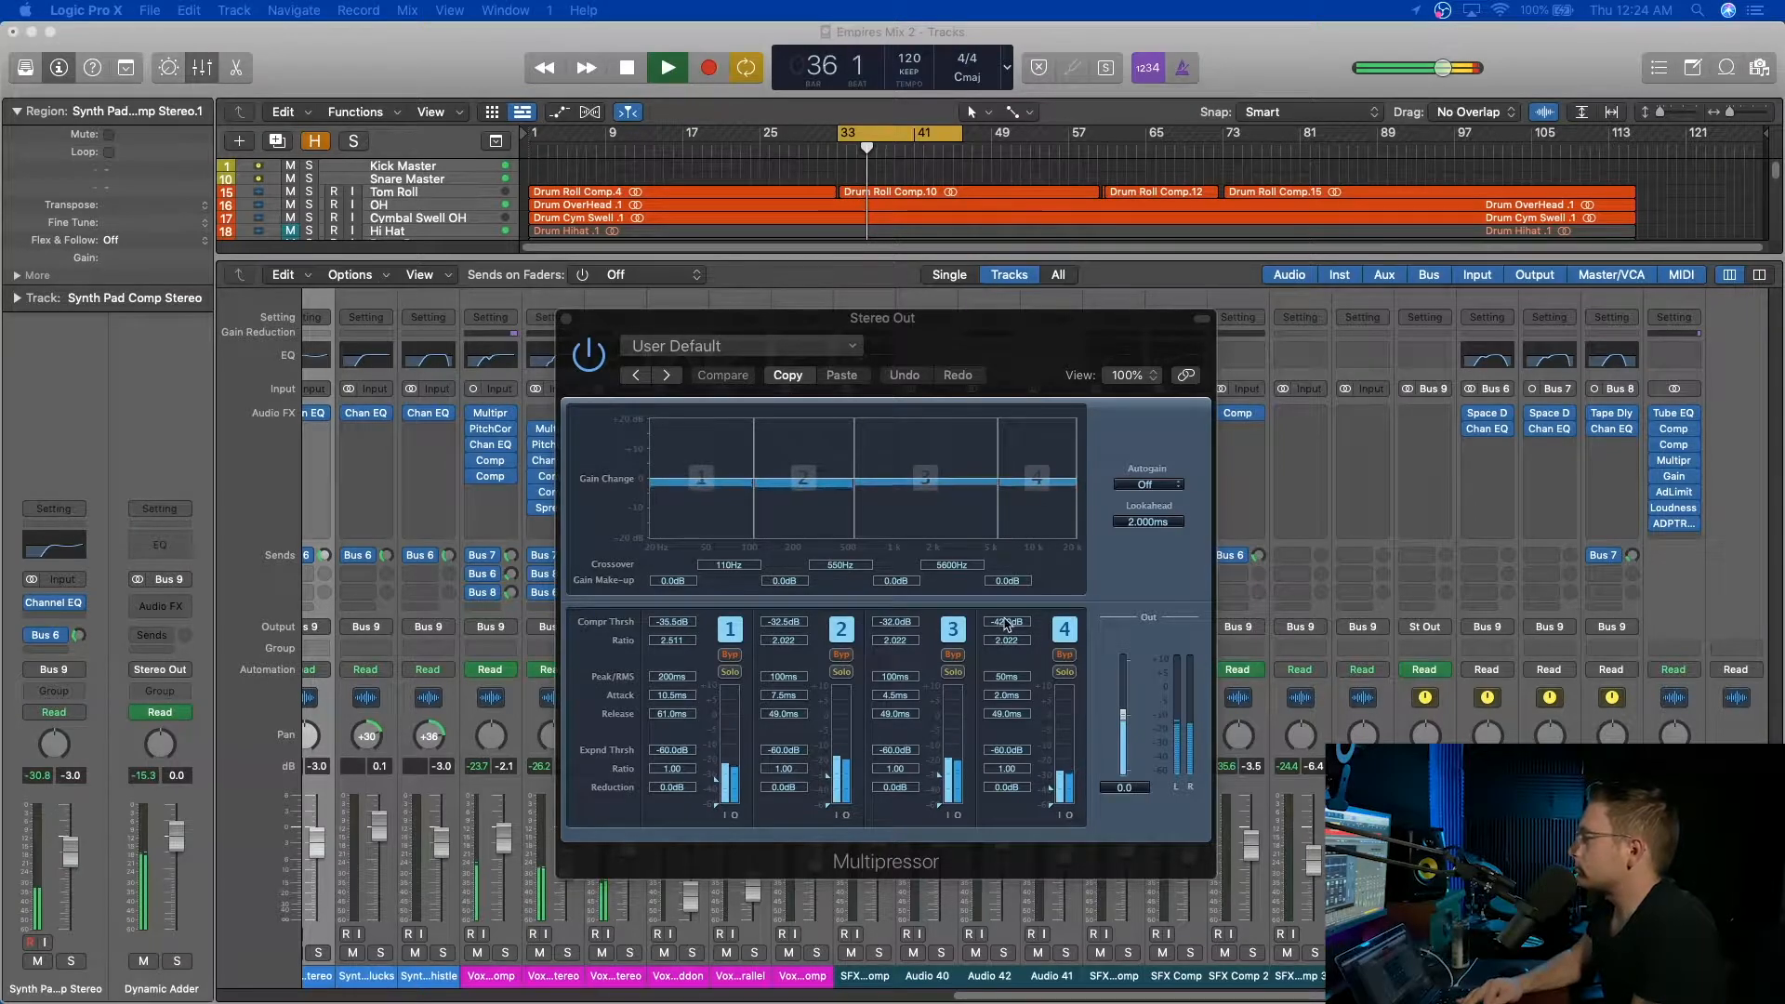
pyautogui.moveTo(1004, 583)
pyautogui.mouseDown()
pyautogui.moveTo(1014, 557)
pyautogui.moveTo(1011, 577)
pyautogui.mouseUp()
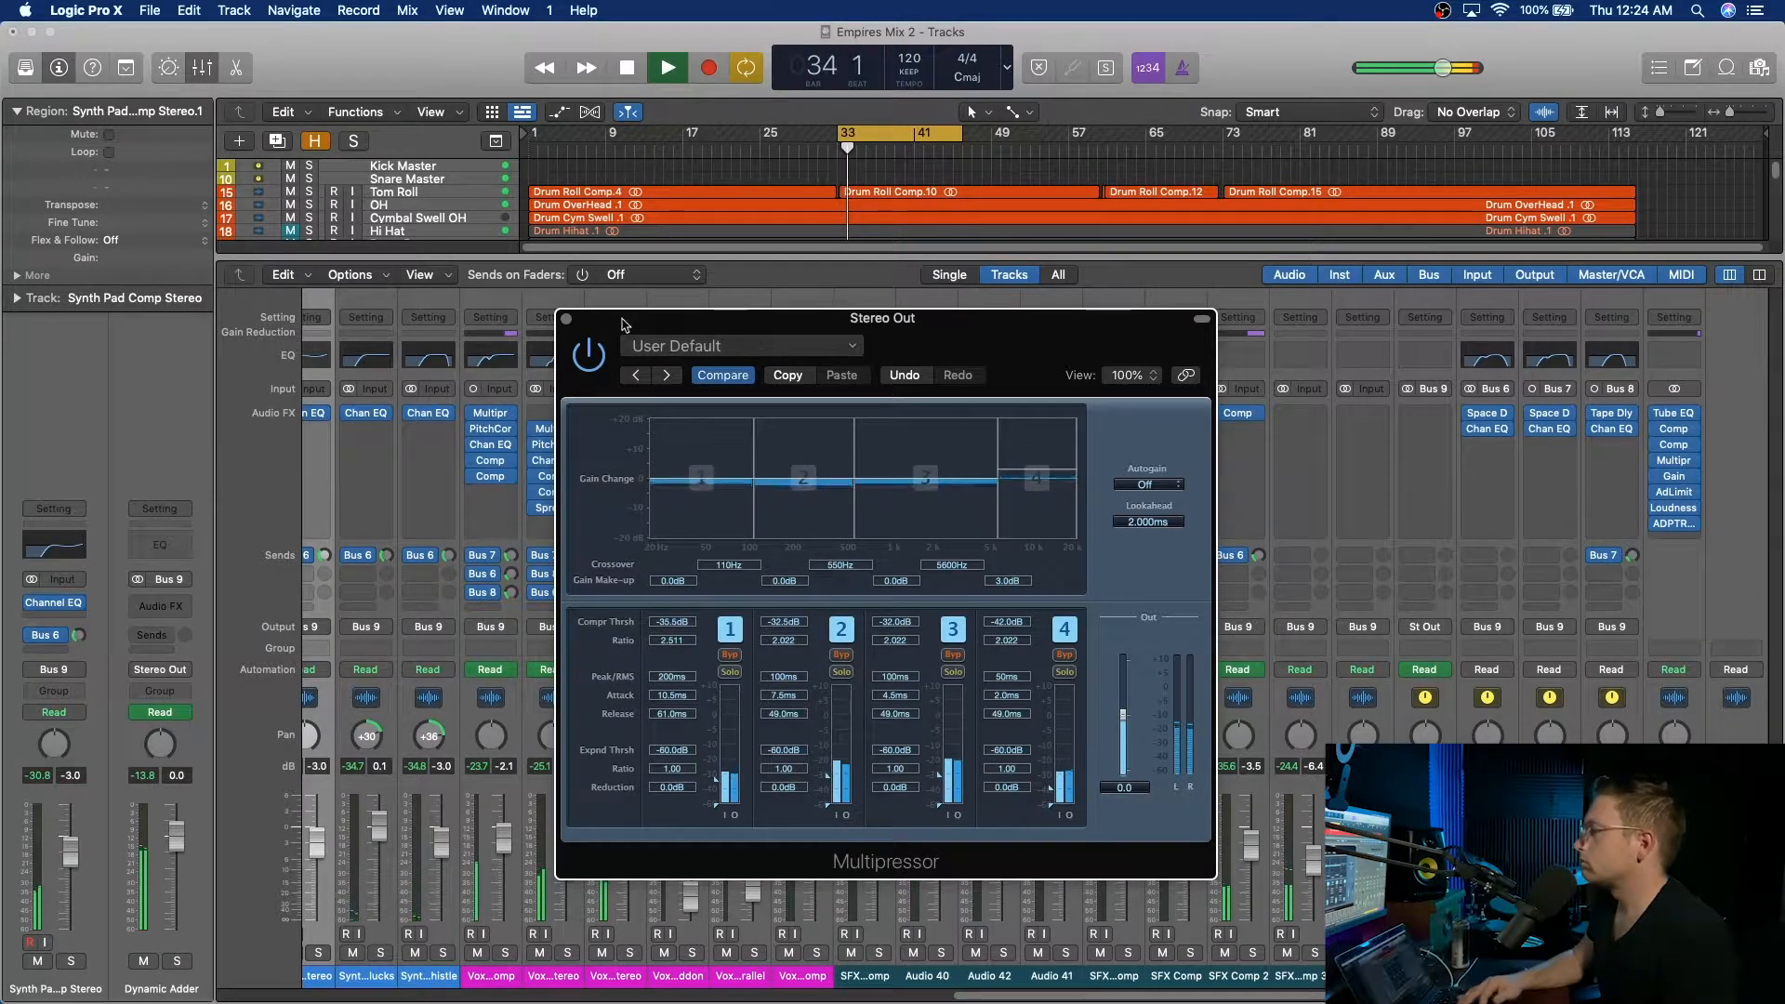
pyautogui.click(566, 318)
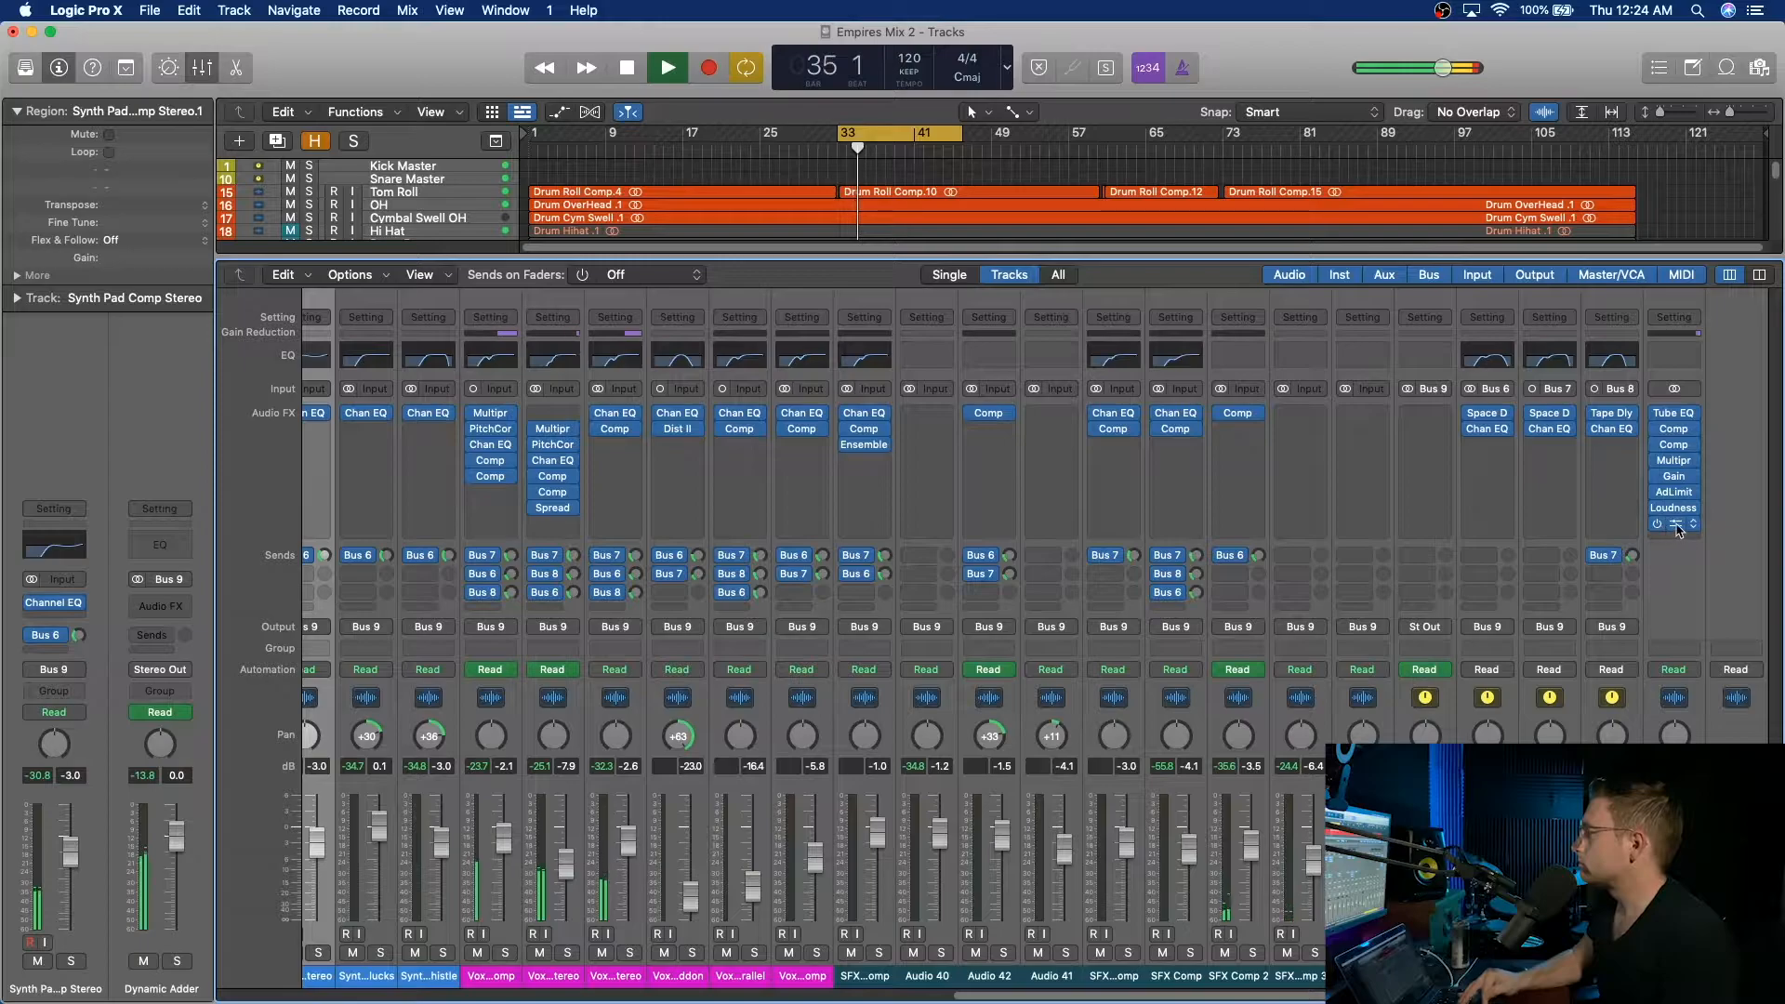
# Reopen MetricAB, compare the adjusted mix against the reference by switching to B and back to A, stop playback and close it.
pyautogui.click(1677, 526)
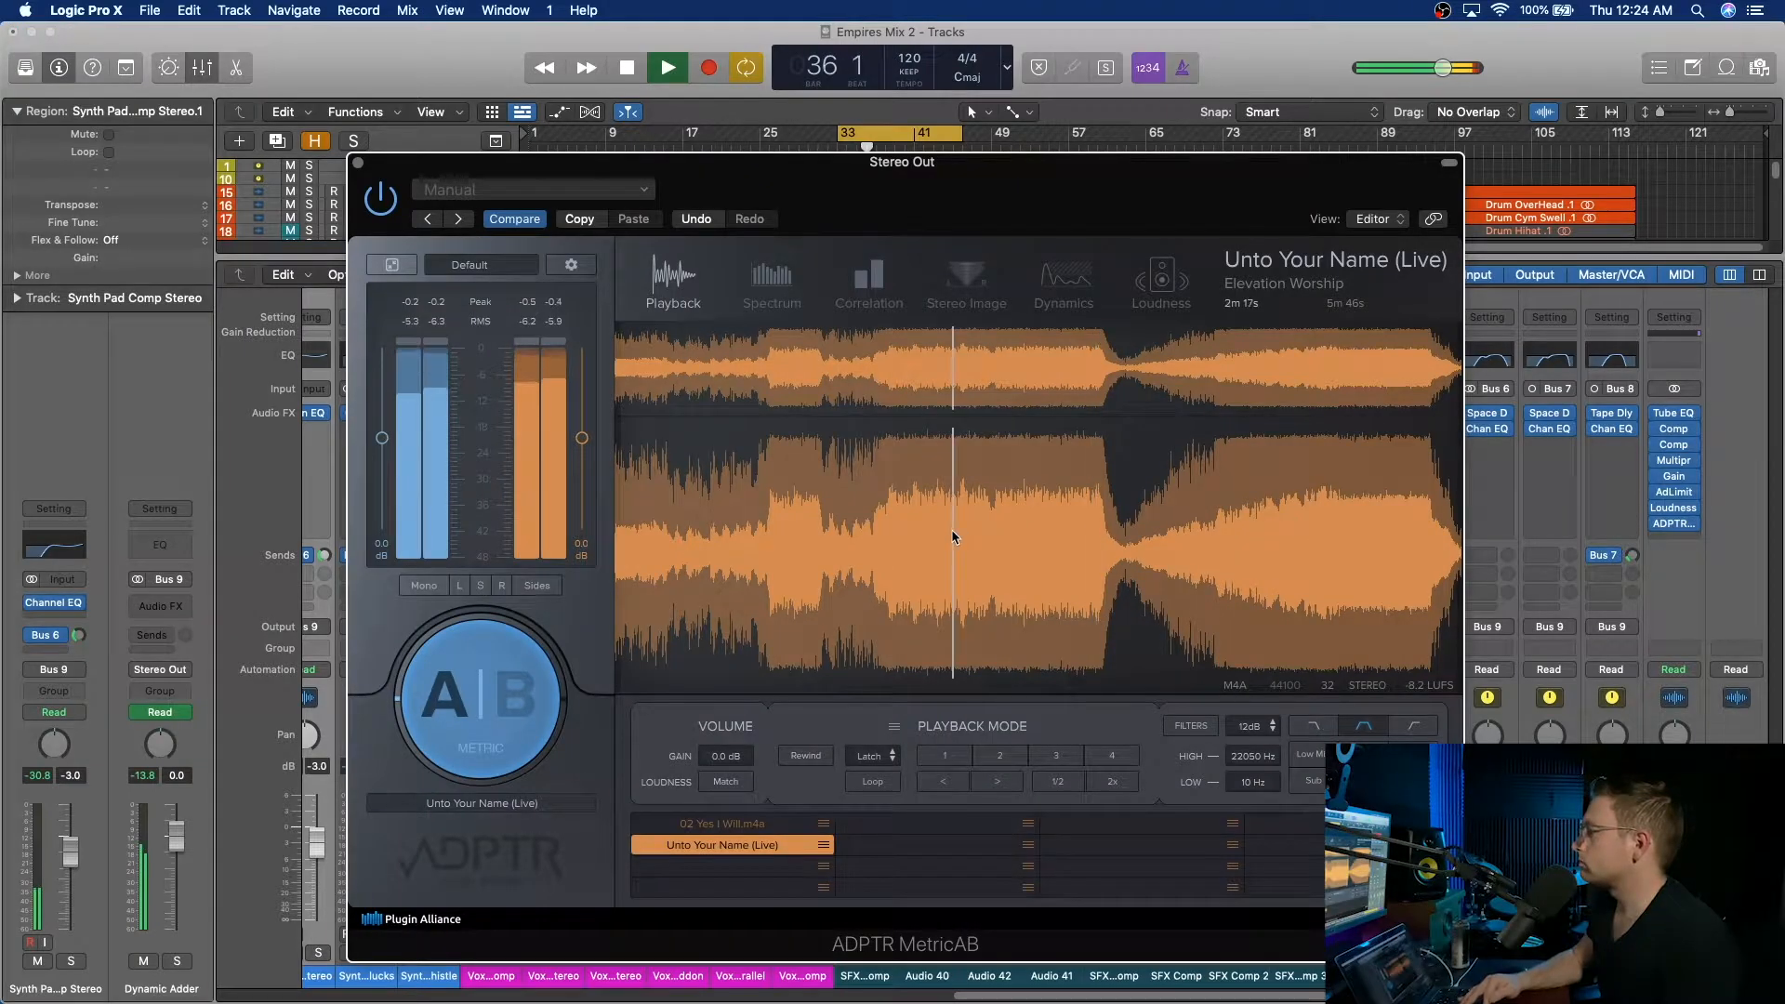
pyautogui.click(503, 692)
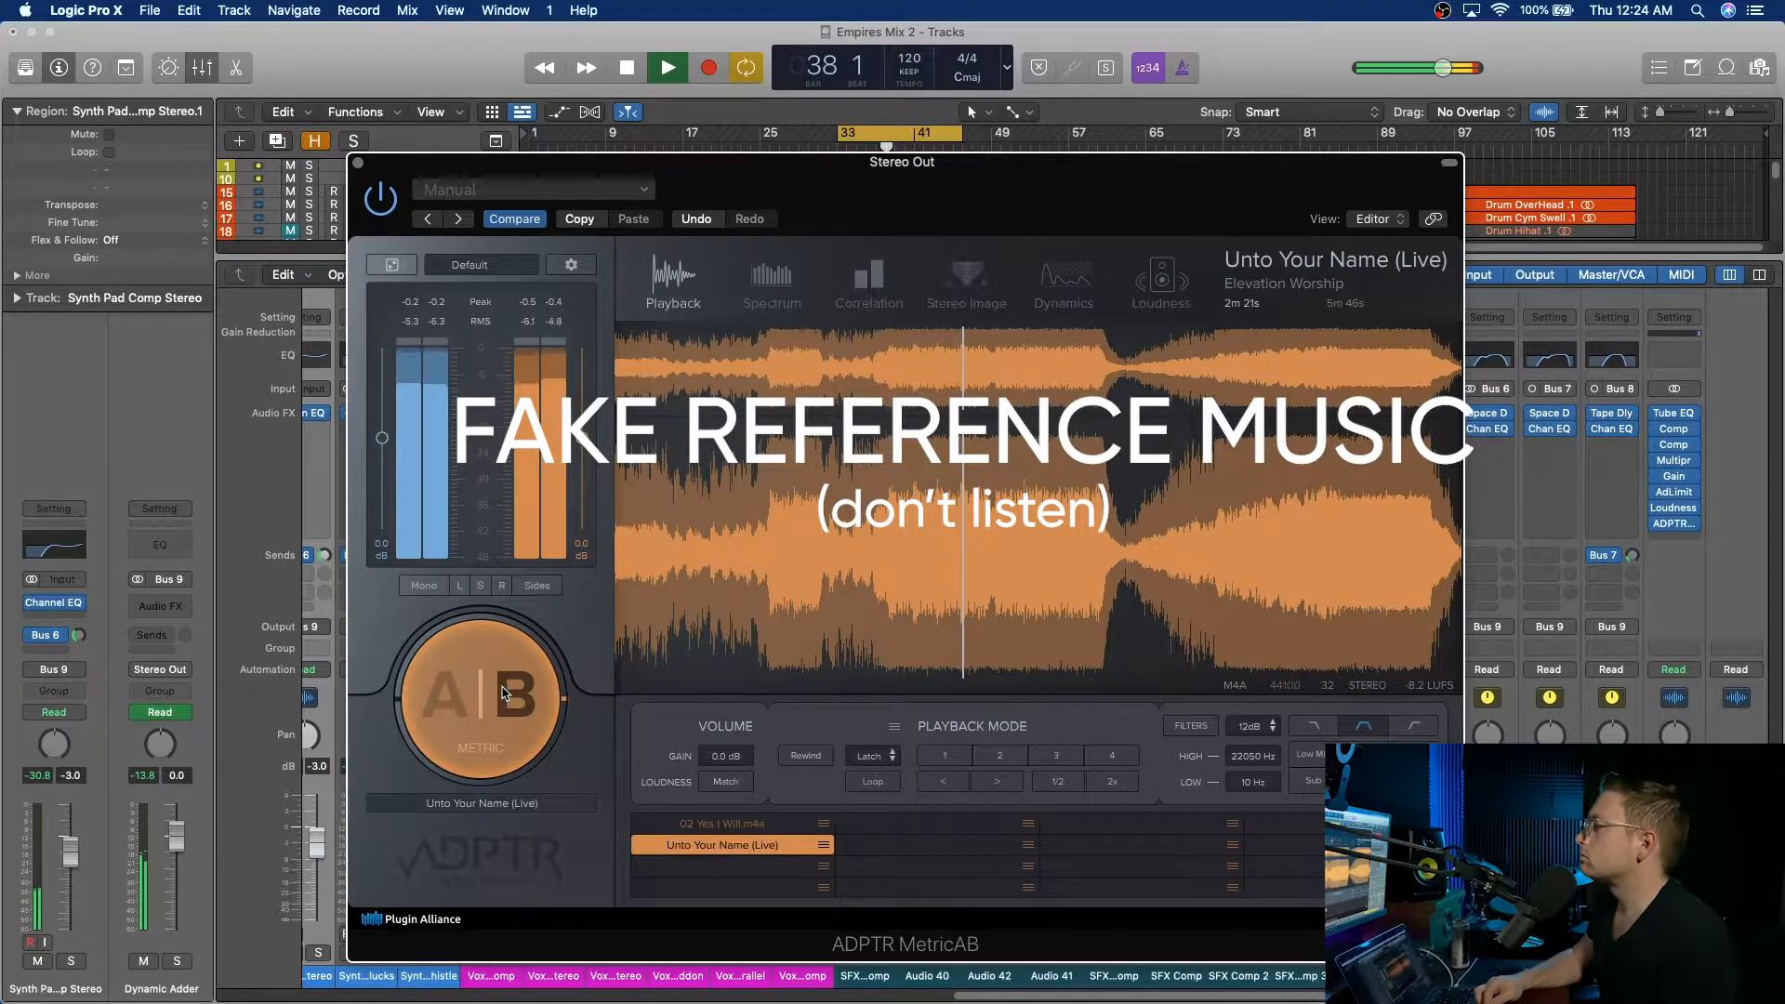
pyautogui.click(503, 692)
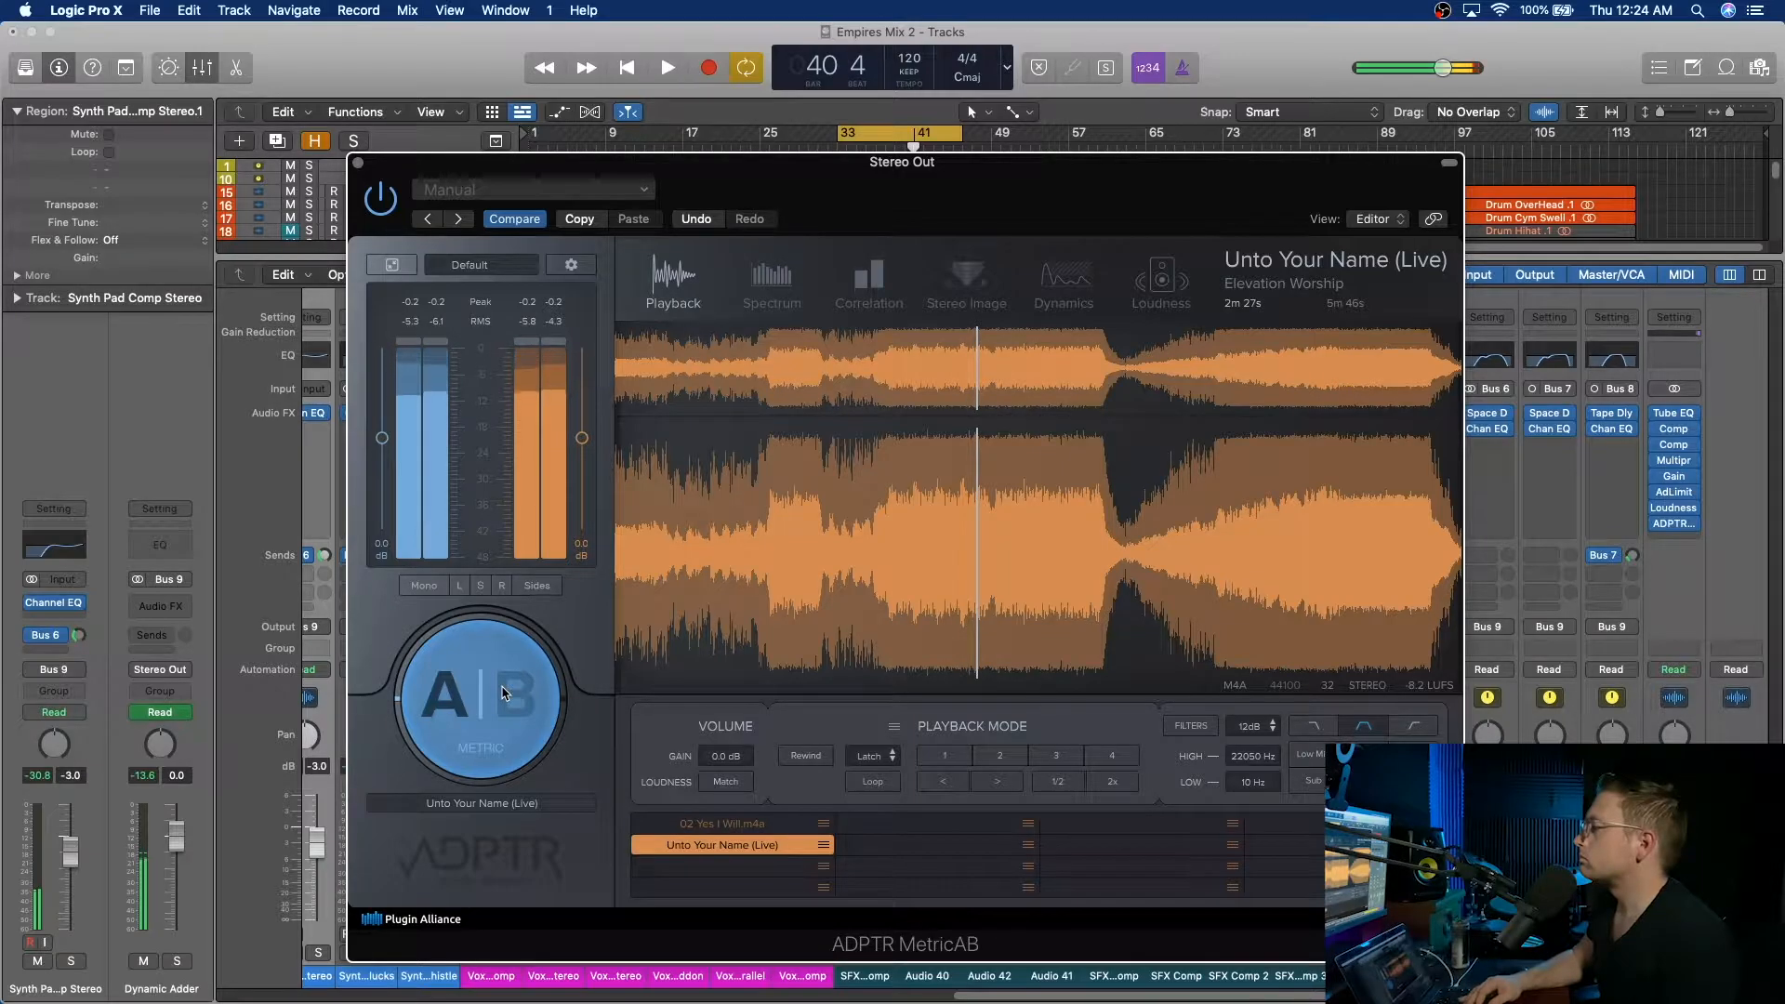
pyautogui.press('space')
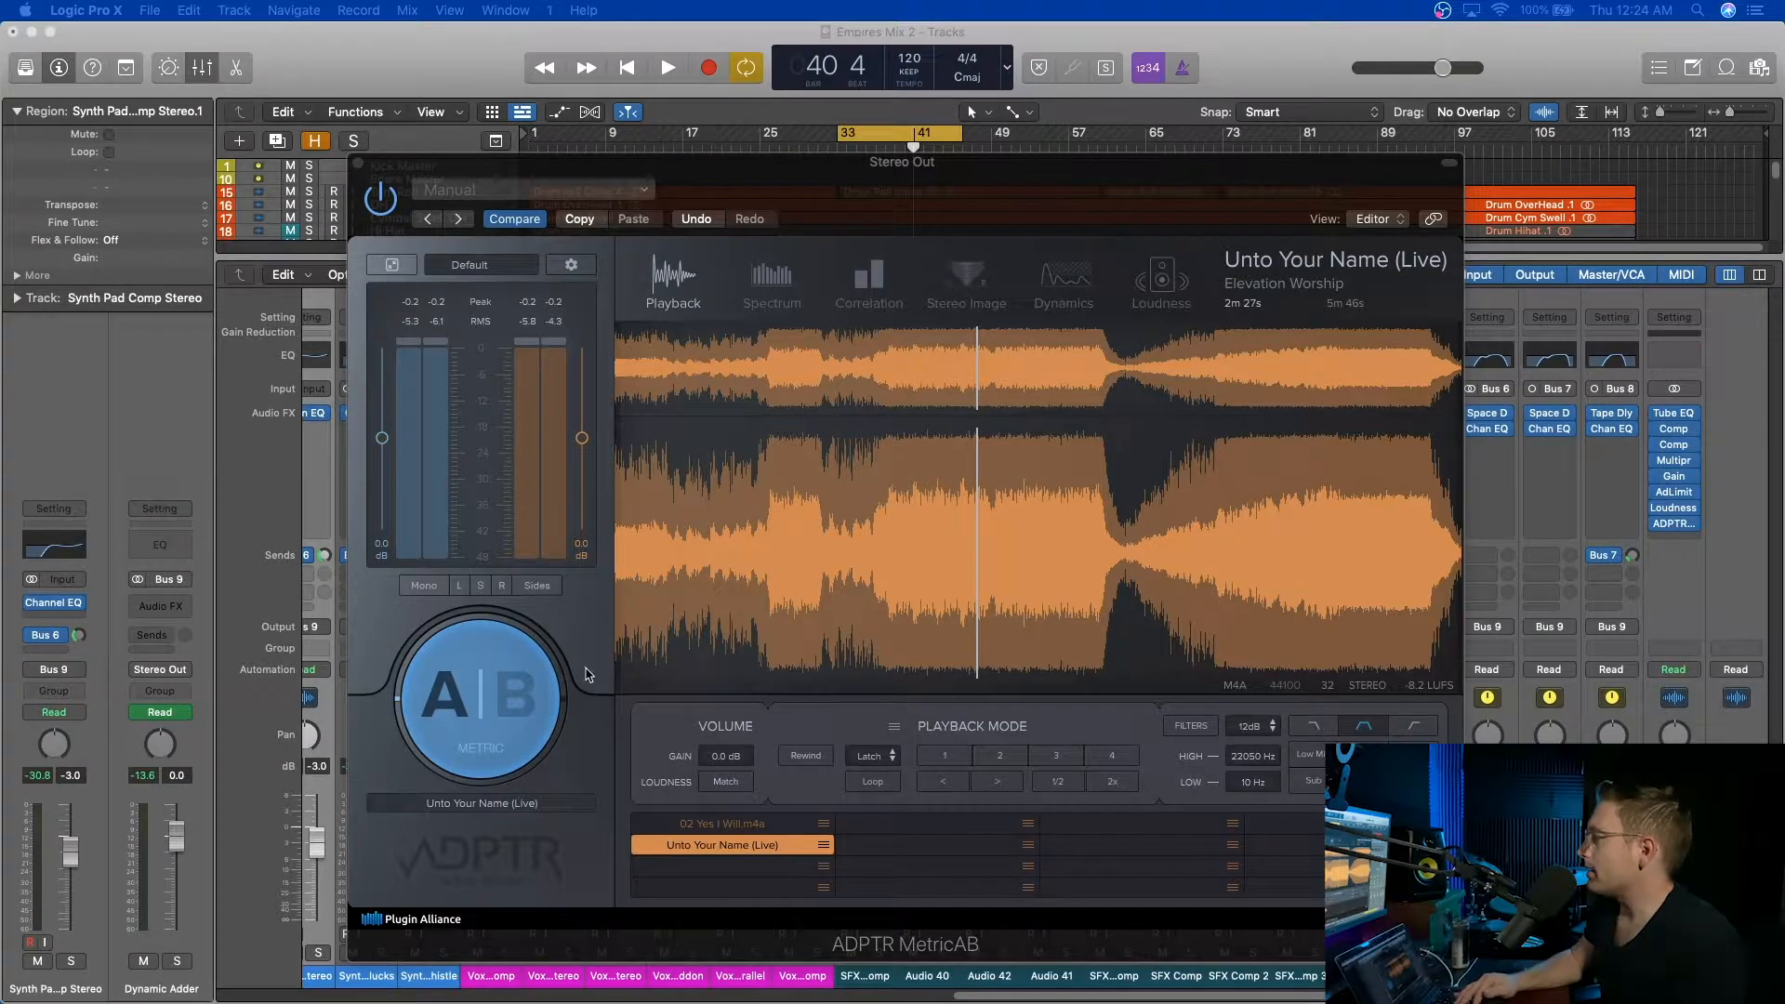
pyautogui.click(358, 165)
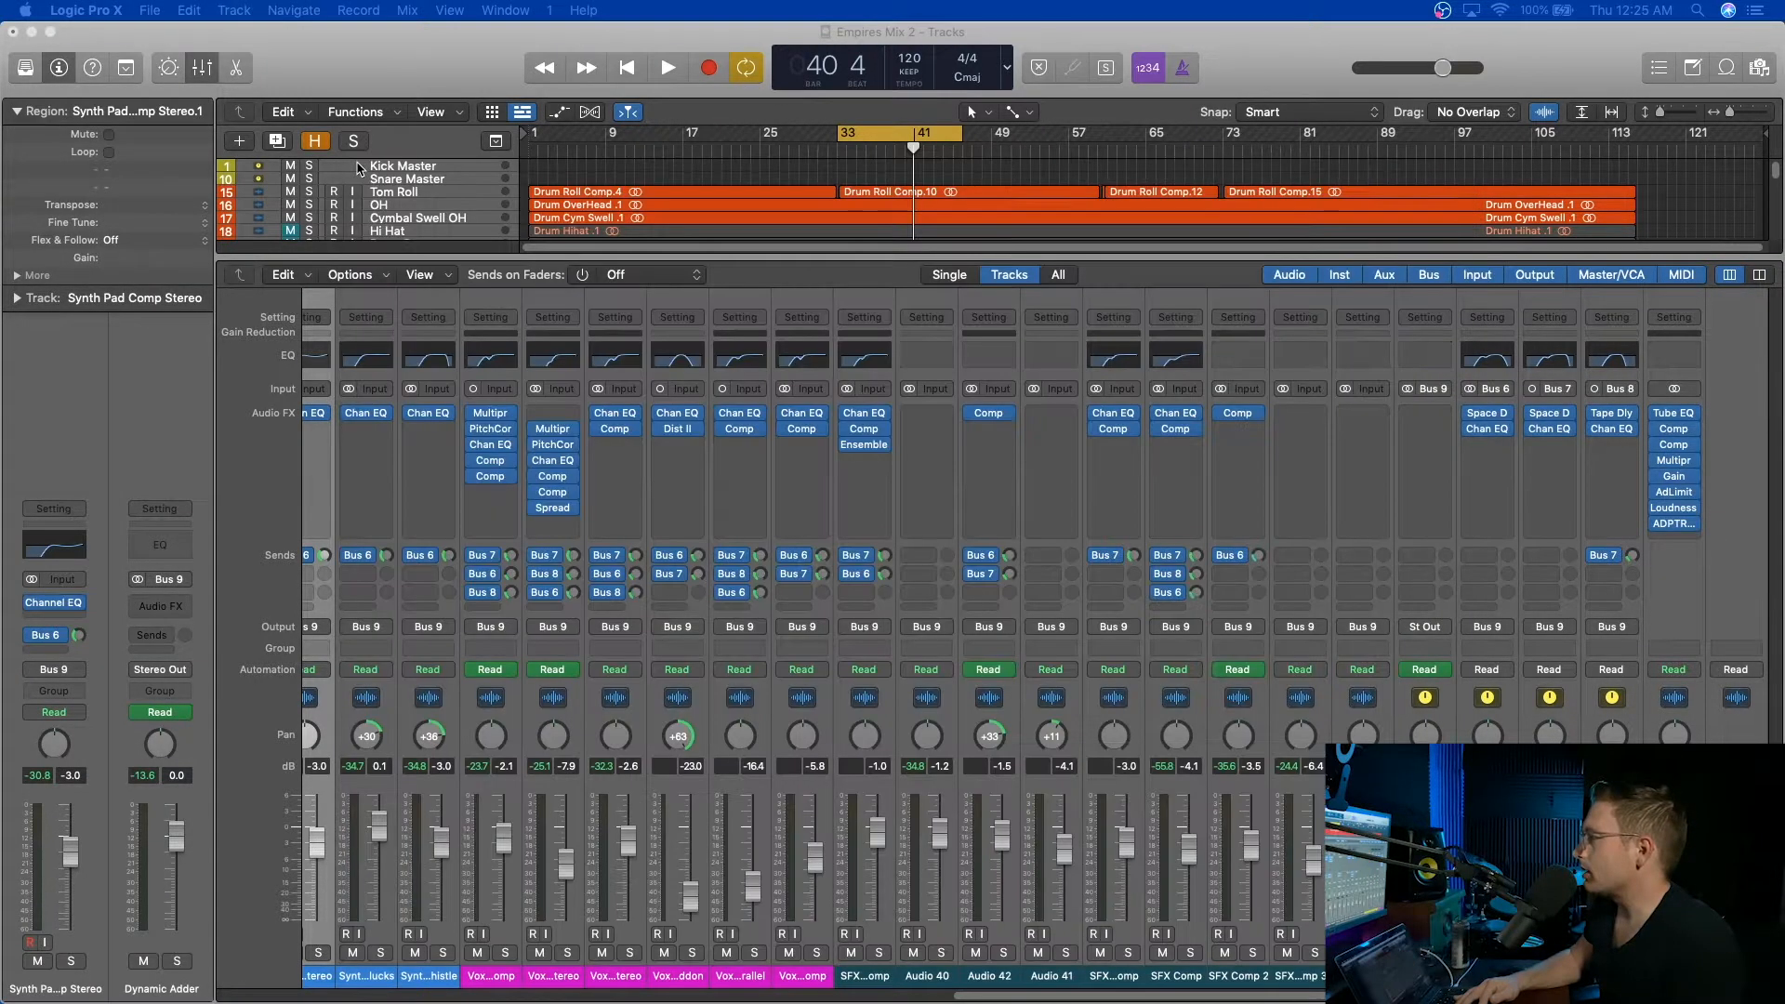
# In the Stereo Out Vintage Tube EQ, set Low Boost to 4.5 while the cycle plays, stop playback and close the plug-in.
pyautogui.click(1315, 37)
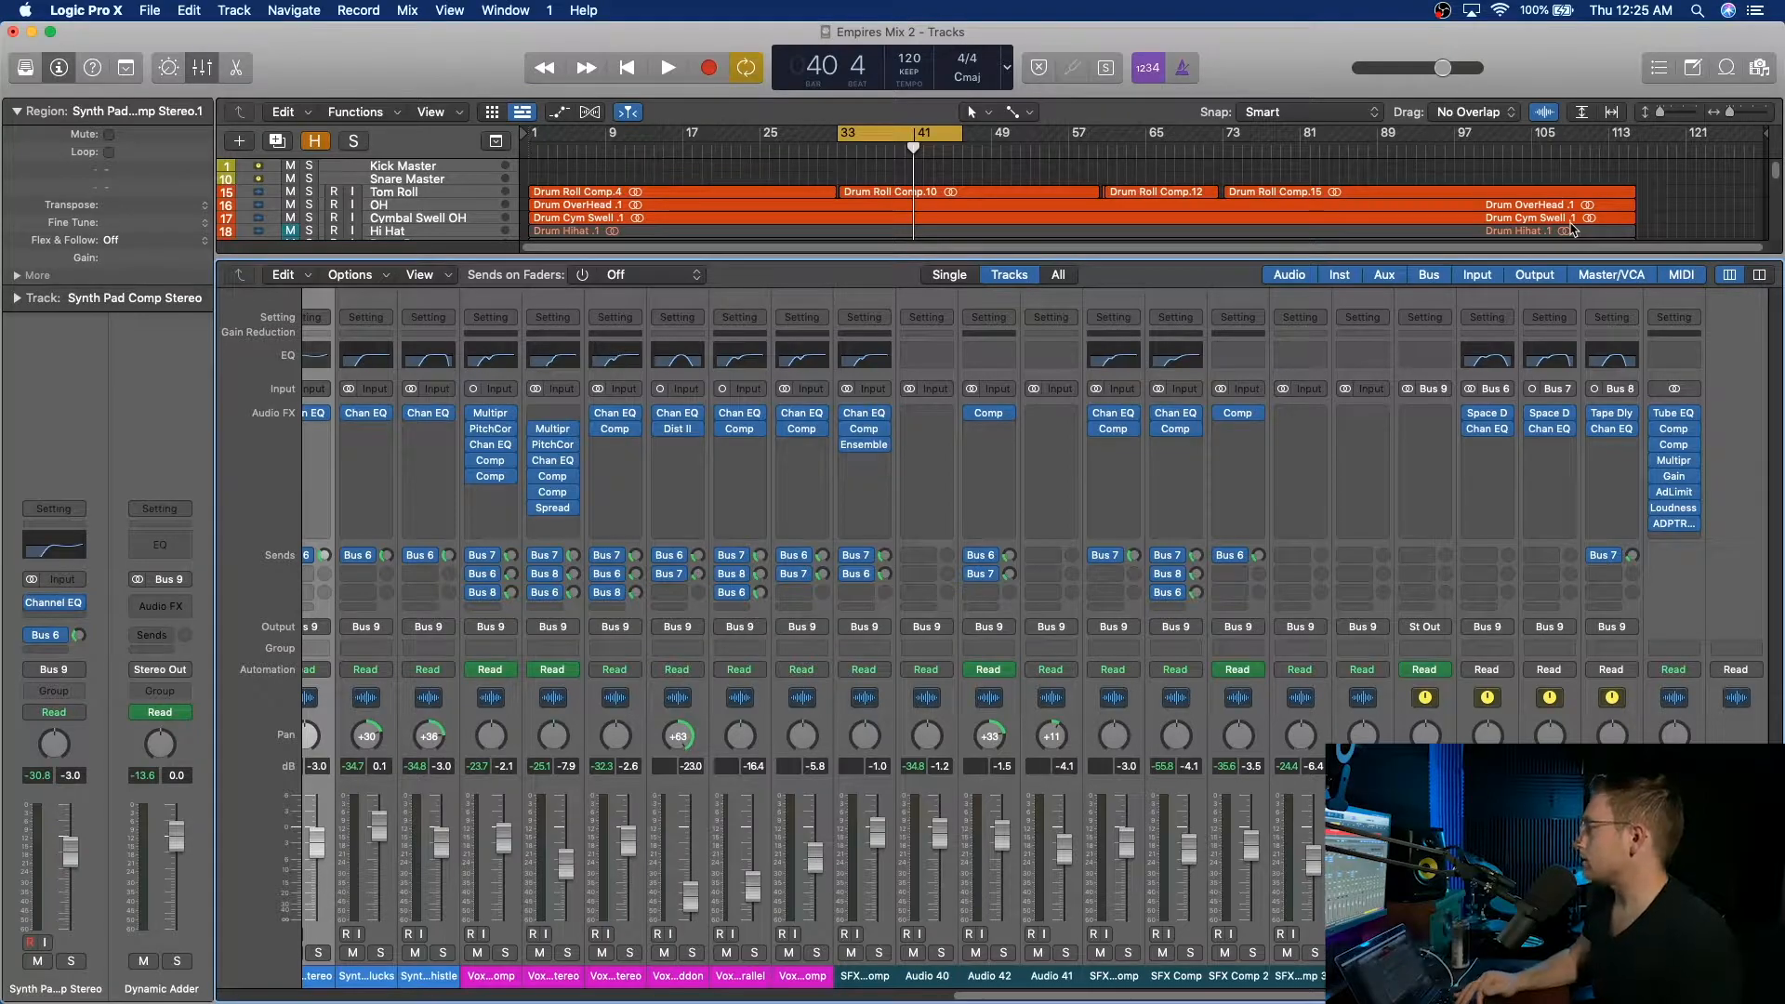
pyautogui.click(1678, 417)
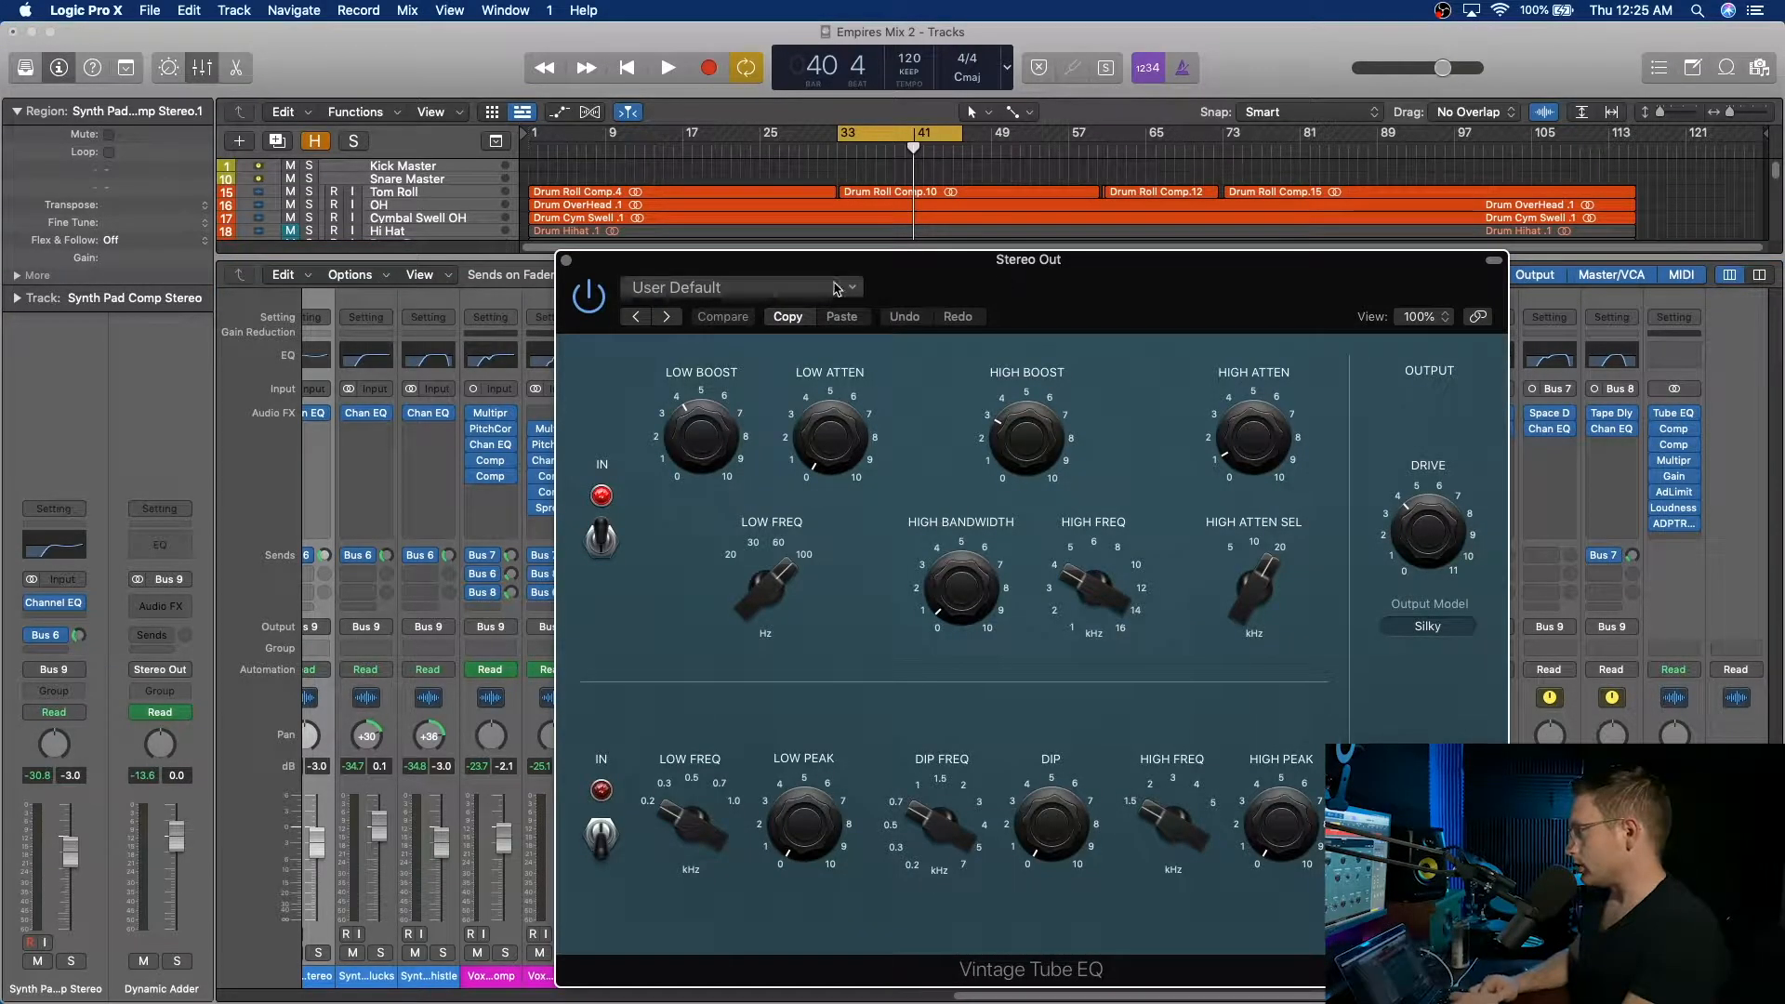
pyautogui.moveTo(751, 272); pyautogui.dragTo(875, 272)
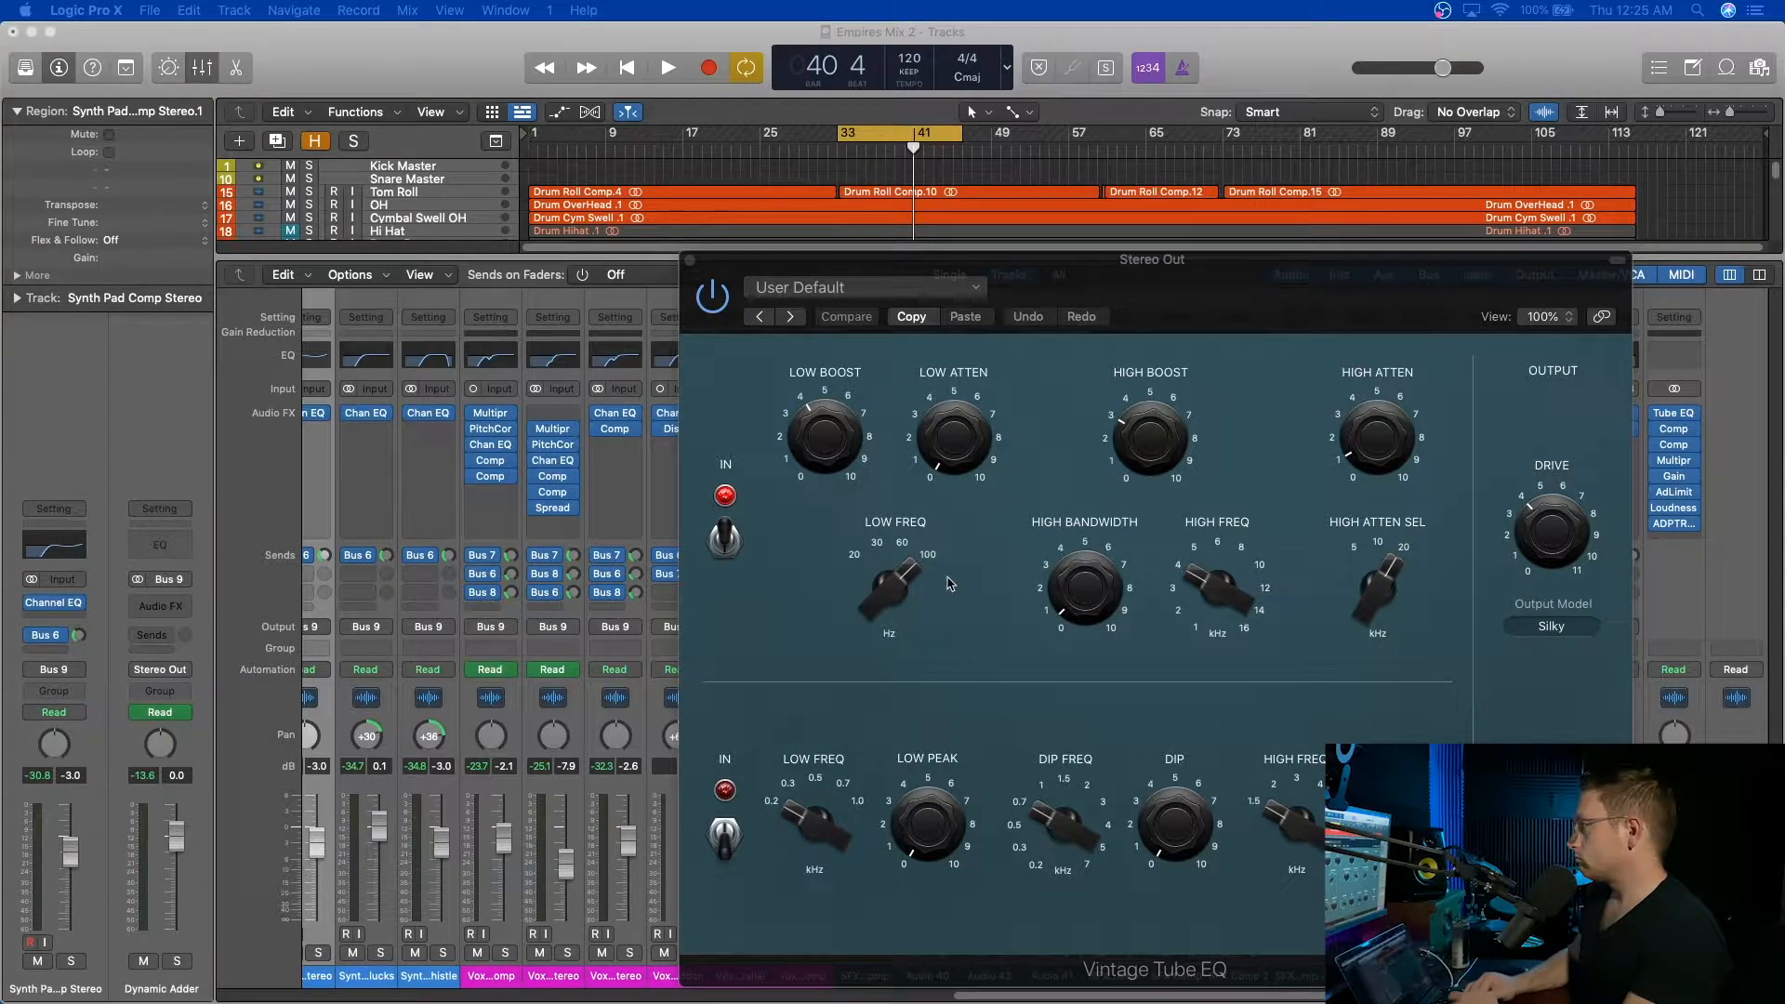
pyautogui.click(1262, 33)
pyautogui.press('space')
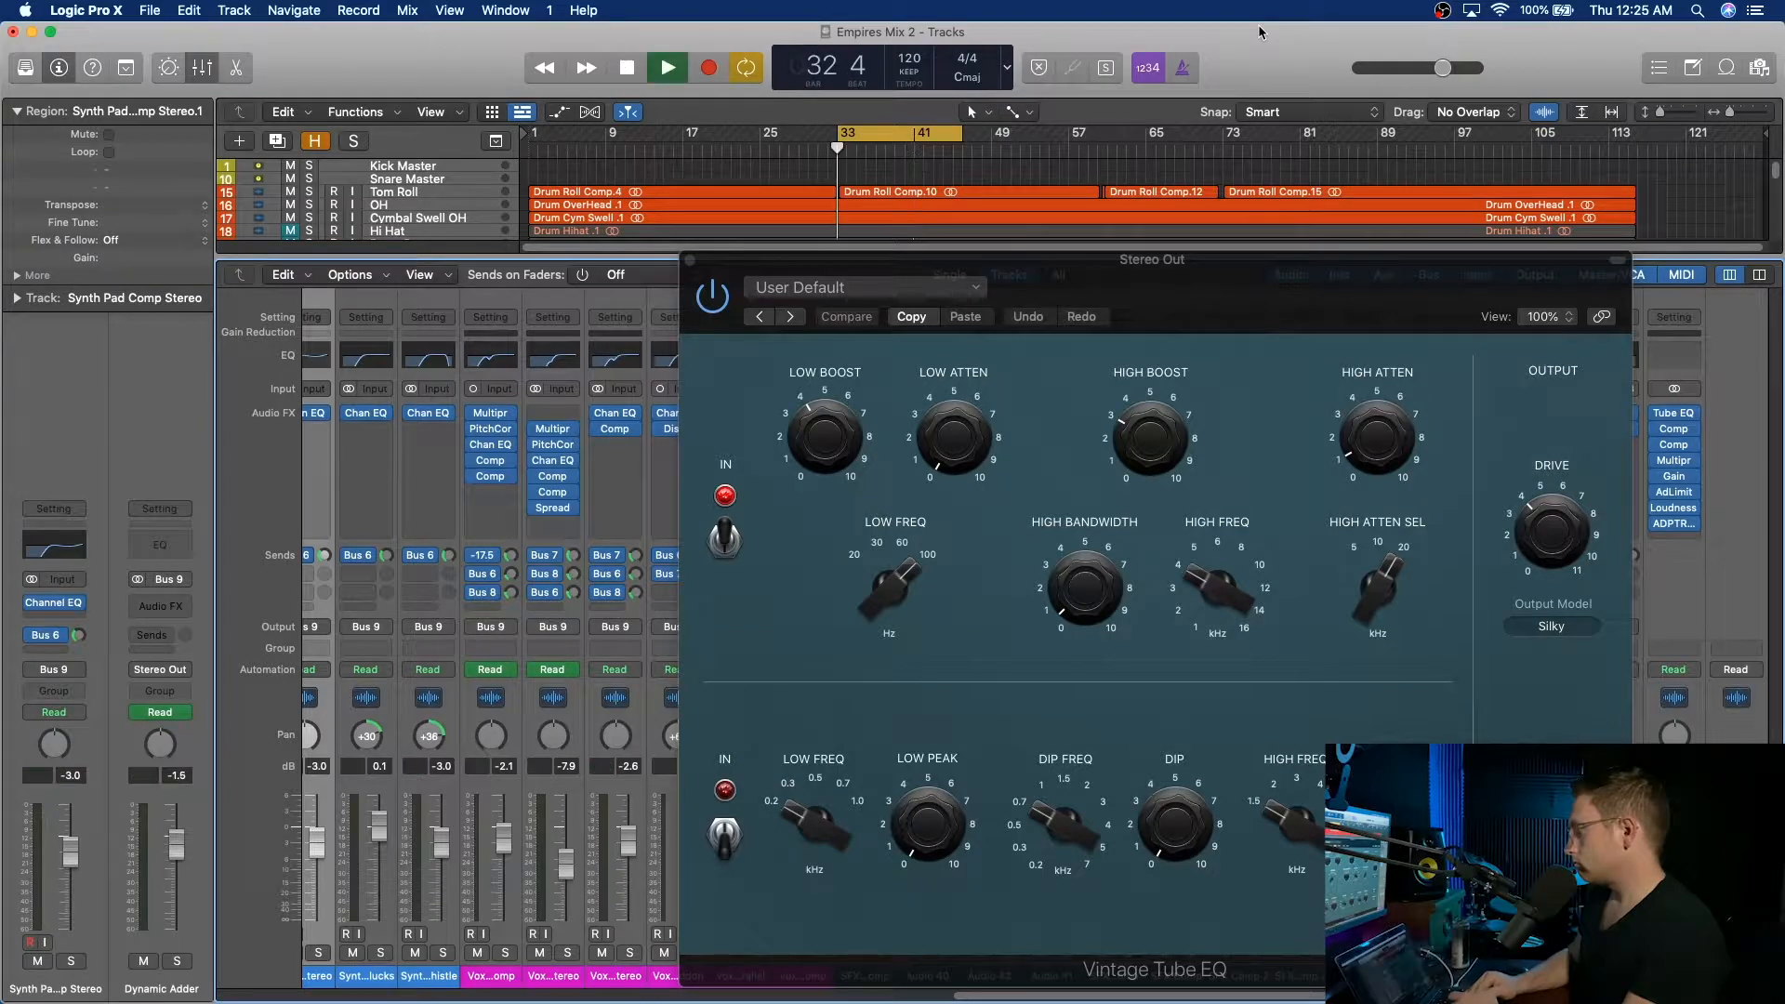
pyautogui.click(820, 453)
pyautogui.moveTo(820, 453); pyautogui.dragTo(825, 395)
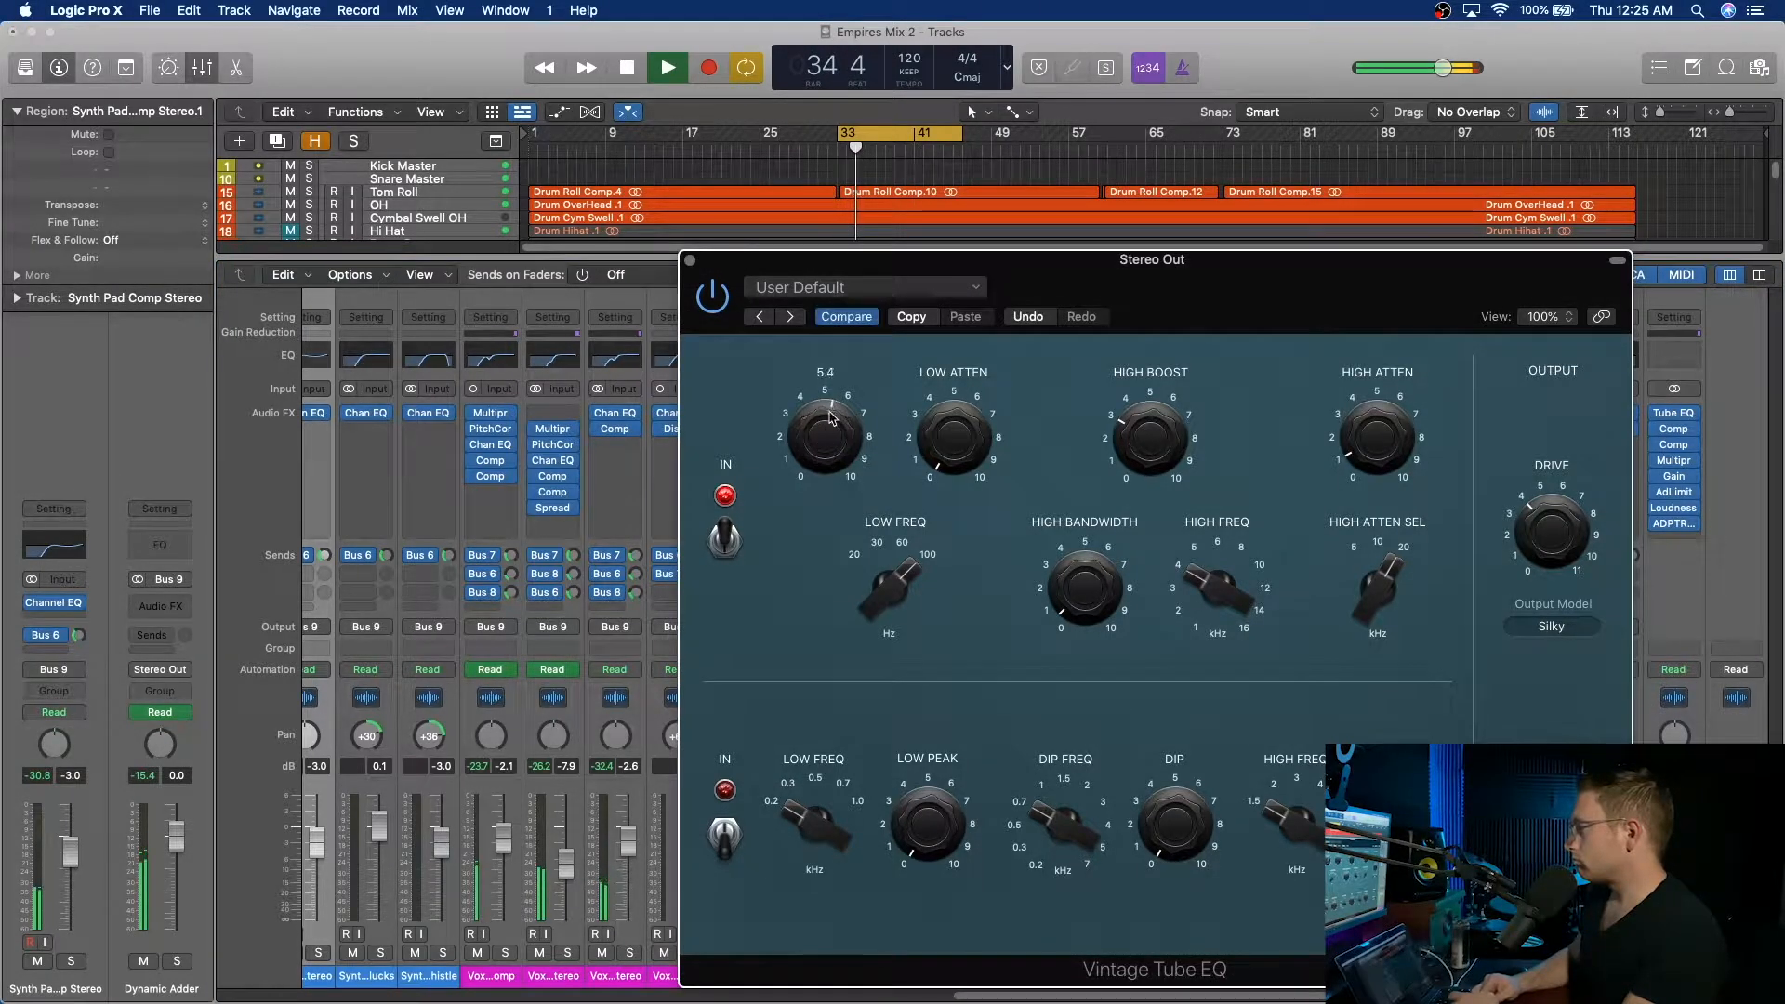
pyautogui.moveTo(908, 271); pyautogui.dragTo(869, 393)
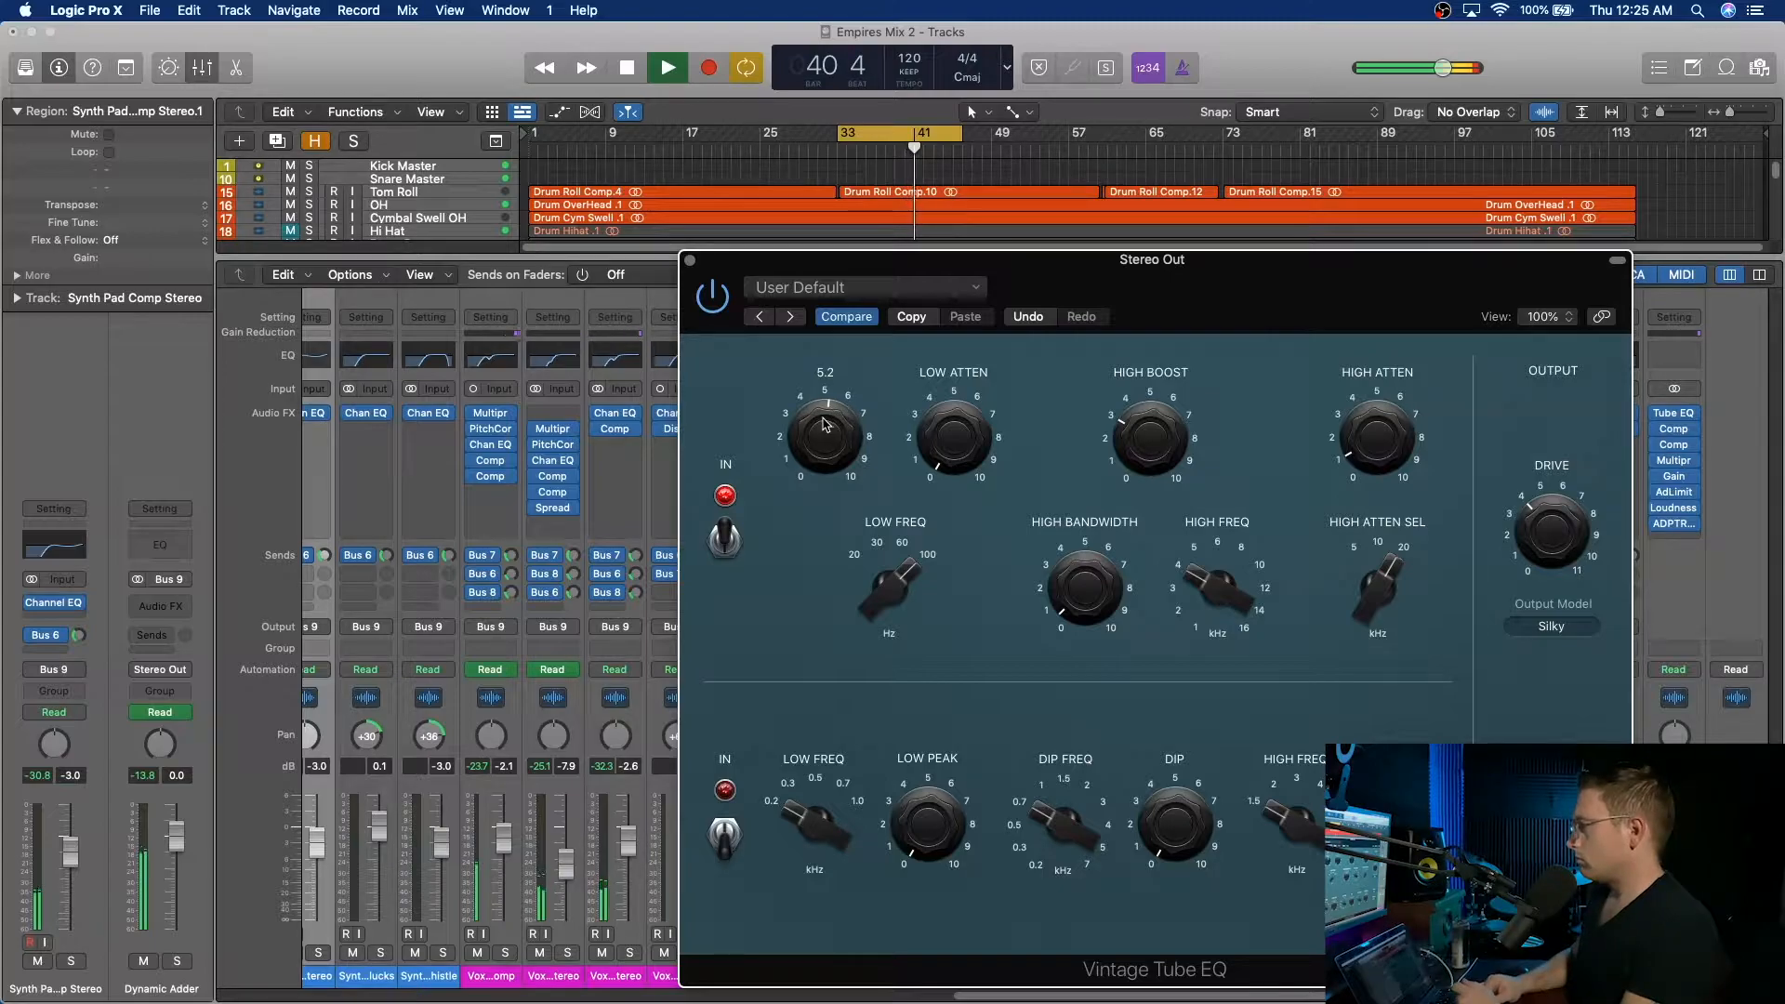
pyautogui.moveTo(827, 423); pyautogui.dragTo(832, 437)
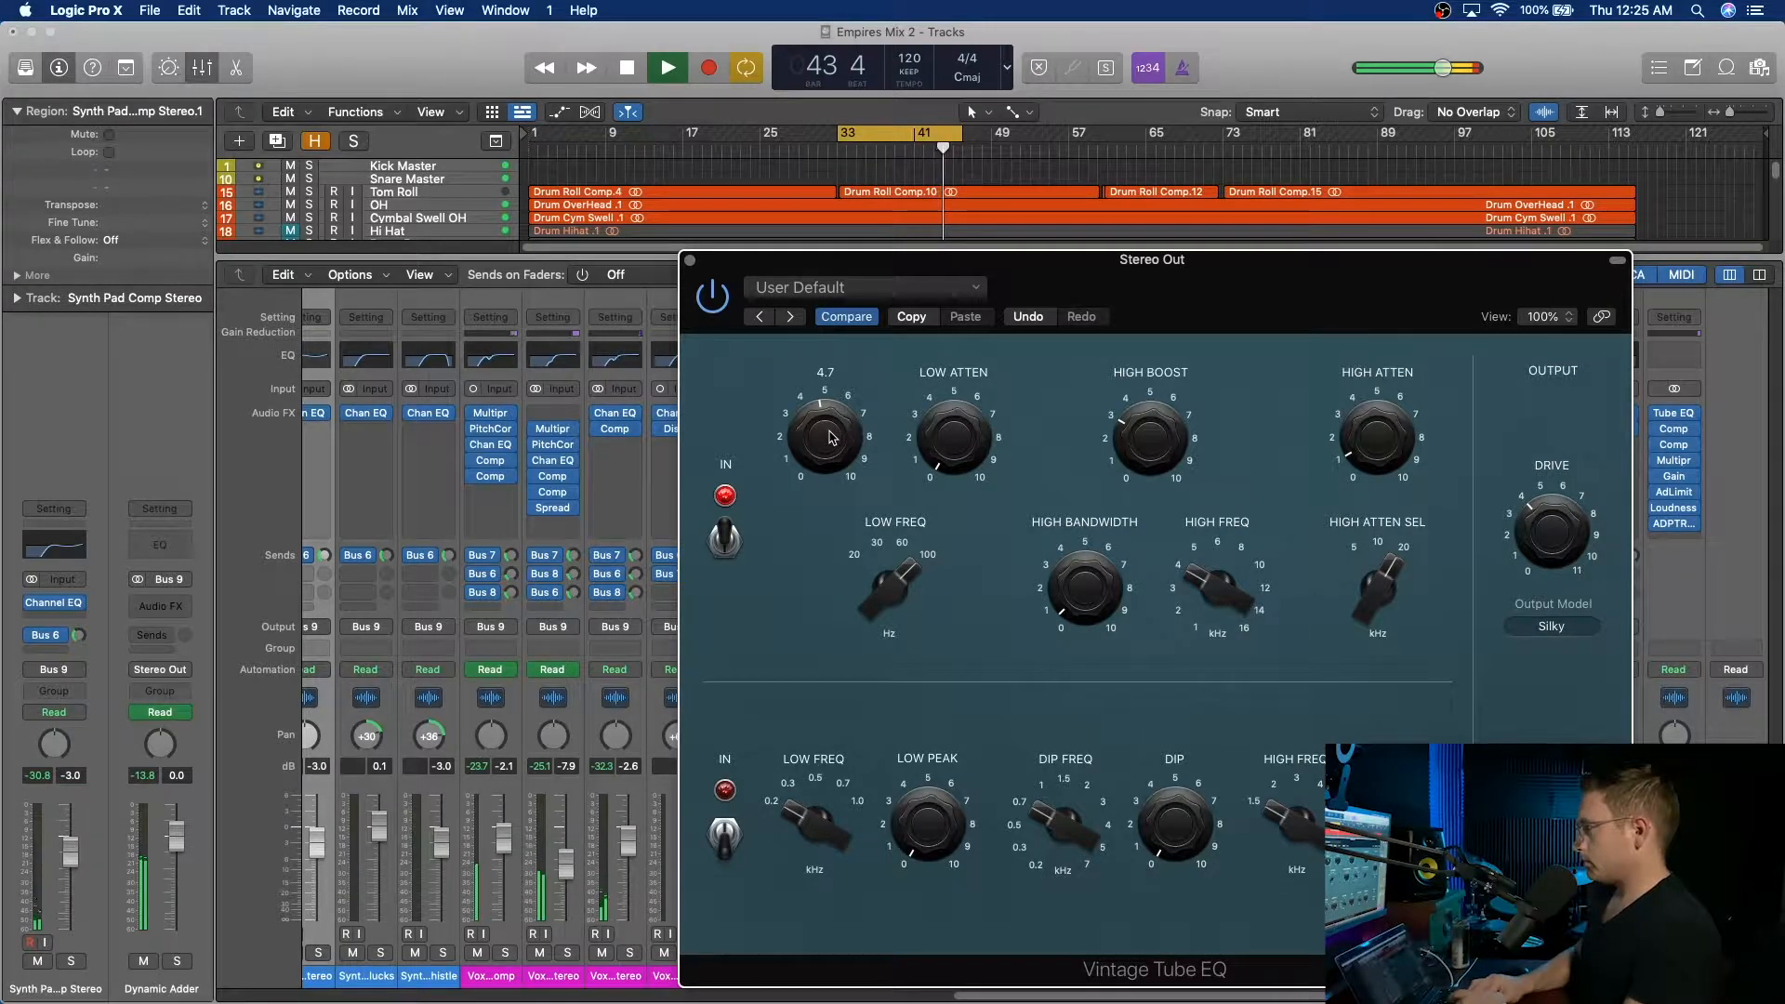
pyautogui.moveTo(832, 437); pyautogui.dragTo(834, 443)
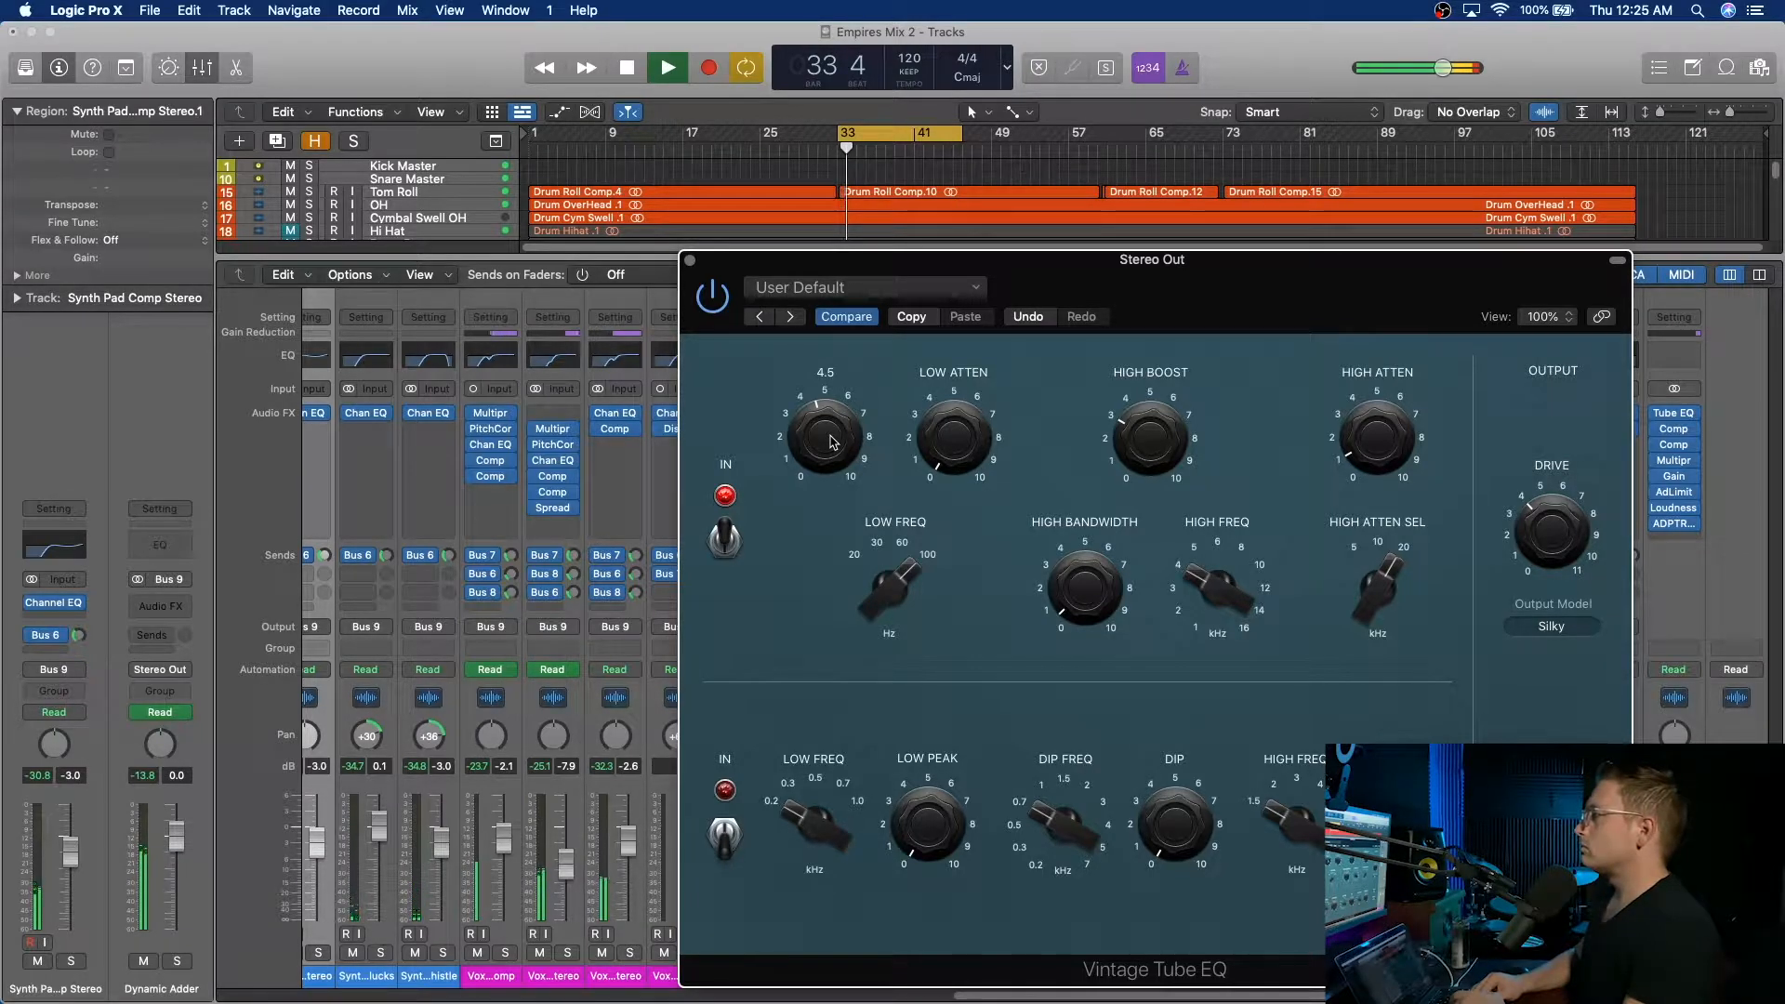
pyautogui.press('space')
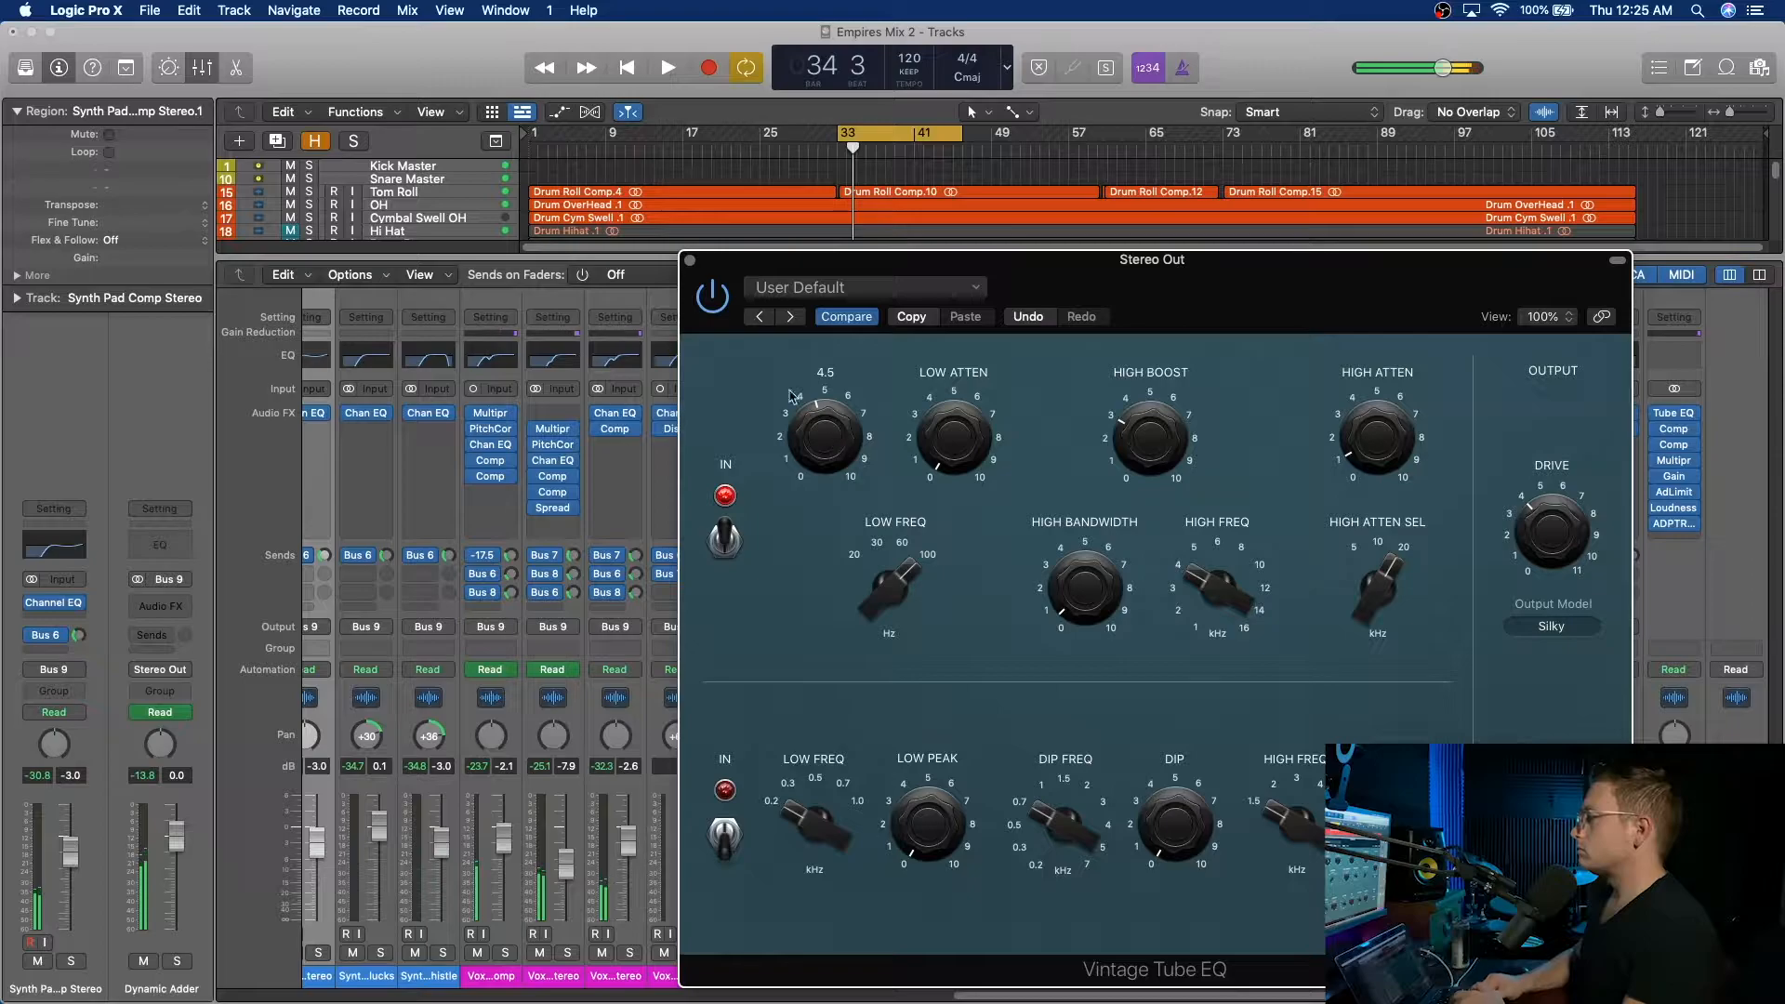
pyautogui.click(689, 261)
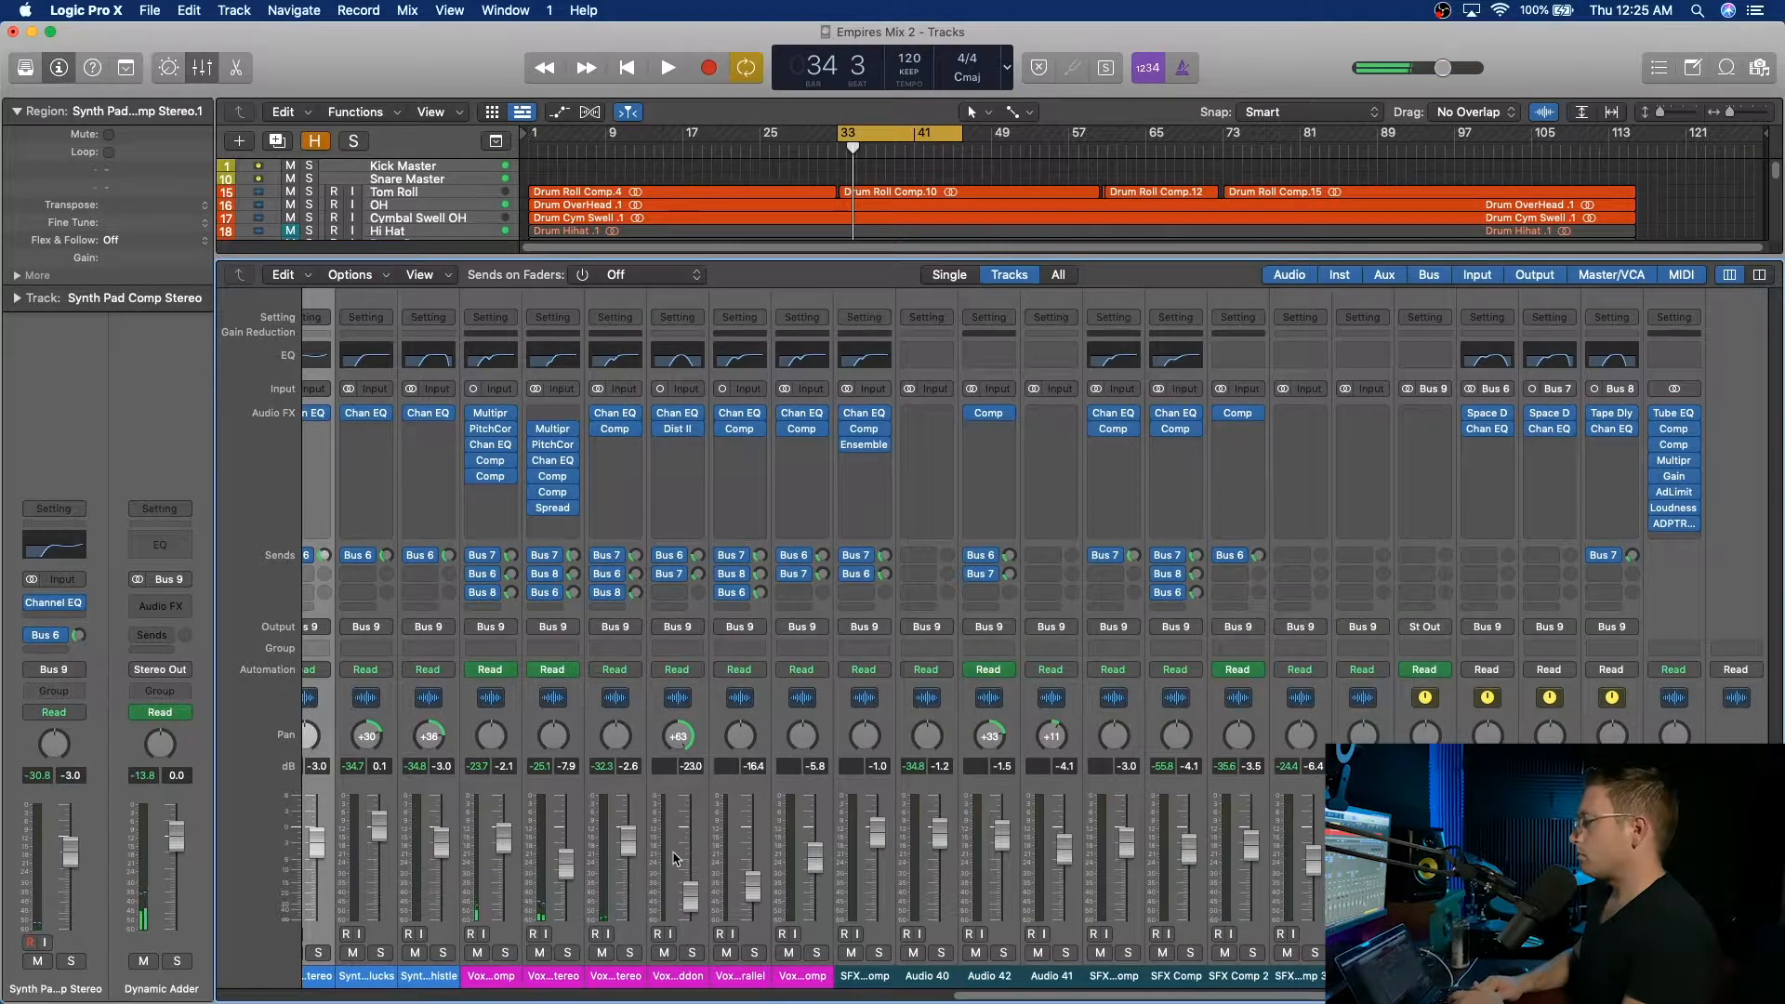
# Play the cycle, solo Bass 1, raise its volume fader to -8.2 dB and unsolo it.
pyautogui.press('super+Tab')
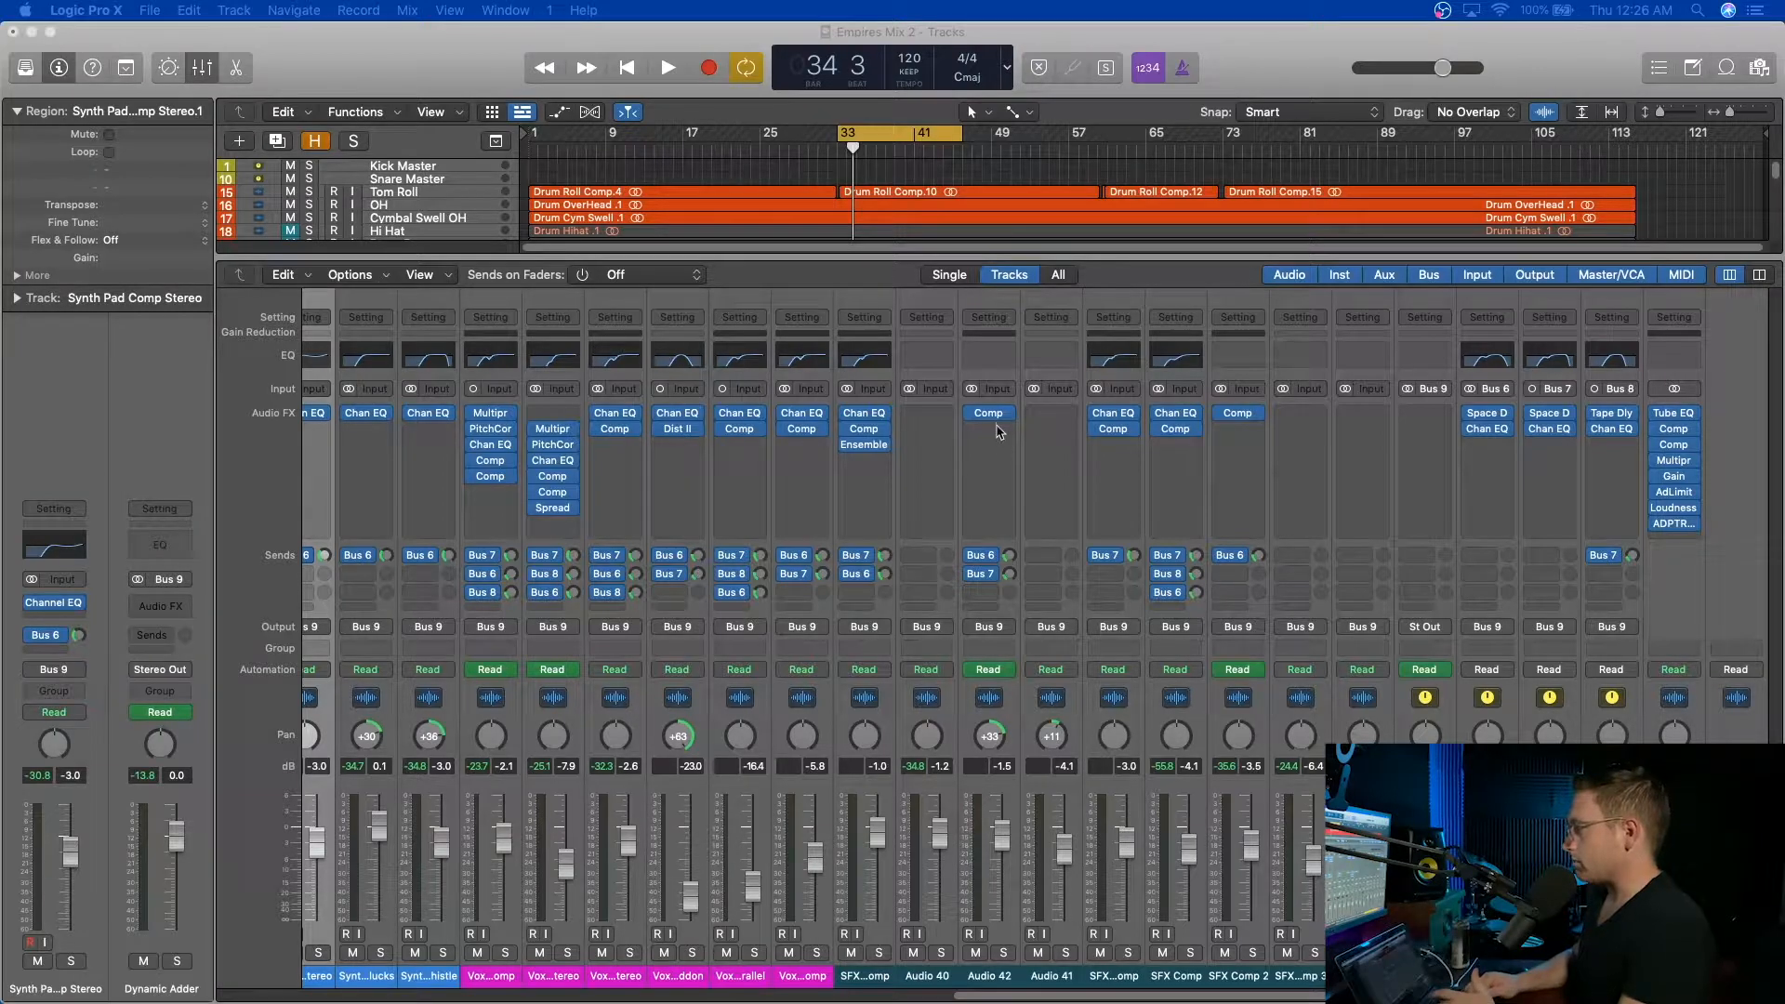
pyautogui.hscroll(-15, 902, 474)
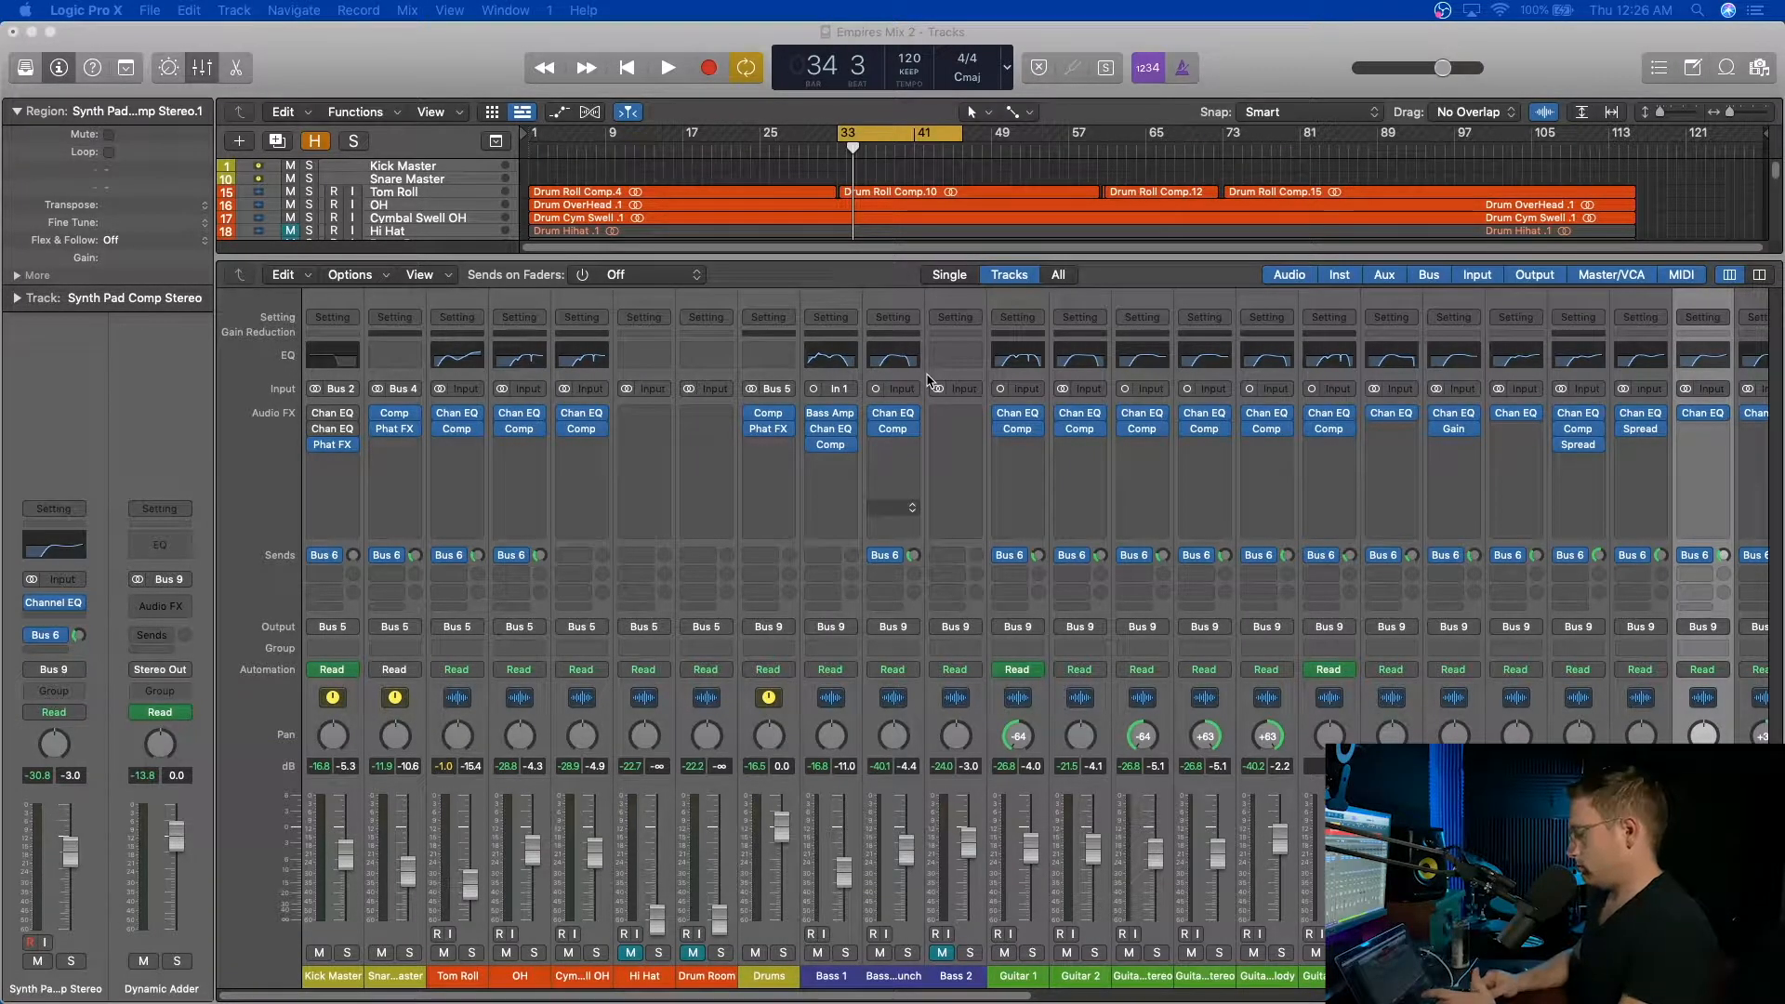
pyautogui.click(1054, 35)
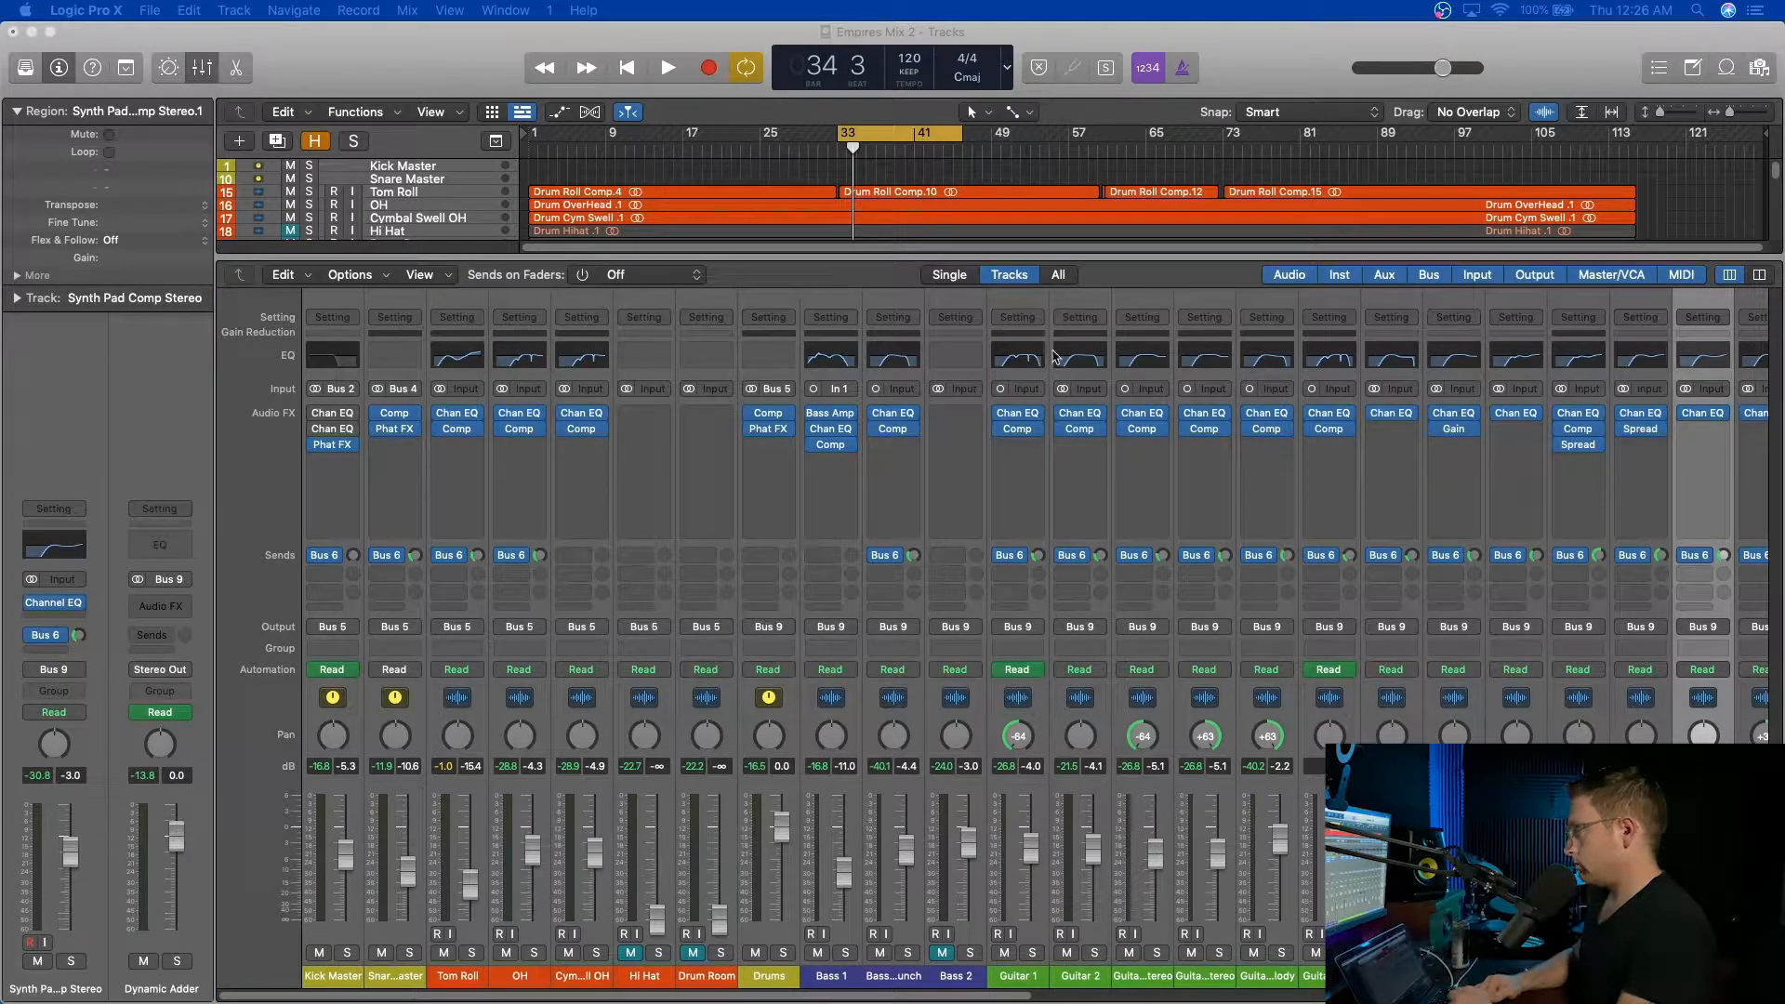
pyautogui.click(1168, 36)
pyautogui.press('space')
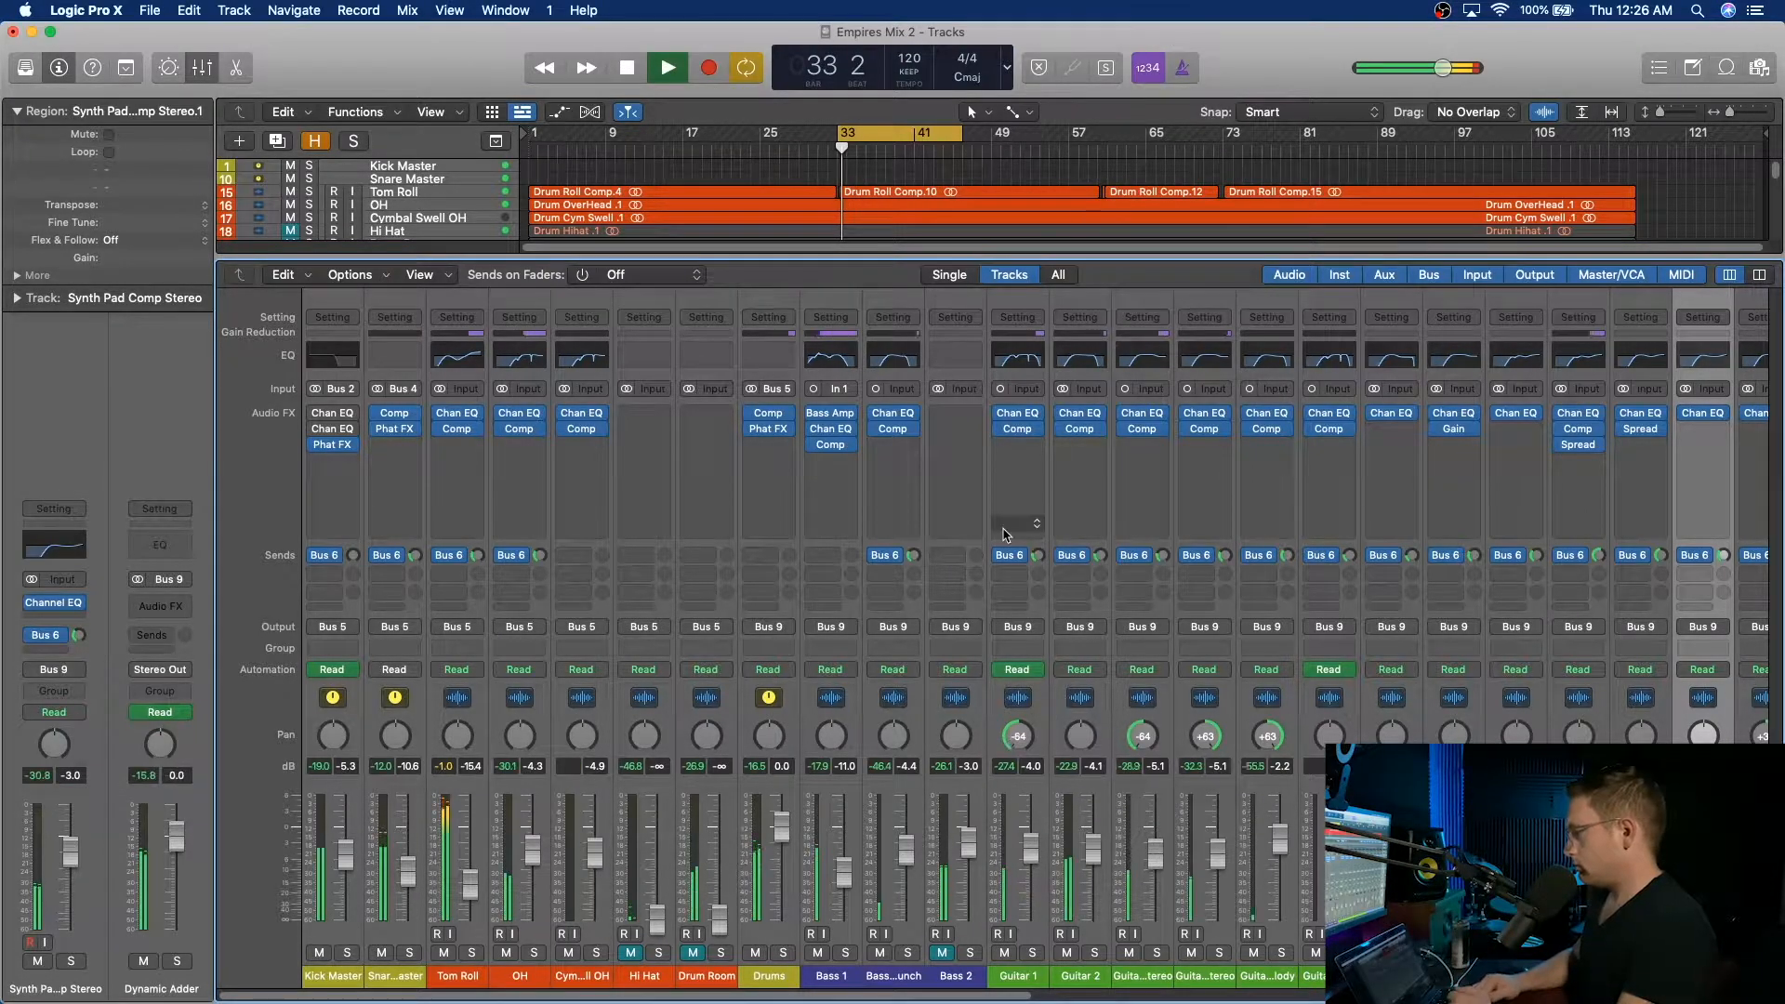
pyautogui.click(845, 953)
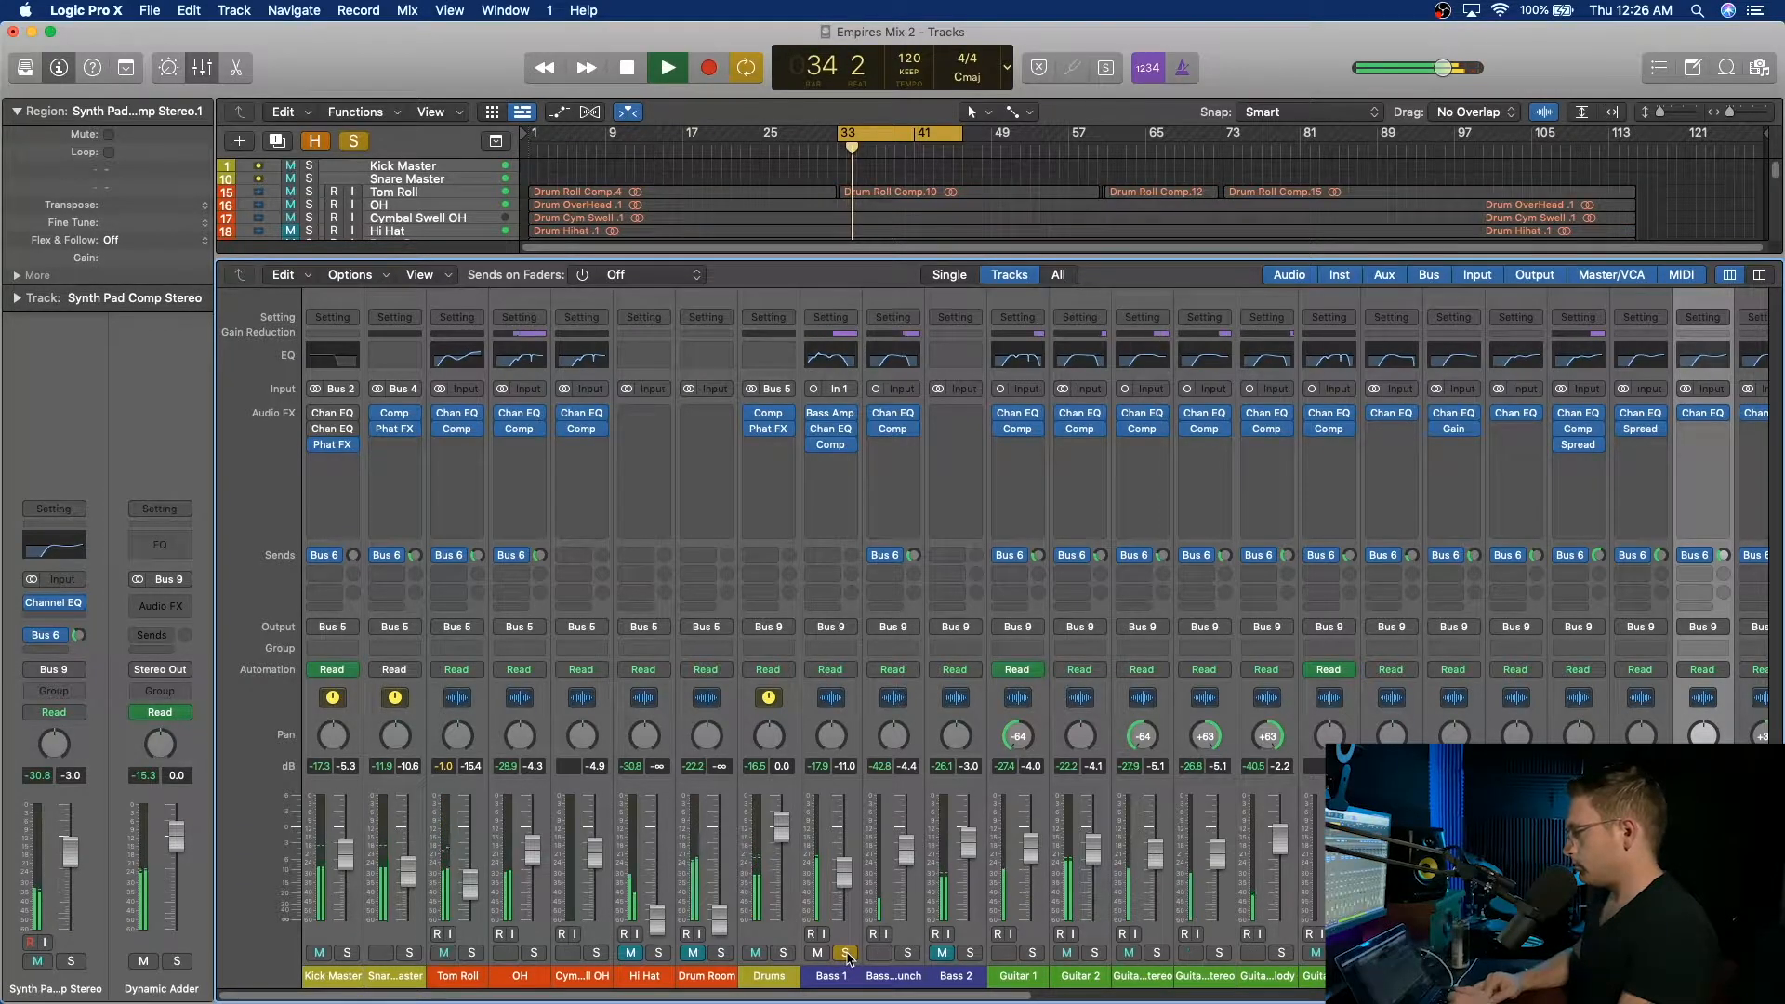
pyautogui.click(845, 953)
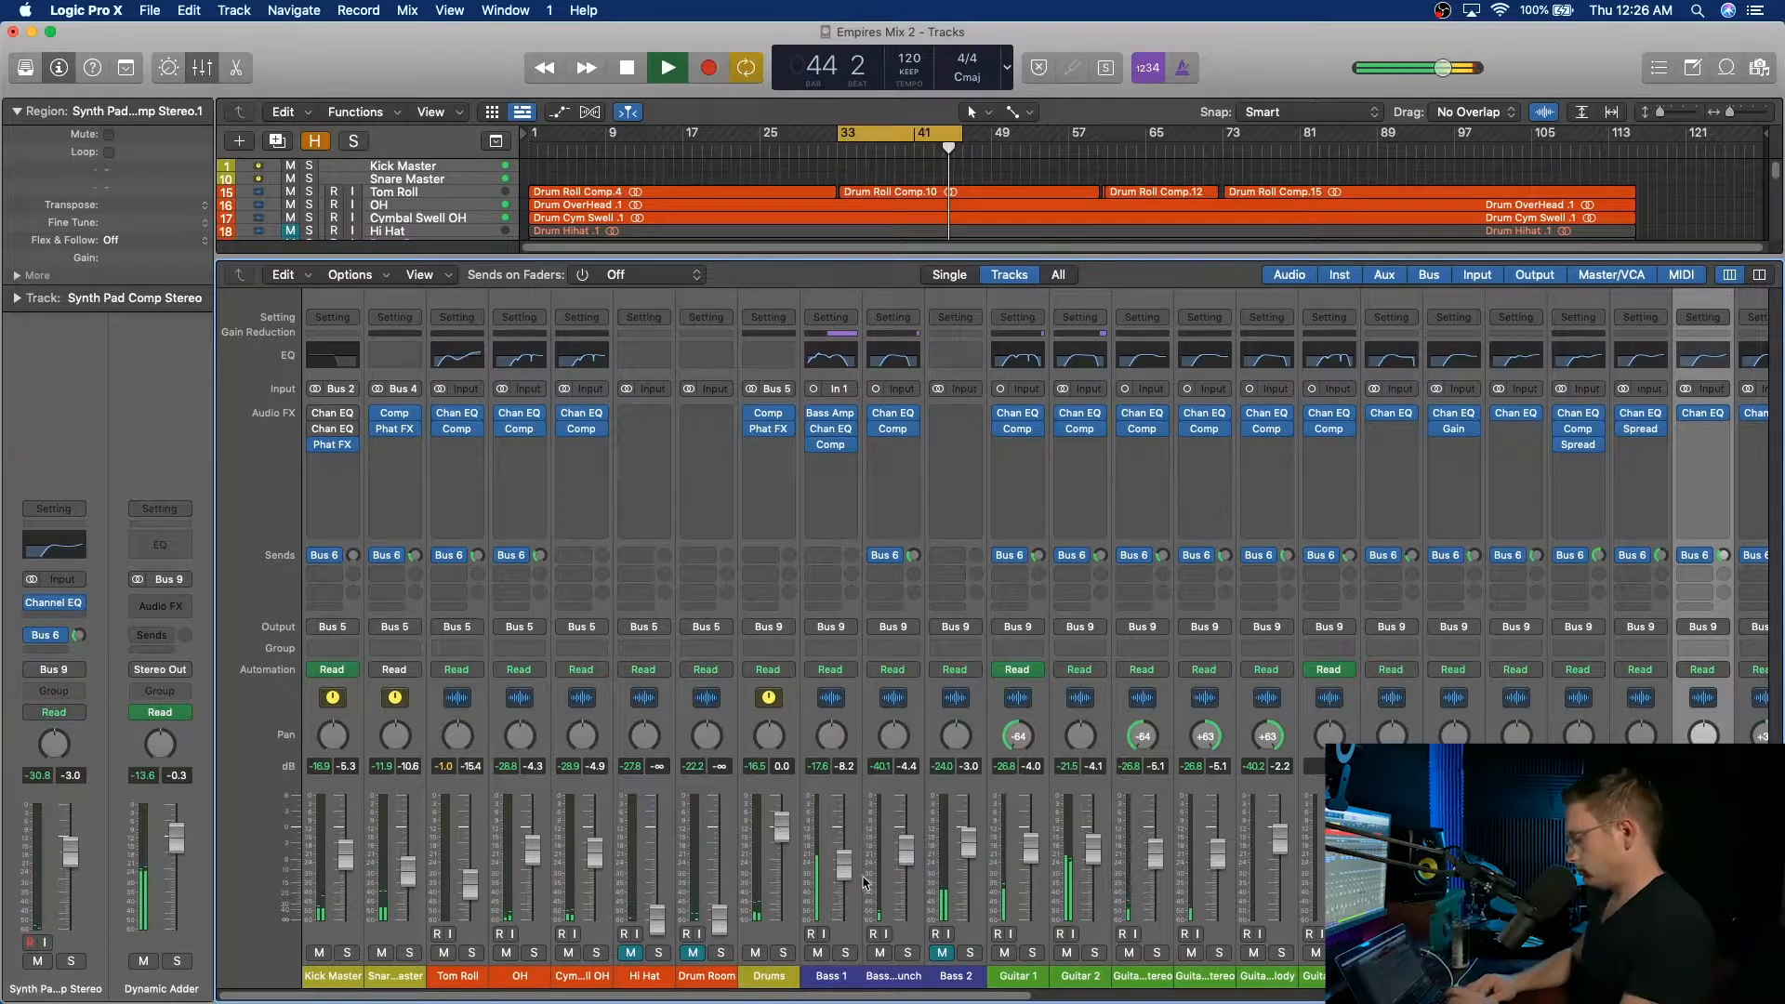
# Reopen the Stereo Out Vintage Tube EQ, lower Low Boost to about 4.3 during playback and close the plug-in.
pyautogui.hscroll(15, 898, 930)
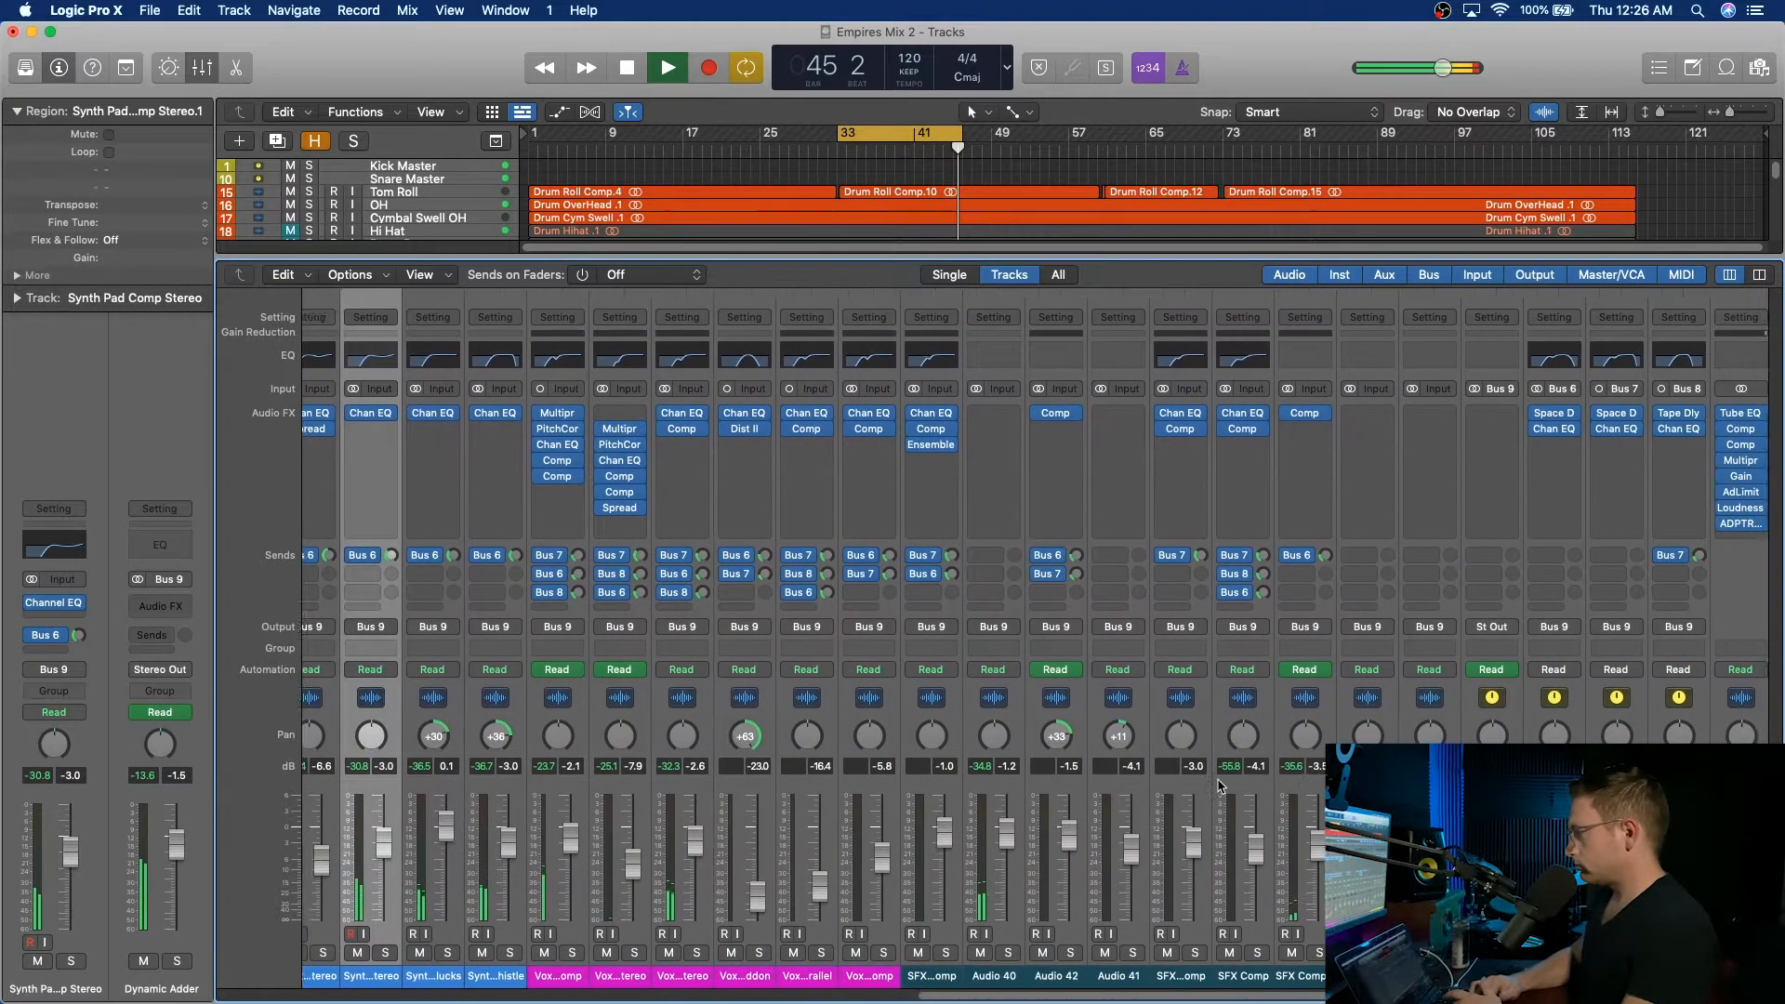
pyautogui.click(1673, 412)
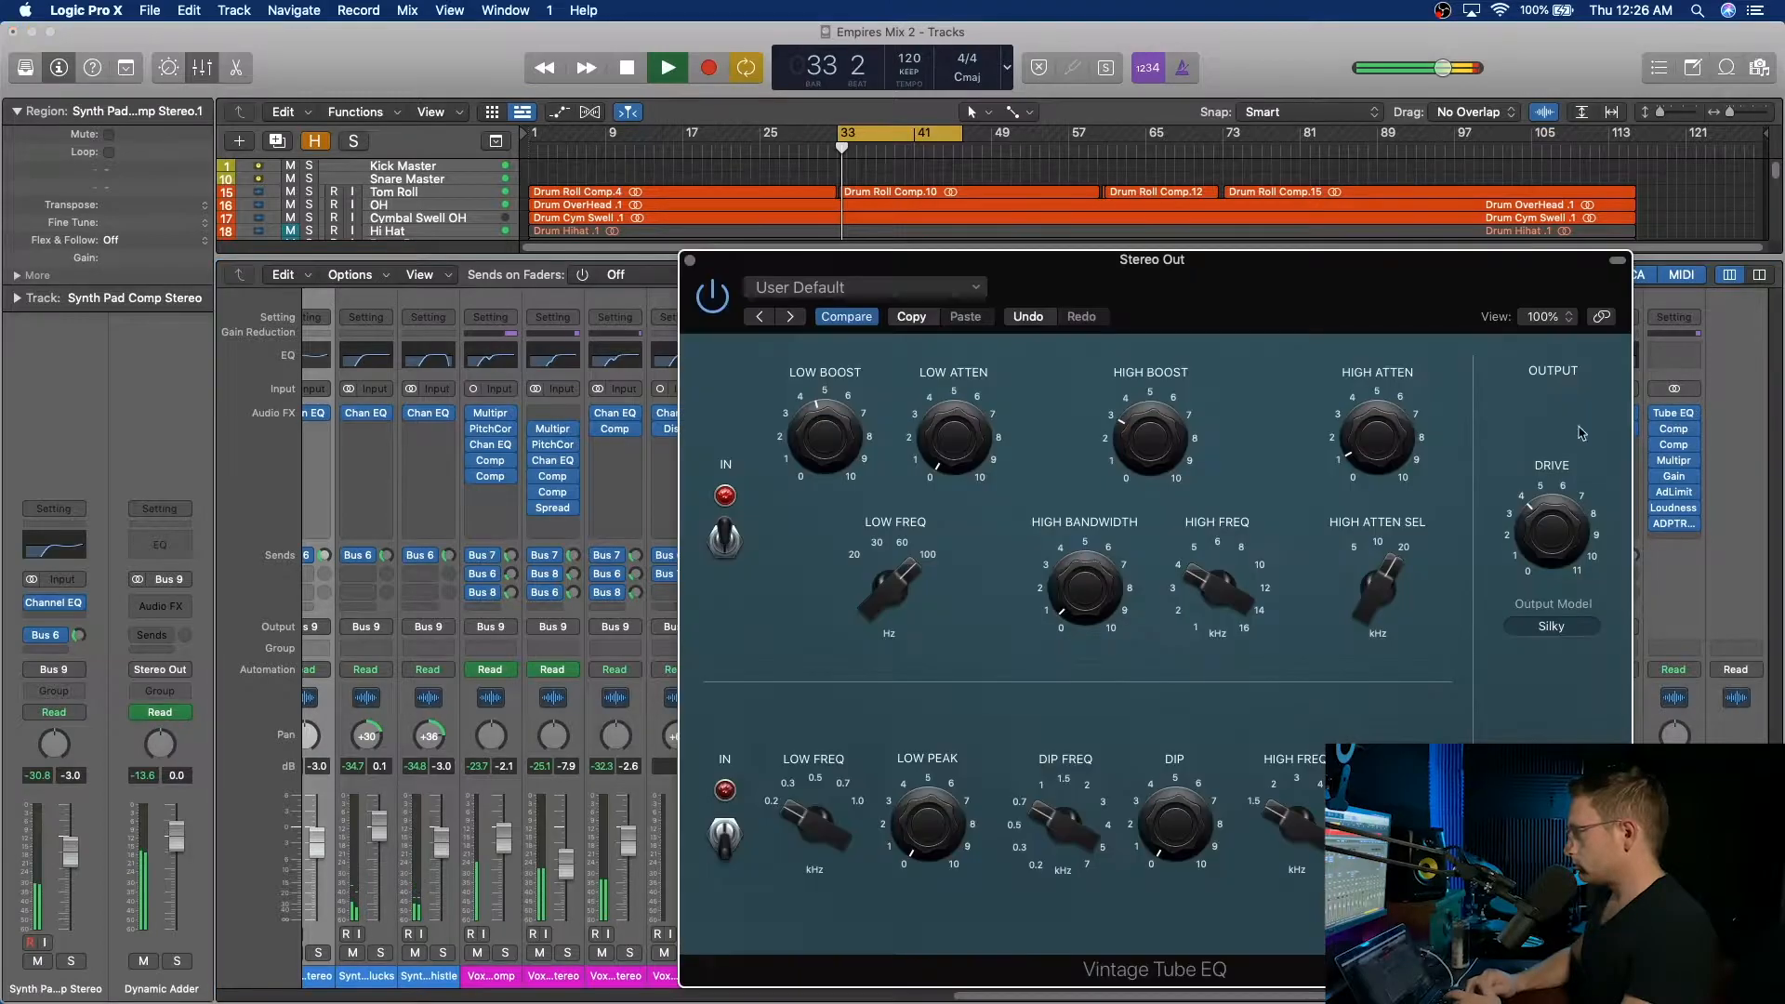
pyautogui.moveTo(820, 437)
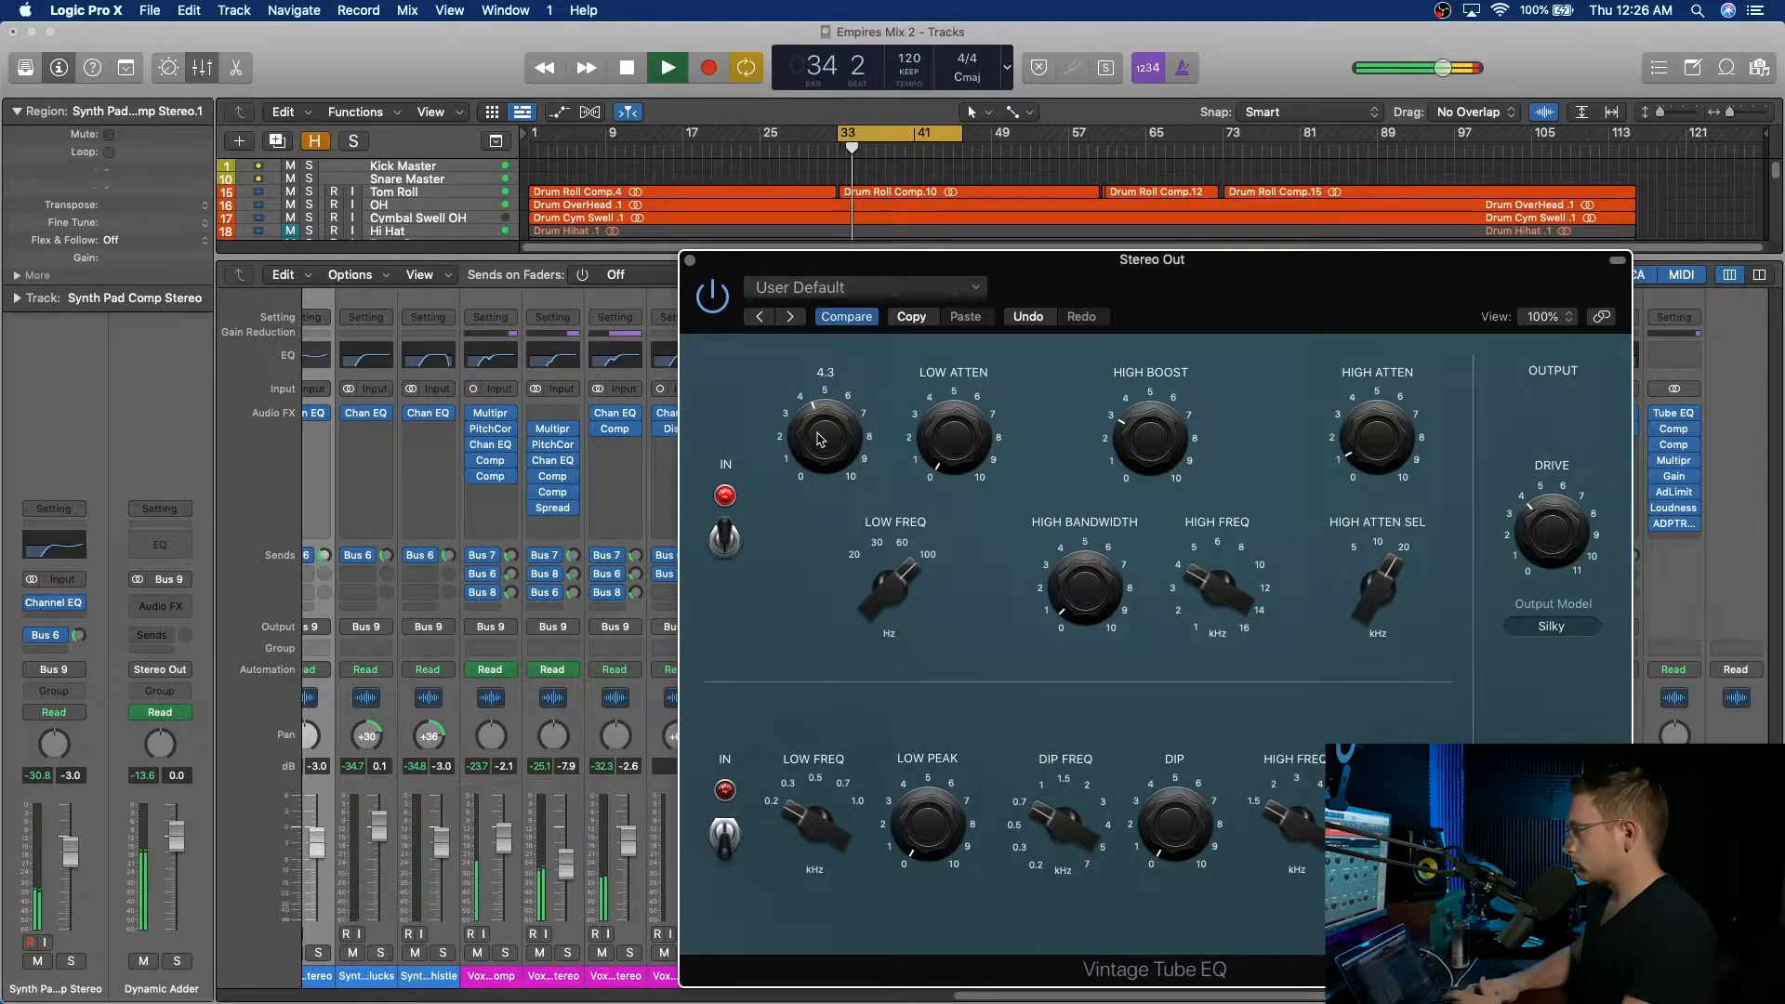
pyautogui.moveTo(820, 438); pyautogui.dragTo(820, 442)
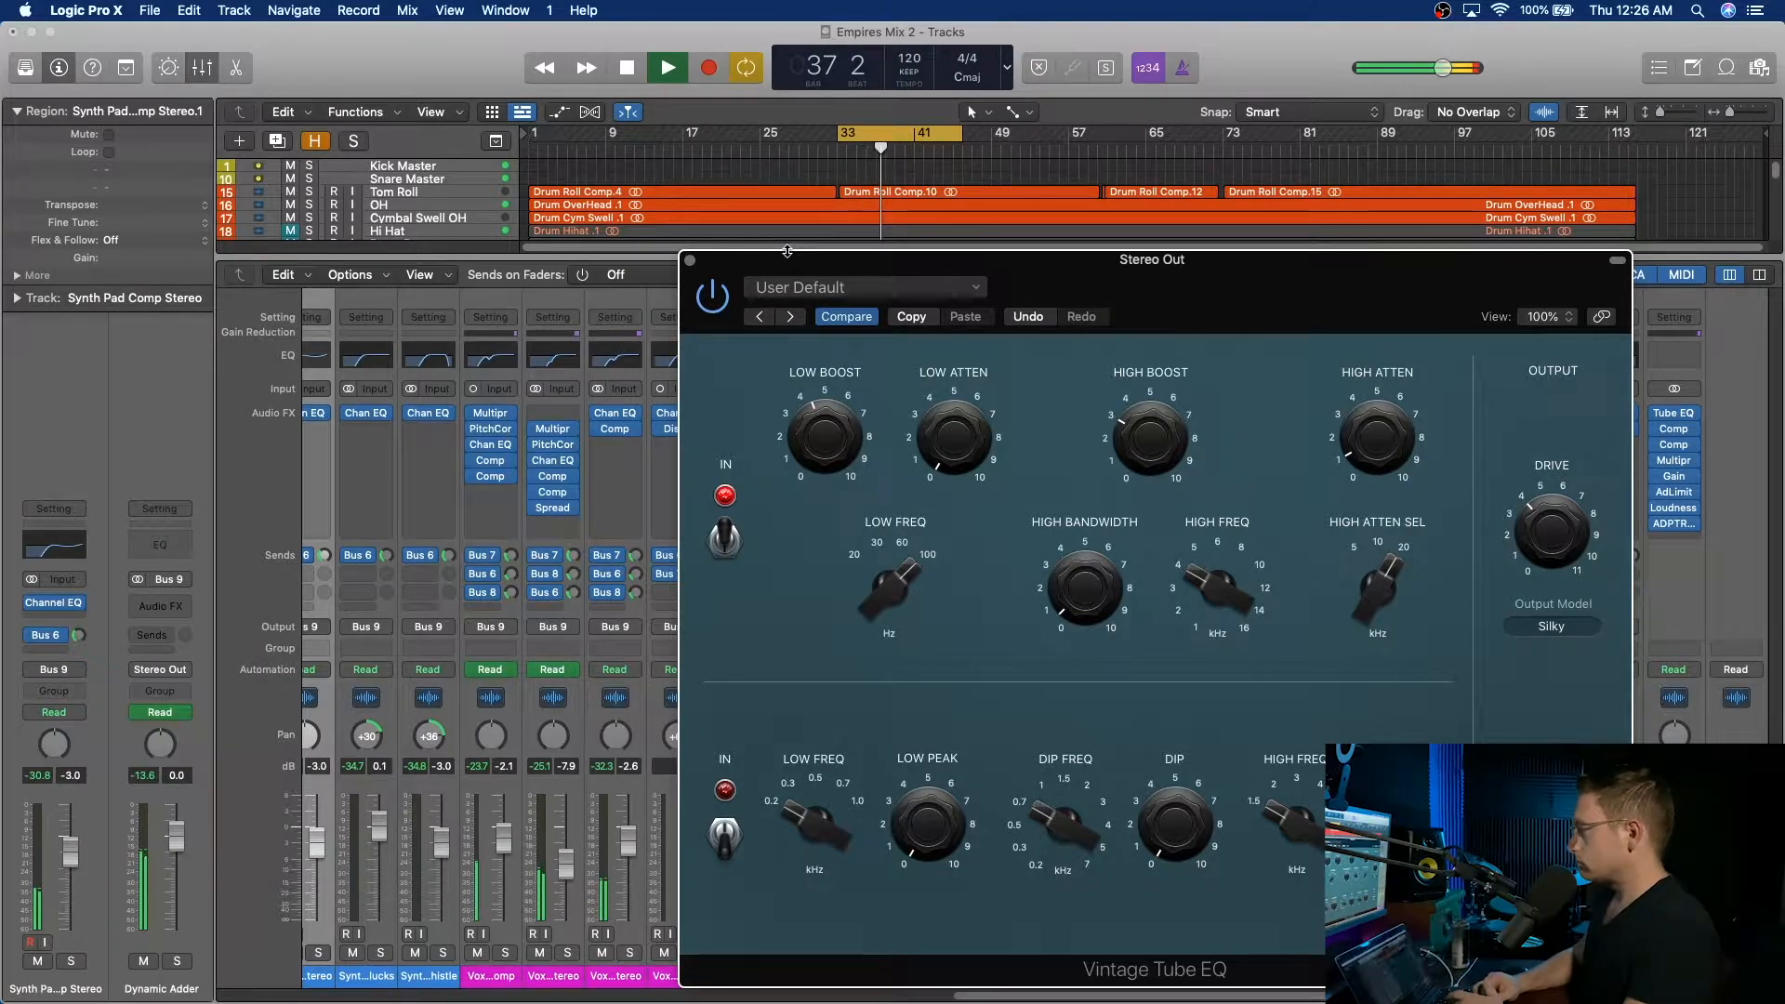
pyautogui.click(689, 262)
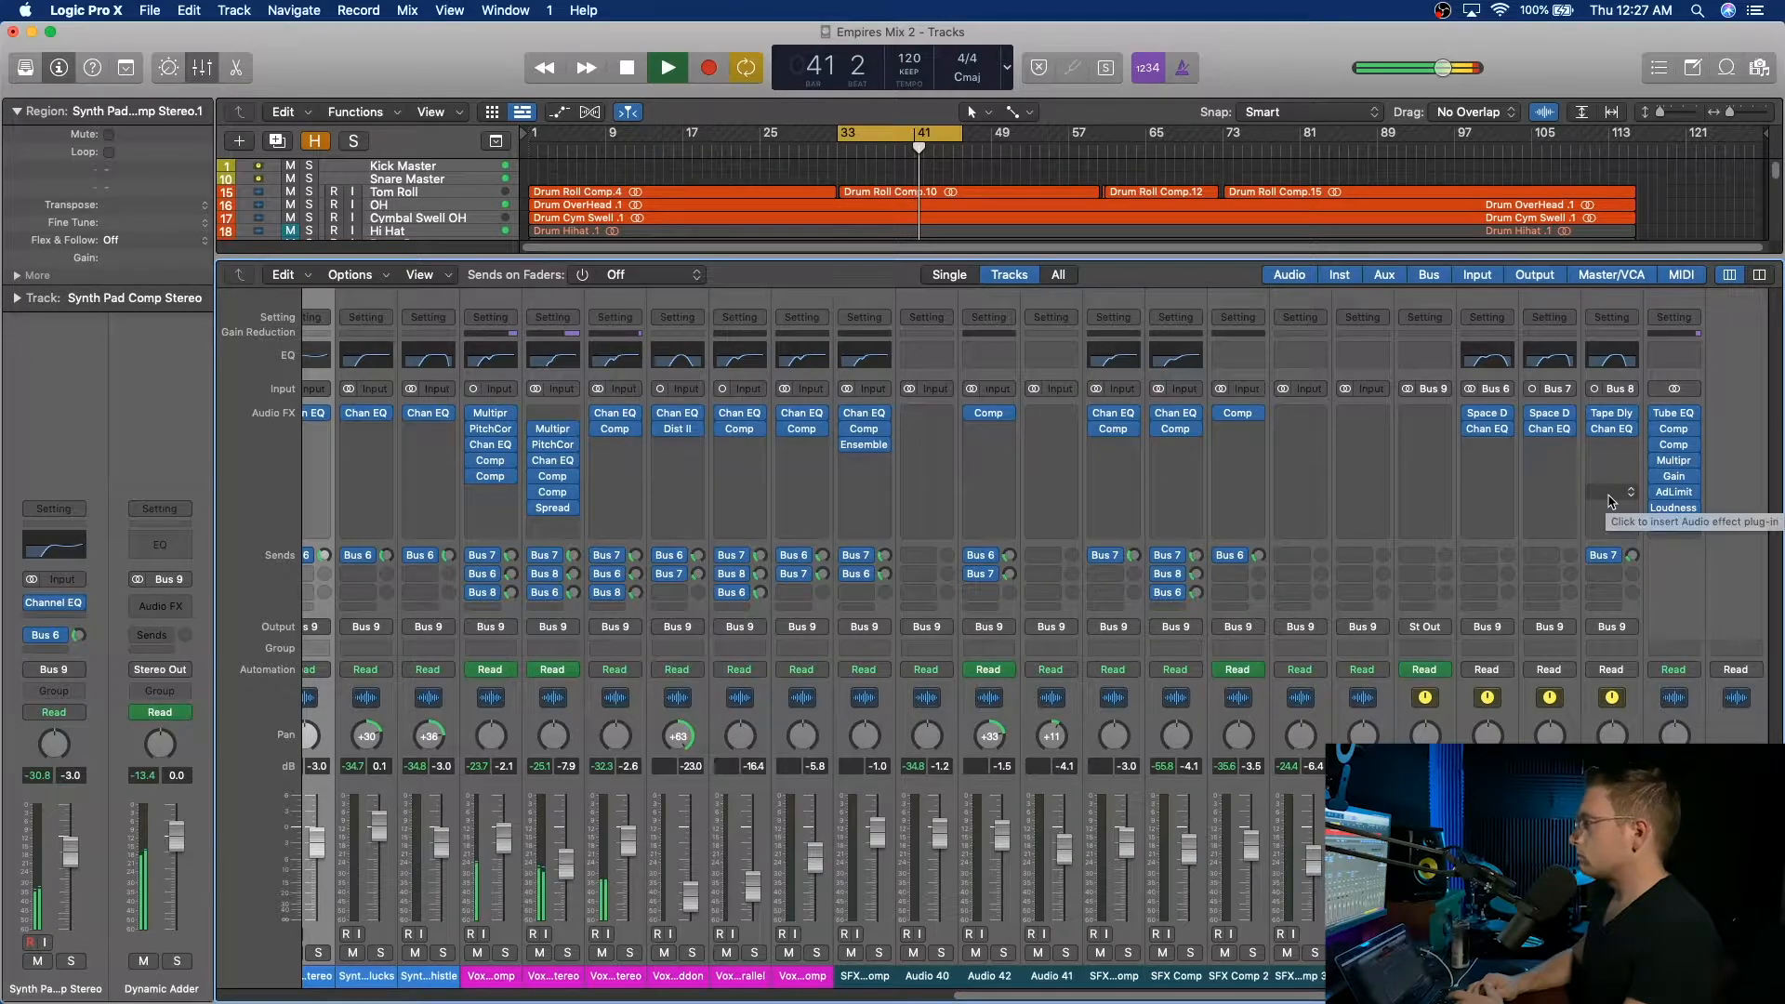
# In MetricAB, play "Unto Your Name (Live)" from about 2m 05s, compare B with A, stop playback and close the plug-in.
pyautogui.click(1671, 525)
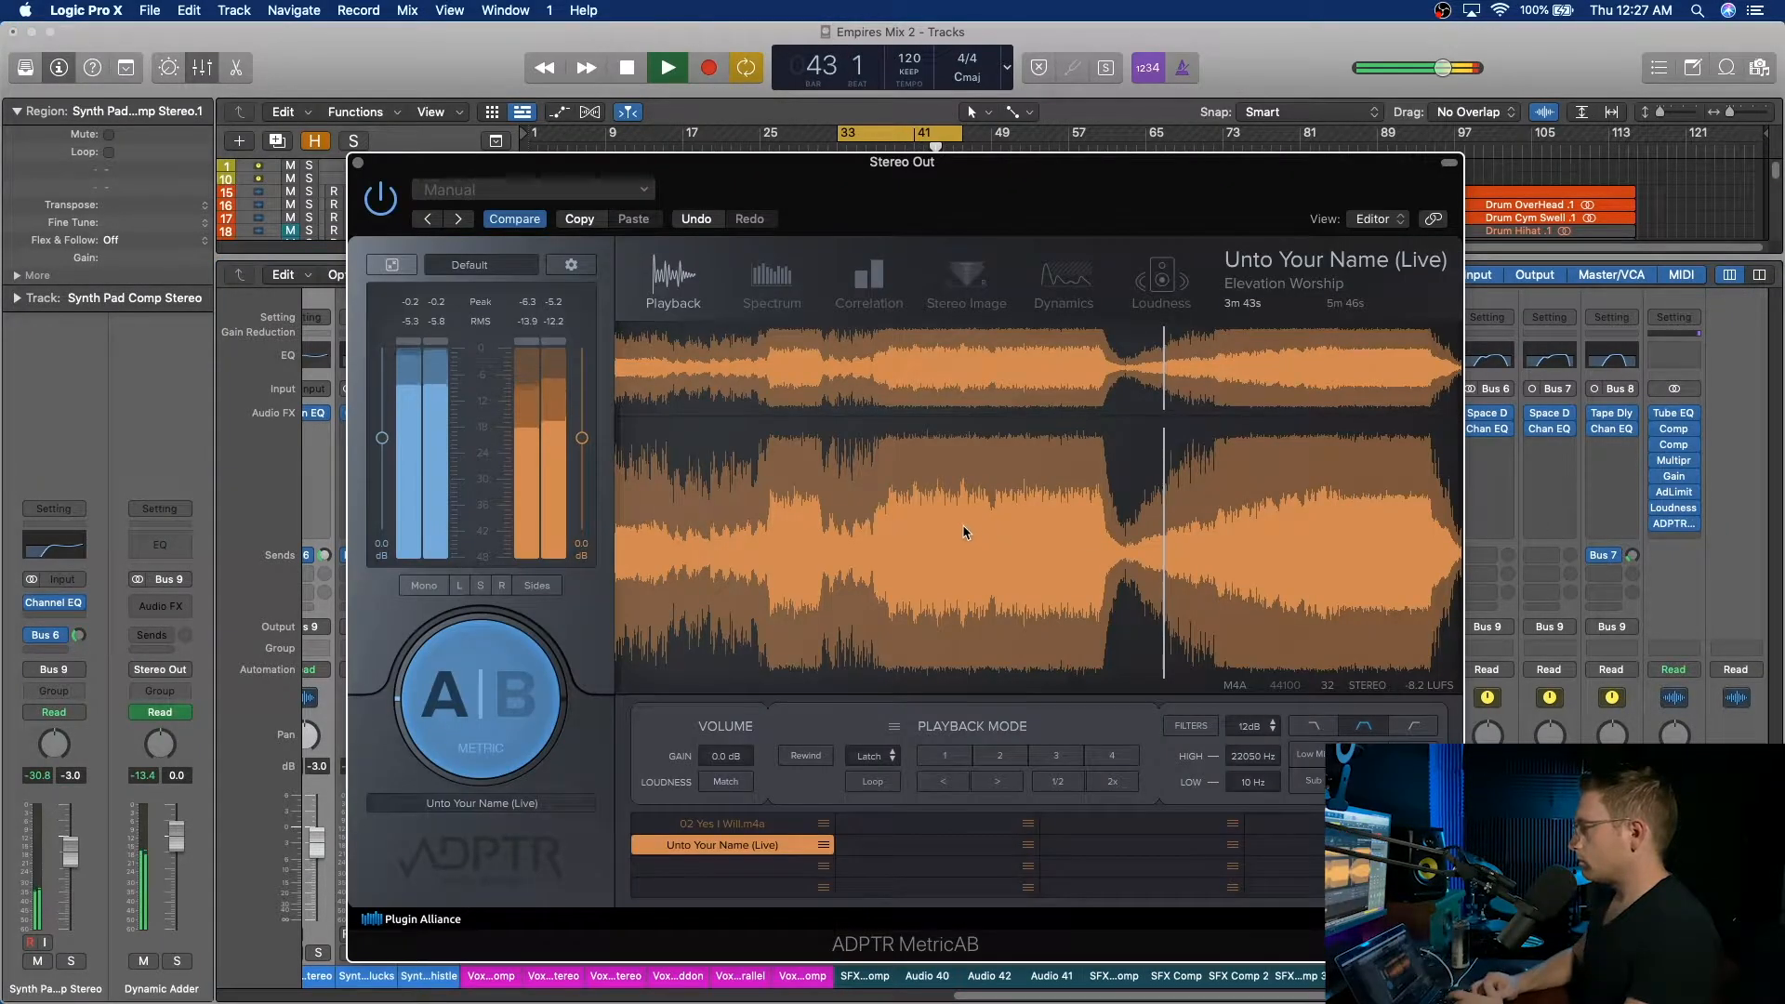
pyautogui.click(962, 524)
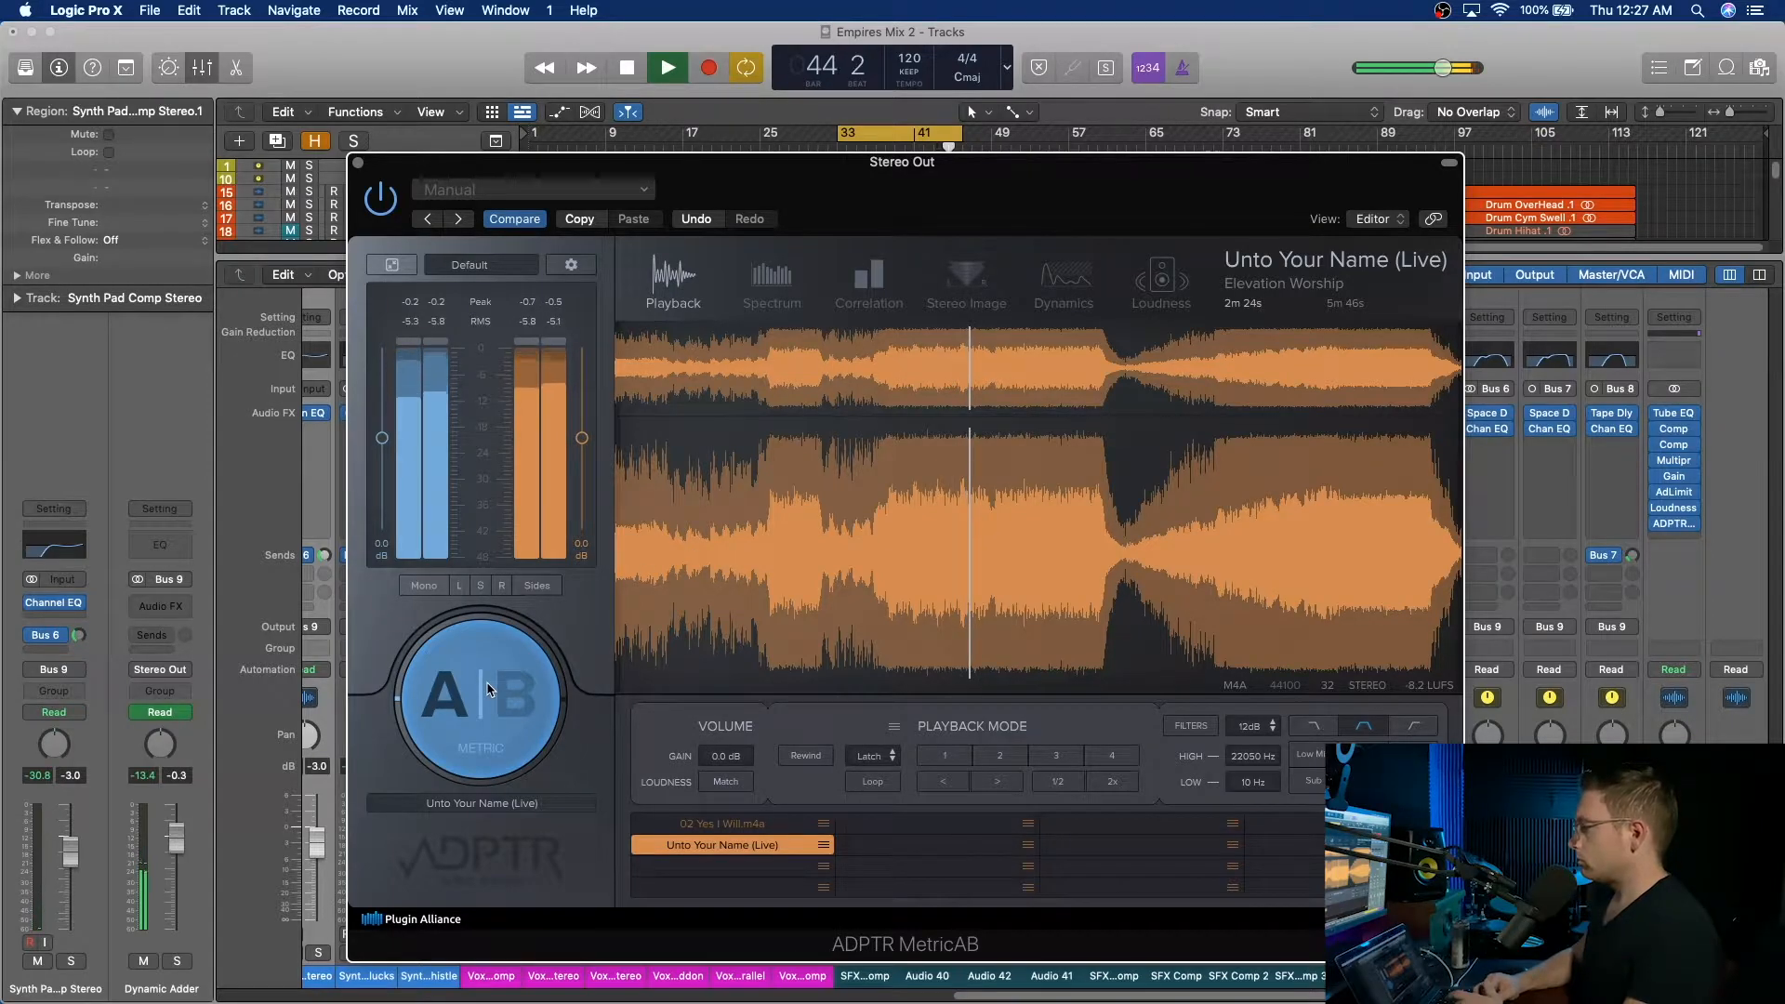
pyautogui.click(920, 551)
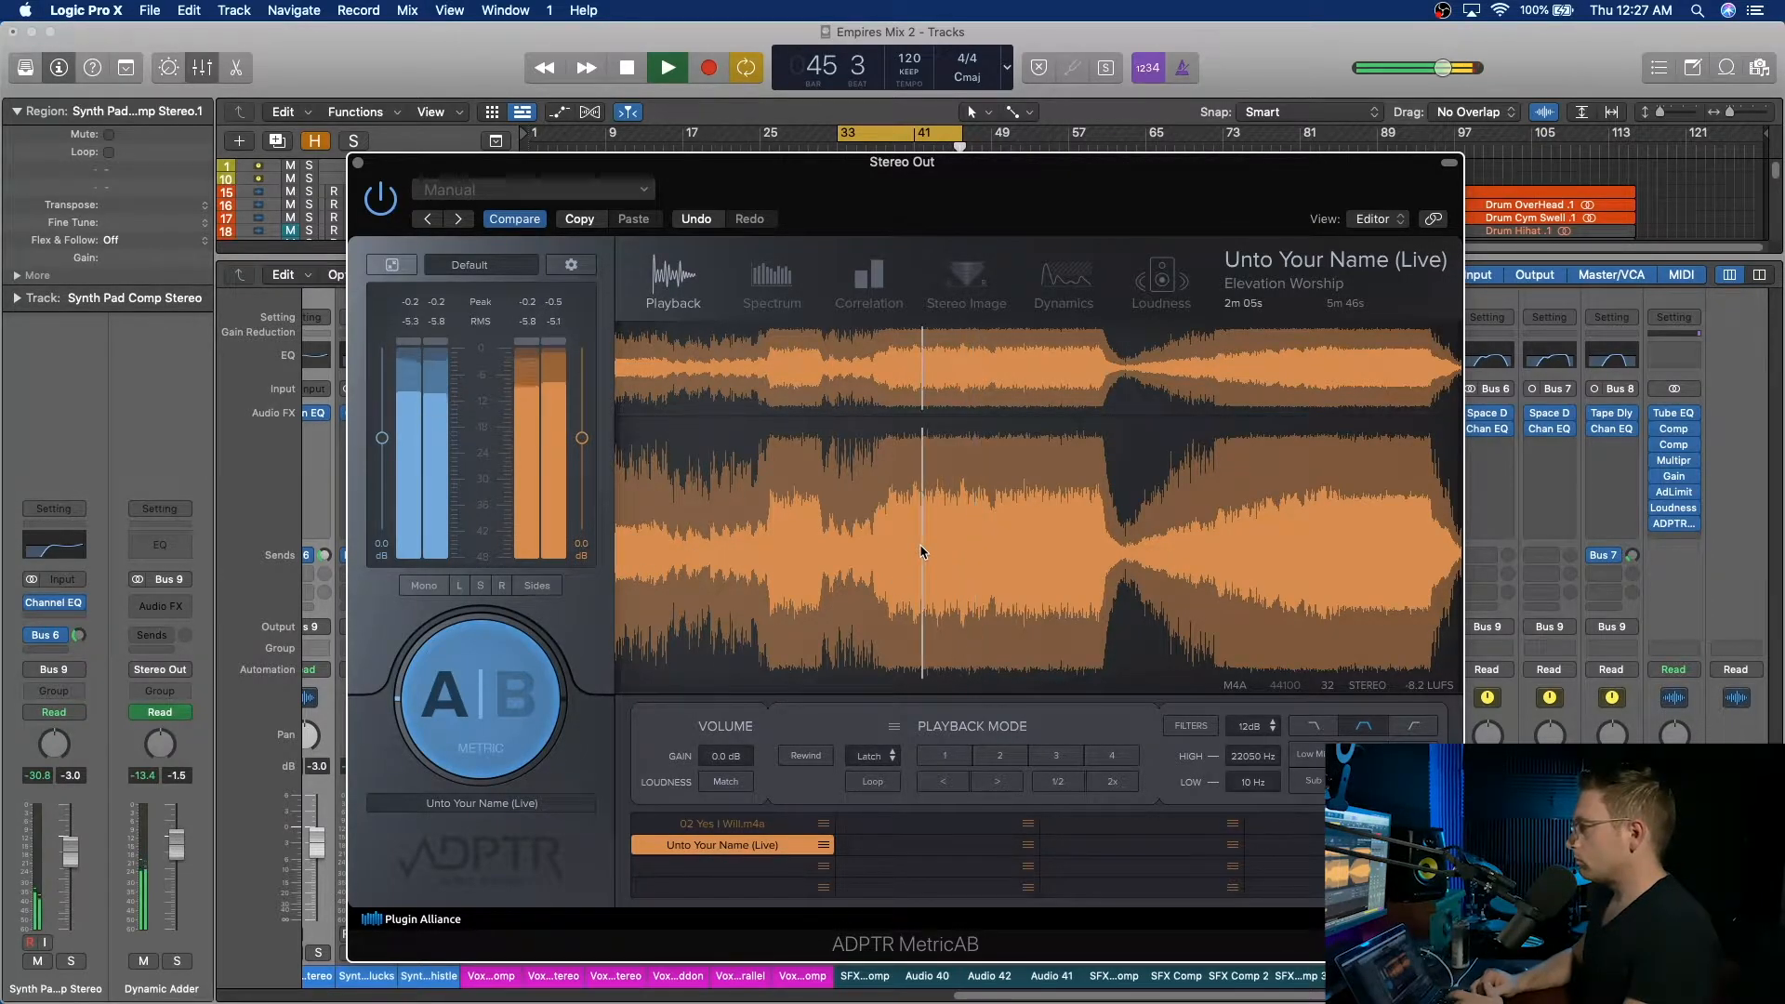
pyautogui.click(491, 705)
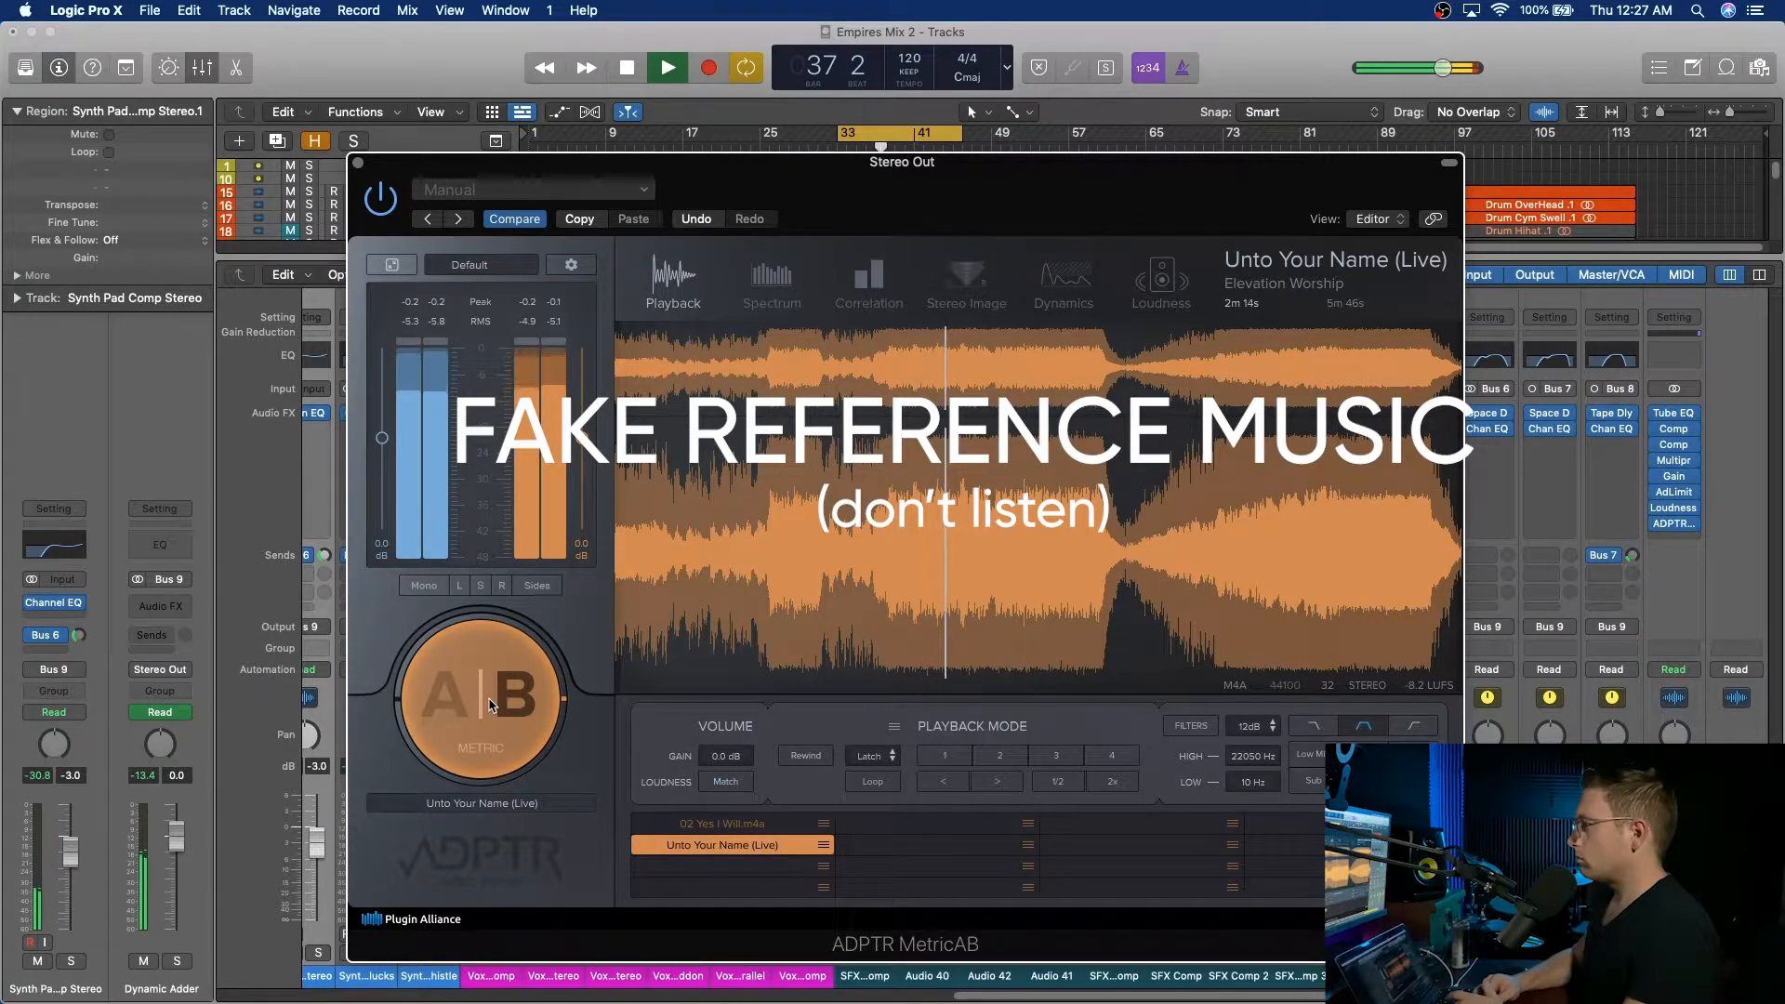
pyautogui.click(490, 706)
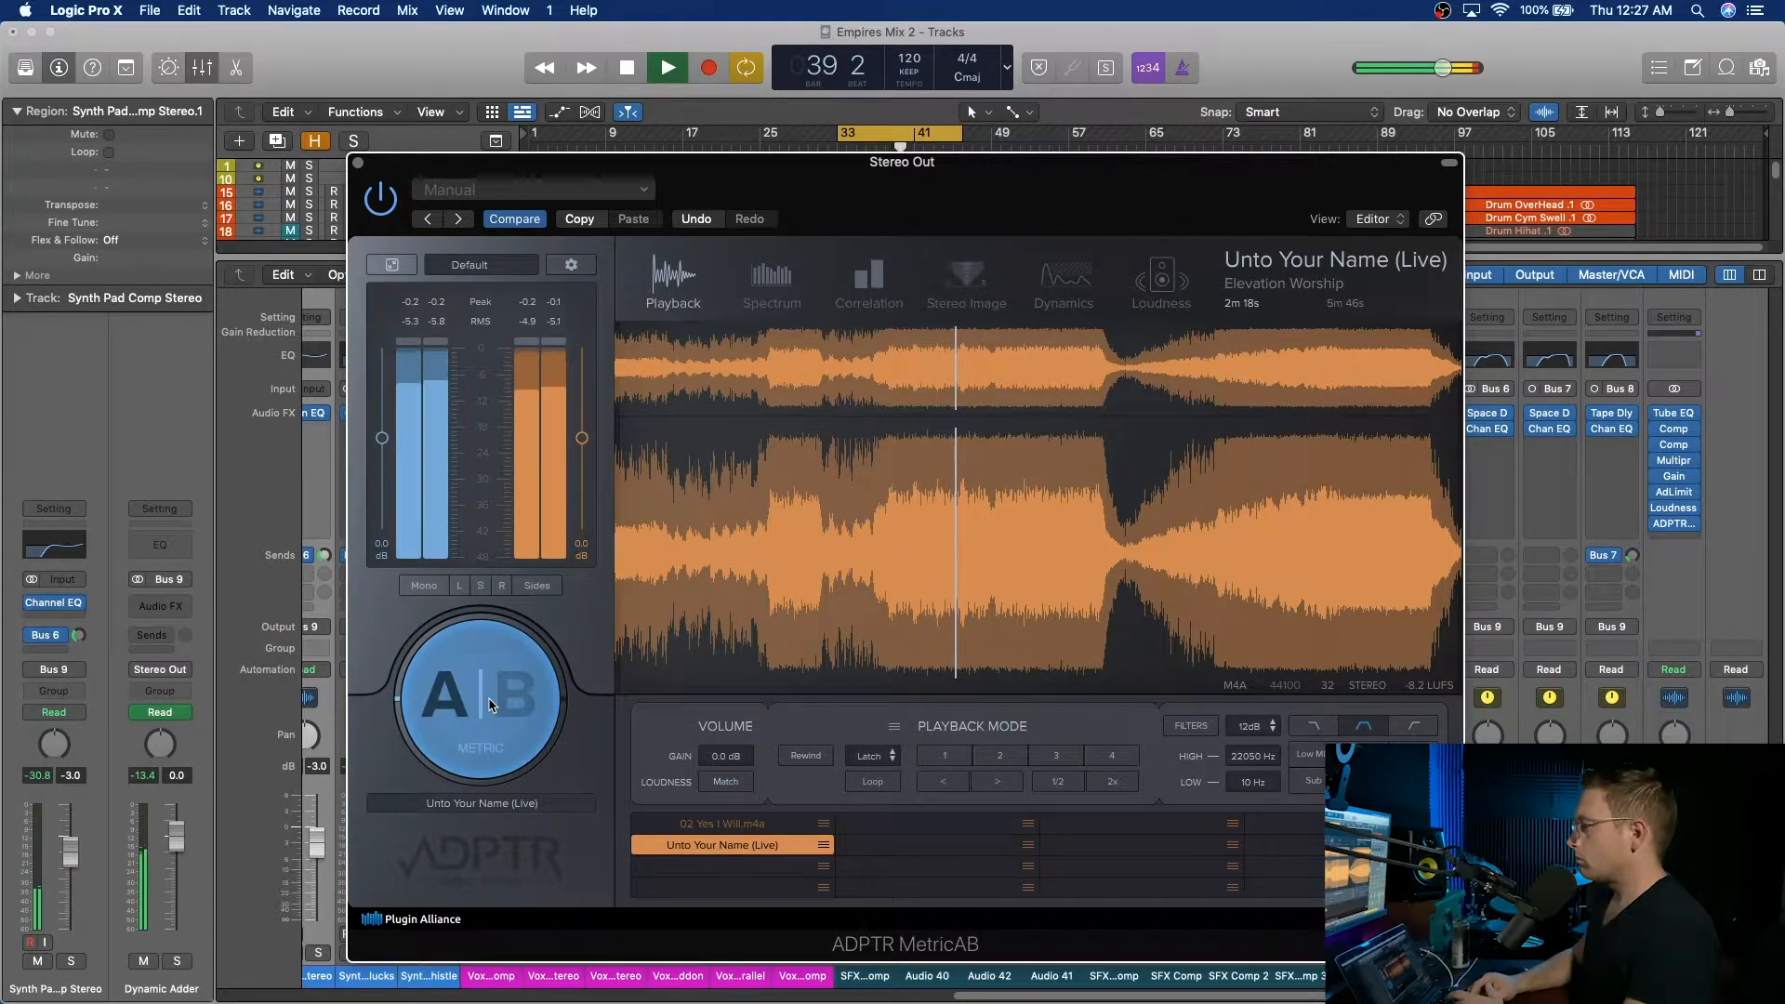
pyautogui.press('space')
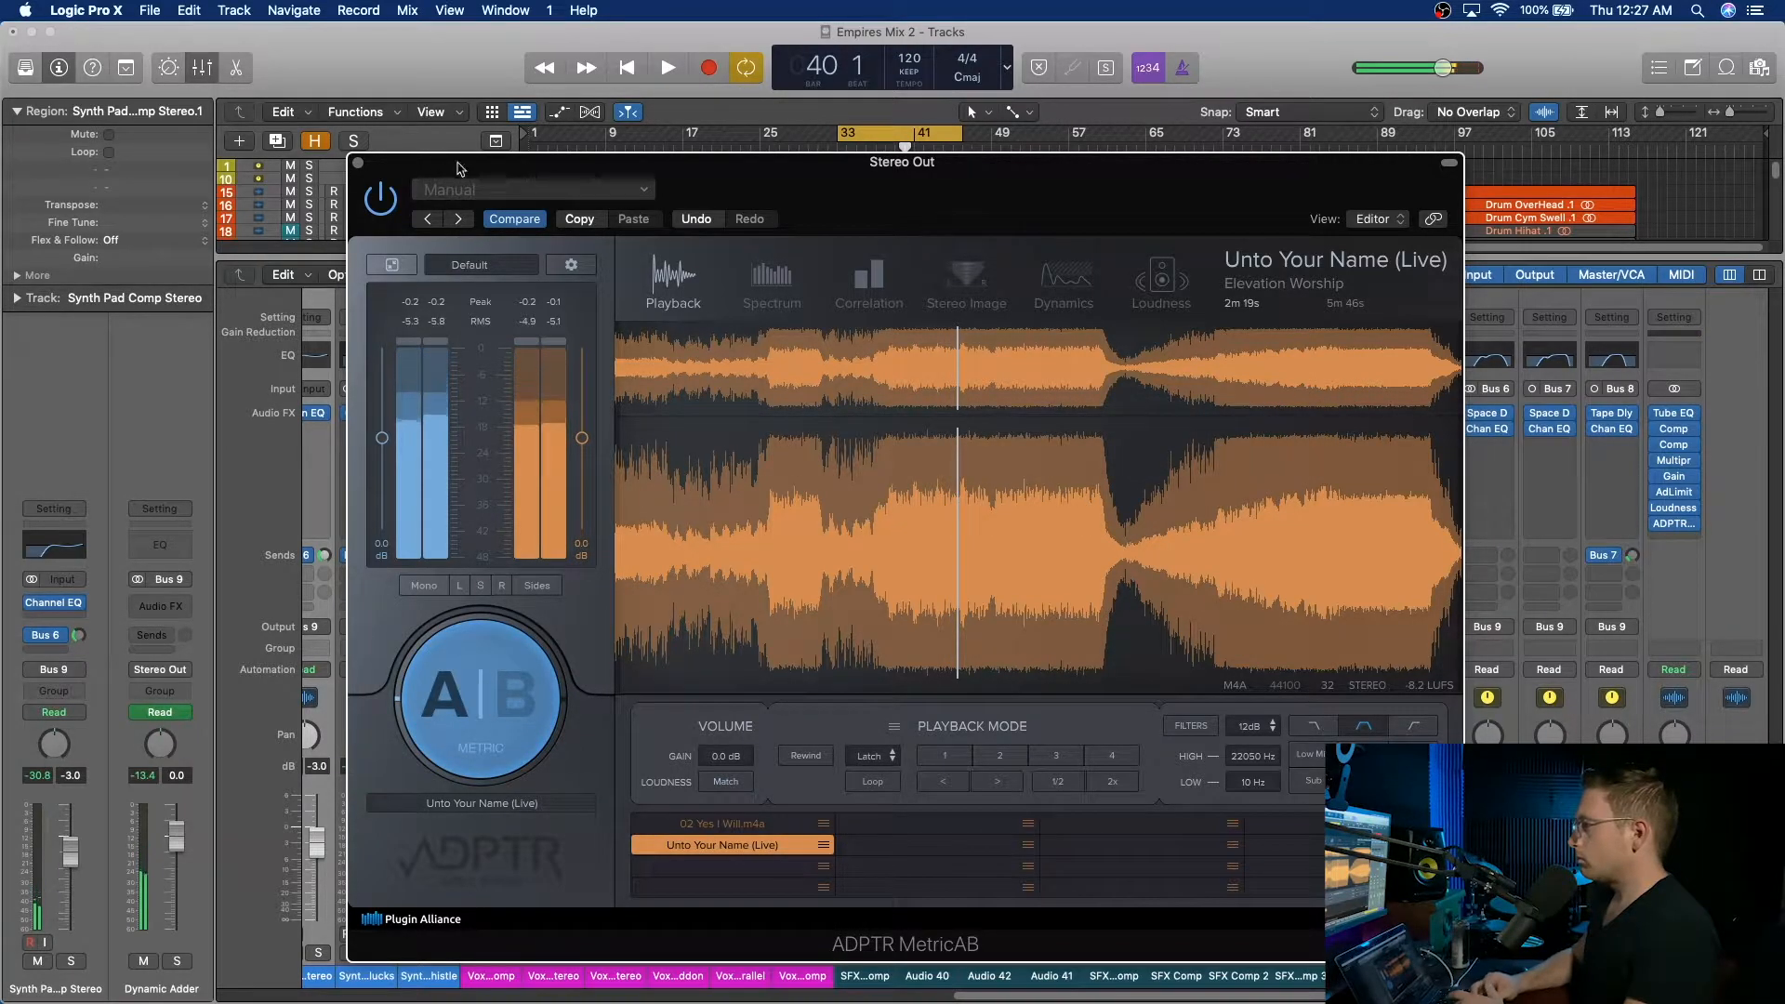
pyautogui.click(358, 163)
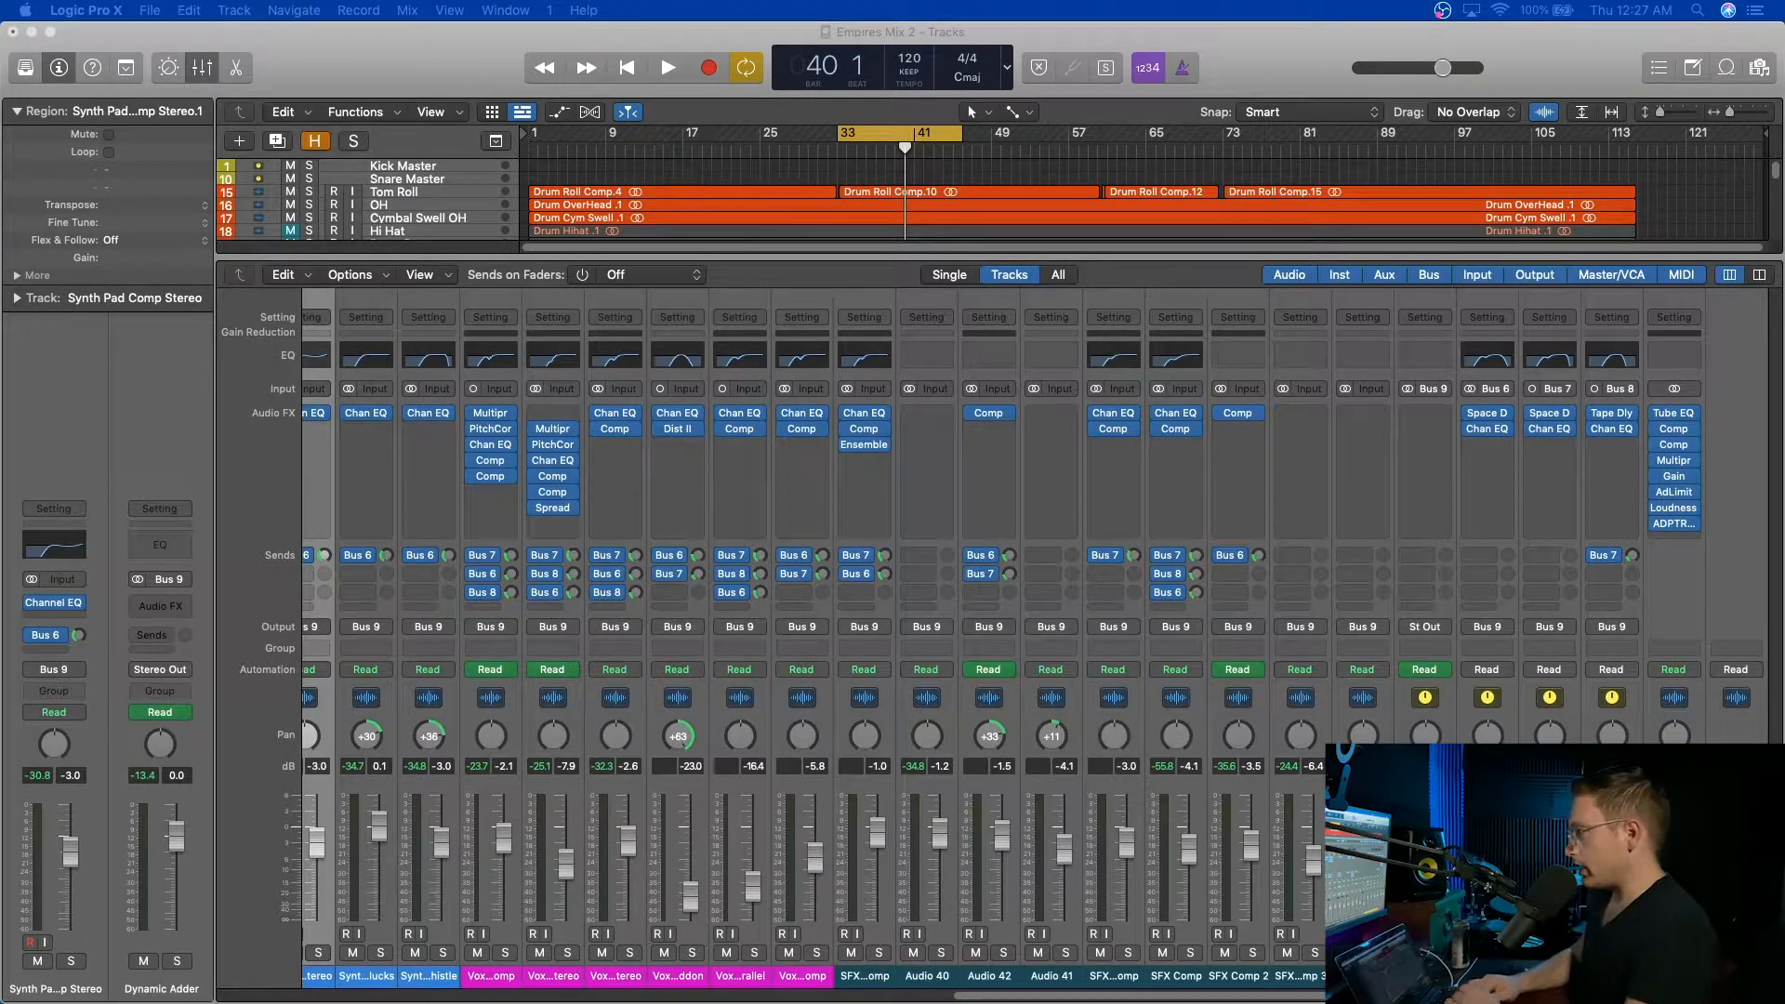
# Close the mixer and show the hidden tracks in the Tracks area.
pyautogui.hscroll(-10, 844, 645)
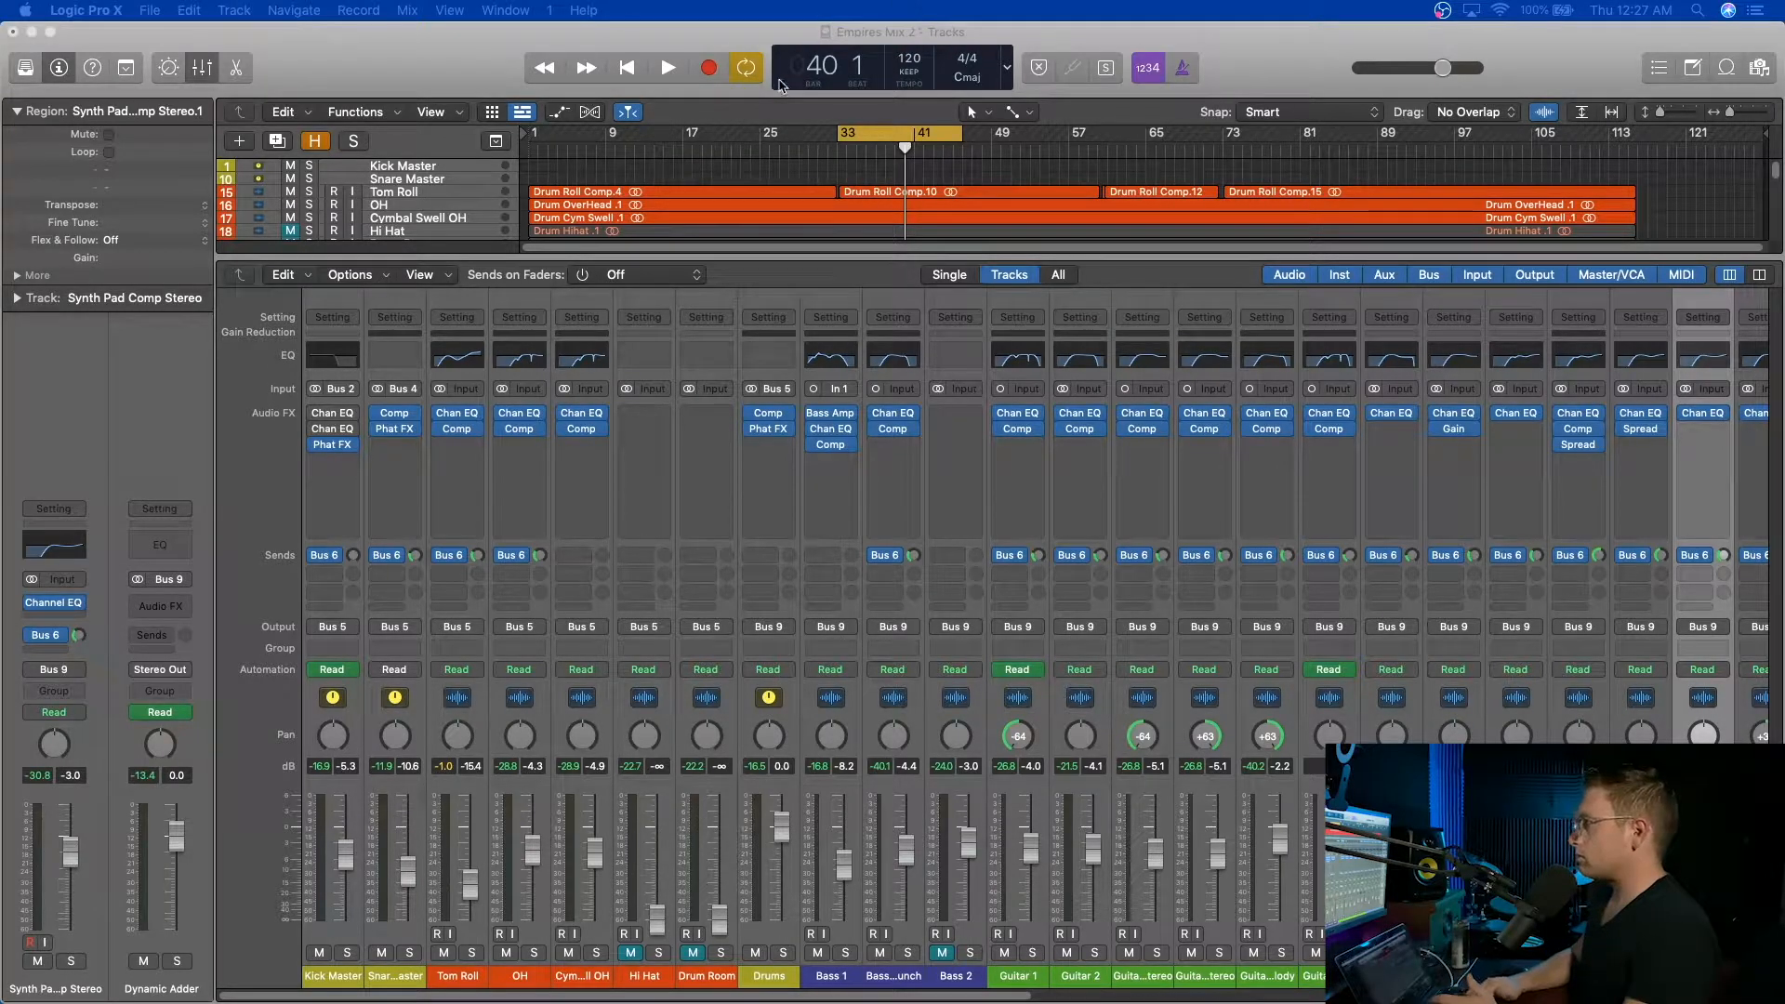
pyautogui.click(759, 51)
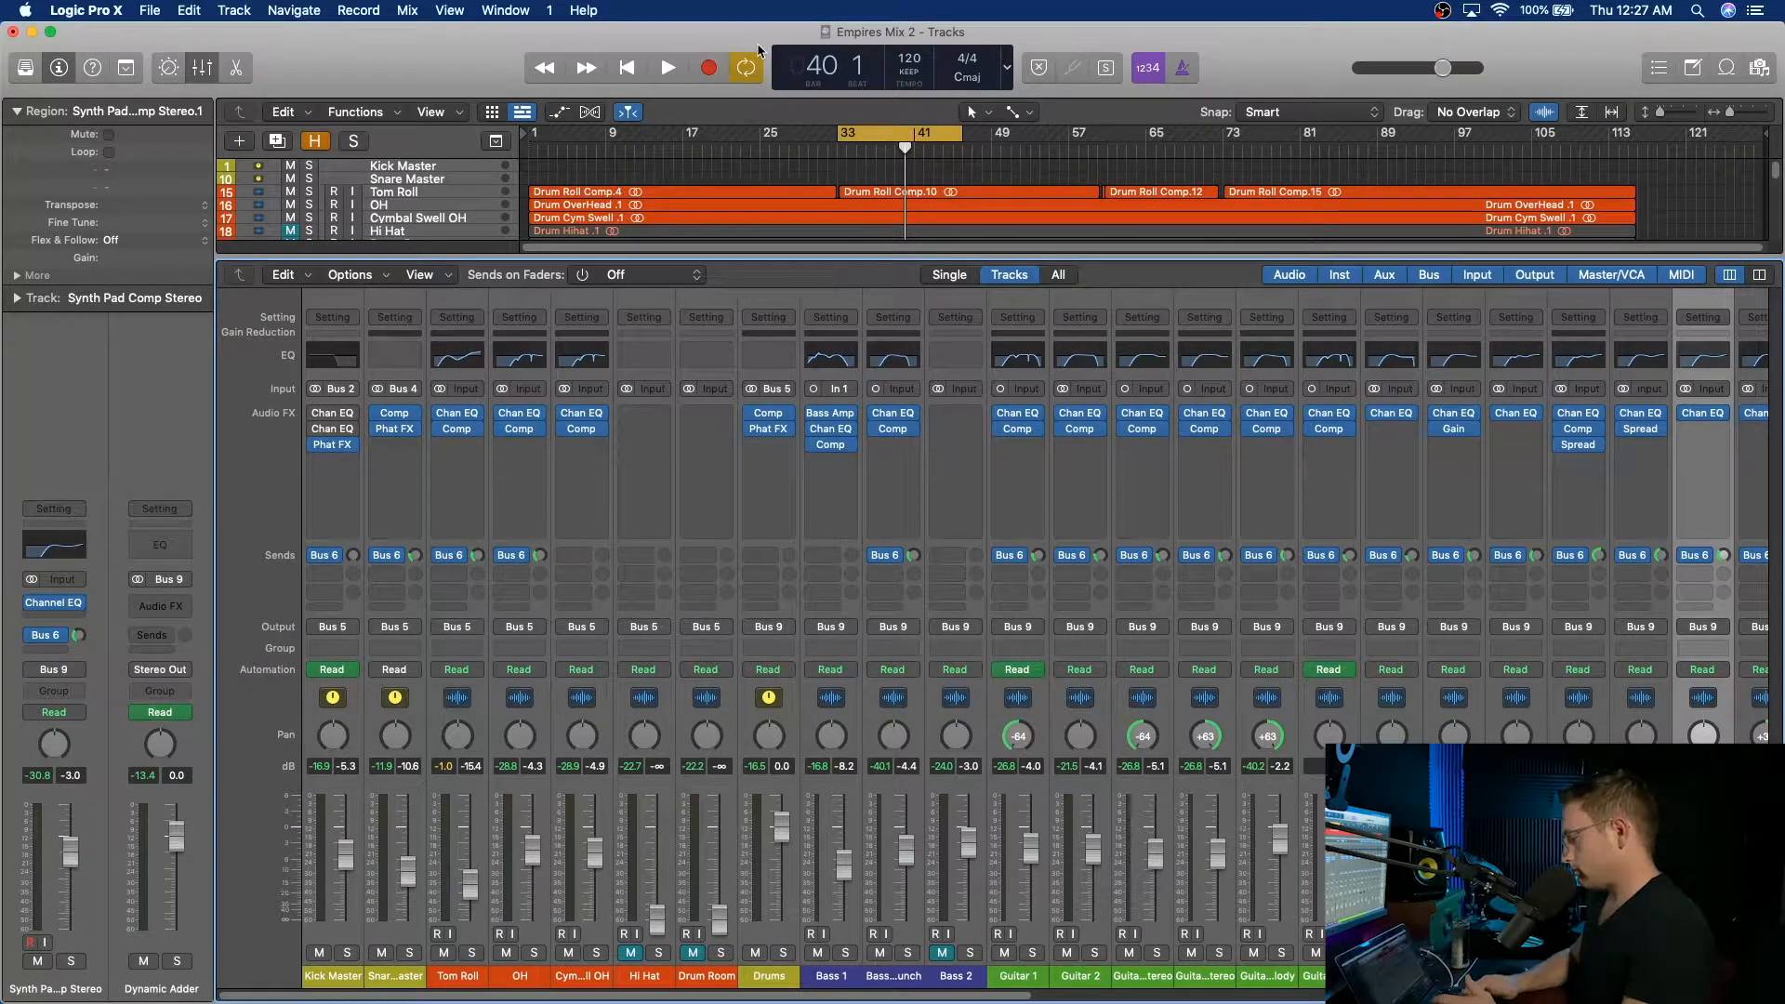
pyautogui.press('x')
pyautogui.press('h')
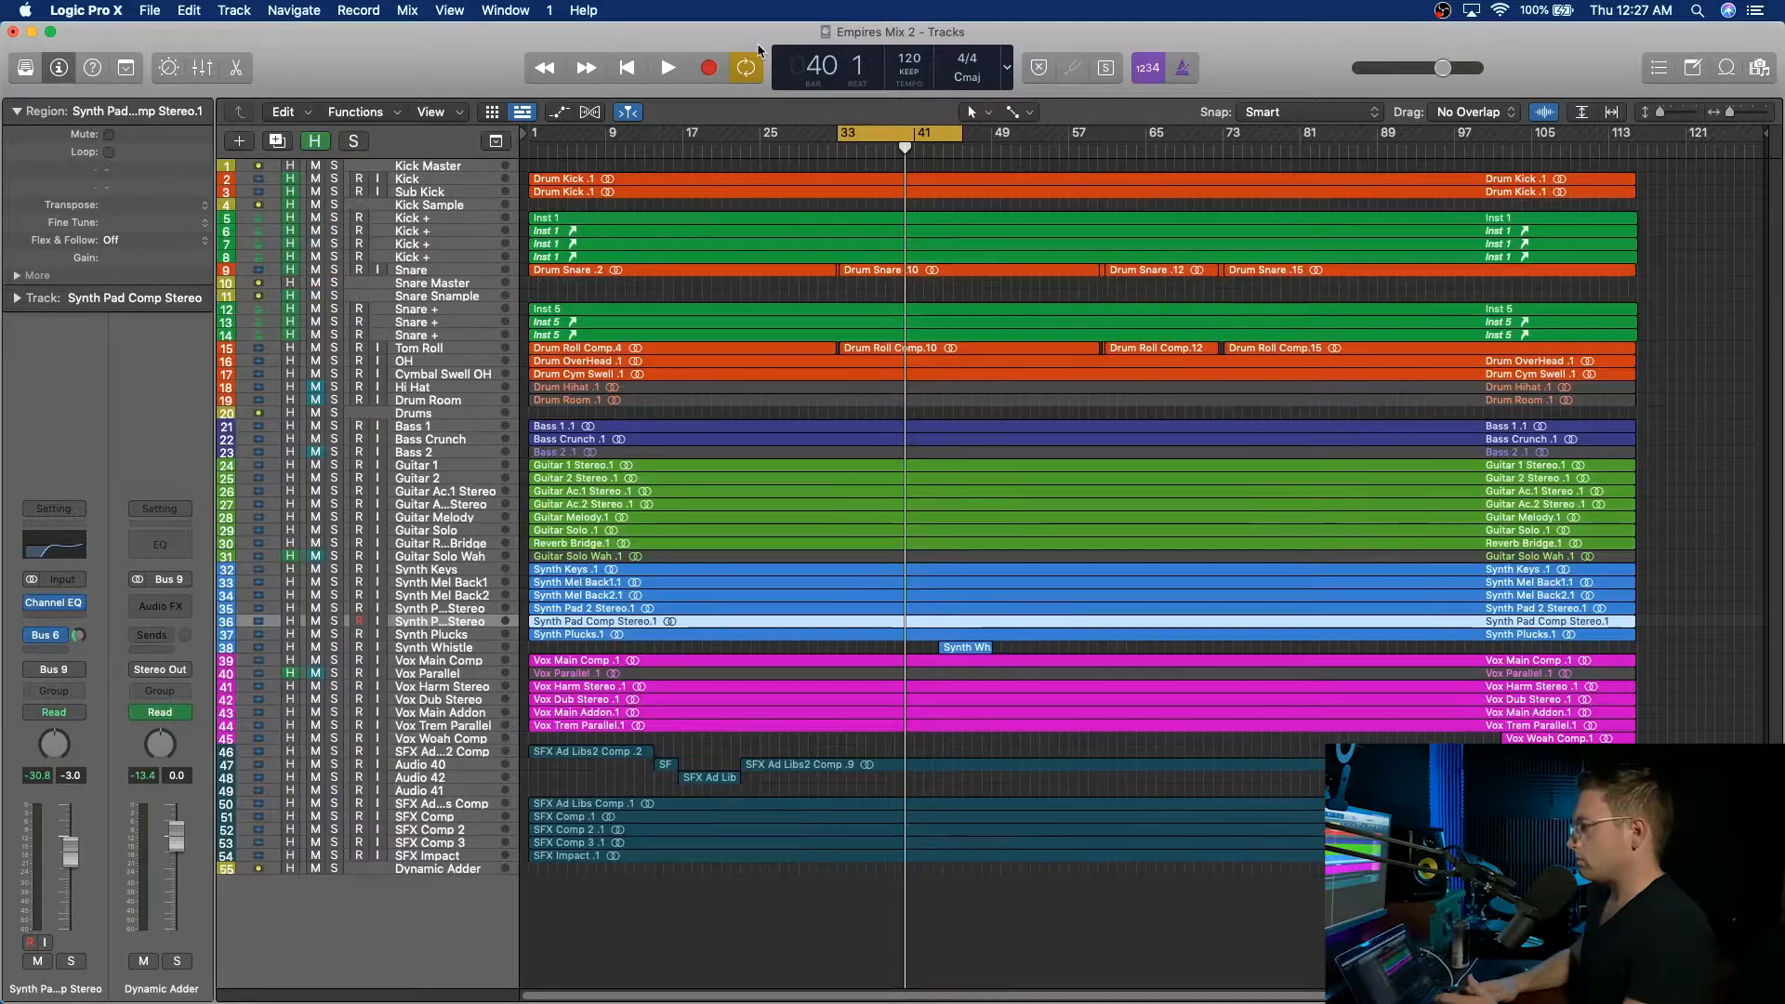
# Select the Sub Kick track, raise its volume fader to -5.0 dB, and play the cycle briefly before stopping.
pyautogui.click(437, 191)
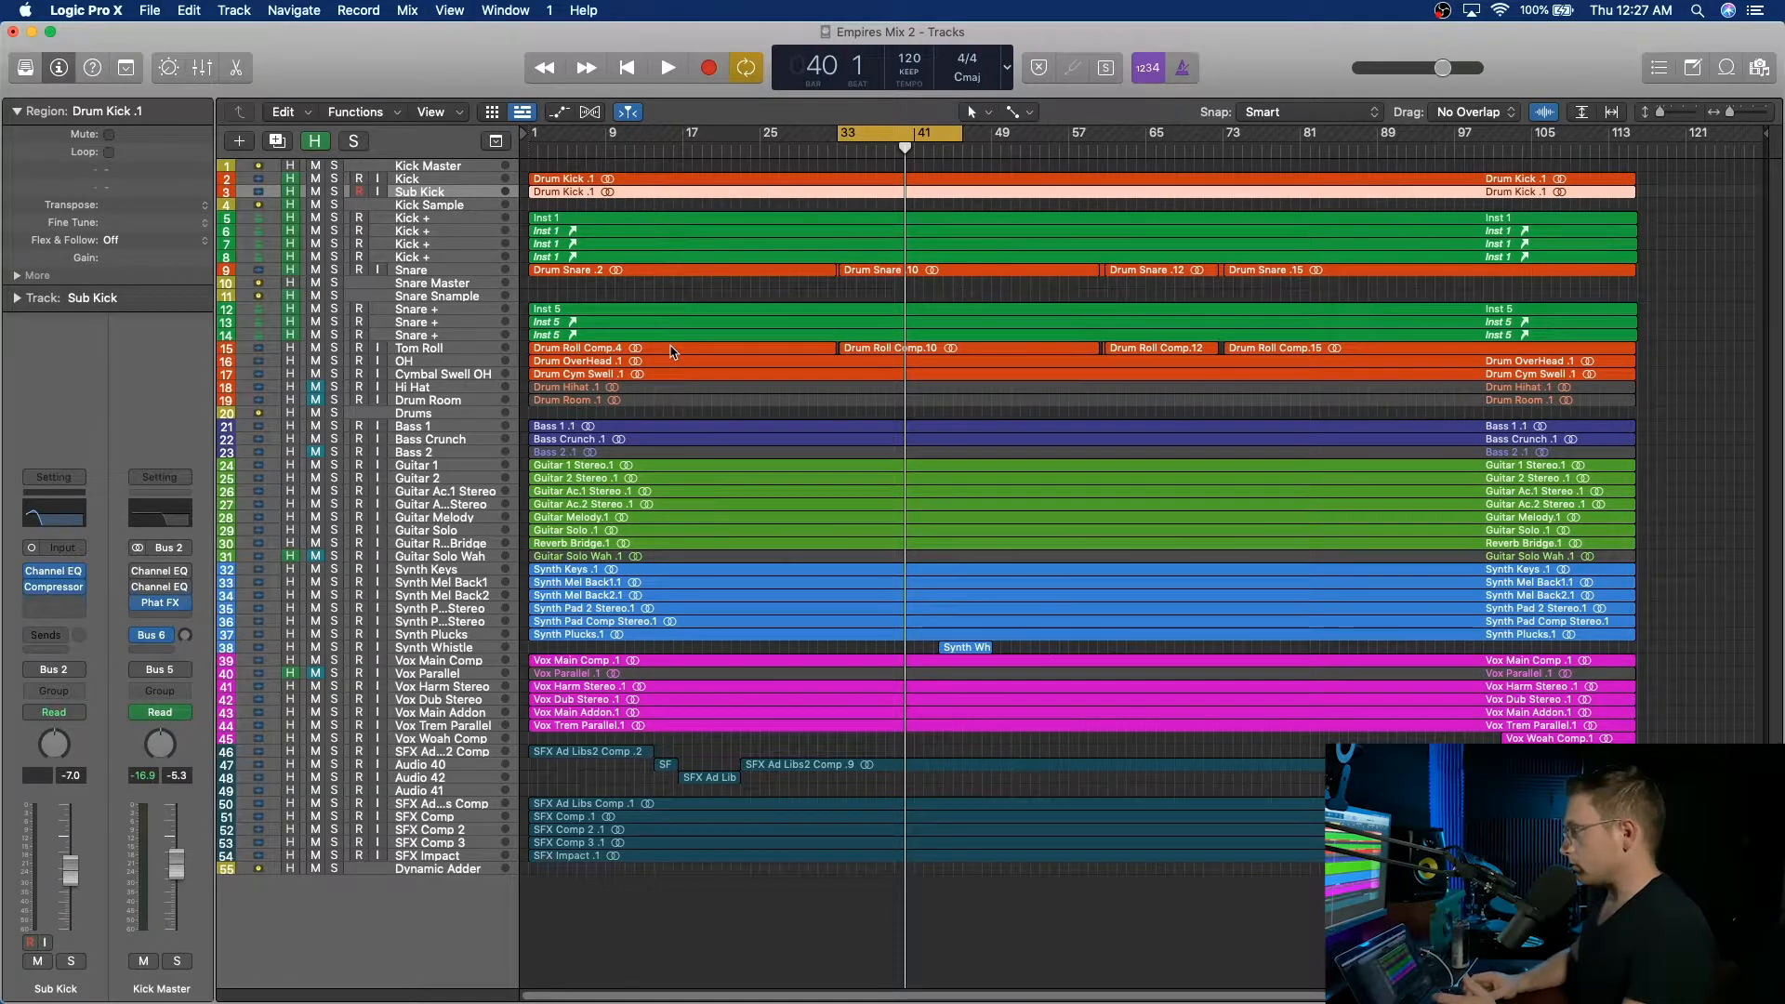
pyautogui.press('space')
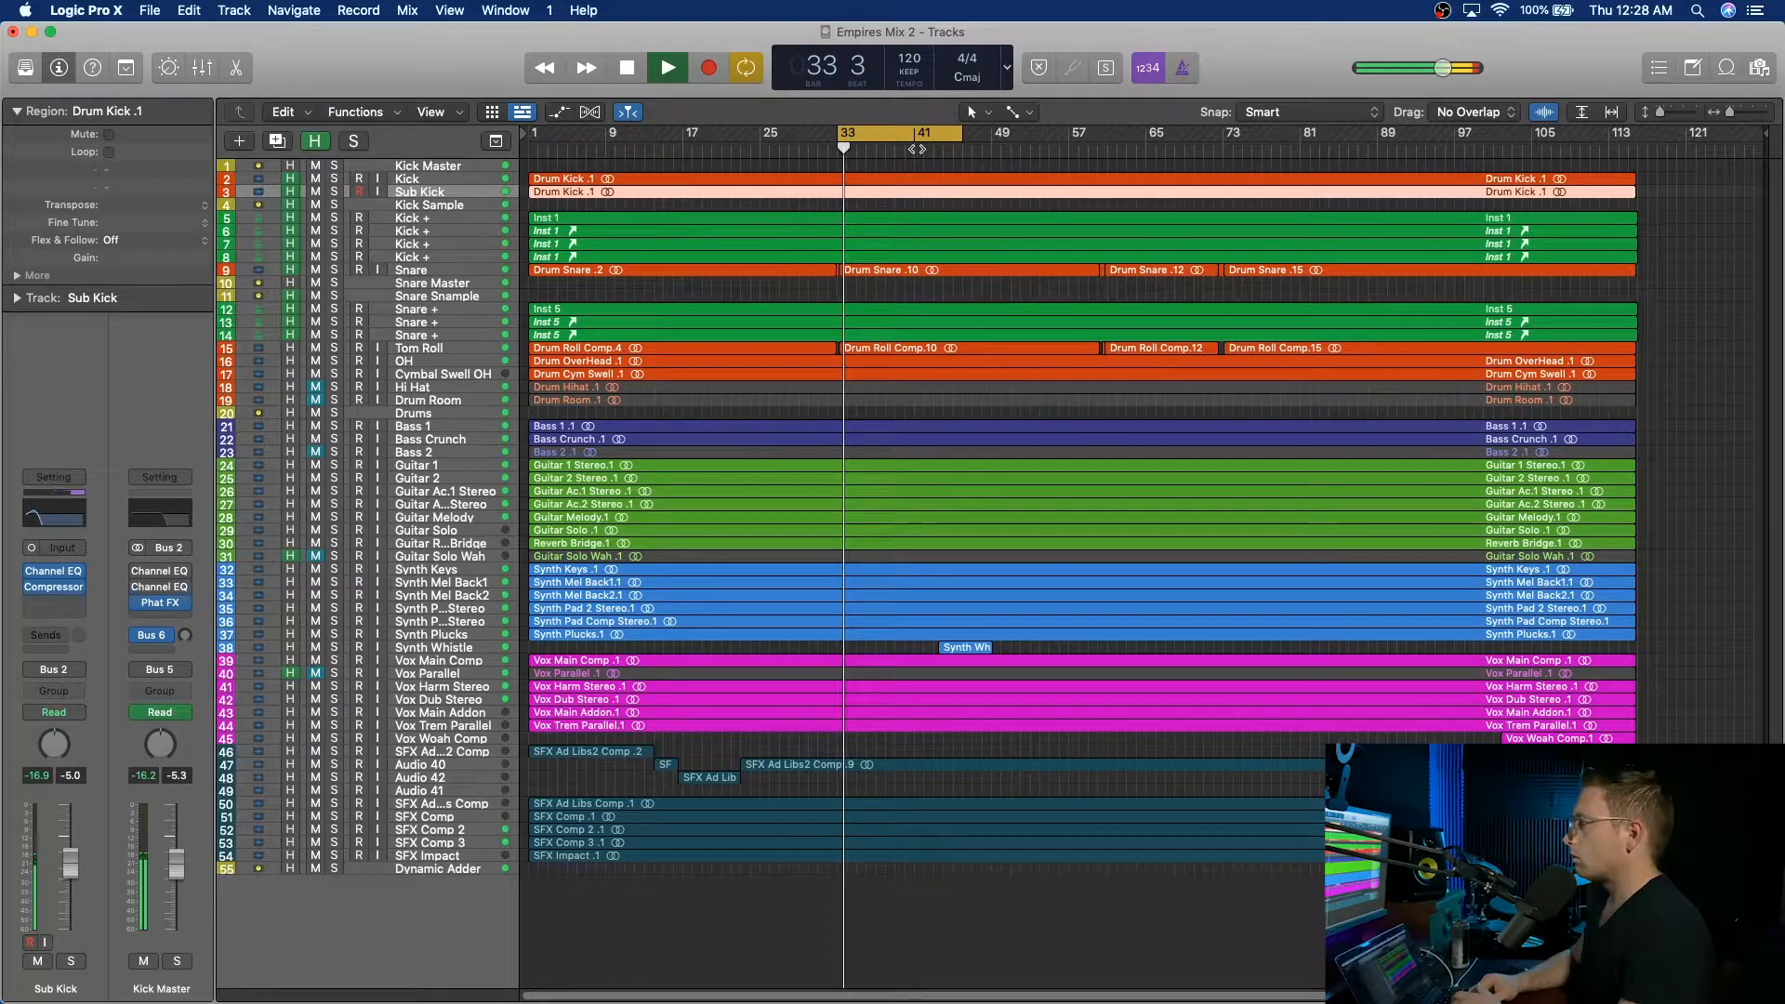
pyautogui.press('space')
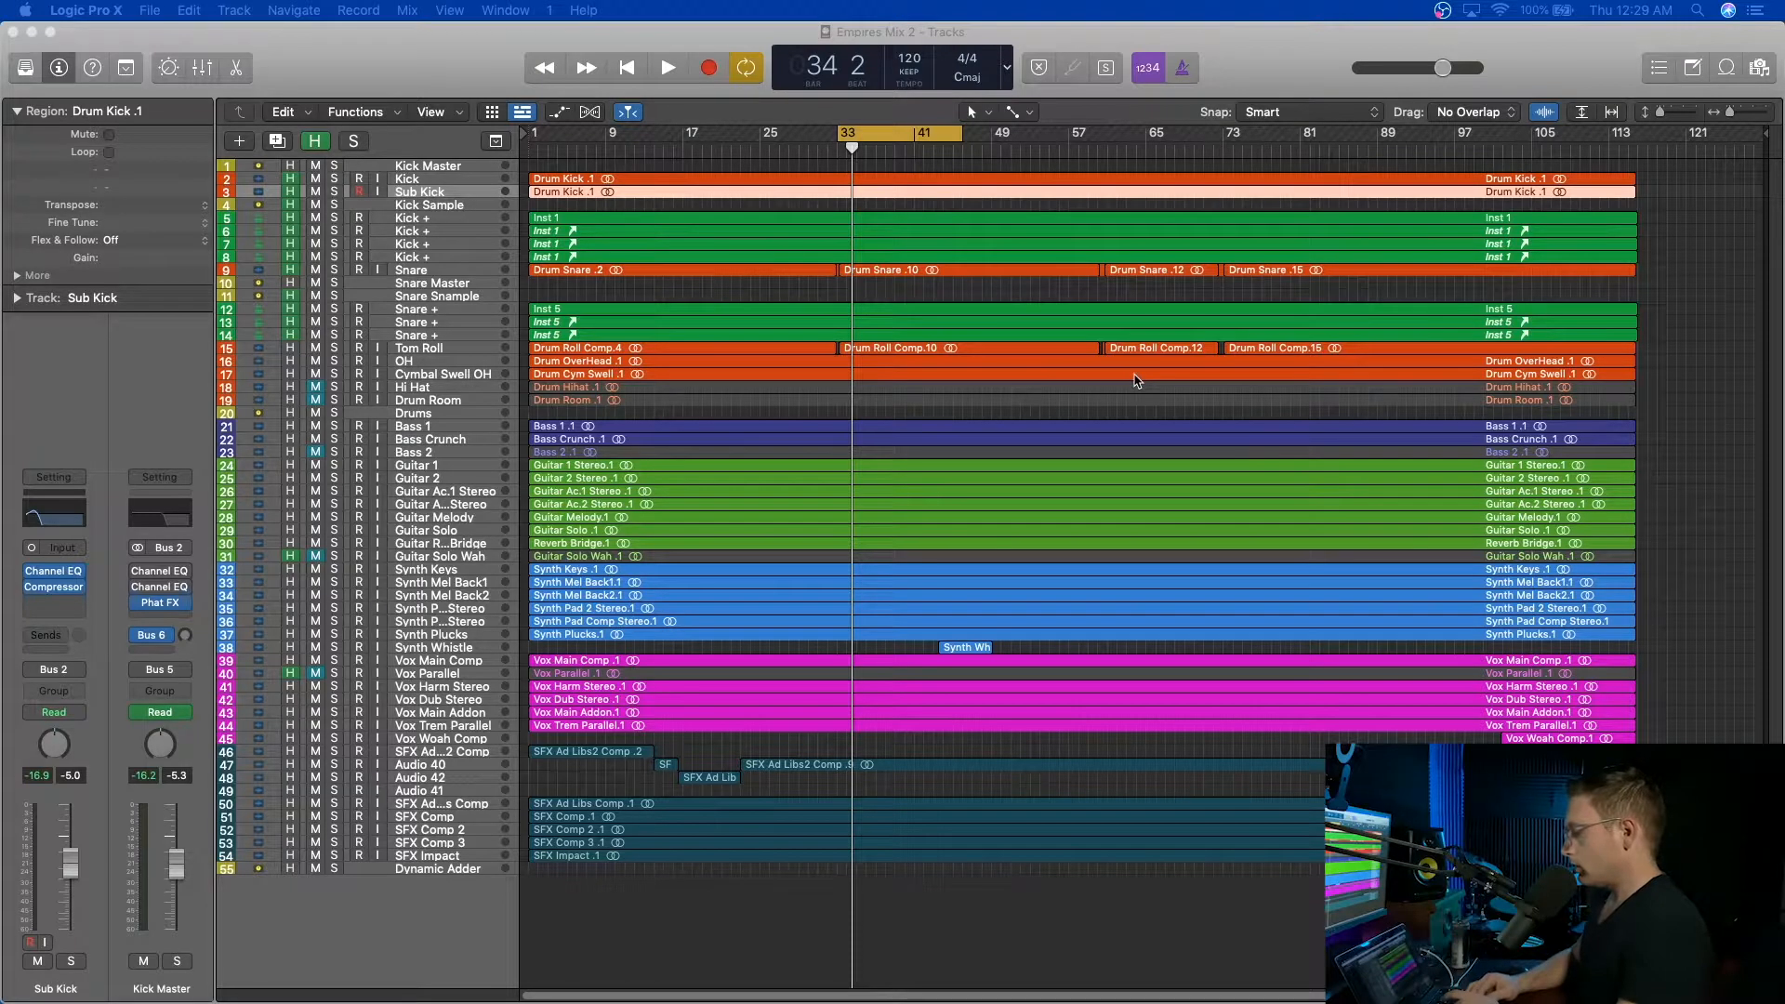
pyautogui.click(1259, 60)
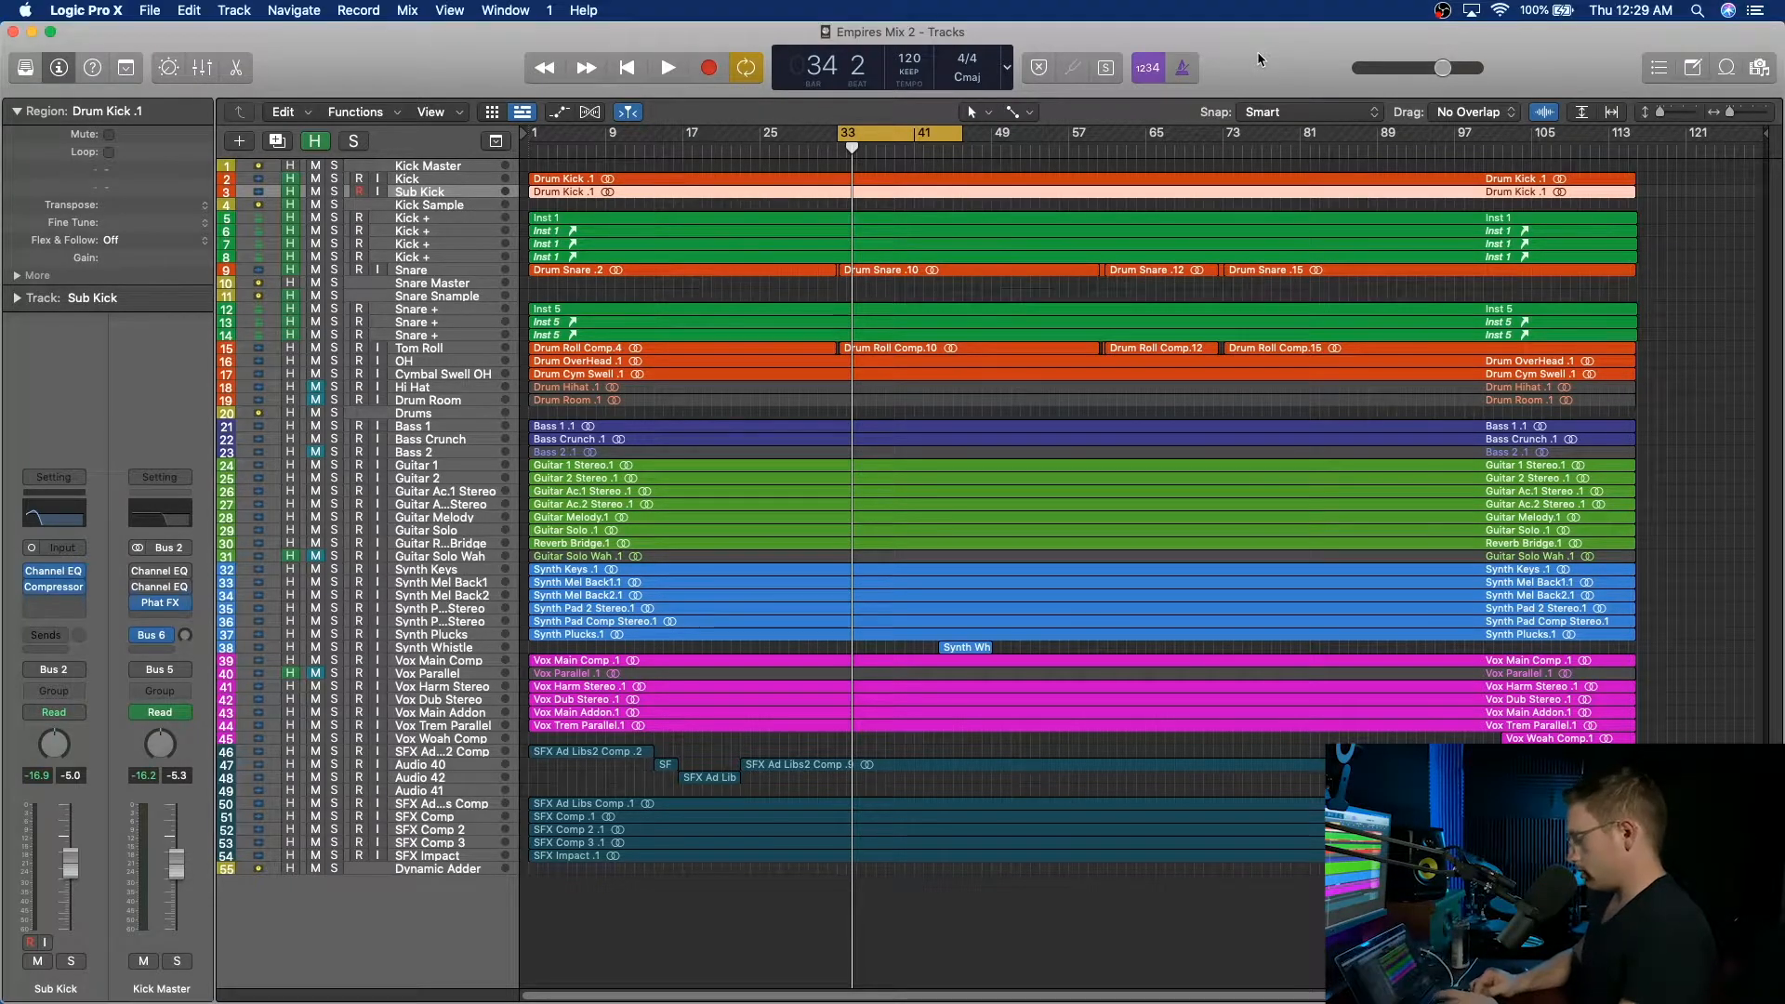
# Open the mixer, open ADPTR MetricAB on the Stereo Out channel and set the reference playback position to about 2m 08s.
pyautogui.press('x')
pyautogui.hscroll(10, 1625, 467)
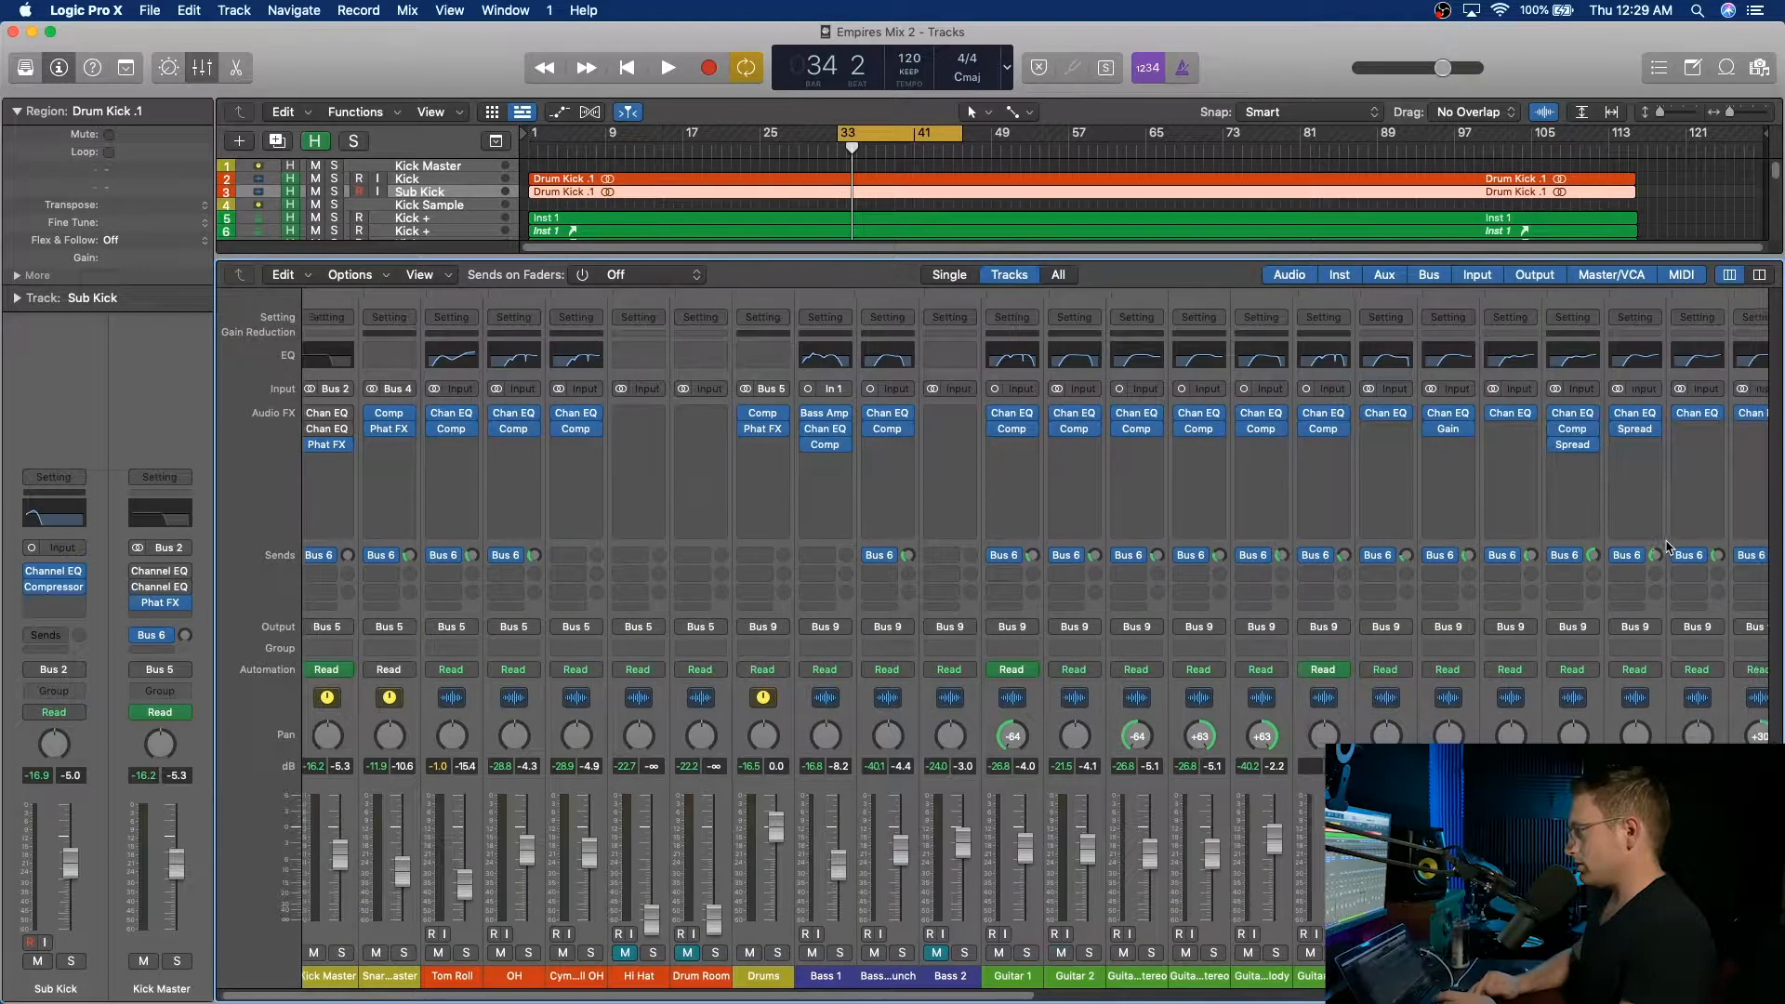
pyautogui.hscroll(10, 1654, 556)
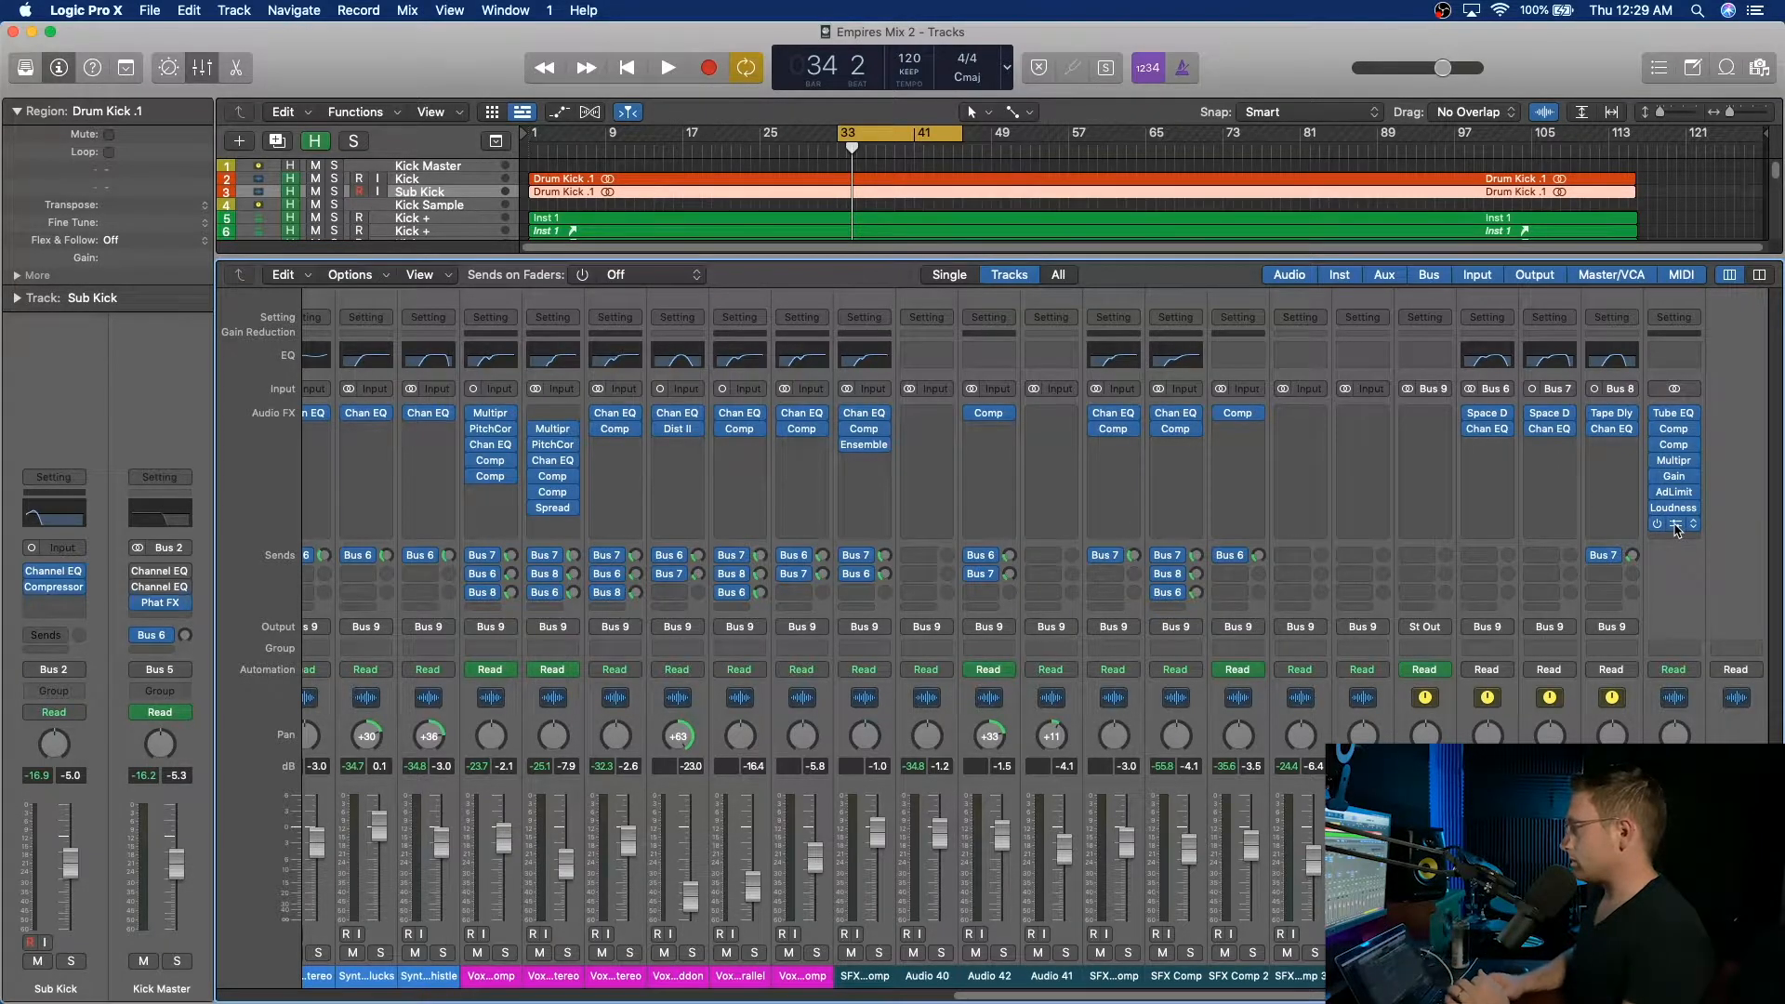
pyautogui.click(1676, 526)
pyautogui.click(928, 580)
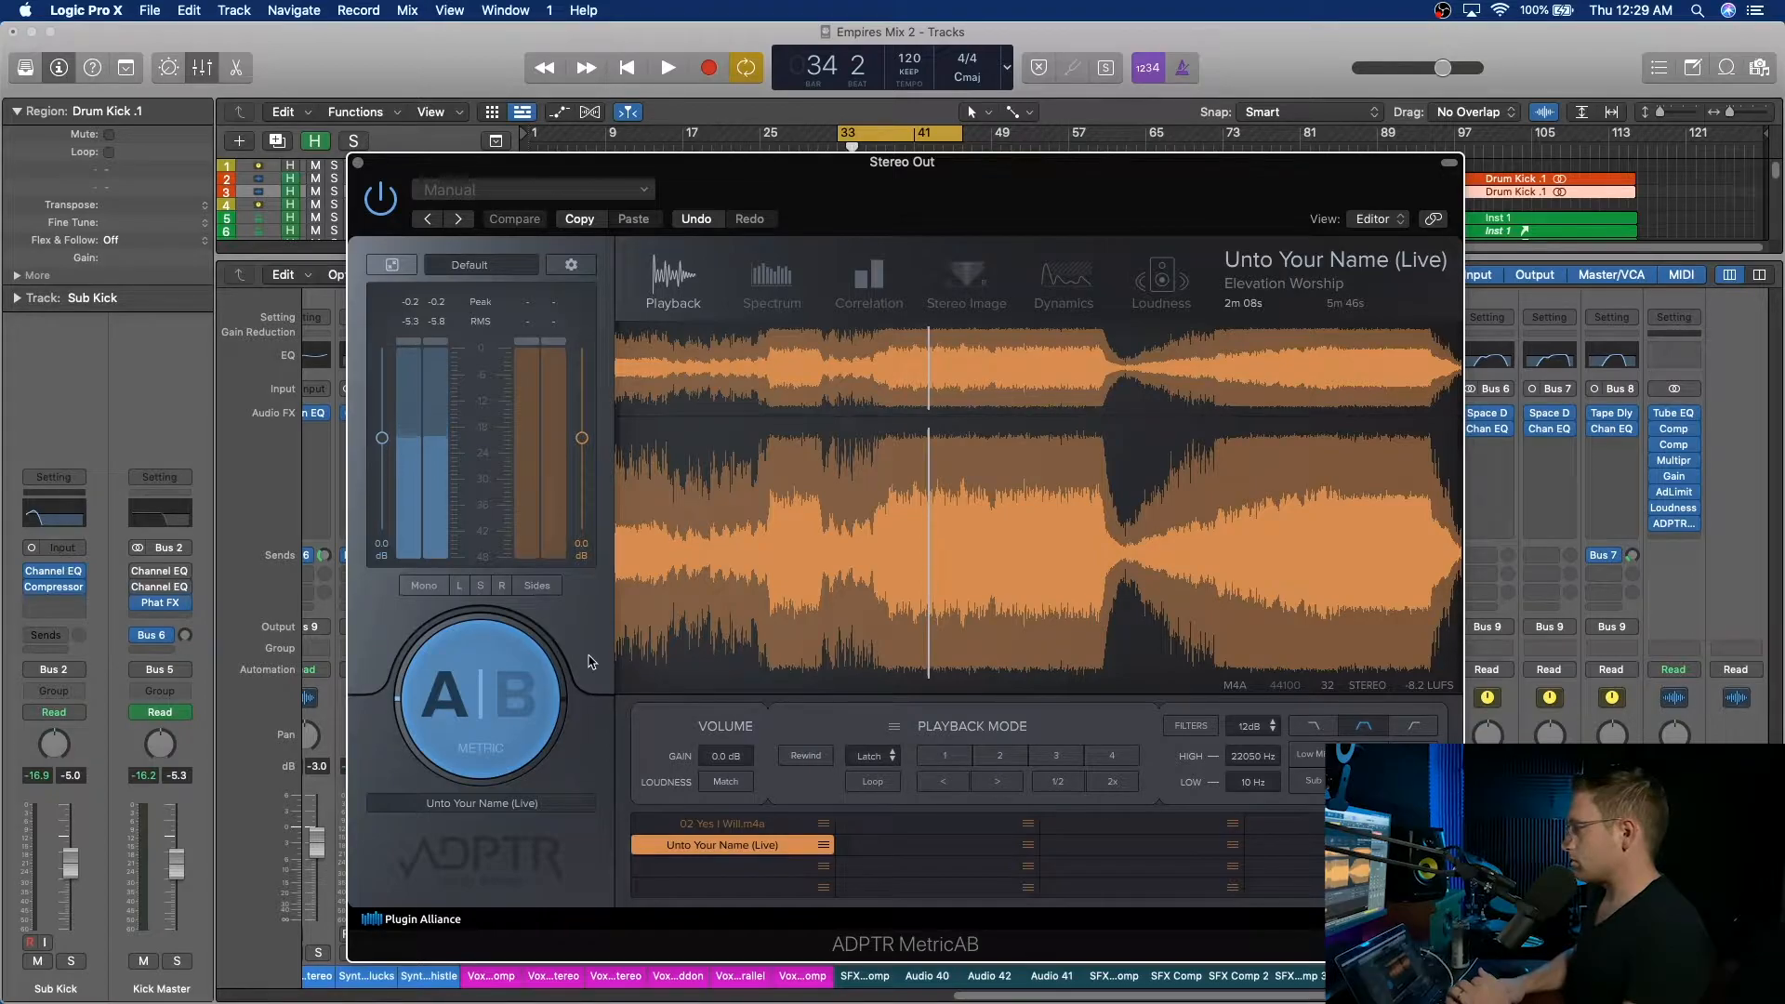
# Play the mix, compare it with the "Unto Your Name (Live)" reference using A and B, return to A, stop playback and close MetricAB.
pyautogui.press('space')
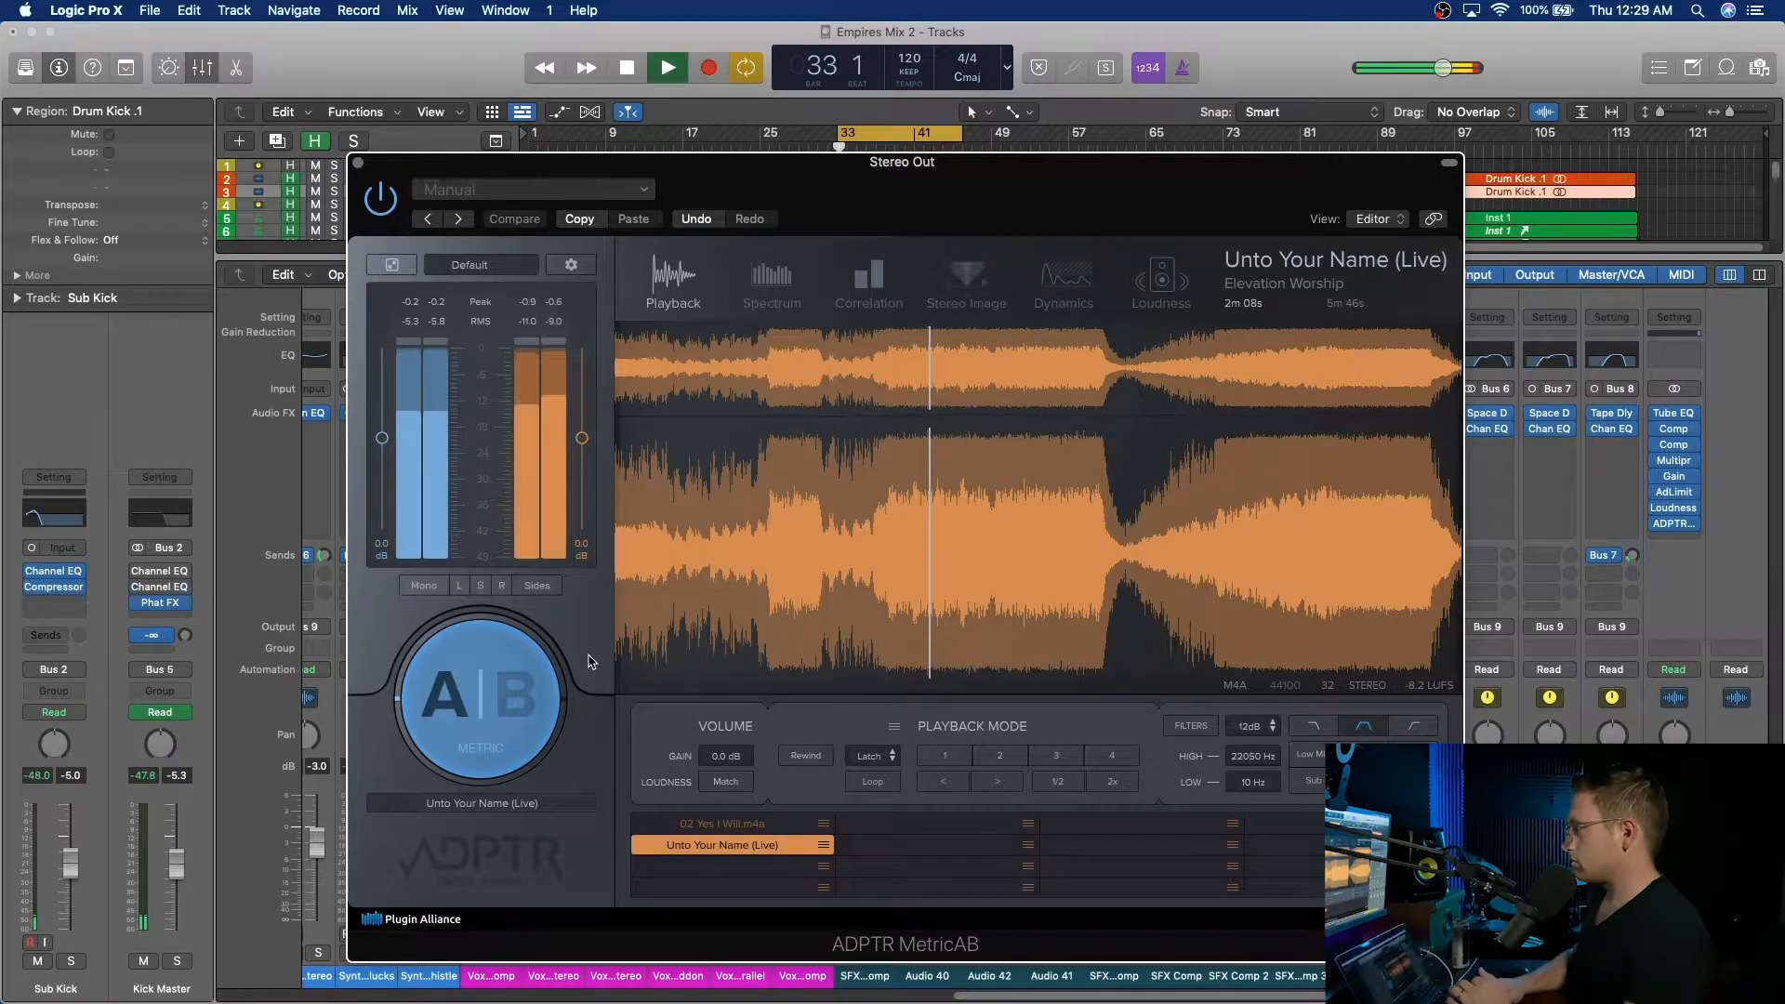
pyautogui.click(493, 693)
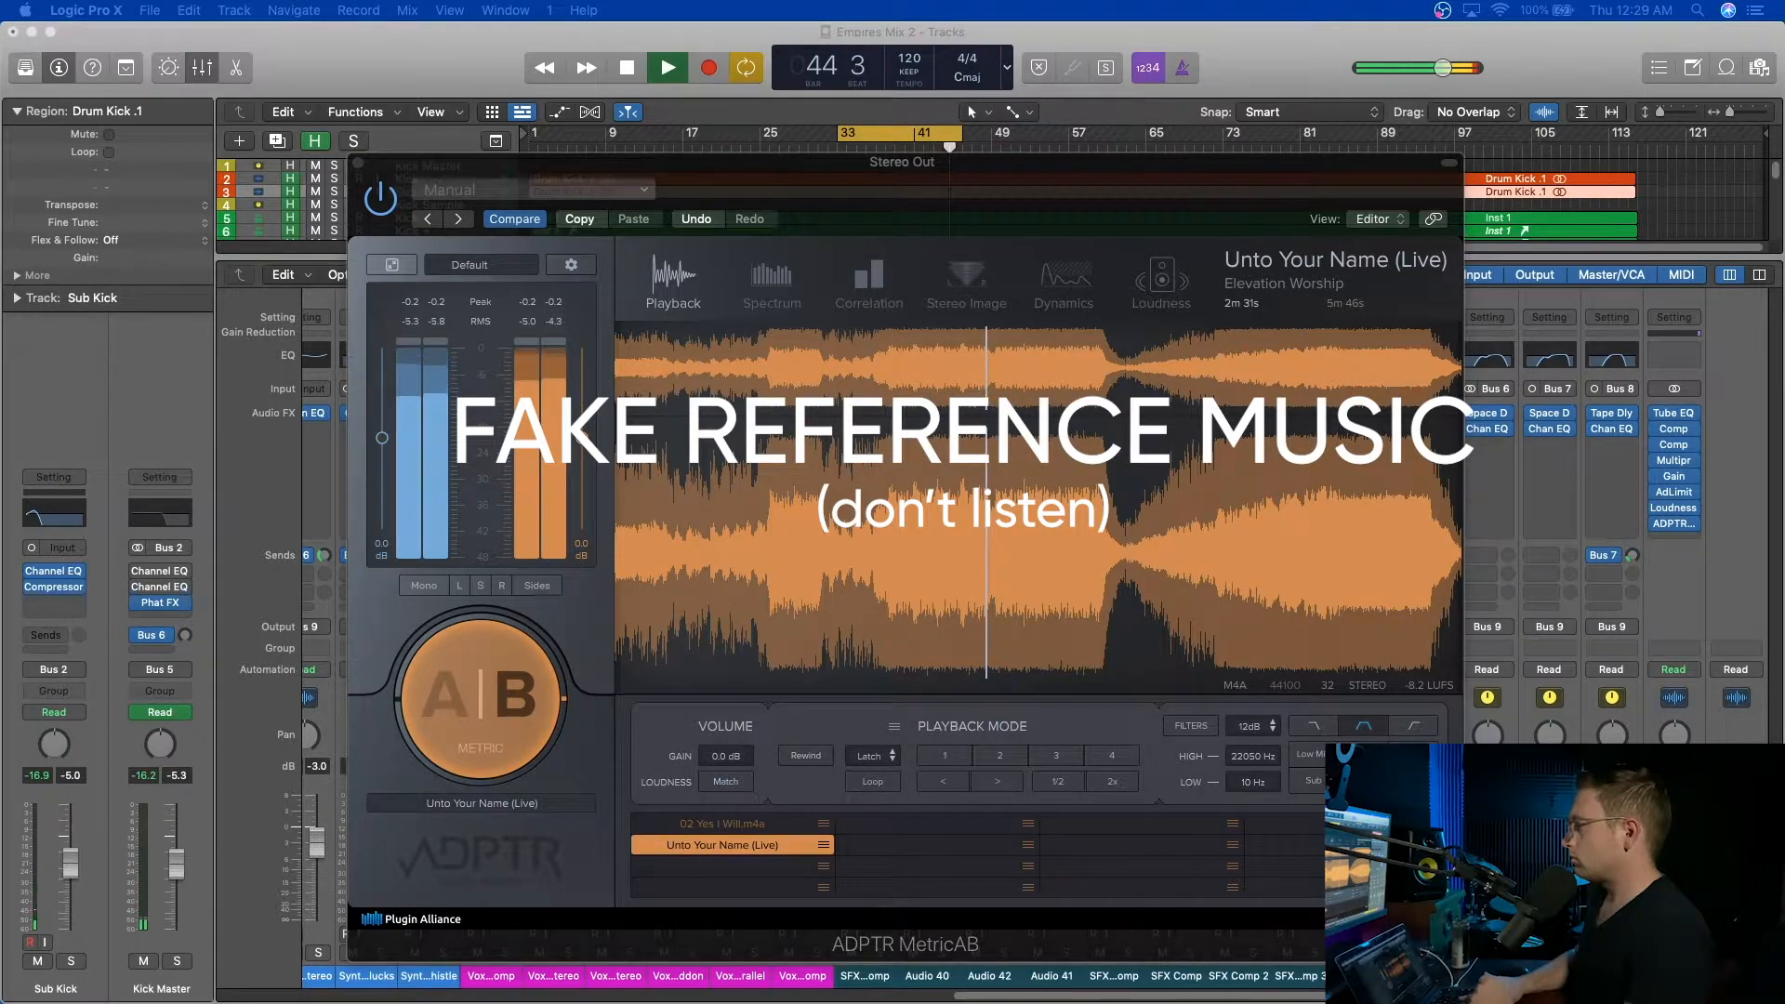
pyautogui.click(916, 530)
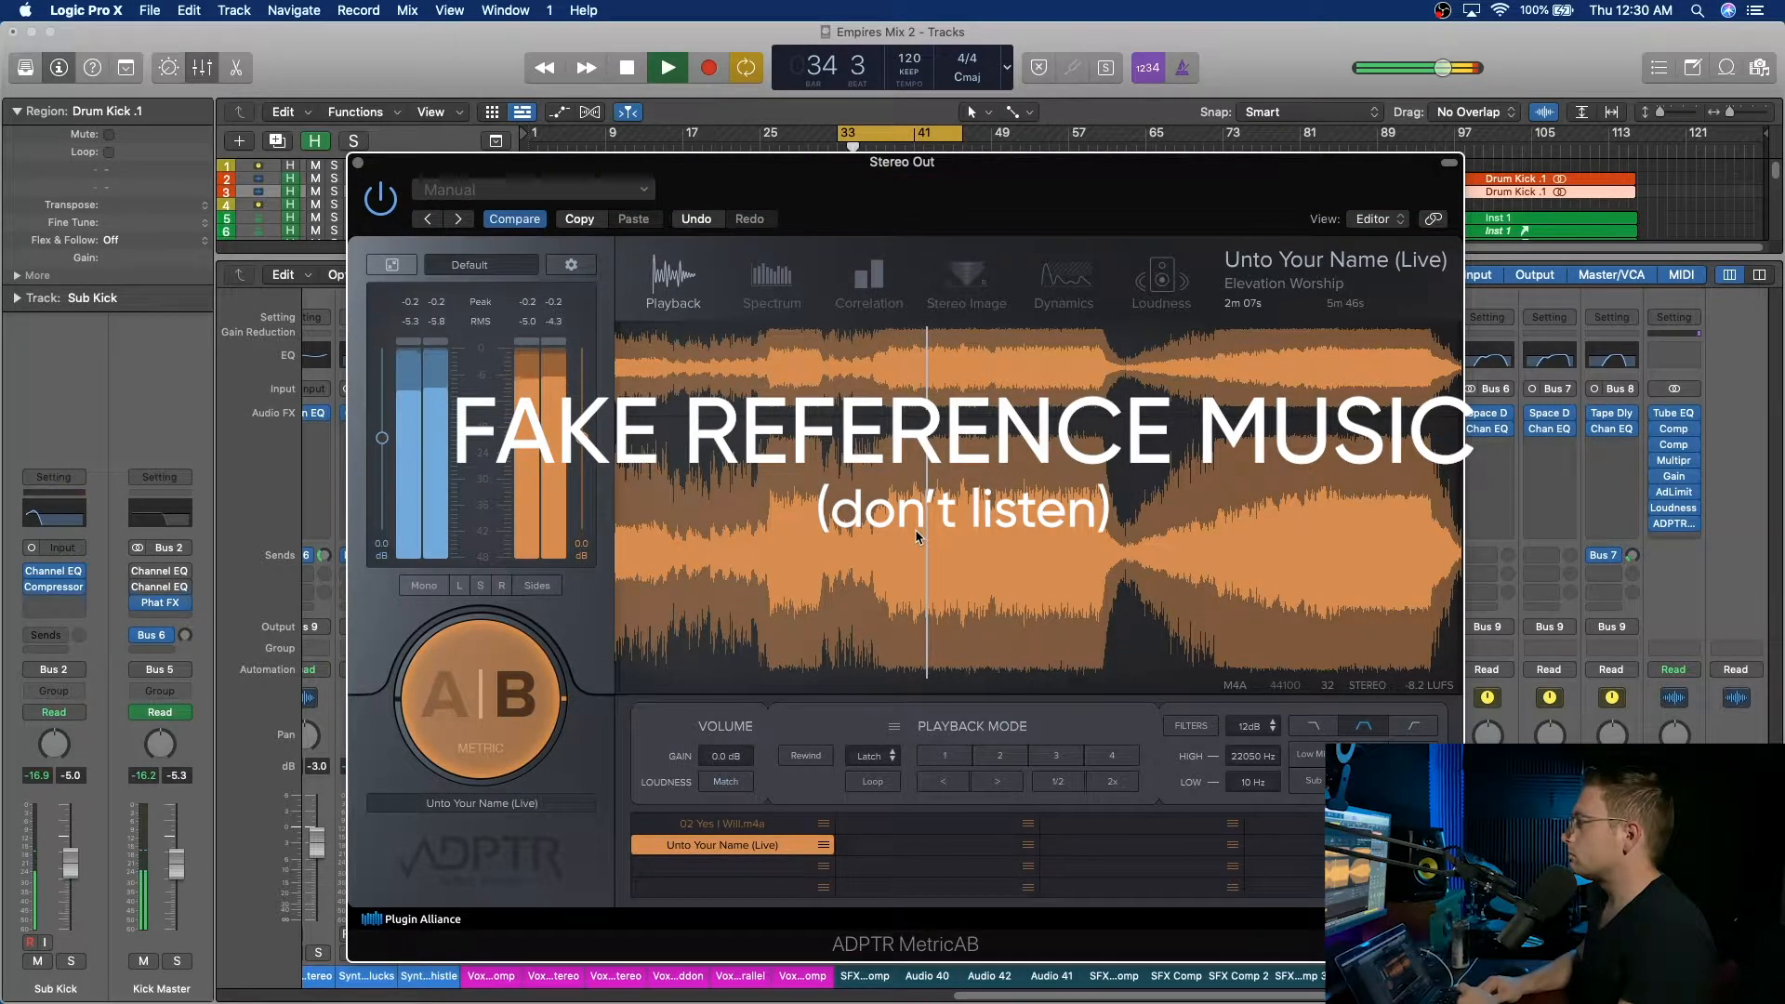
pyautogui.press('space')
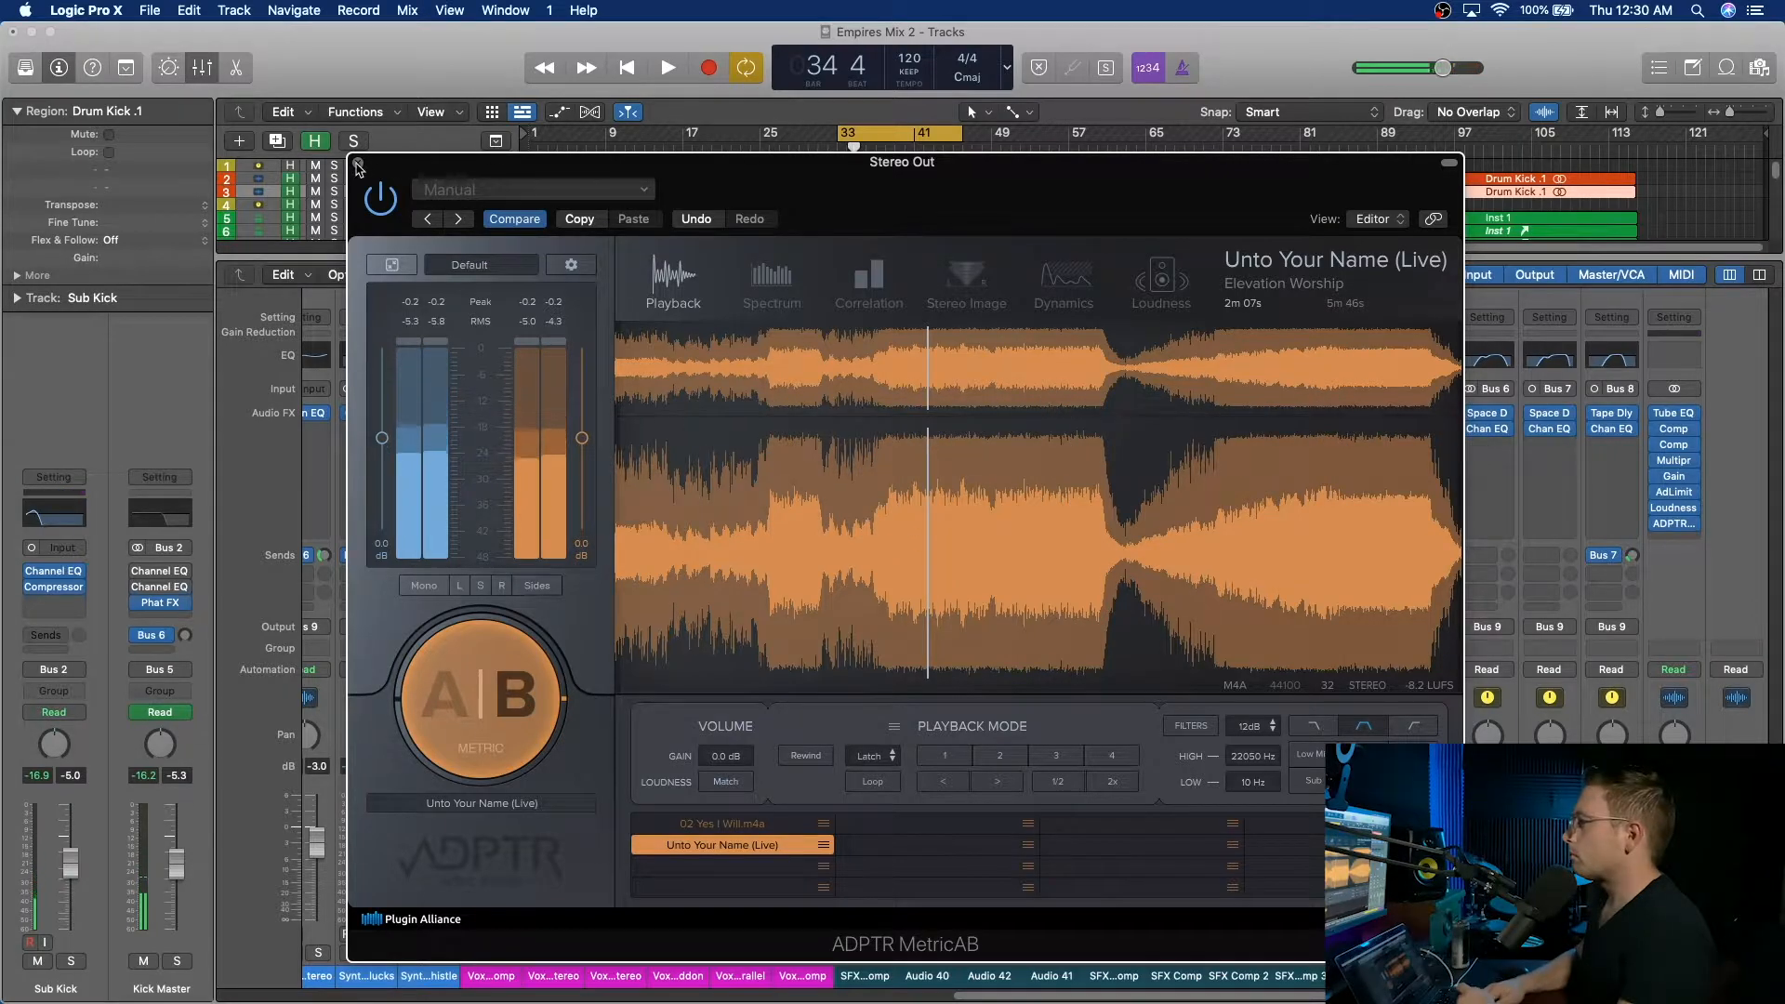
pyautogui.click(484, 681)
pyautogui.press('space')
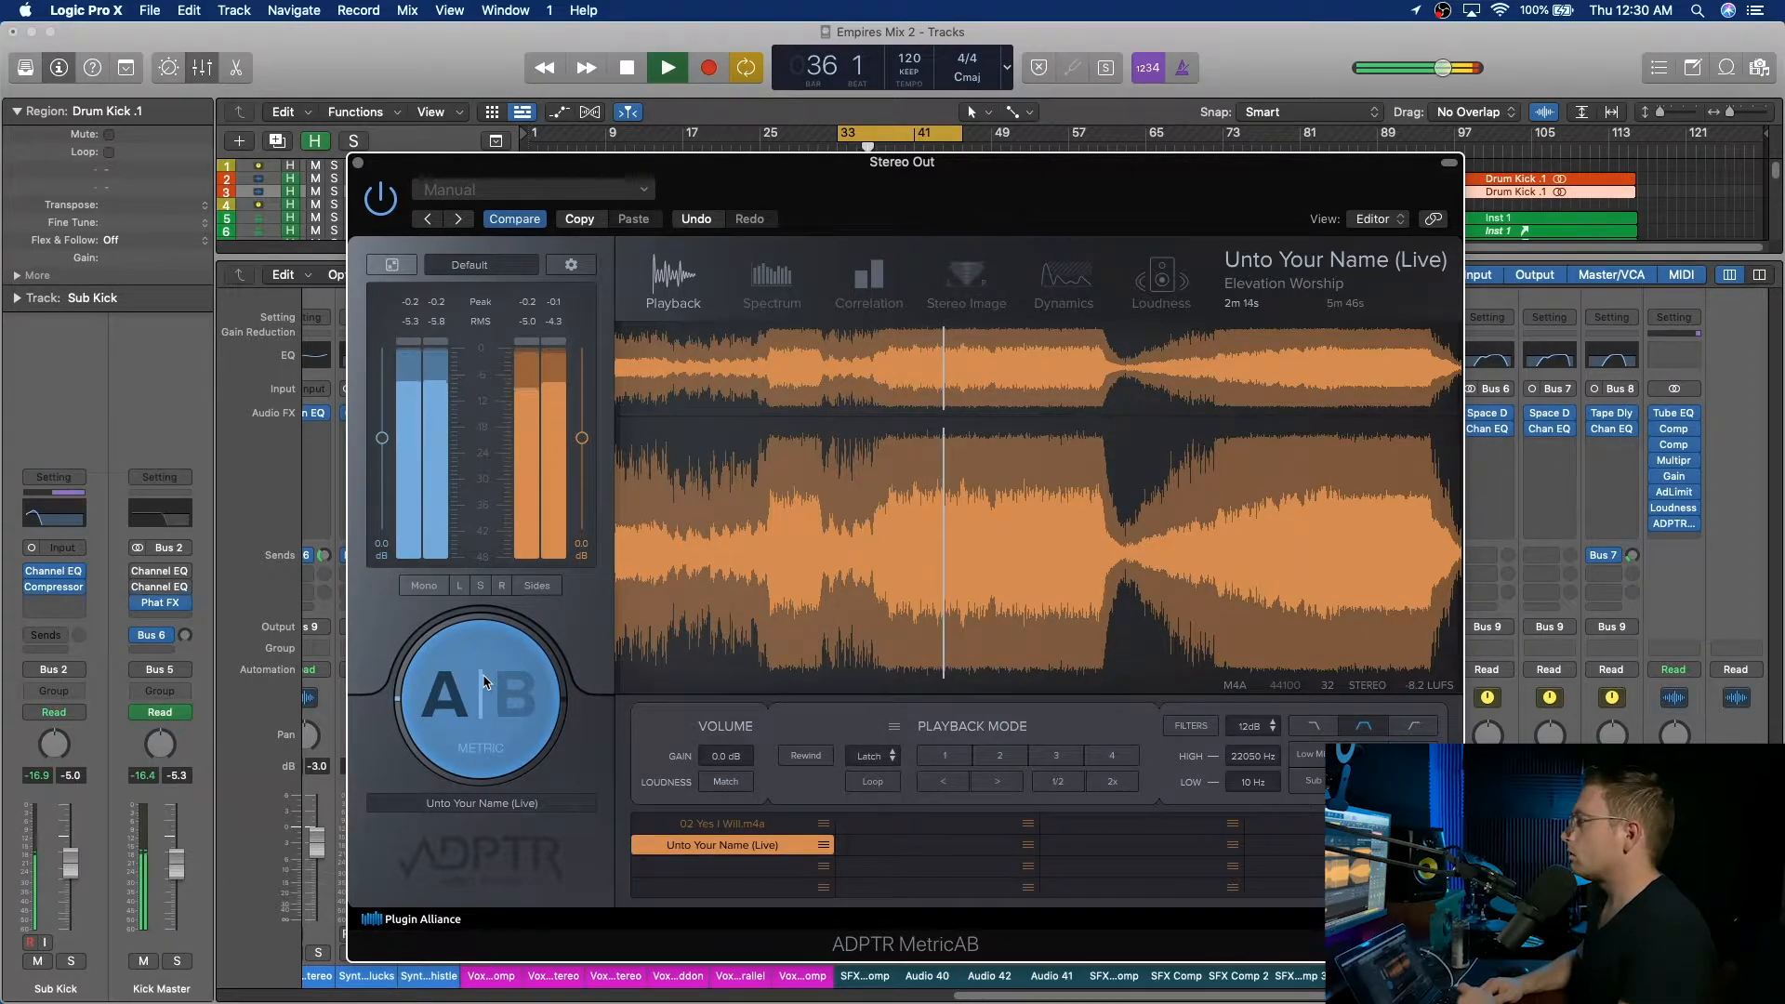
pyautogui.press('space')
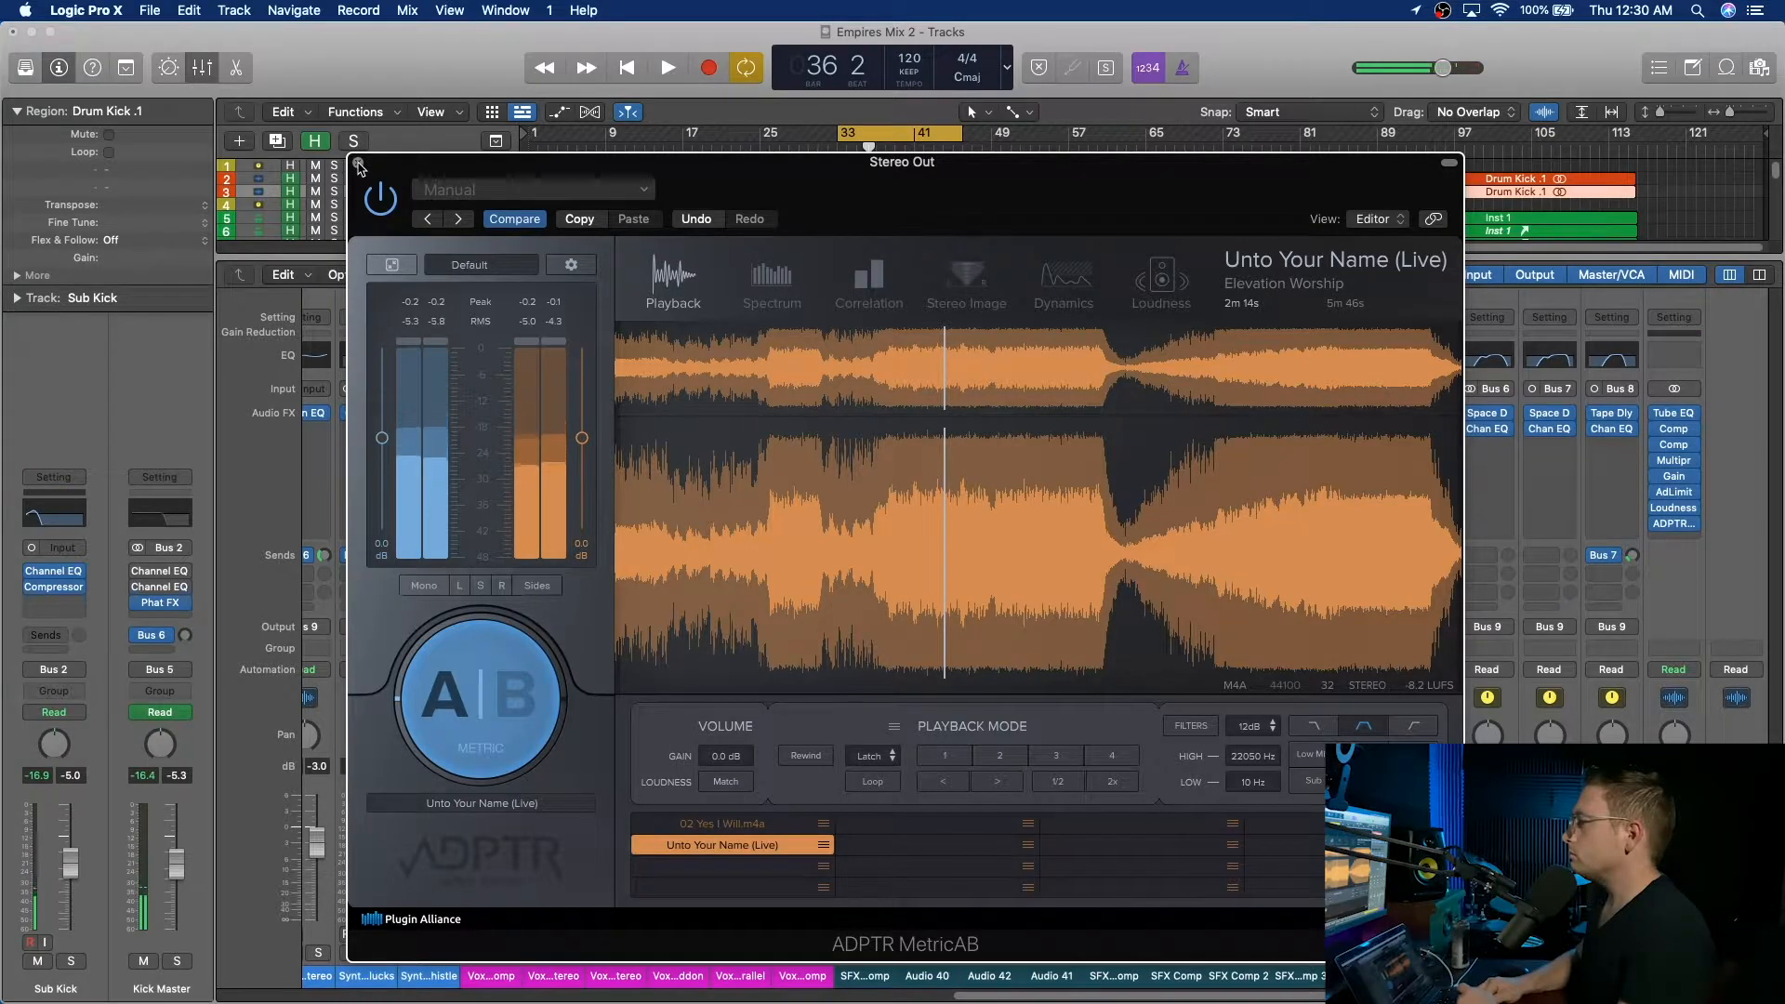
pyautogui.click(358, 163)
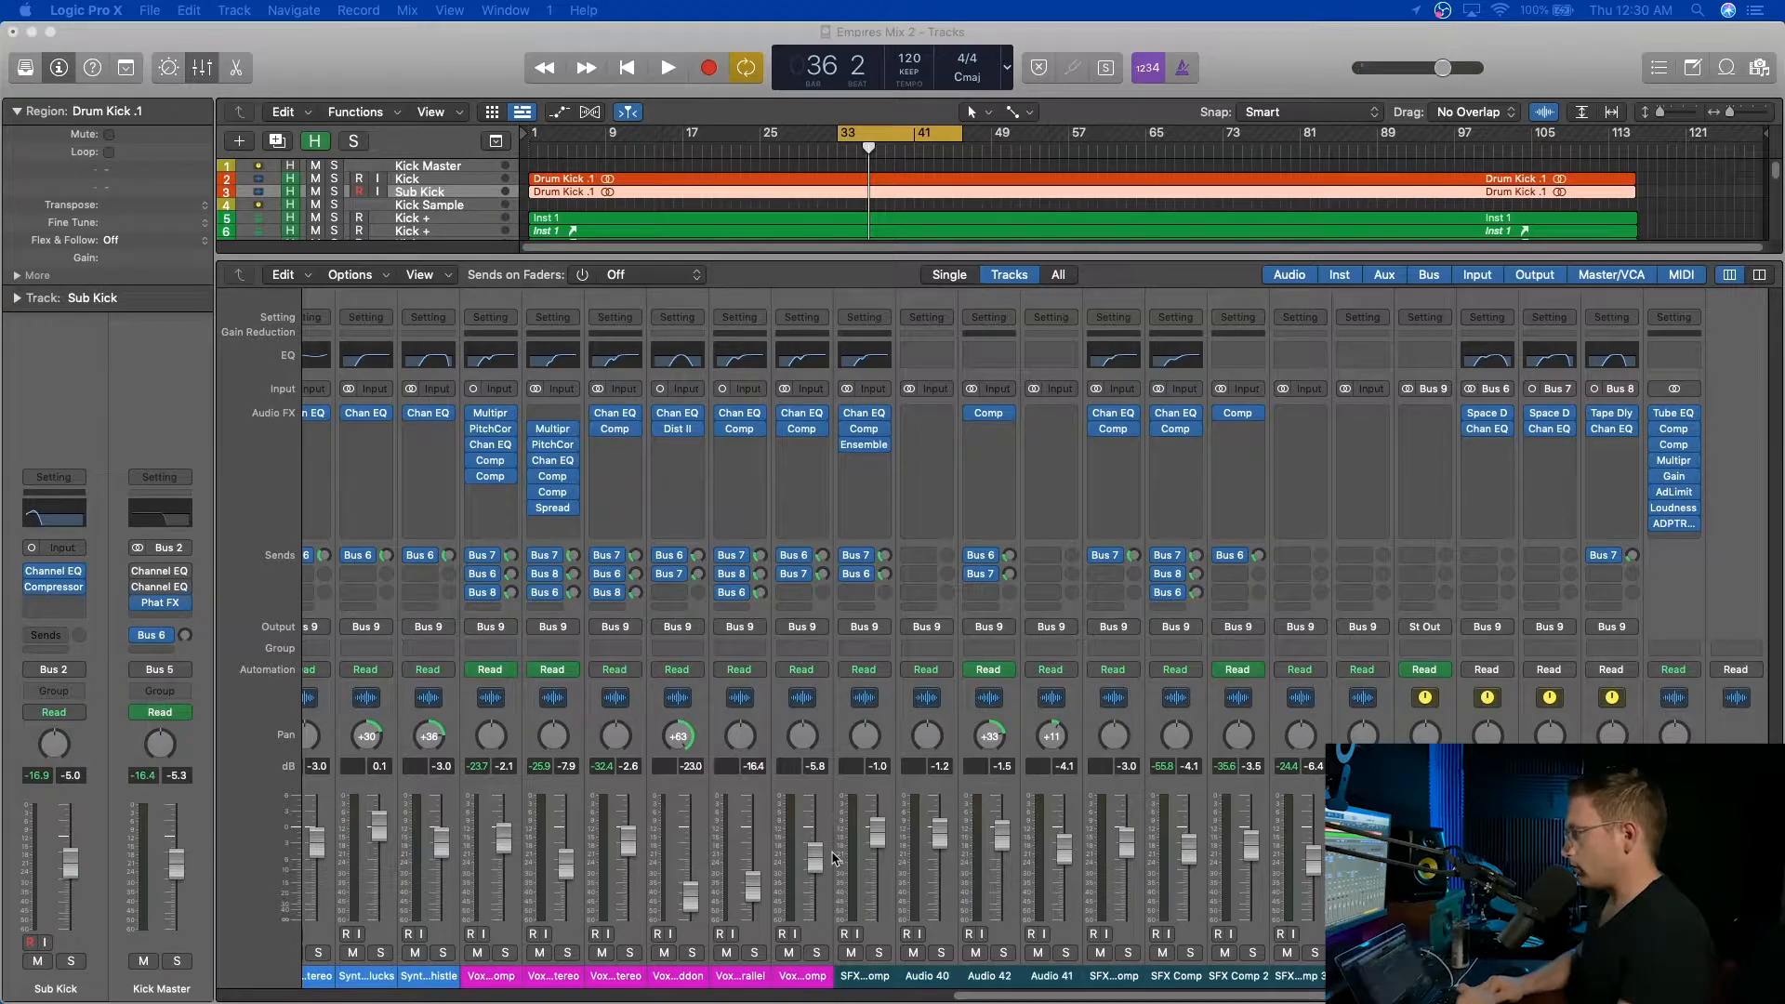
# Solo the Vox Main Comp channel in the mixer, start playback and open its Channel EQ.
pyautogui.click(1081, 48)
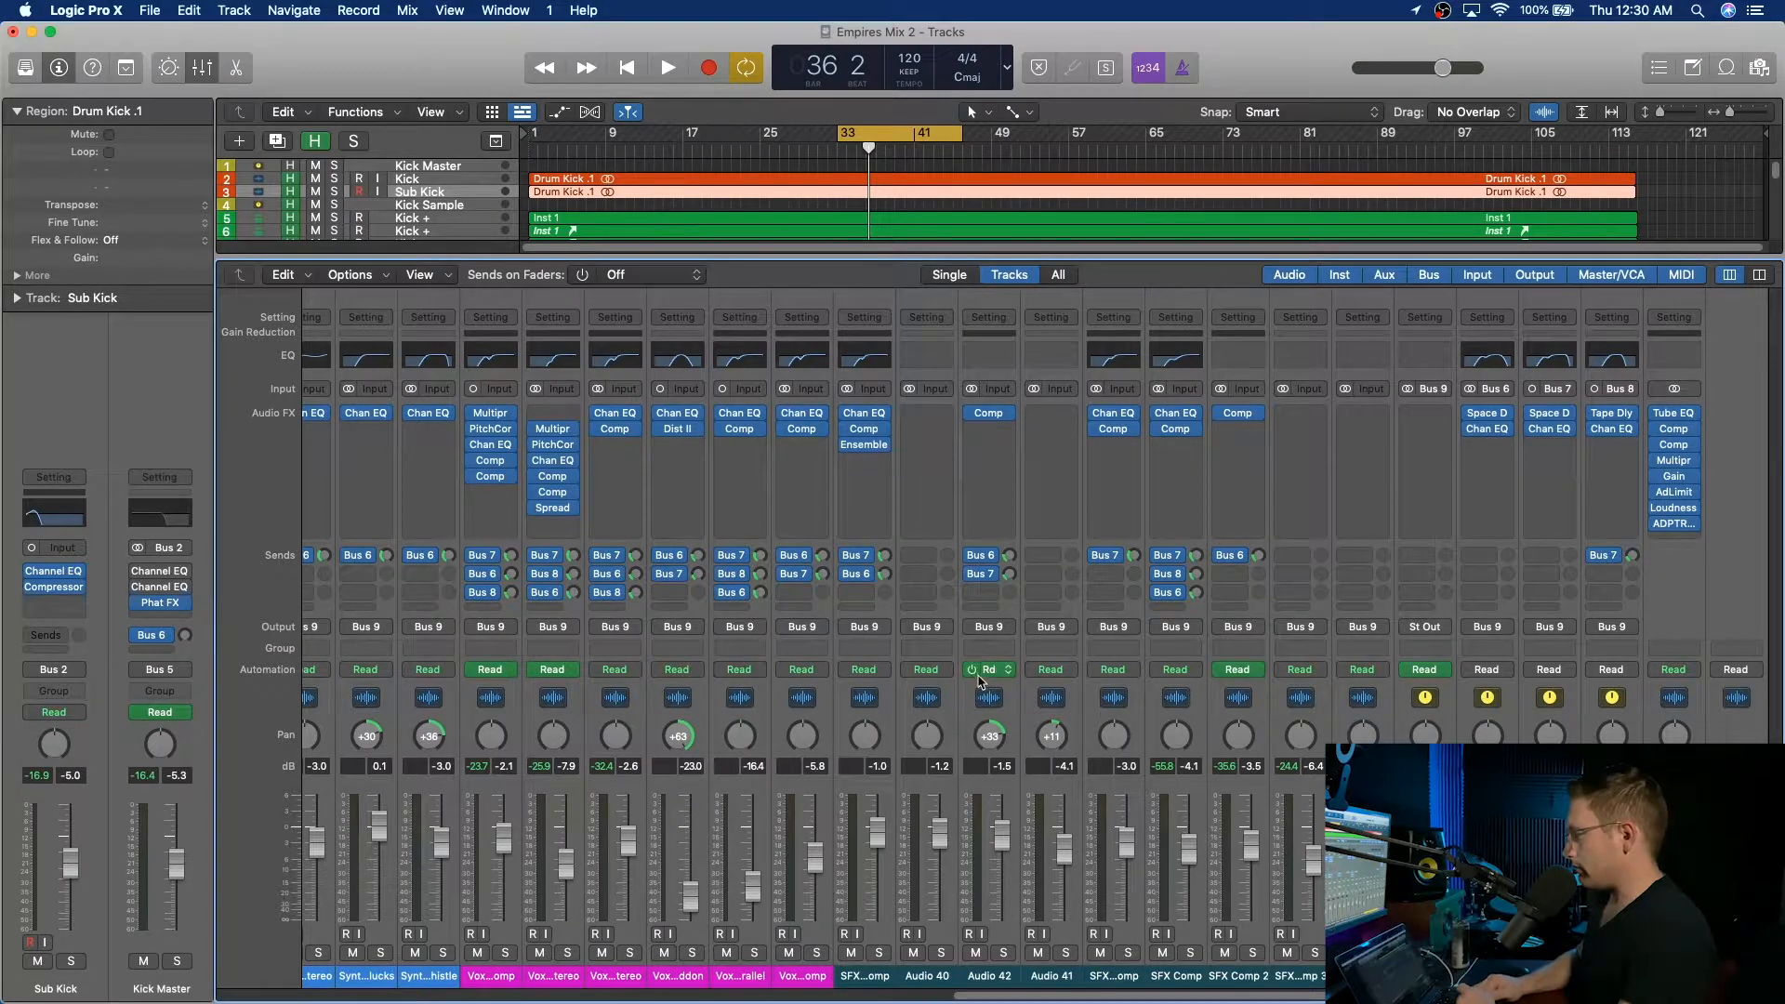
pyautogui.hscroll(-7, 1067, 712)
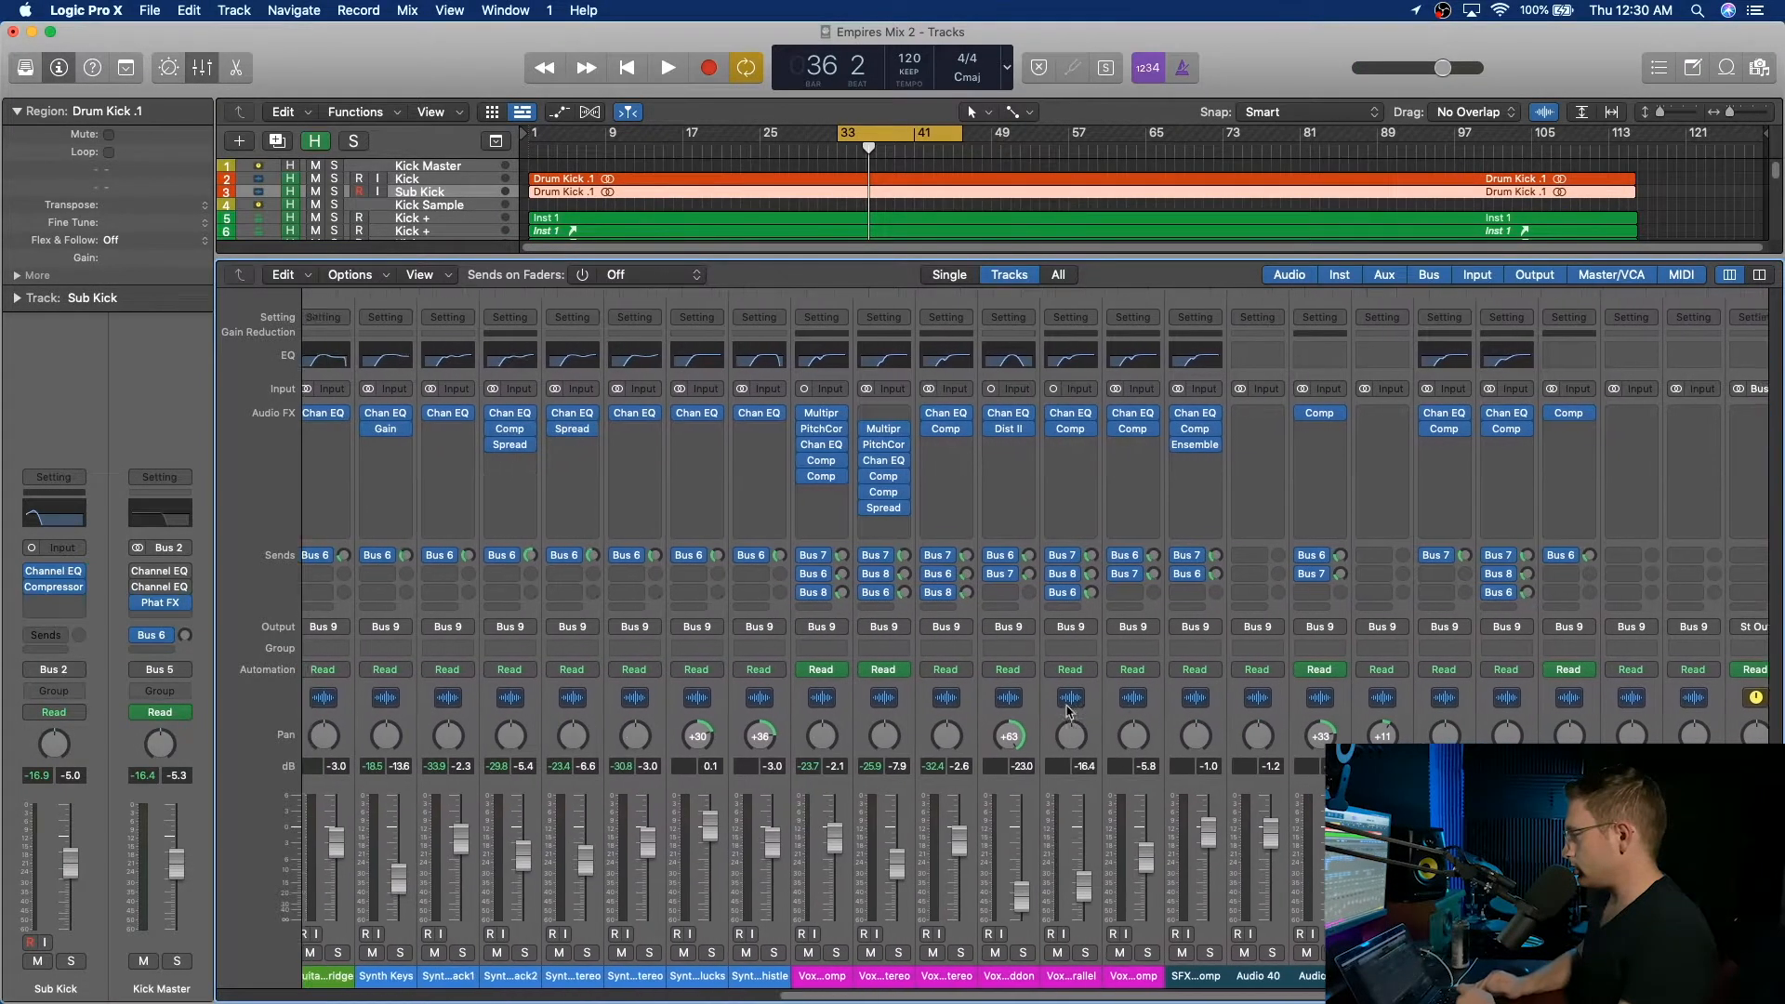
pyautogui.hscroll(-1, 1067, 712)
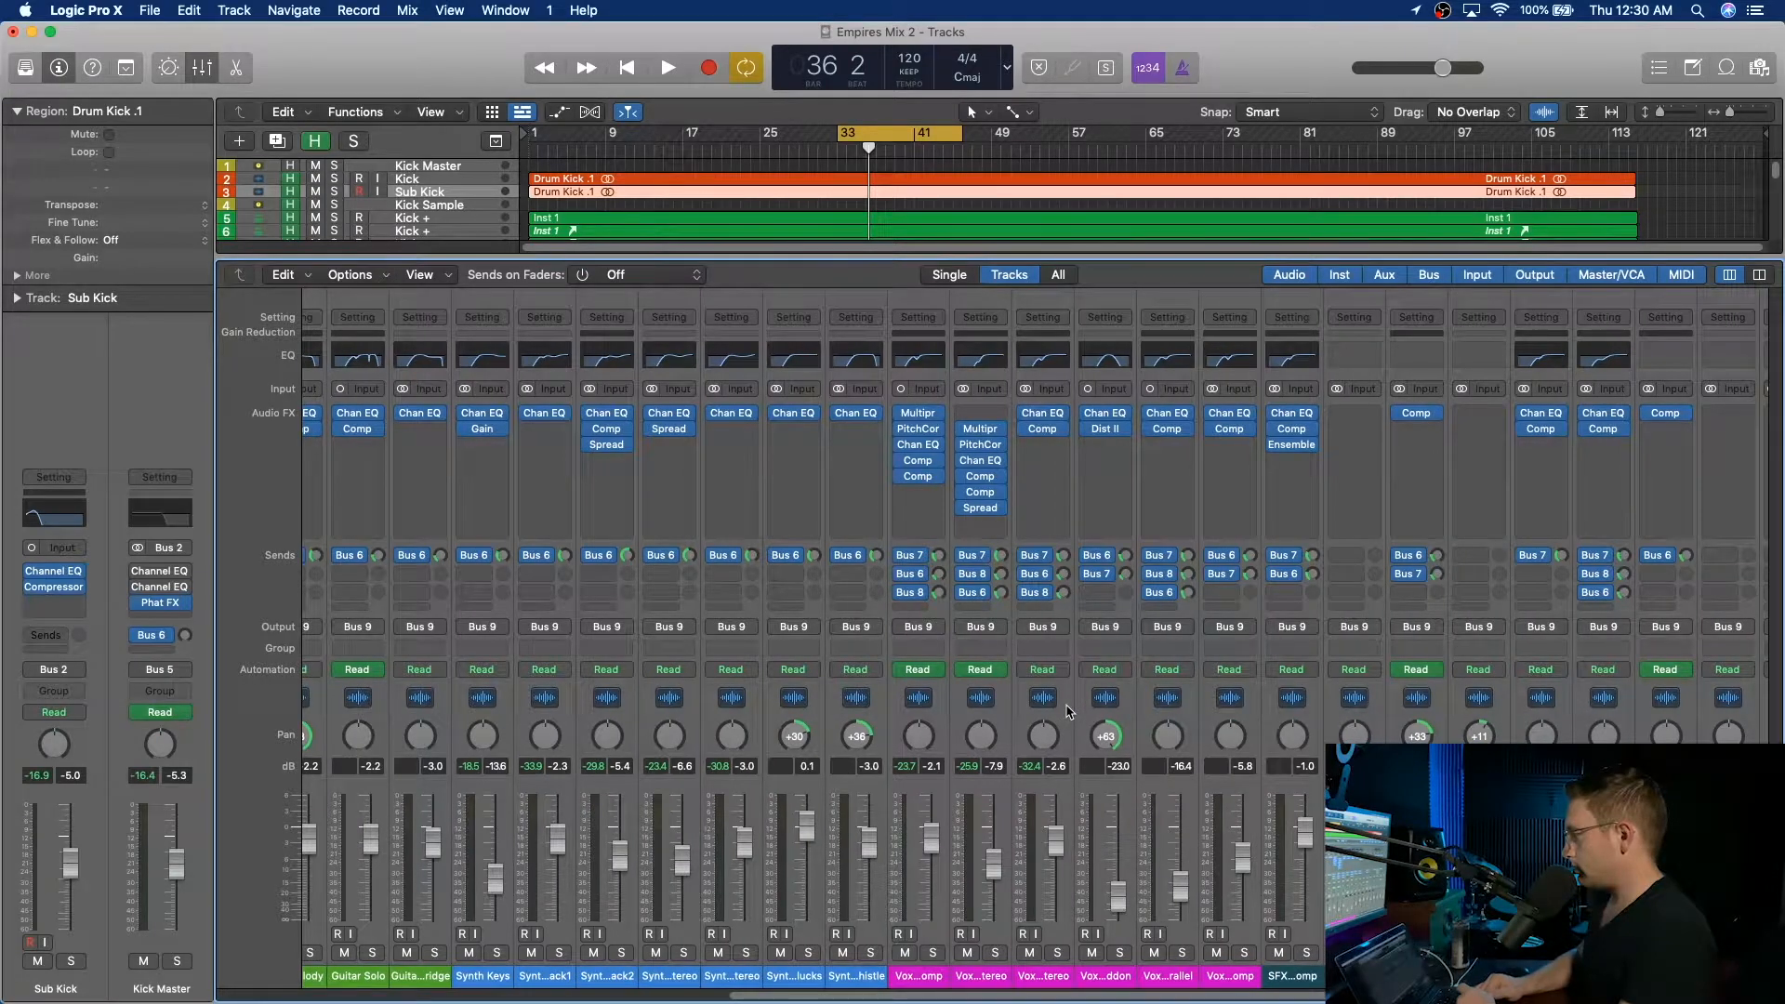
pyautogui.hscroll(-4, 1067, 712)
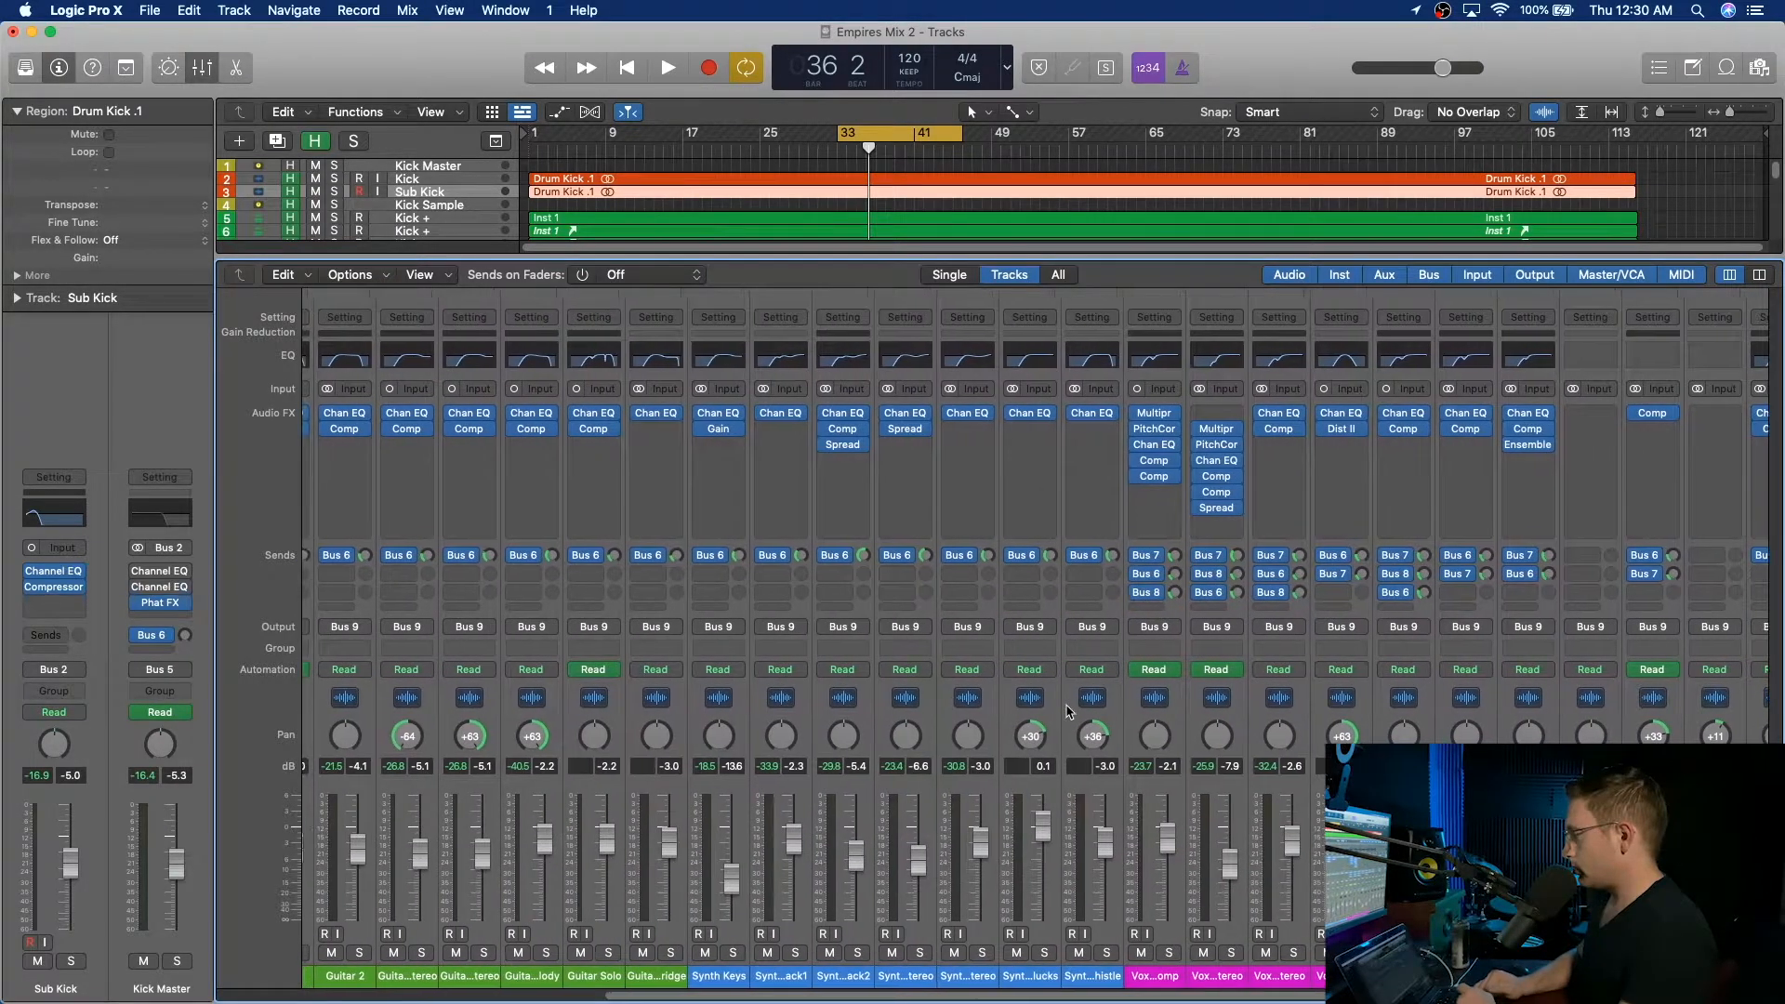
pyautogui.hscroll(4, 1067, 712)
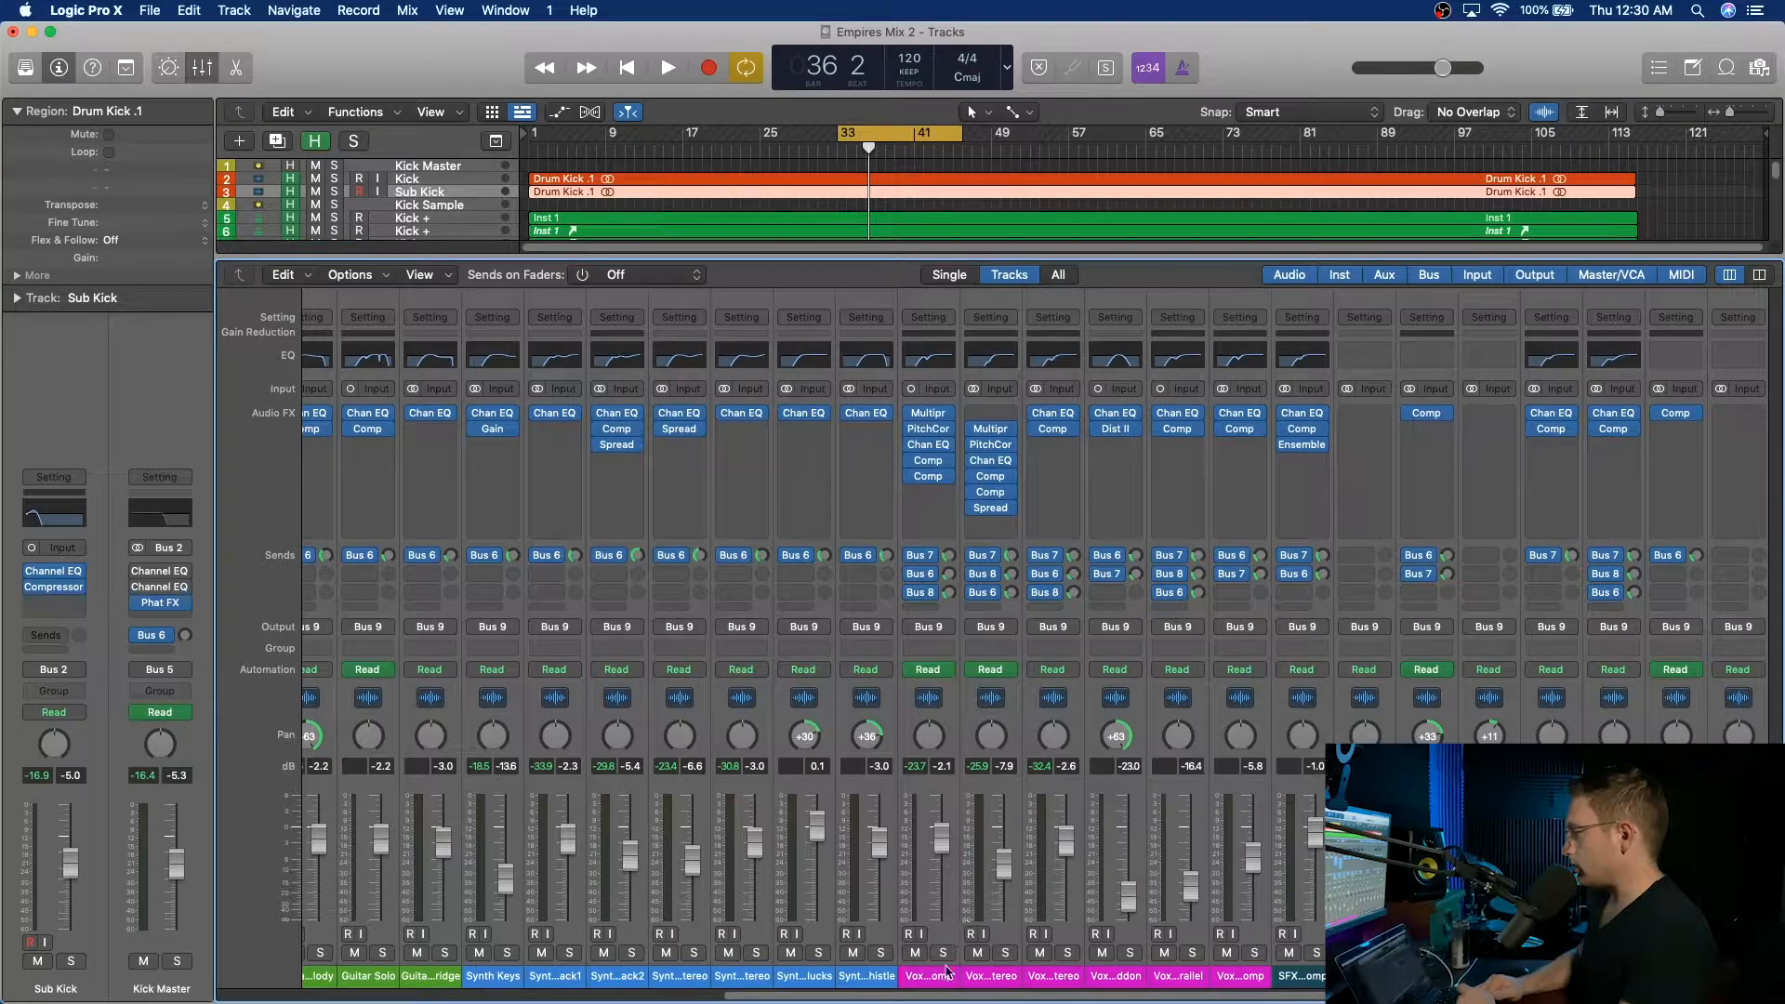
pyautogui.press('space')
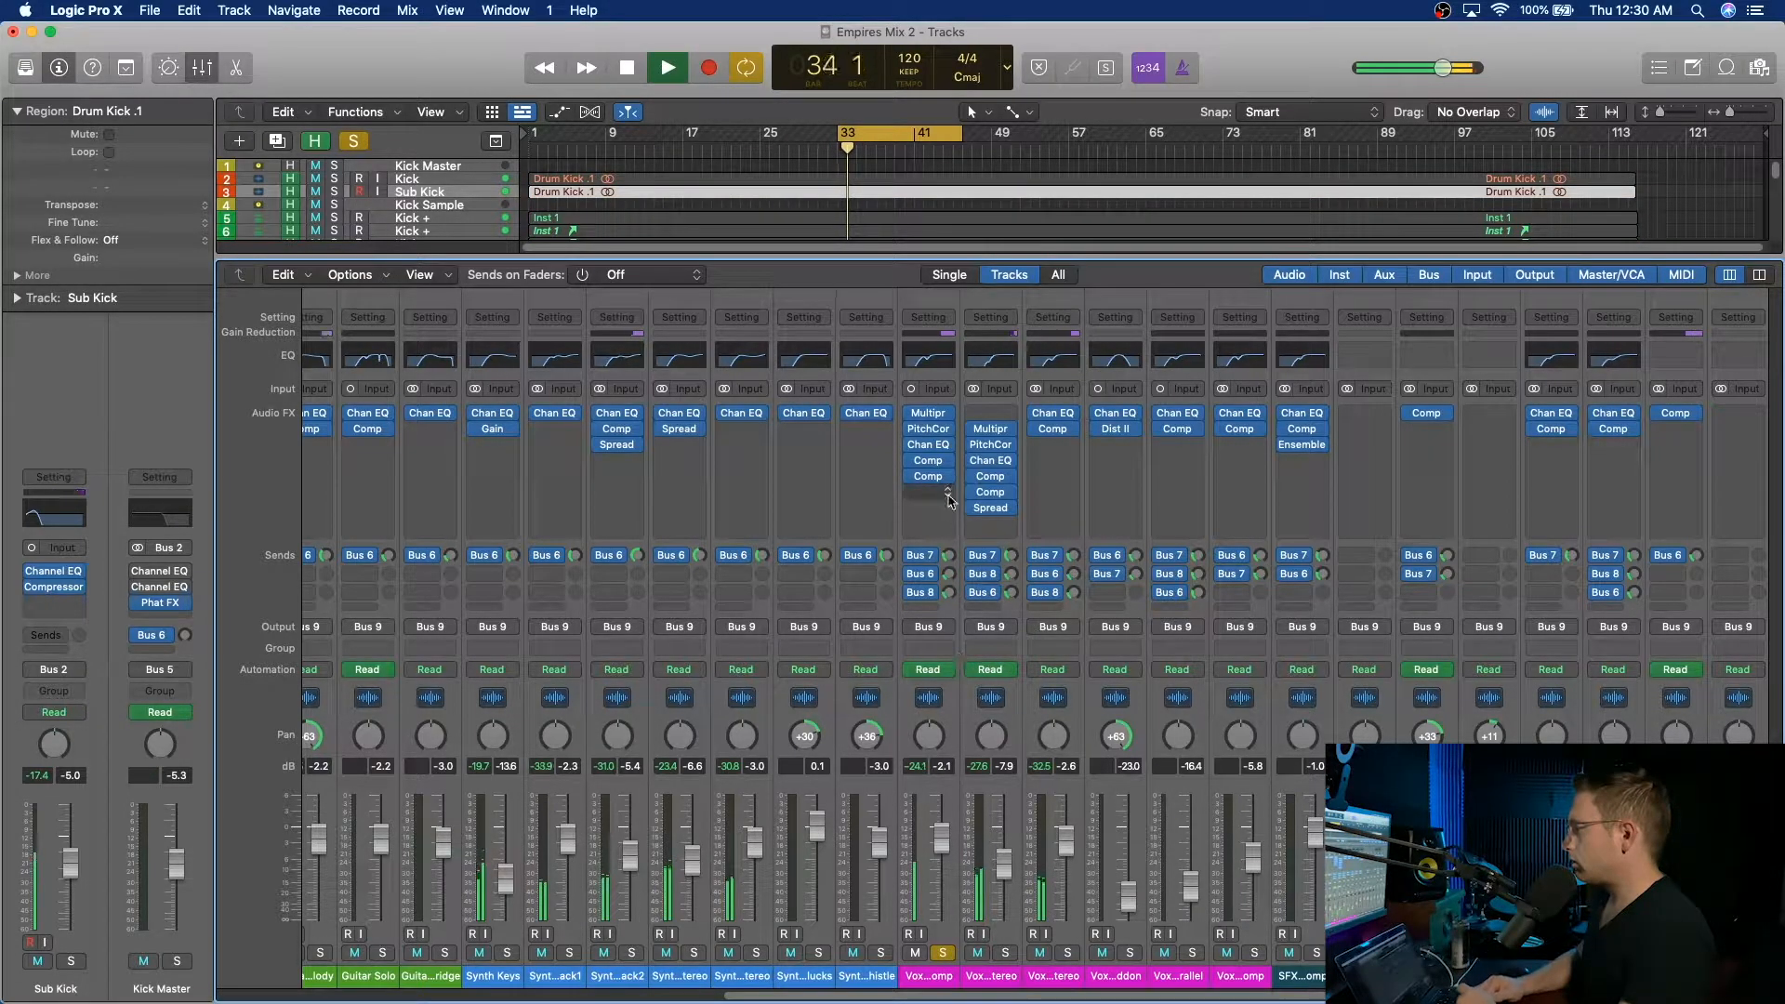
pyautogui.click(933, 448)
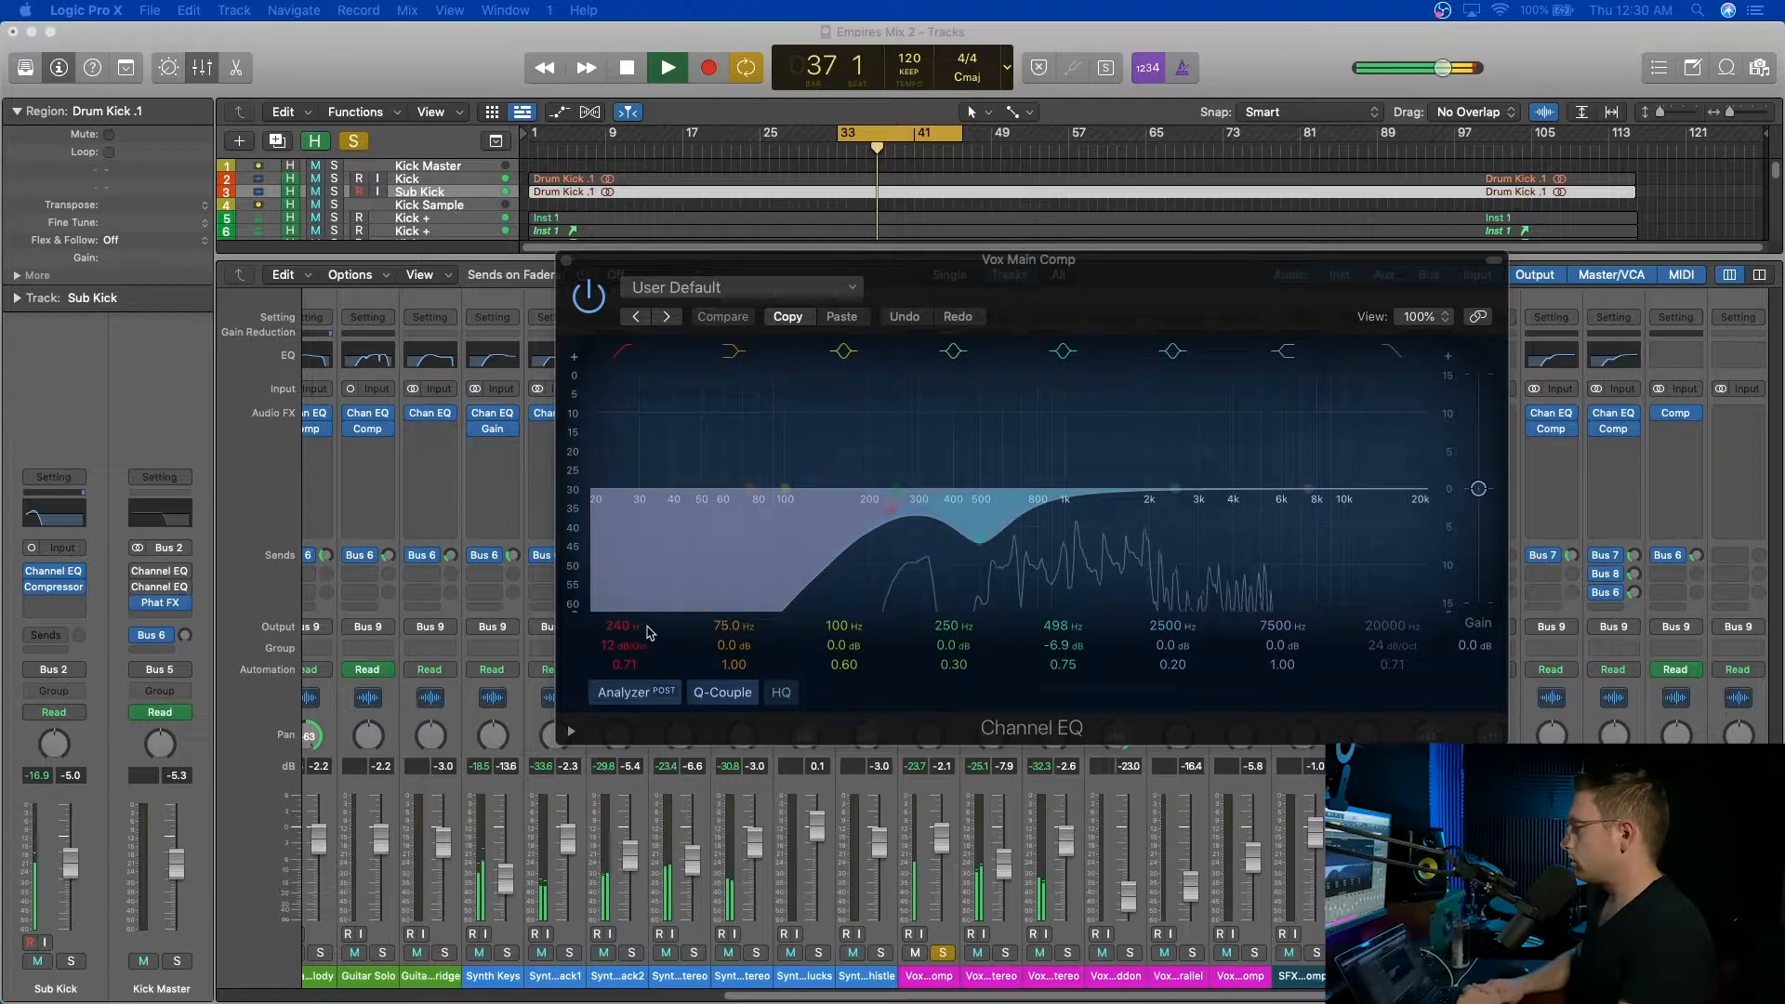
# Lower the vocal Channel EQ's low cut to about 182 Hz, unsolo the channel, close the plug-in and stop playback.
pyautogui.moveTo(619, 626)
pyautogui.mouseDown()
pyautogui.moveTo(619, 679)
pyautogui.moveTo(619, 655)
pyautogui.mouseUp()
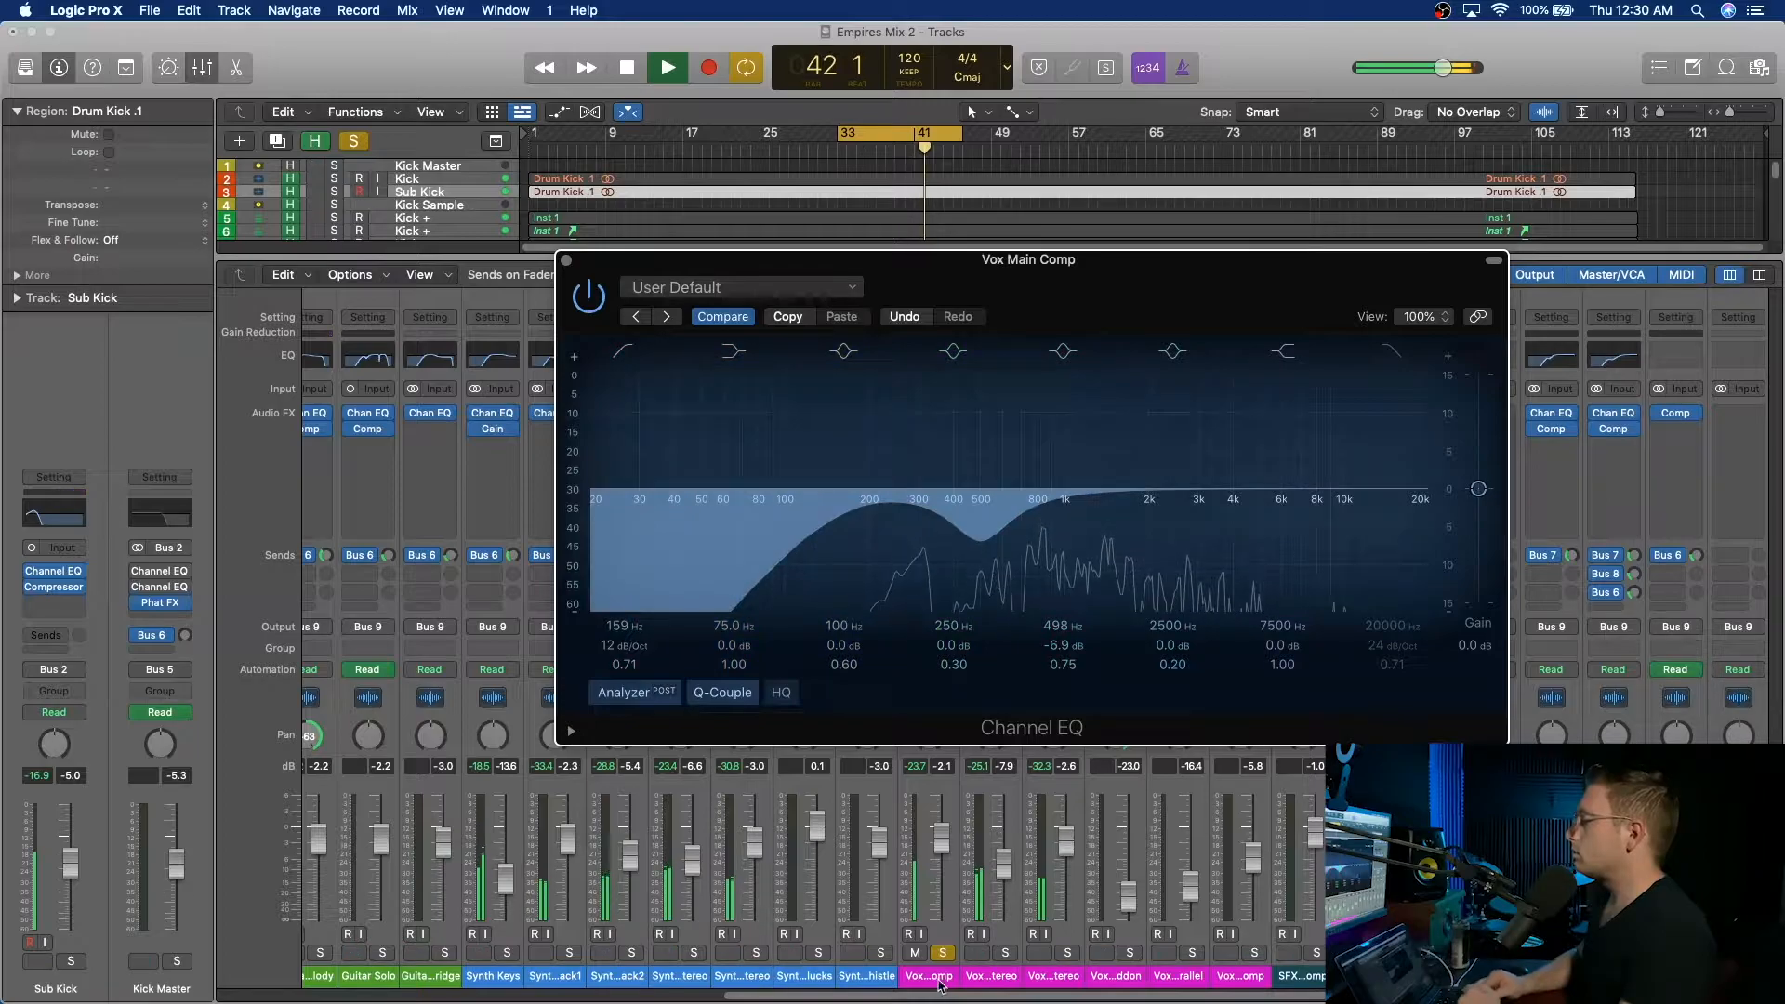
pyautogui.click(942, 953)
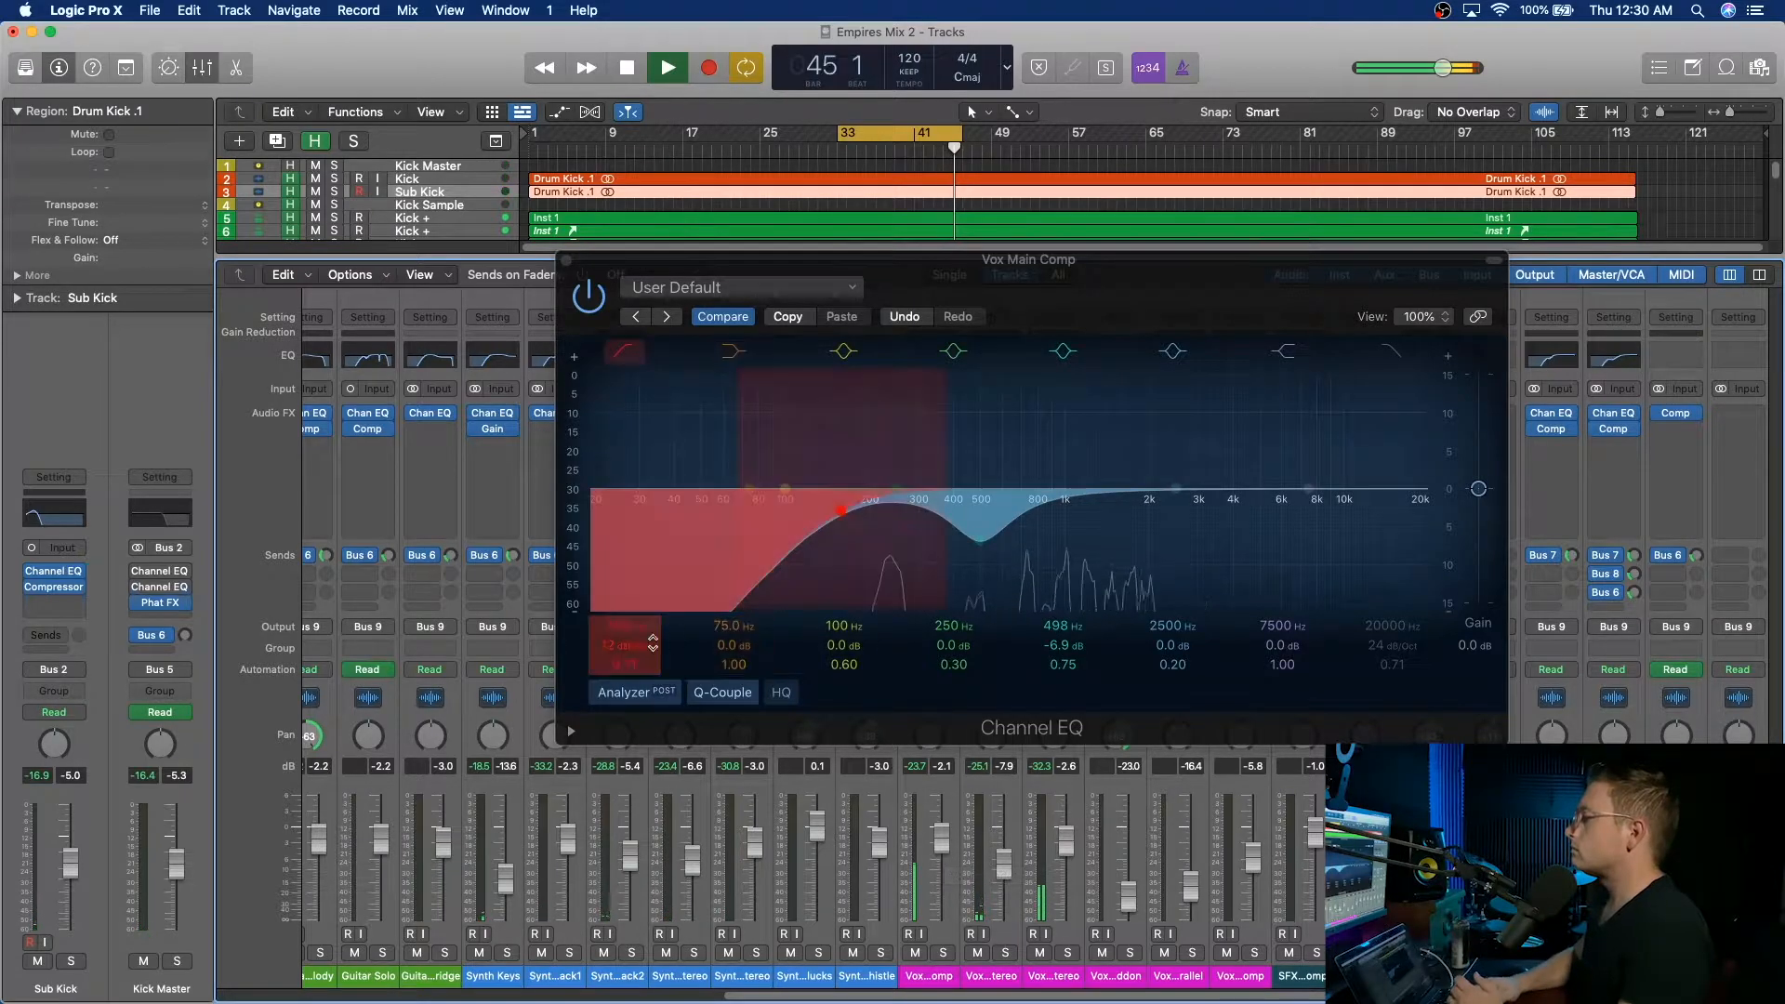
pyautogui.moveTo(623, 625); pyautogui.dragTo(623, 618)
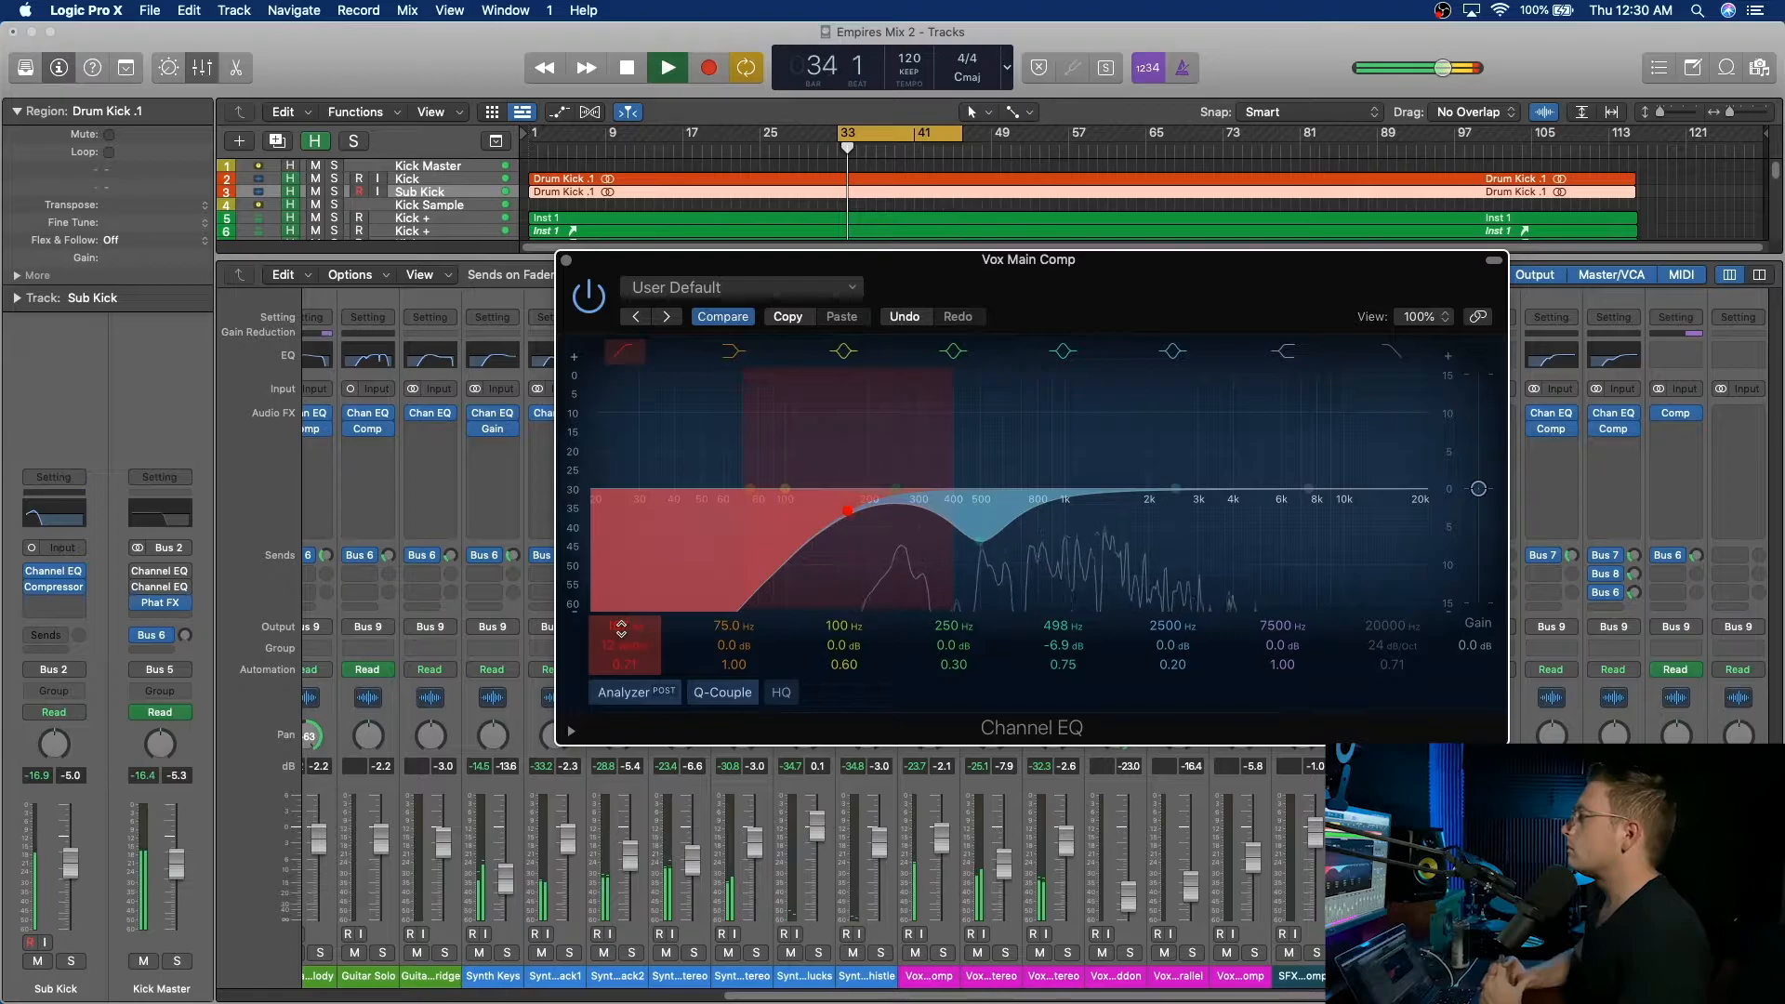
pyautogui.moveTo(625, 626); pyautogui.dragTo(624, 624)
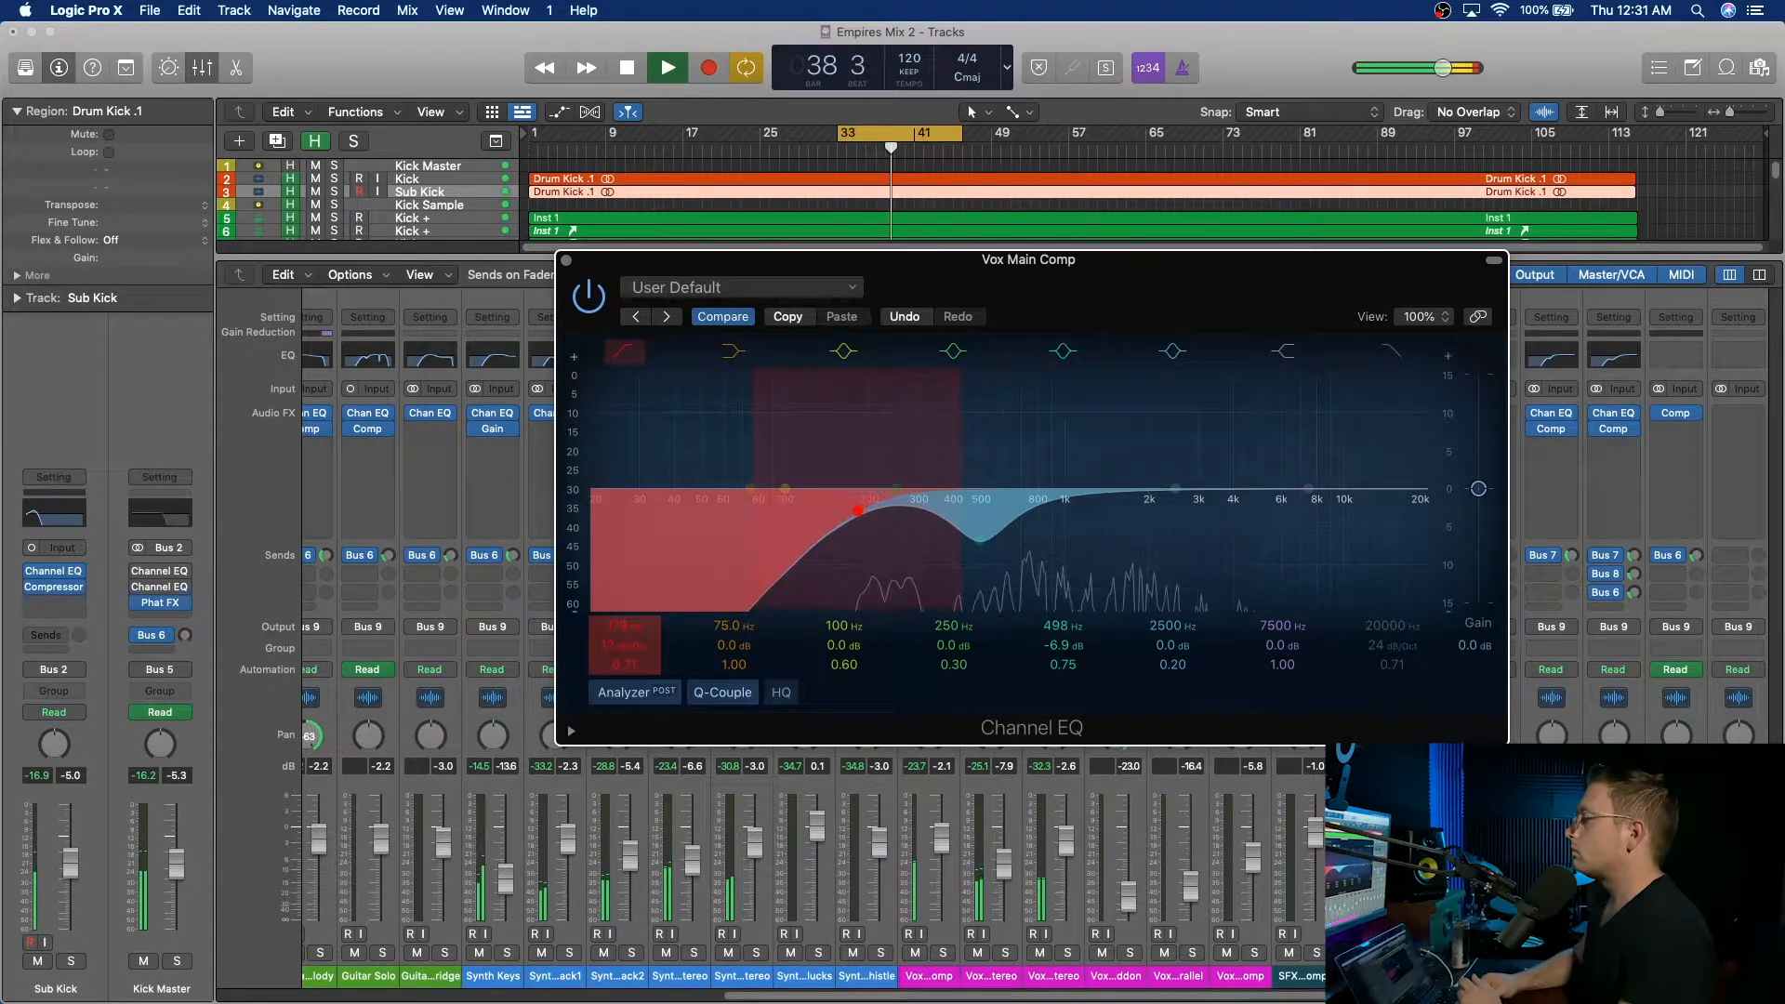
pyautogui.click(567, 260)
pyautogui.press('space')
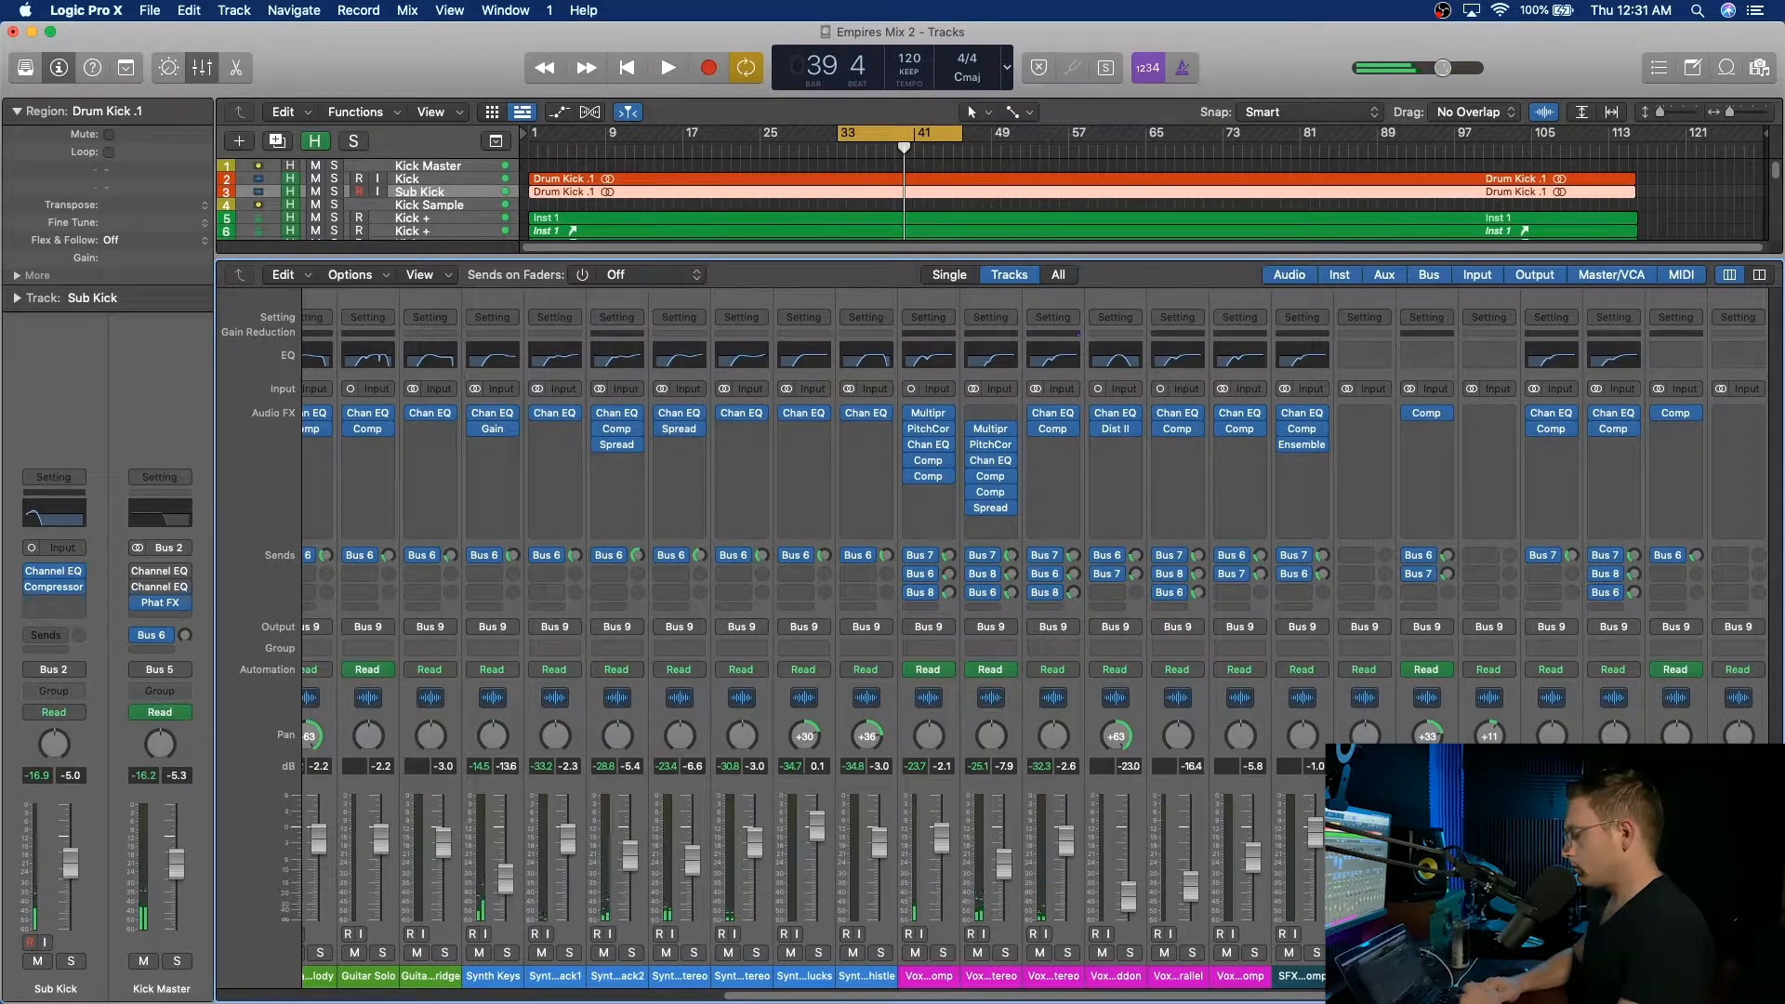
# Open the Multipressor on Vox Main Comp and raise its crossover between bands 1 and 4 to 7000 Hz.
pyautogui.press('super+Tab')
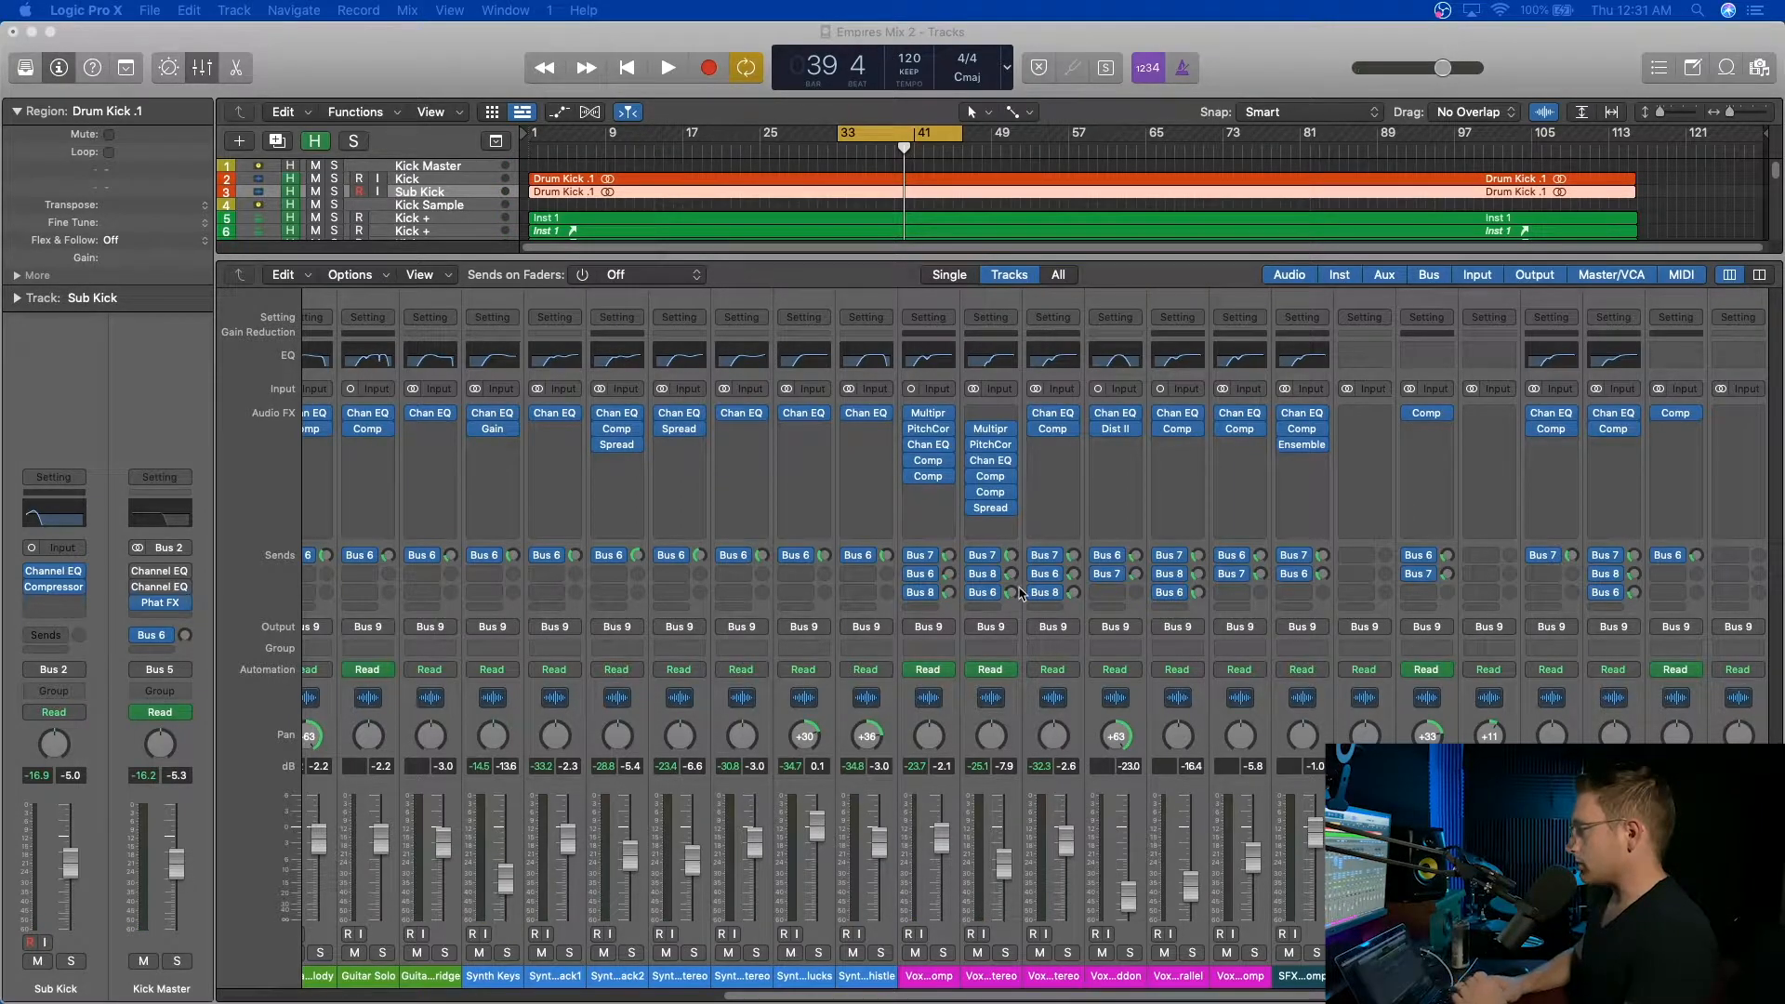
pyautogui.click(935, 413)
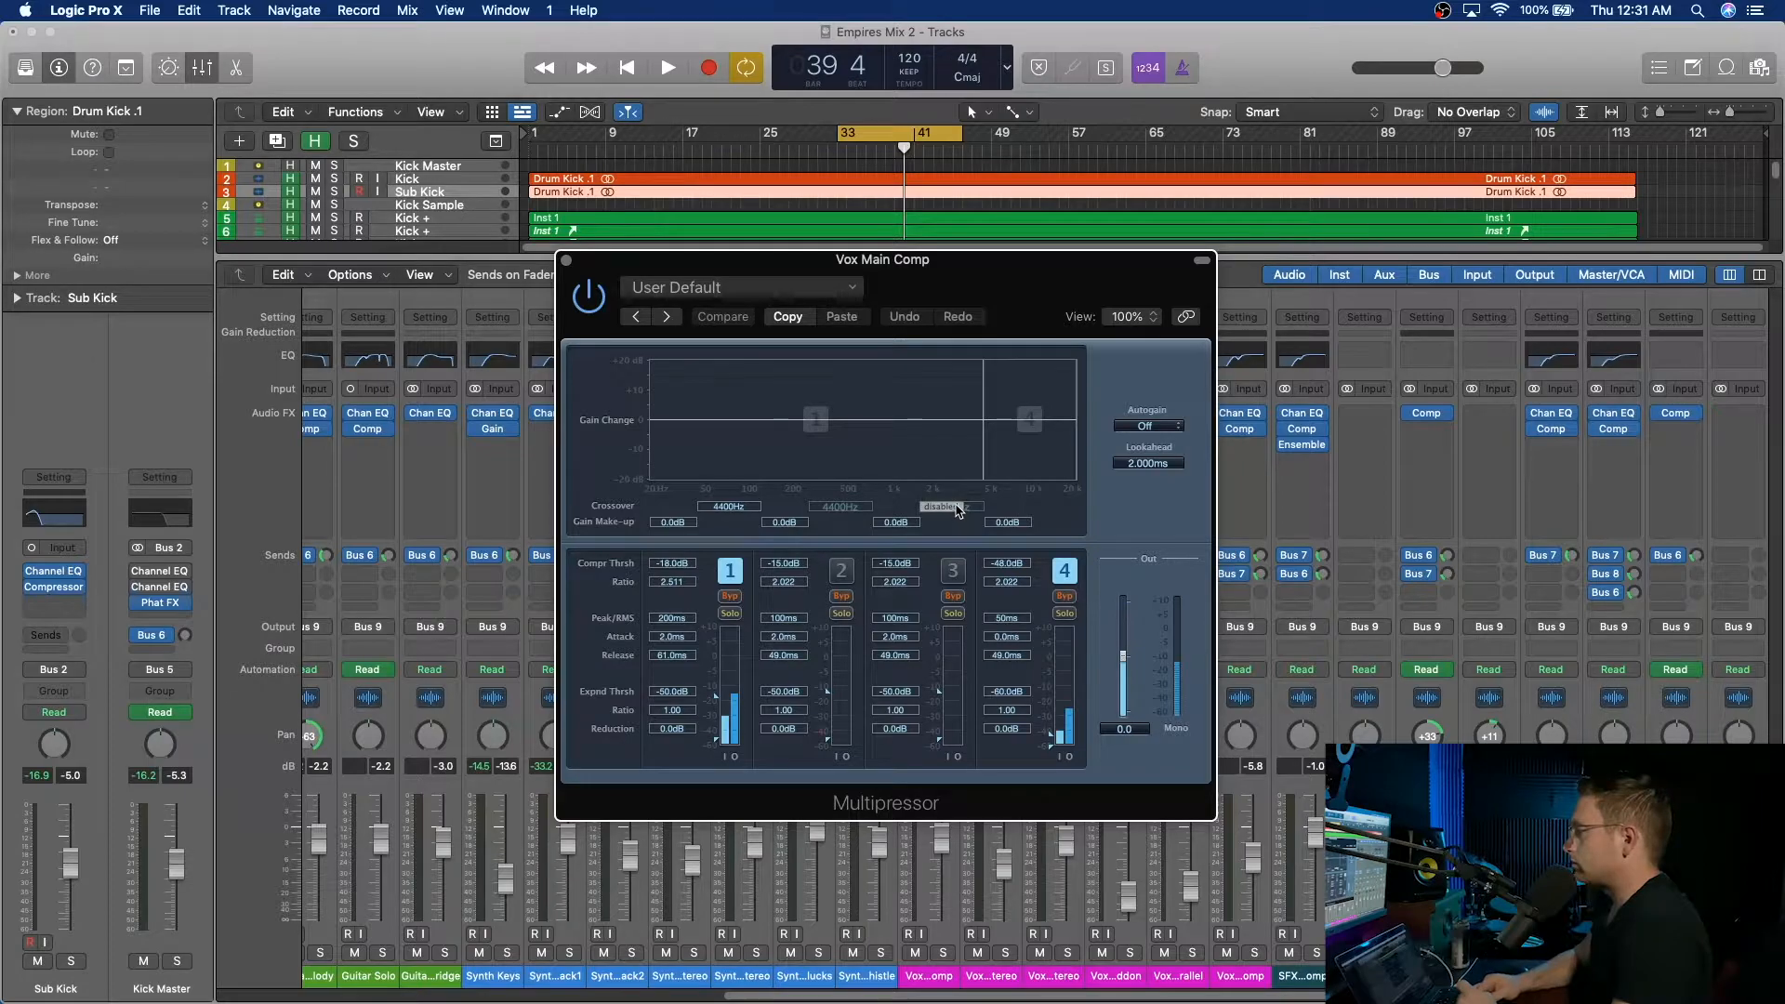
pyautogui.click(983, 424)
pyautogui.moveTo(984, 424); pyautogui.dragTo(997, 419)
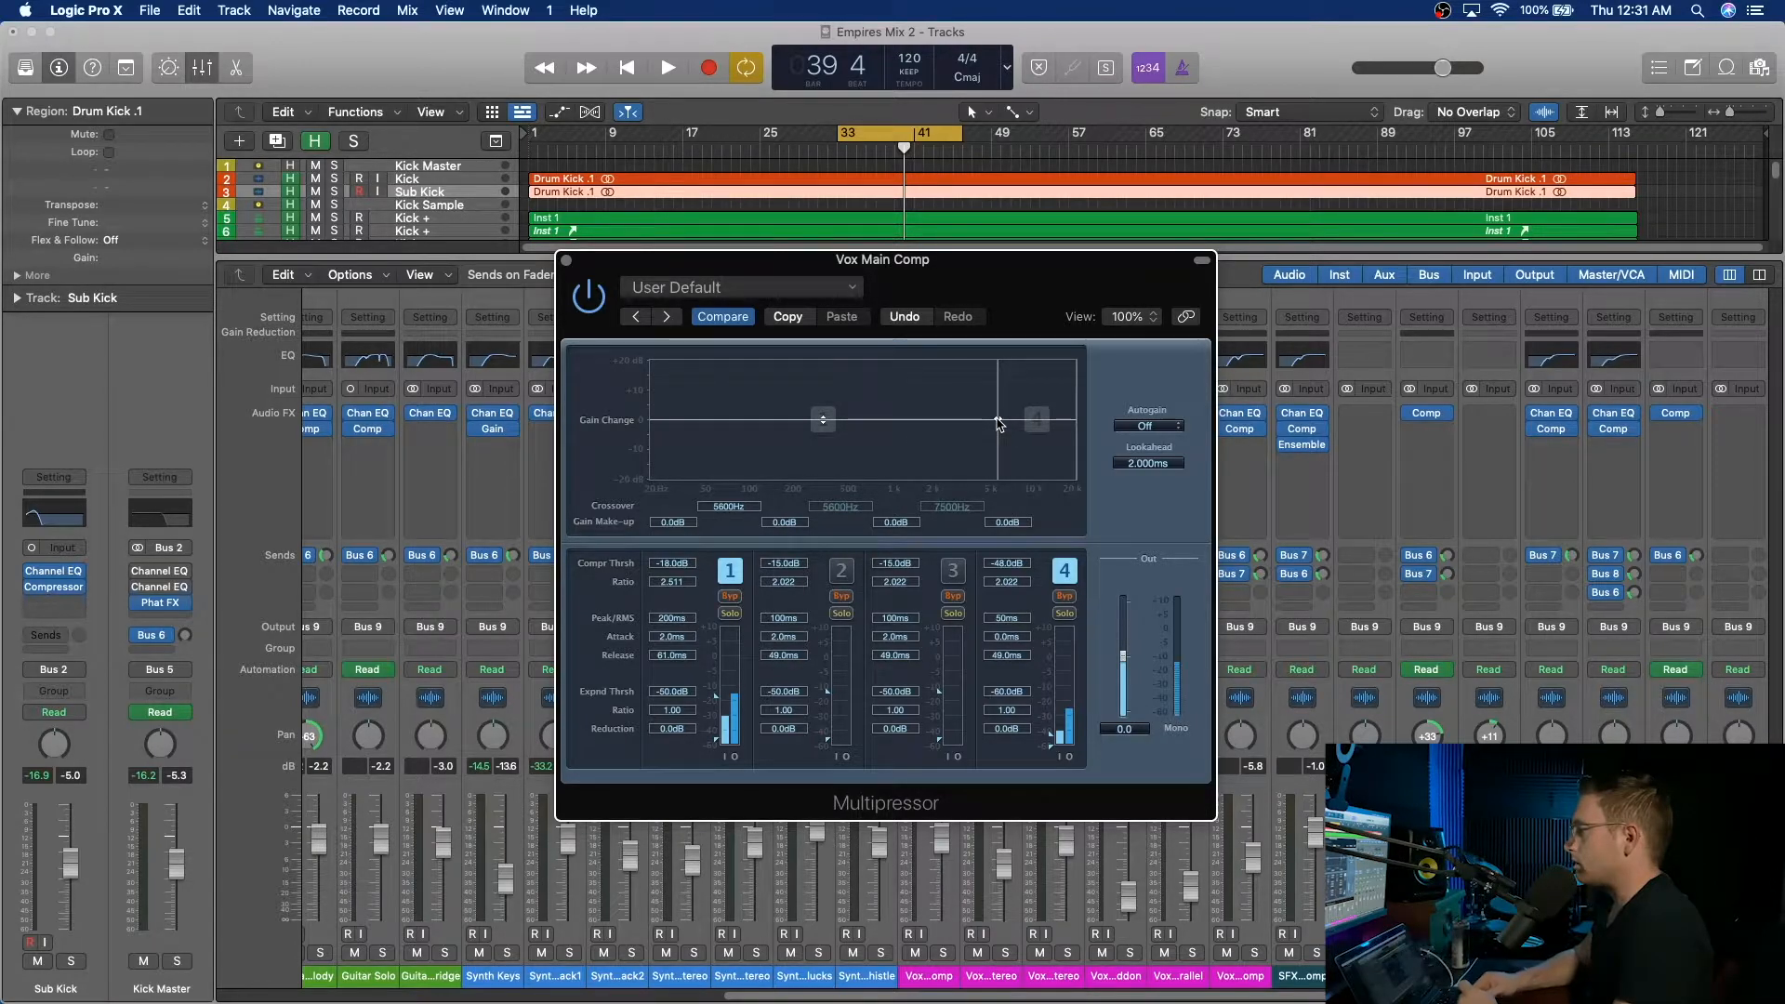
pyautogui.moveTo(999, 423); pyautogui.dragTo(1004, 424)
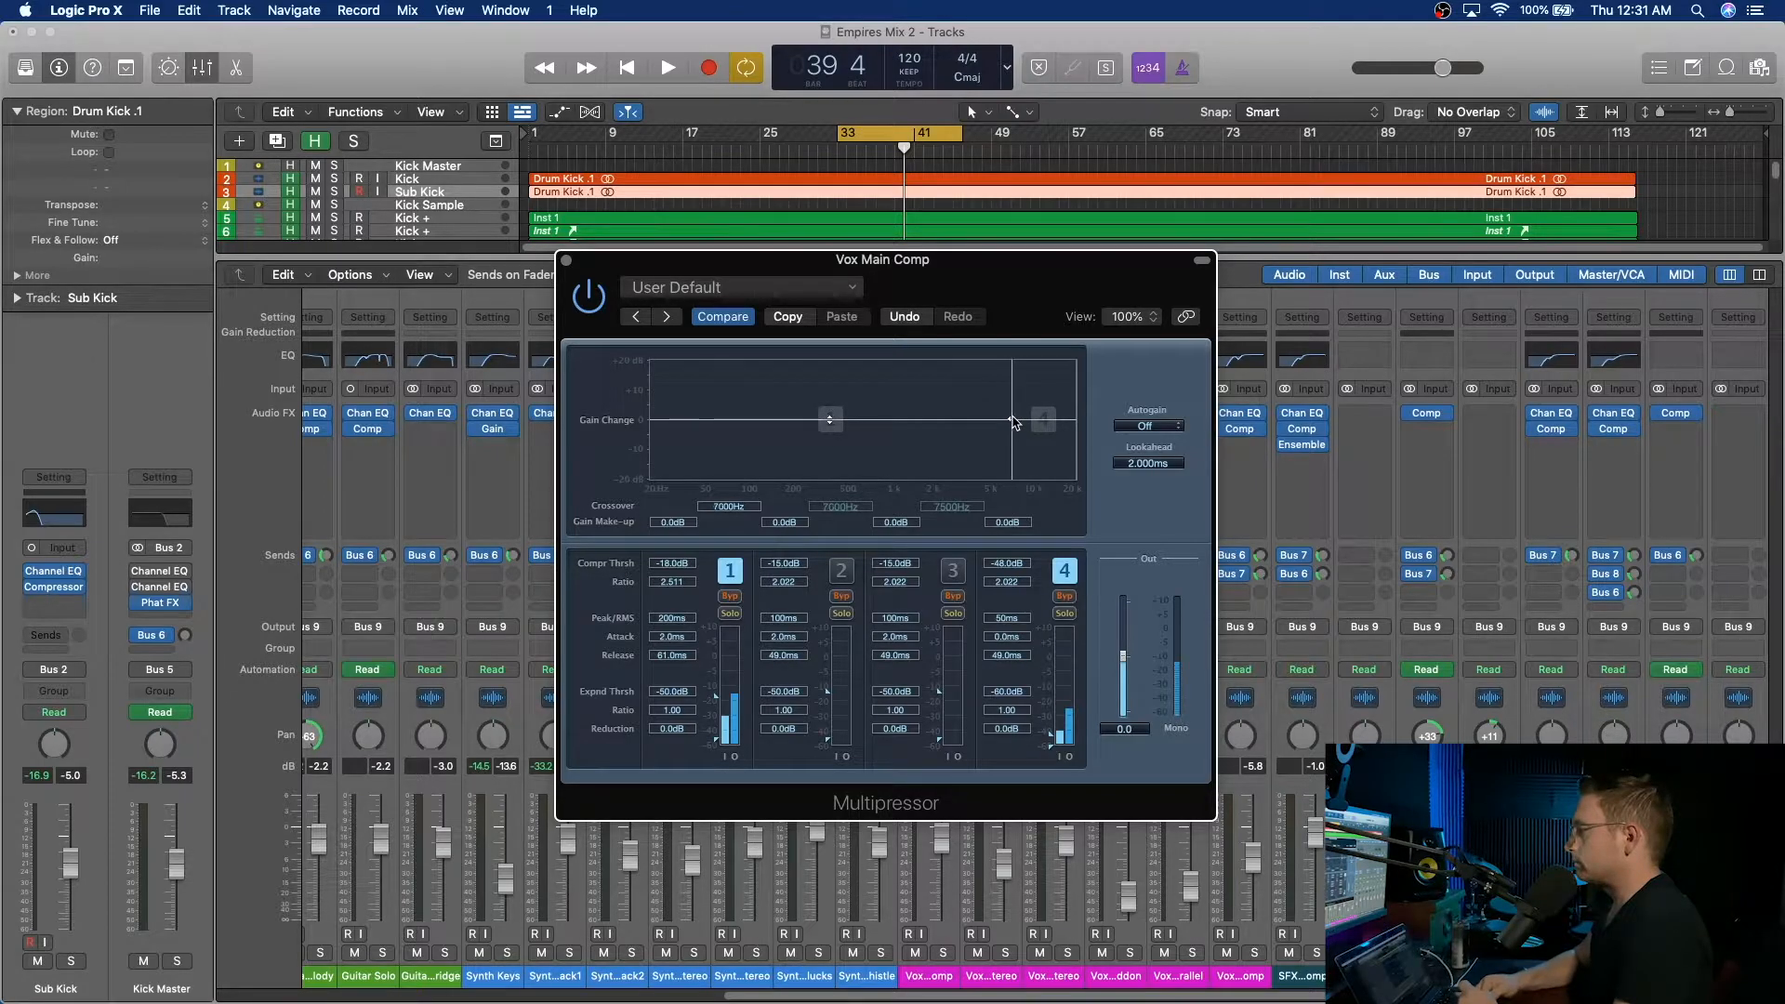
# During playback, try Multipressor crossovers up to 8400 Hz, settle on 5900 Hz and close the plug-in.
pyautogui.press('space')
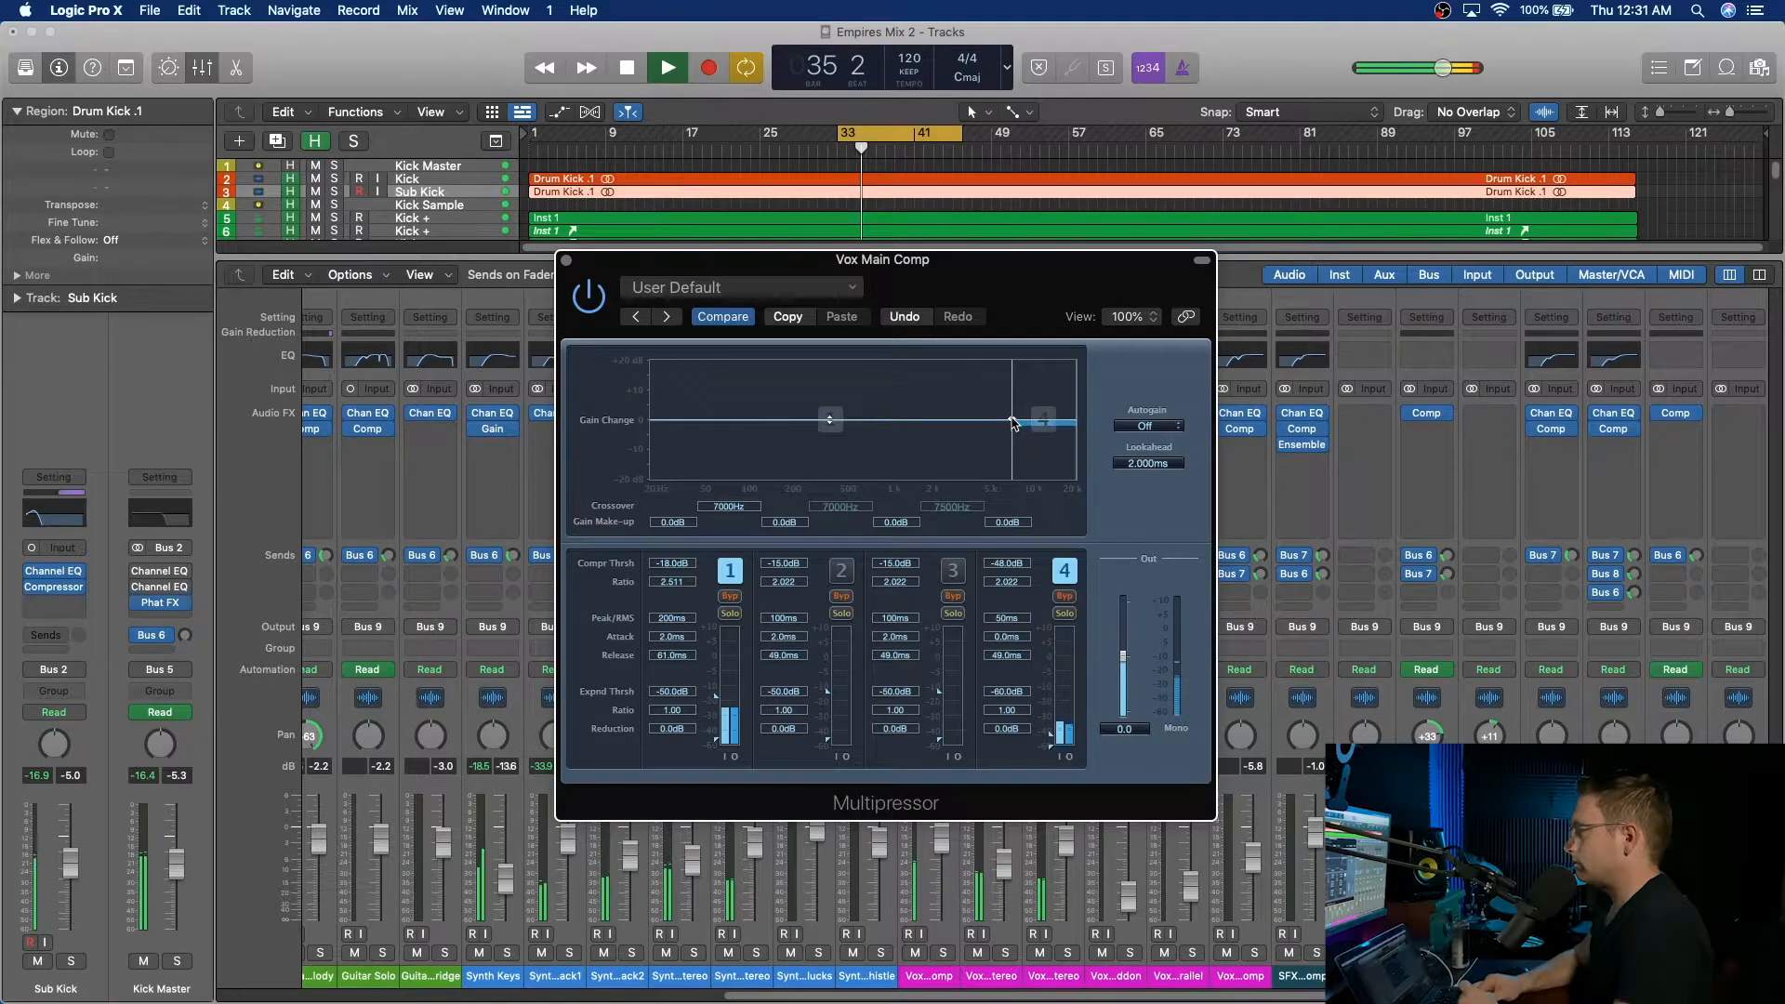
pyautogui.moveTo(1014, 423); pyautogui.dragTo(1018, 423)
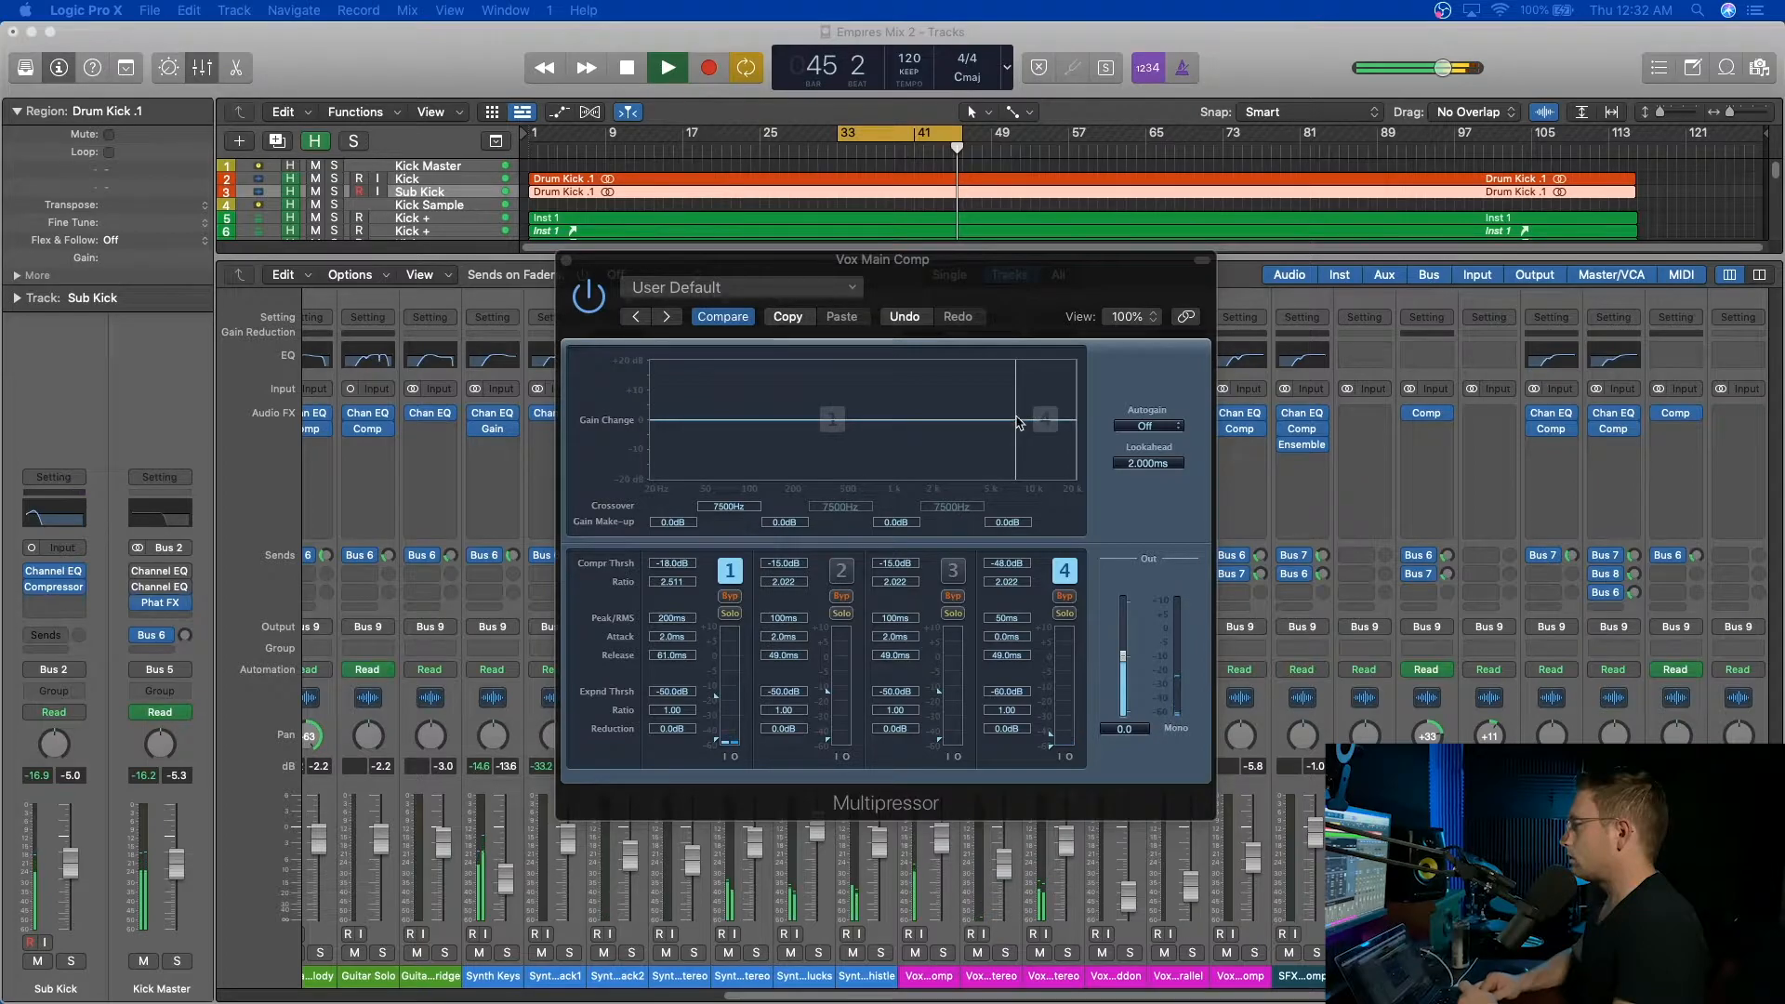
pyautogui.moveTo(1016, 427); pyautogui.dragTo(1027, 424)
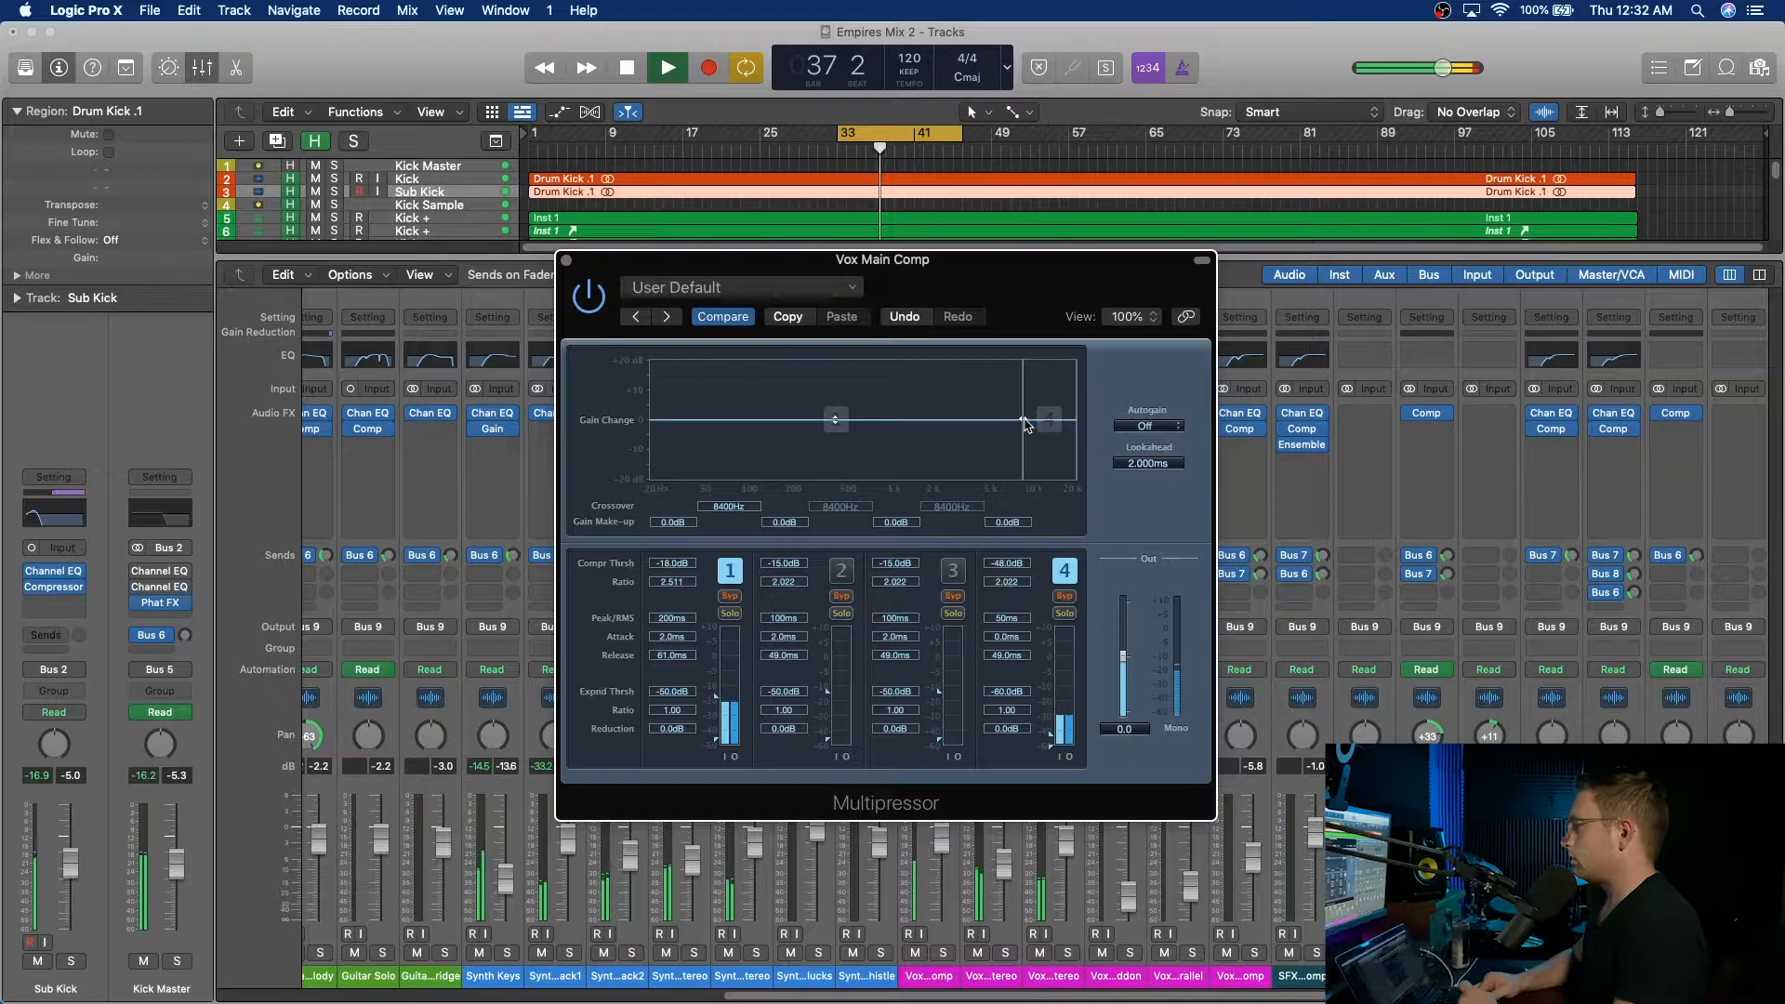
pyautogui.moveTo(1024, 425); pyautogui.dragTo(1021, 425)
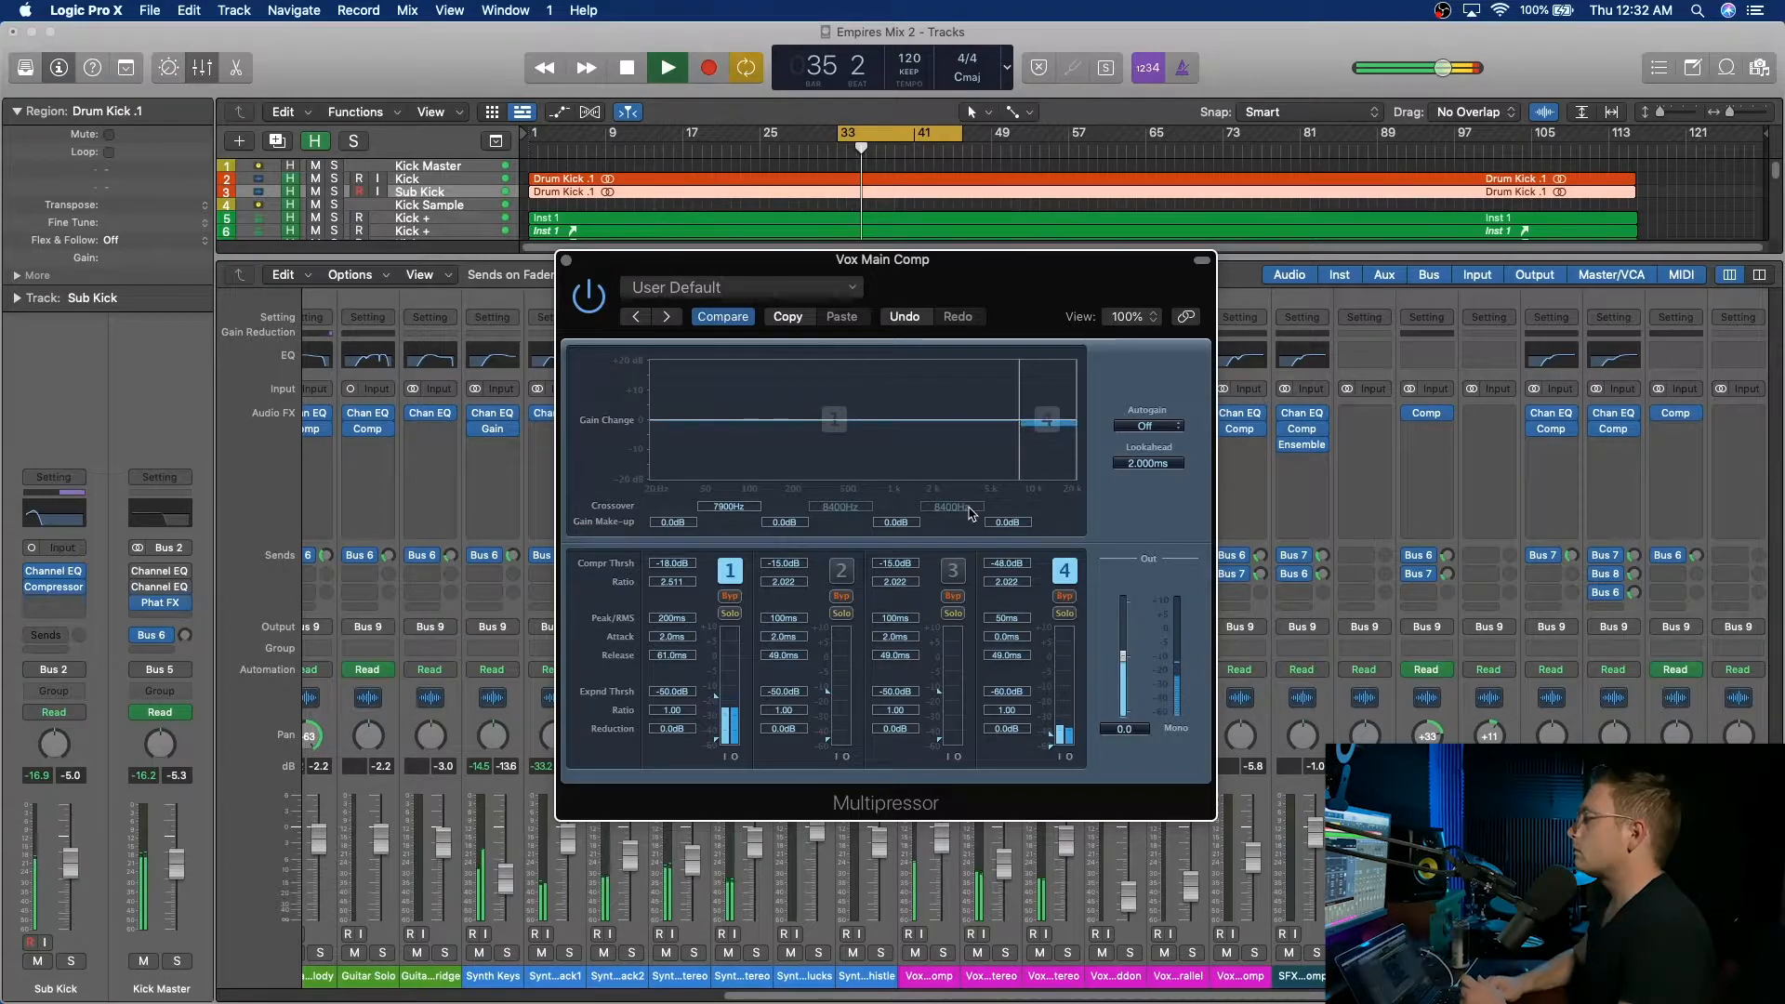
pyautogui.moveTo(1020, 427); pyautogui.dragTo(1005, 425)
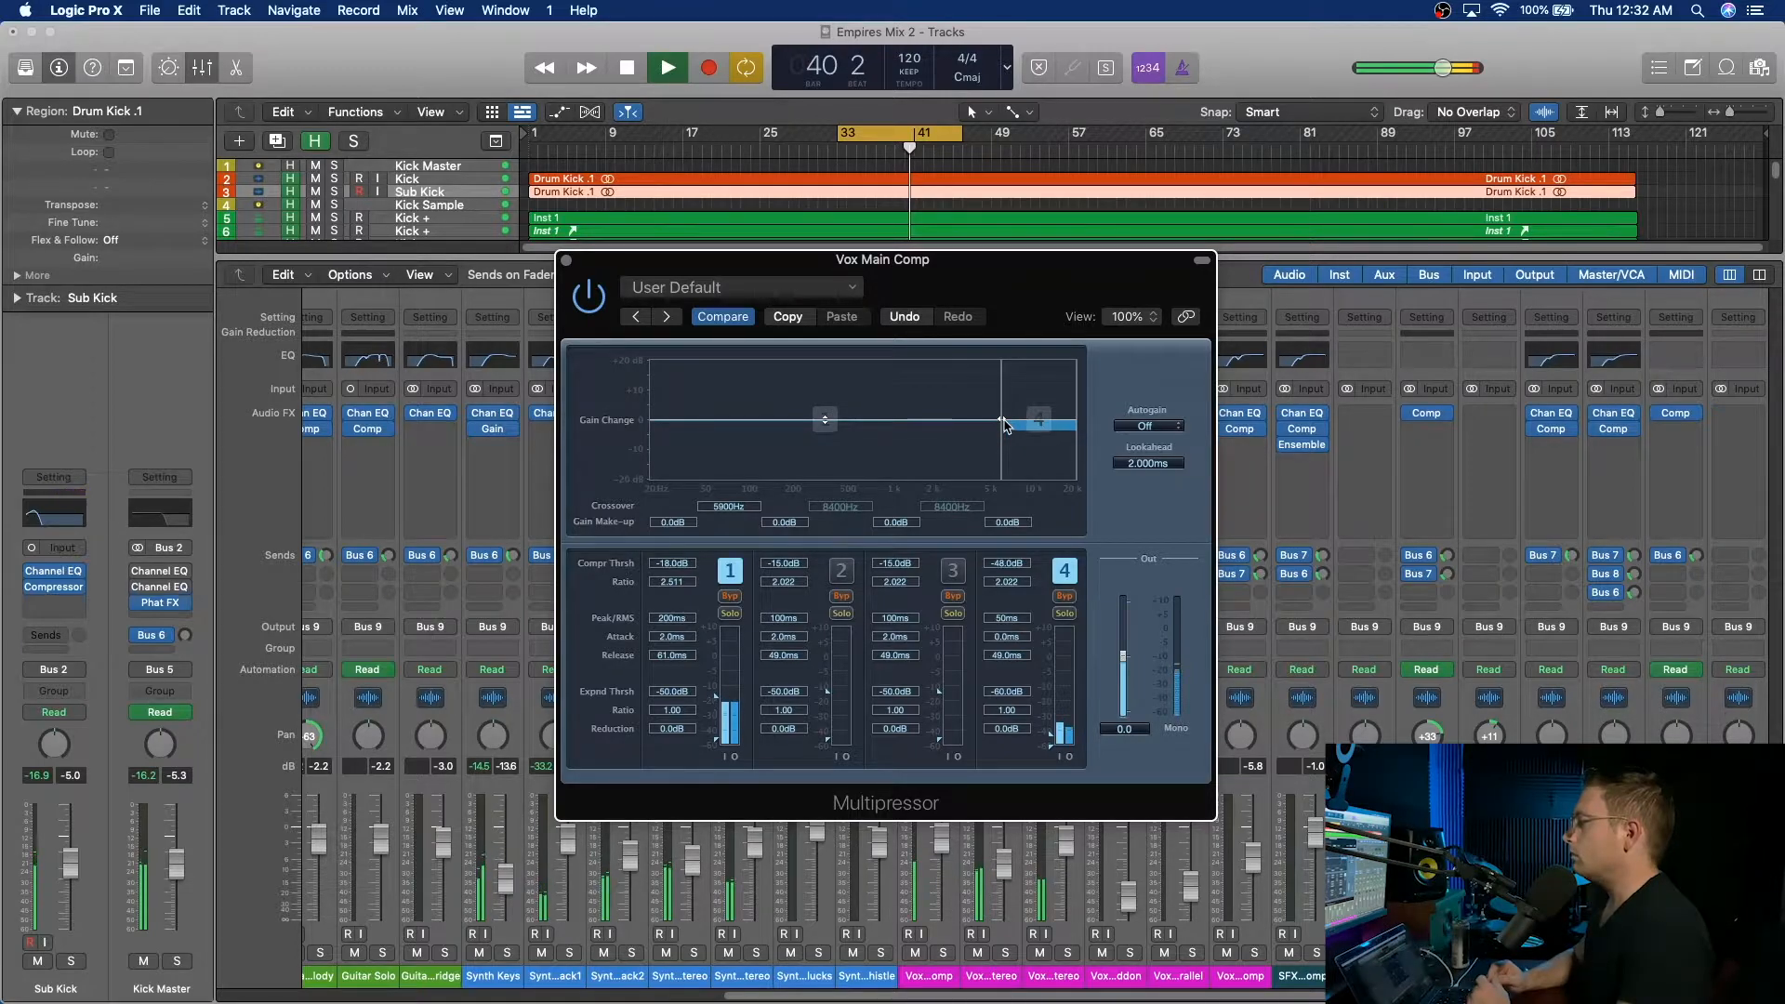
pyautogui.moveTo(1007, 425); pyautogui.dragTo(1008, 425)
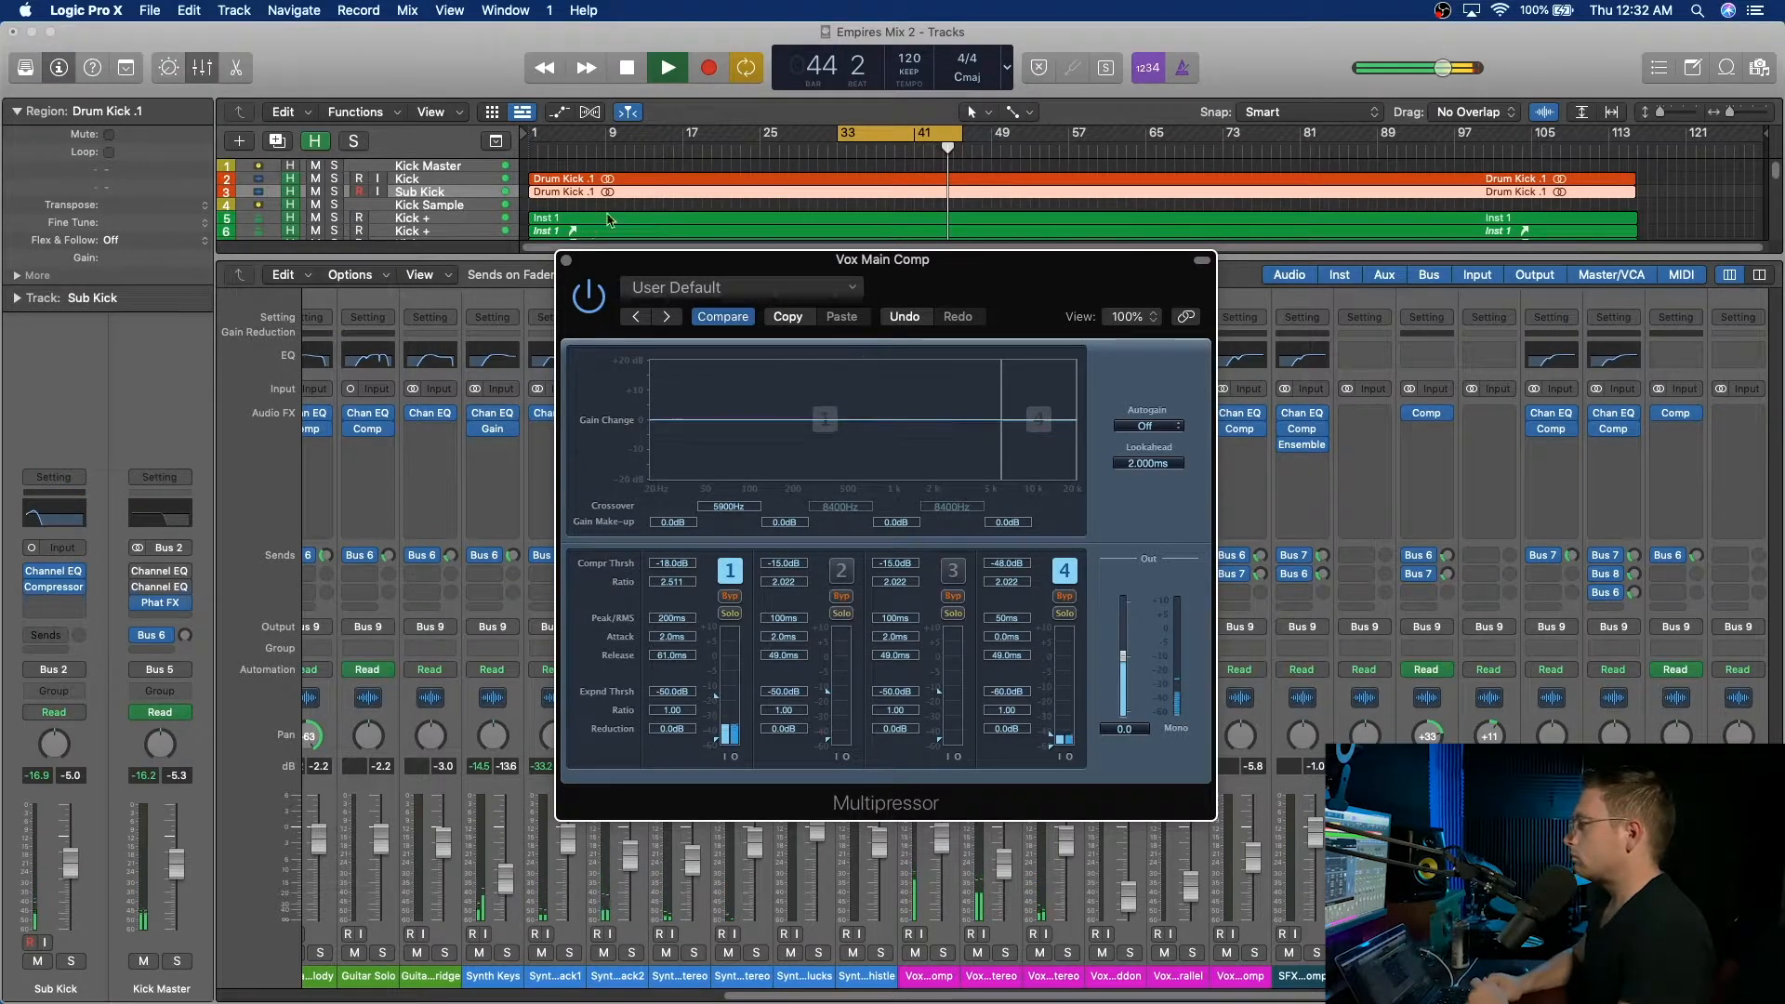
pyautogui.click(566, 261)
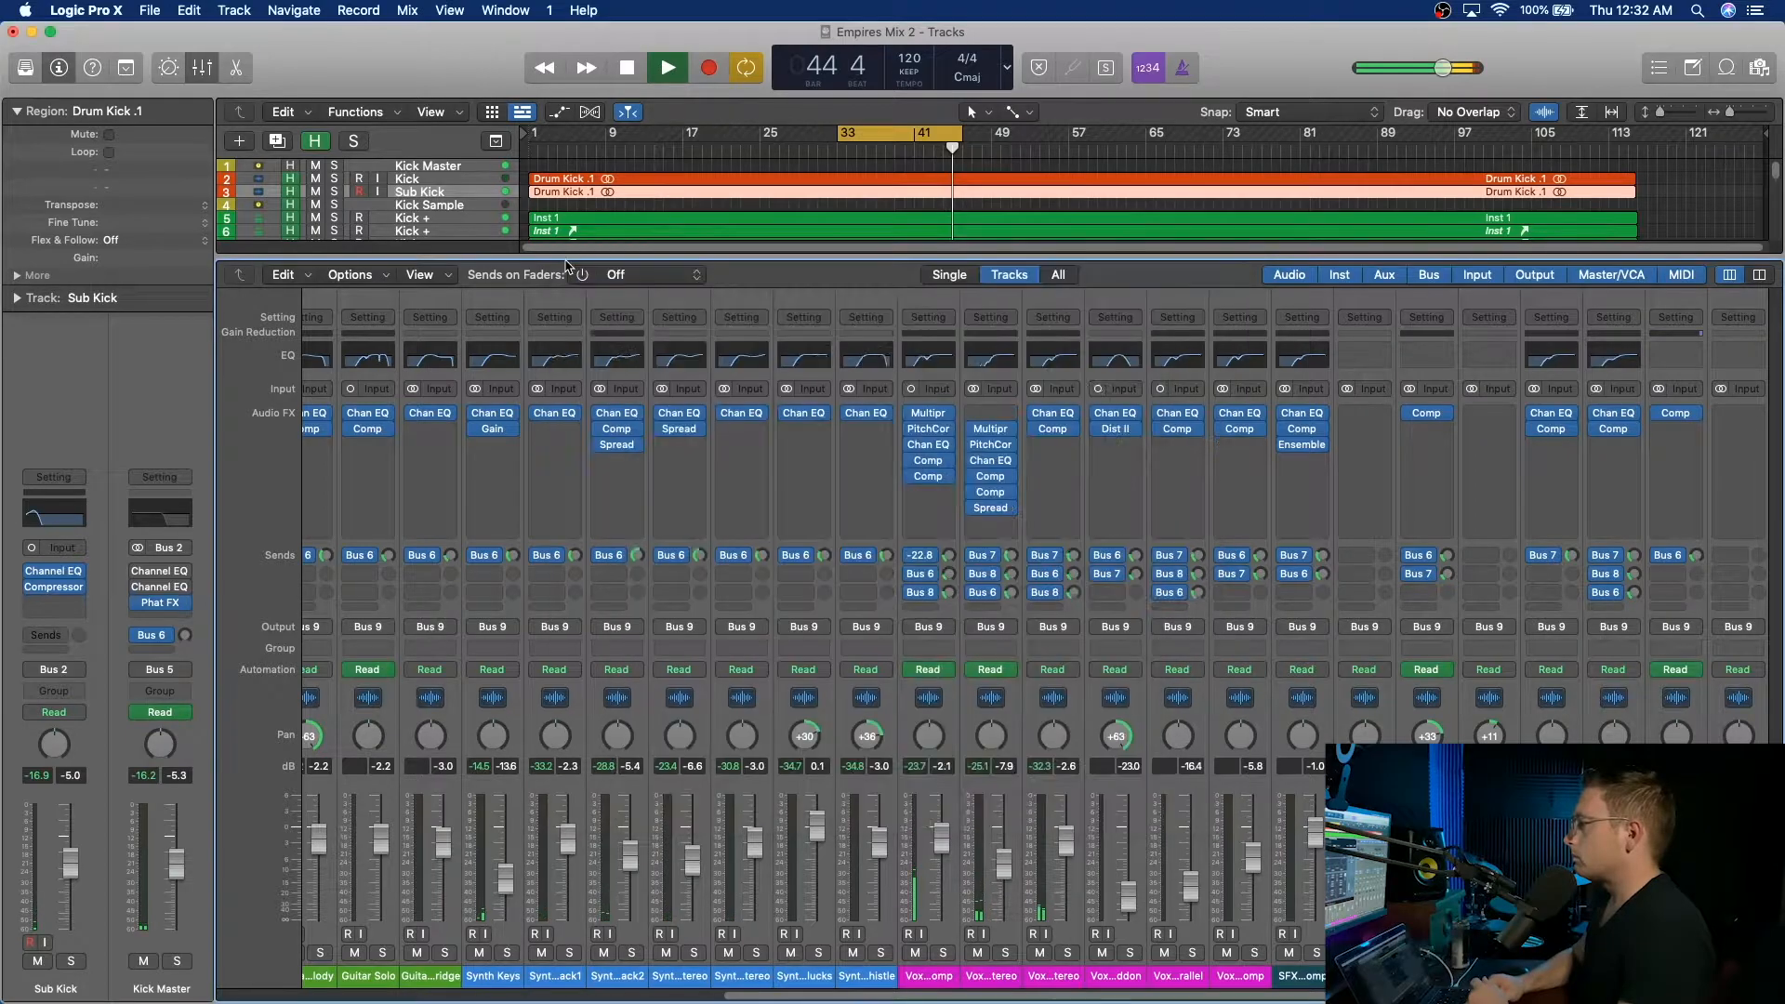
# Review the Vox Main Comp Channel EQ curve, stop playback and close the EQ.
pyautogui.click(932, 445)
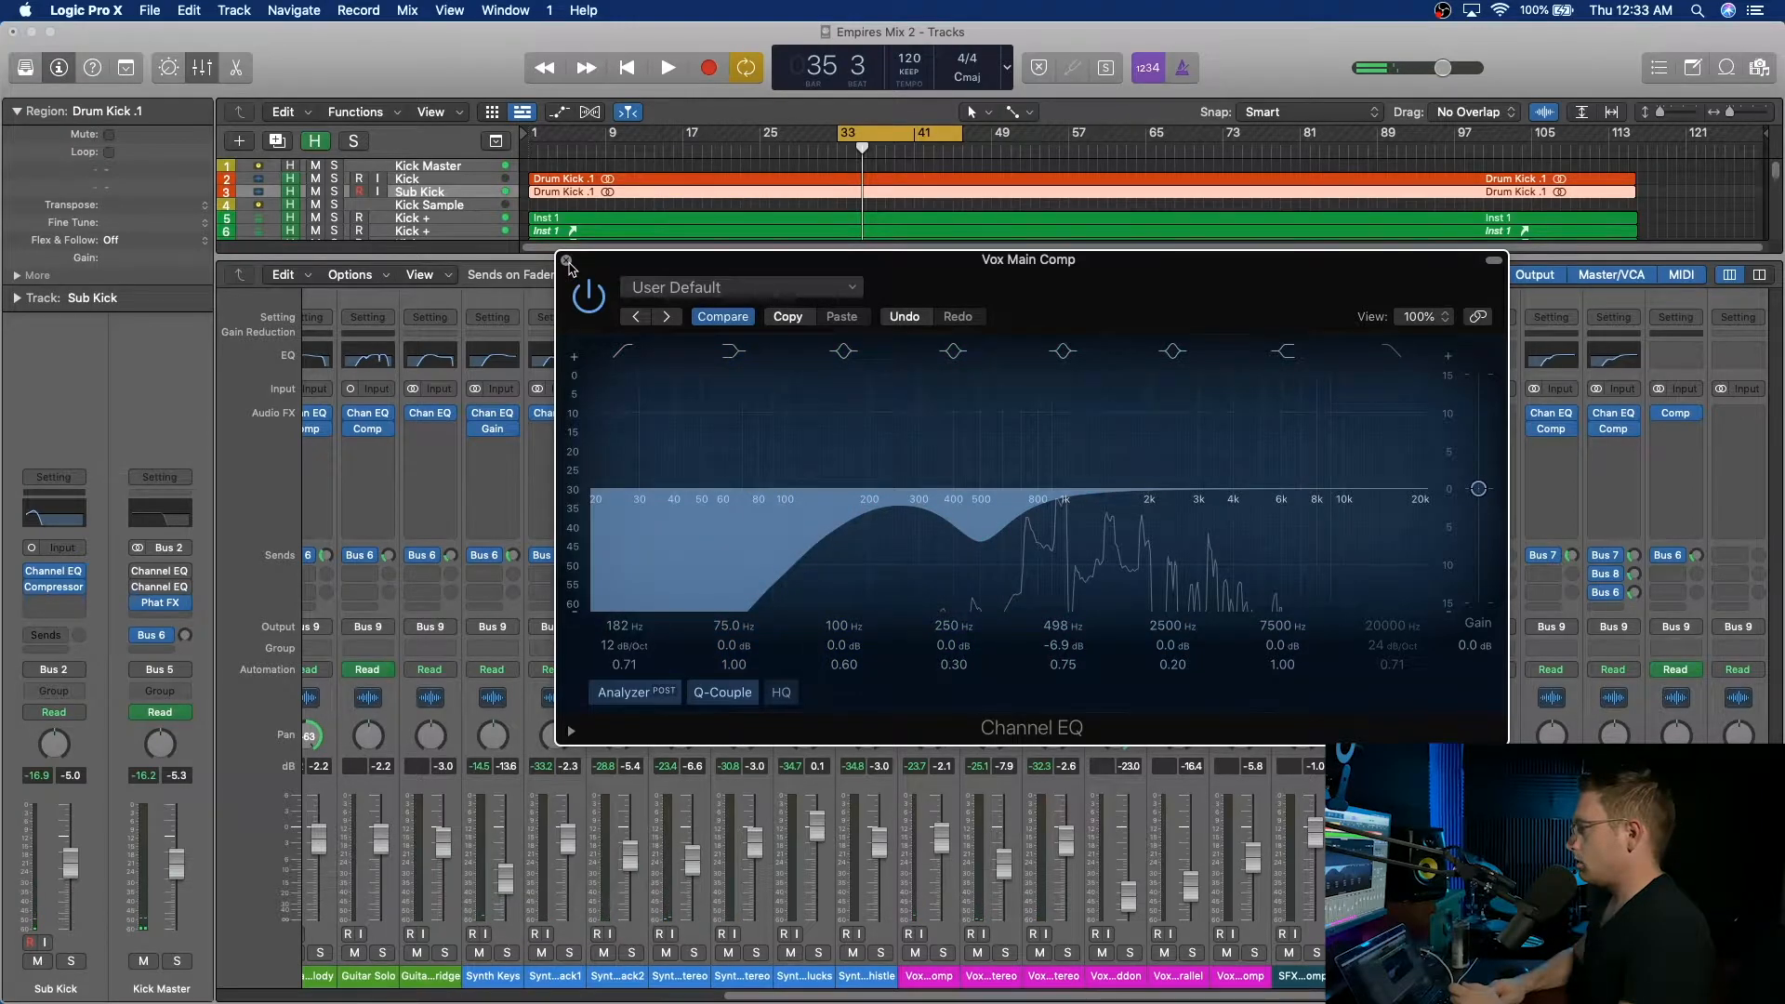
pyautogui.click(567, 262)
pyautogui.click(937, 491)
pyautogui.moveTo(967, 650)
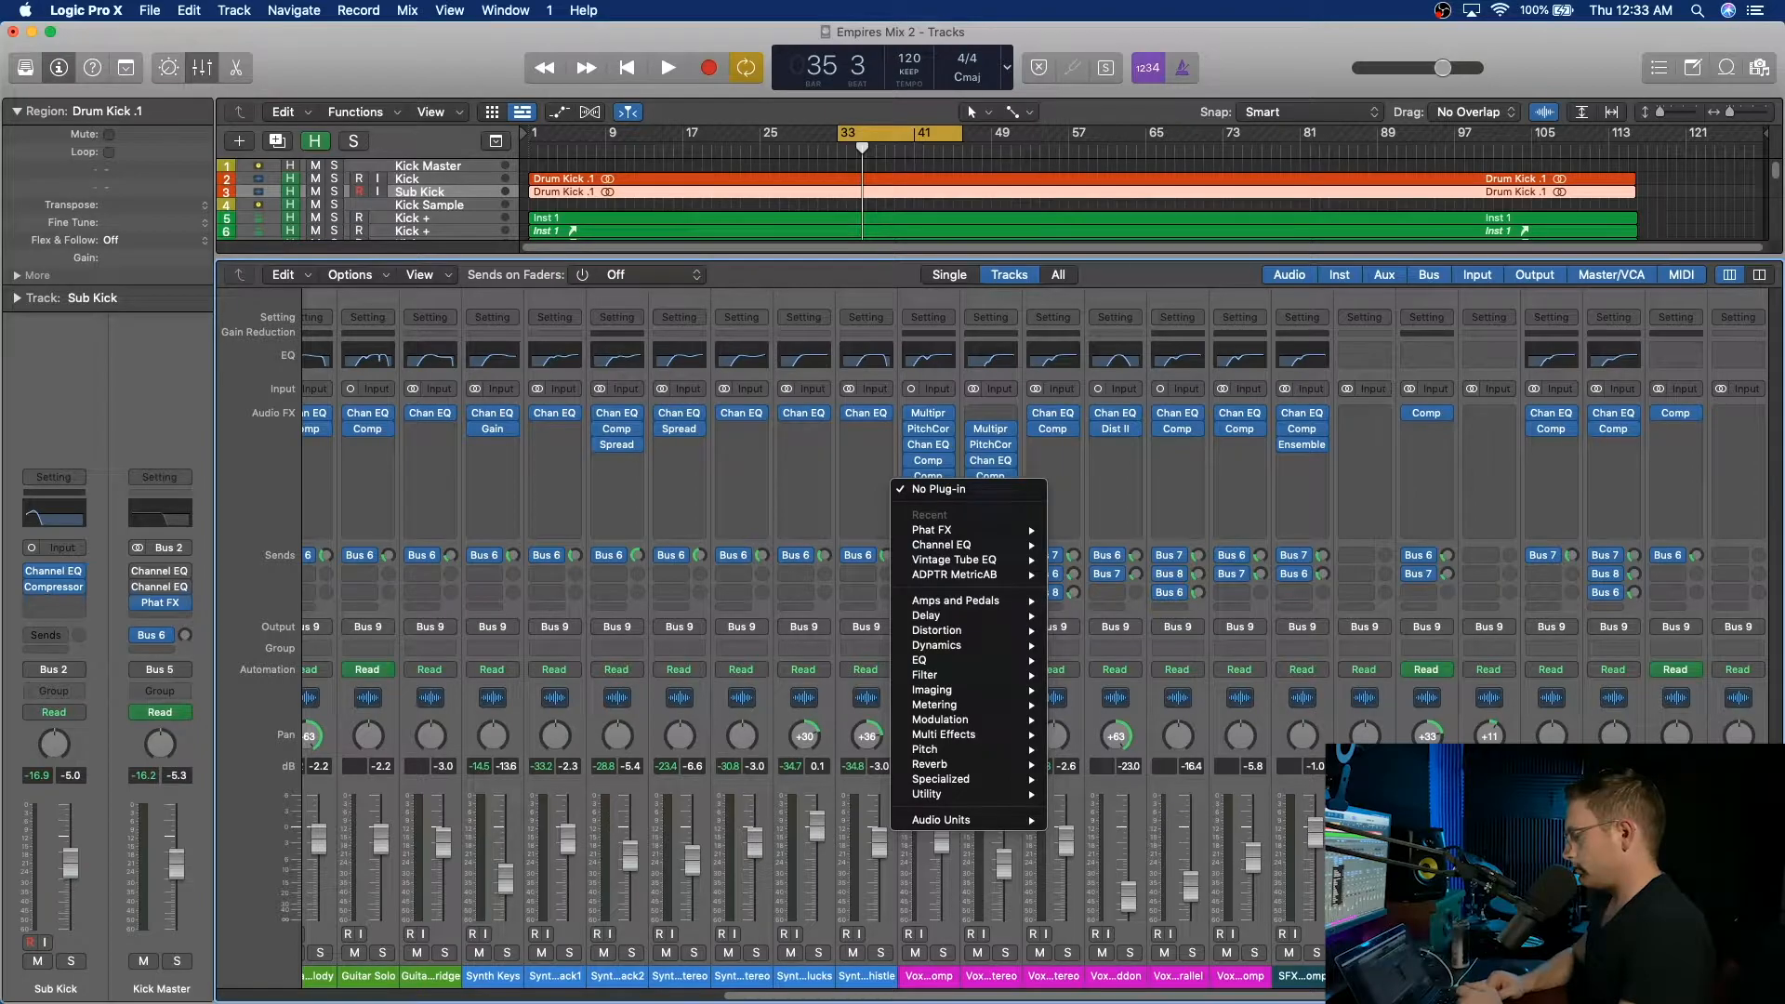
pyautogui.press('Escape')
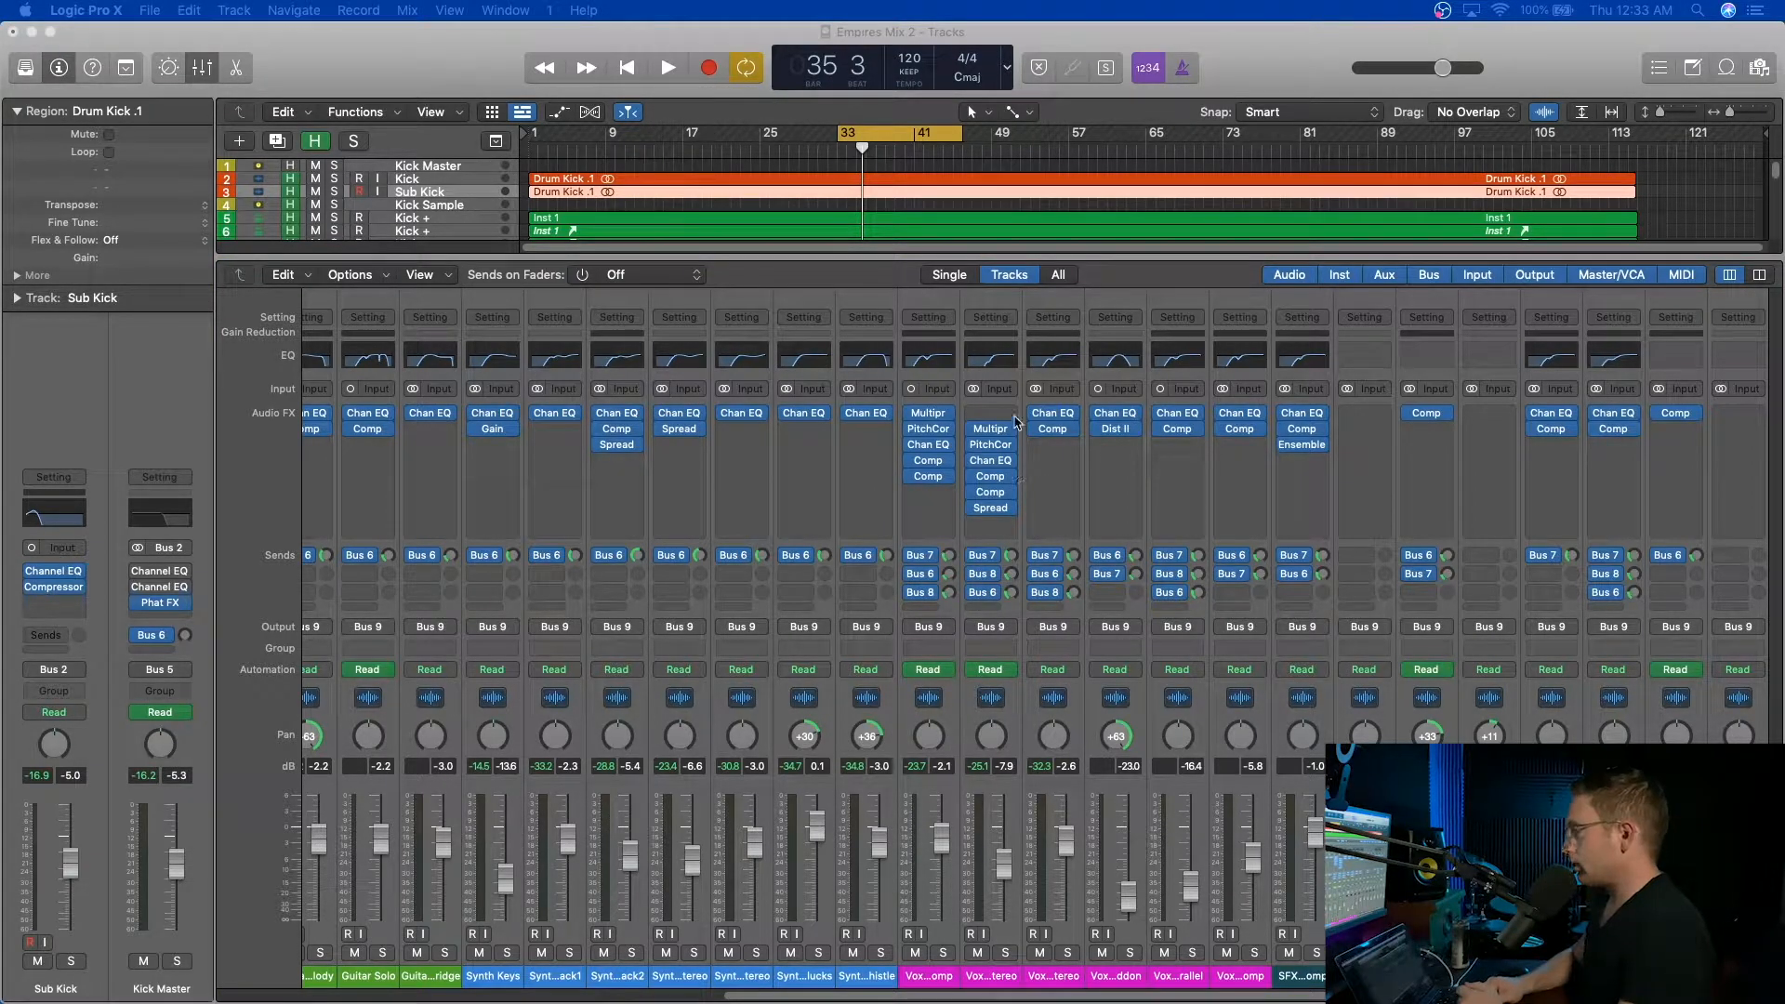
# Insert a mono DeEsser 2 in the free slot below the compressors on Vox Main Comp and position its window beside the channel.
pyautogui.click(942, 495)
pyautogui.click(941, 495)
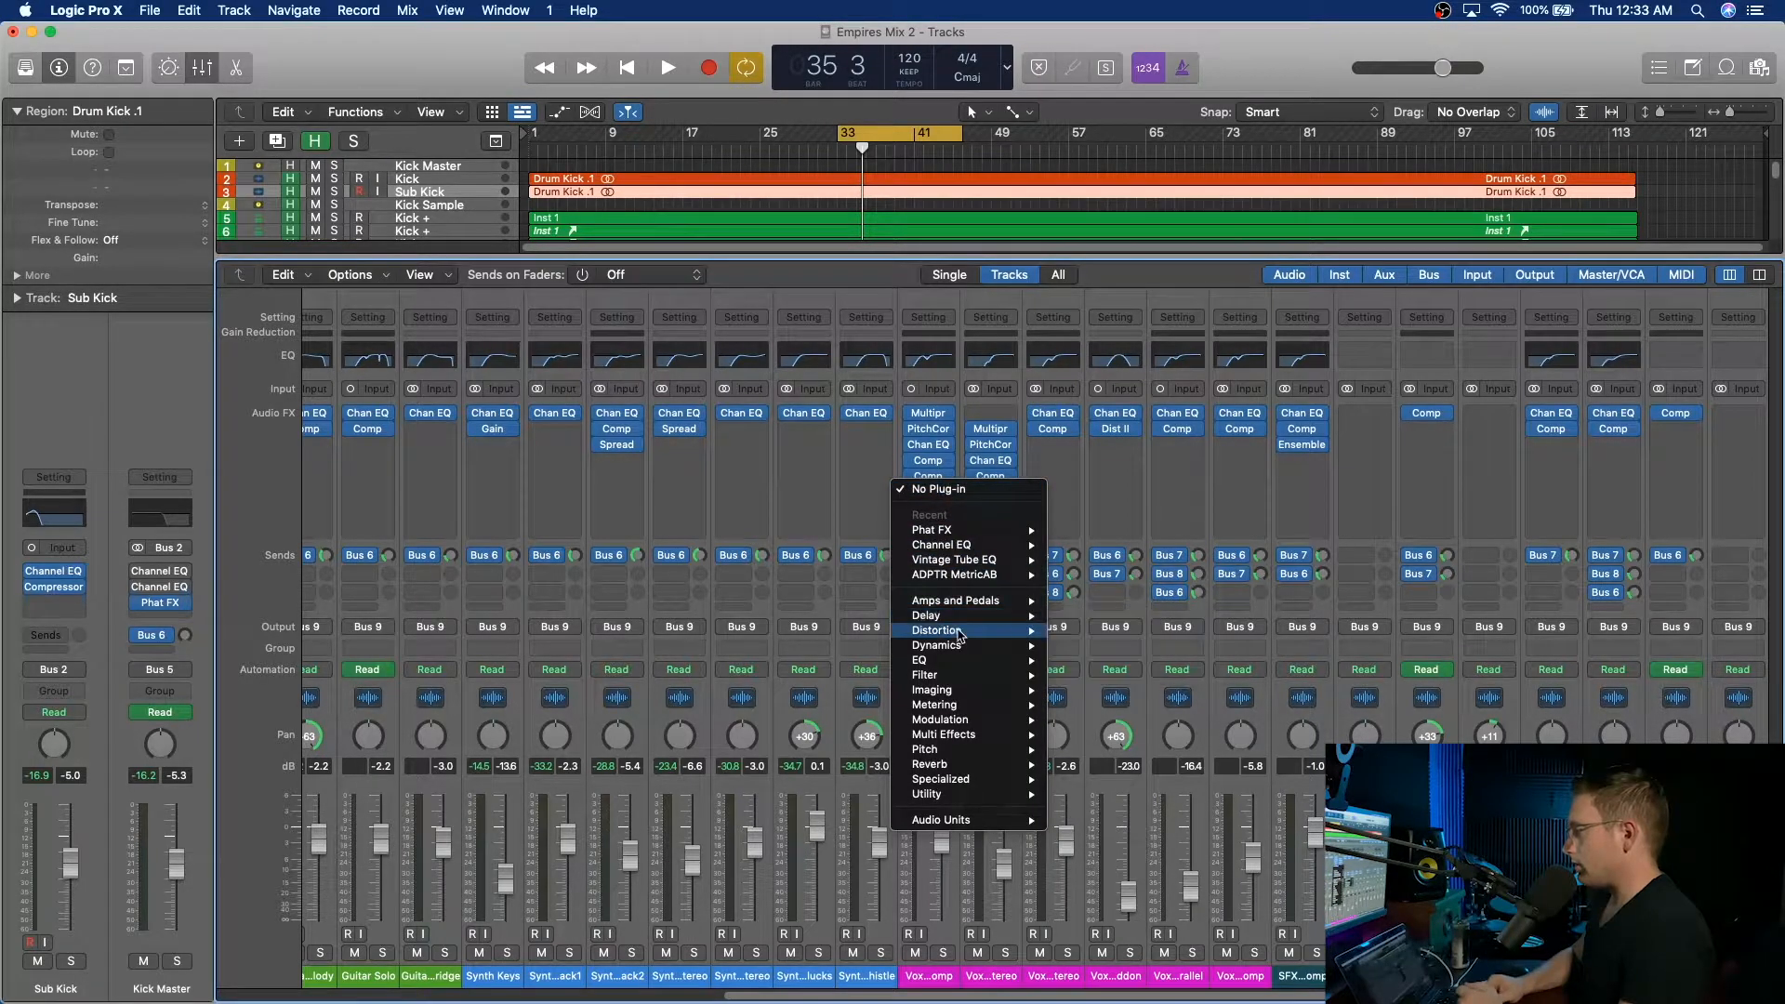
pyautogui.moveTo(1145, 681)
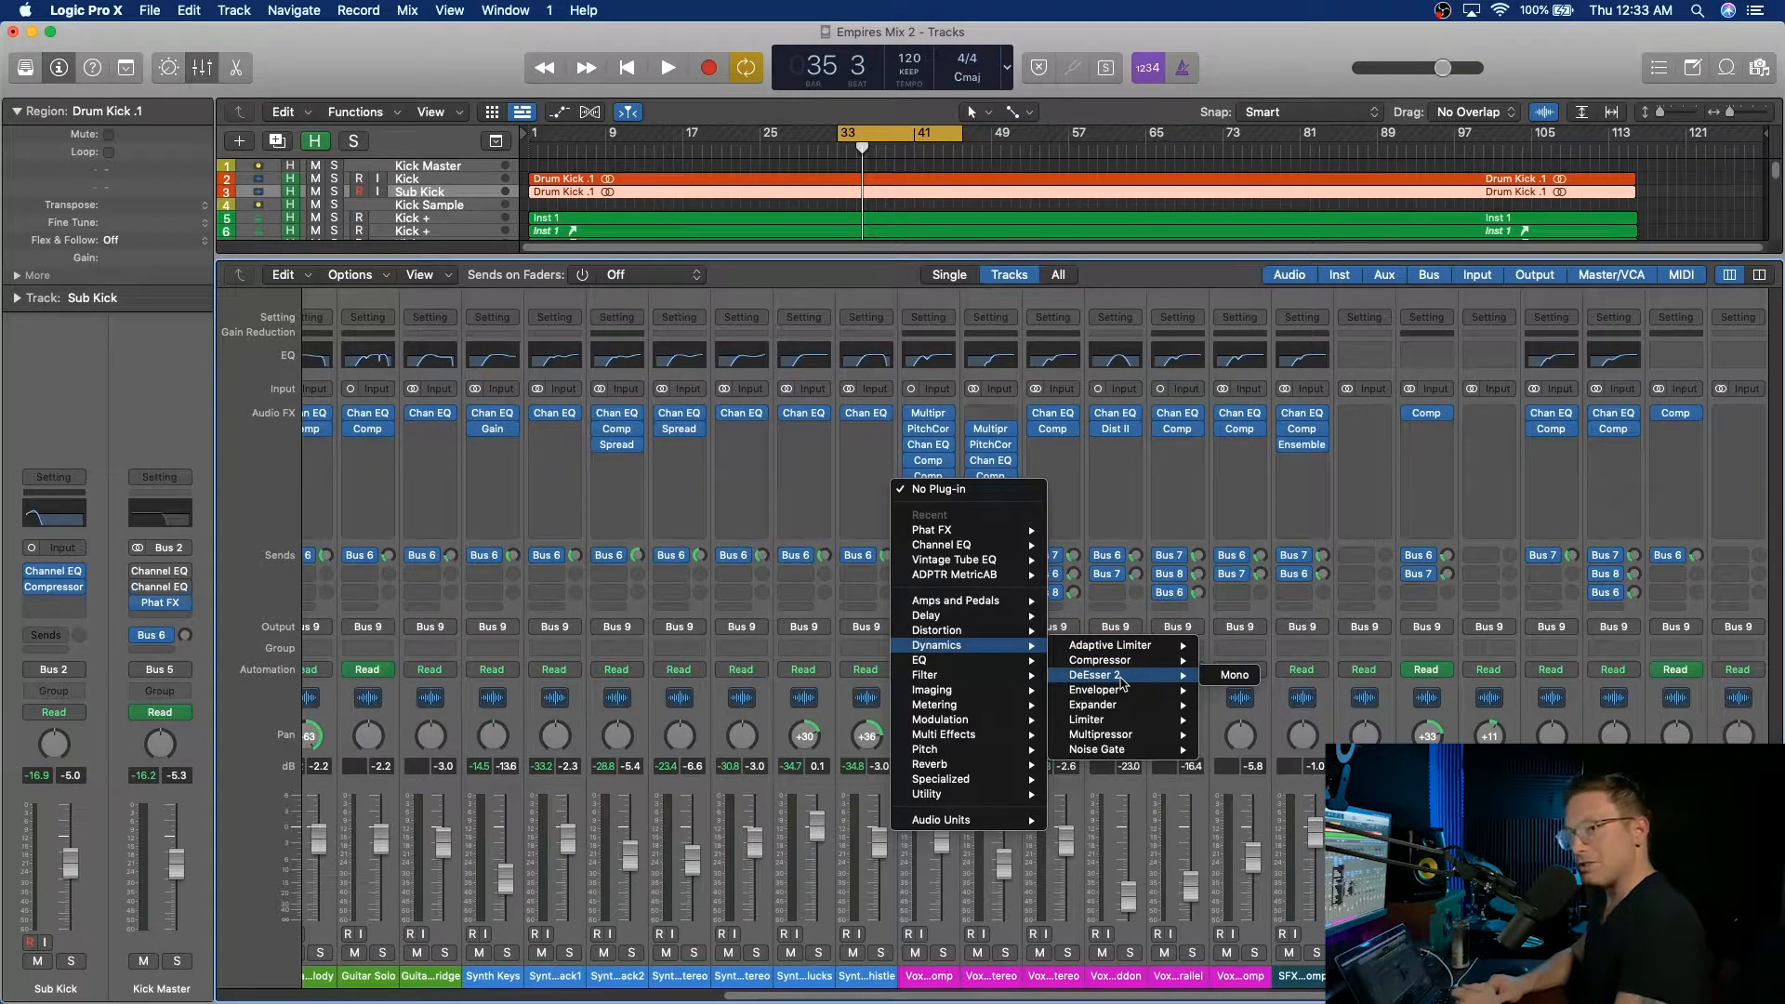
pyautogui.click(1235, 675)
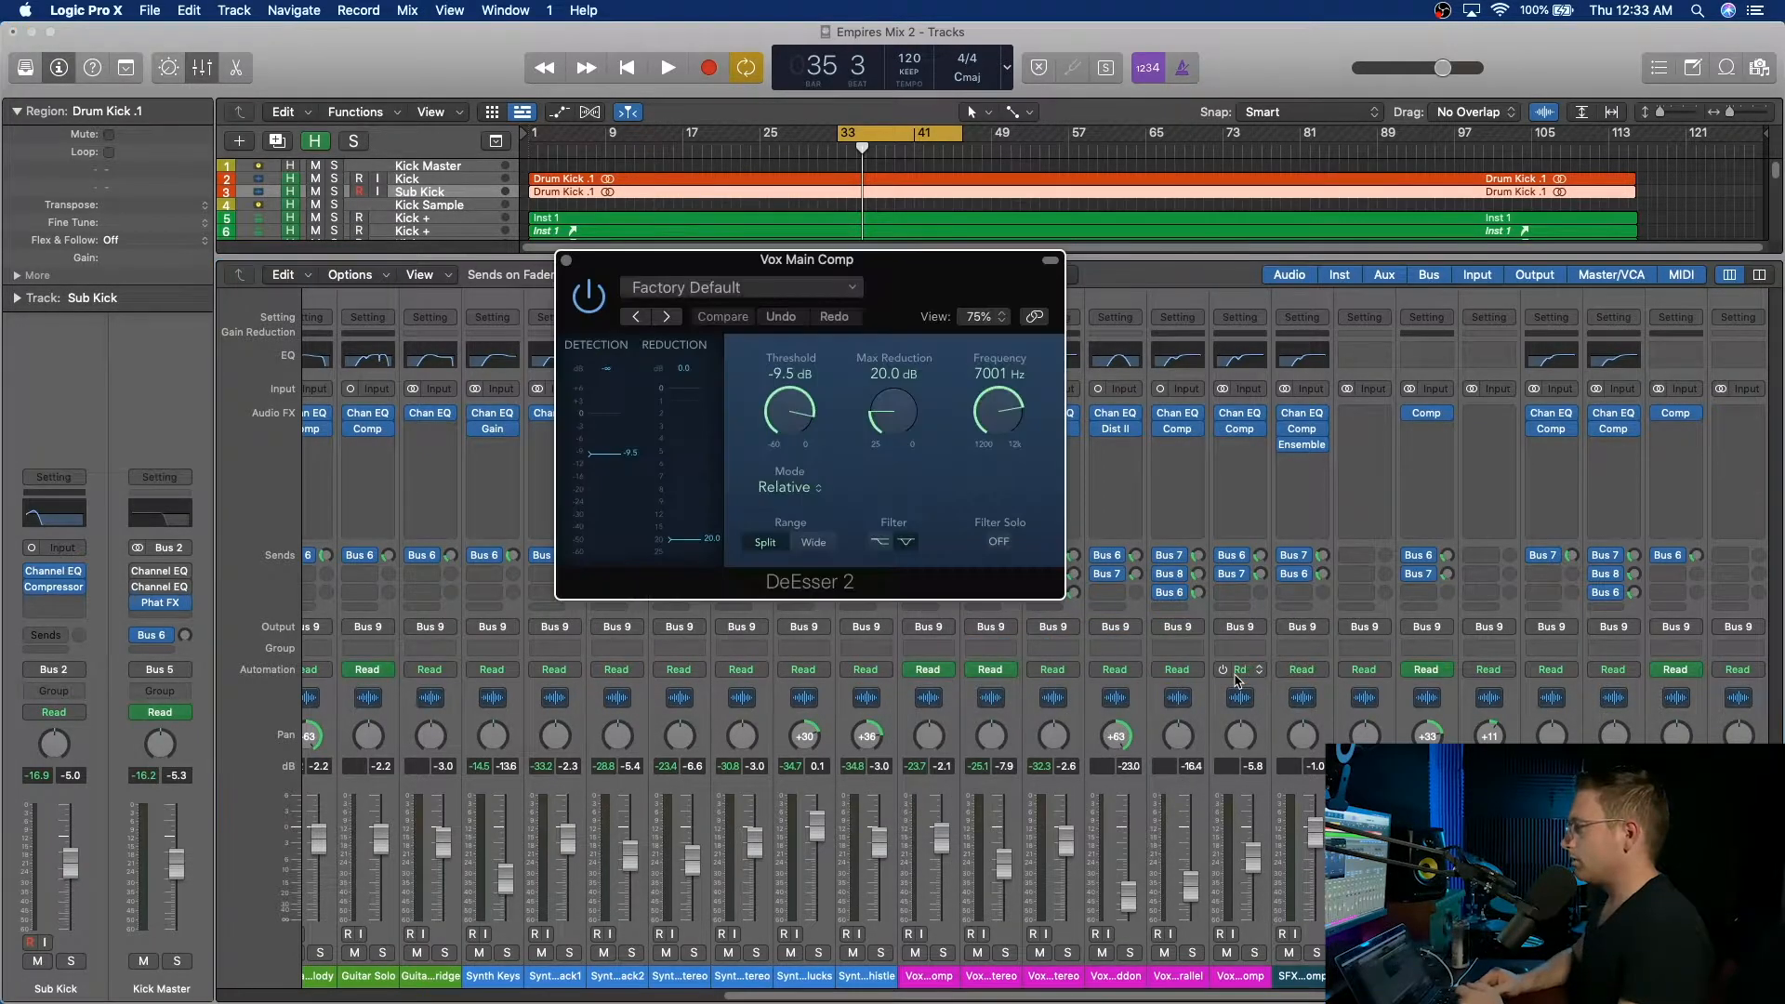
pyautogui.moveTo(967, 282); pyautogui.dragTo(719, 430)
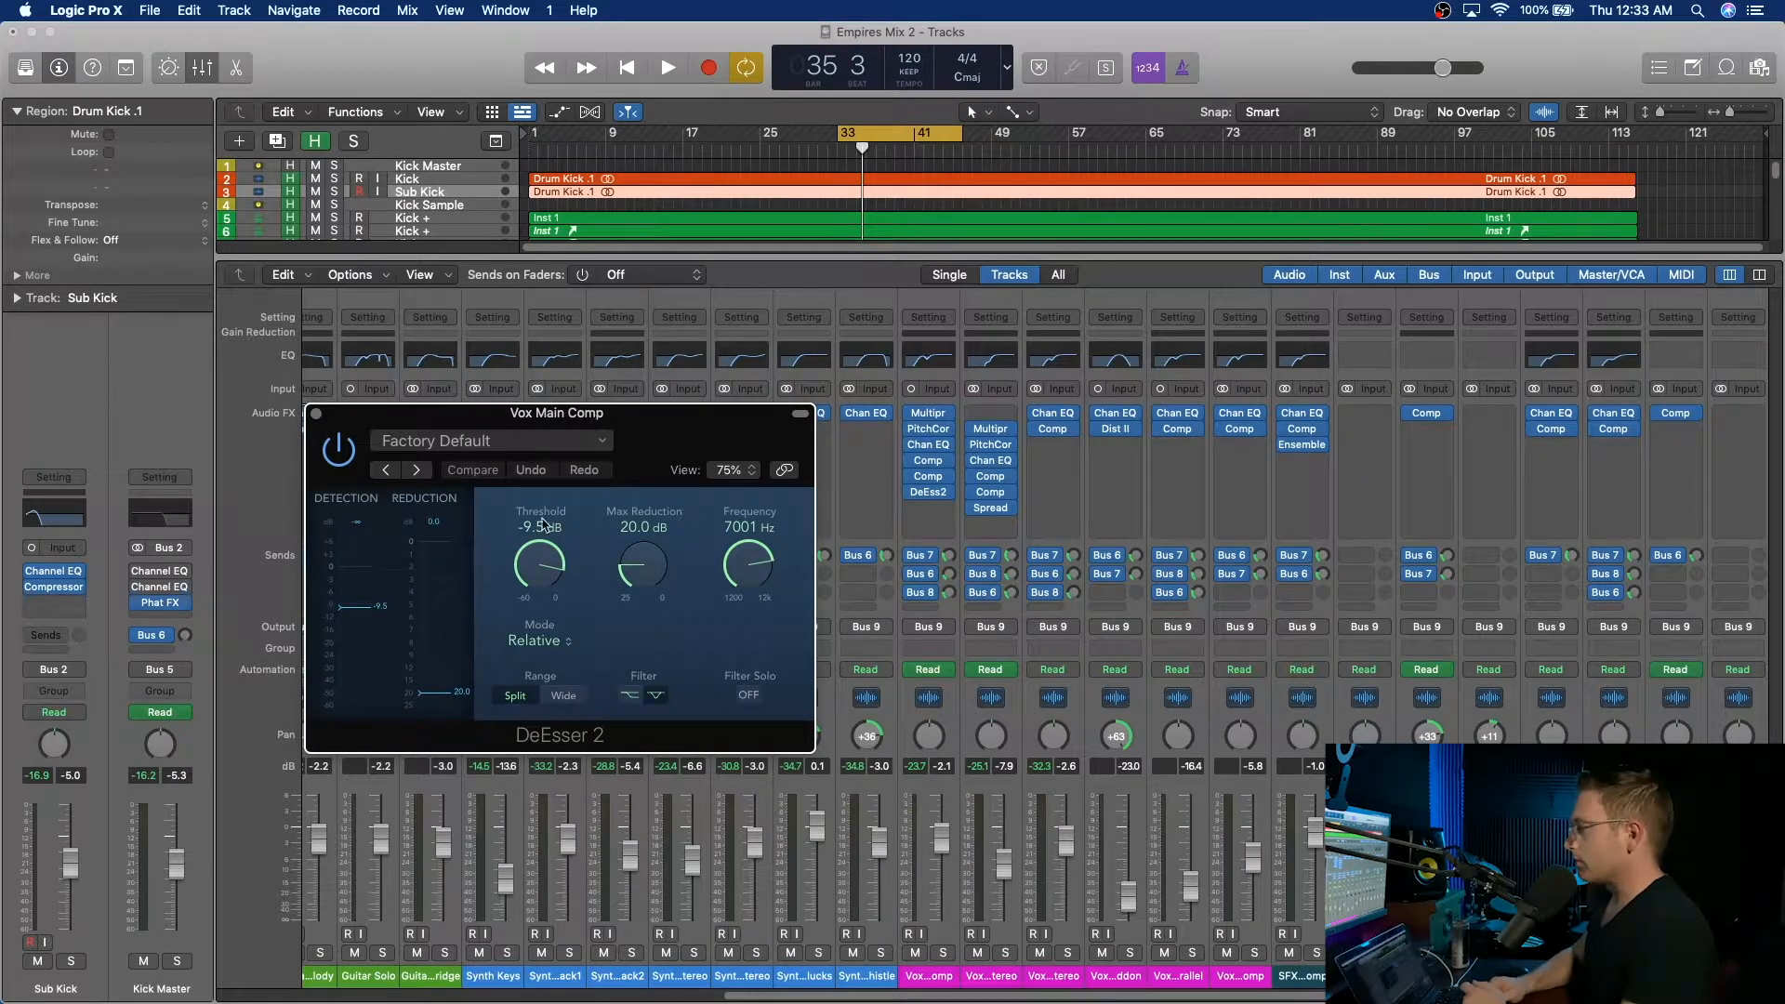
# Move the DeEsser 2 to the first insert slot of Vox Main Comp and leave the Multipressor bypassed at the end of the chain.
pyautogui.moveTo(983, 462)
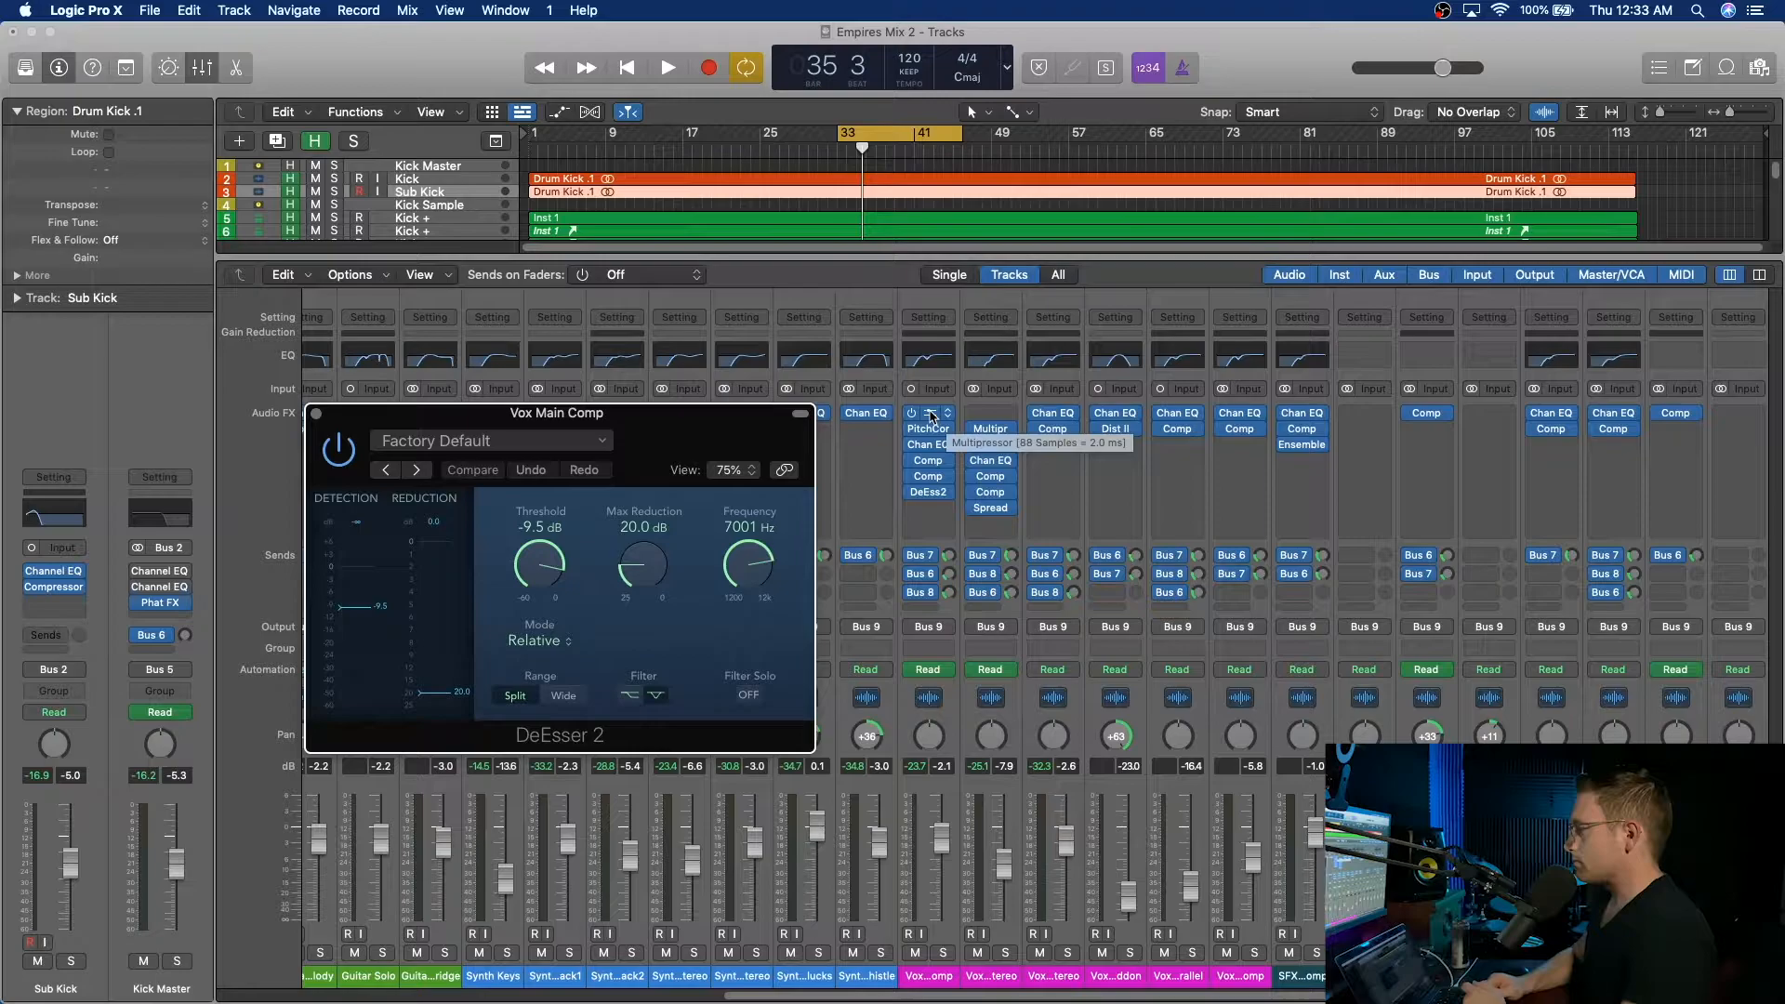
pyautogui.moveTo(933, 419)
pyautogui.mouseDown()
pyautogui.moveTo(934, 522)
pyautogui.moveTo(935, 420)
pyautogui.mouseUp()
pyautogui.click(912, 510)
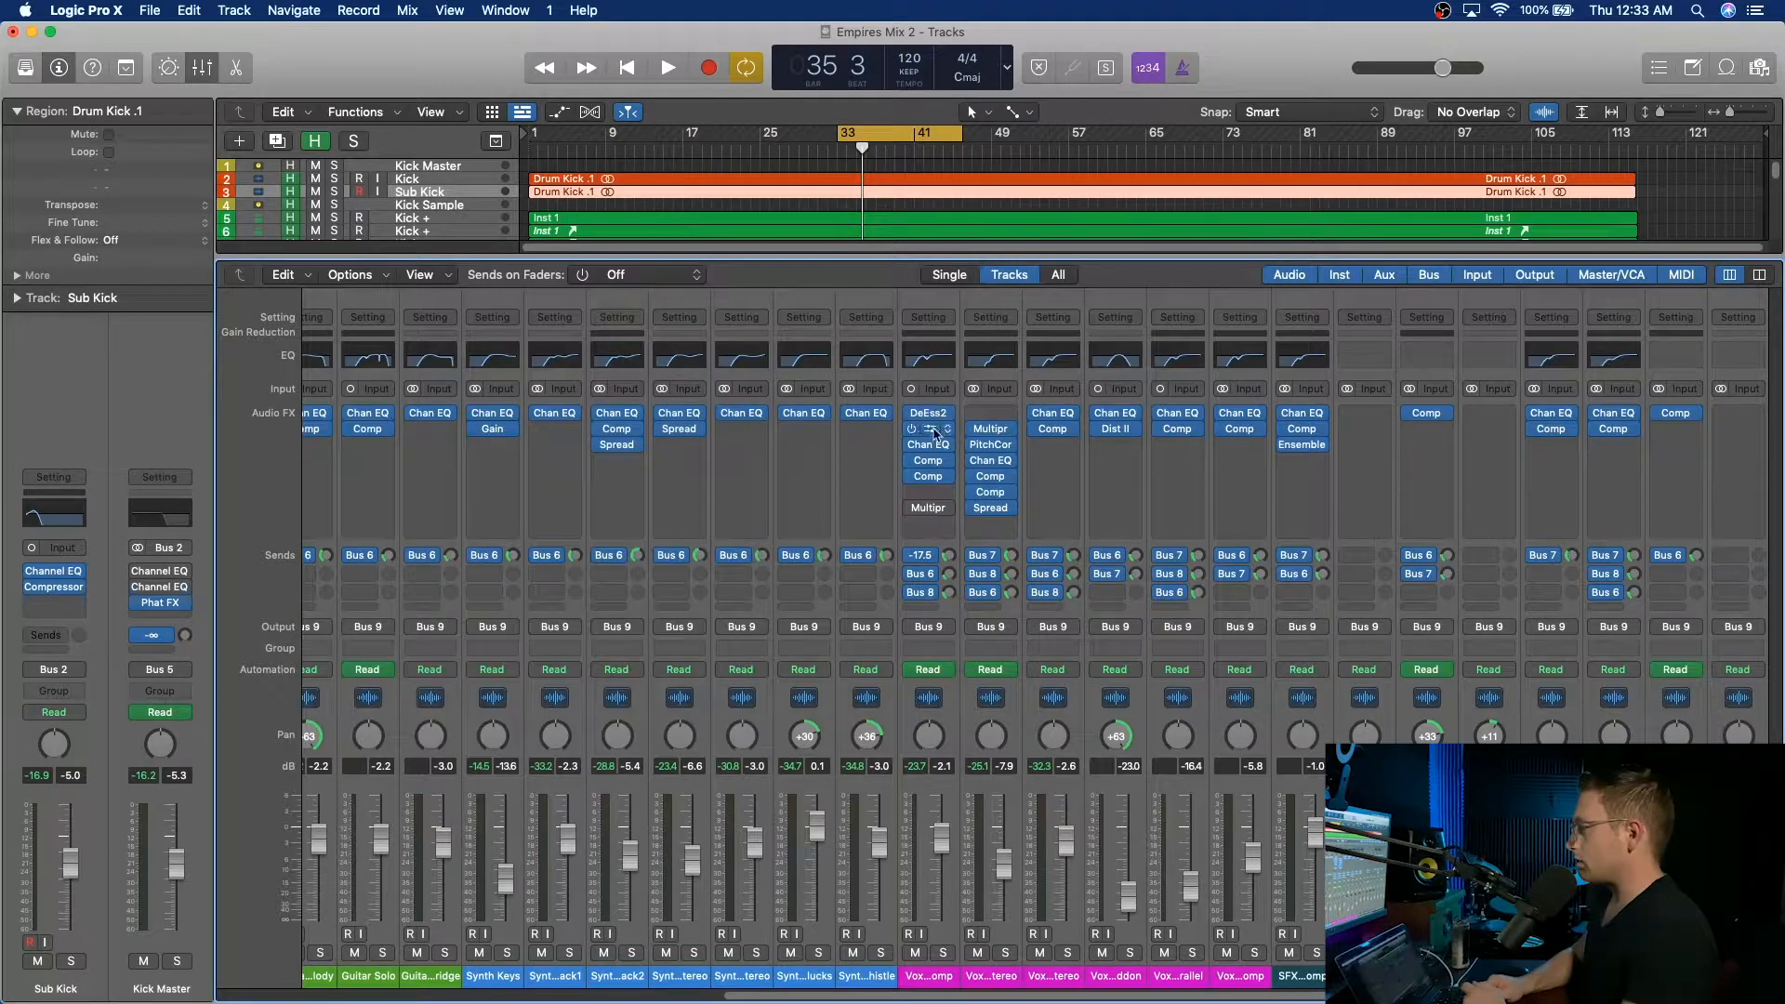
# Open the DeEsser 2 on Vox Main Comp, watch its detection and reduction during playback, stop and close the plug-in.
pyautogui.click(935, 420)
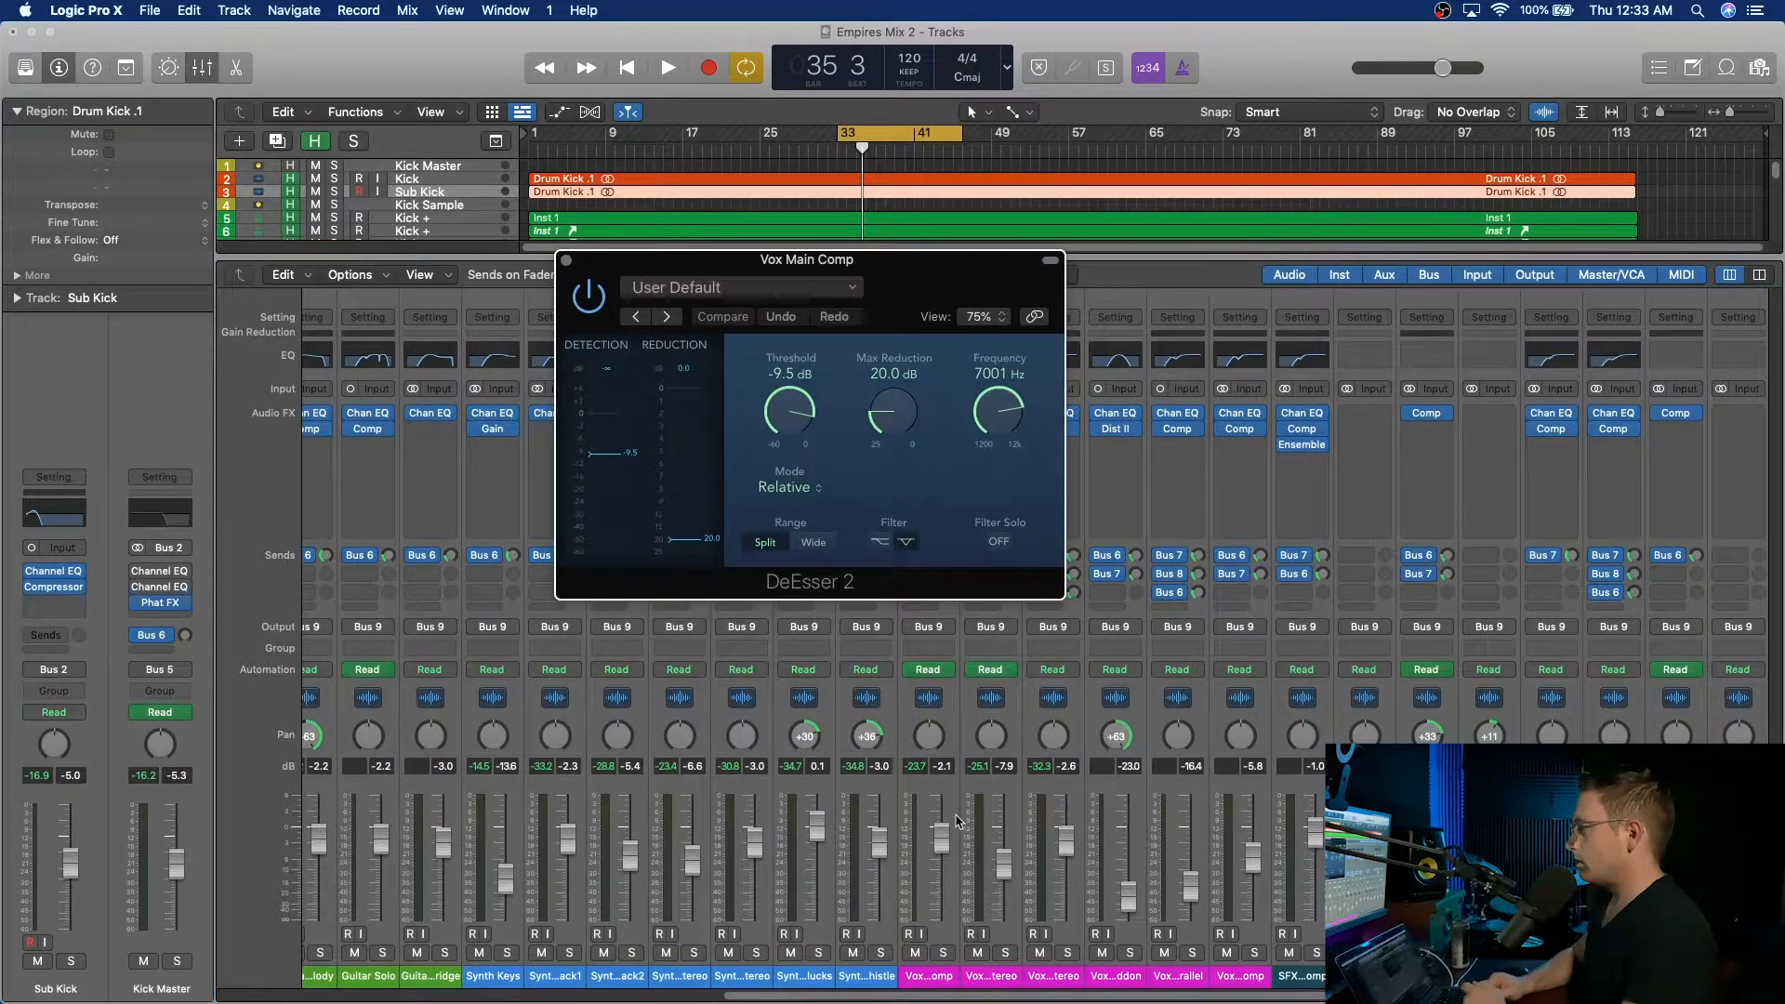
pyautogui.moveTo(904, 272); pyautogui.dragTo(991, 274)
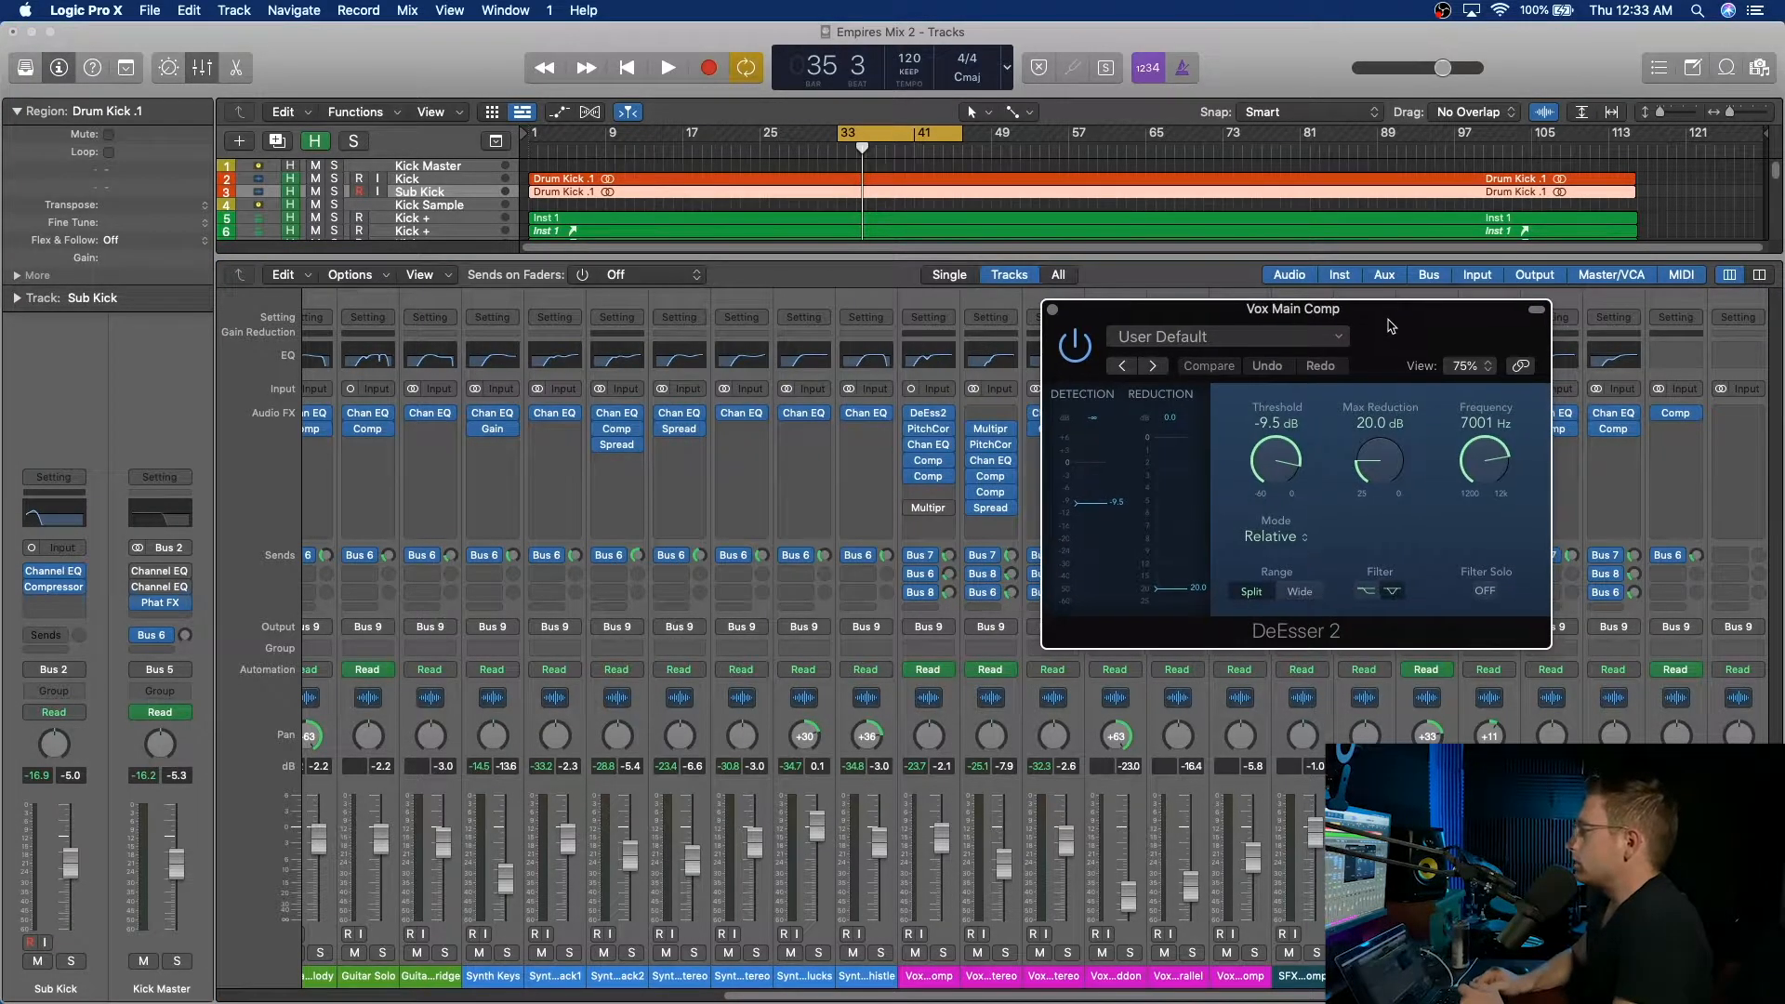
pyautogui.press('space')
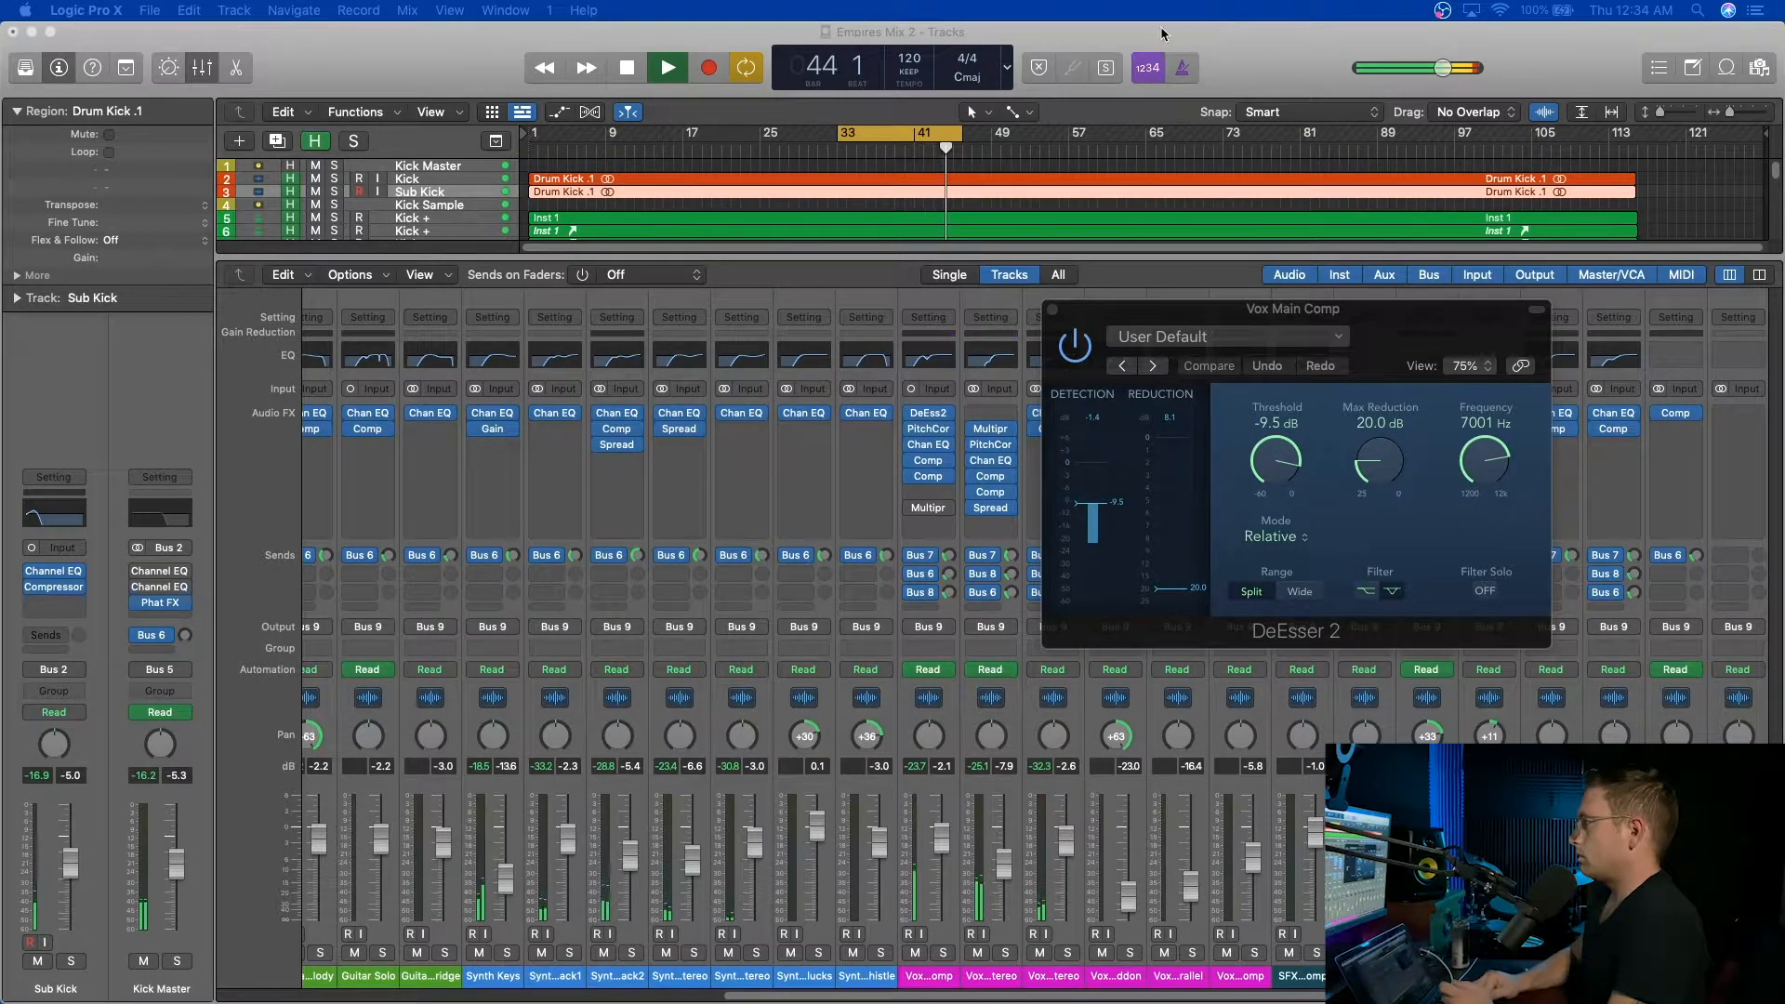
pyautogui.press('space')
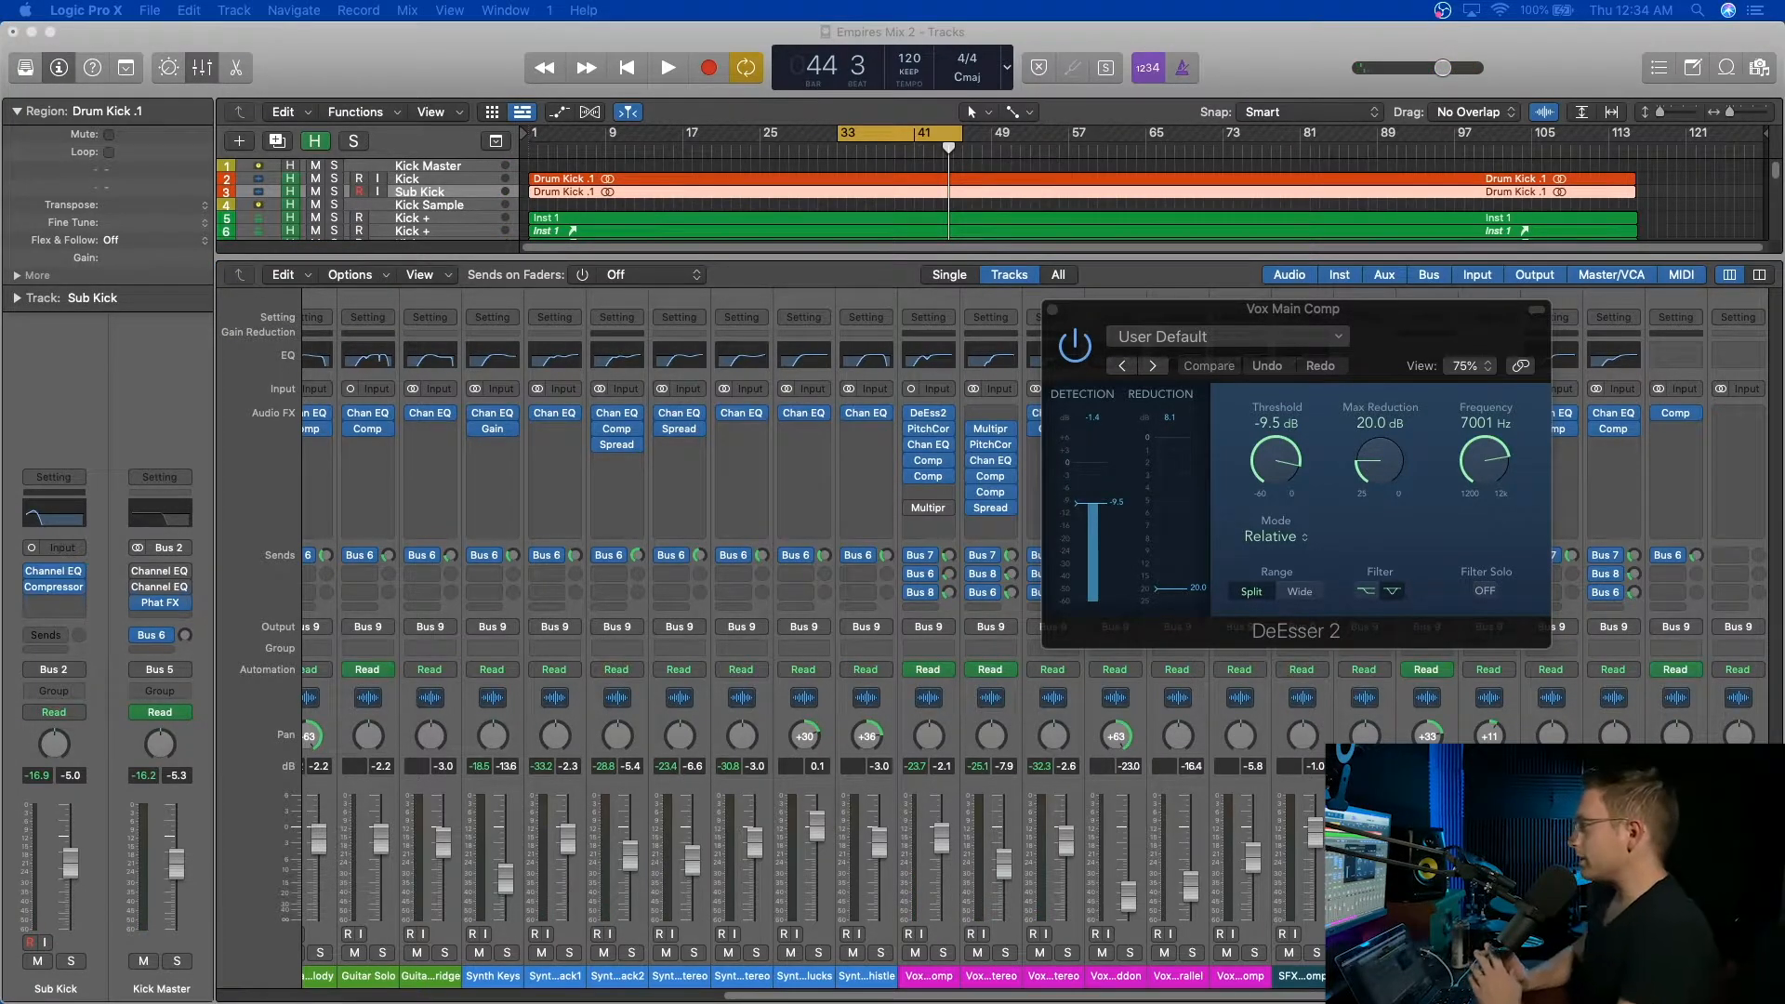
pyautogui.moveTo(1395, 335); pyautogui.dragTo(1273, 322)
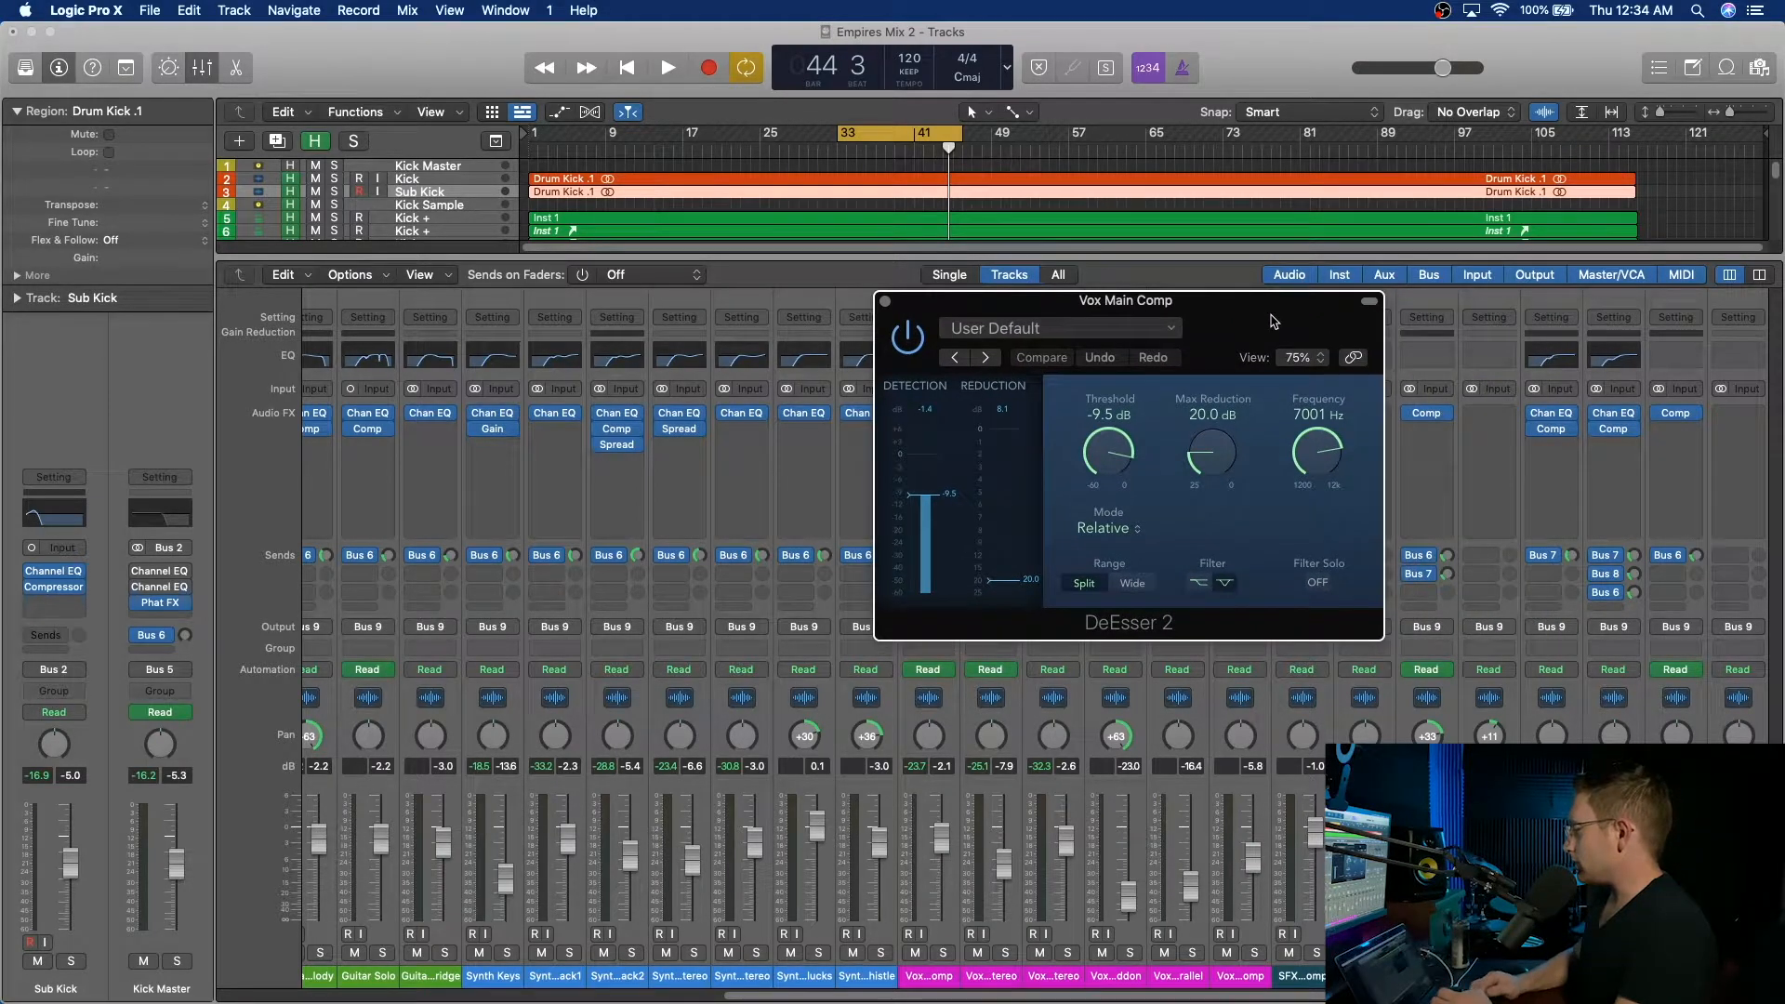
pyautogui.click(883, 303)
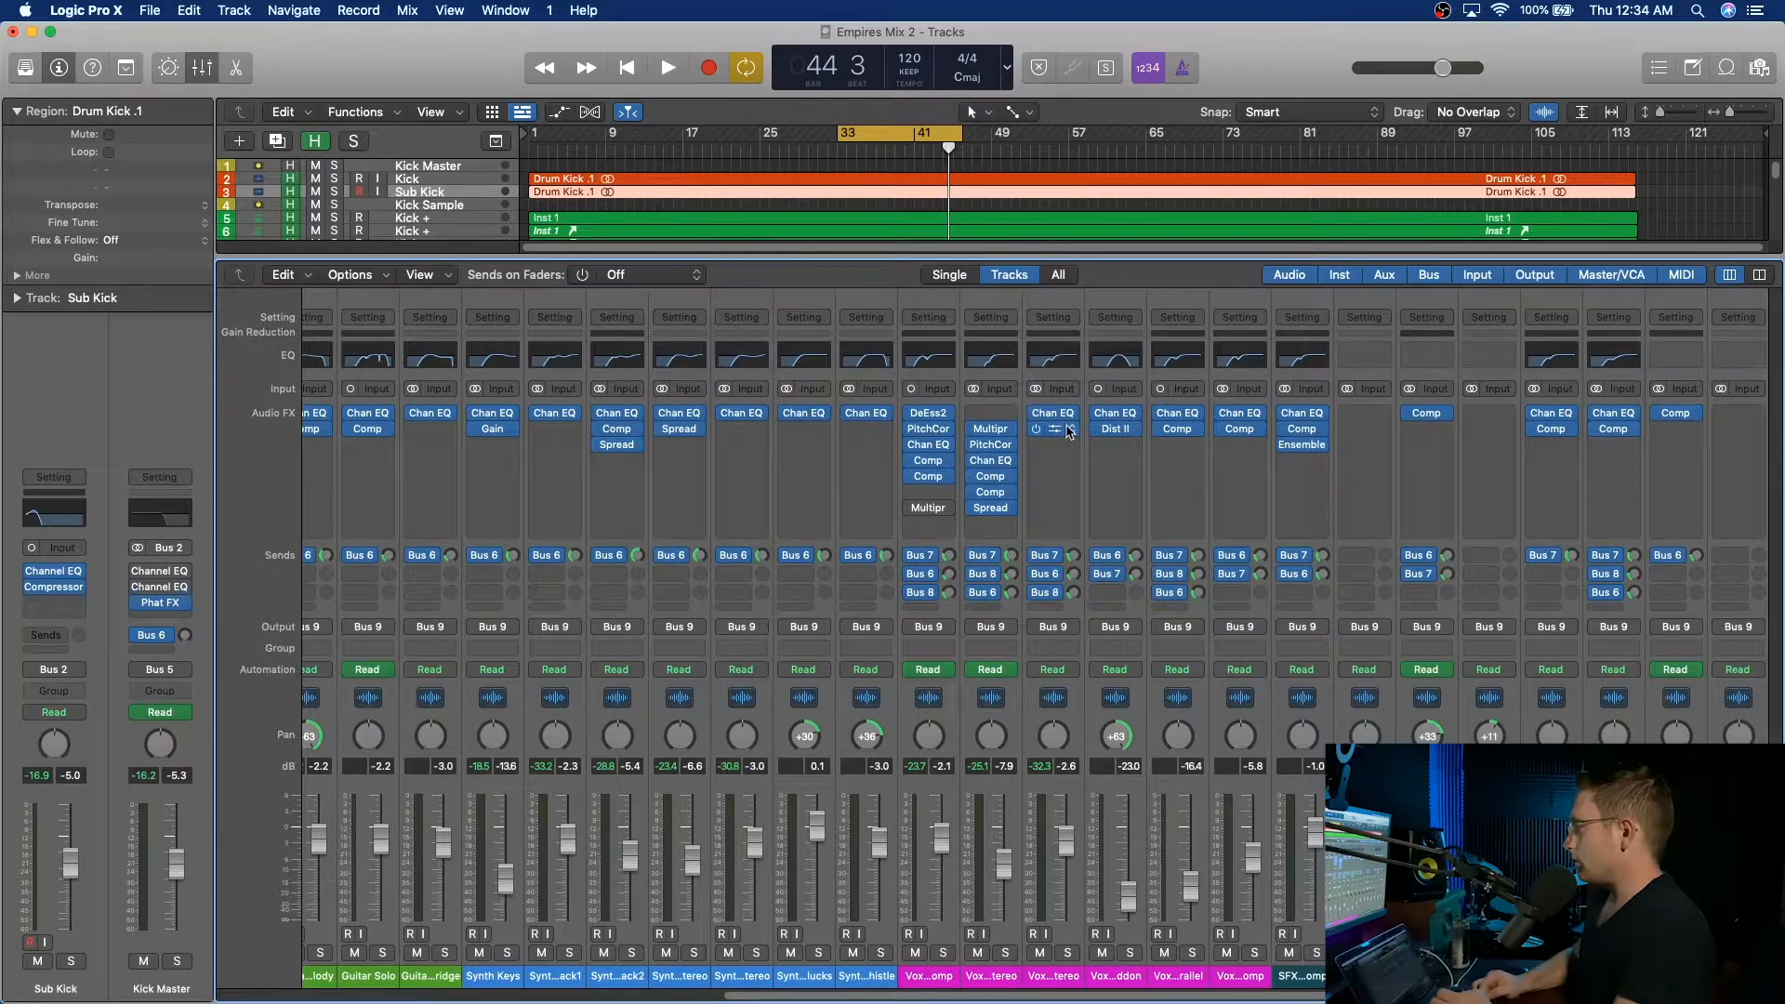
# Replace the Multipressor on Vox Harm Stereo with a copy of Vox Main Comp's DeEsser 2, checking the original's settings.
pyautogui.click(1009, 432)
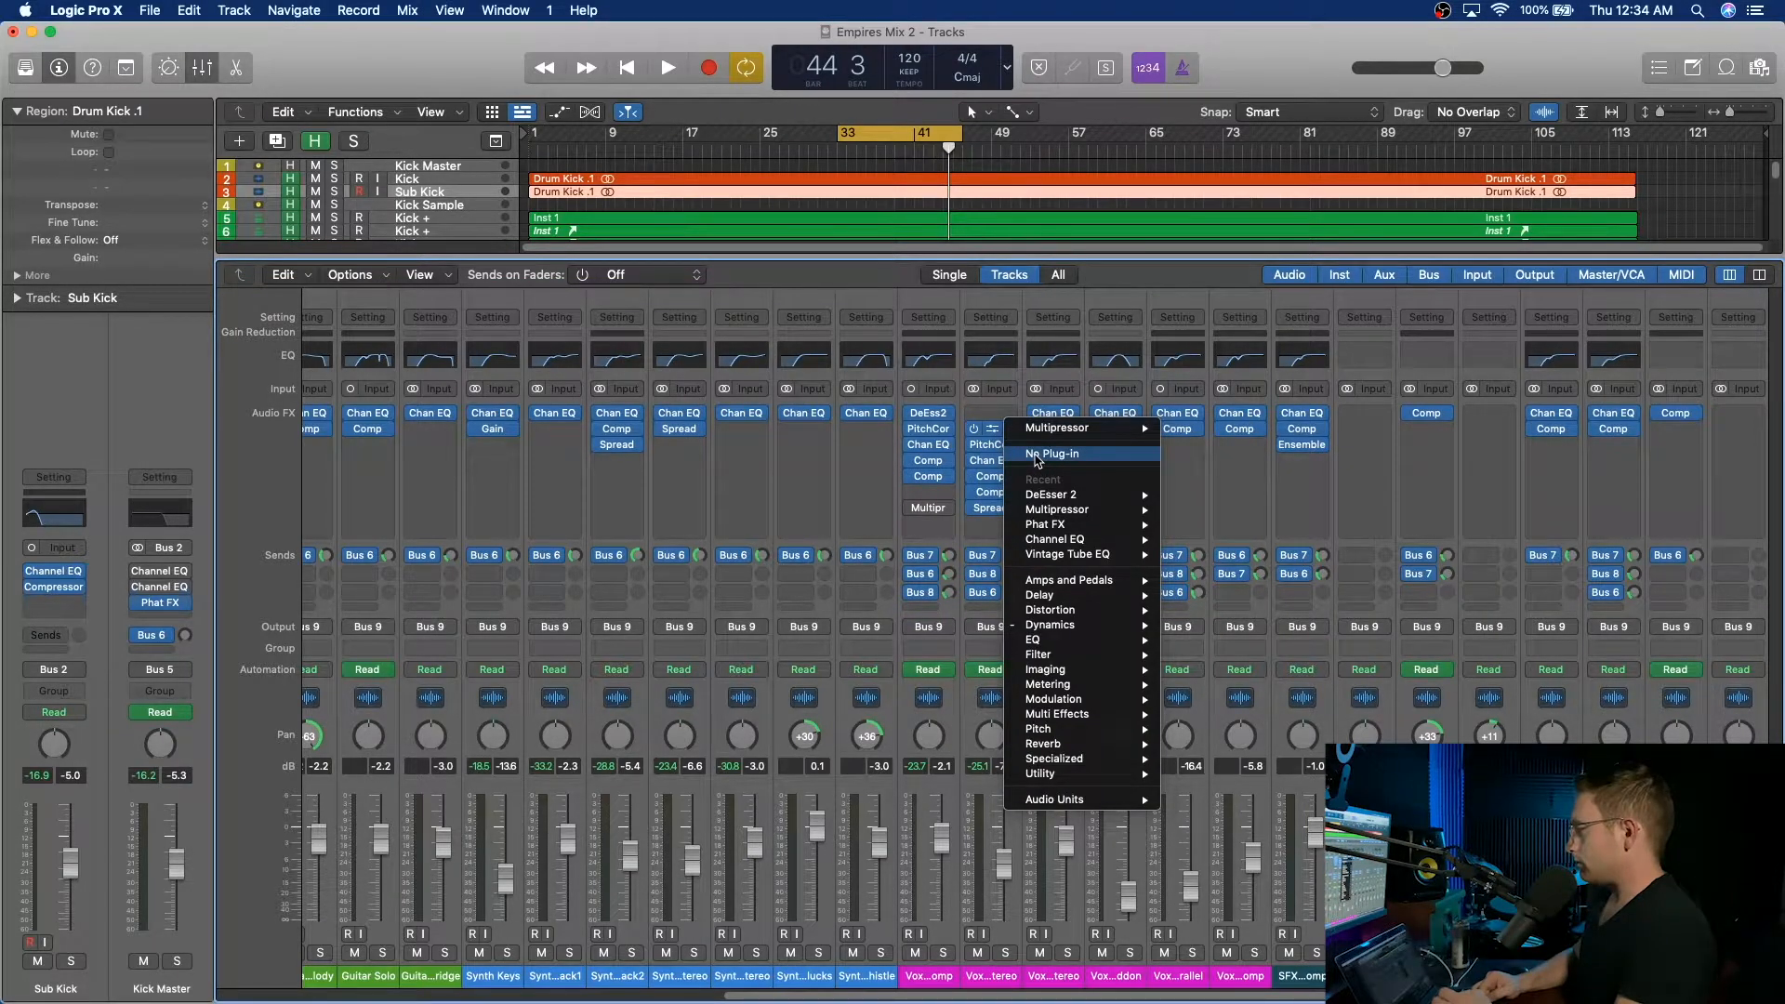
pyautogui.click(1037, 456)
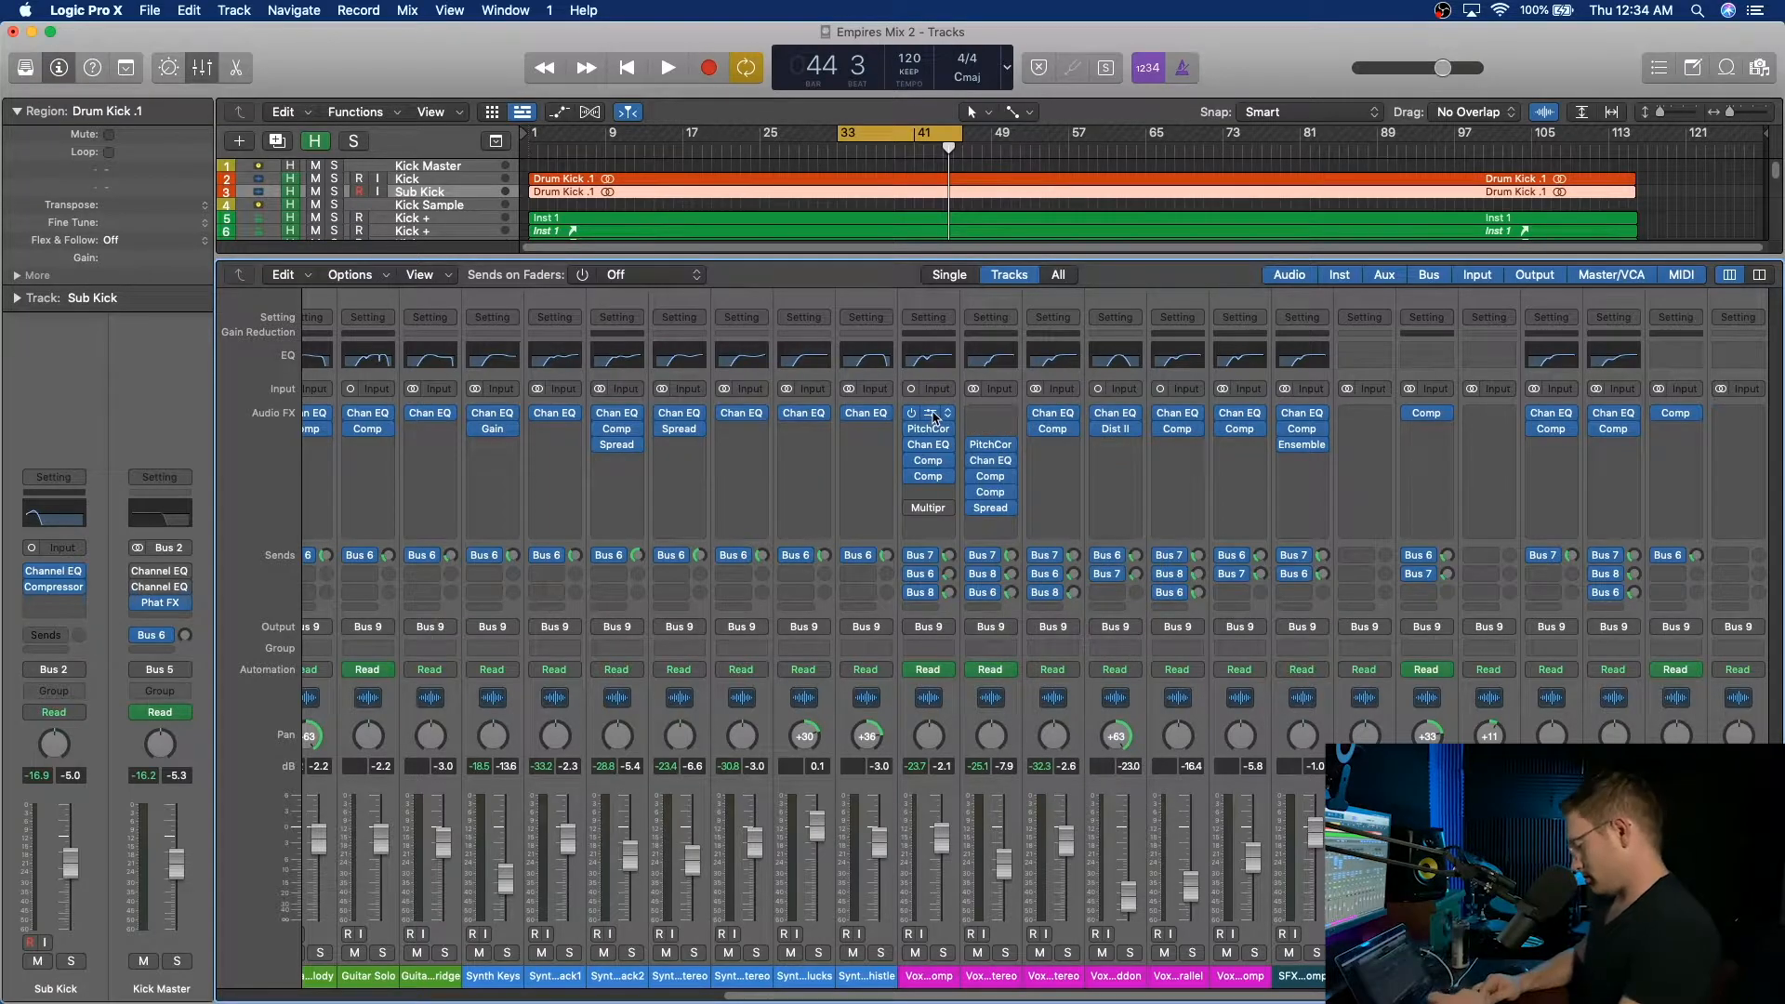
pyautogui.moveTo(934, 418); pyautogui.dragTo(993, 430)
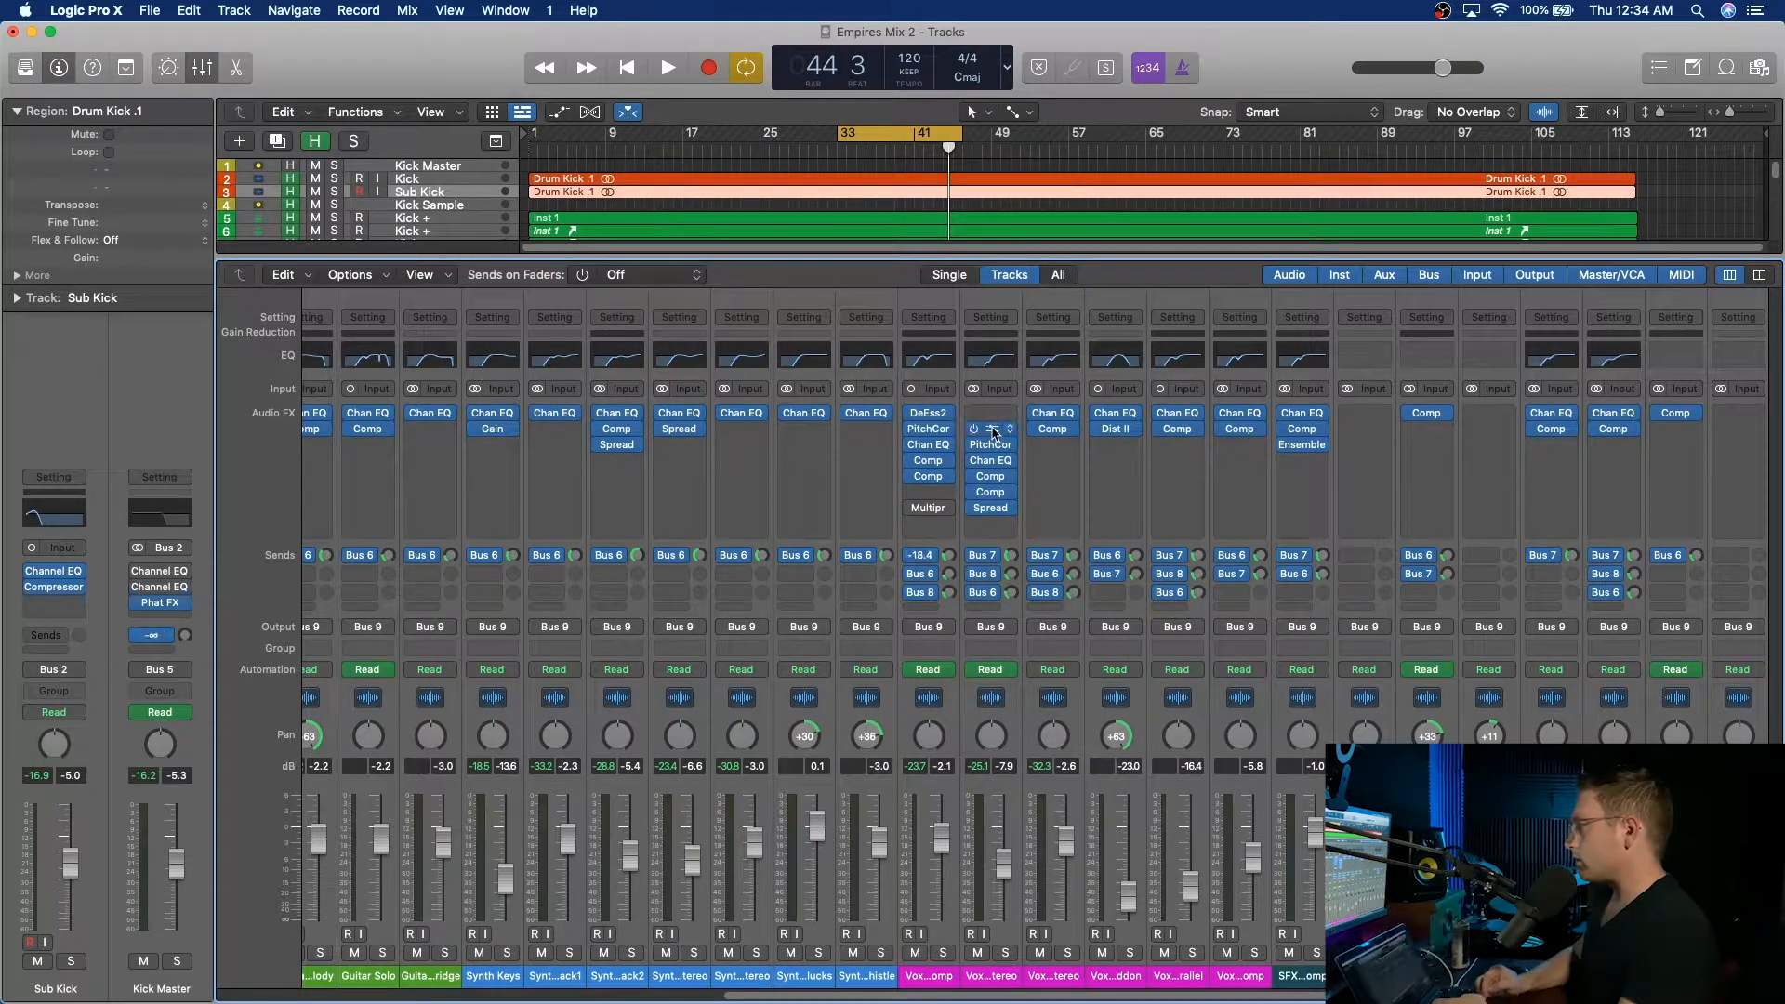
pyautogui.click(928, 414)
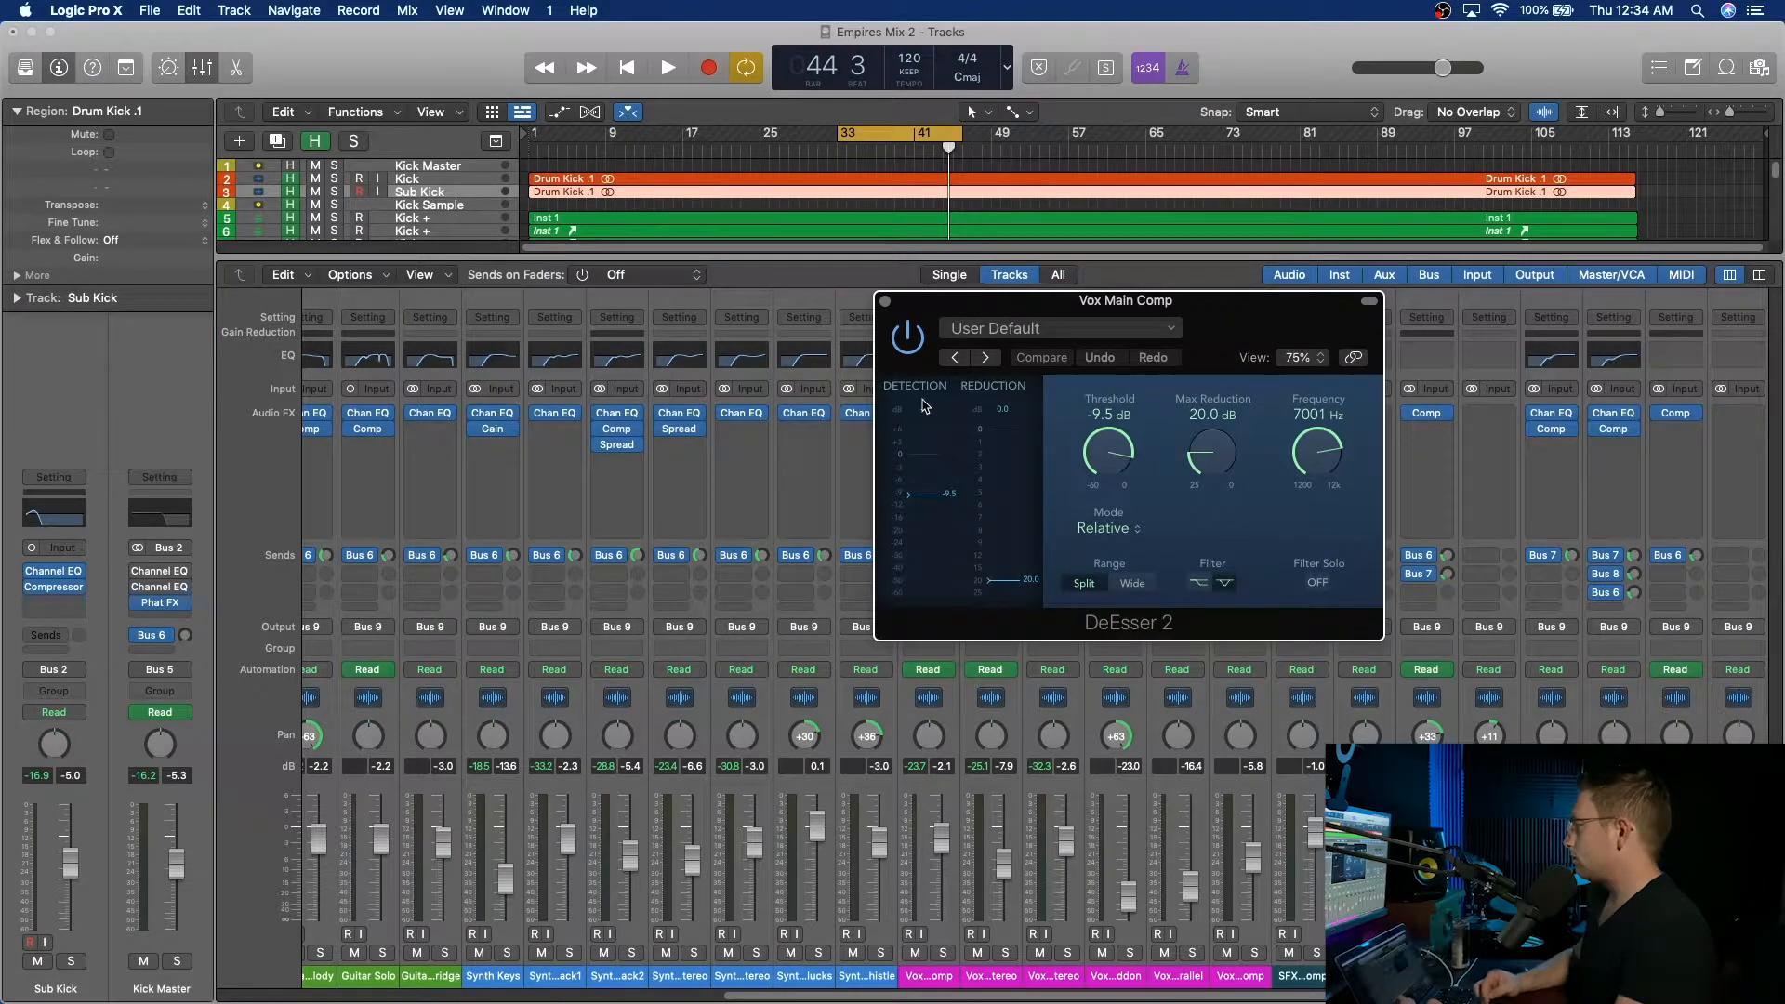
pyautogui.click(886, 302)
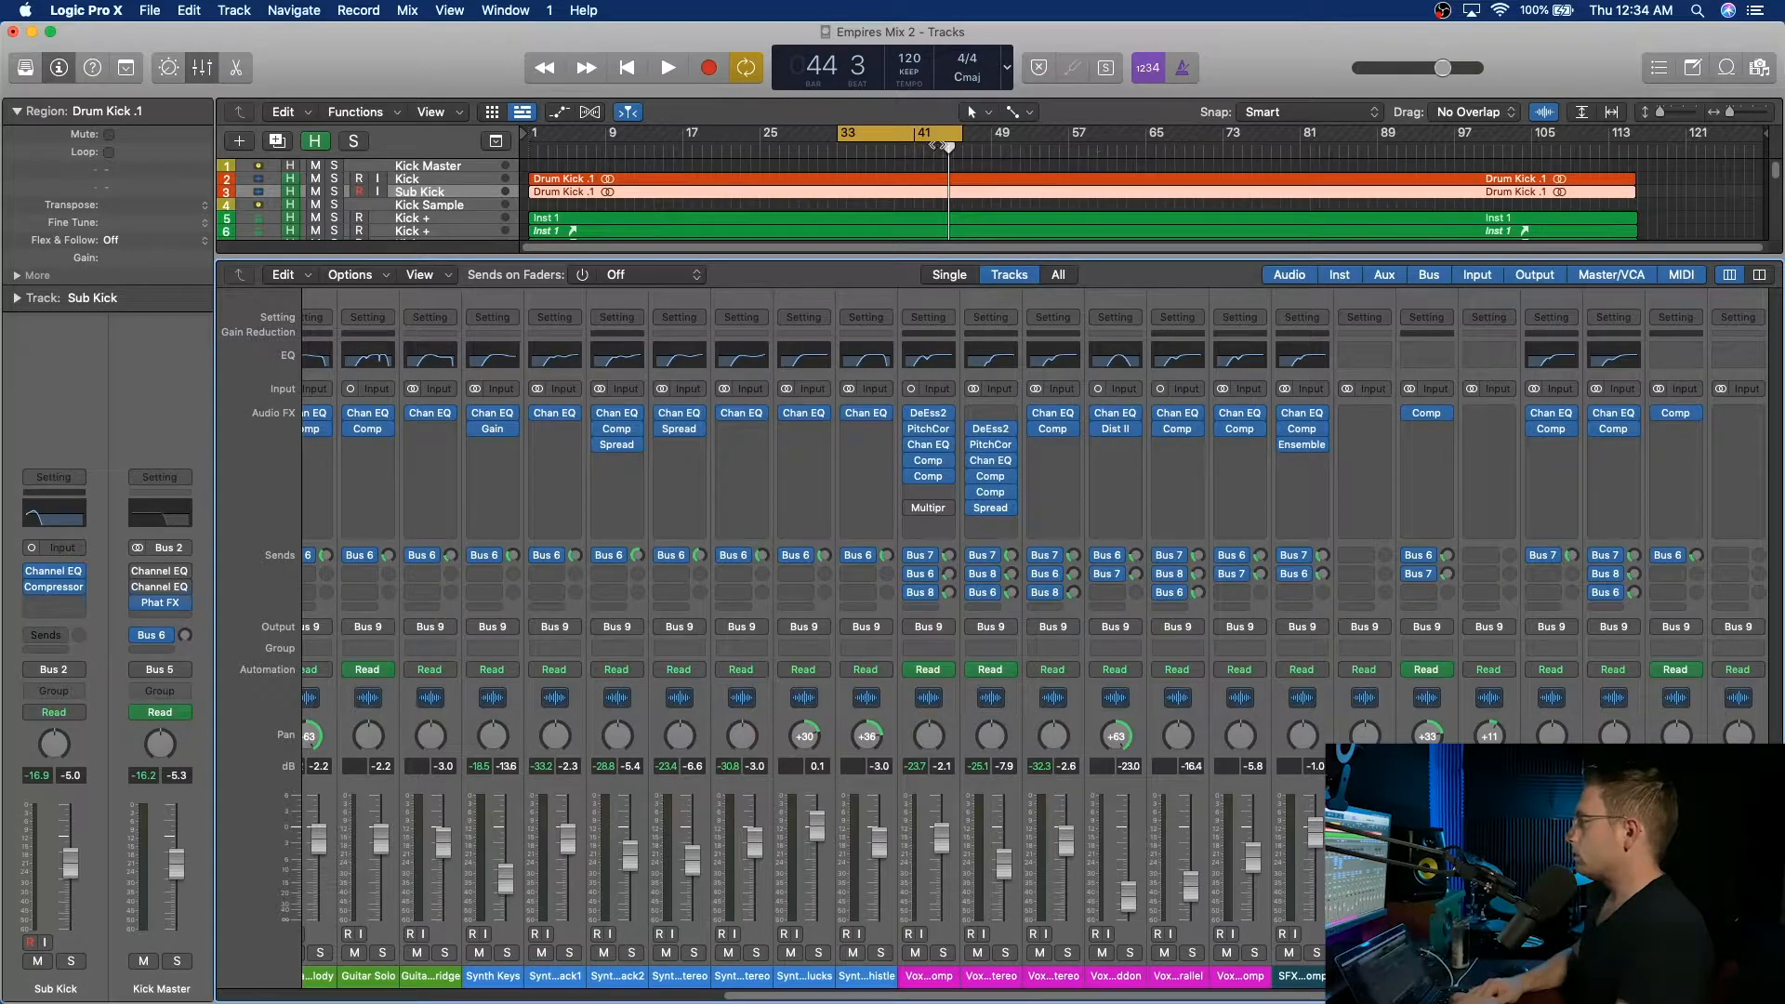
# Play back the looped section, hide the mixer, stop playback and turn off the cycle range.
pyautogui.press('space')
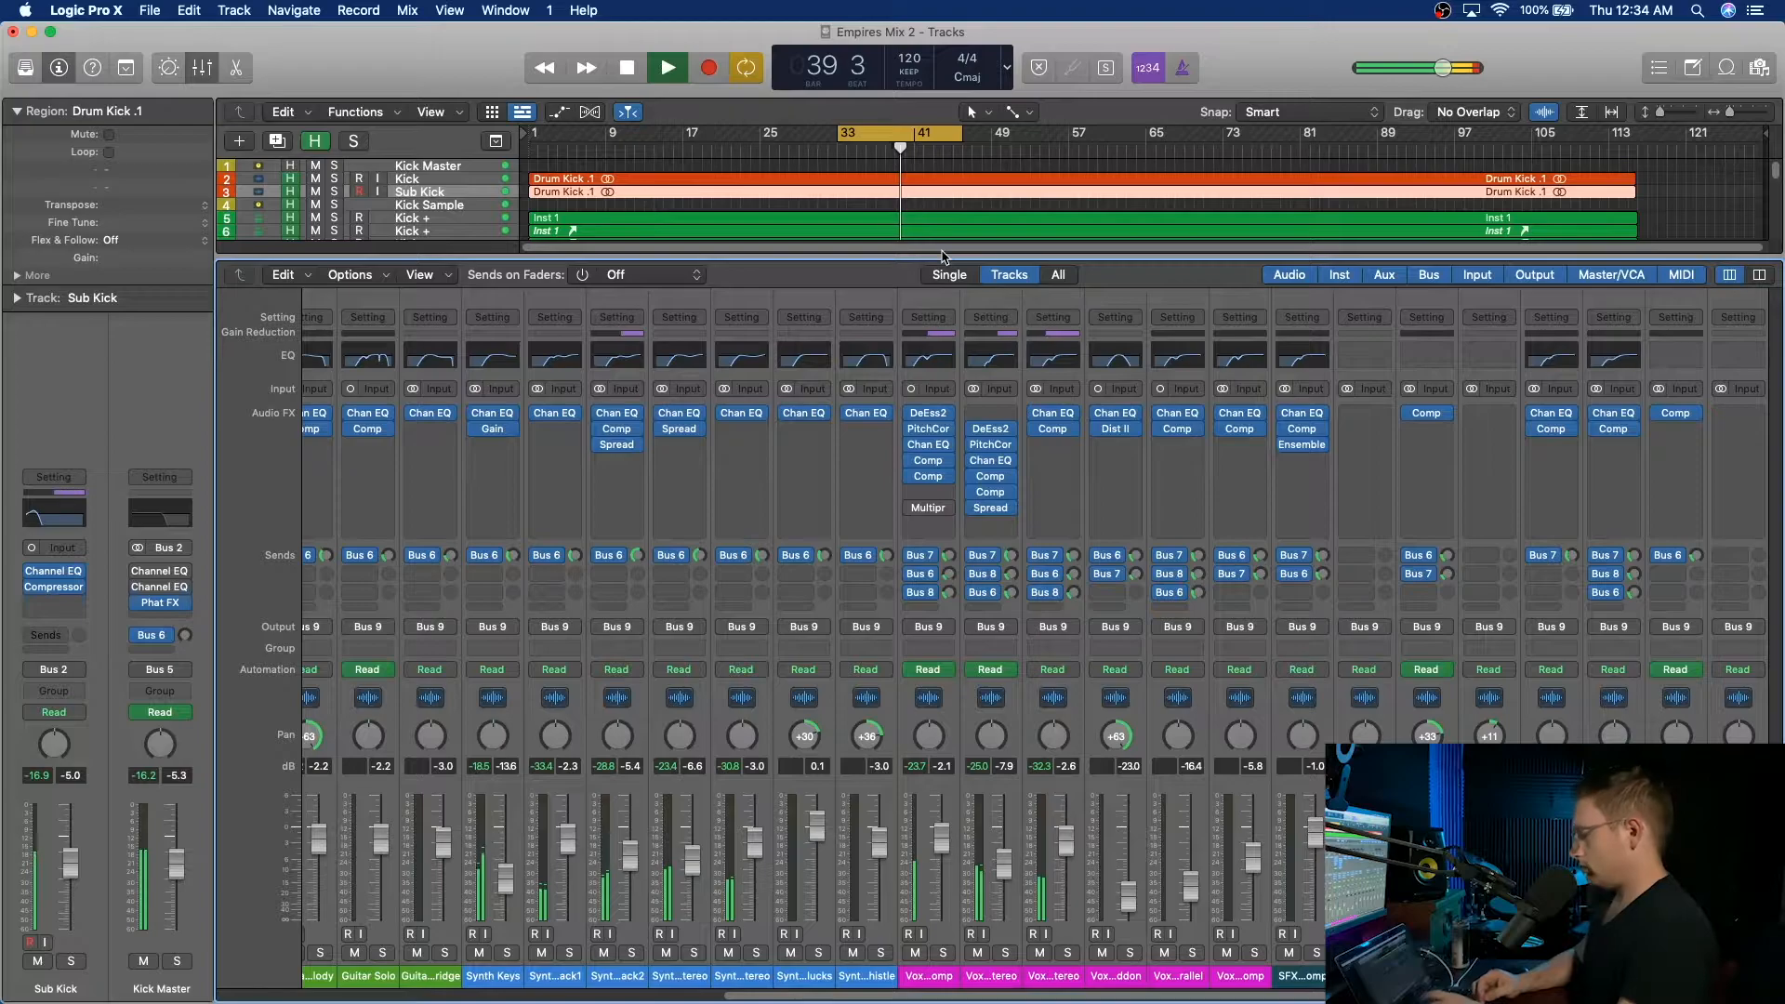
pyautogui.press('x')
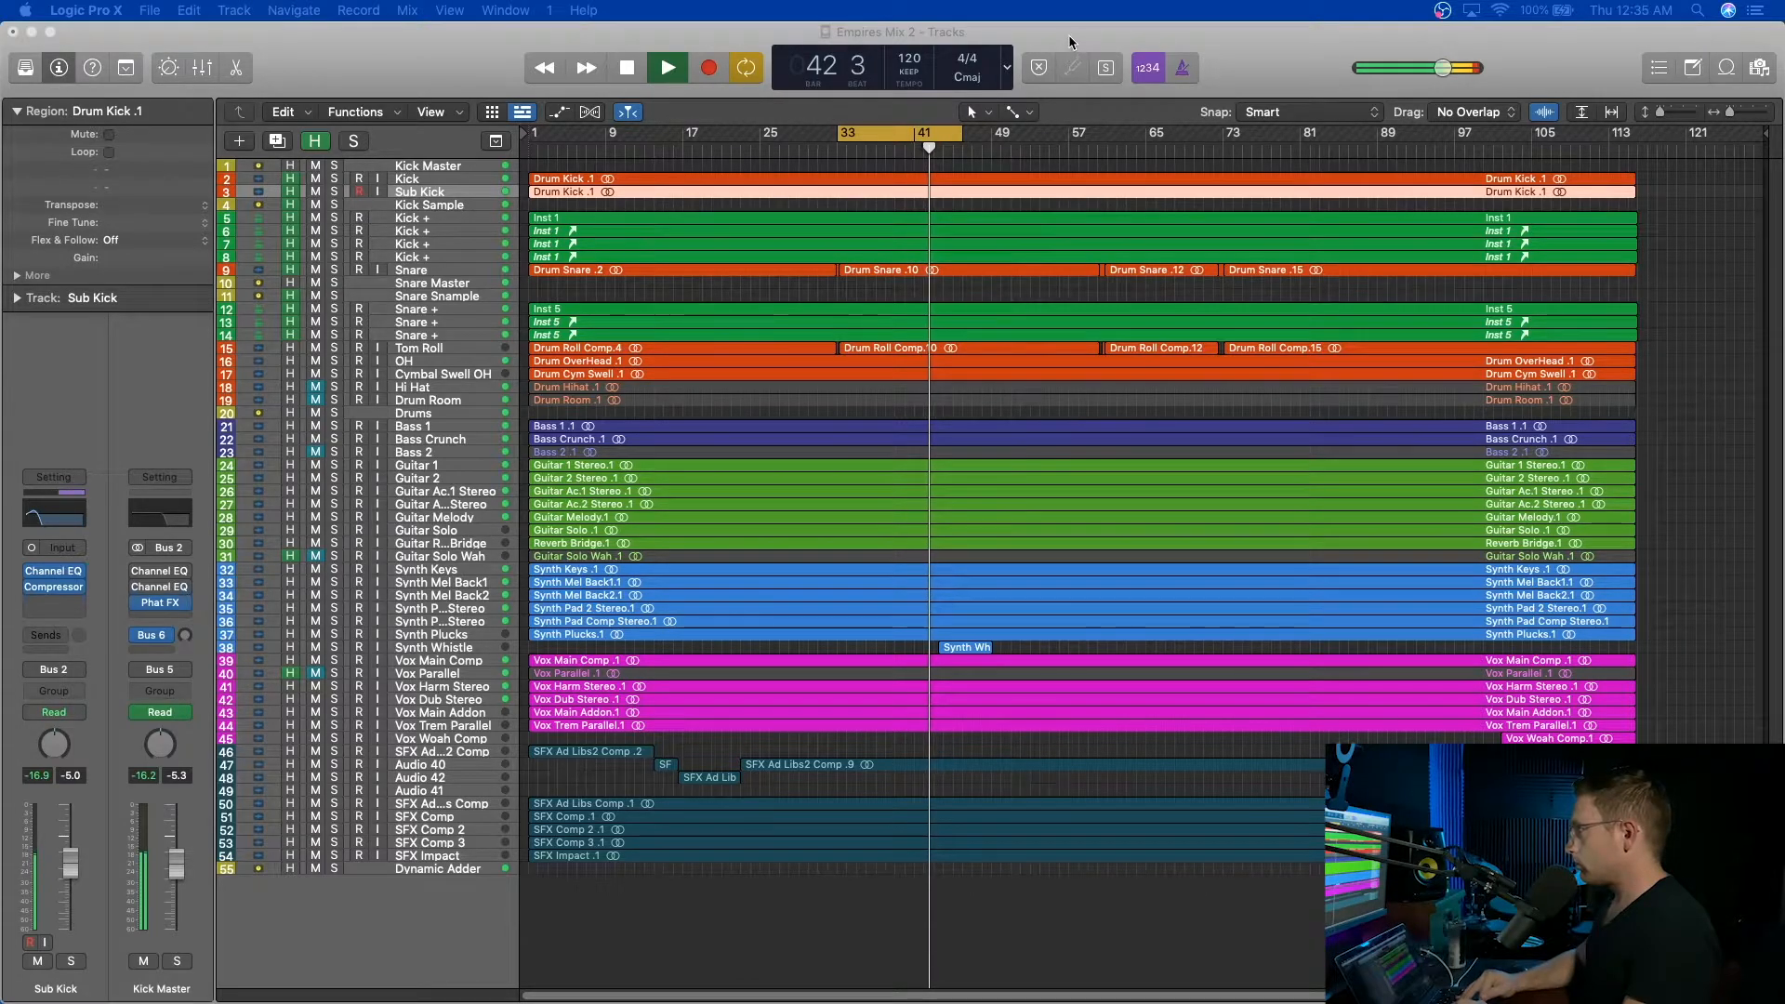
pyautogui.press('space')
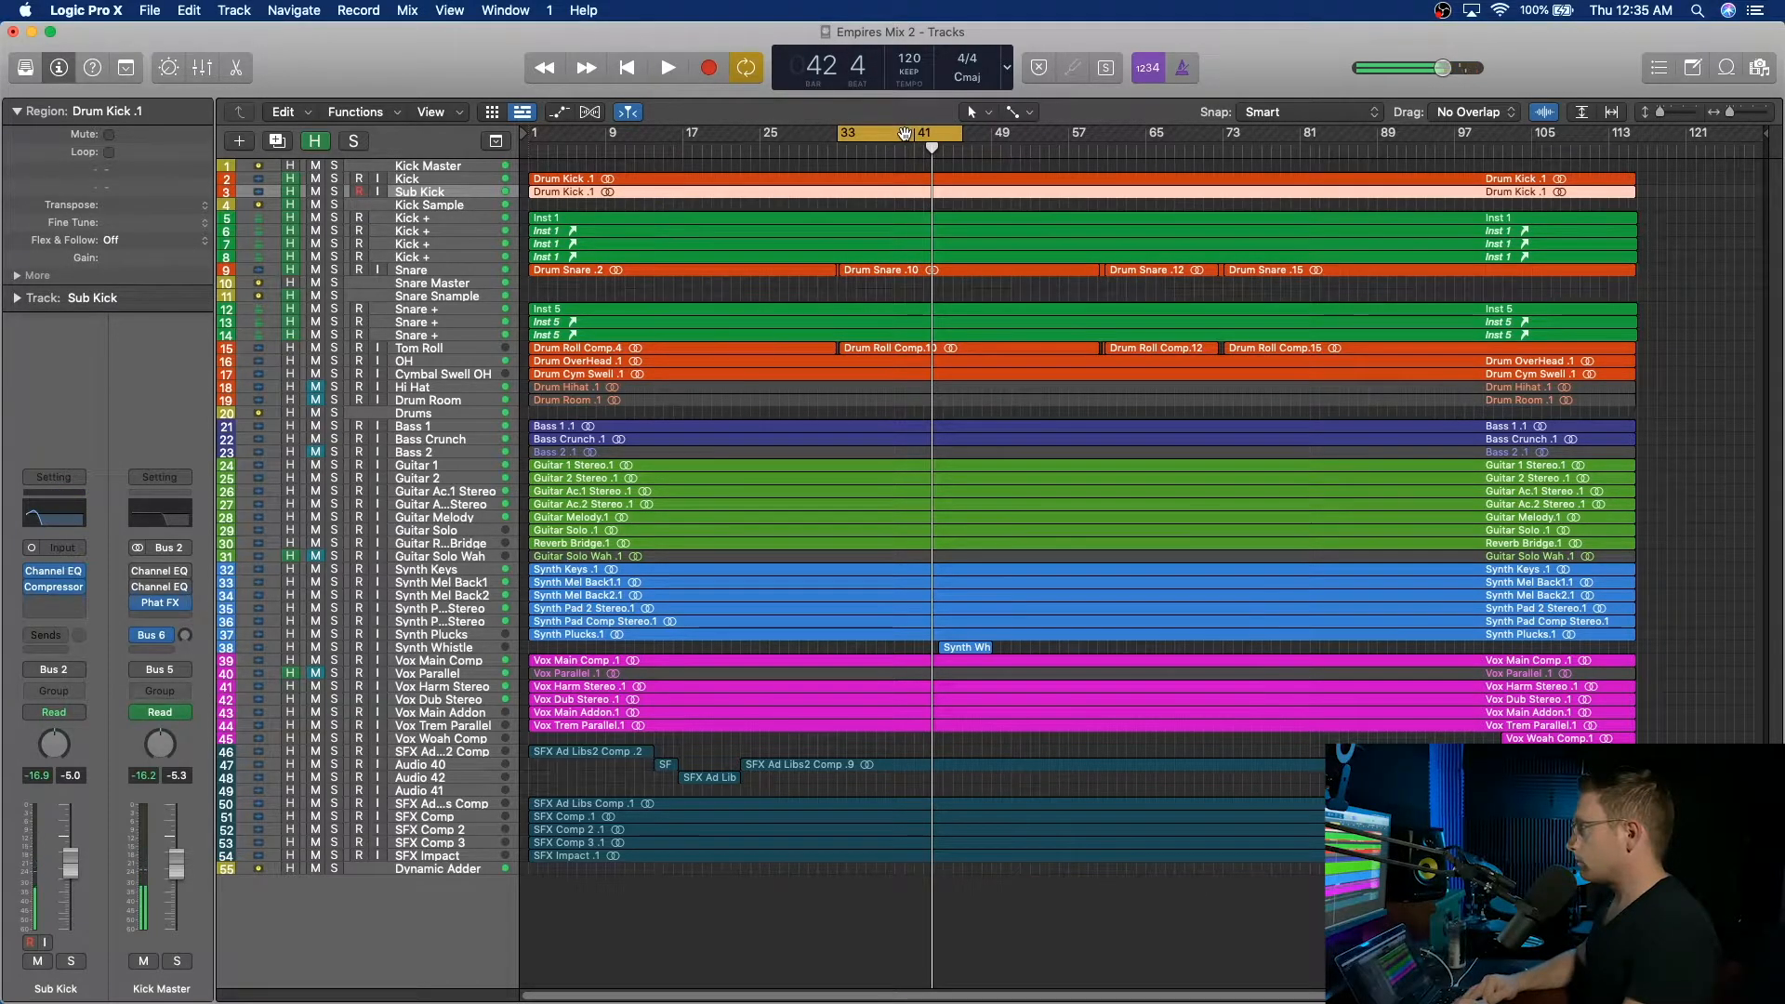
pyautogui.click(904, 133)
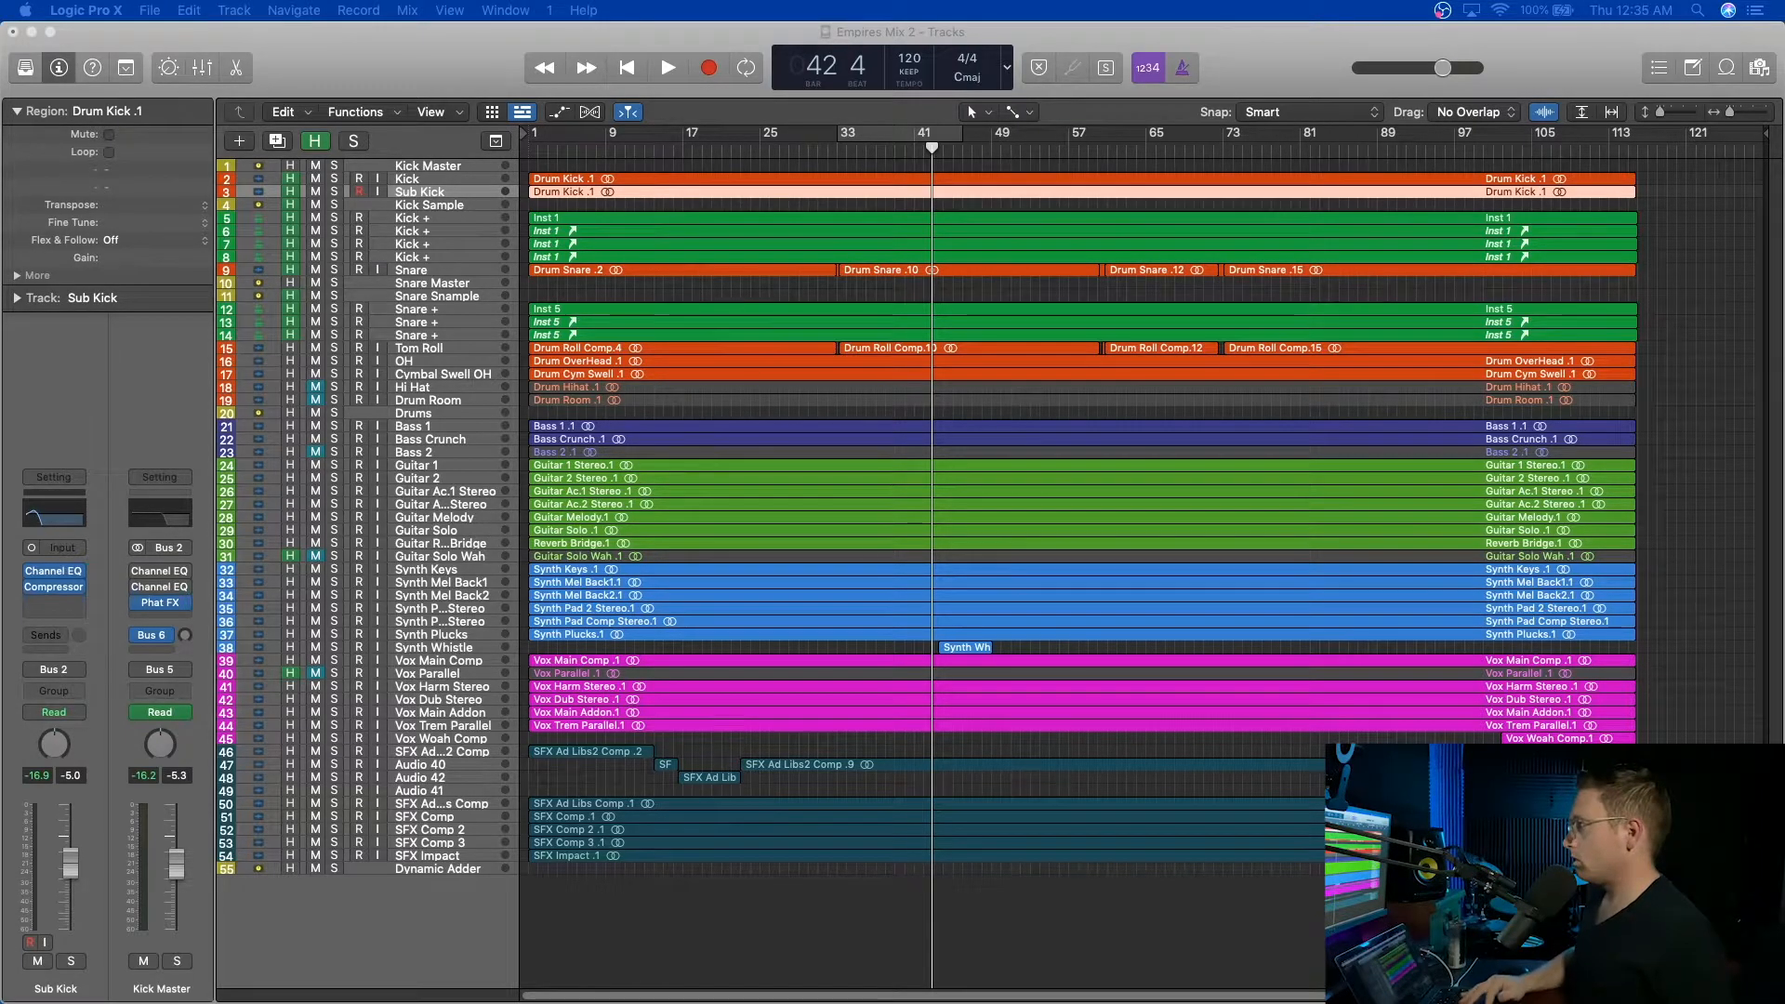
pyautogui.click(731, 39)
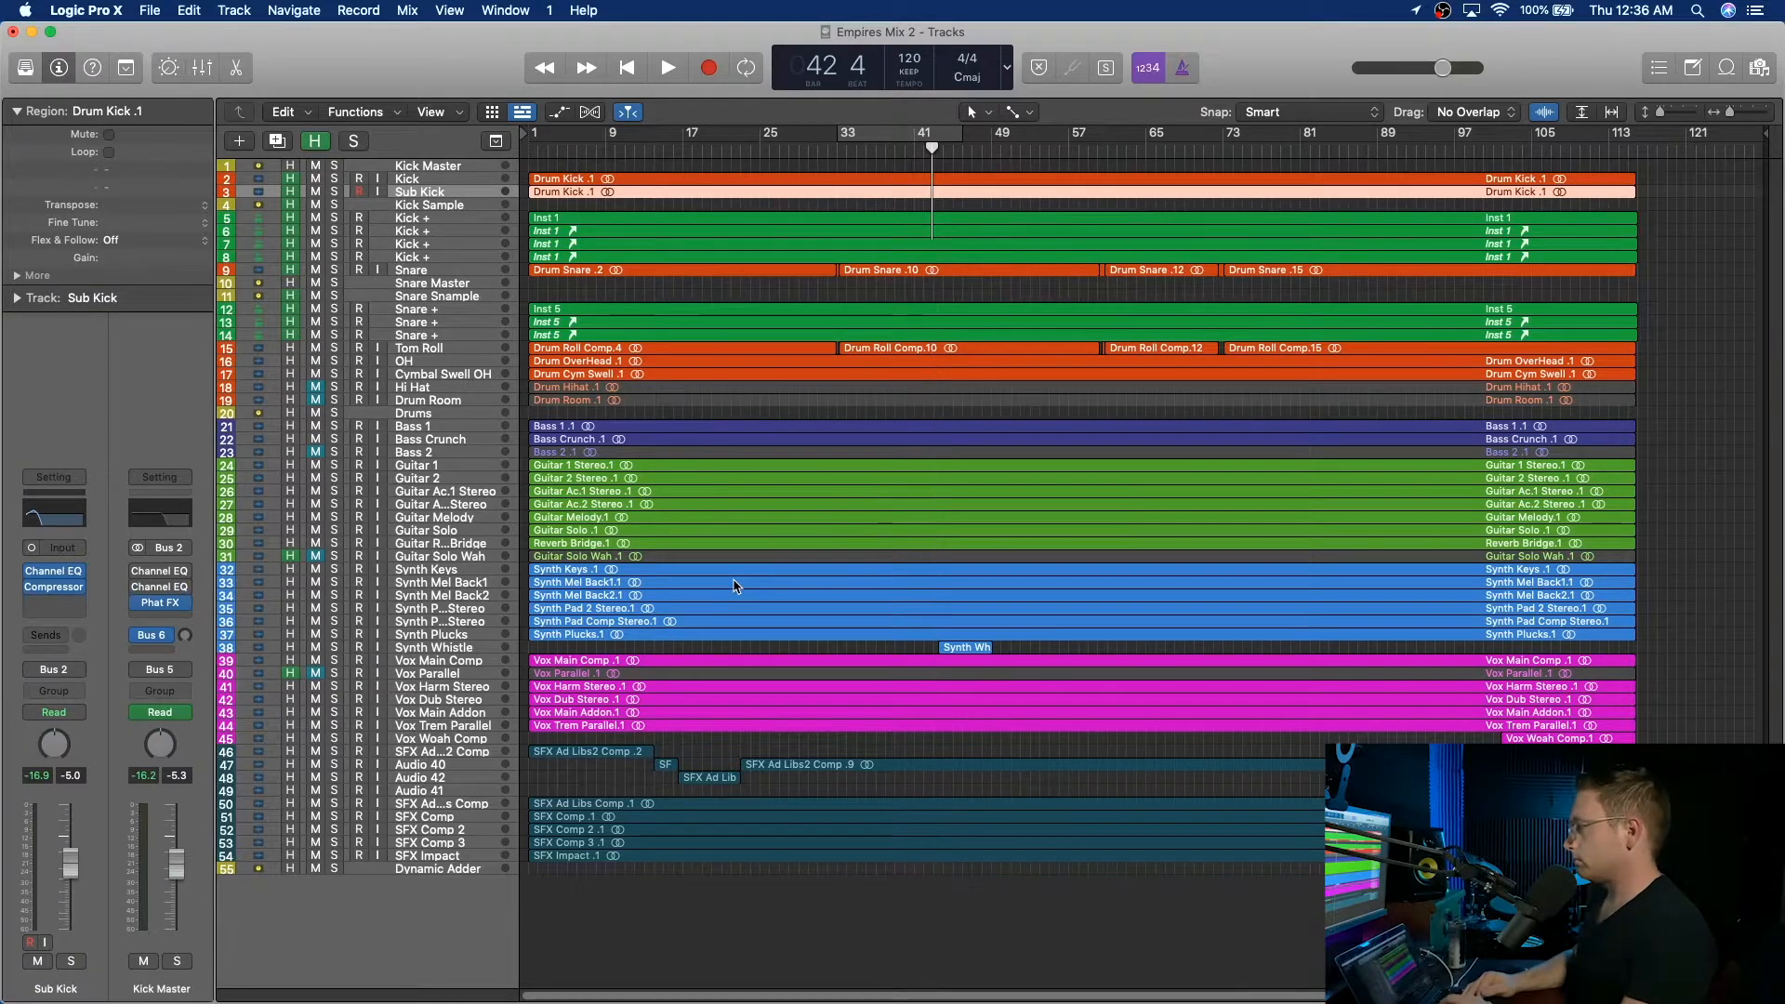
# Show the mixer, open ADPTR MetricAB on Stereo Out, cue Unto Your Name (Live) at about 2m 04s and start playback.
pyautogui.press('x')
pyautogui.hscroll(5, 1645, 522)
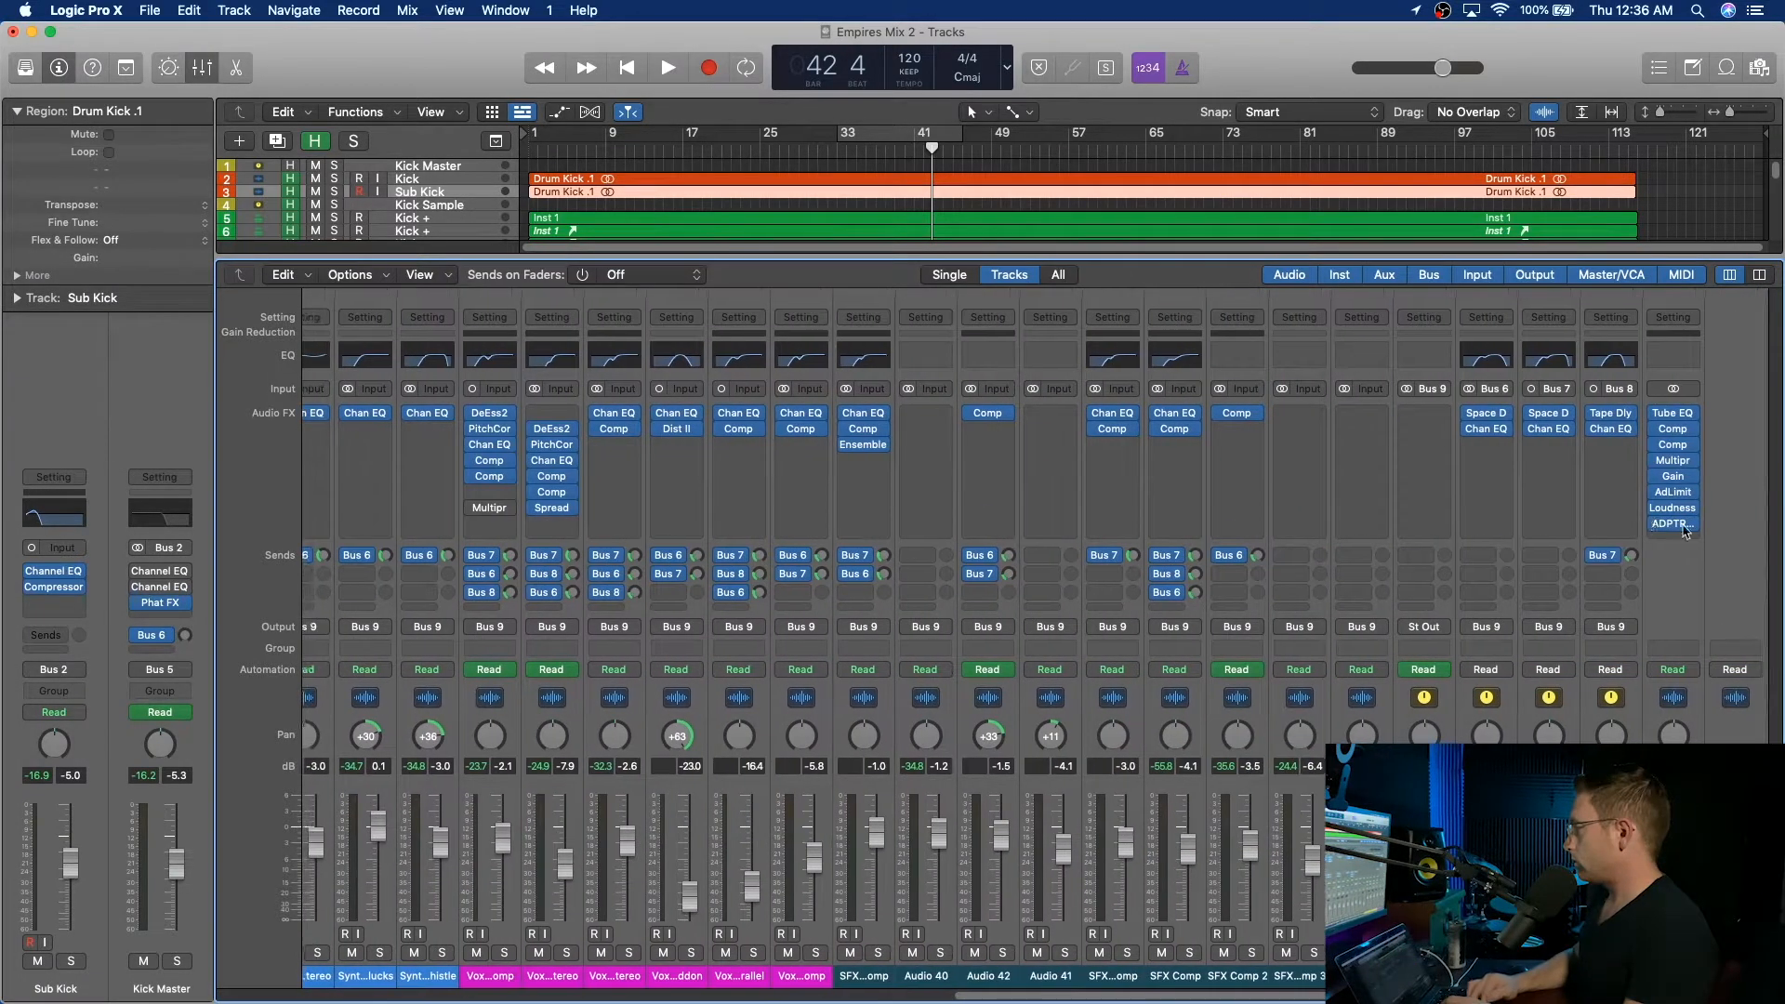
pyautogui.click(1674, 523)
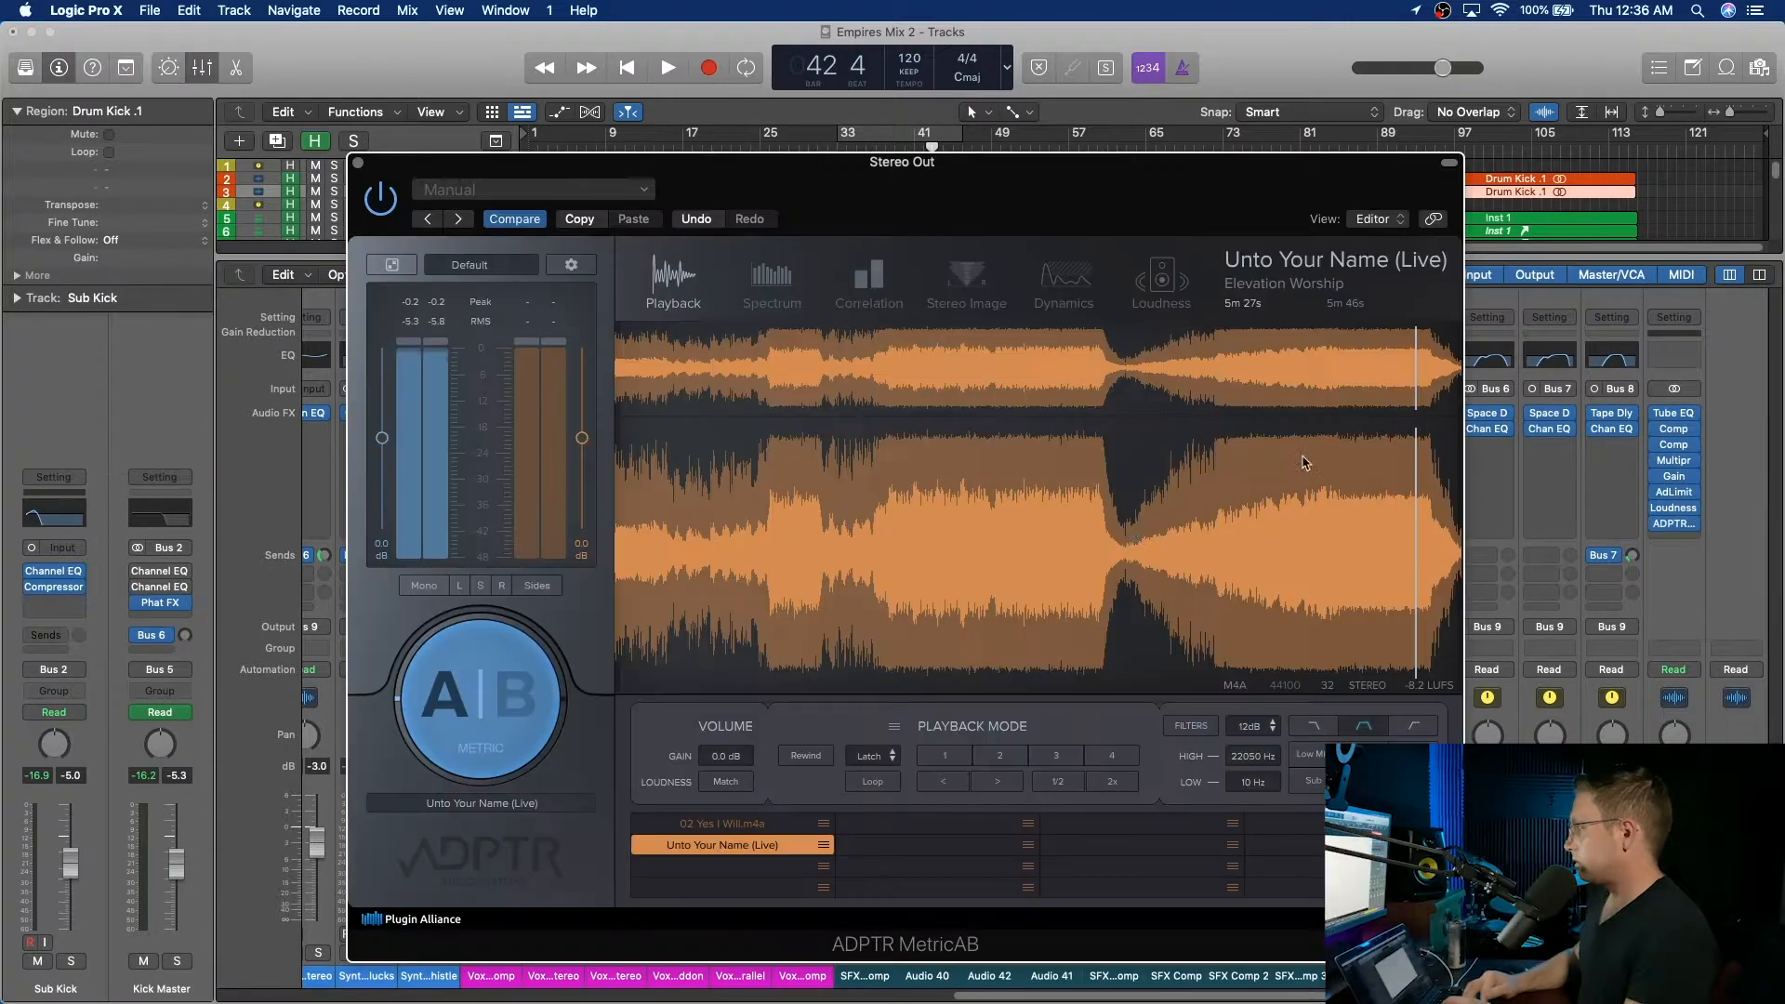
pyautogui.click(919, 520)
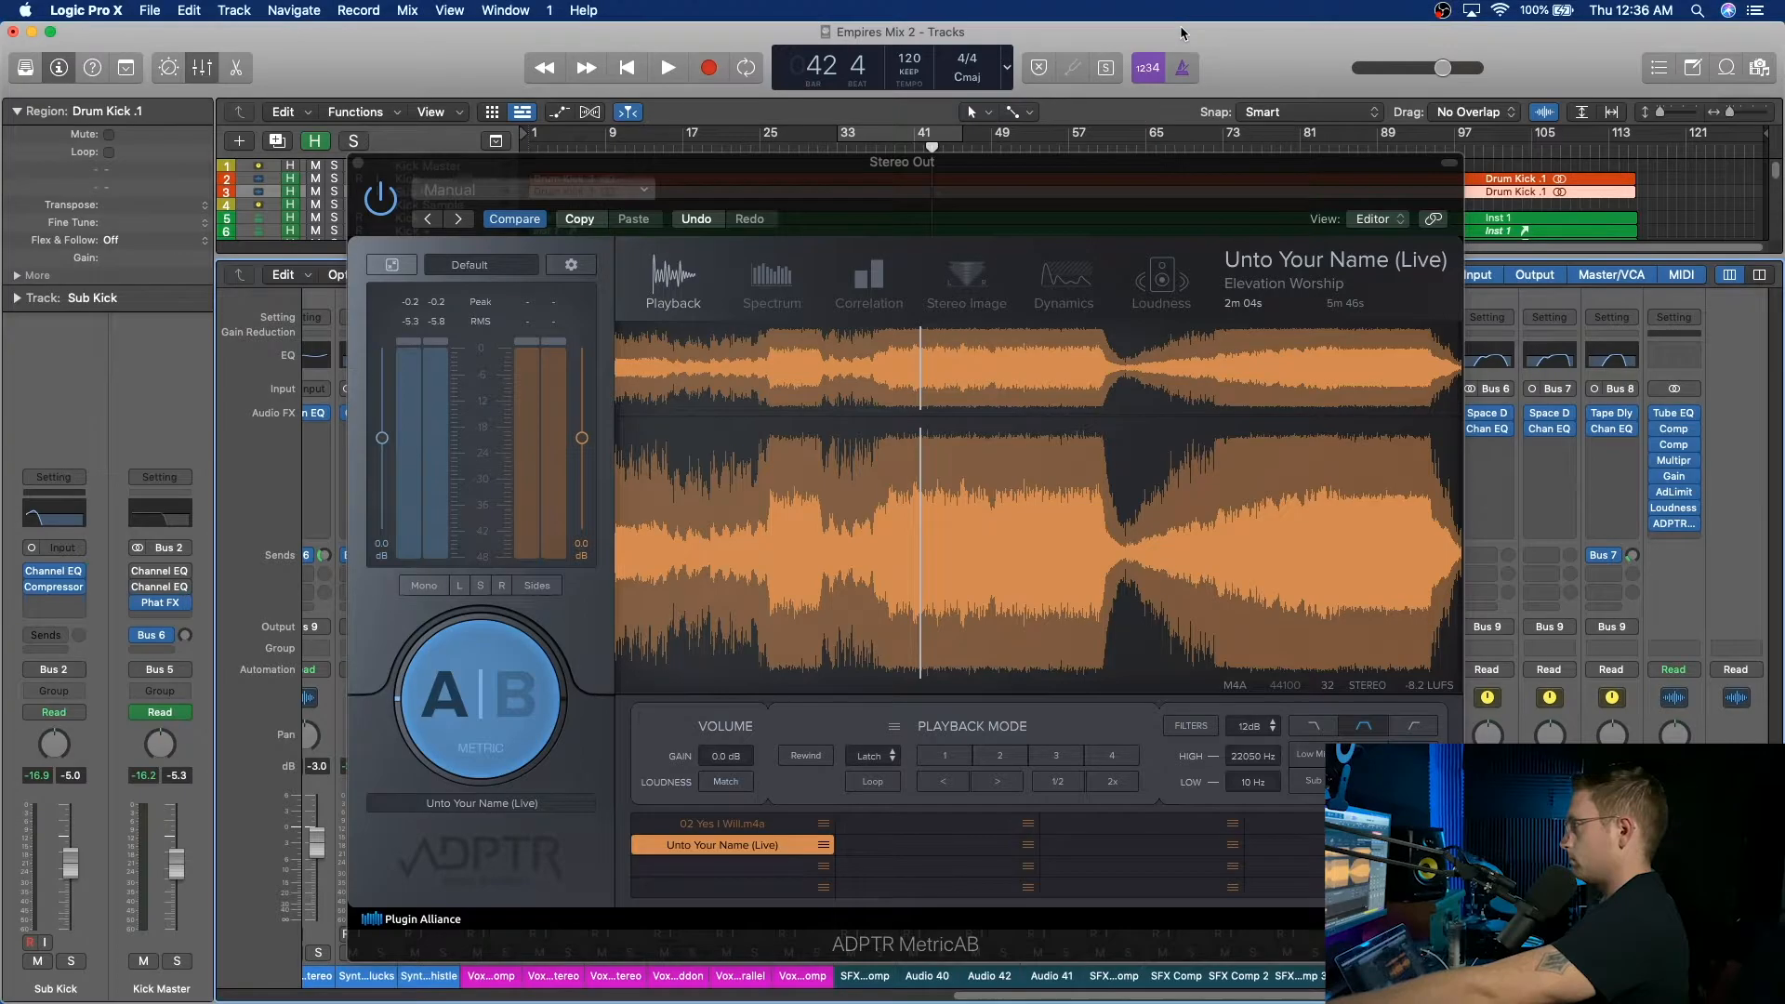
pyautogui.press('space')
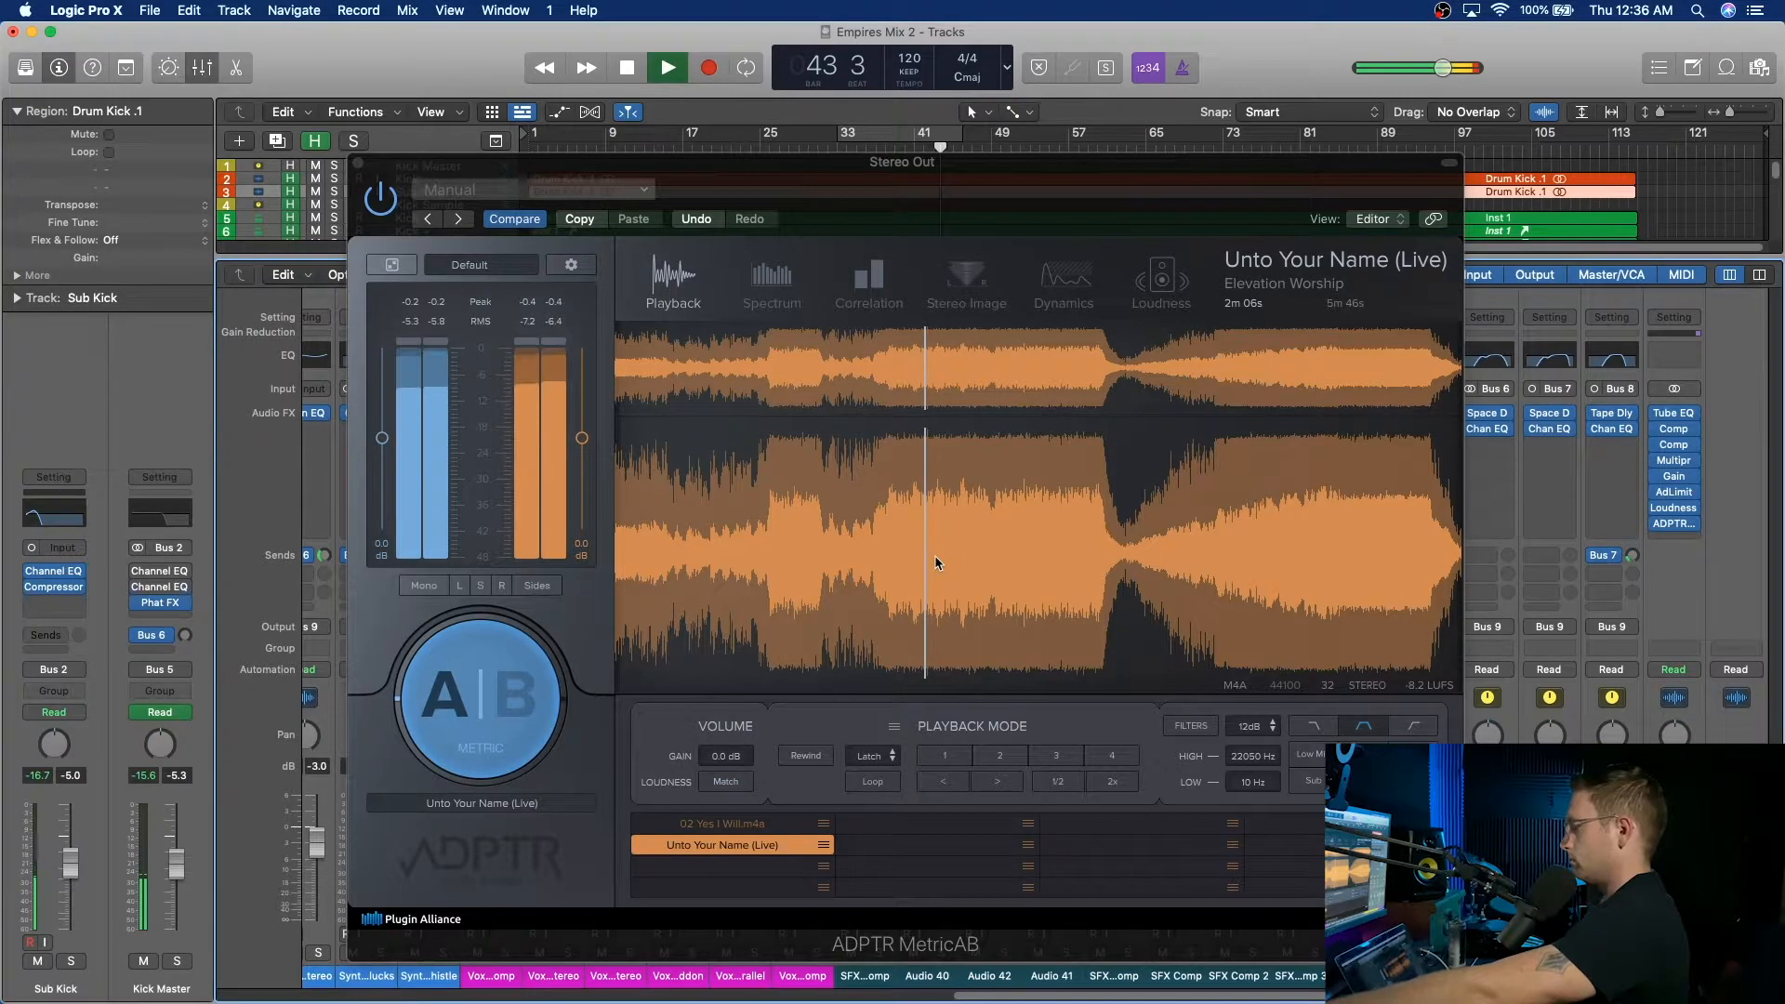
# Alternate between the mix and the Unto Your Name (Live) reference in MetricAB to compare their tonal balance.
pyautogui.click(492, 700)
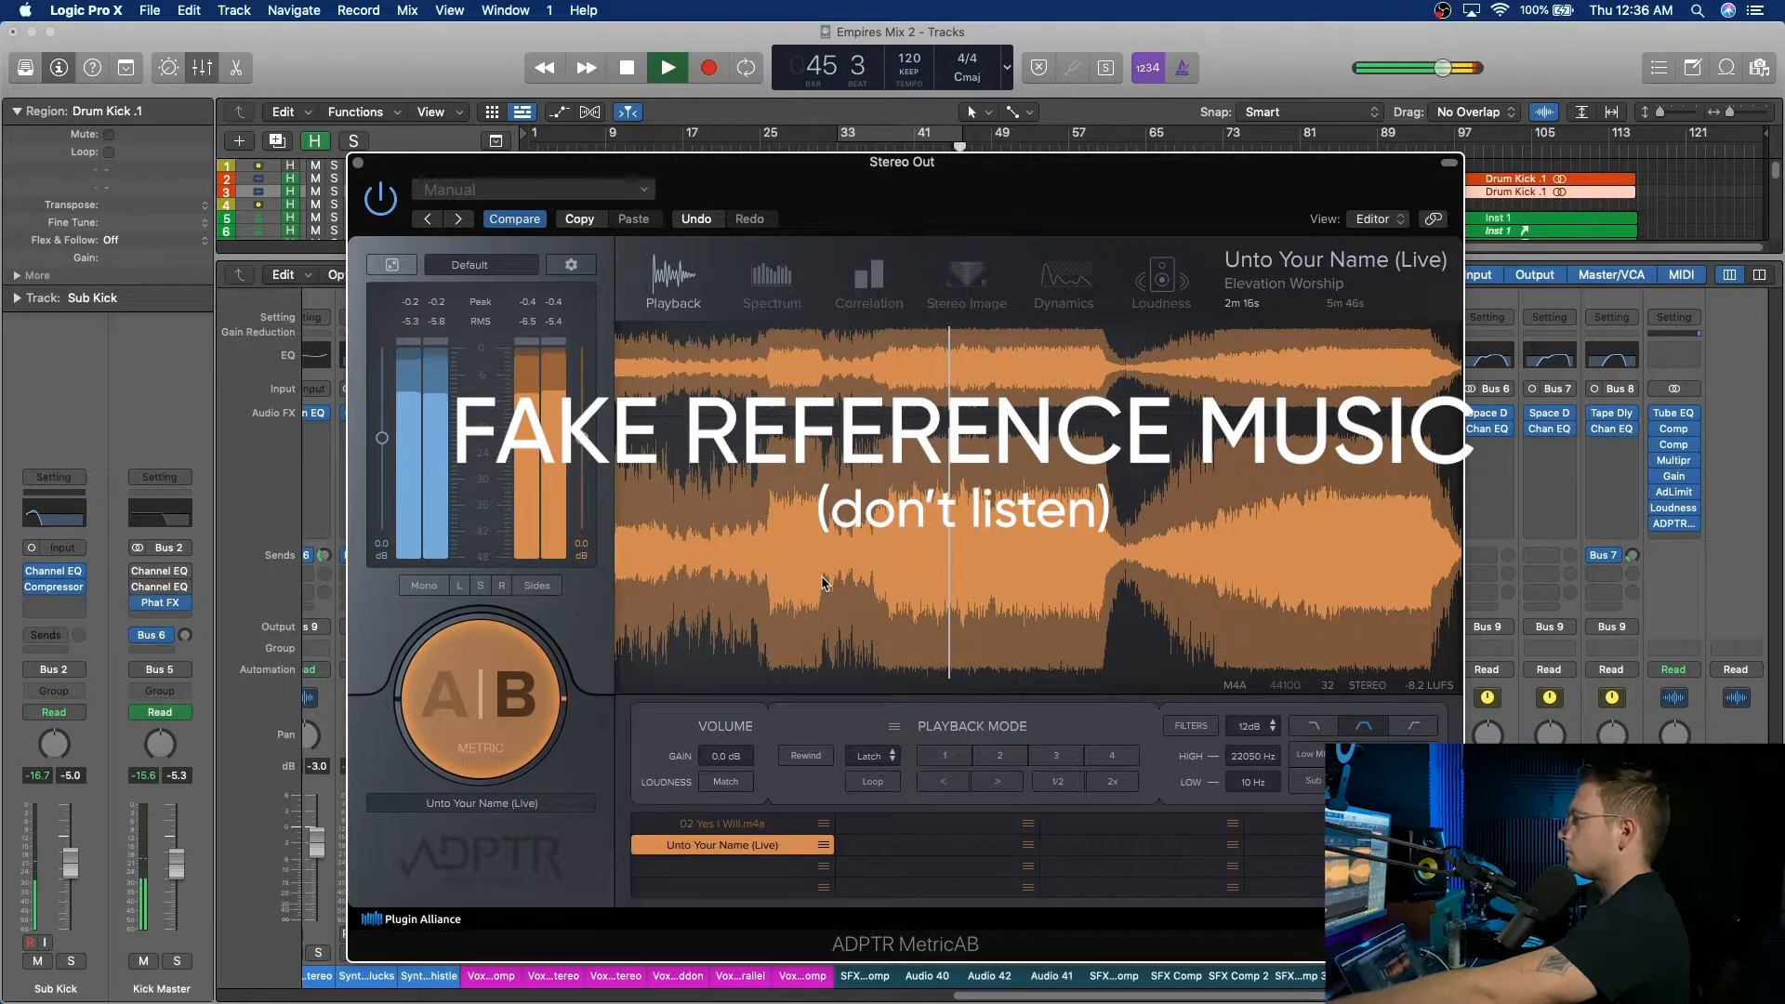
pyautogui.click(493, 702)
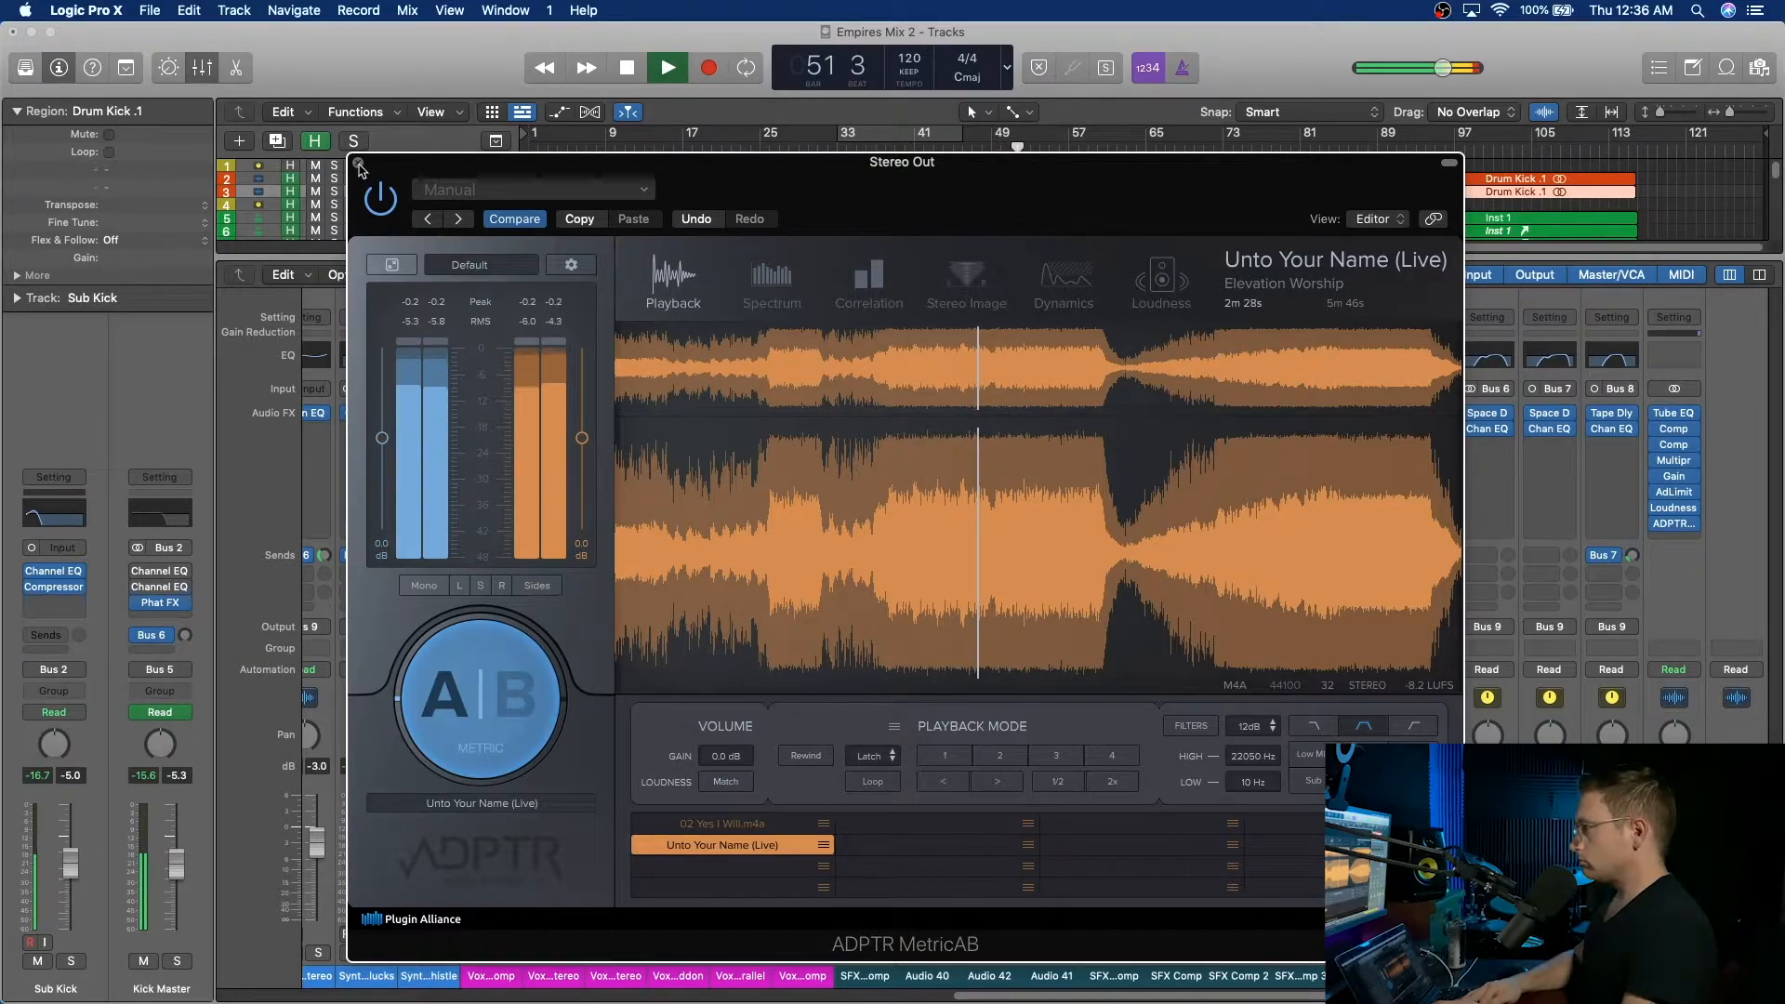
pyautogui.click(493, 702)
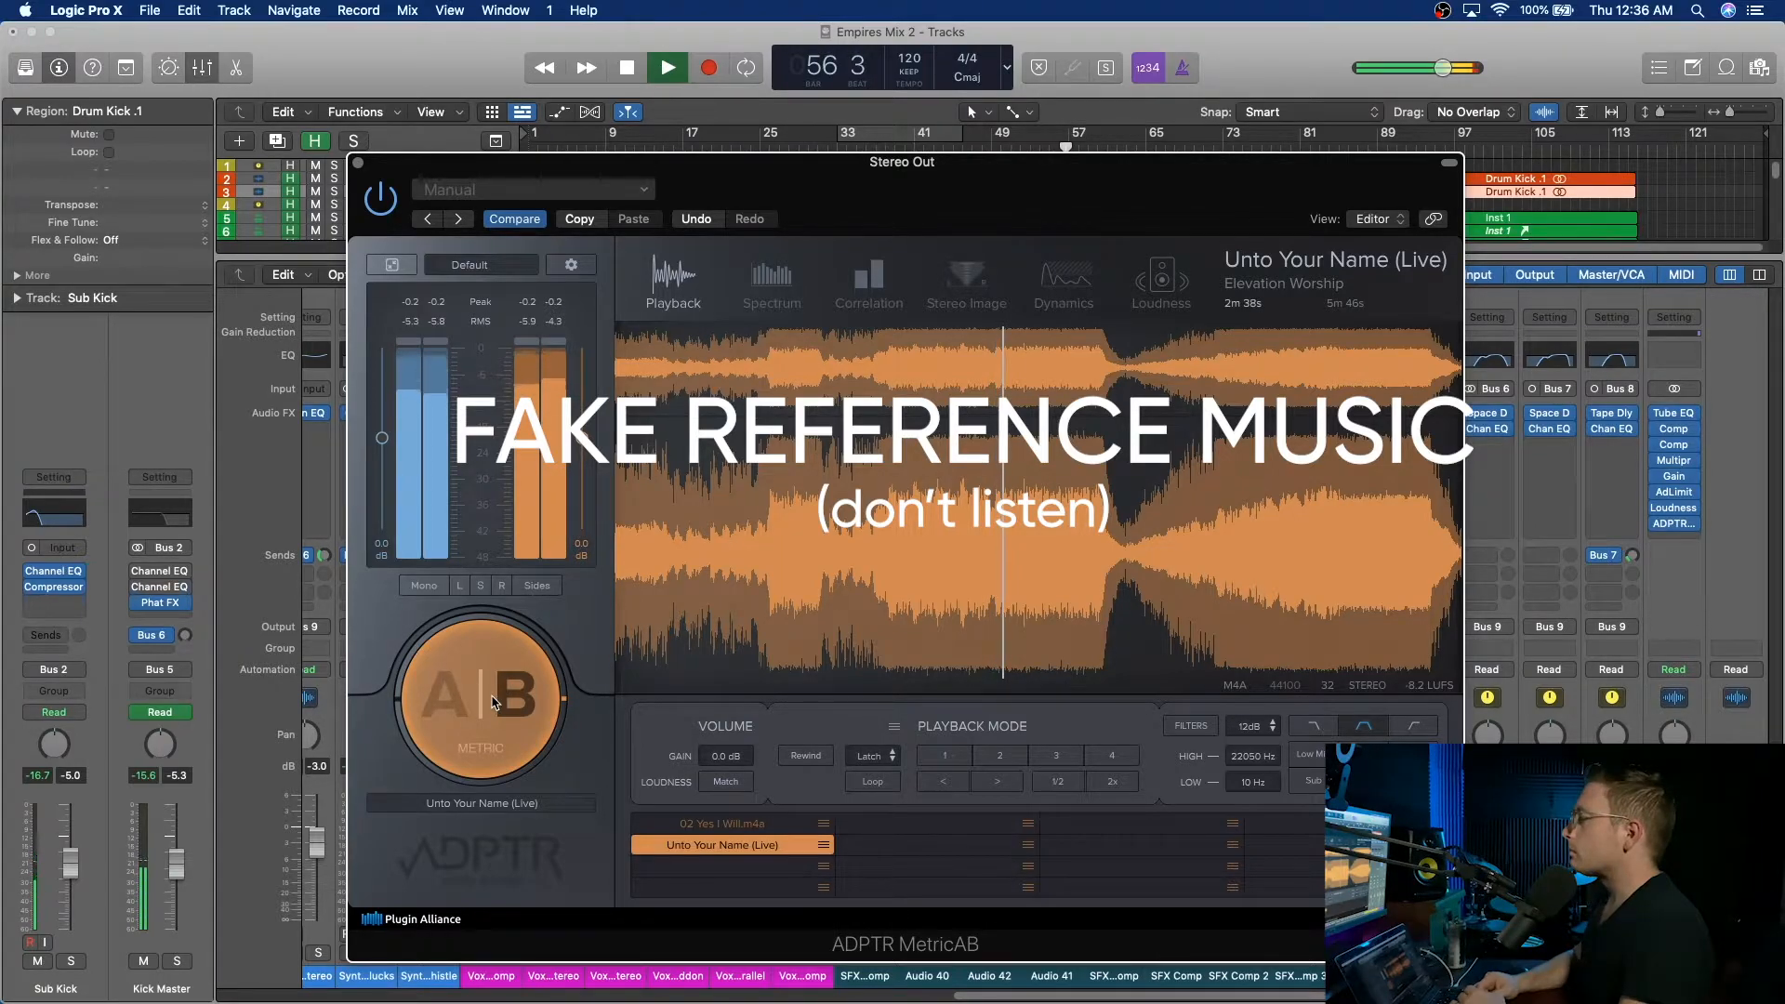
pyautogui.click(492, 702)
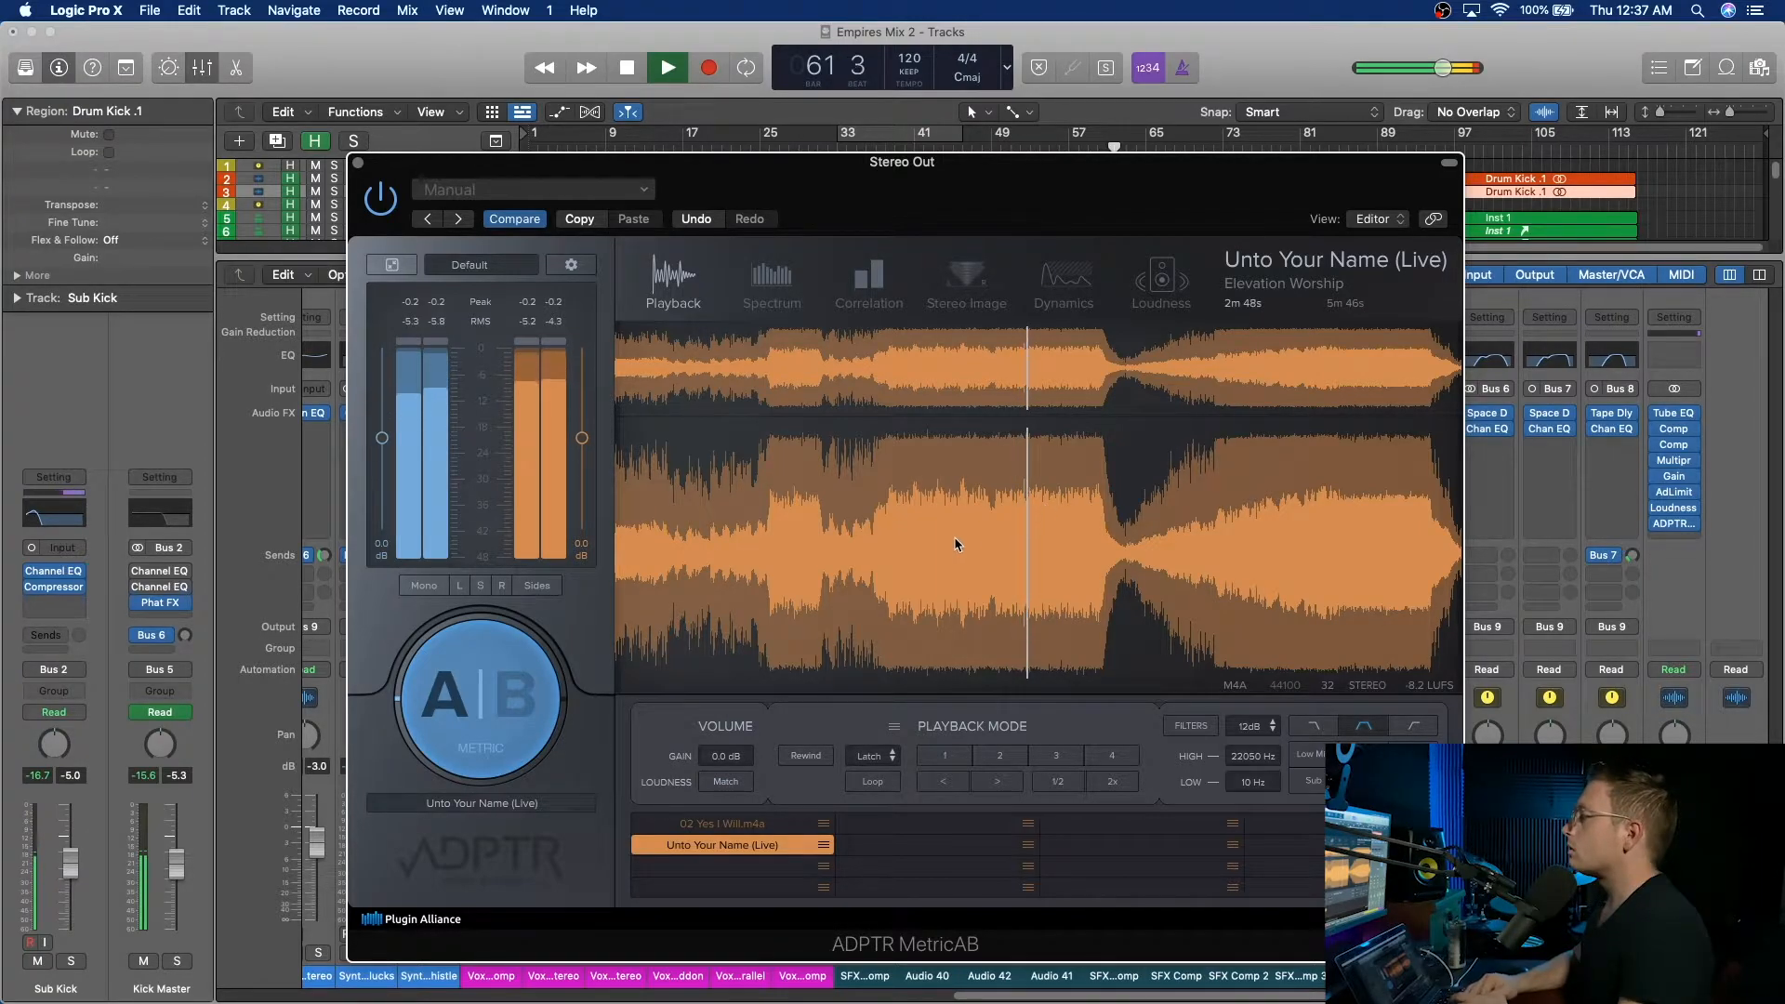
pyautogui.click(480, 702)
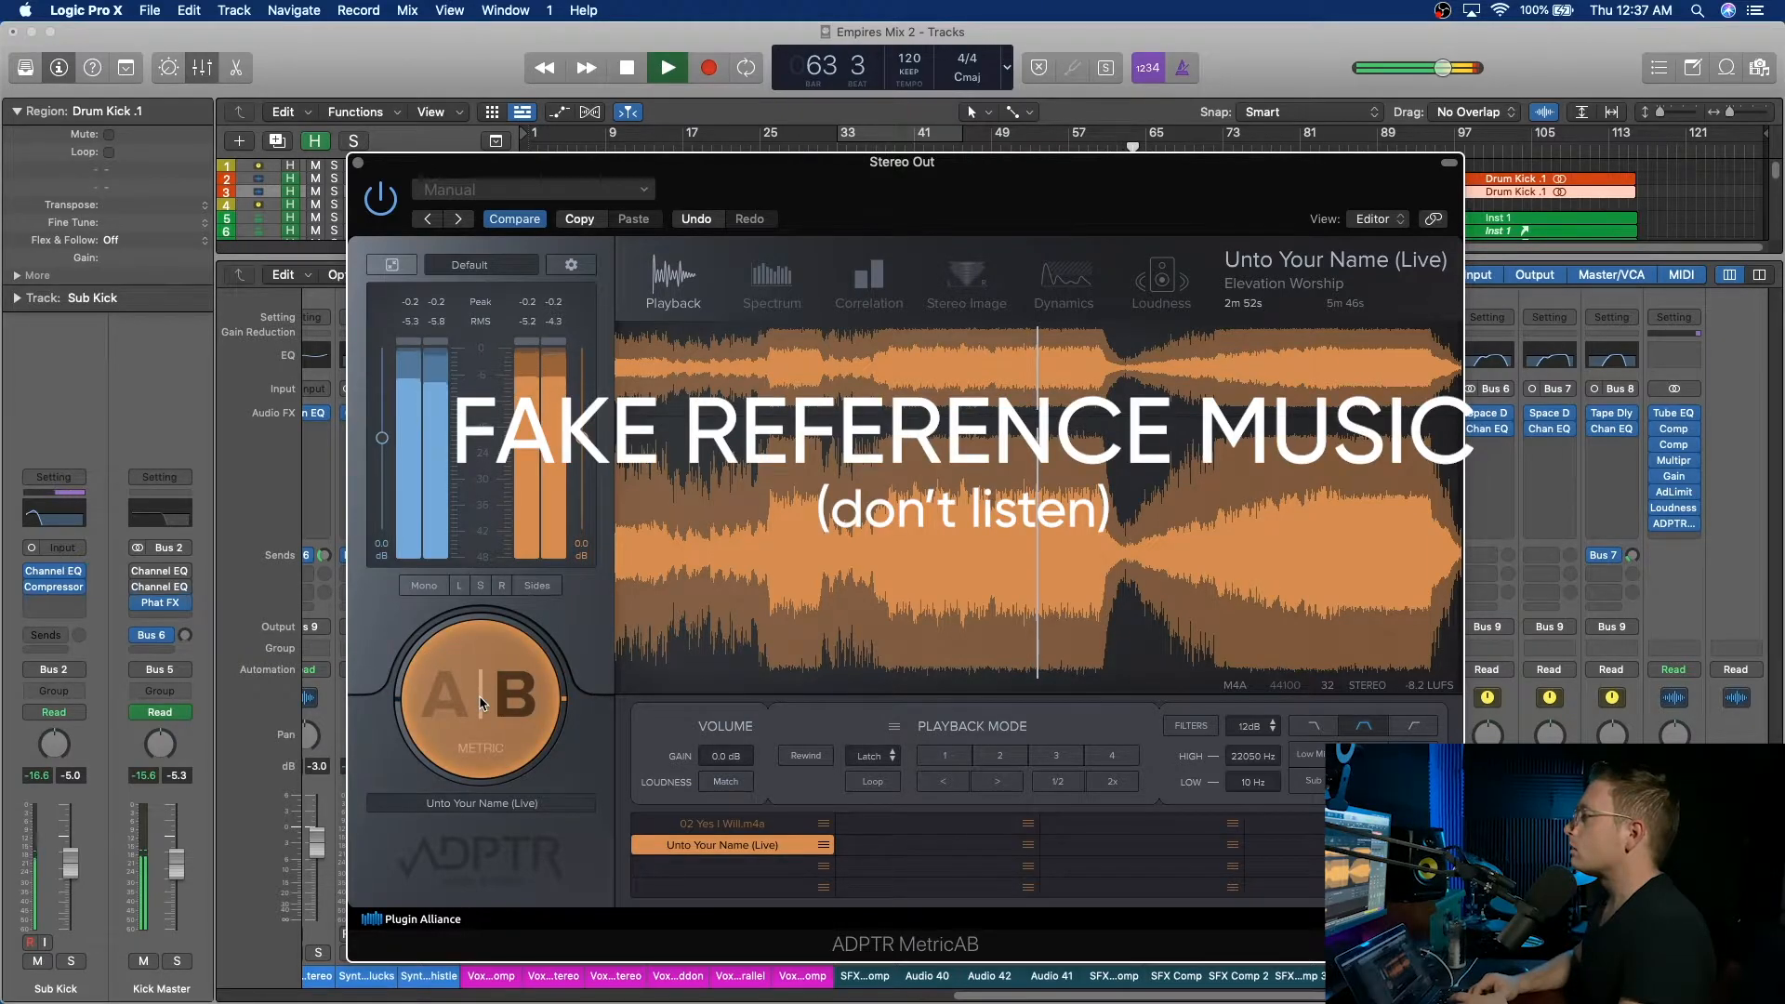
# Move the reference back to about 2m 27s, shift the MetricAB window and return the project playhead to about bar 53.
pyautogui.click(973, 532)
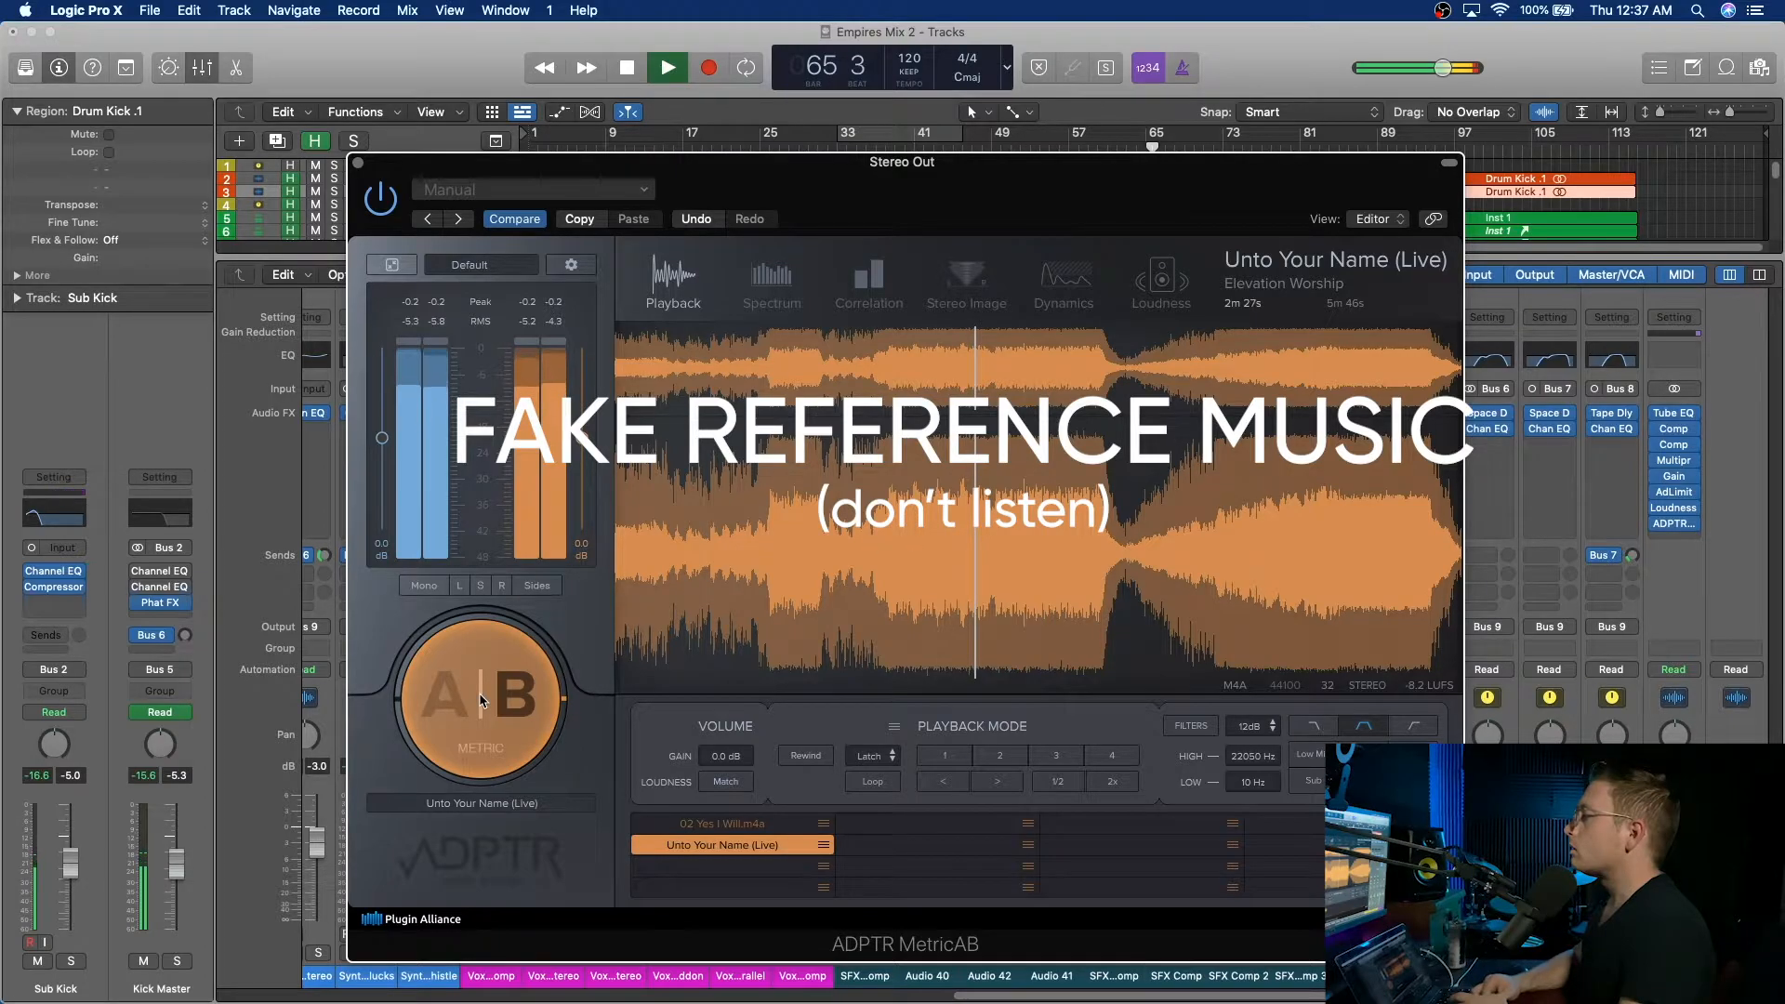
pyautogui.moveTo(1025, 174); pyautogui.dragTo(1082, 201)
pyautogui.click(1034, 151)
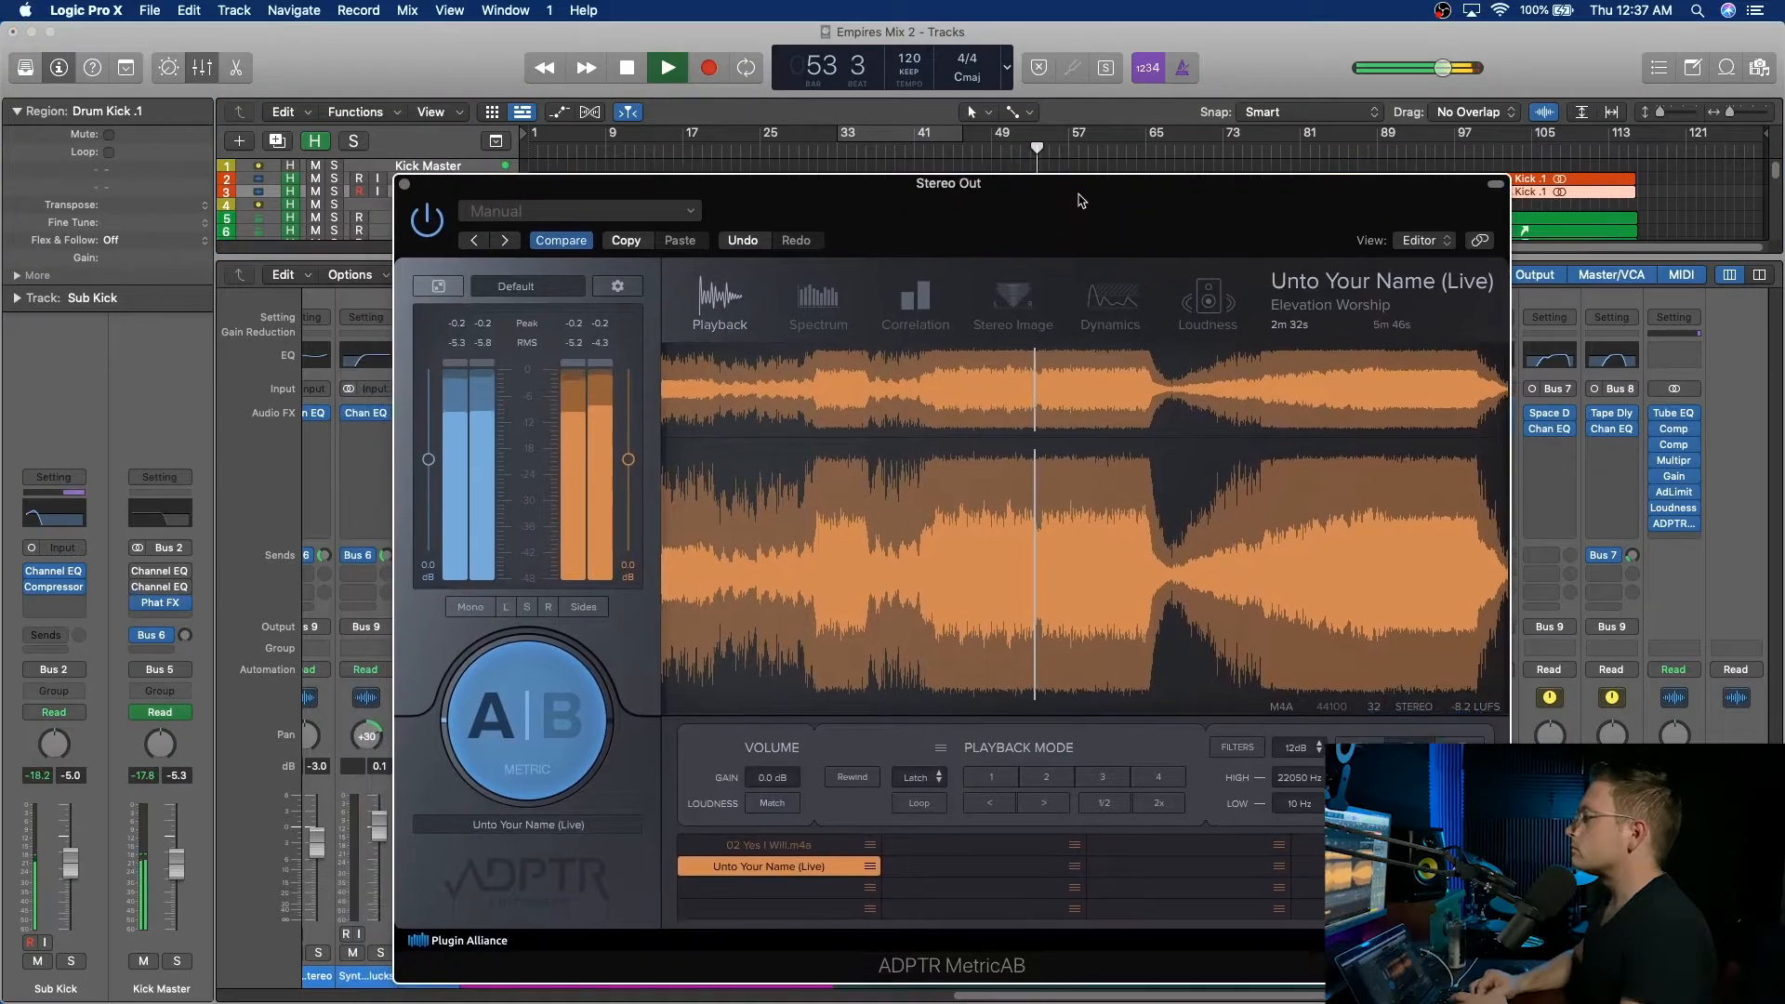
# Compare the Unto Your Name (Live) reference with the mix once more, stop playback and close MetricAB.
pyautogui.click(533, 729)
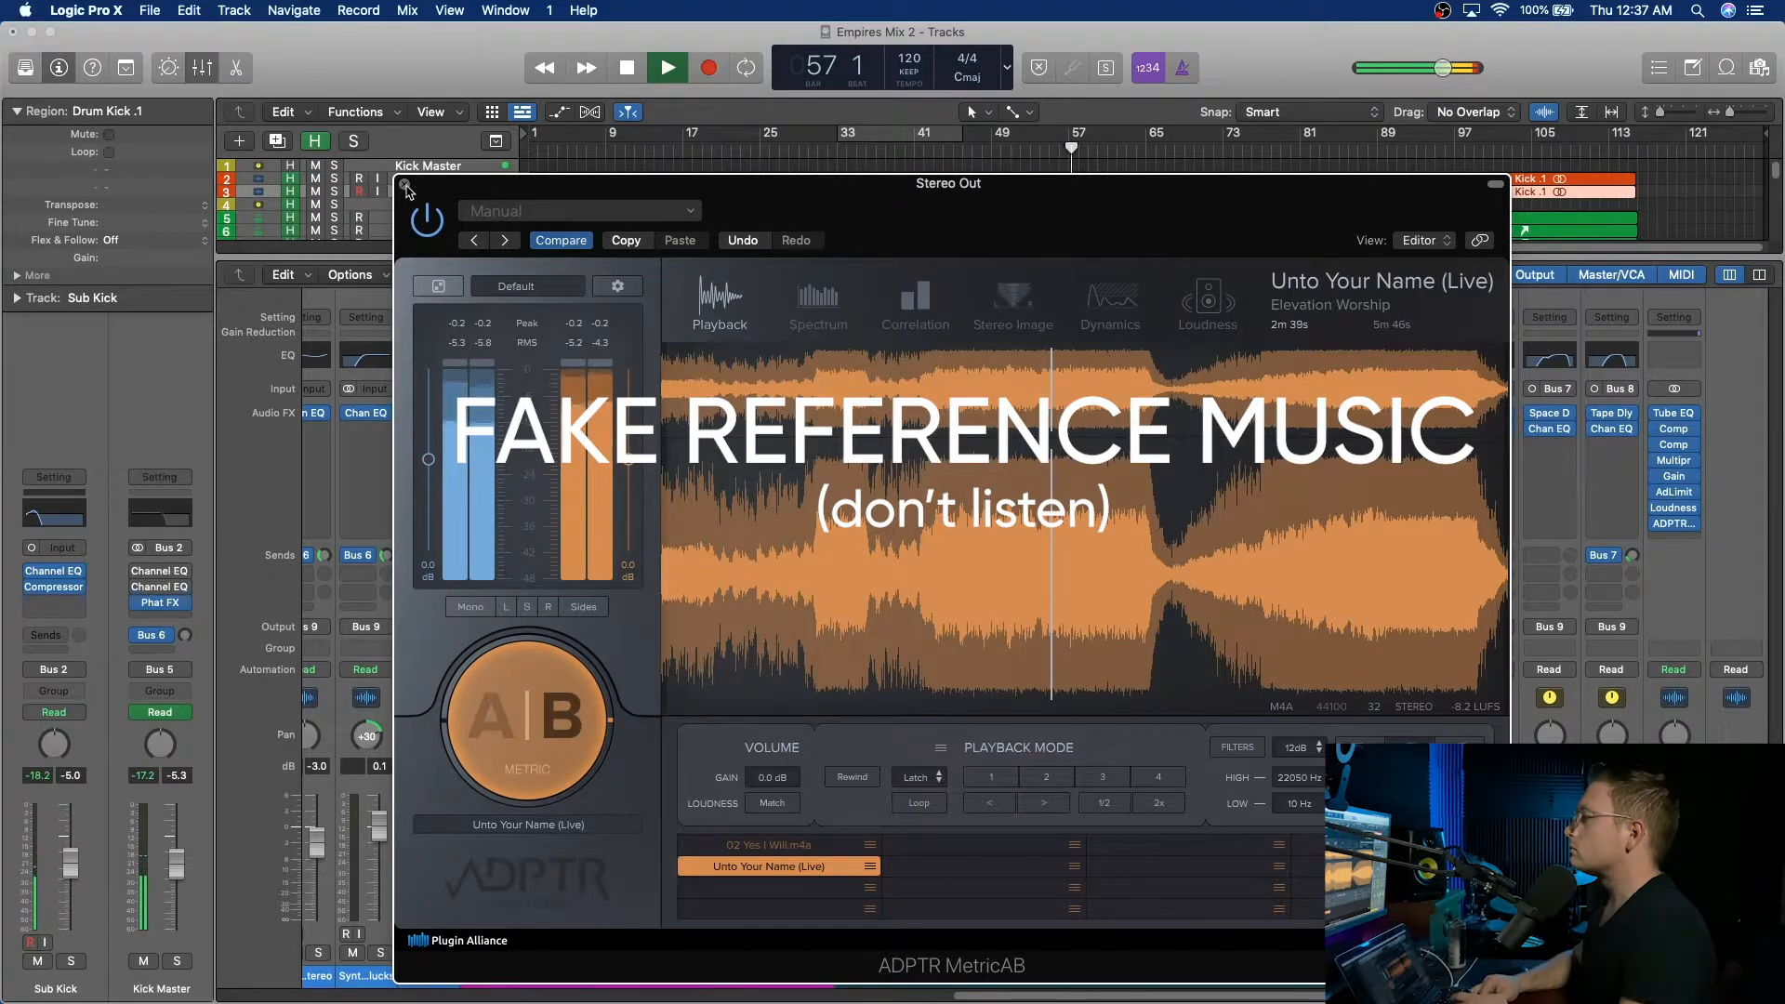
pyautogui.click(544, 722)
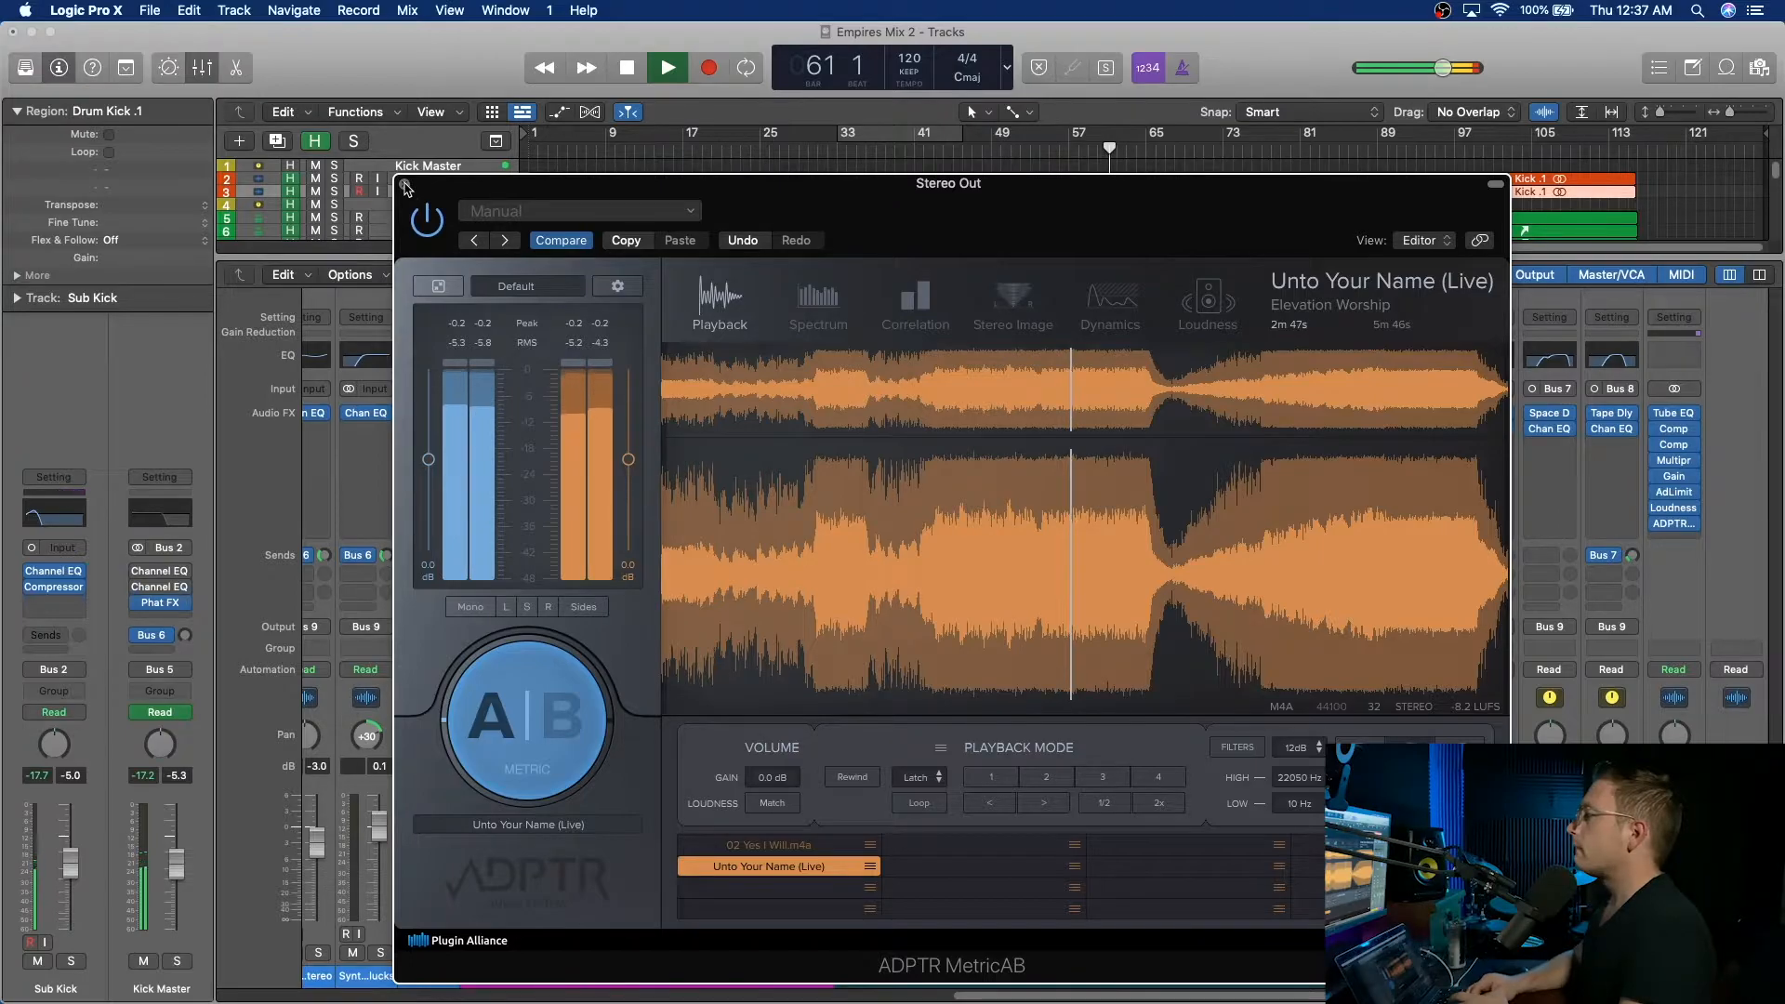
pyautogui.press('space')
pyautogui.click(406, 185)
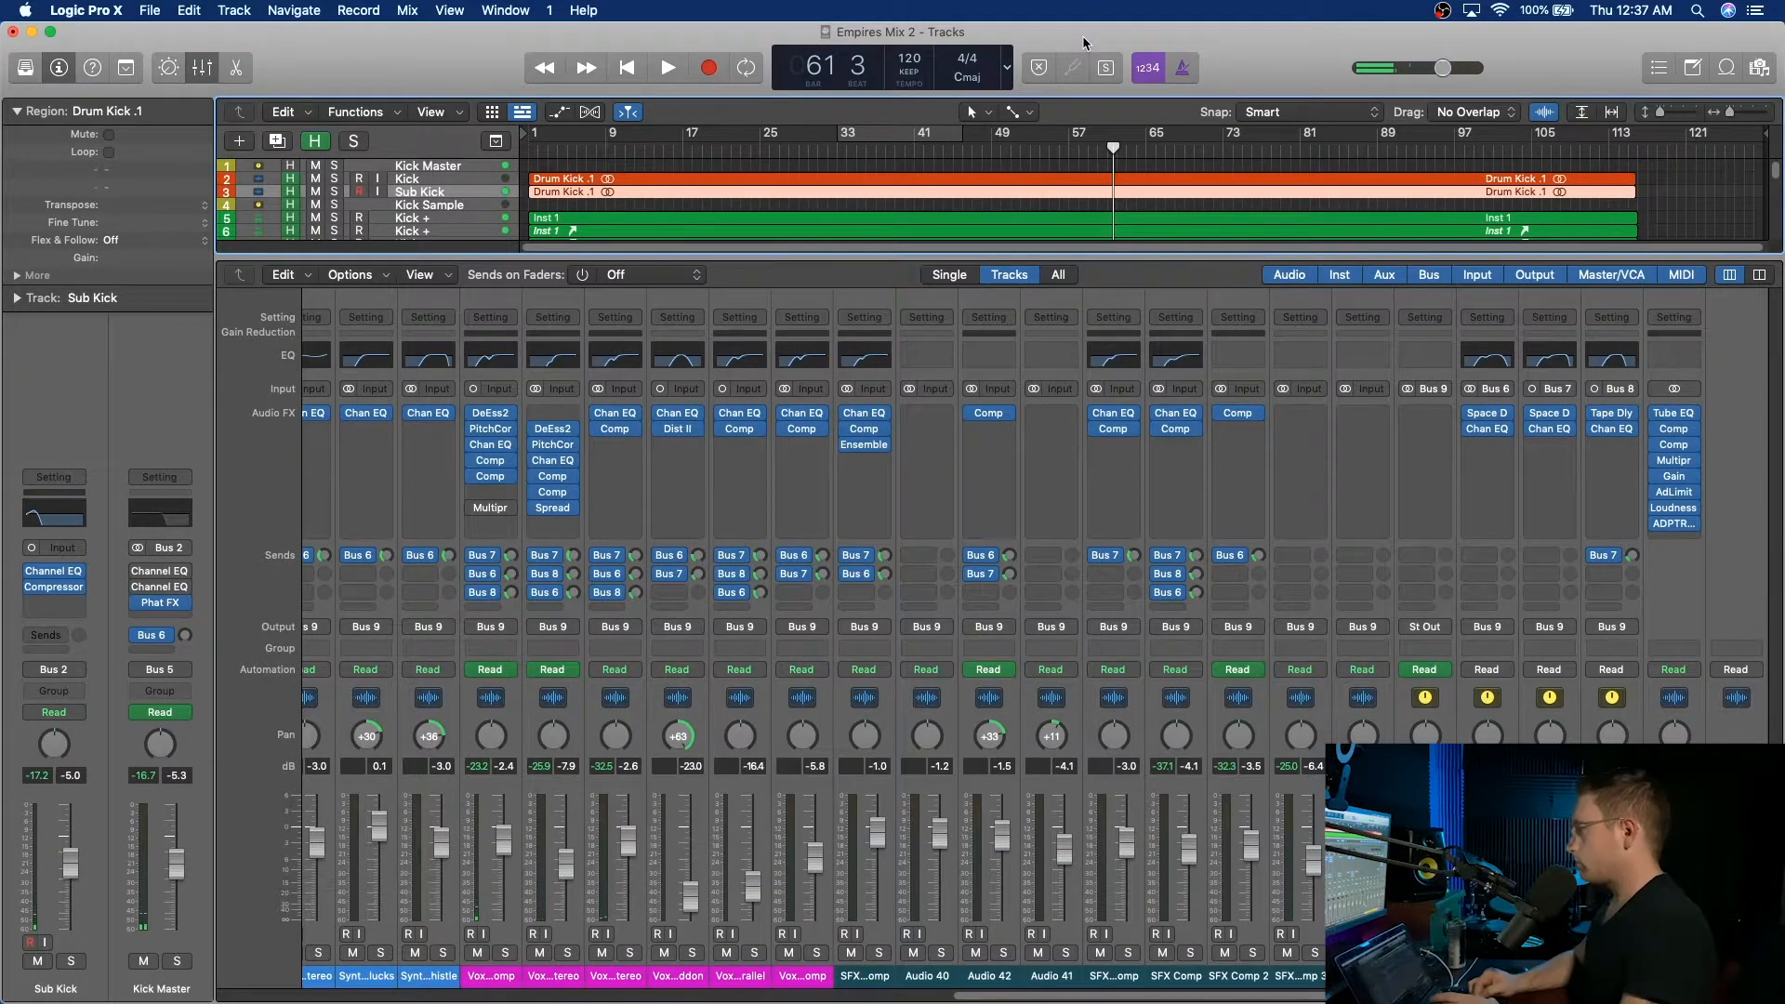
# Hide the mixer, show track automation and bring the bass tracks into view in the arrangement.
pyautogui.press('x')
pyautogui.press('a')
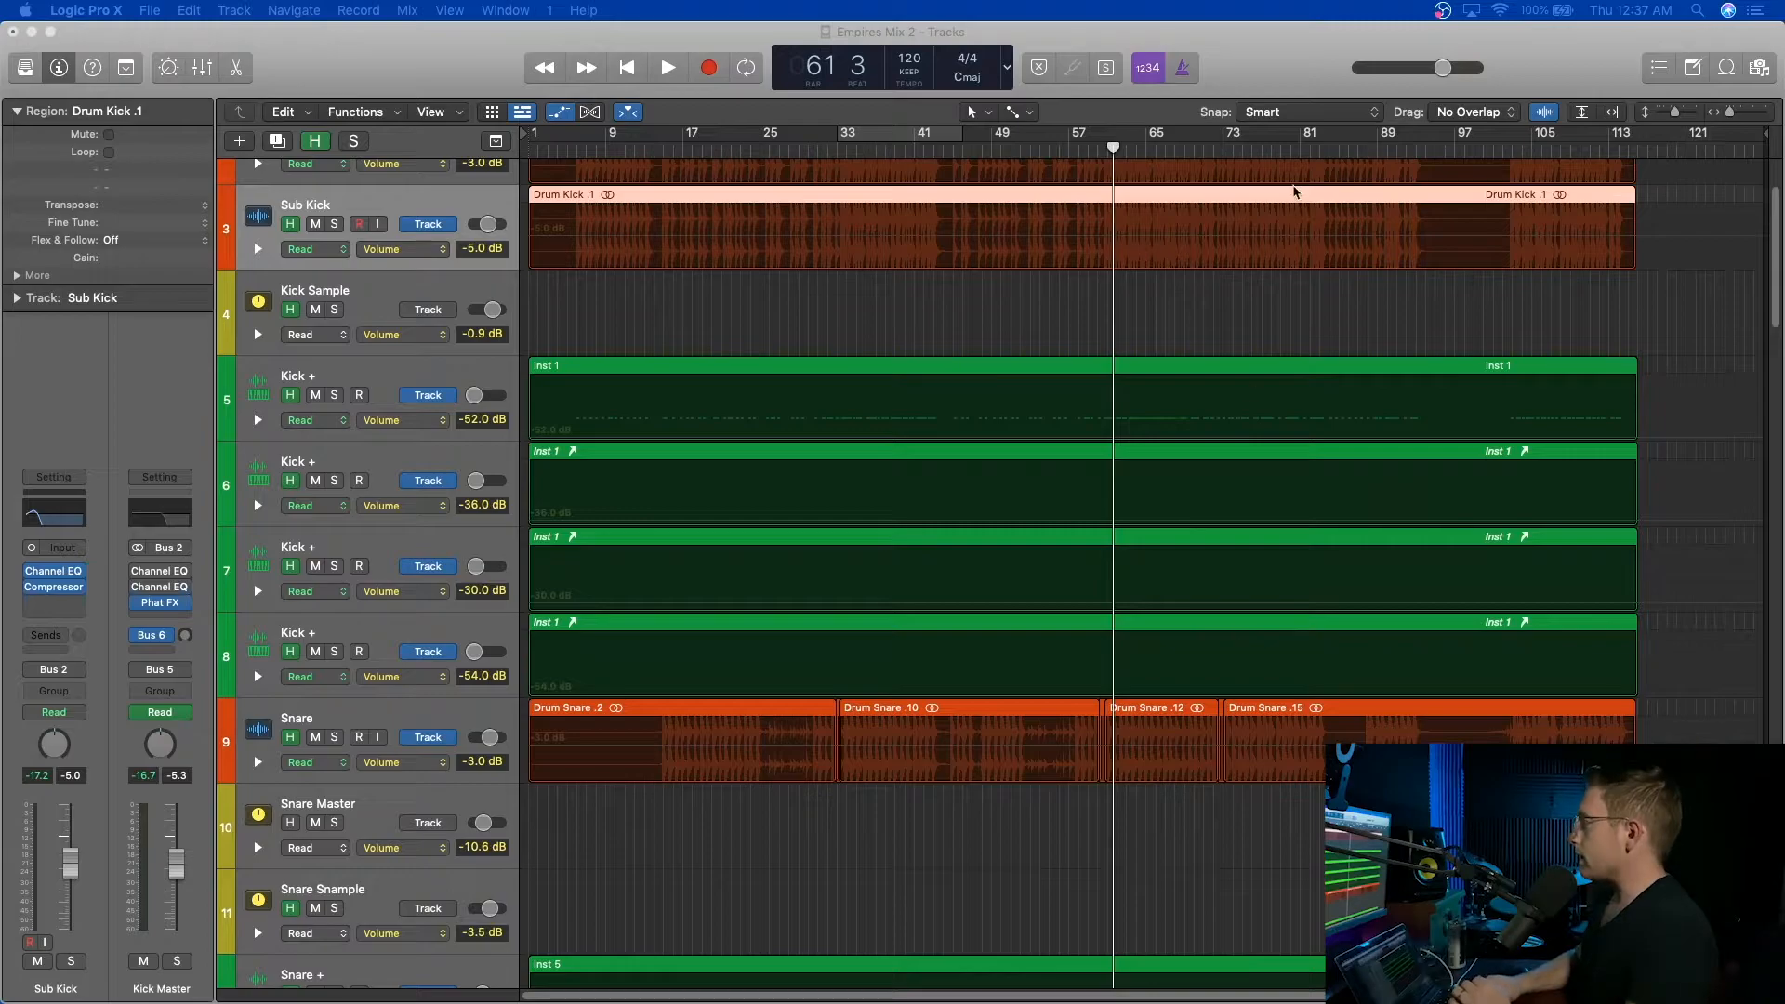
pyautogui.click(1249, 67)
pyautogui.scroll(-20, 1186, 809)
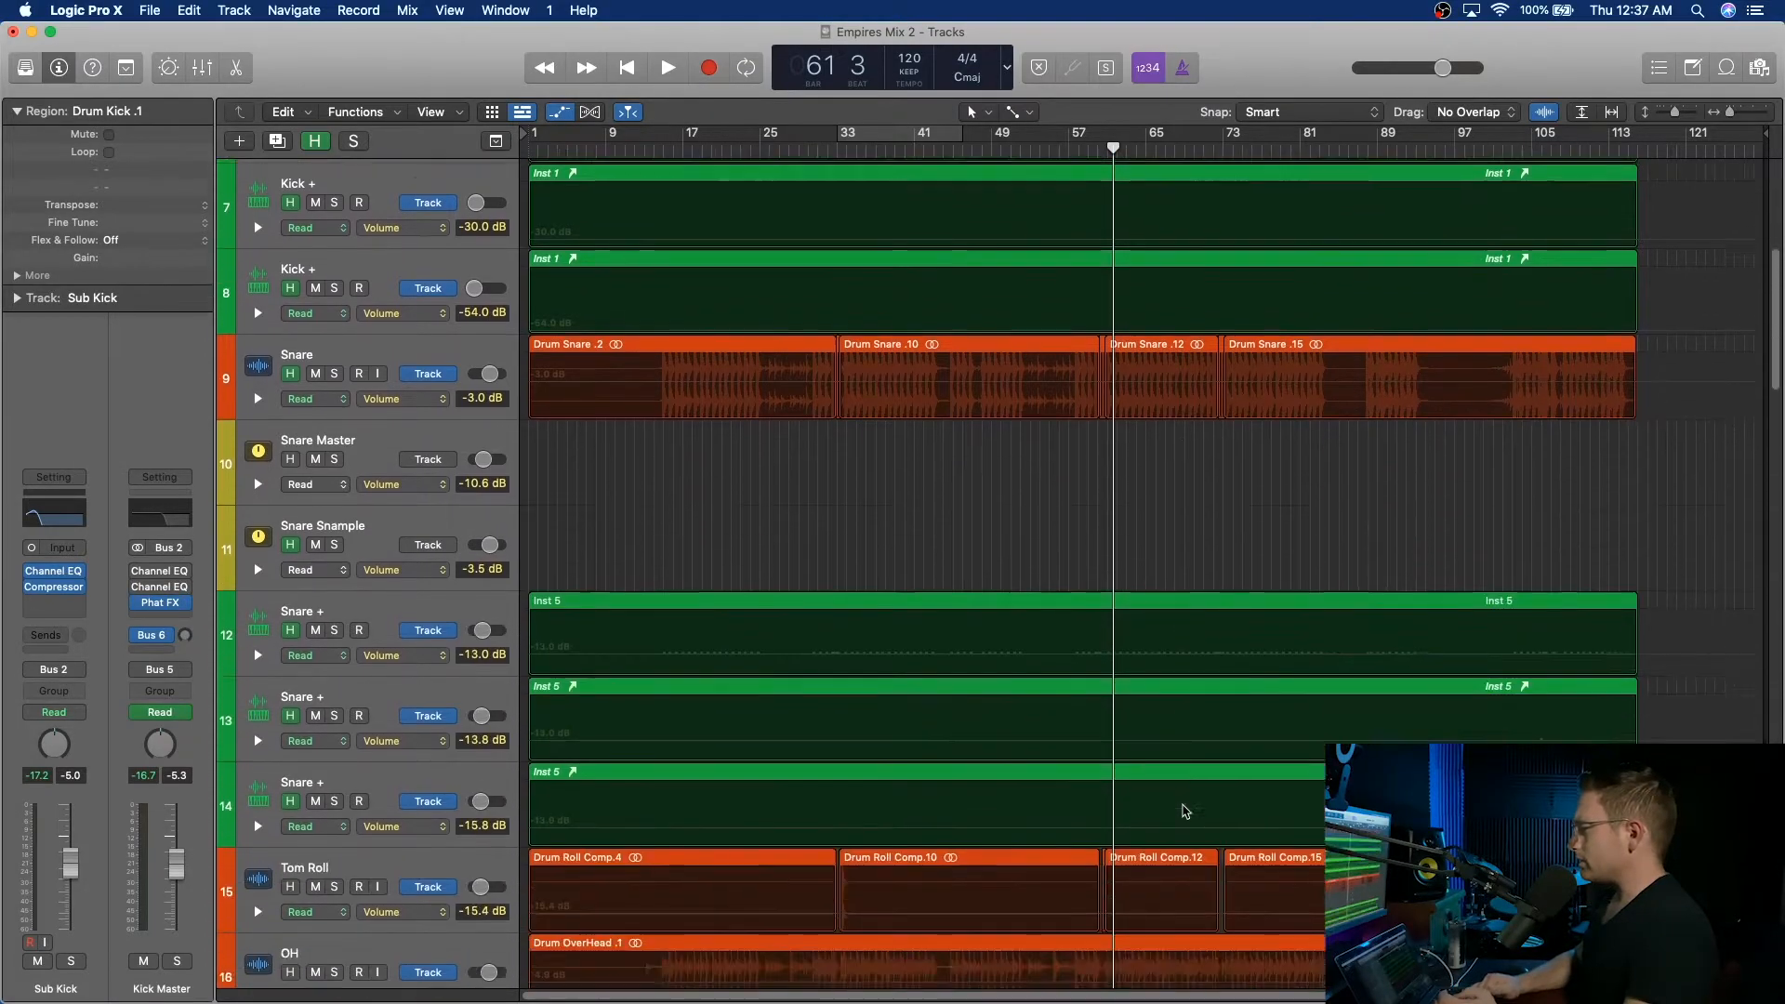
pyautogui.scroll(-16, 1185, 810)
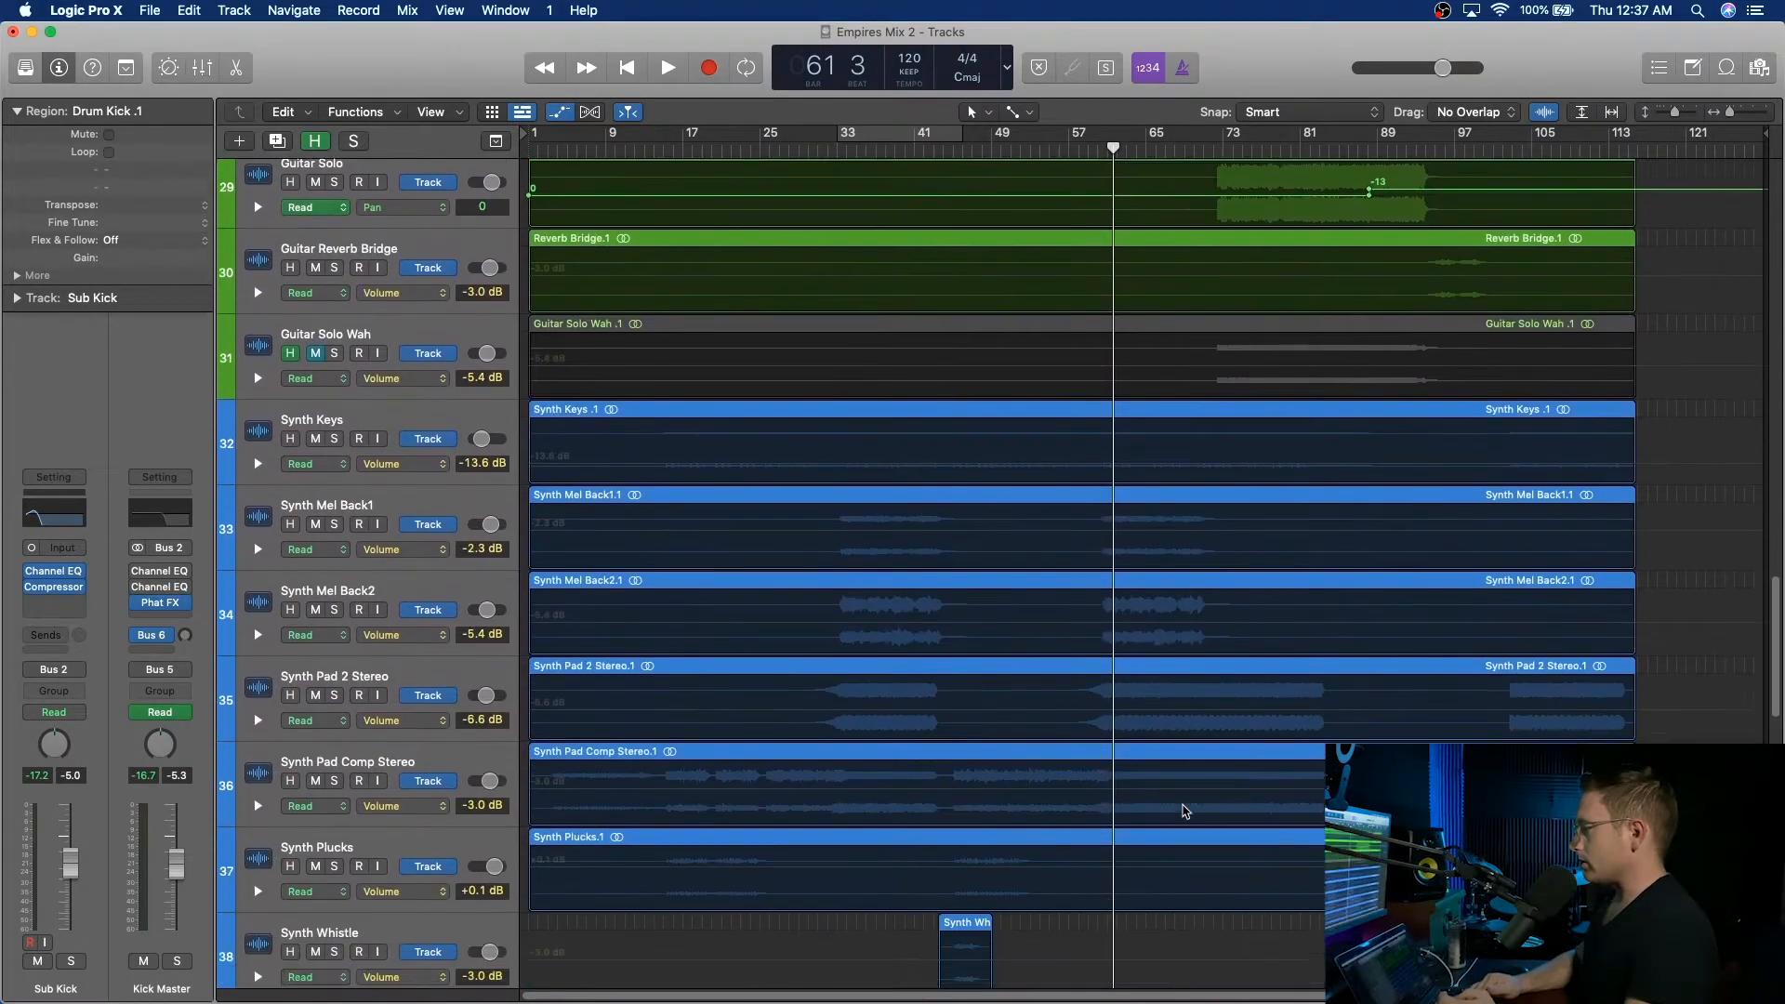
pyautogui.scroll(-6, 1186, 811)
pyautogui.scroll(10, 1186, 813)
pyautogui.scroll(9, 1185, 820)
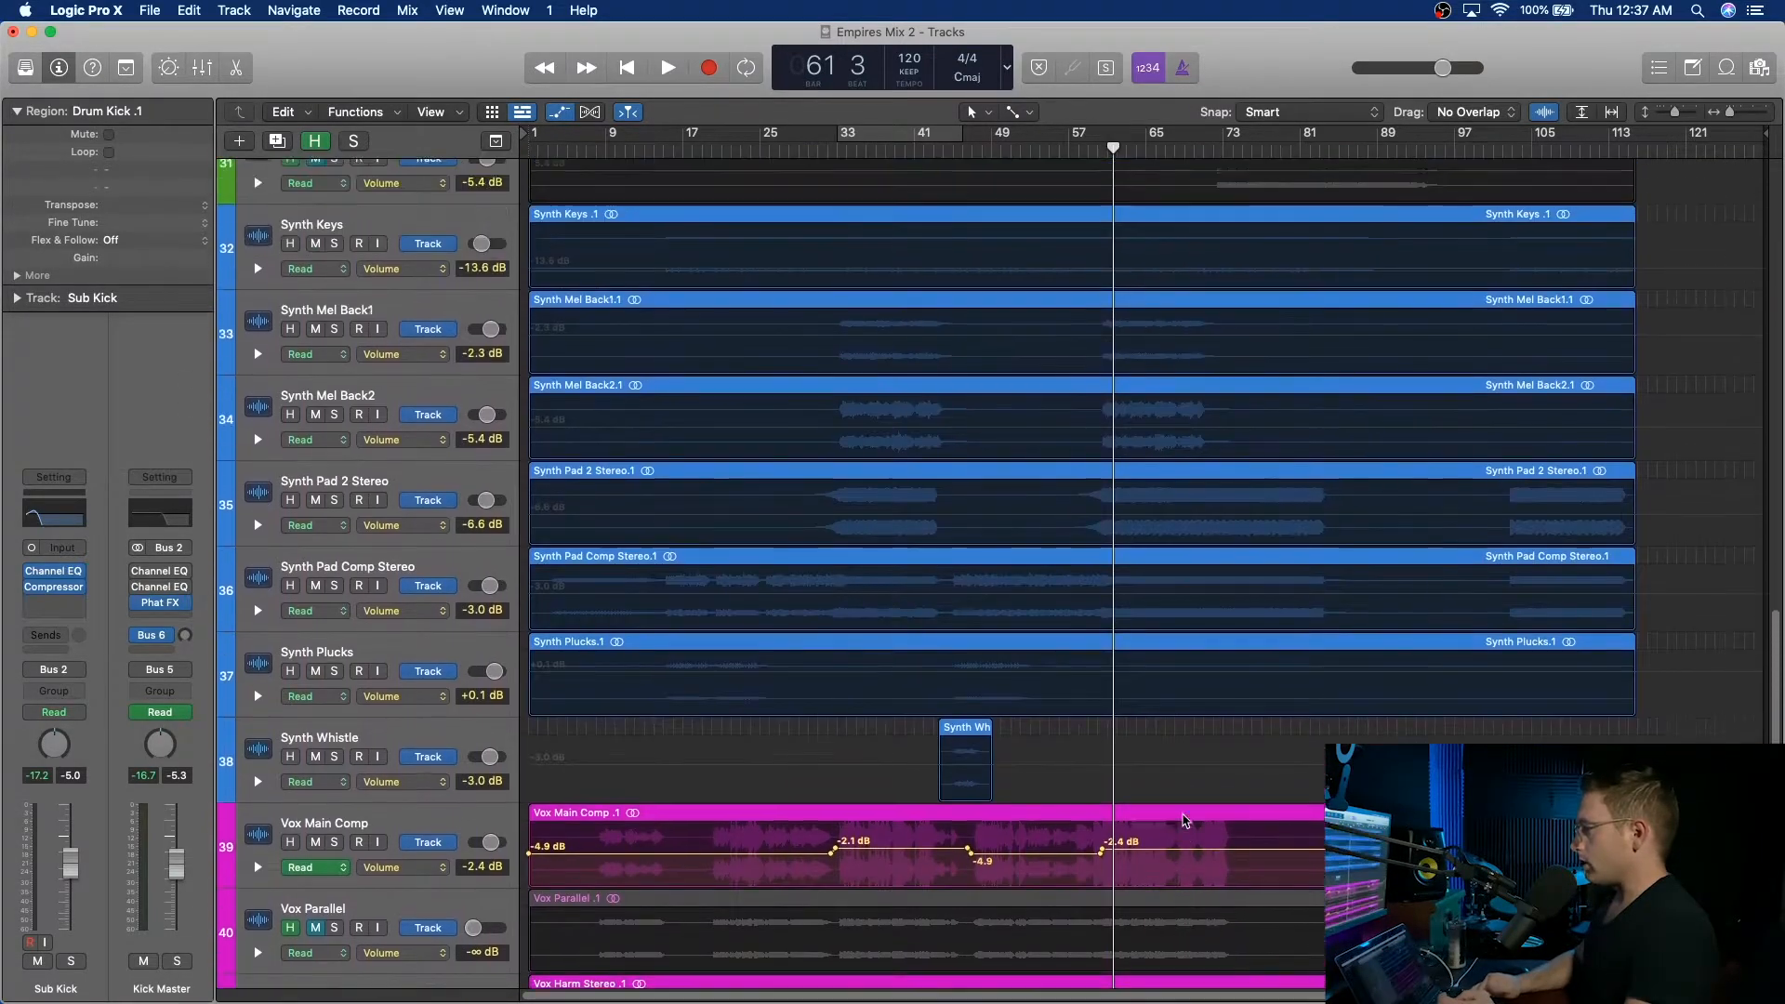
pyautogui.scroll(10, 1186, 825)
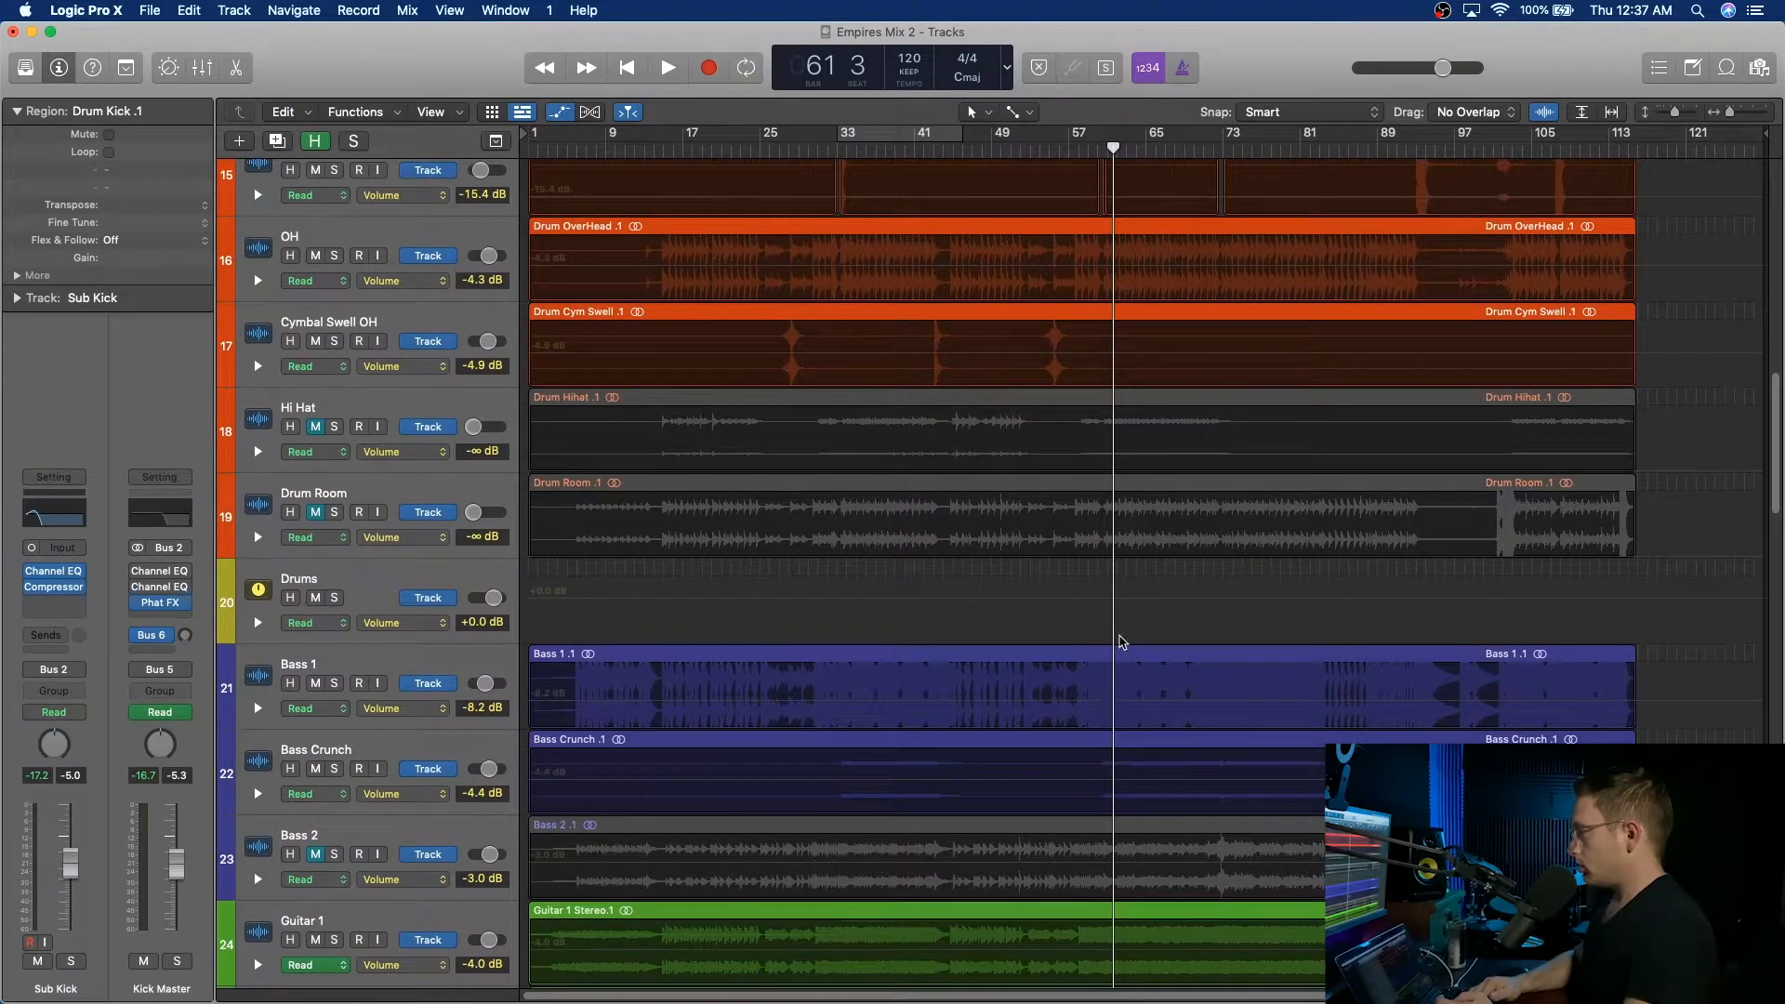
pyautogui.scroll(2, 1125, 291)
pyautogui.scroll(-4, 1125, 291)
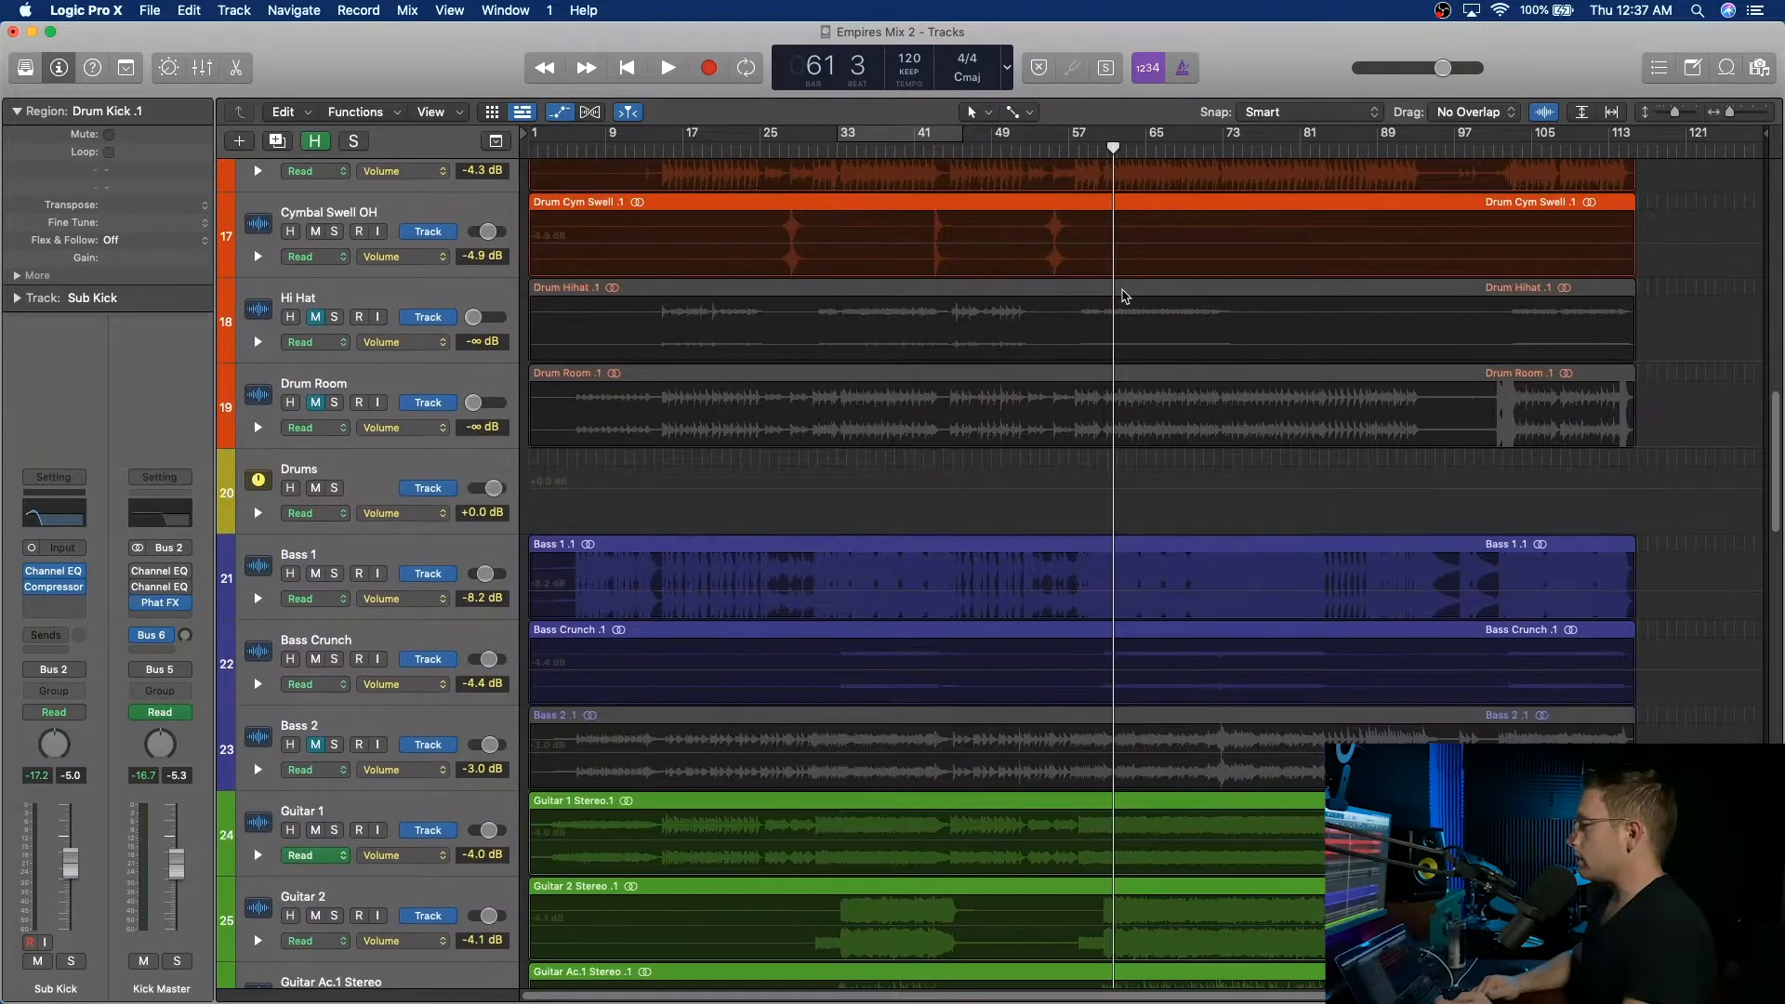
# Start playback at about bar 48, enlarge the timeline horizontally and resume playback from about bar 44.
pyautogui.click(985, 147)
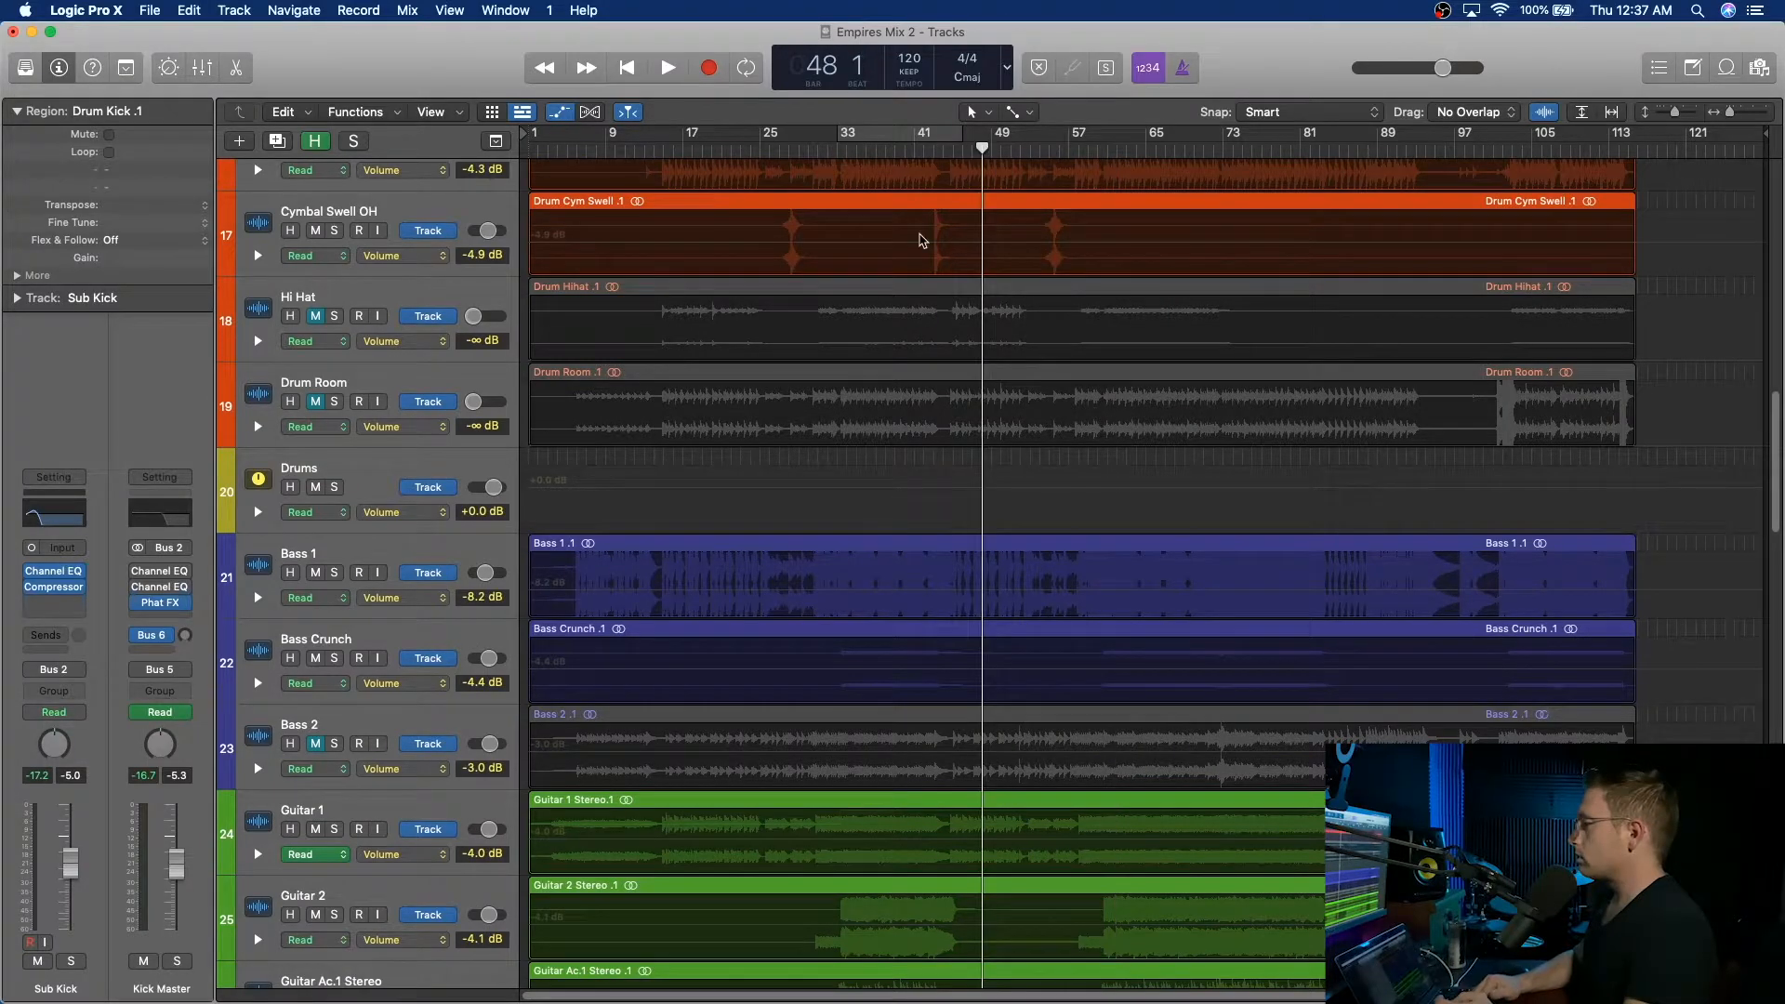
pyautogui.press('space')
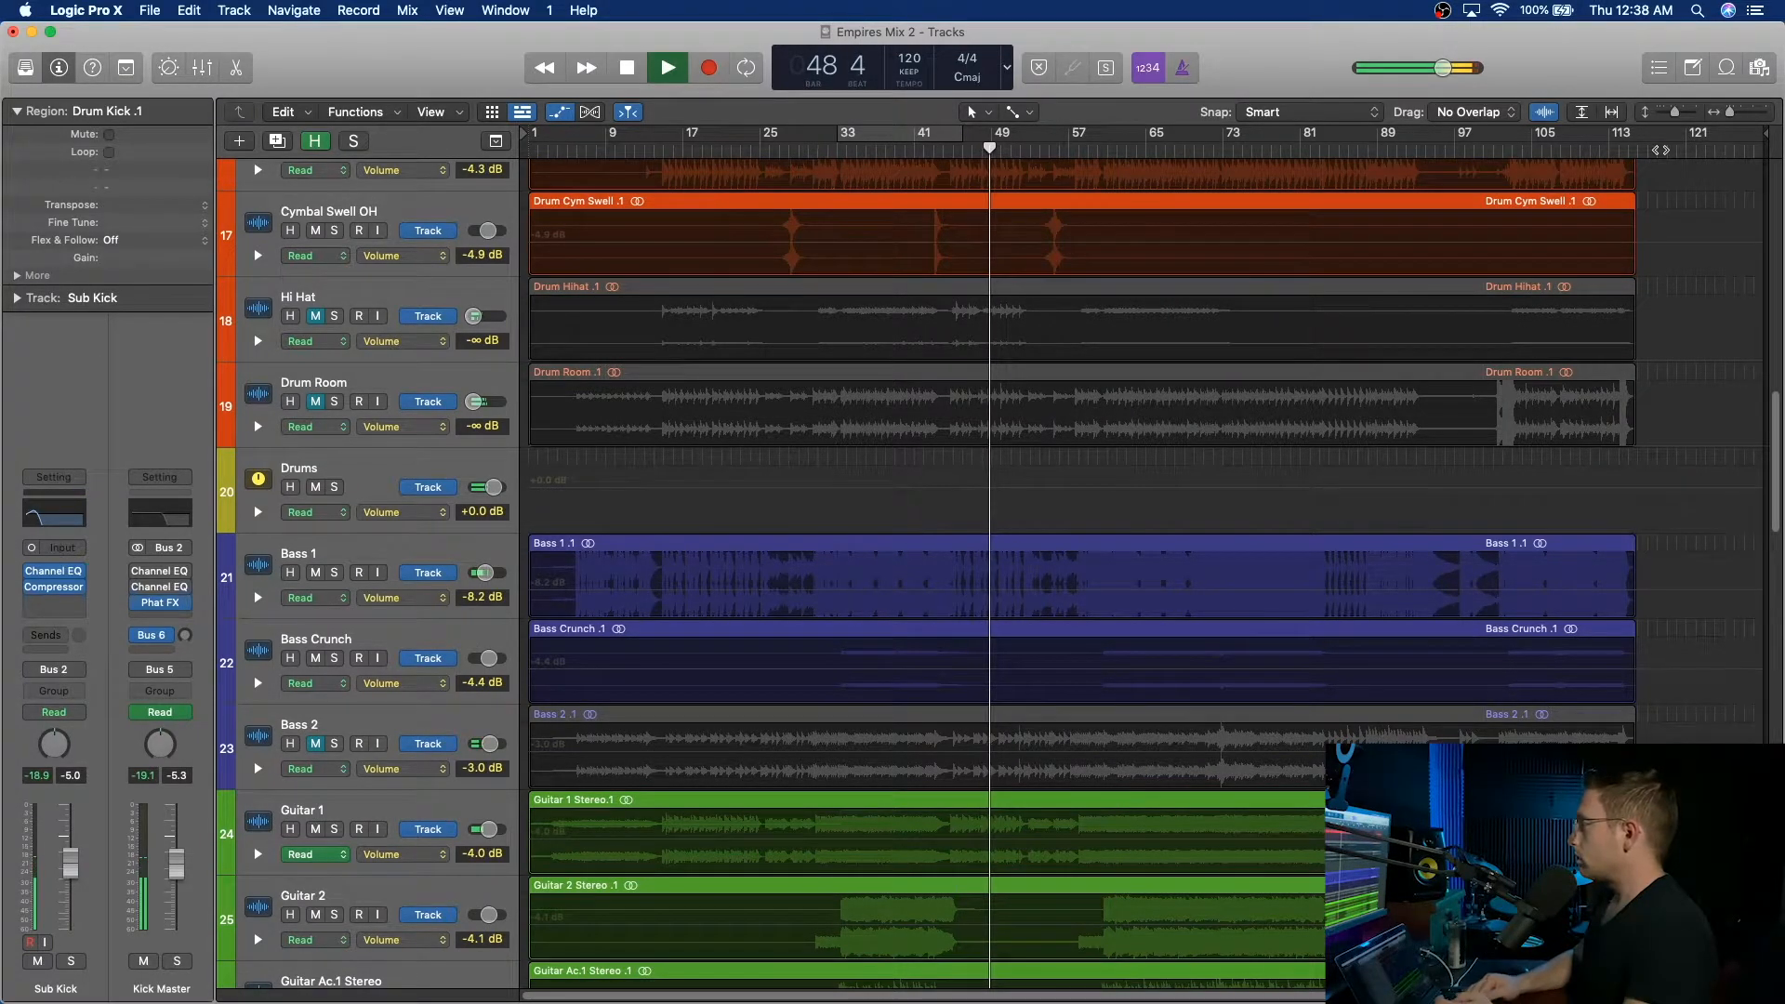
pyautogui.moveTo(1732, 113); pyautogui.dragTo(1738, 114)
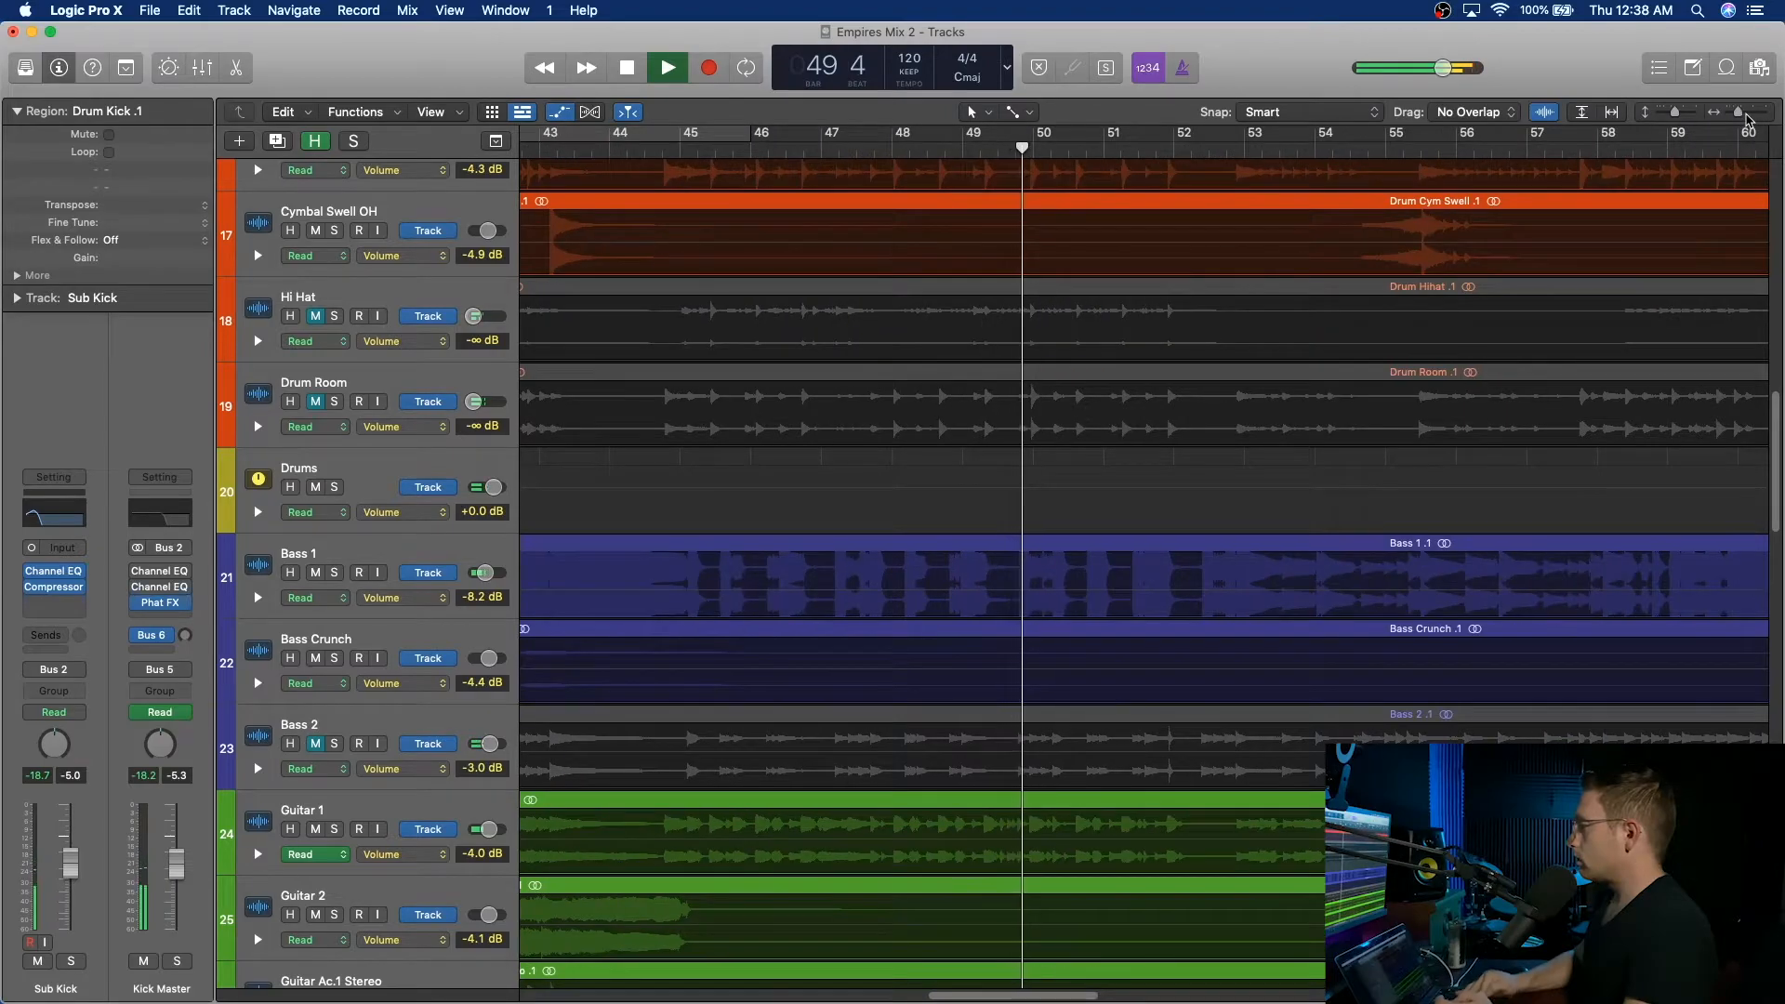
pyautogui.click(607, 149)
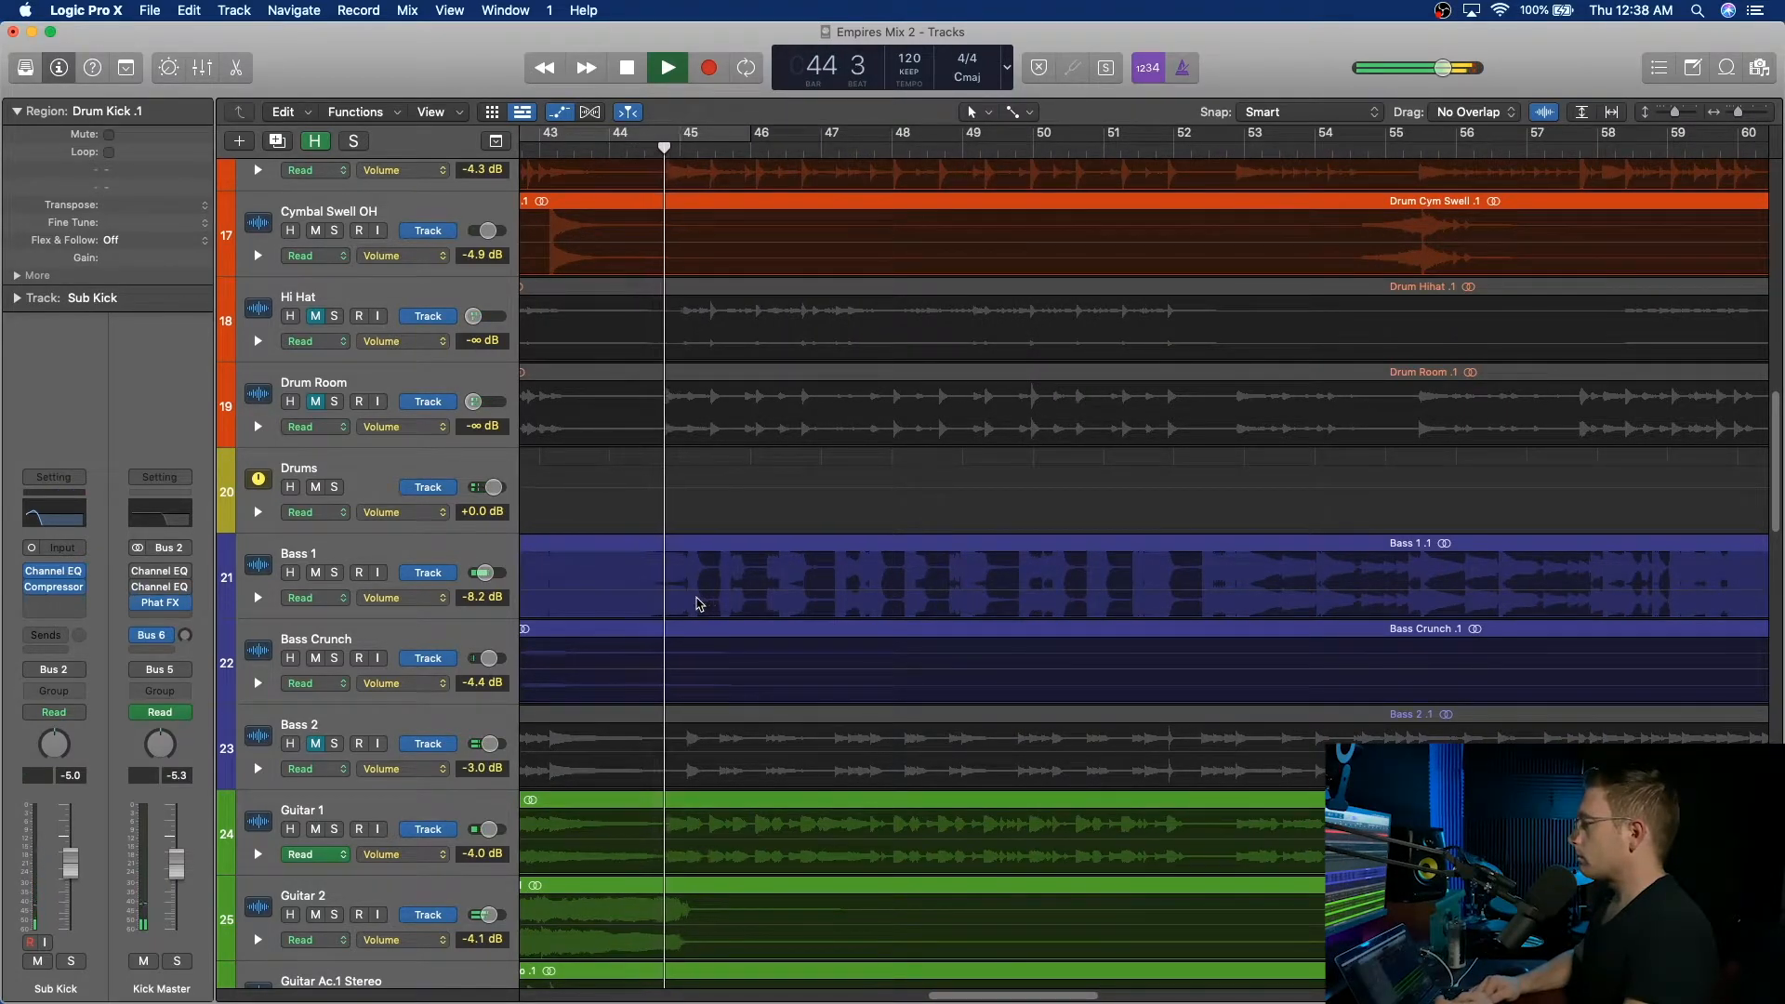
# Automate the Bass 1 volume down to -11.8 dB between about bars 45 and 60, and turn off waveform zoom.
pyautogui.click(688, 597)
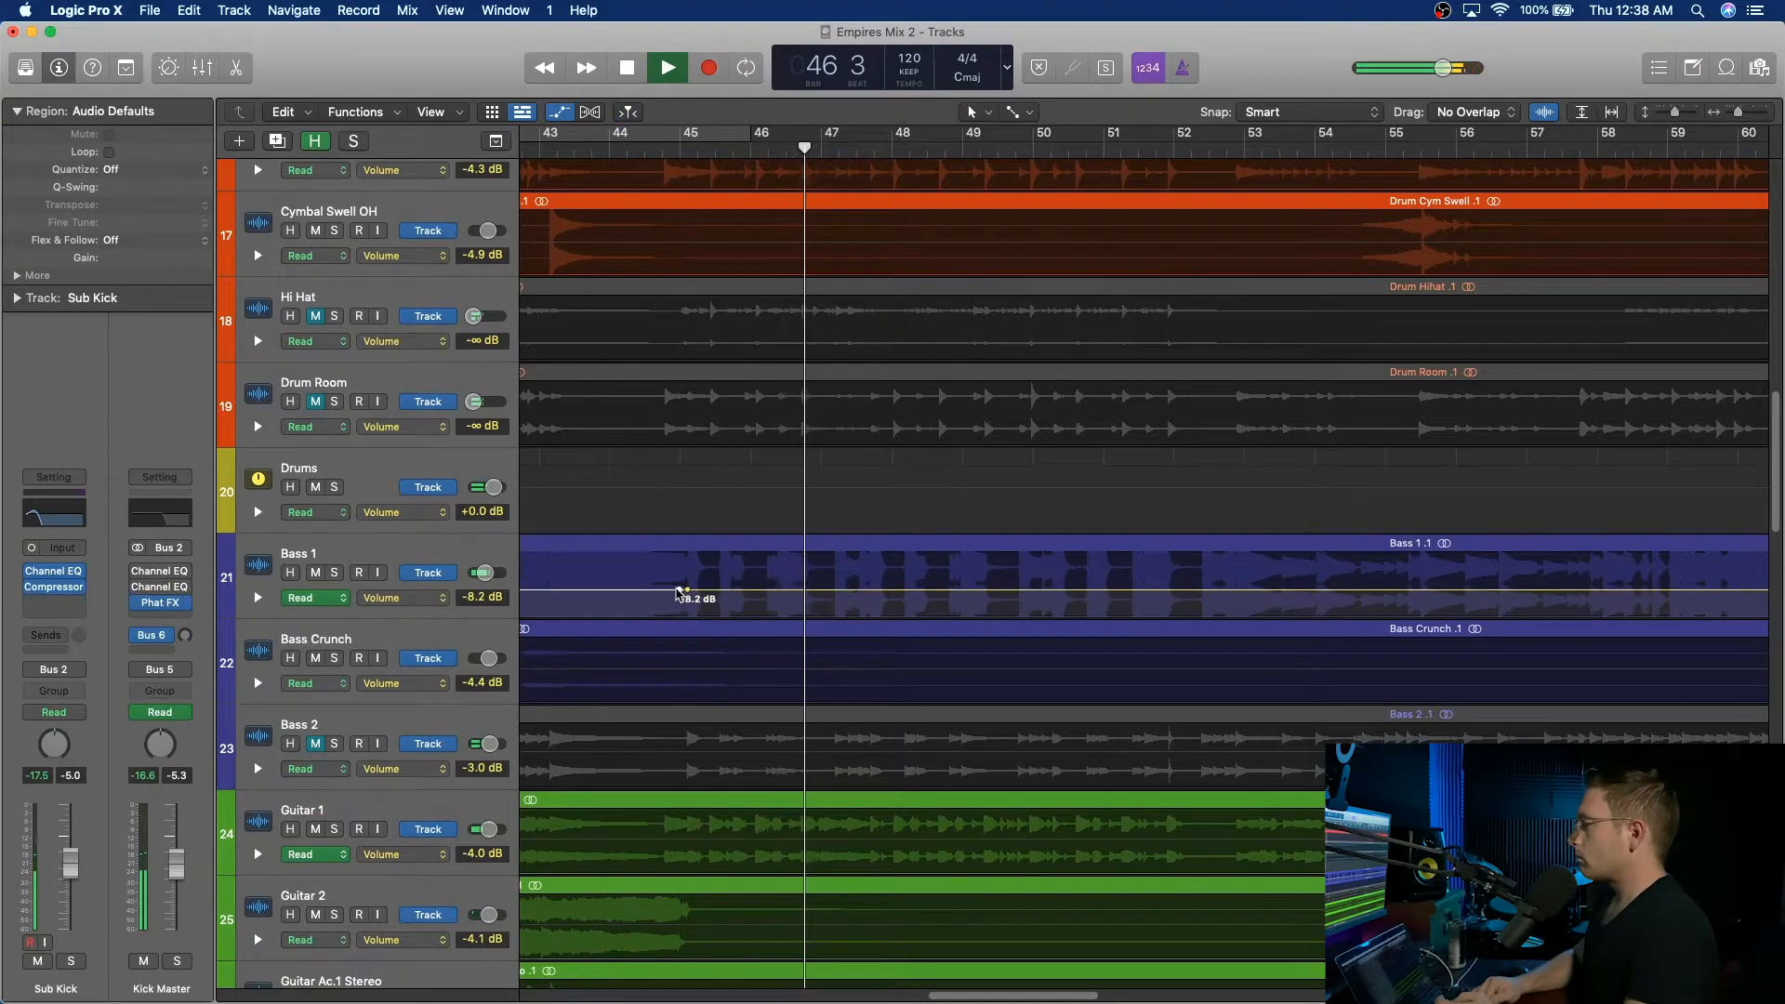
pyautogui.click(660, 590)
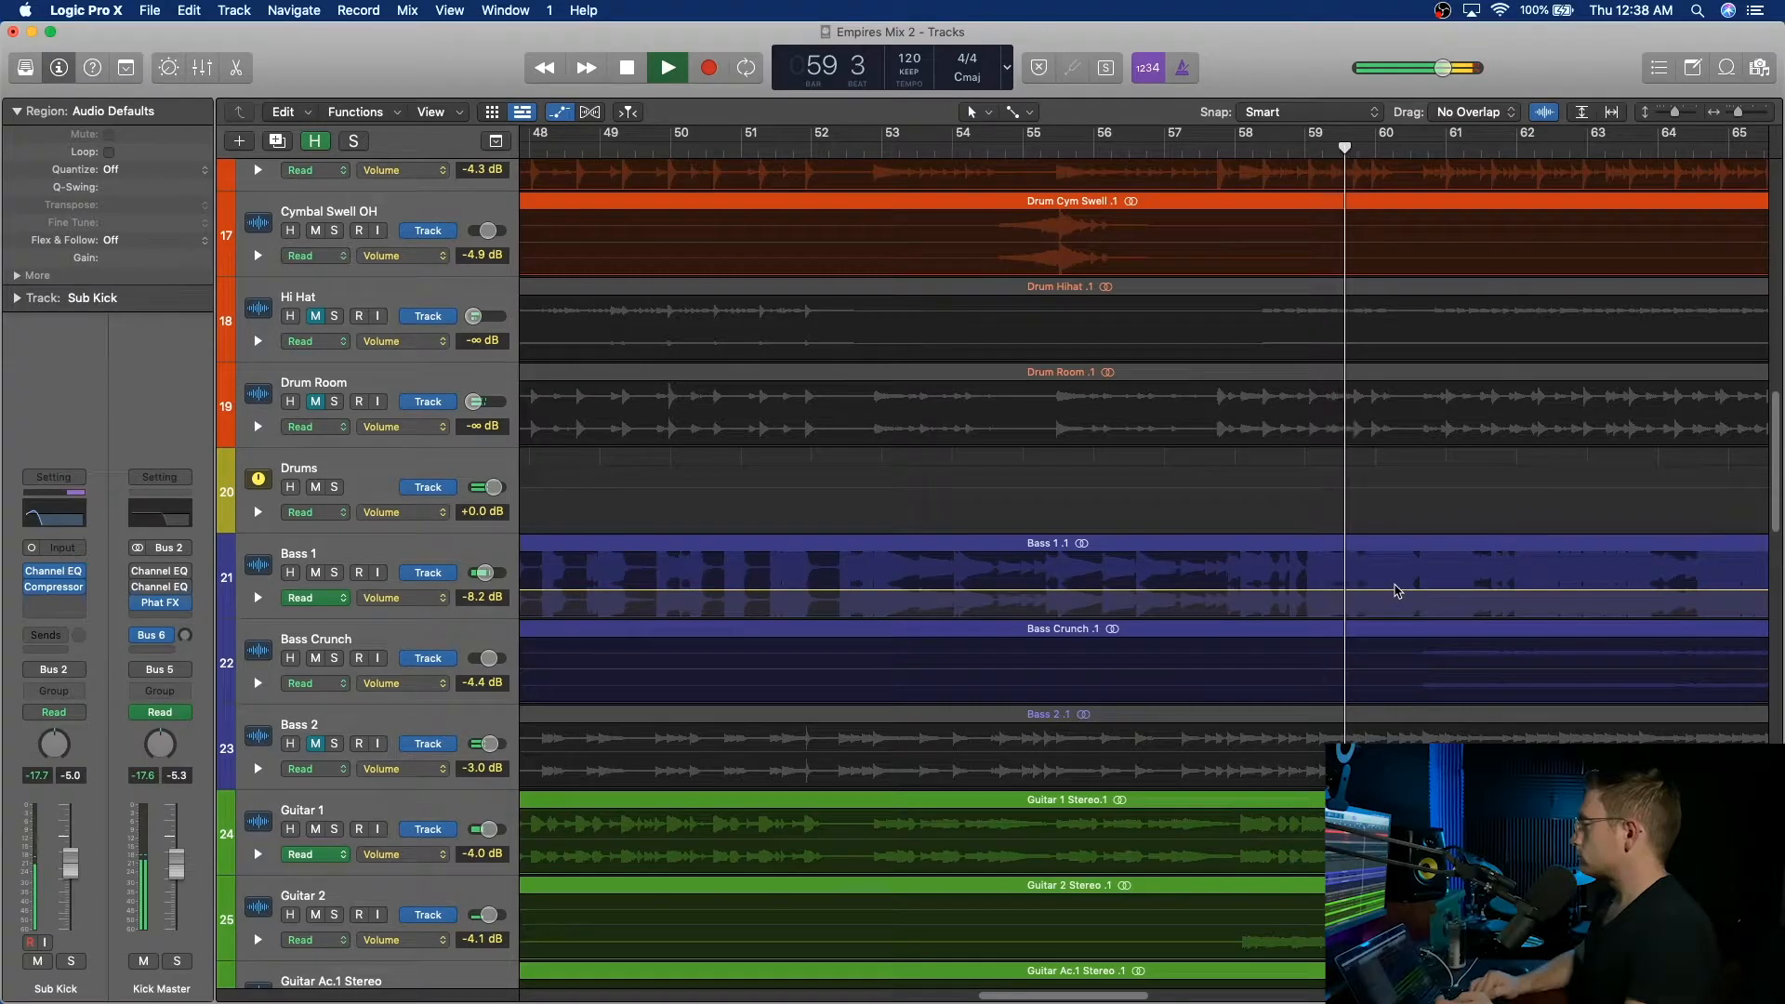
pyautogui.click(1544, 111)
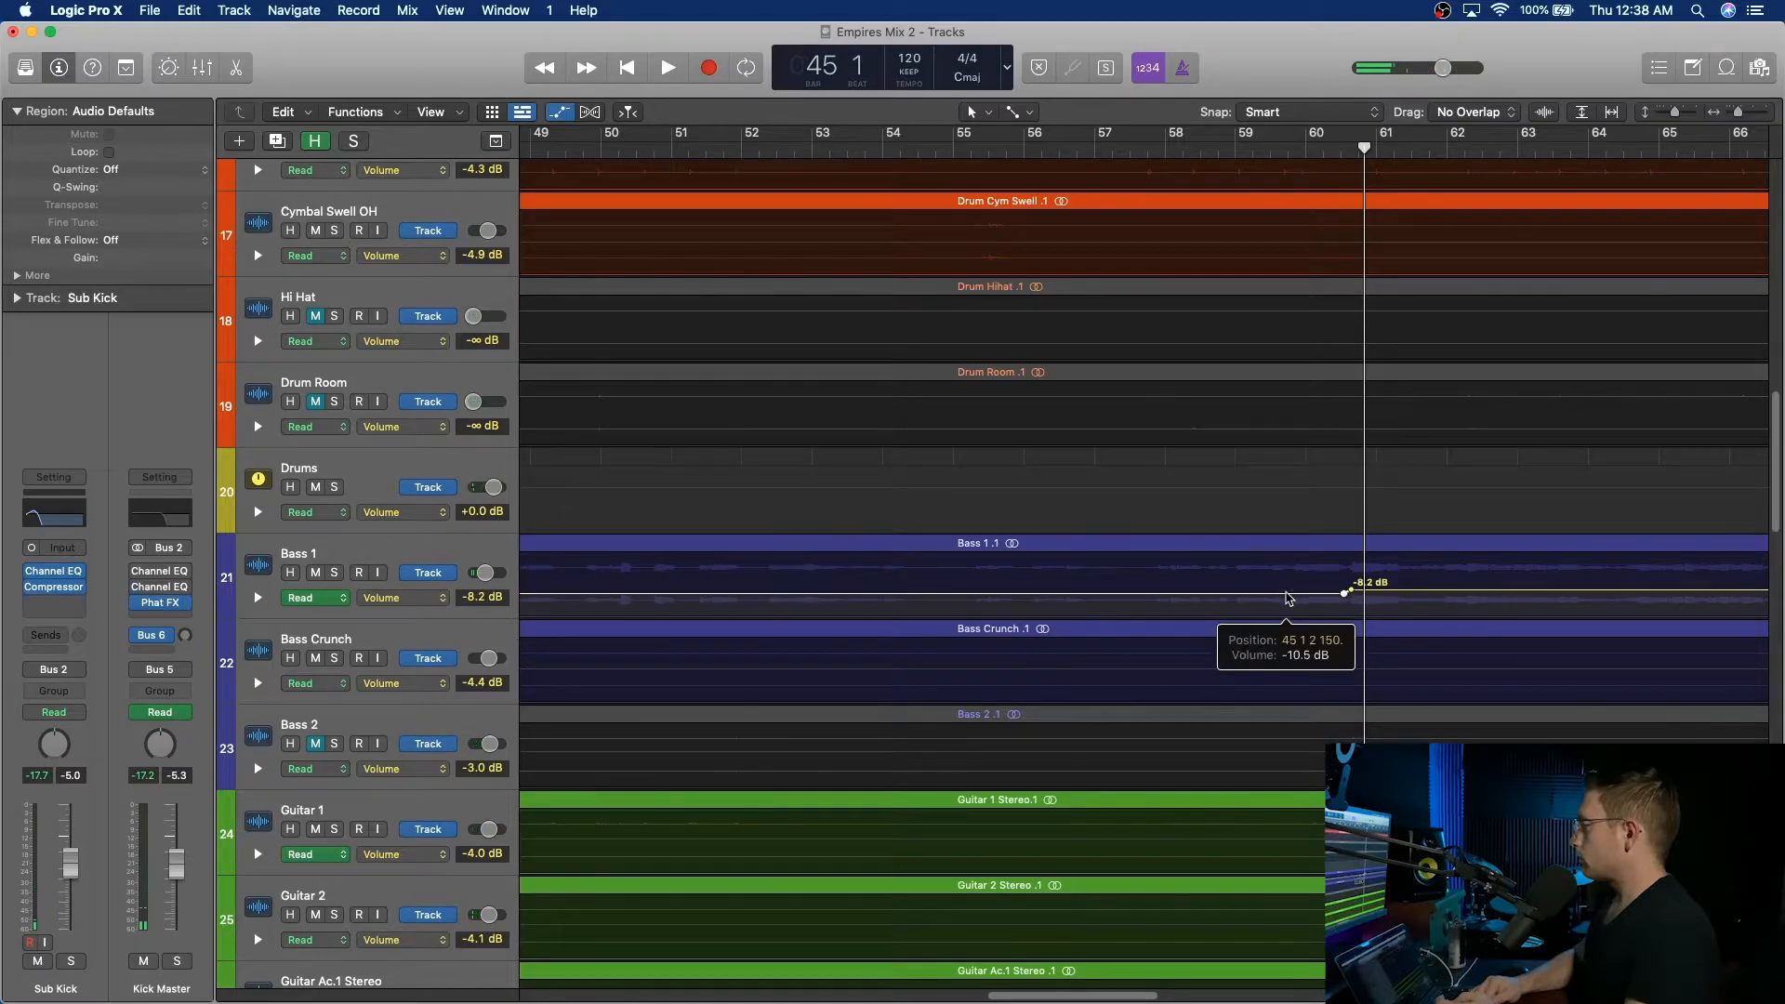
pyautogui.hscroll(-10, 1288, 600)
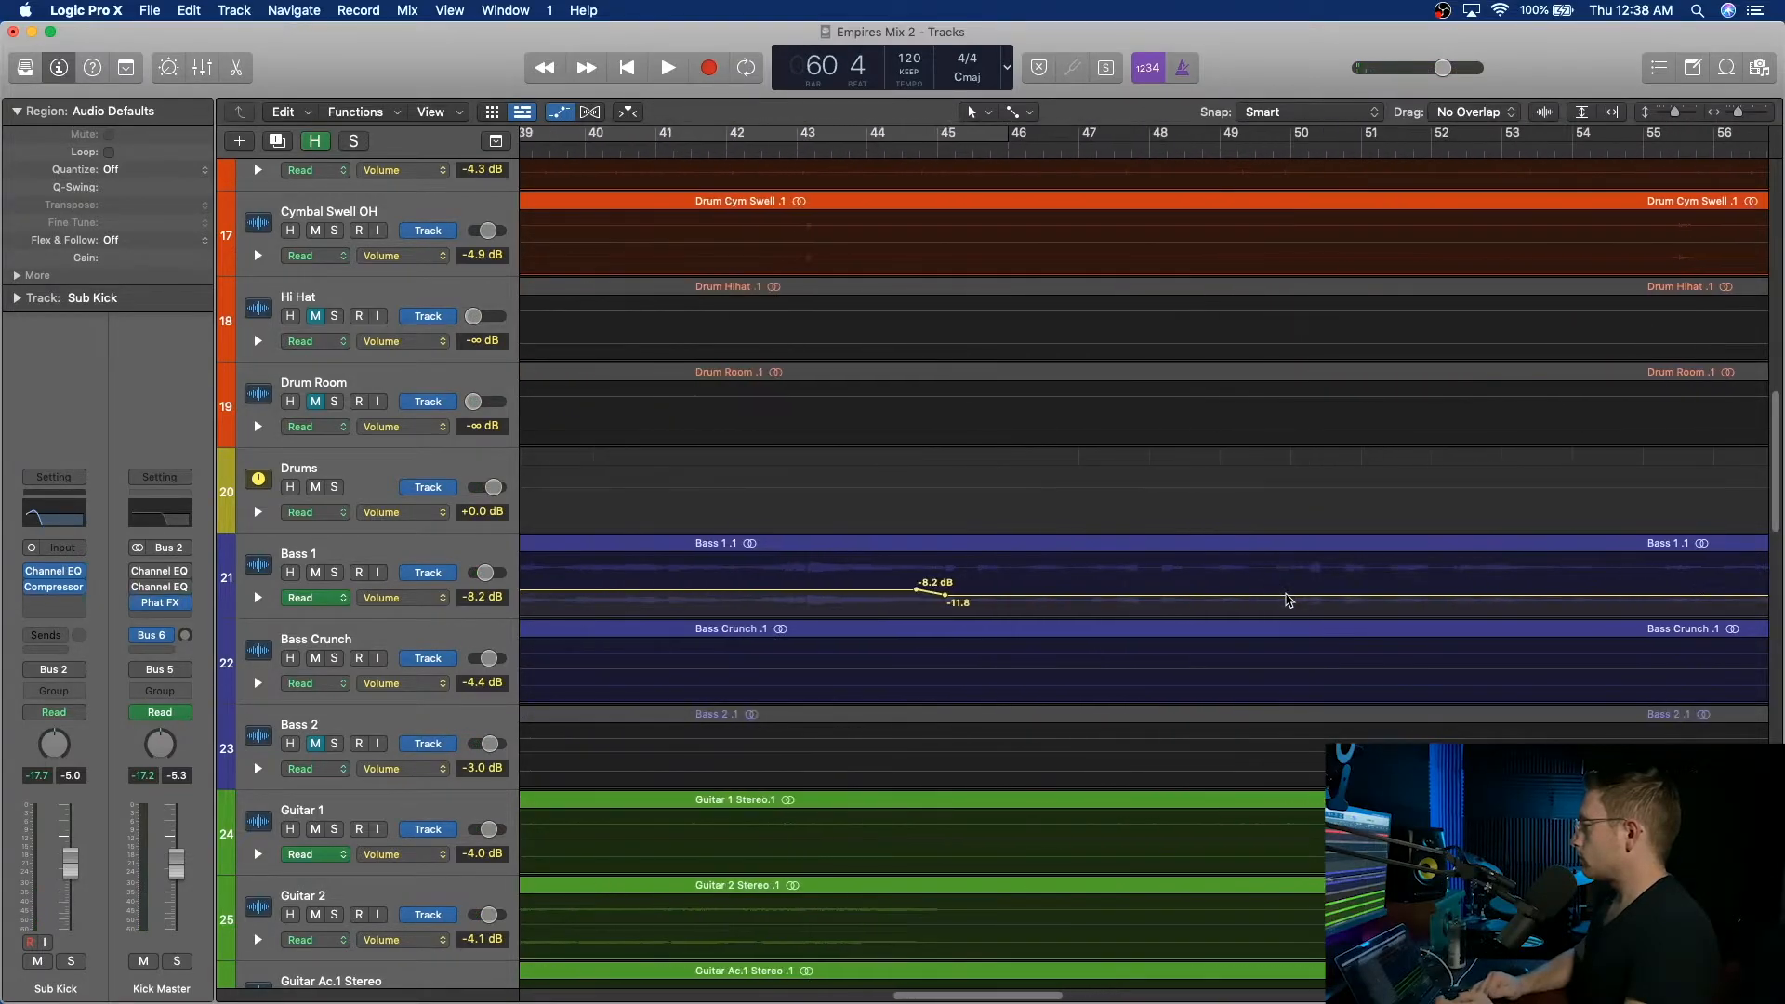
# Play back the lowered Bass 1 section from about bar 45, including the transition around bar 60.
pyautogui.press('space')
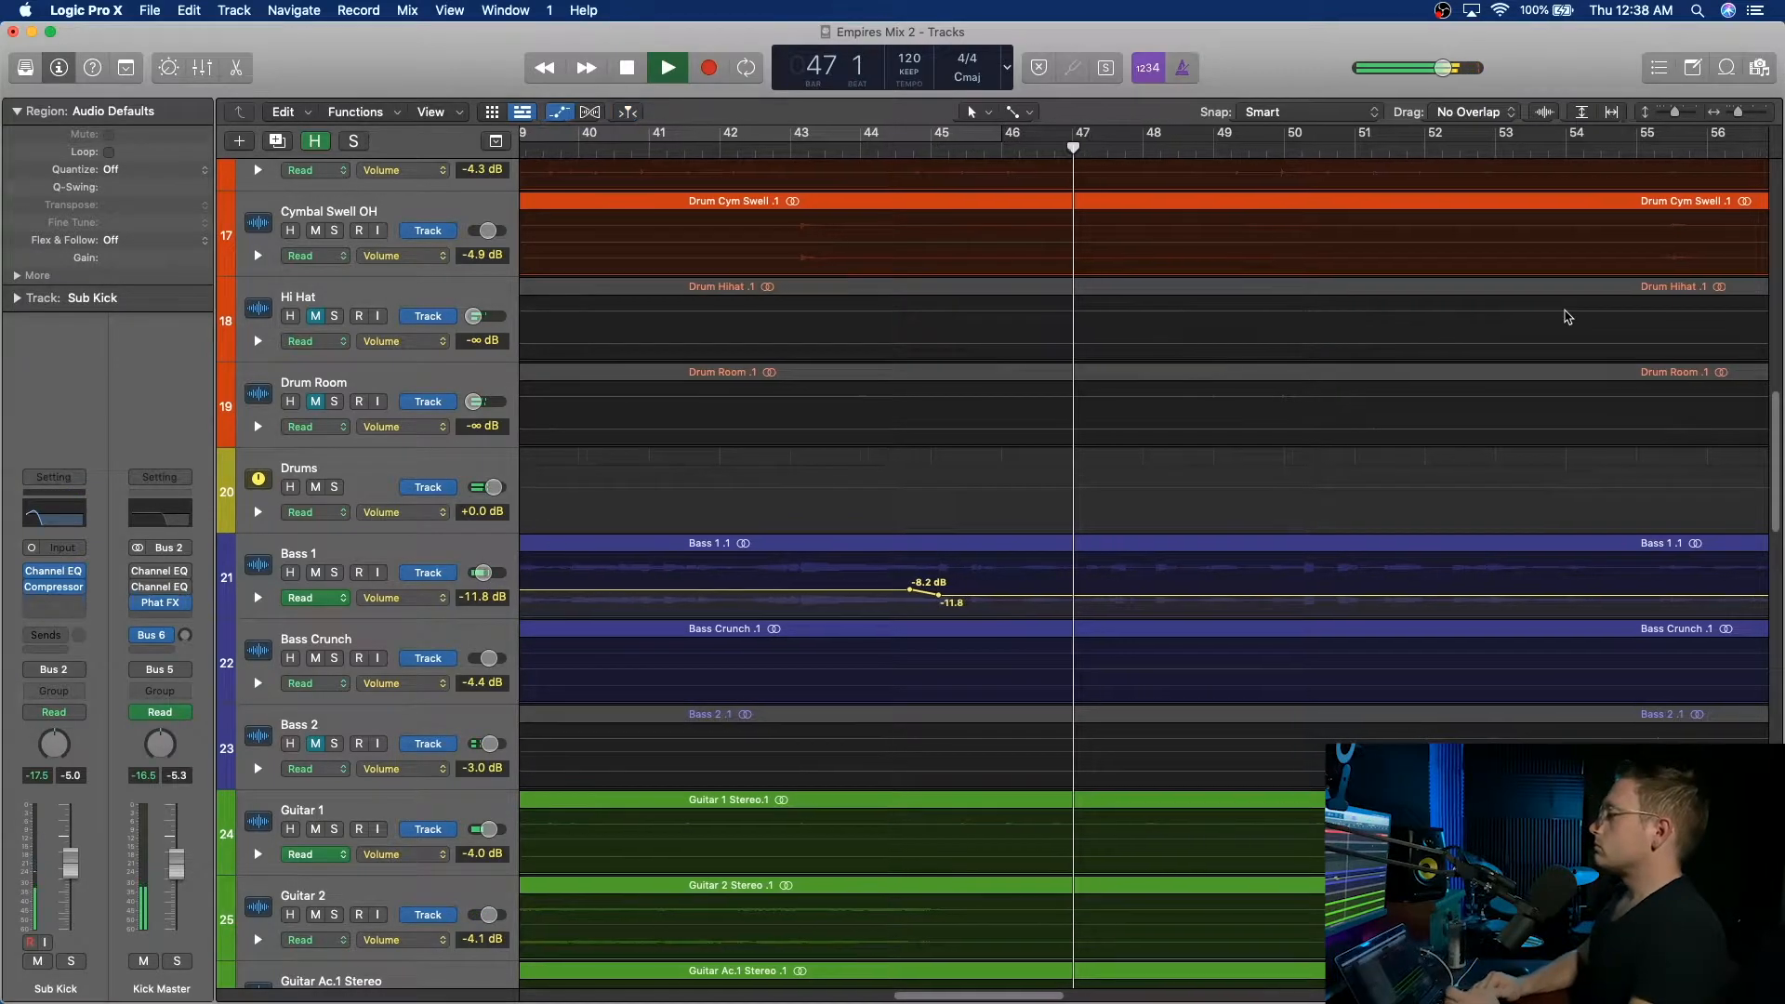
pyautogui.hscroll(7, 1481, 316)
pyautogui.hscroll(-5, 1569, 317)
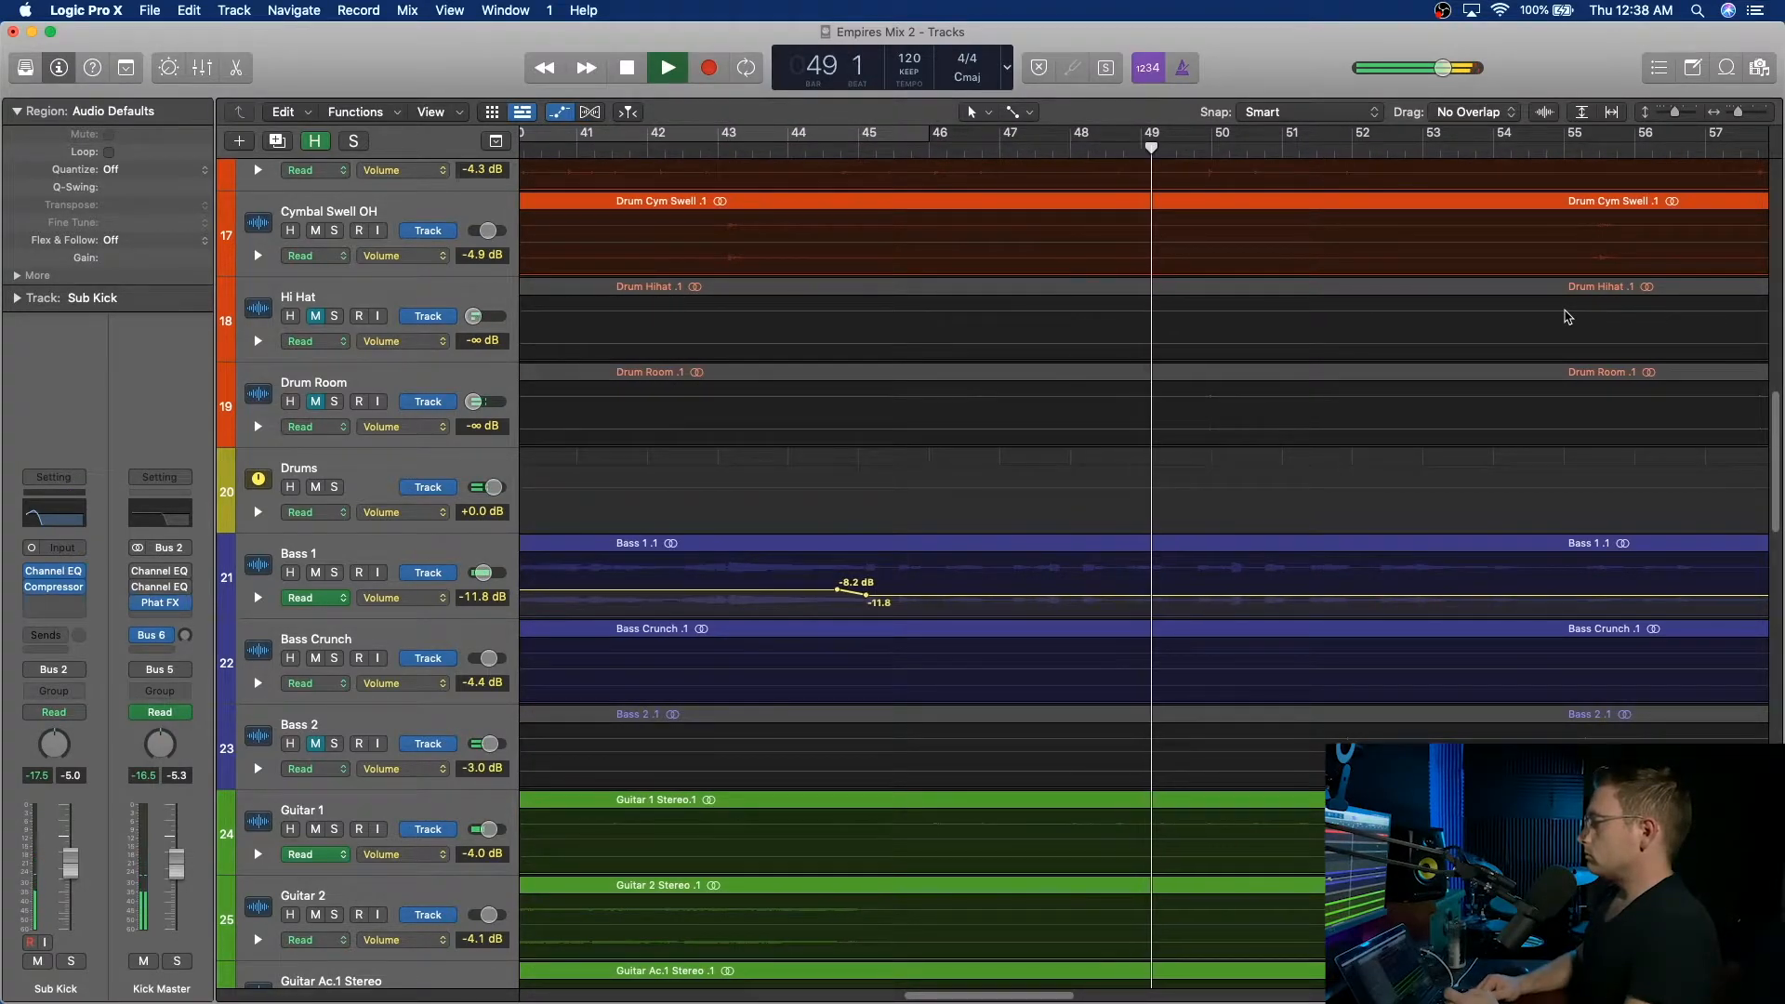
pyautogui.hscroll(12, 1568, 317)
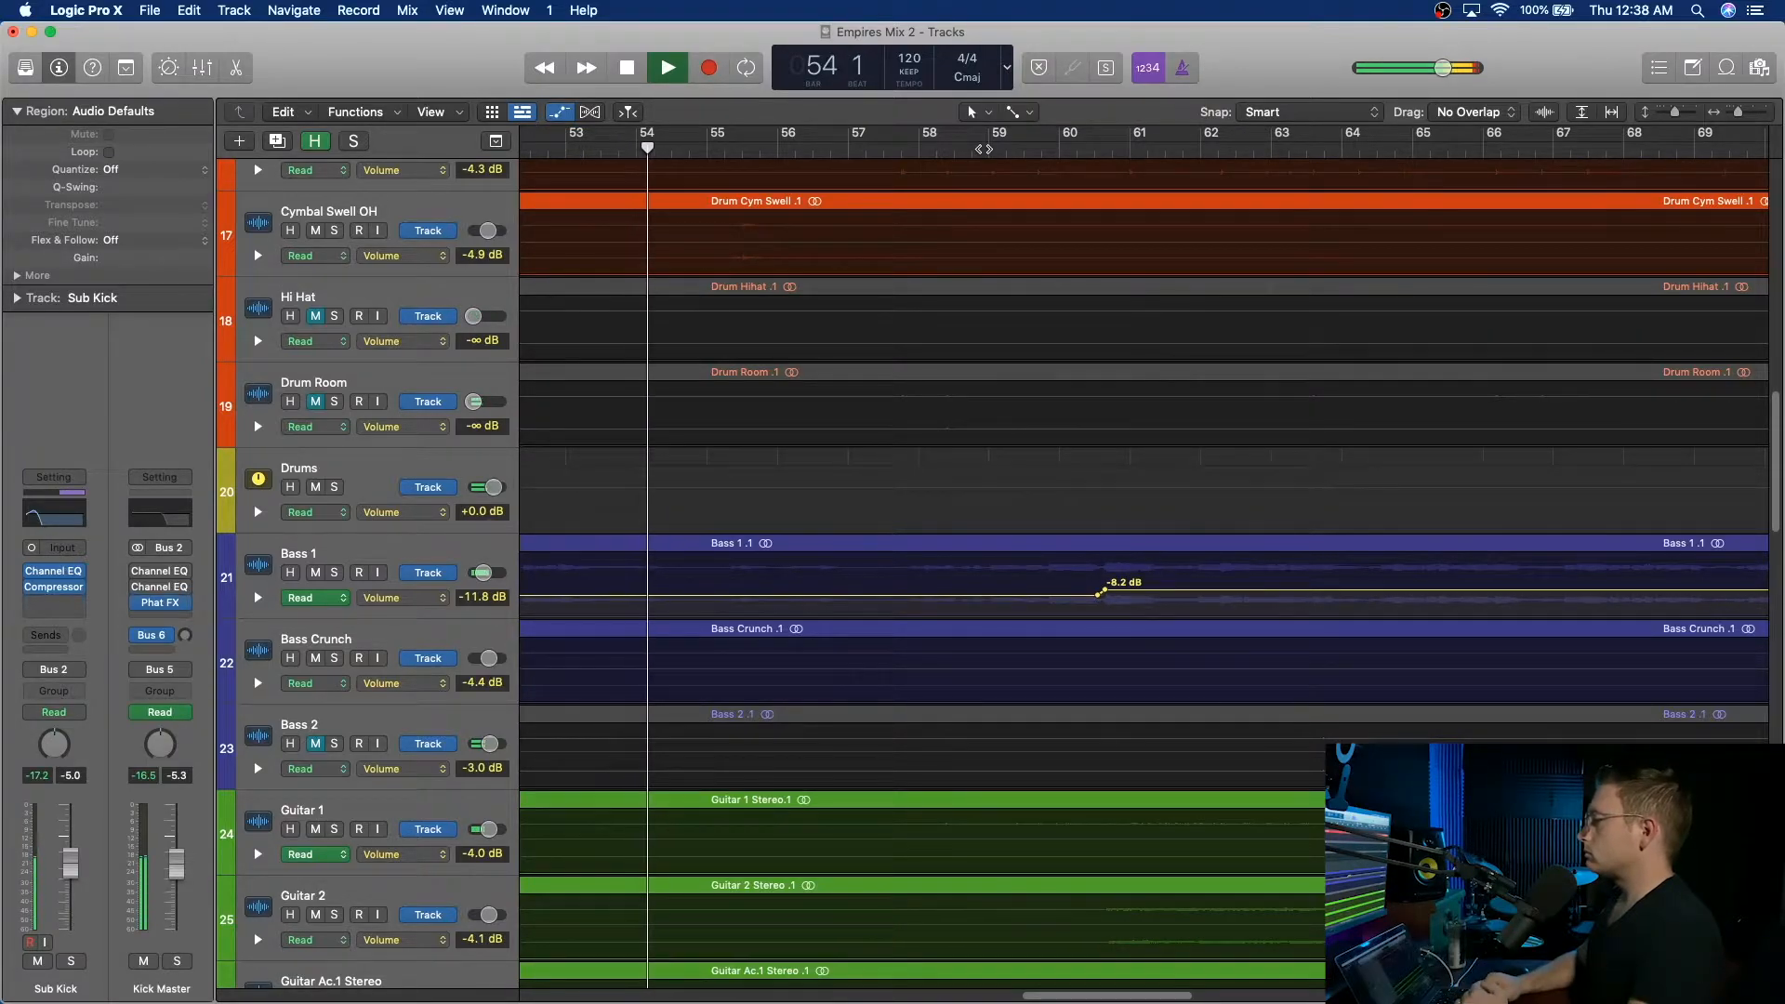
pyautogui.click(984, 149)
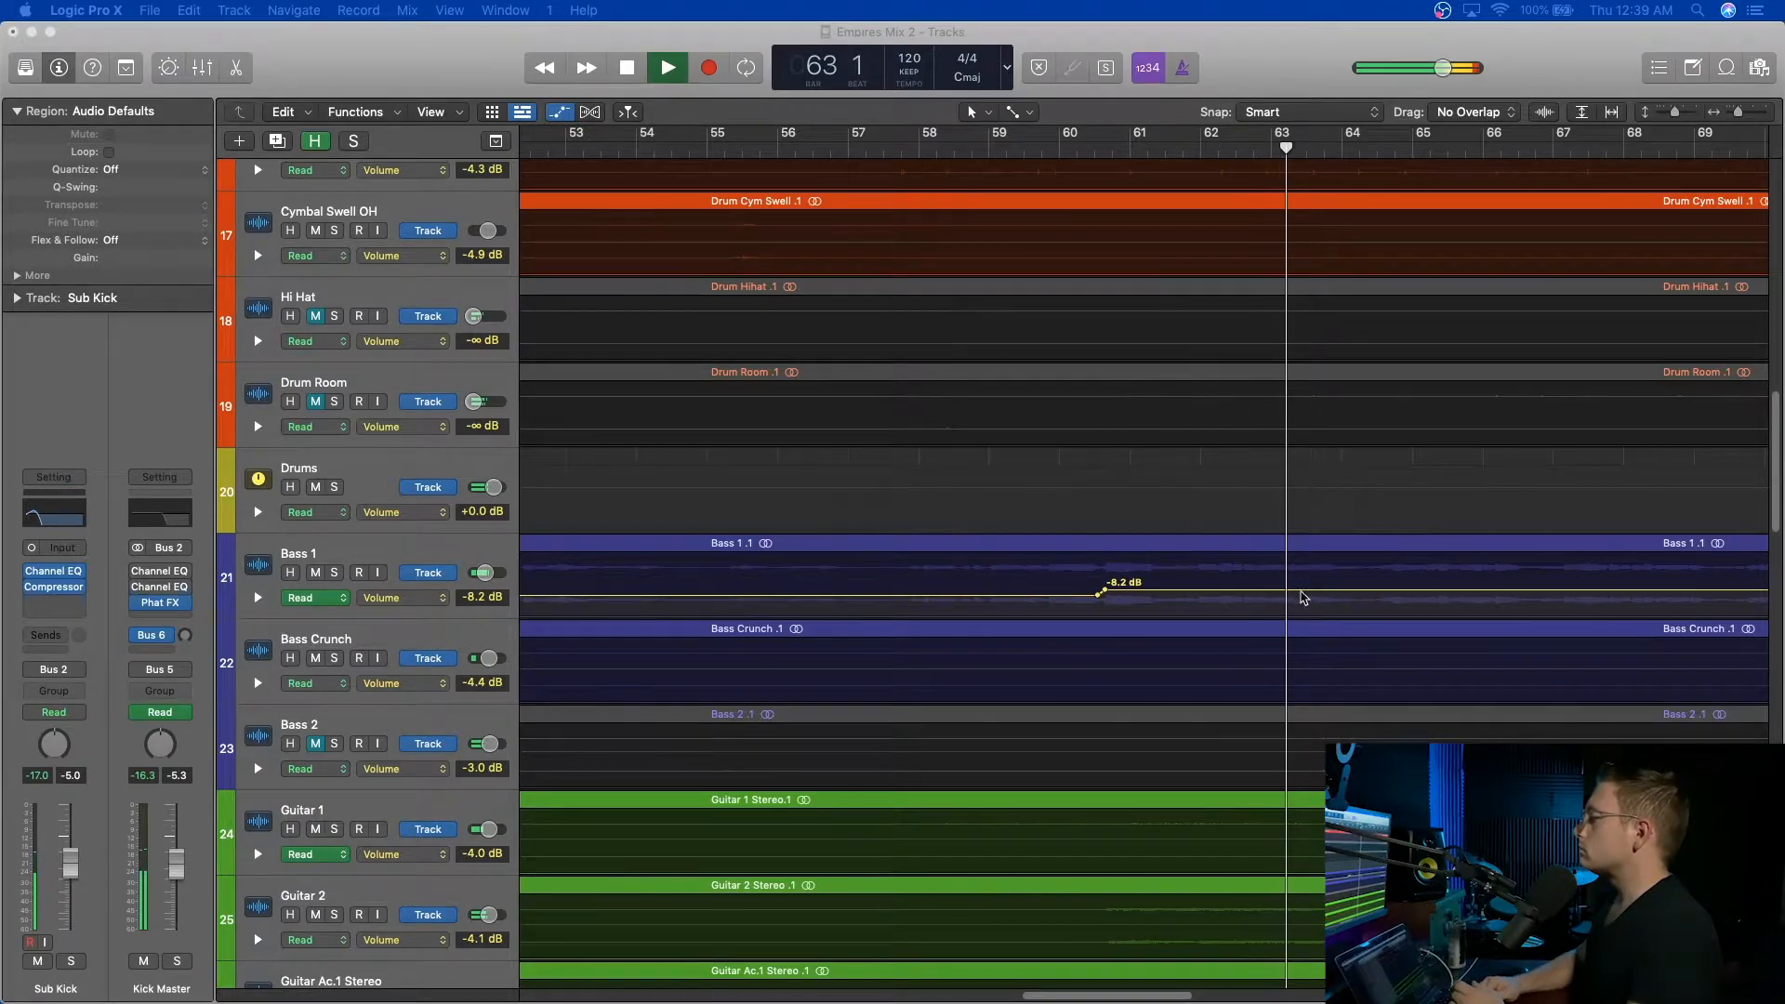
# Lower the Bass 1 volume automation before bar 45 and after bar 60 to -9.4 dB.
pyautogui.moveTo(1299, 588); pyautogui.dragTo(1224, 595)
pyautogui.hscroll(-14, 1270, 584)
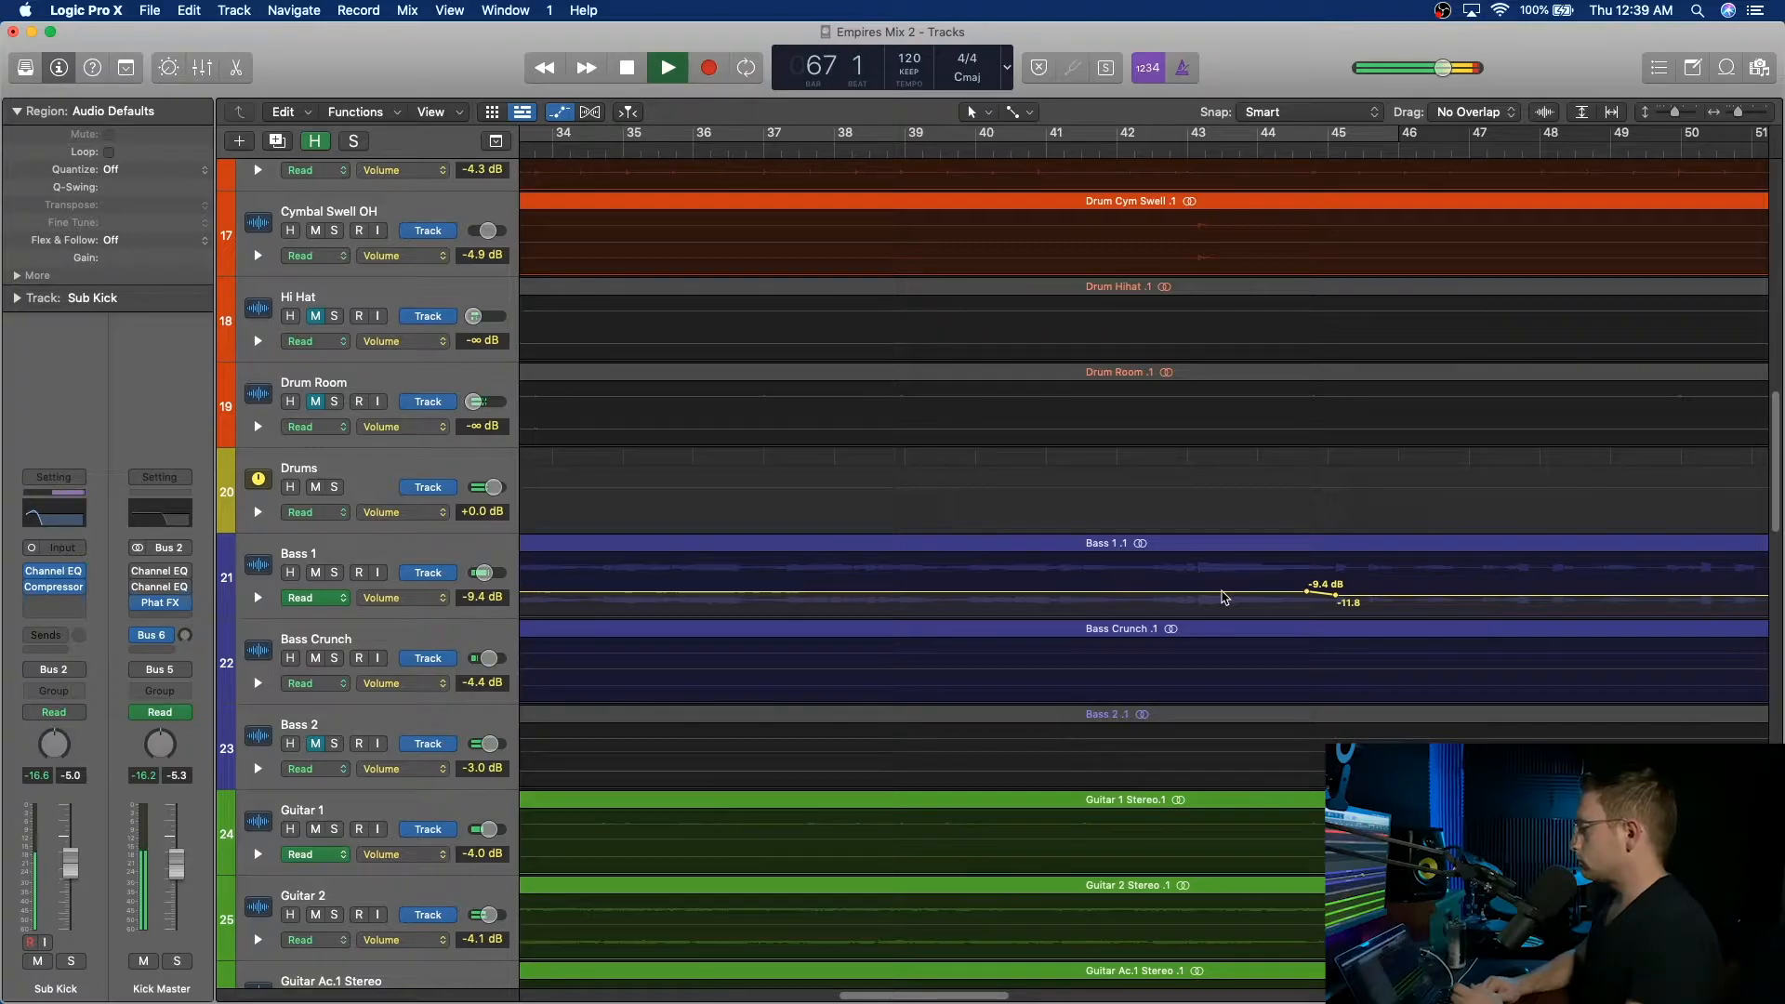
pyautogui.hscroll(20, 1569, 523)
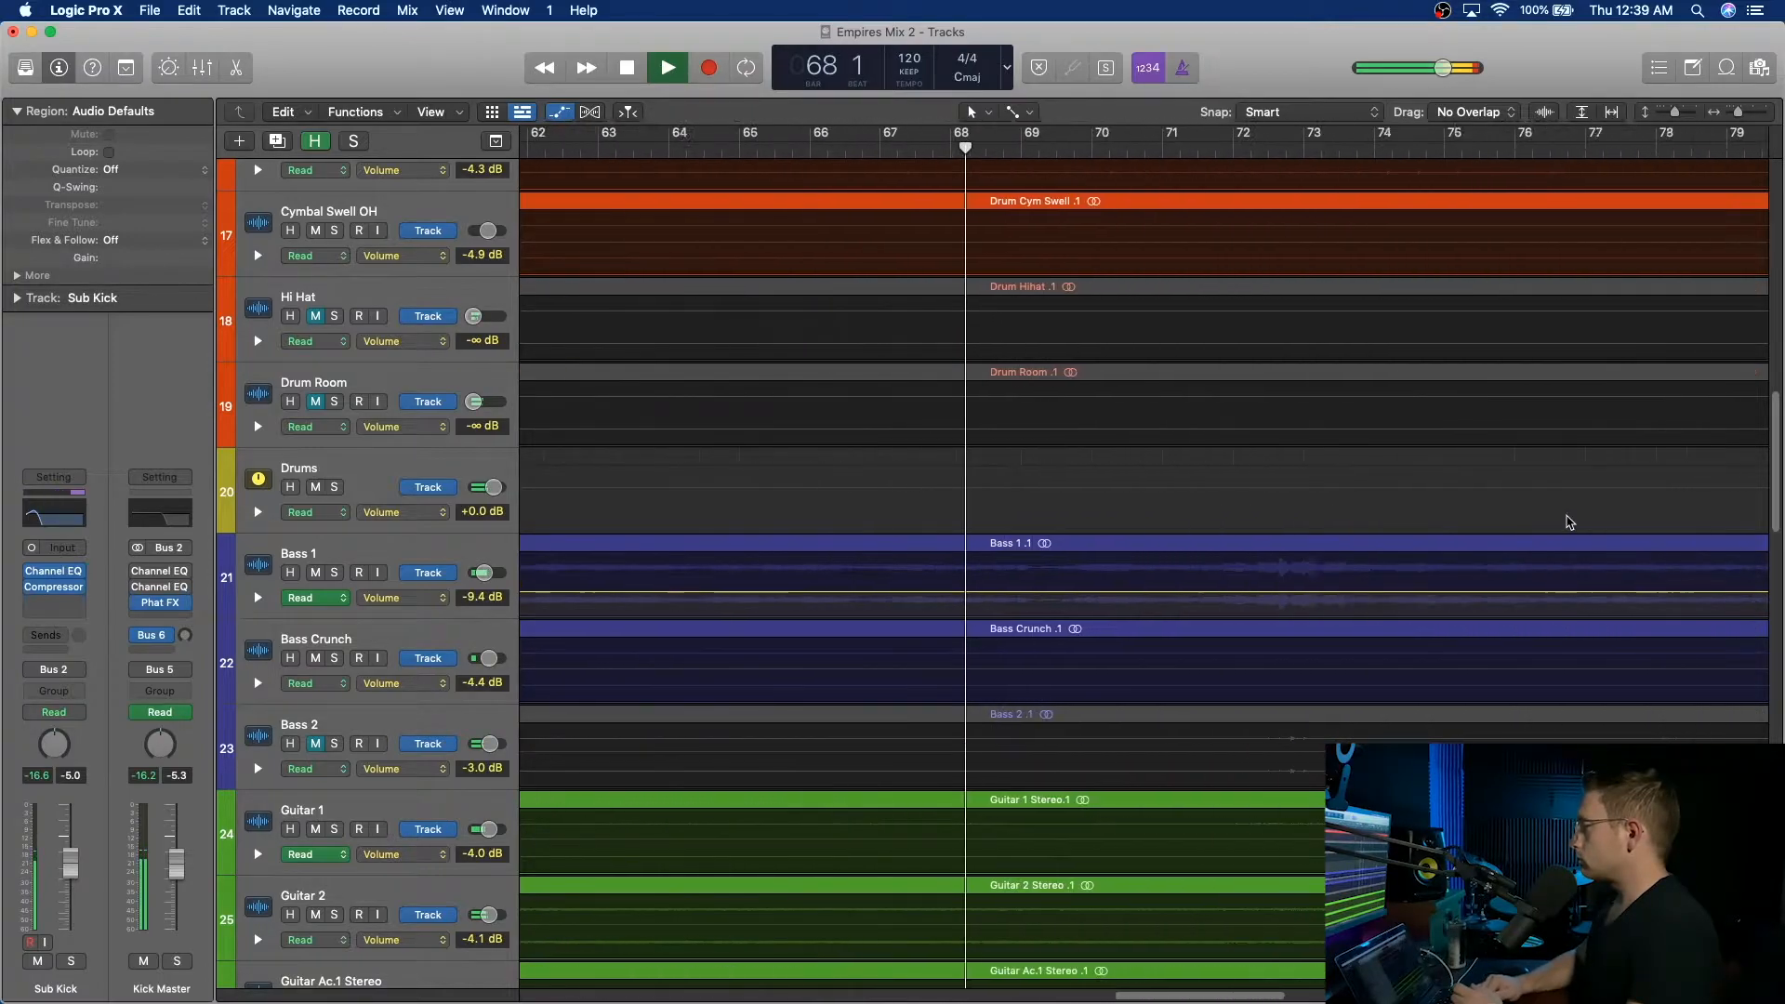
# Review the Bass 1 automation and the vocal automation through the rest of the song during playback.
pyautogui.hscroll(-7, 1570, 522)
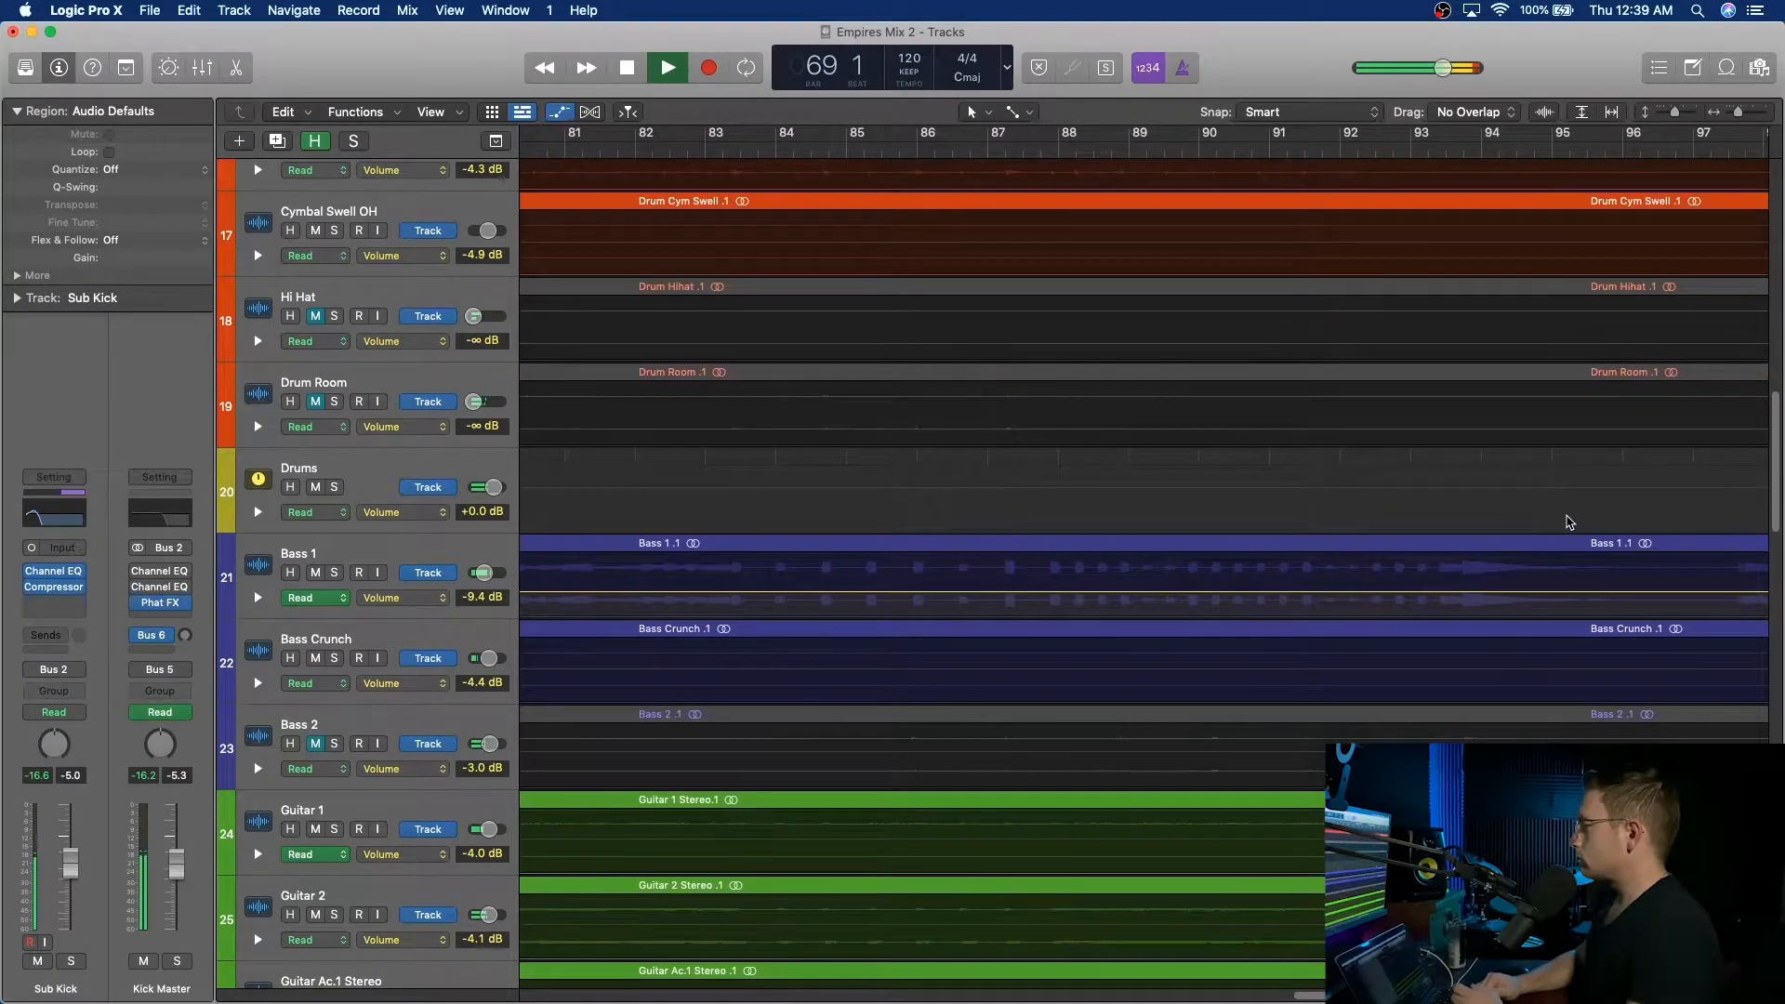
pyautogui.hscroll(5, 1569, 523)
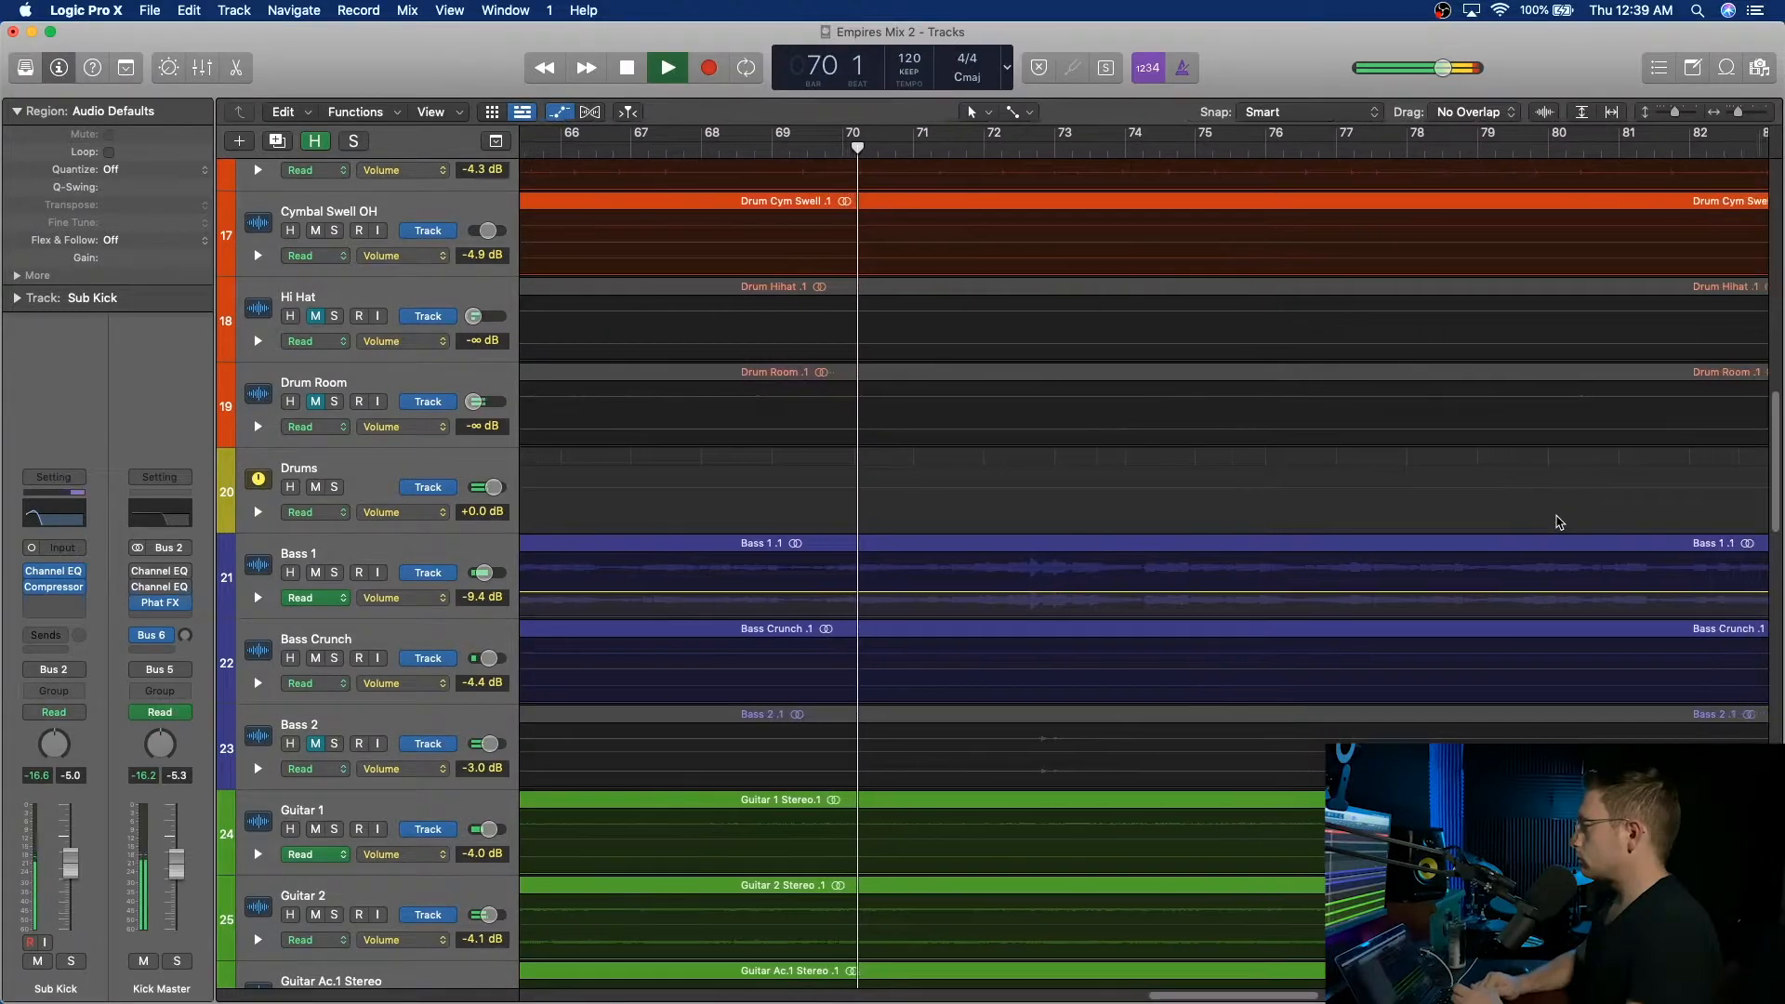
pyautogui.hscroll(1, 1559, 522)
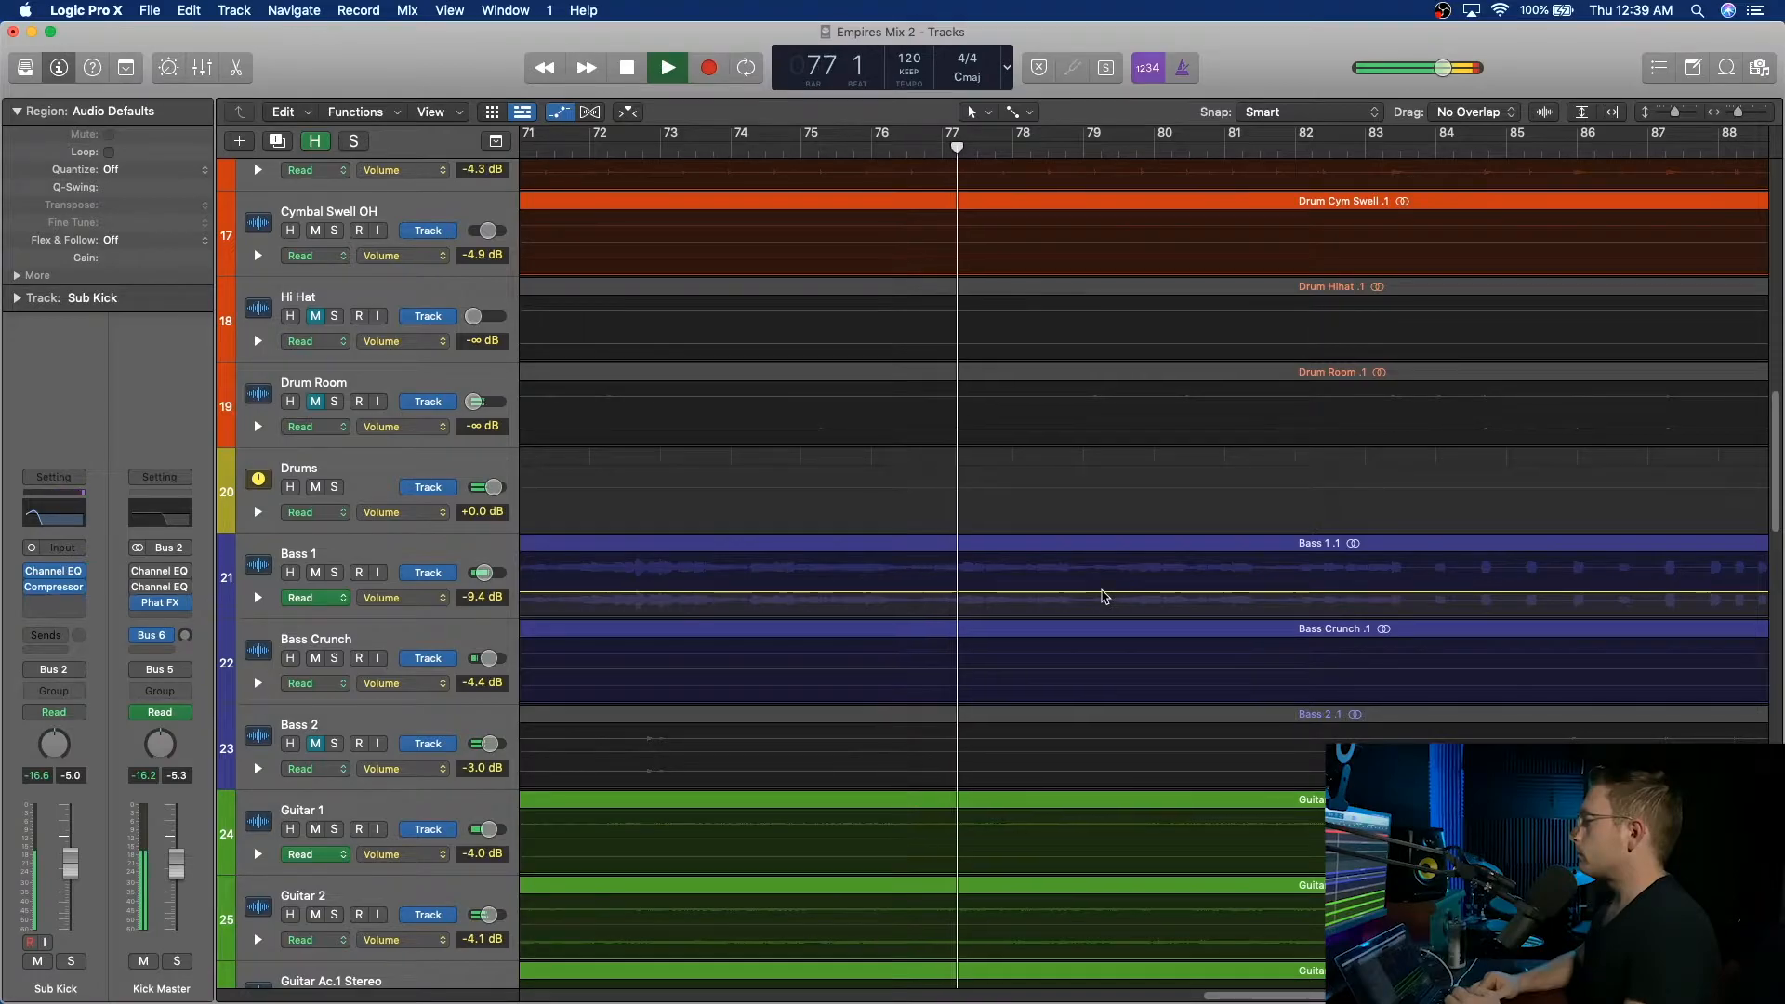
pyautogui.hscroll(-5, 1104, 596)
pyautogui.hscroll(8, 1105, 596)
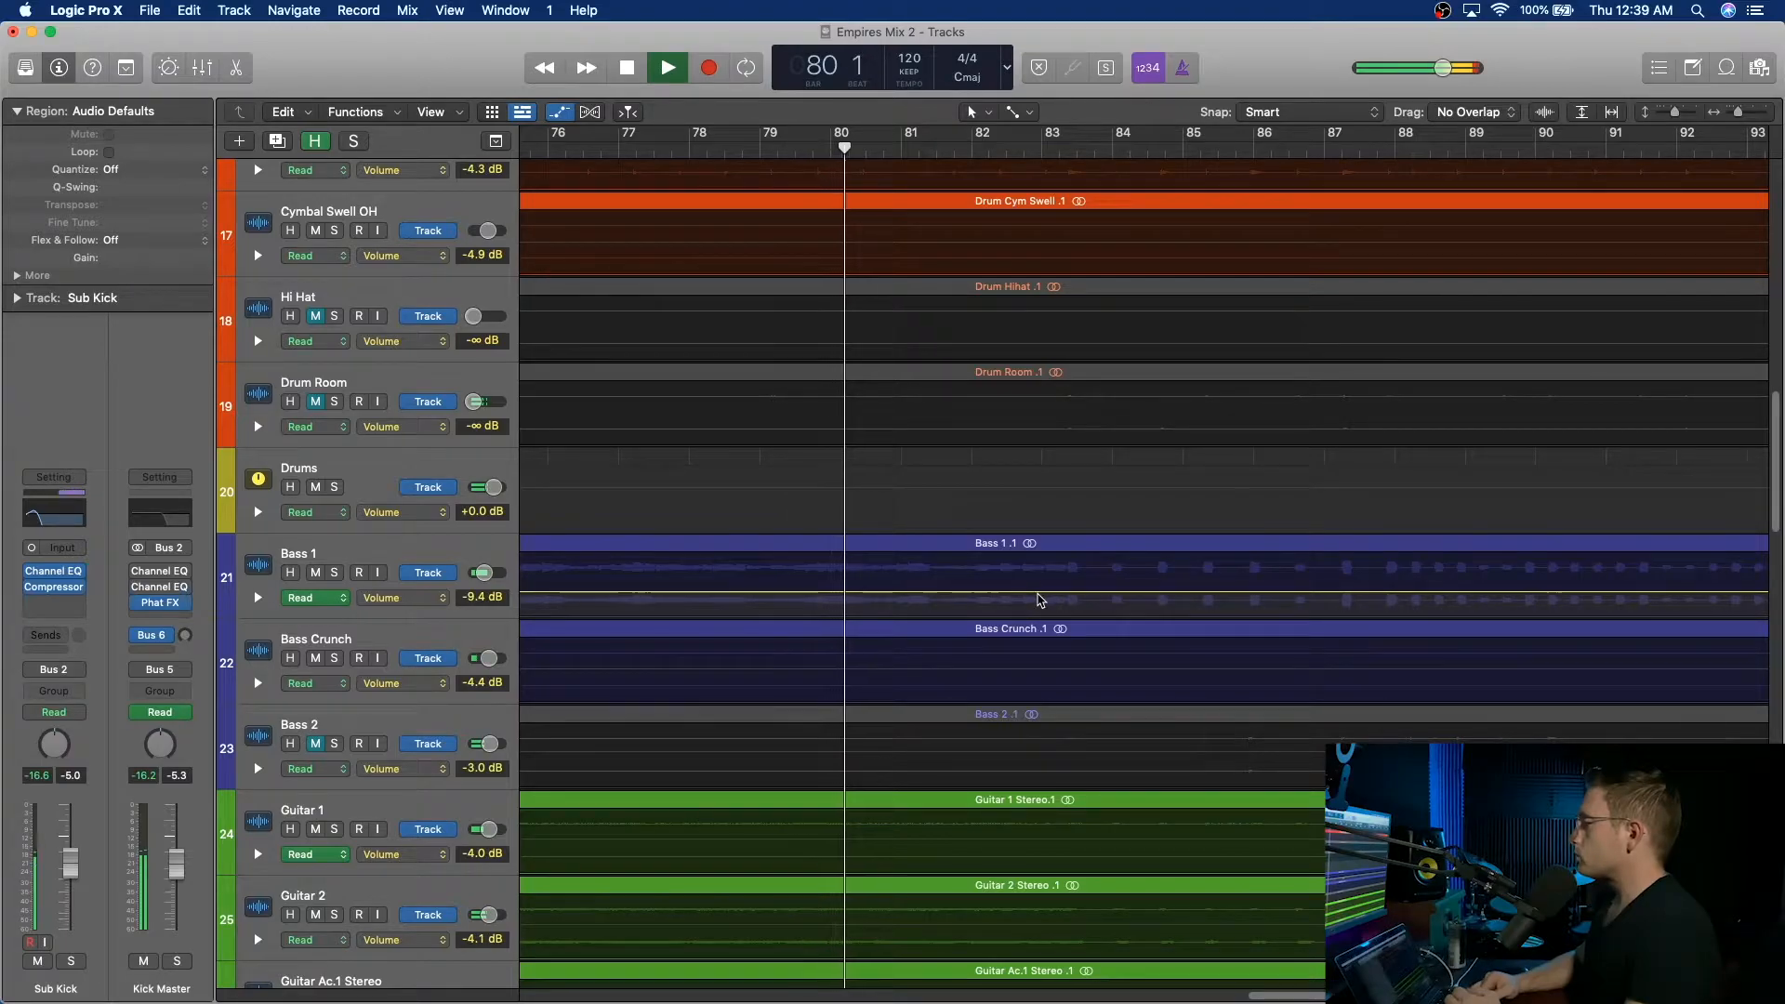
pyautogui.hscroll(15, 1187, 591)
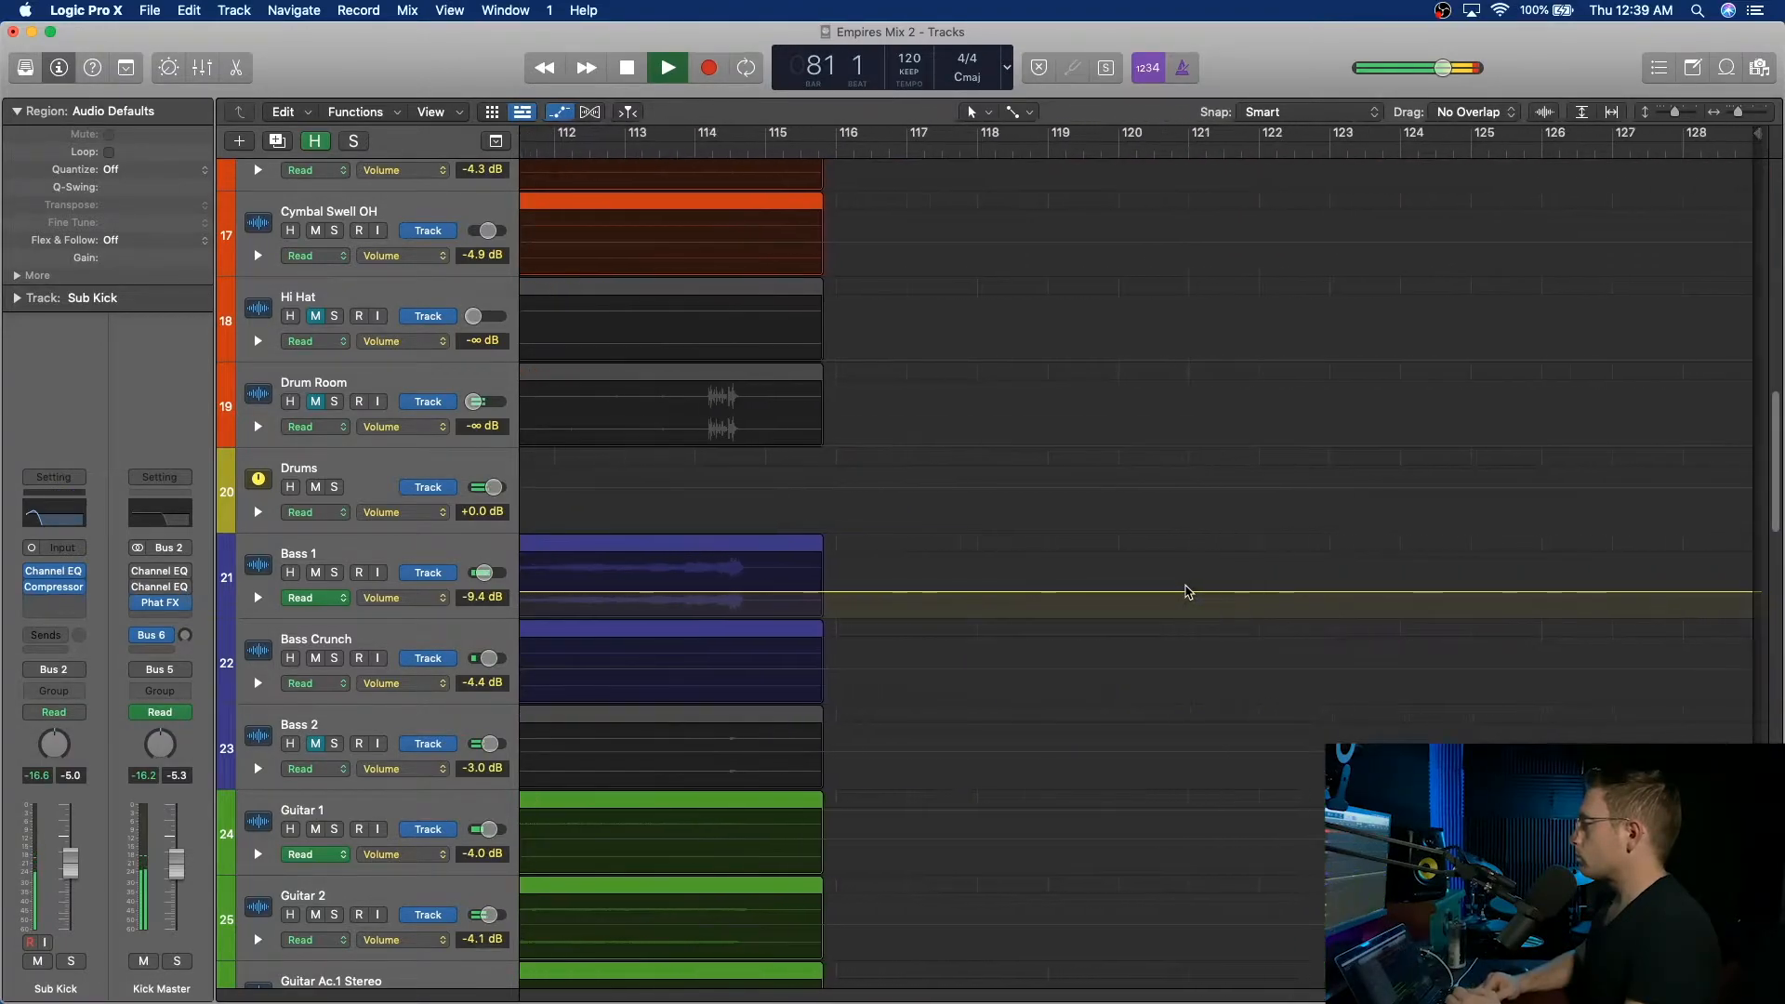
pyautogui.hscroll(-6, 1188, 591)
pyautogui.scroll(-15, 1187, 591)
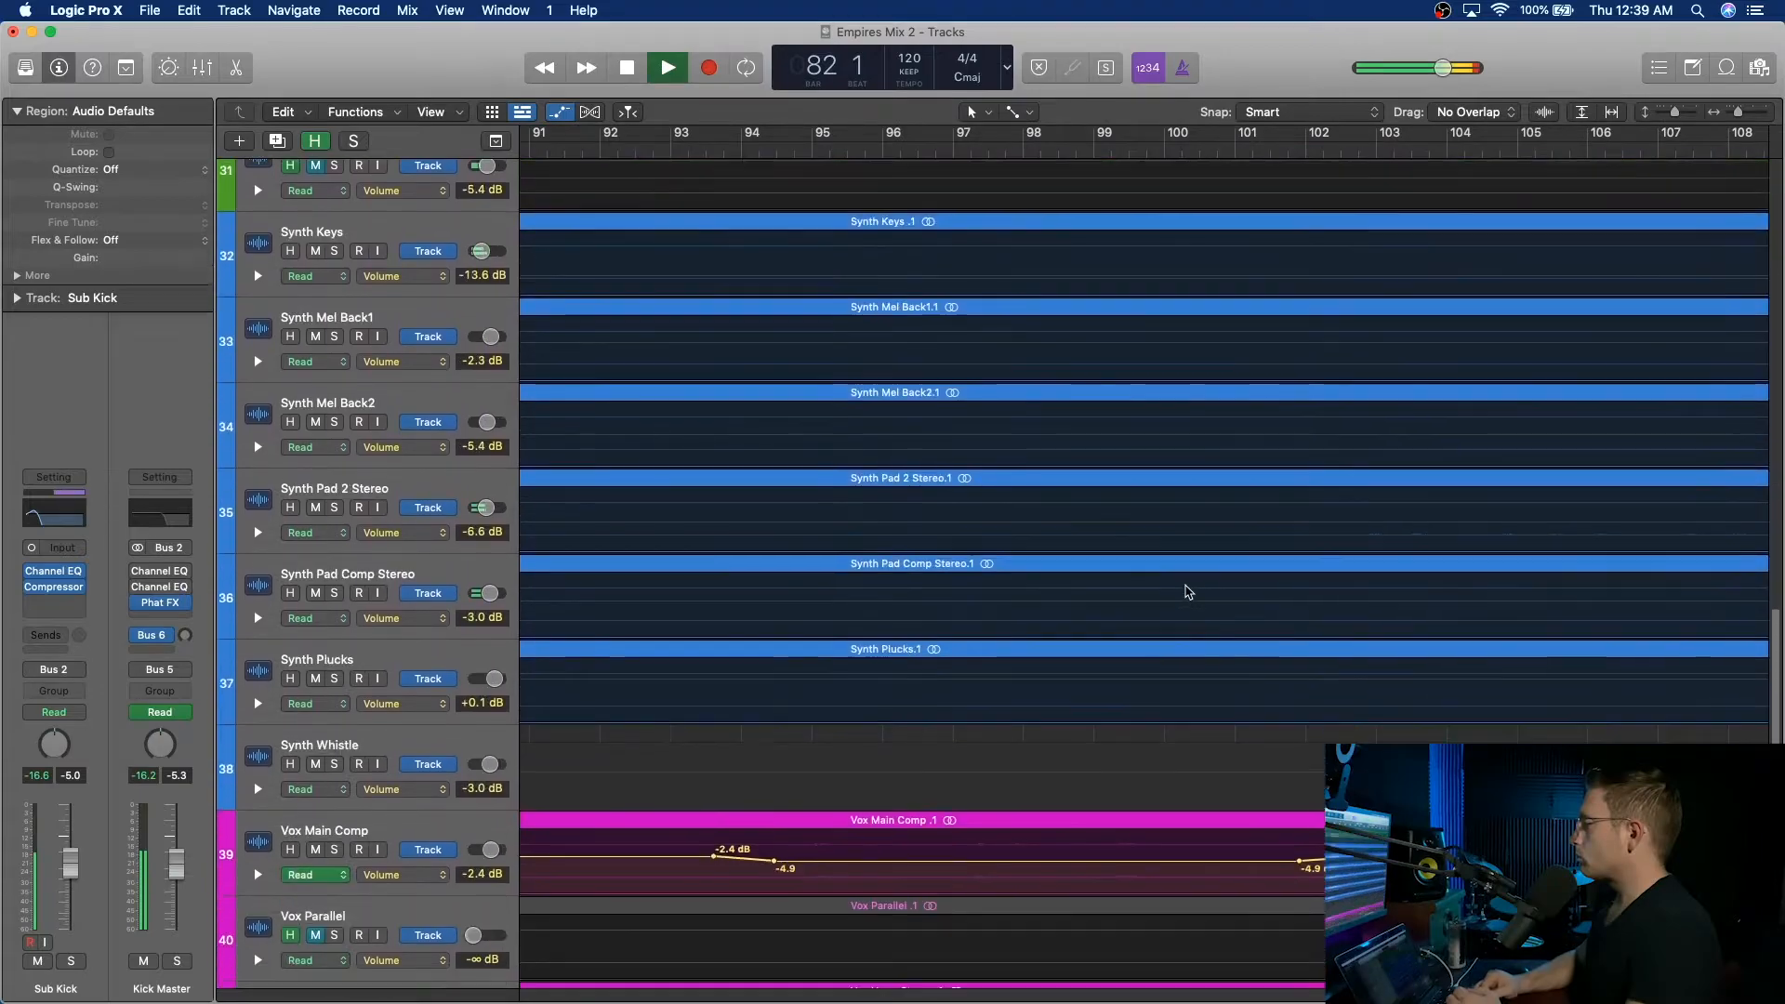
pyautogui.scroll(10, 1187, 591)
pyautogui.hscroll(-2, 1187, 591)
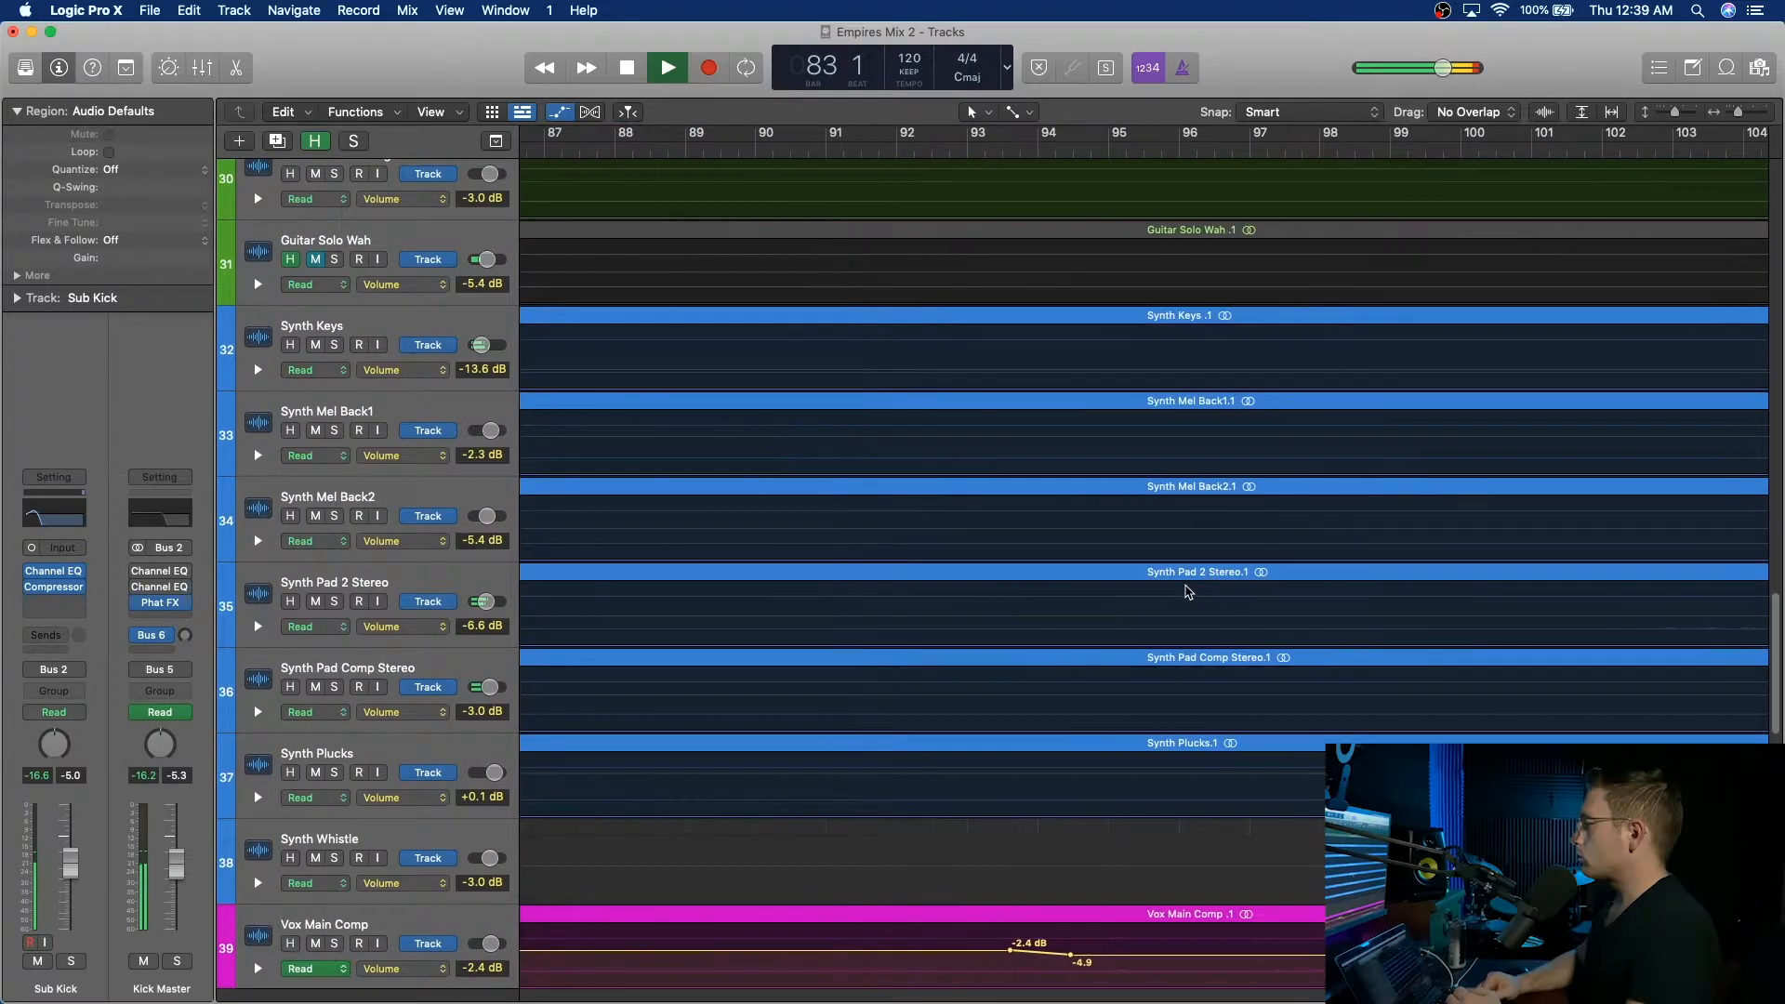
pyautogui.scroll(10, 1187, 591)
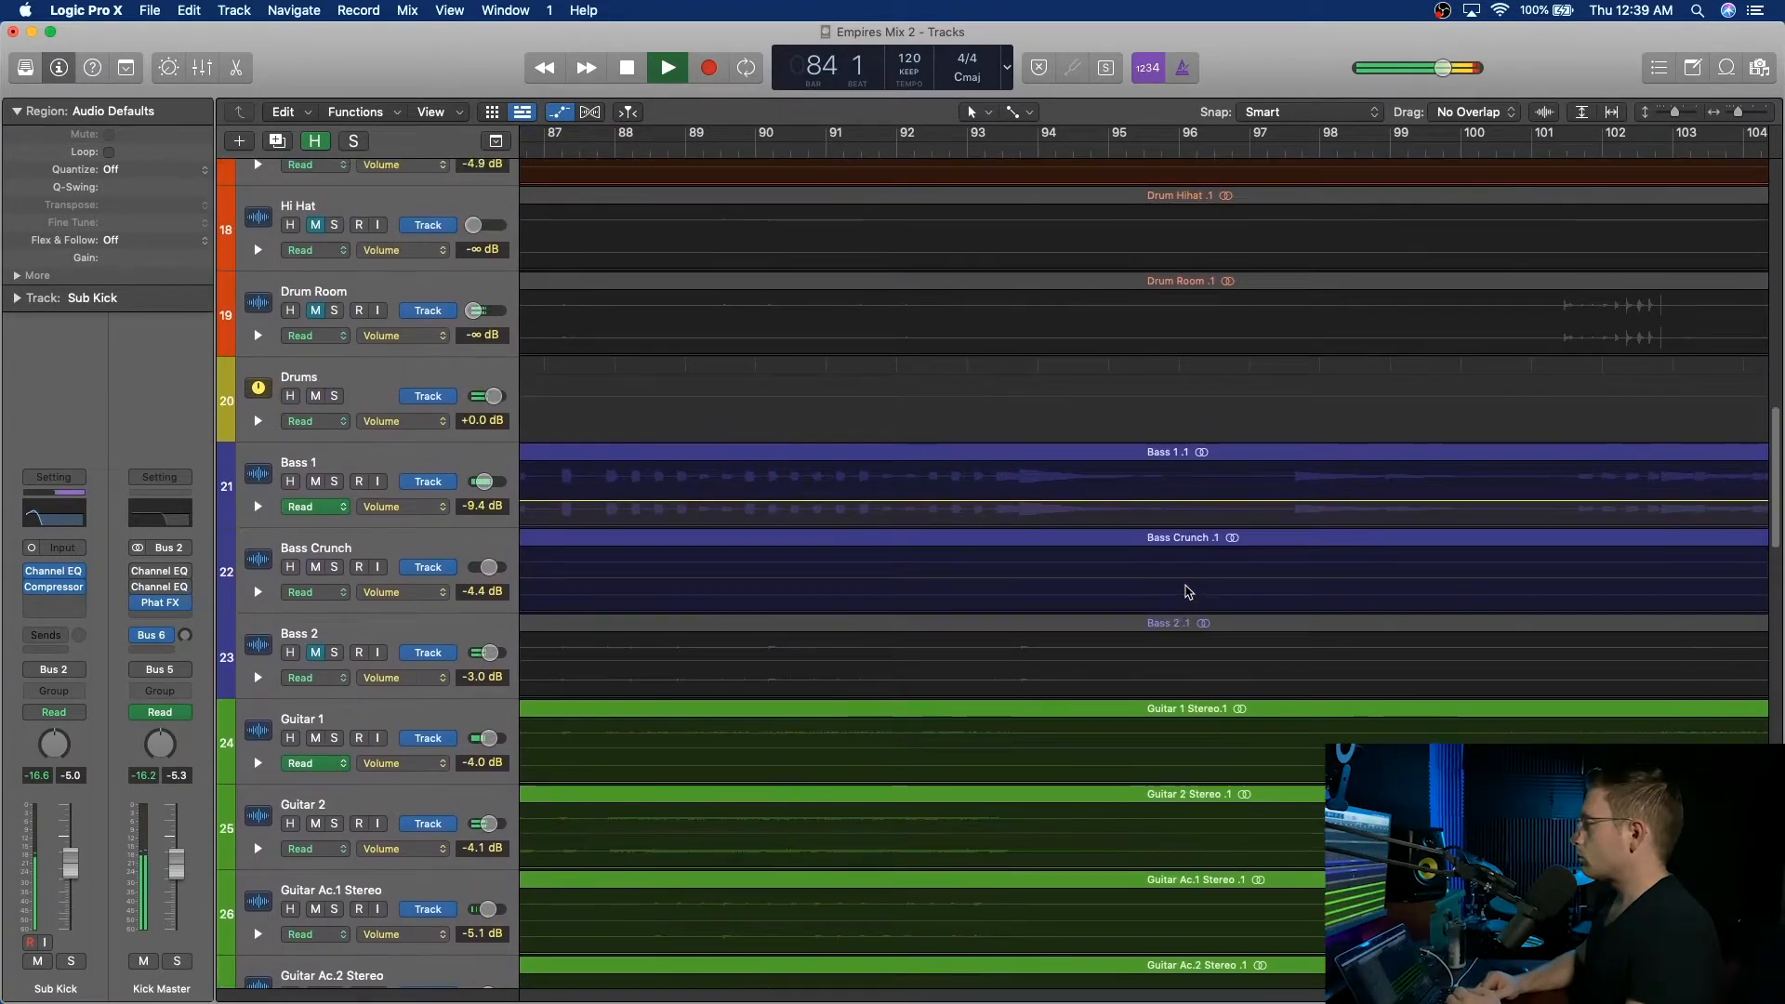
pyautogui.hscroll(-3, 1188, 591)
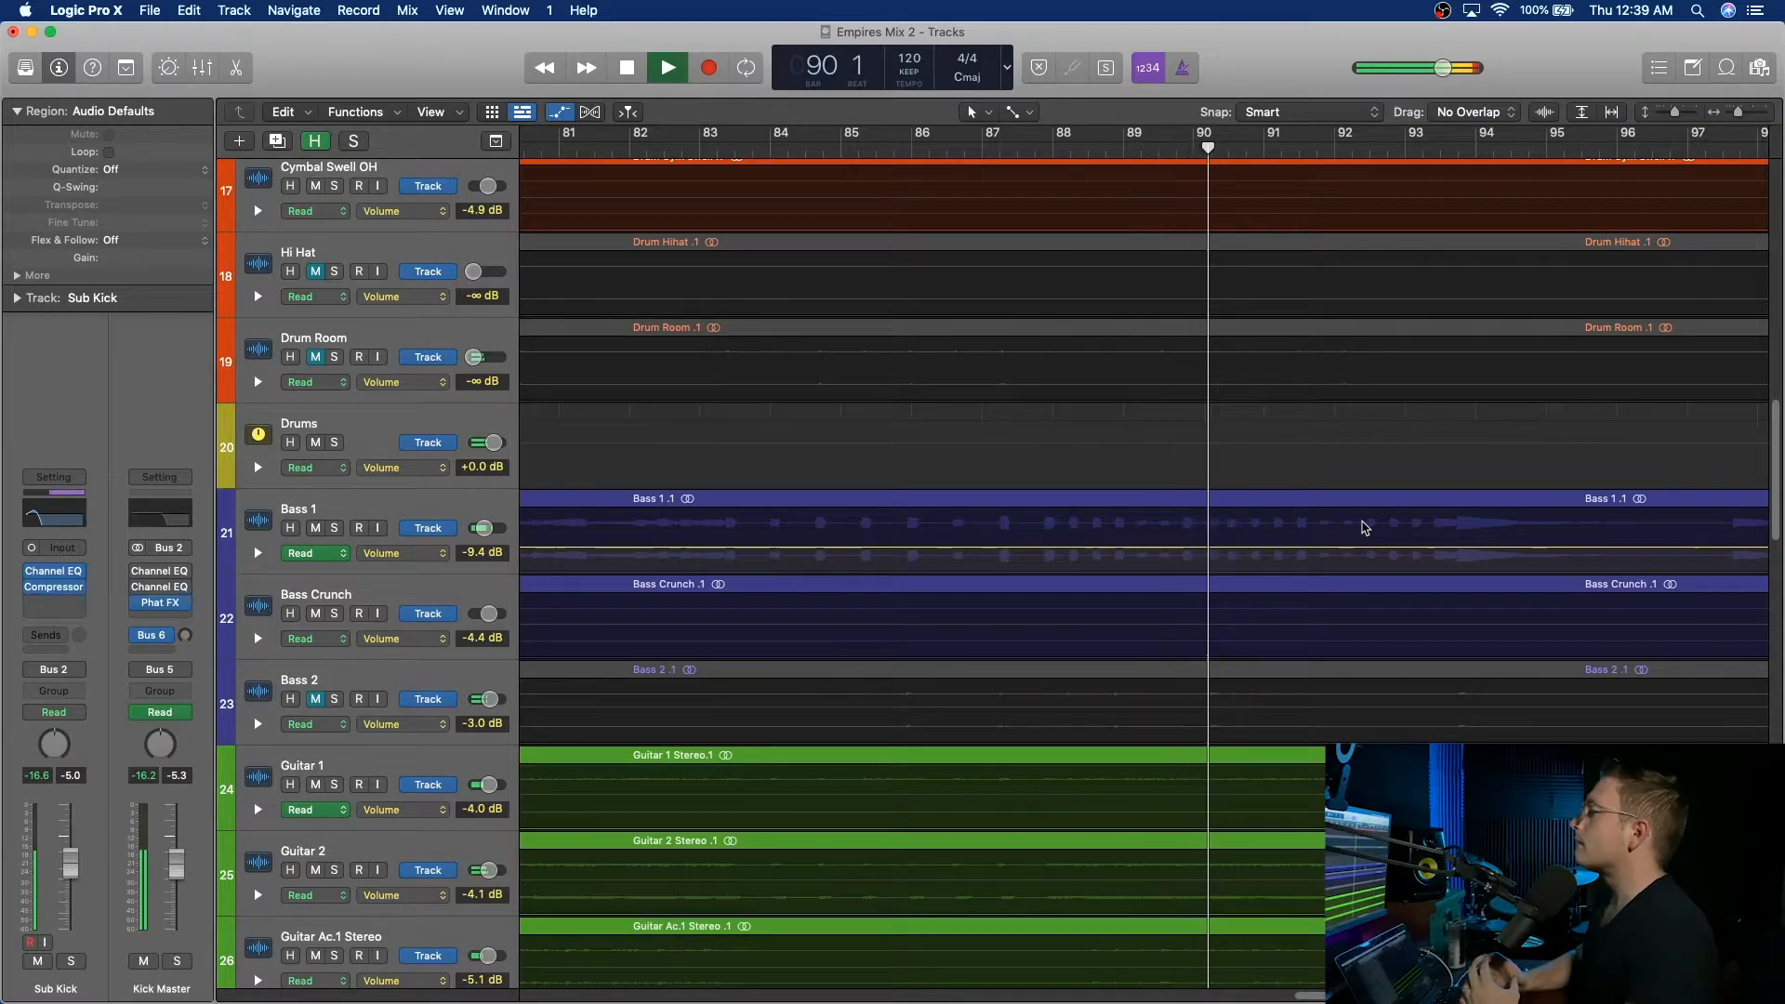
# Automate the Bass 1 volume down to -11.8 dB from about bar 88 and check it through to the song's end.
pyautogui.click(1027, 548)
pyautogui.moveTo(1092, 554); pyautogui.dragTo(1091, 554)
pyautogui.hscroll(10, 1232, 541)
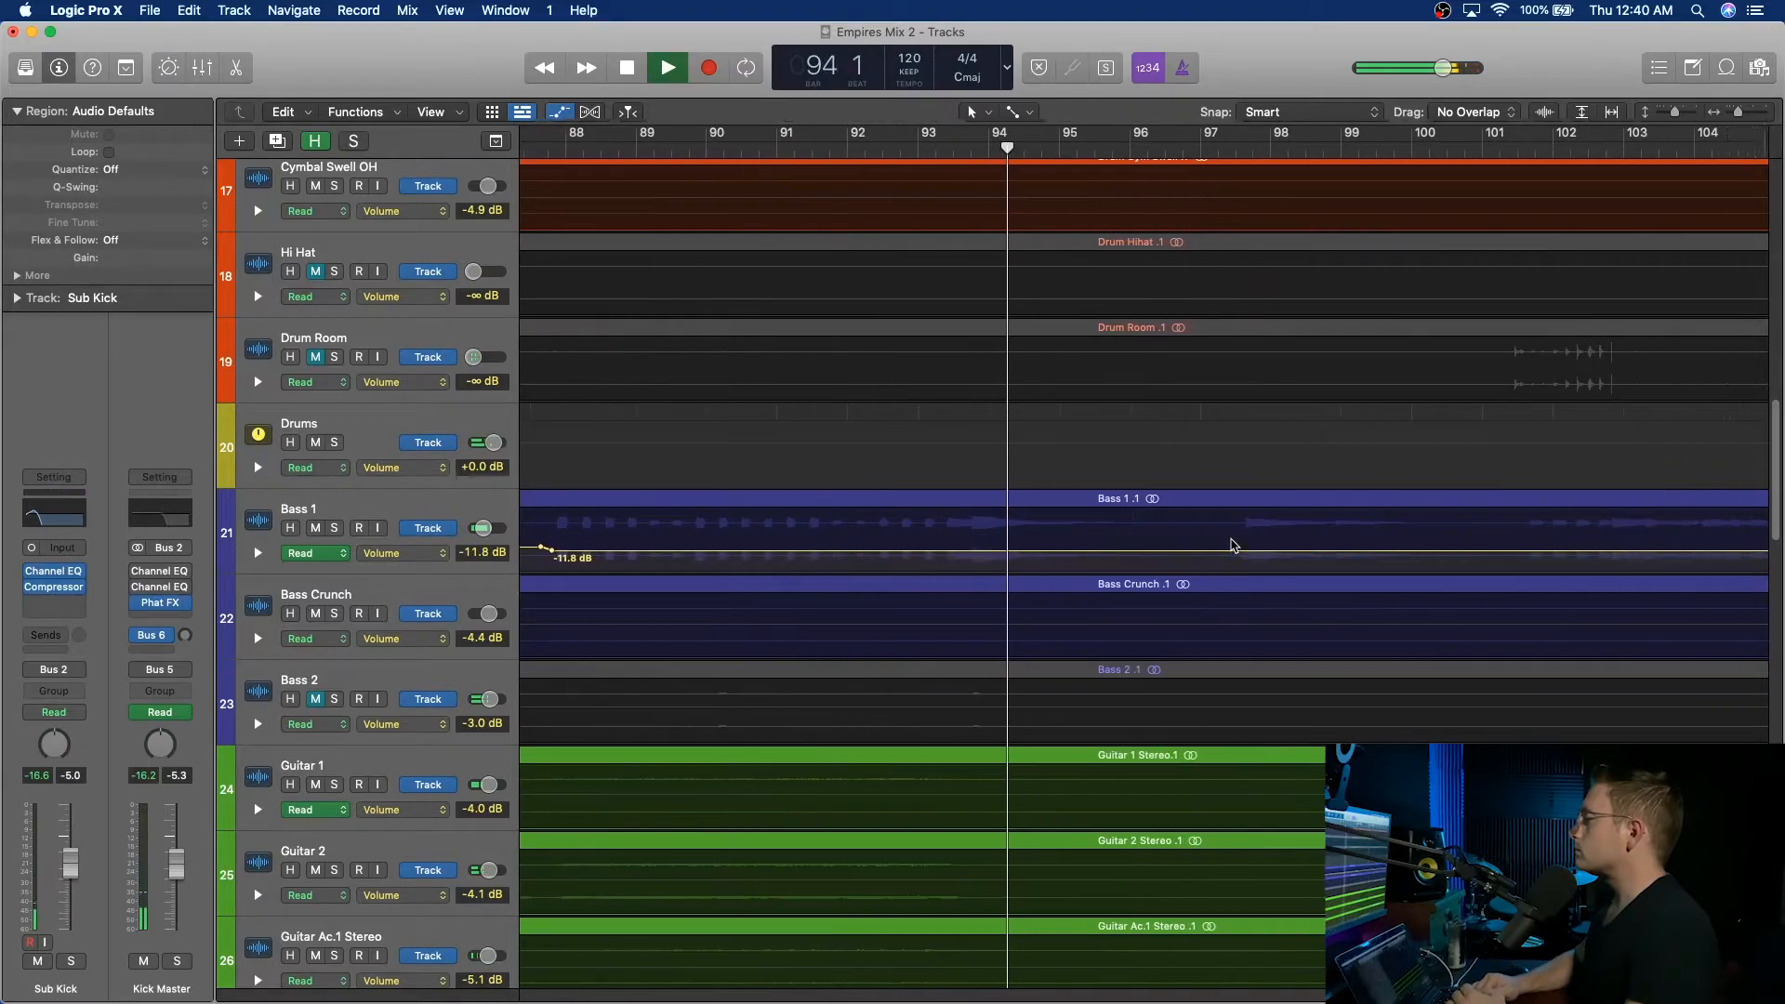
pyautogui.hscroll(10, 1227, 545)
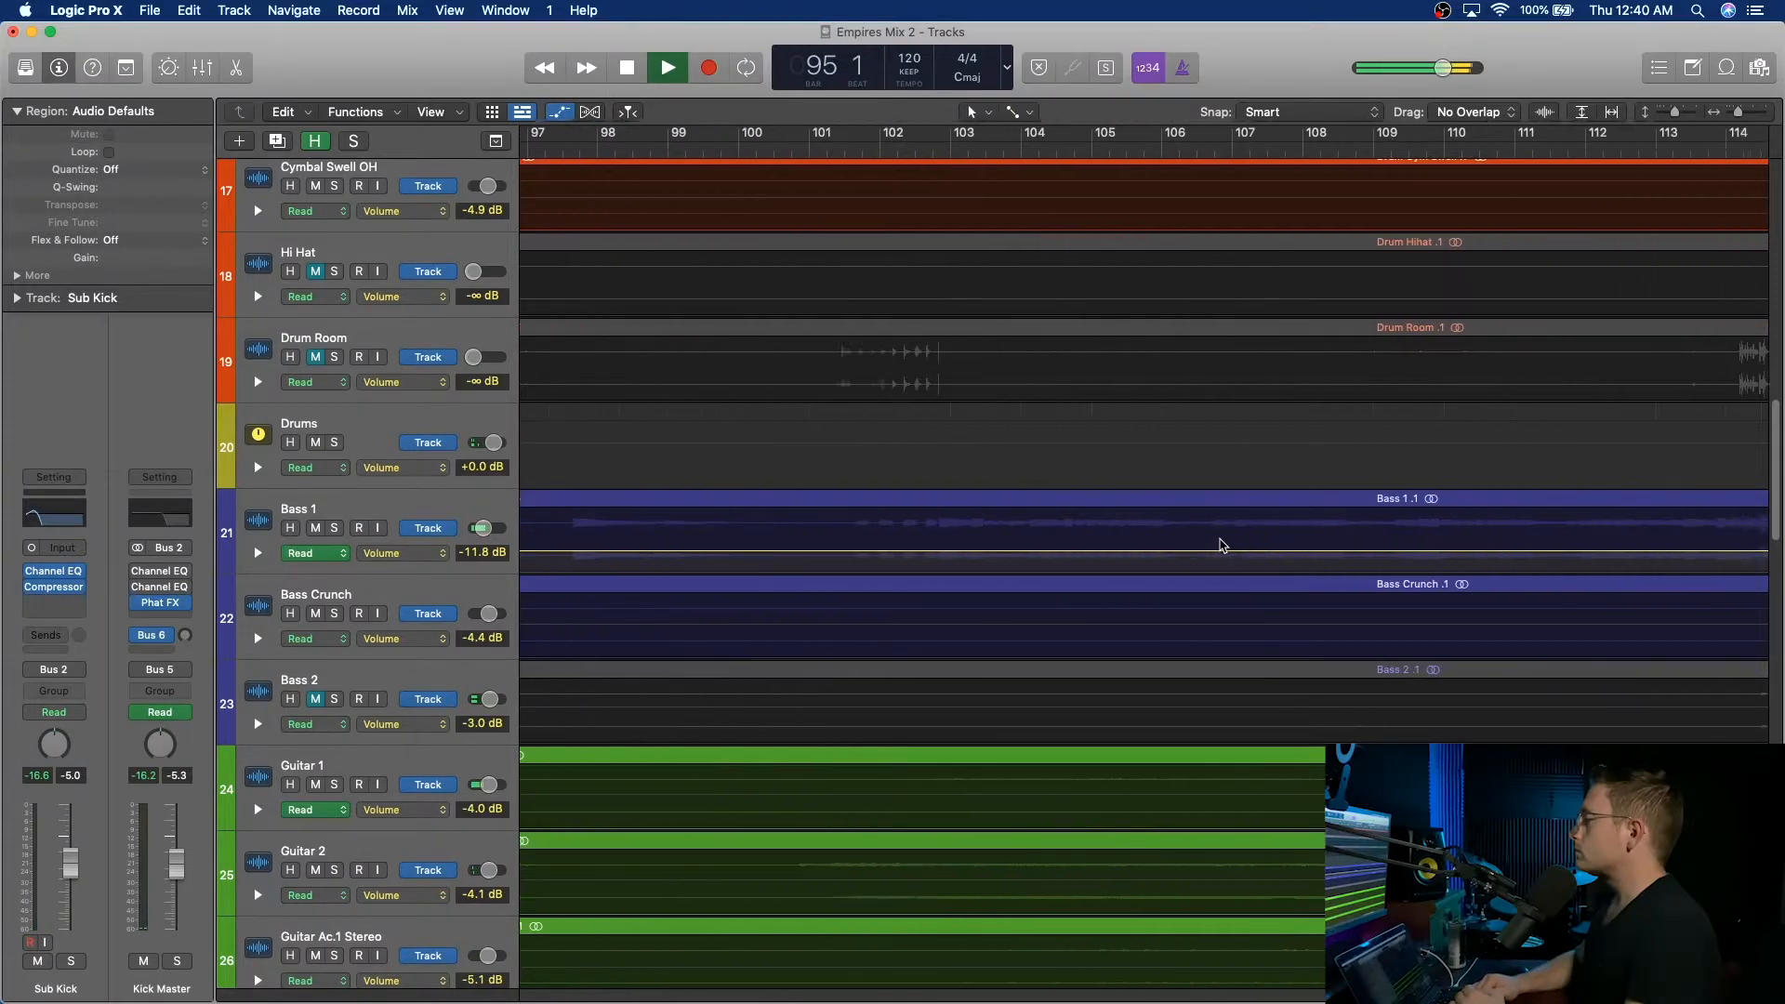
pyautogui.scroll(-10, 1221, 544)
pyautogui.scroll(5, 1221, 545)
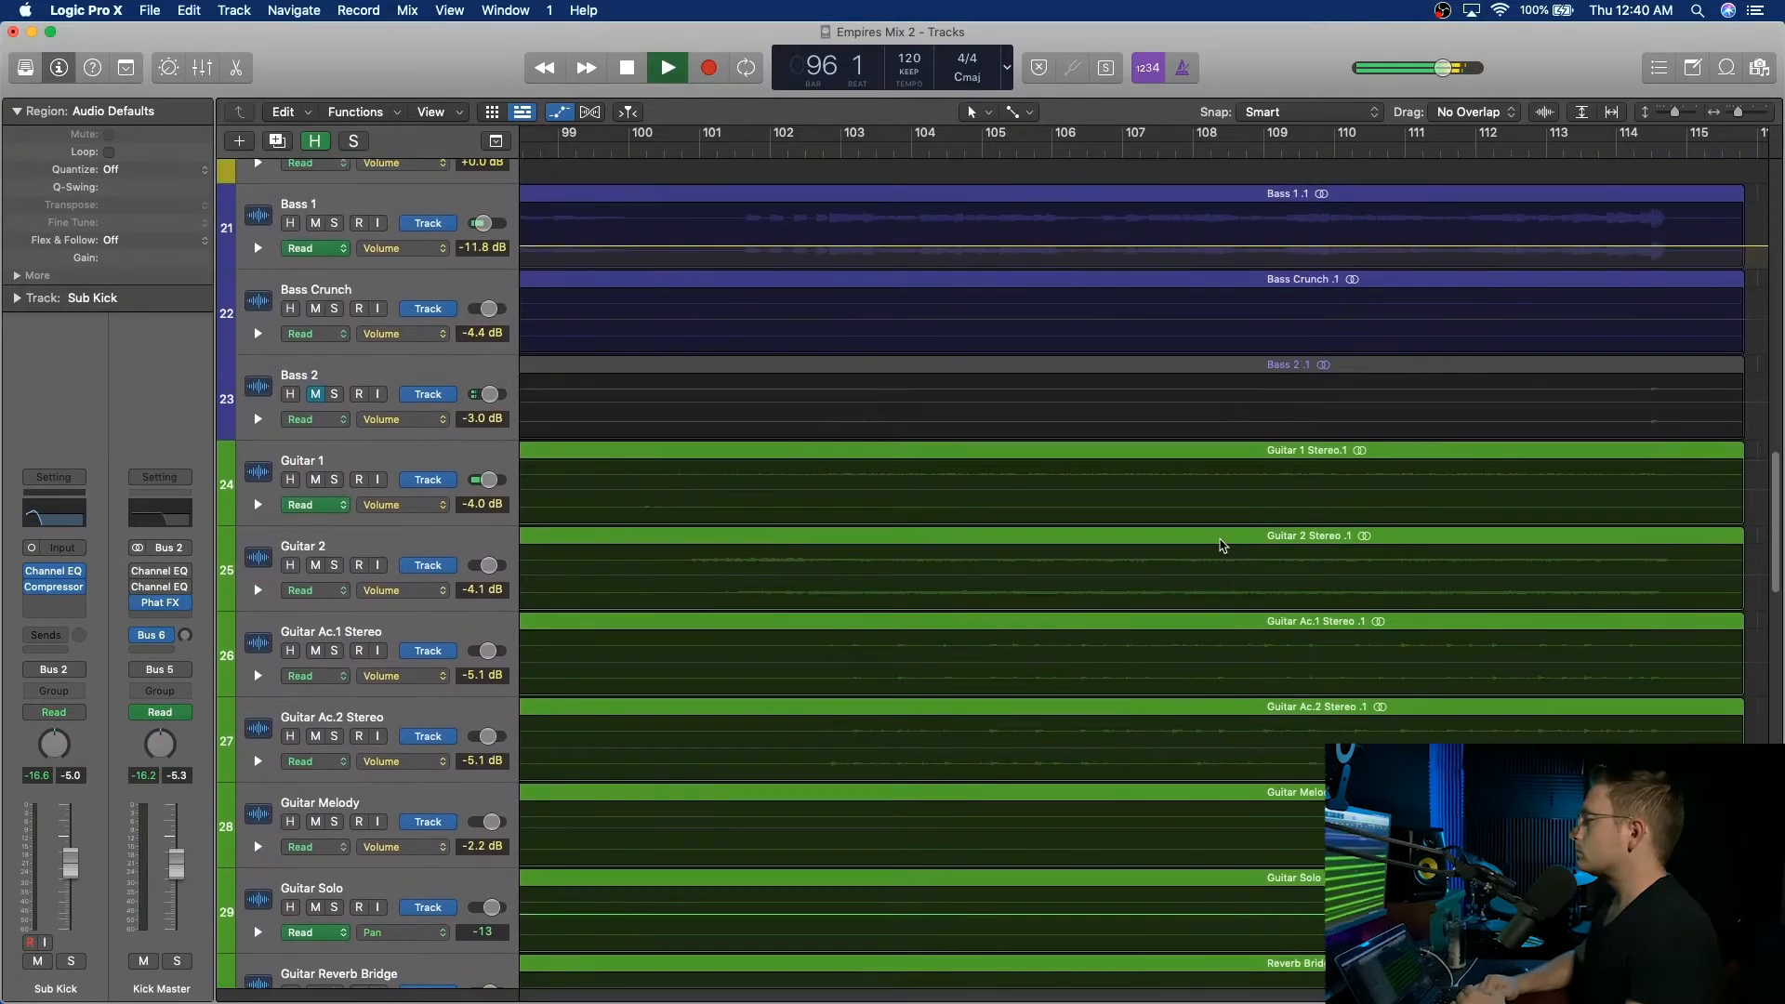
# Raise the Bass 1 volume automation back up to -9.4 dB from about bar 102.
pyautogui.hscroll(-5, 1222, 546)
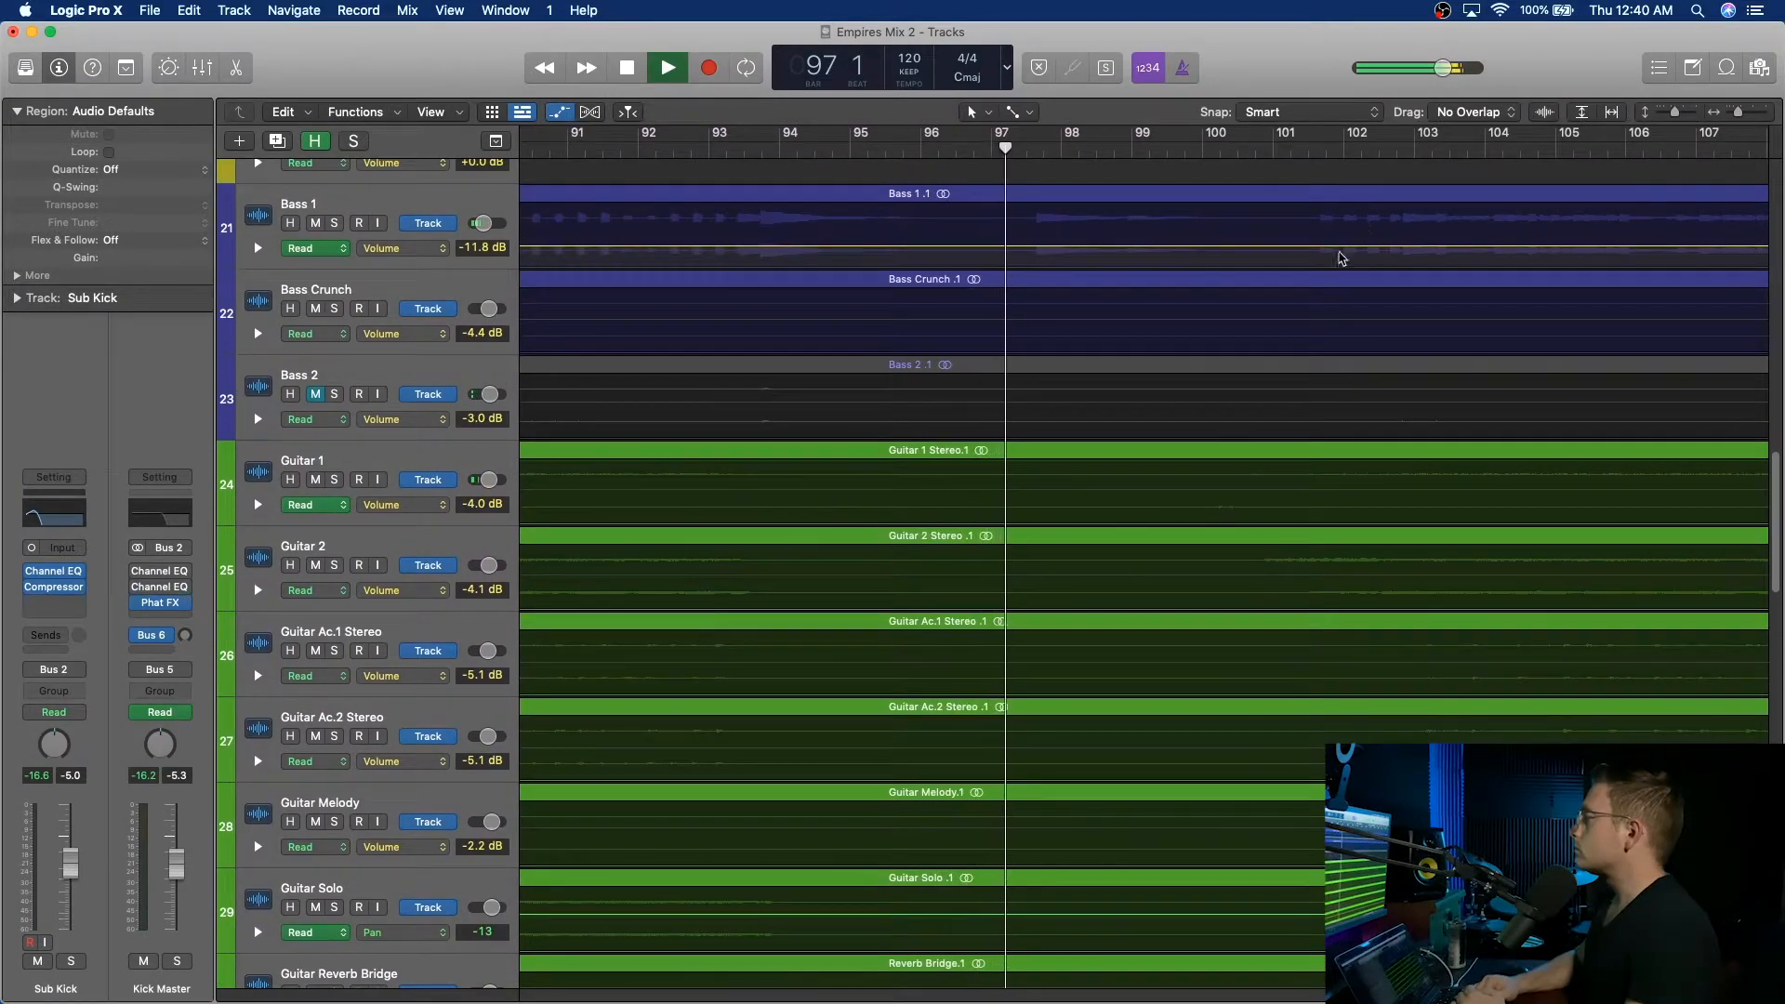
pyautogui.hscroll(3, 1316, 255)
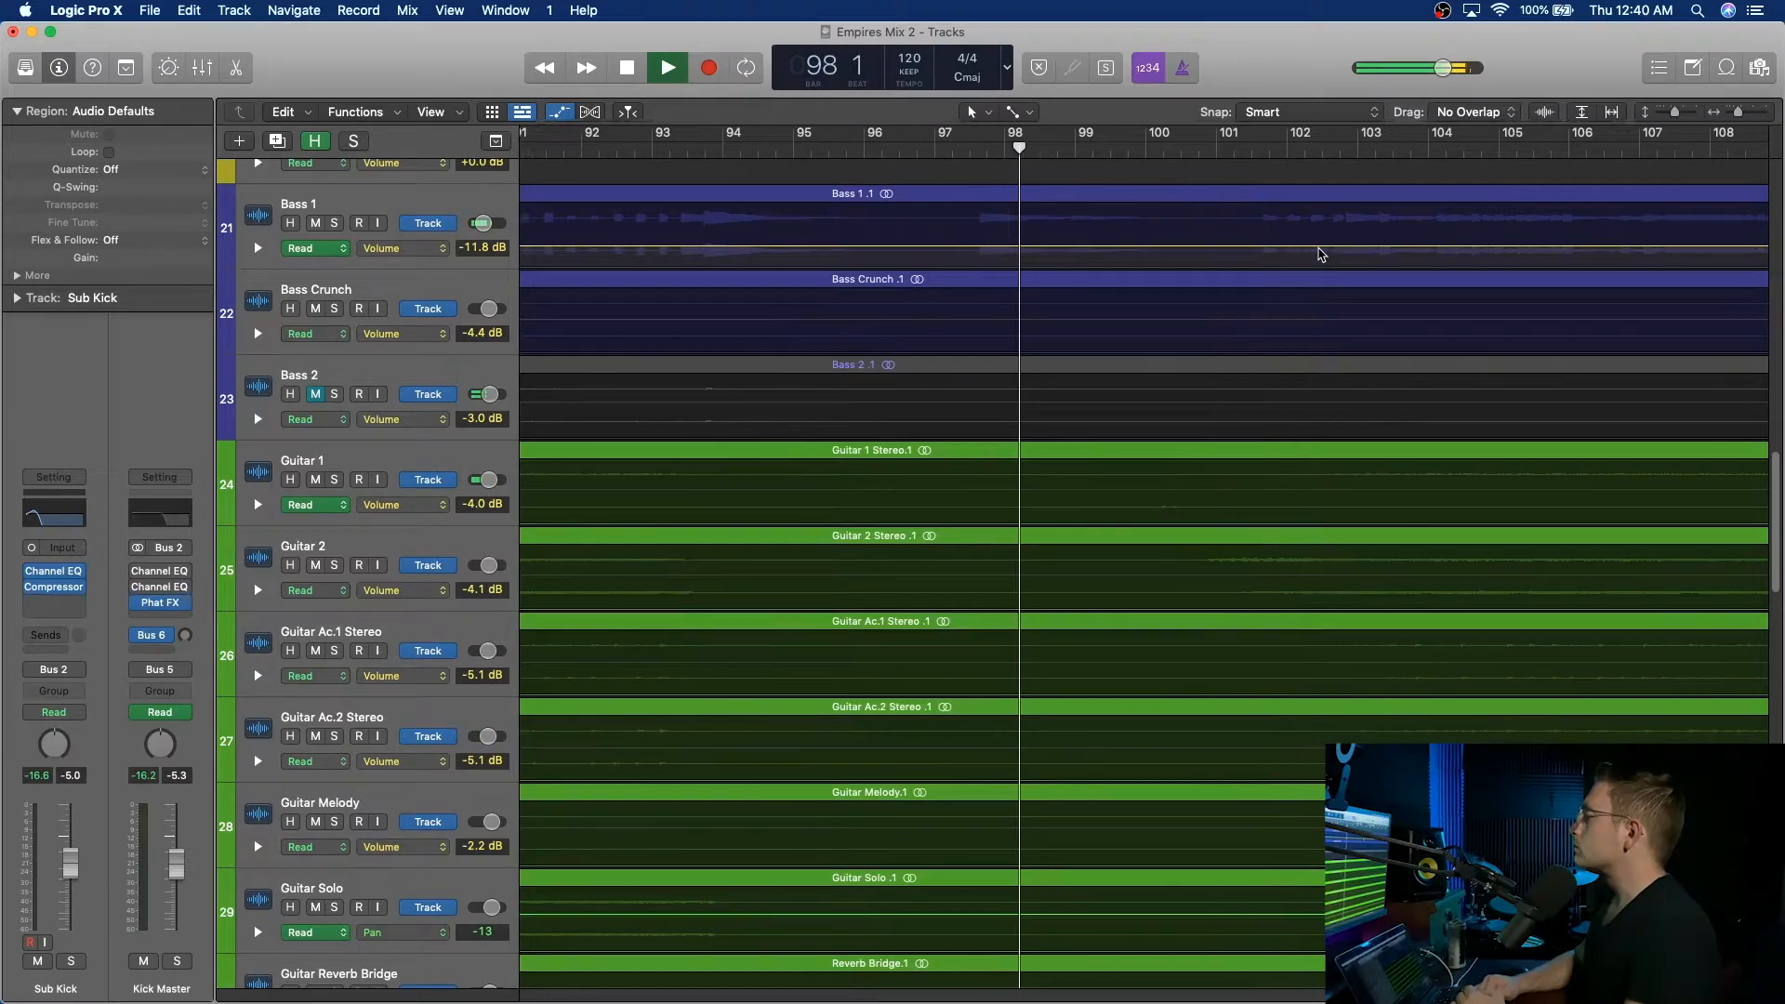
pyautogui.scroll(2, 1321, 254)
pyautogui.scroll(-10, 1321, 254)
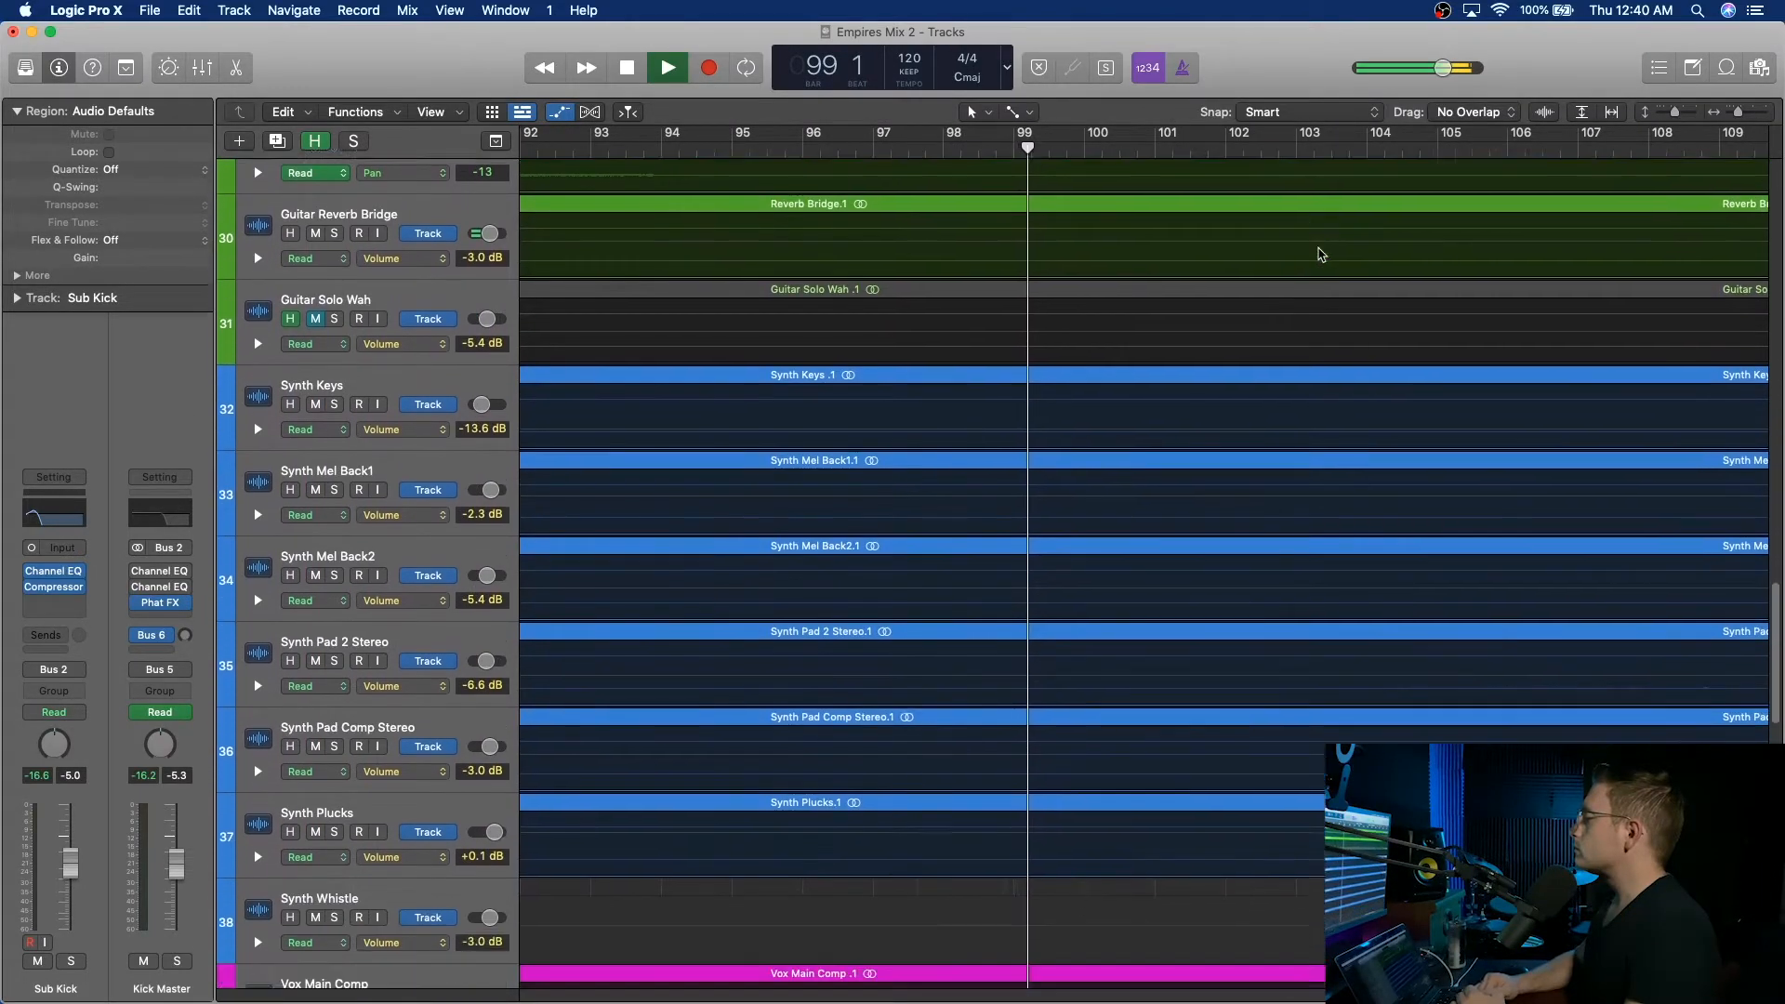
pyautogui.scroll(10, 1321, 254)
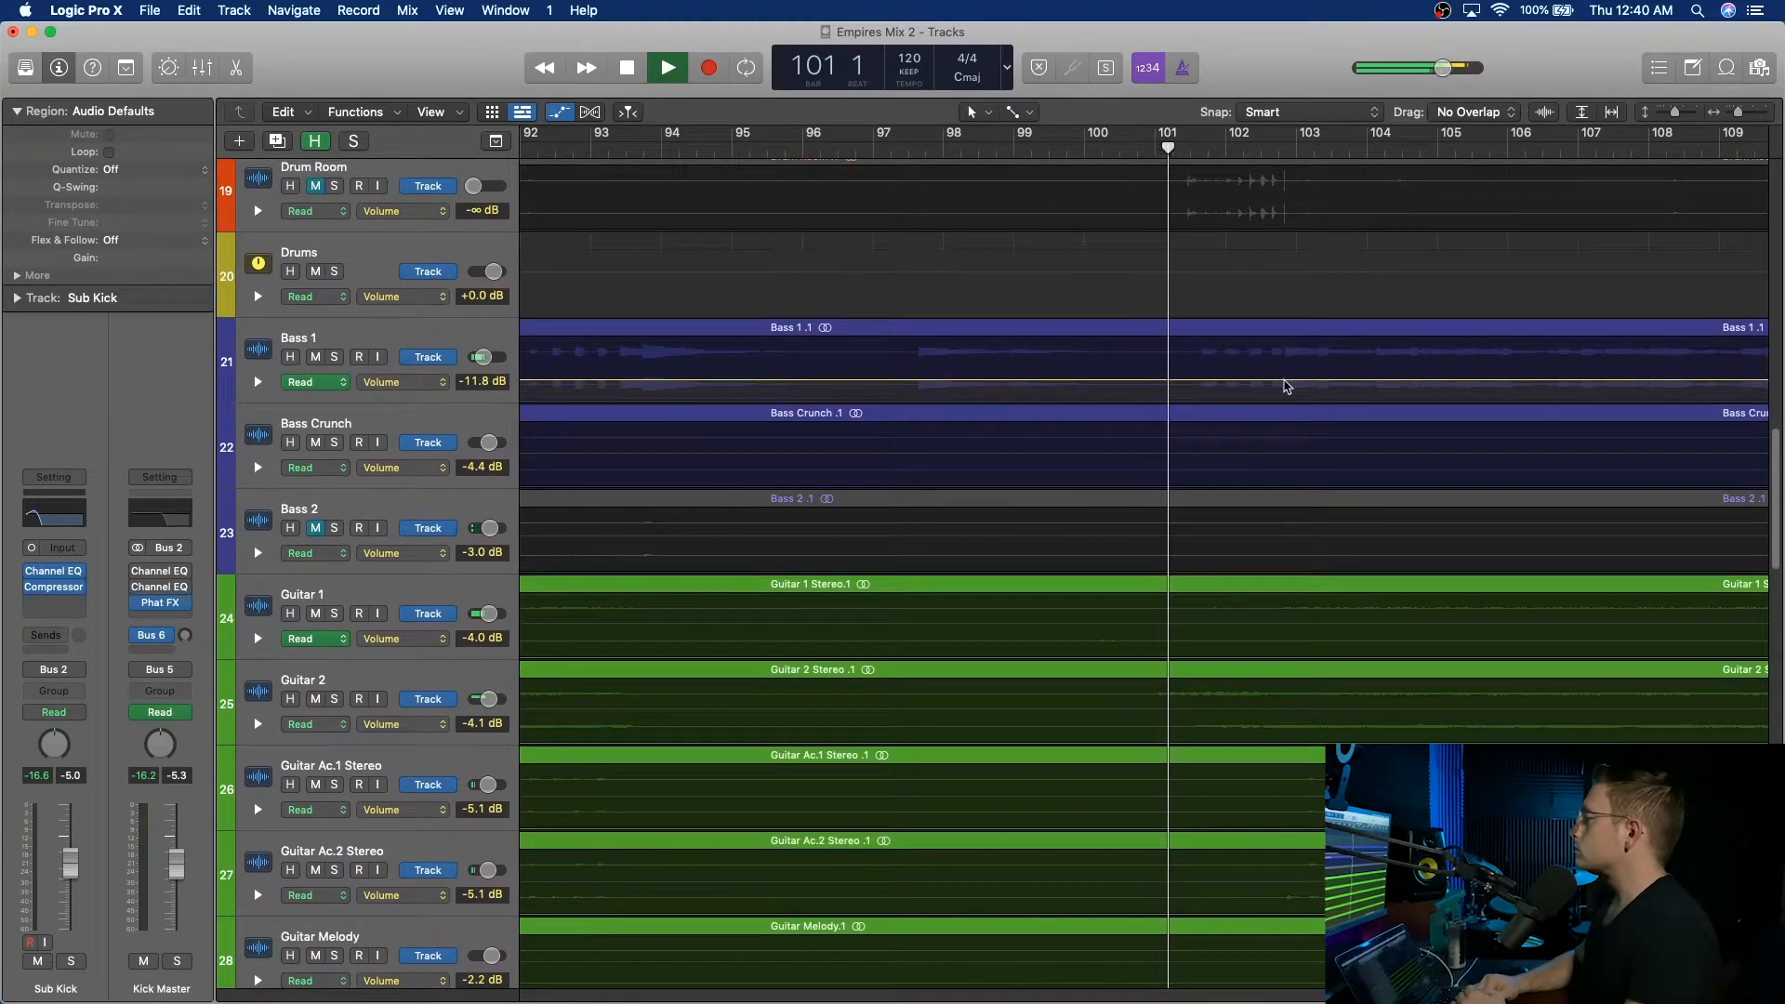
pyautogui.click(1285, 382)
pyautogui.click(1248, 381)
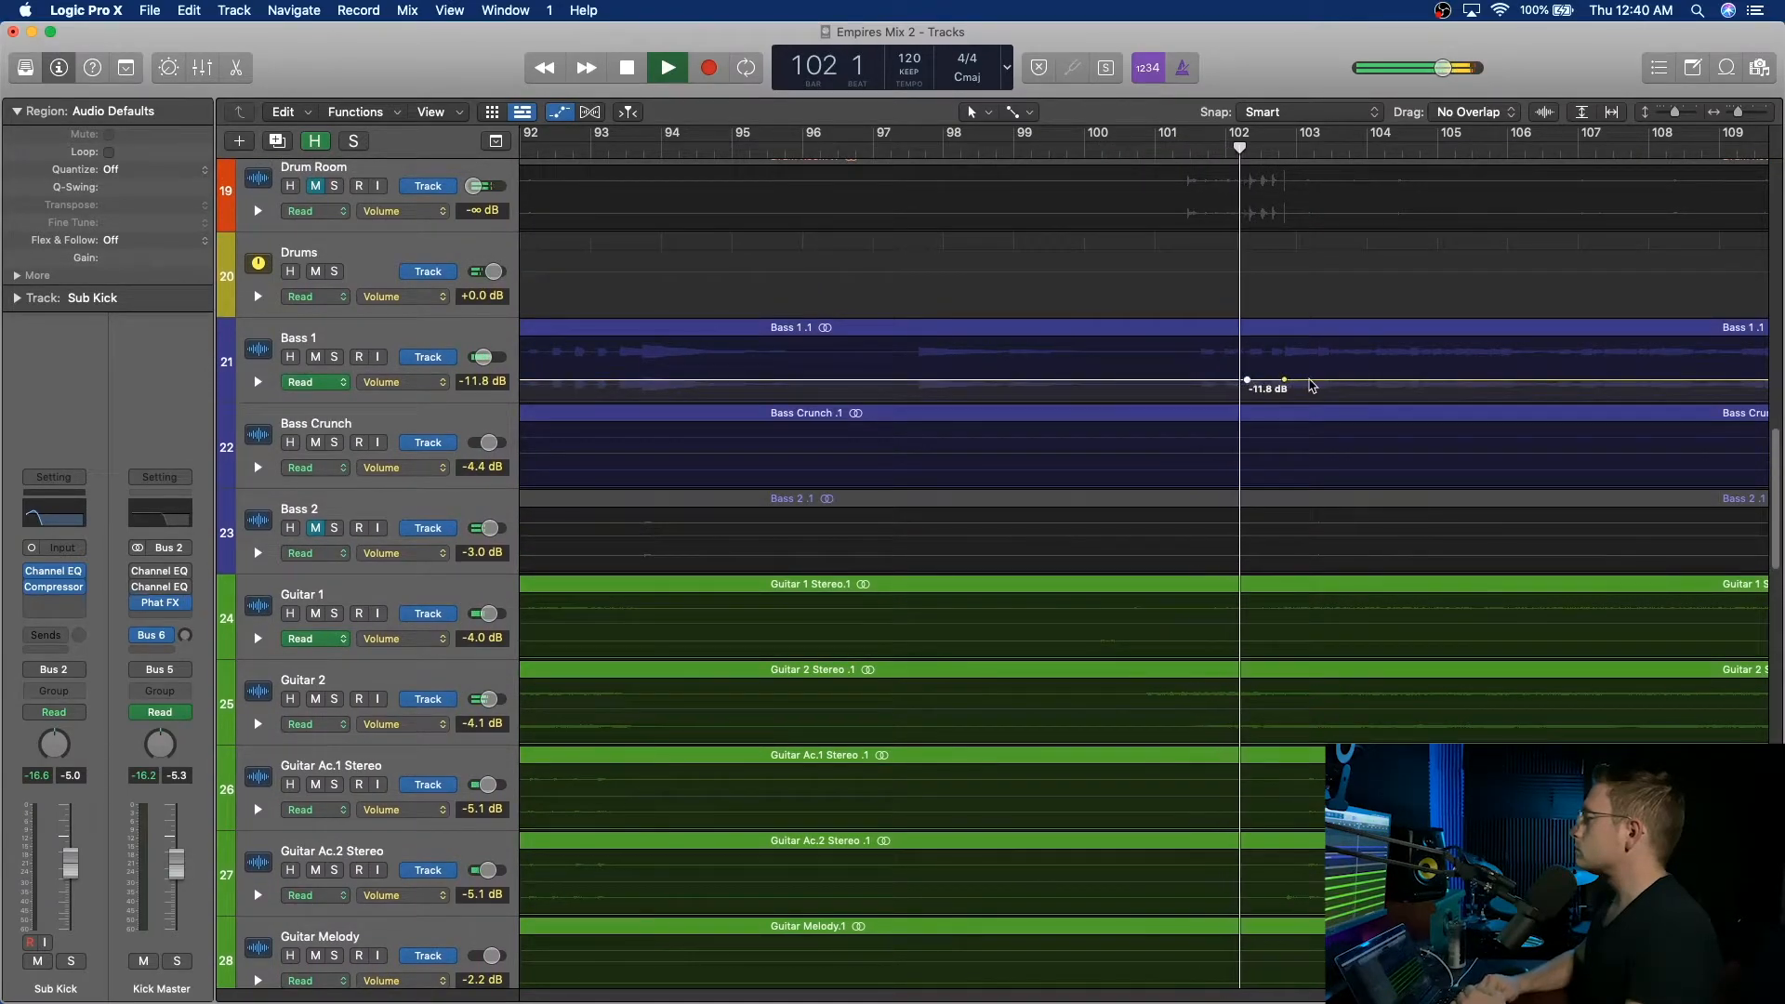
pyautogui.moveTo(1310, 382); pyautogui.dragTo(1312, 381)
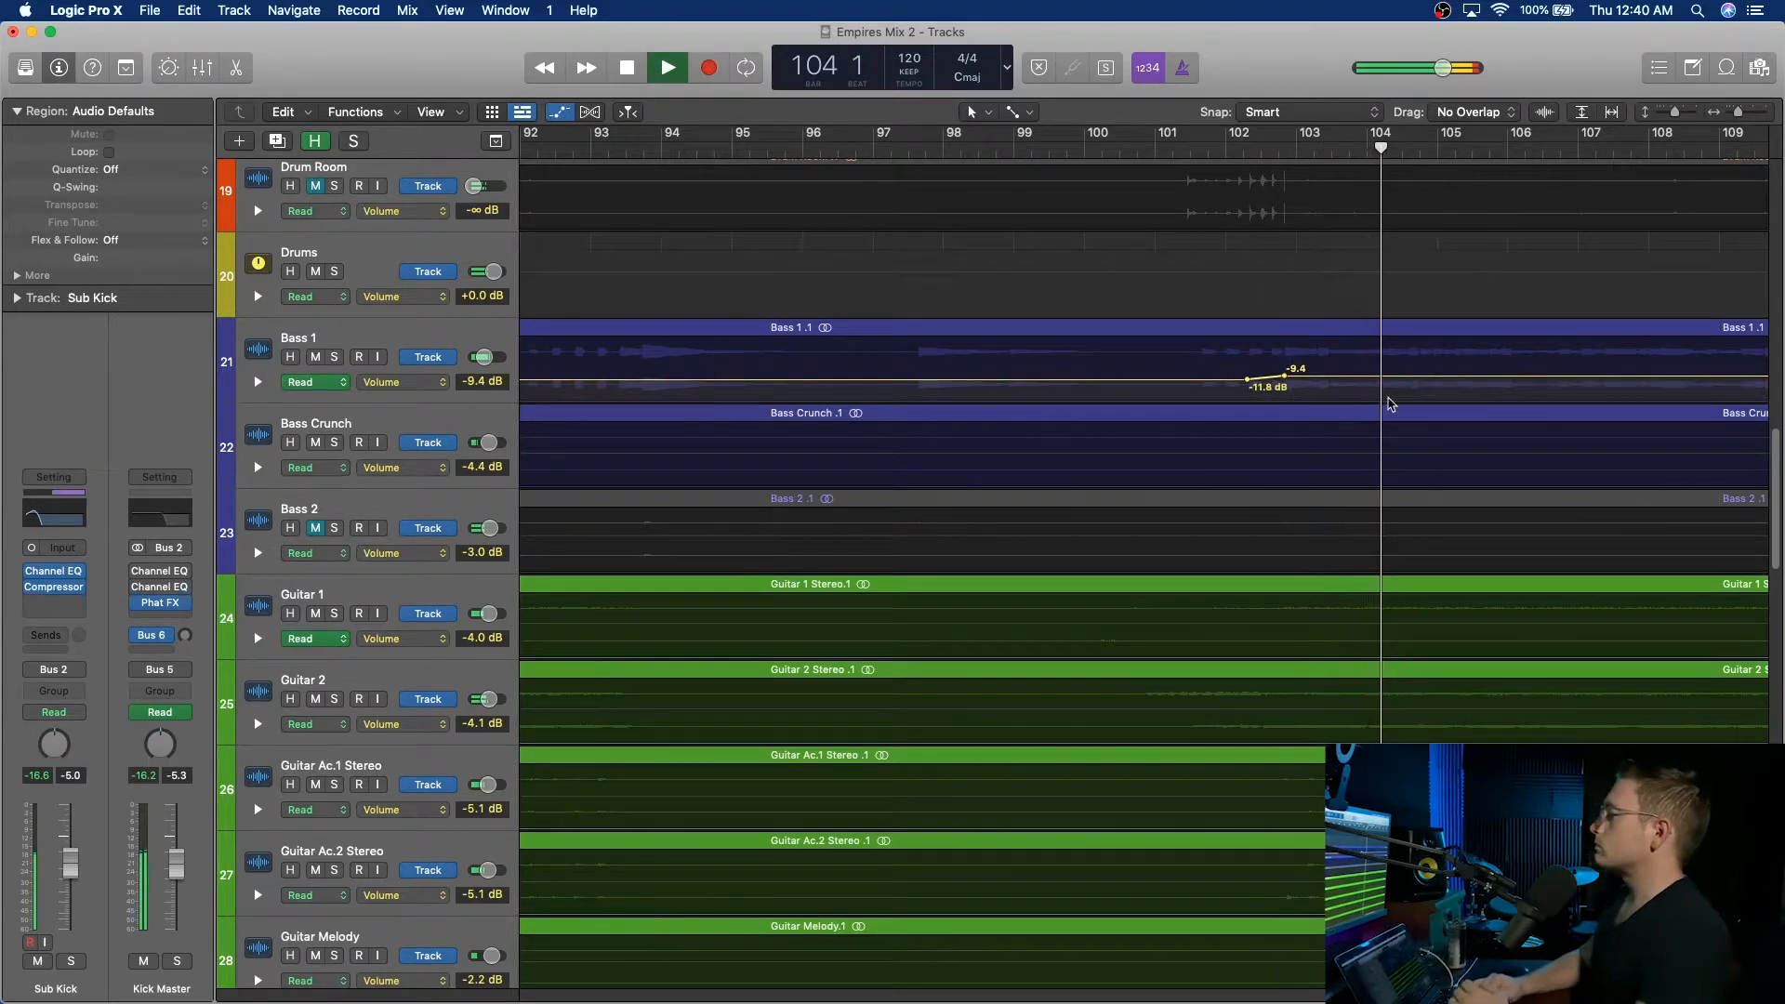
# Check the Bass 1 automation through to the song's end during playback and return to the full arrangement with automation hidden.
pyautogui.hscroll(1, 1389, 404)
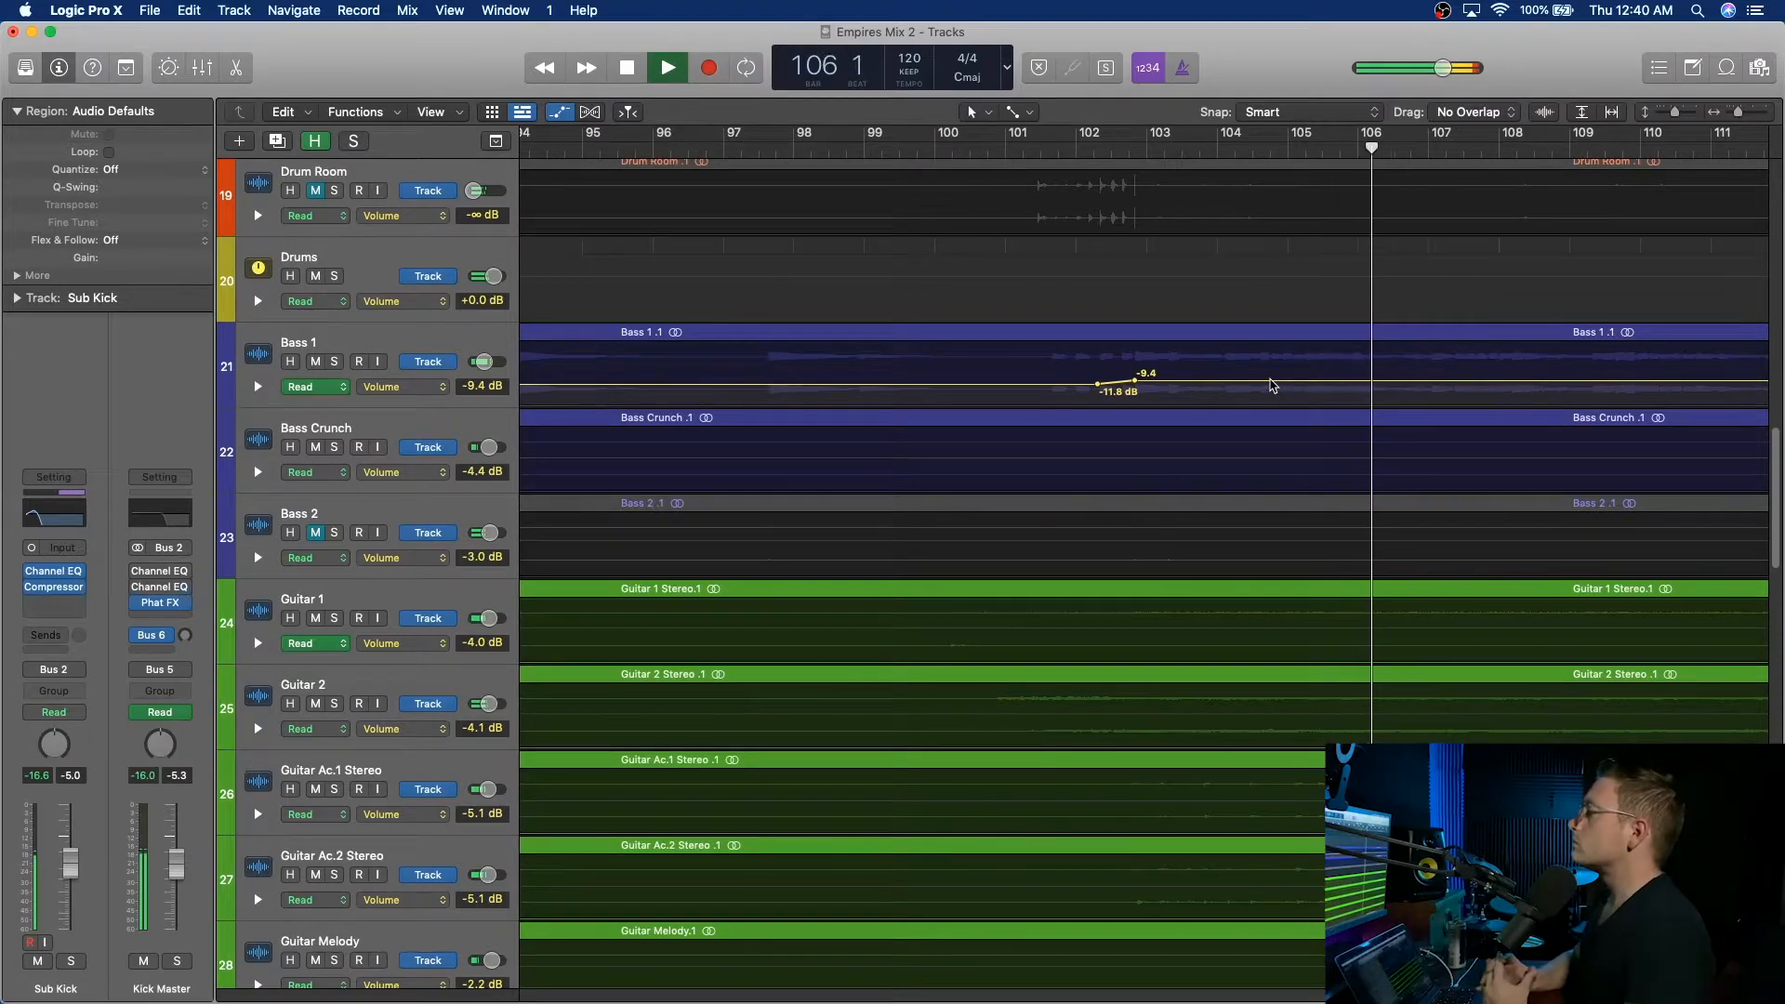
pyautogui.hscroll(6, 1424, 323)
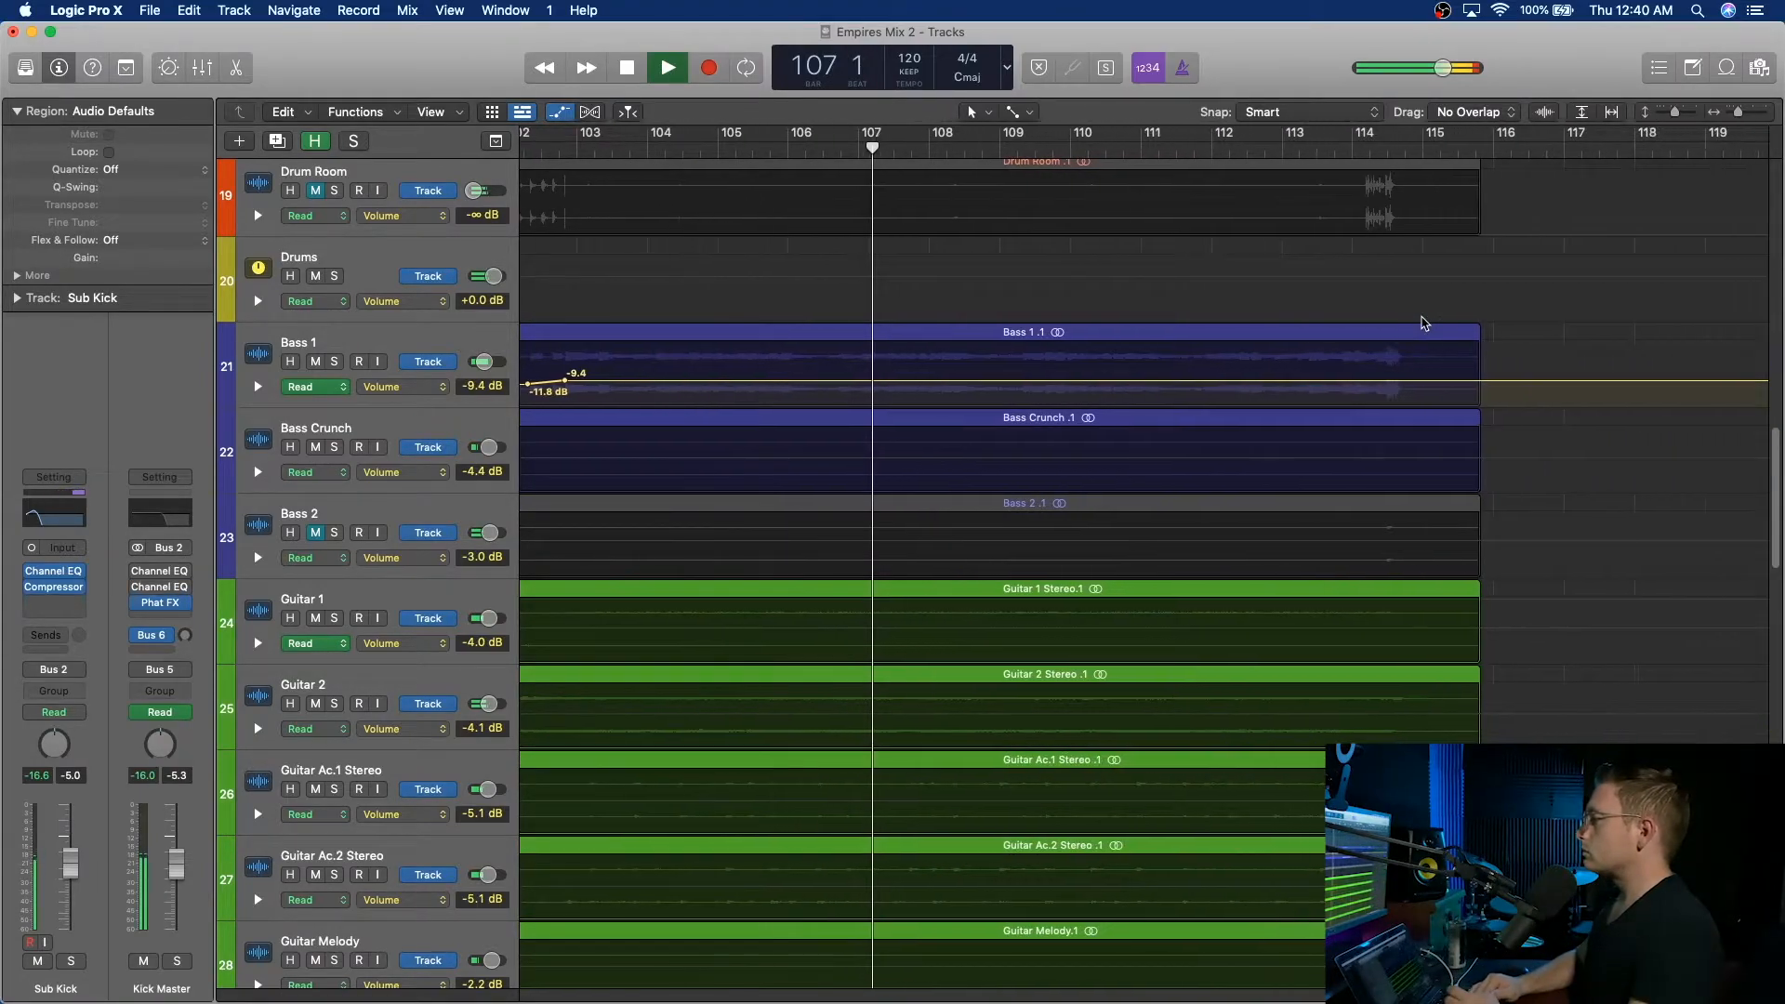
pyautogui.hscroll(-9, 1424, 323)
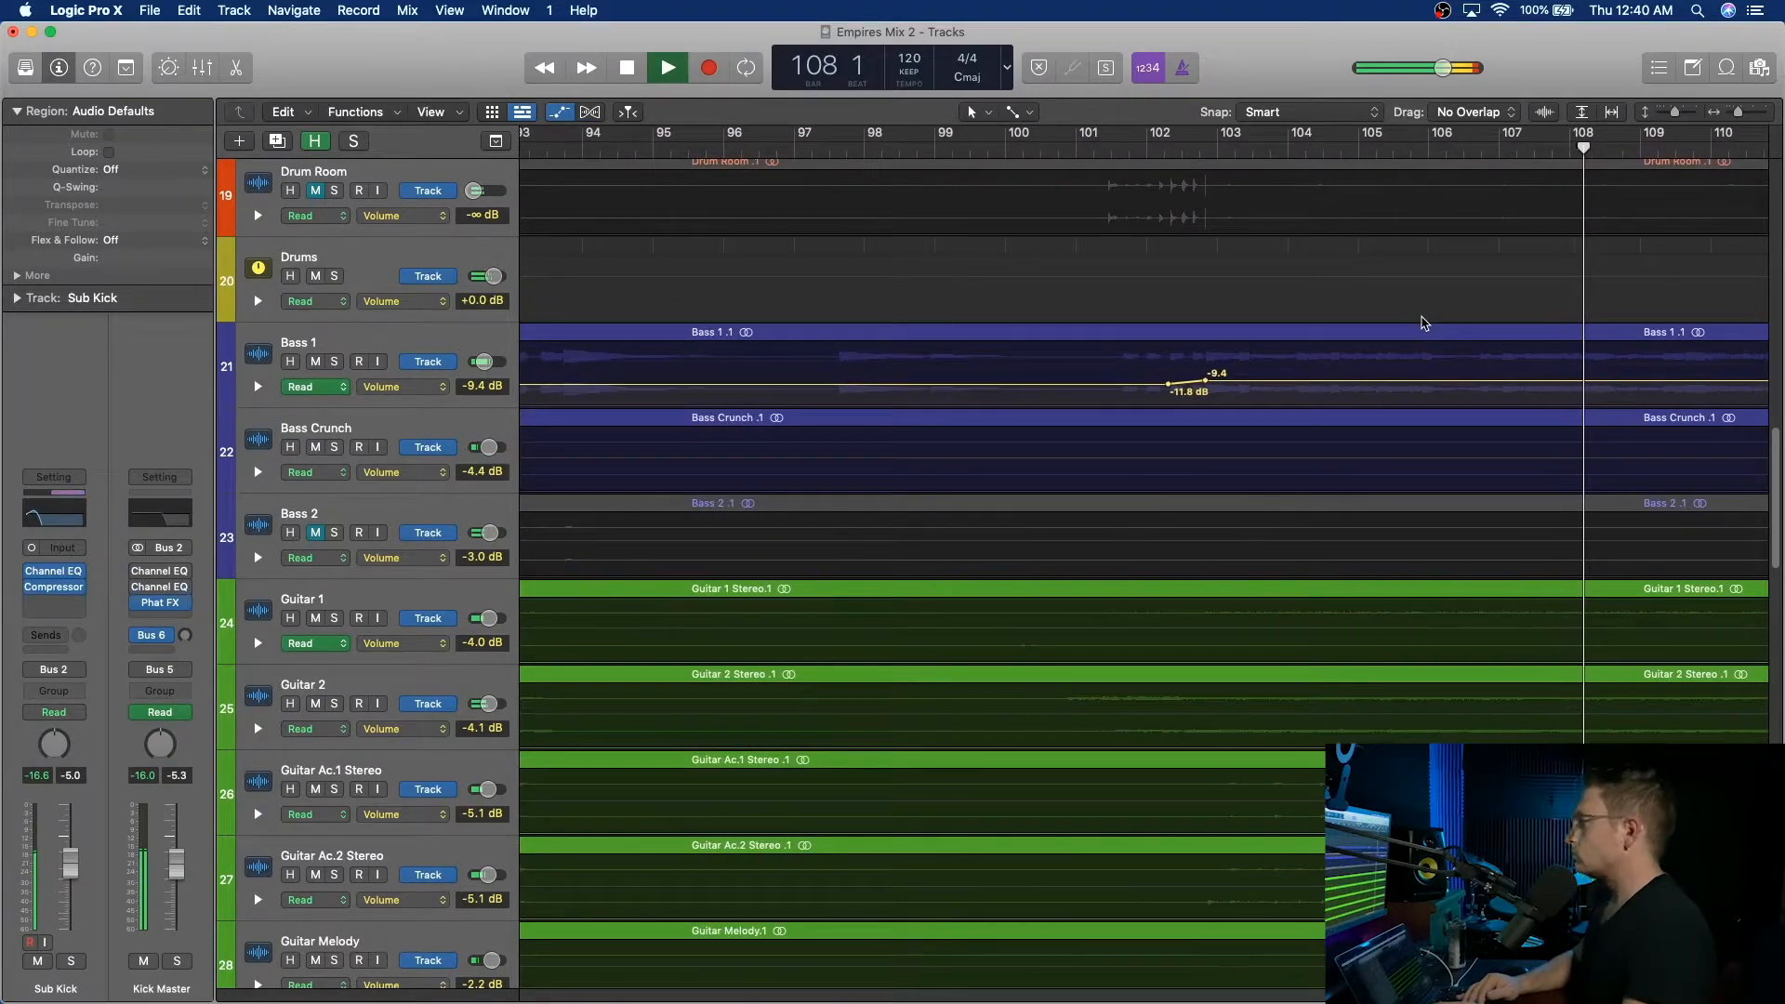
pyautogui.press('a')
pyautogui.press('z')
pyautogui.moveTo(1741, 116); pyautogui.dragTo(1717, 121)
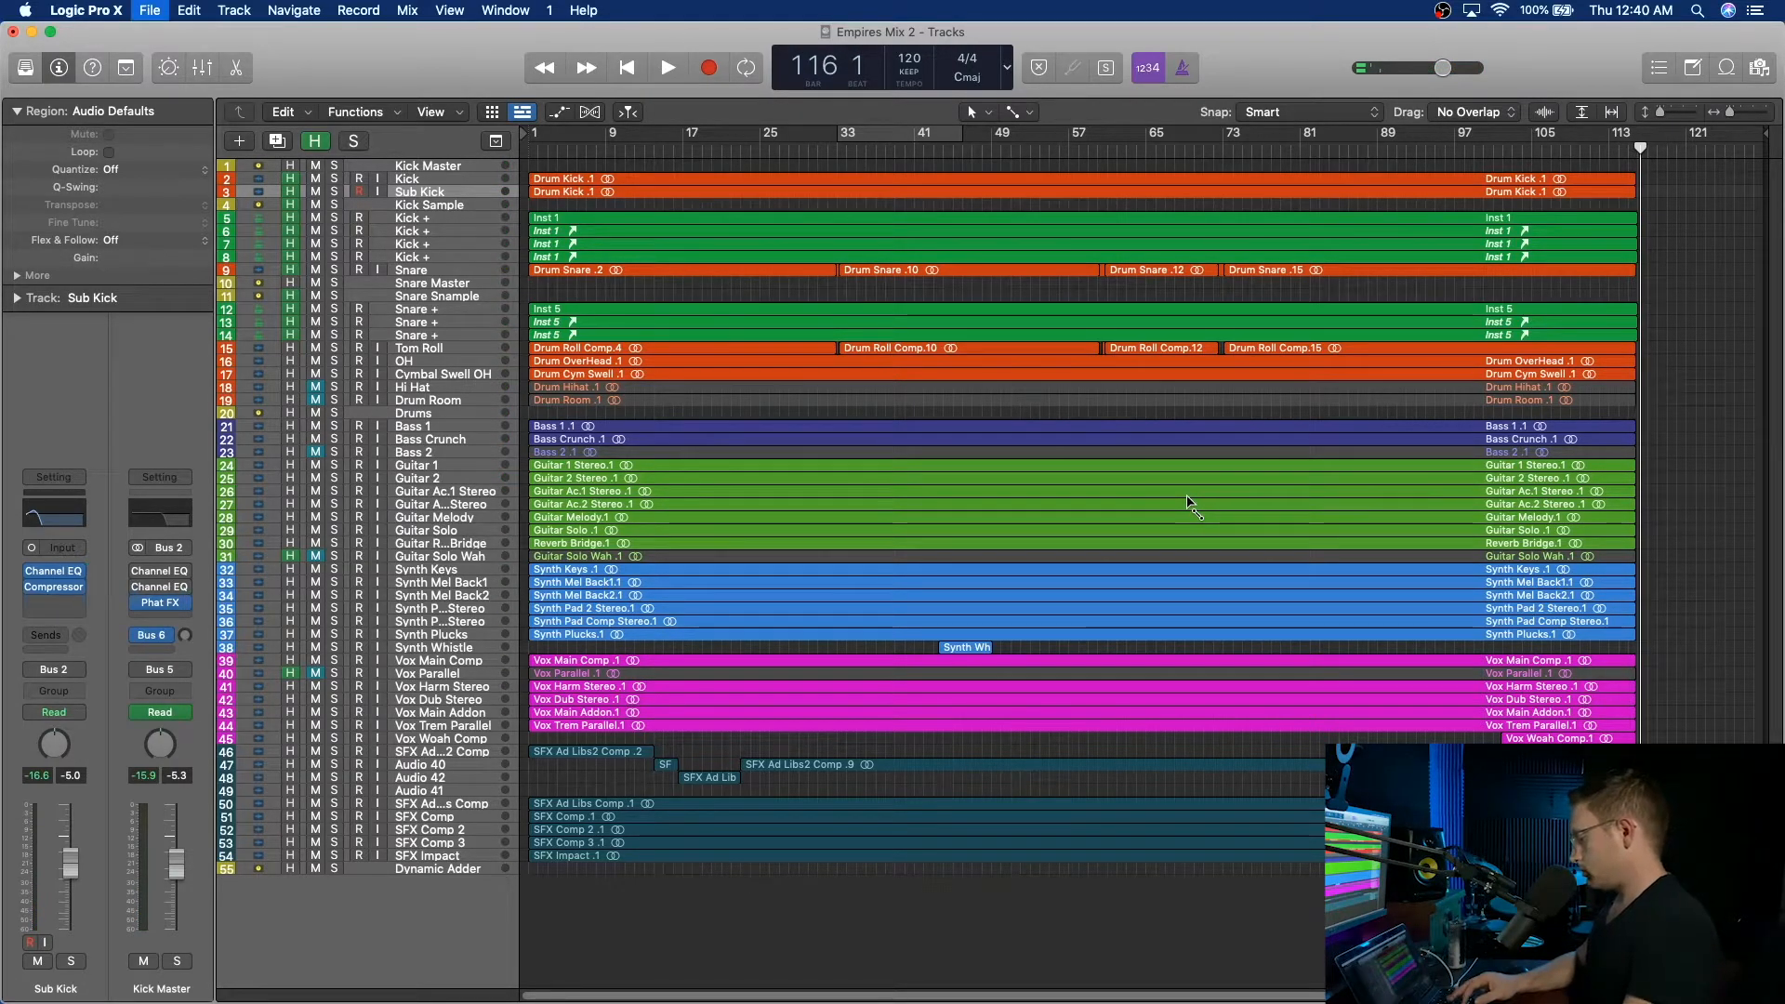
# Show the track automation and play back the song's ending from about bars 115 and 114, checking the Dynamic Adder fade.
pyautogui.press('super+Tab')
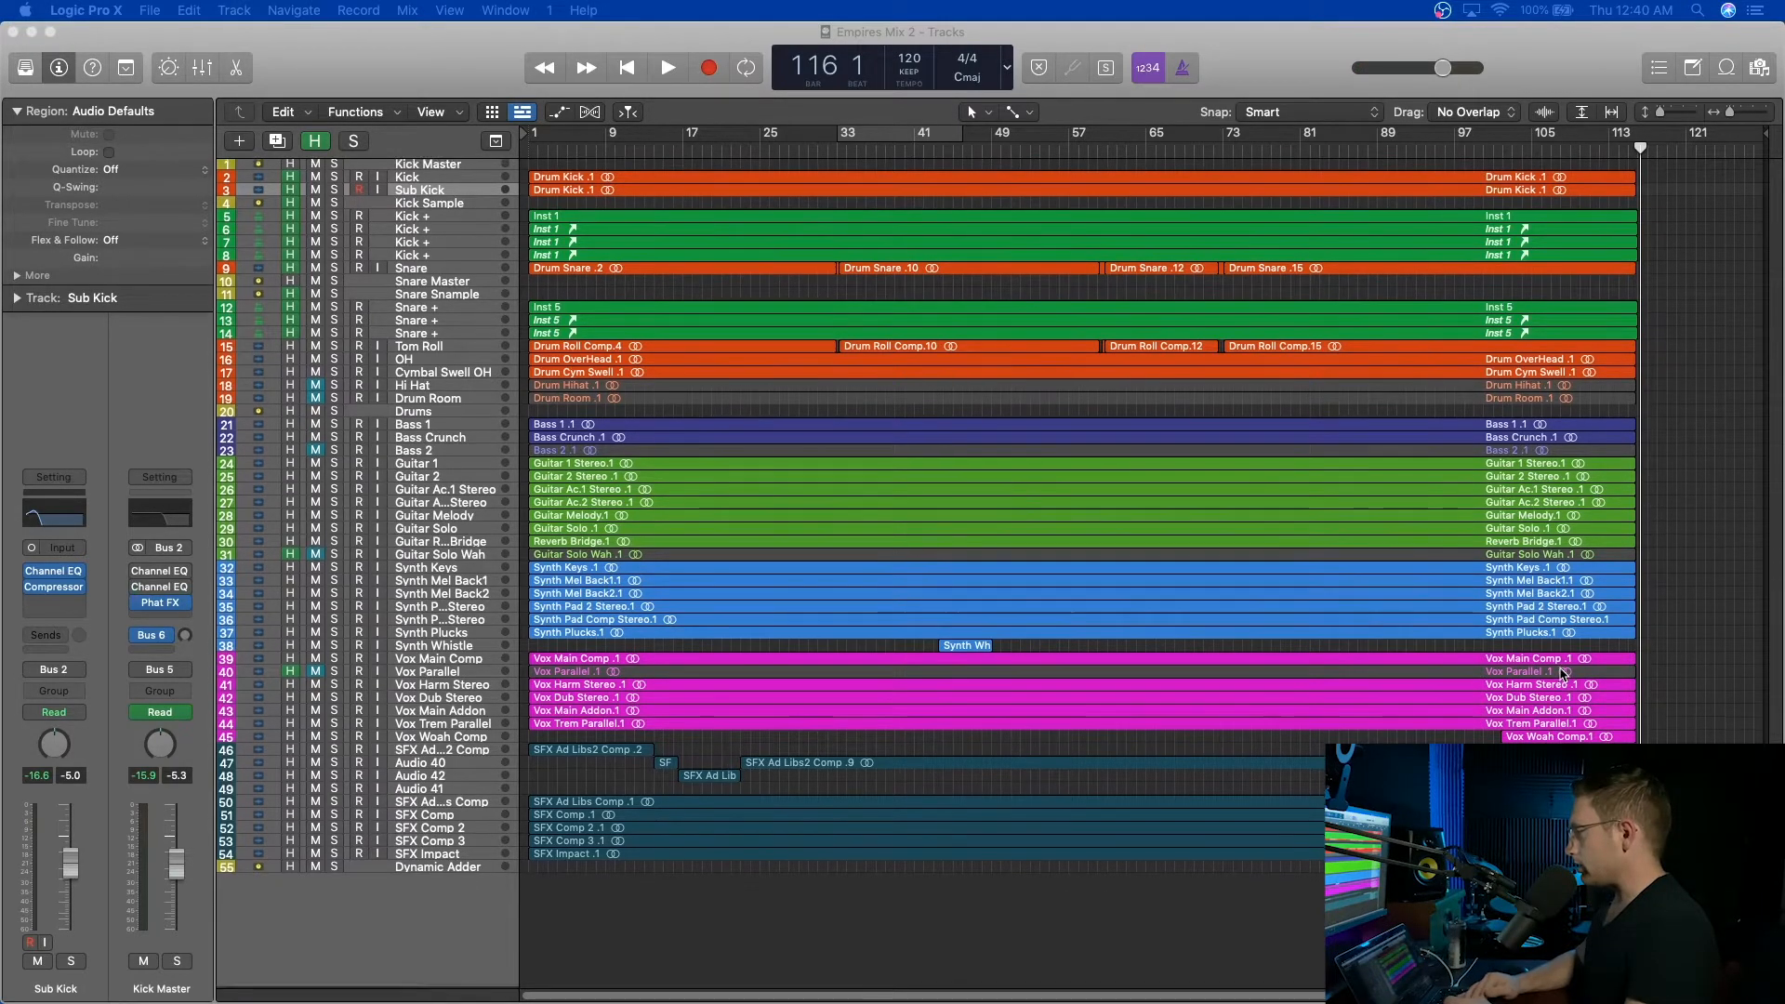
pyautogui.click(1740, 112)
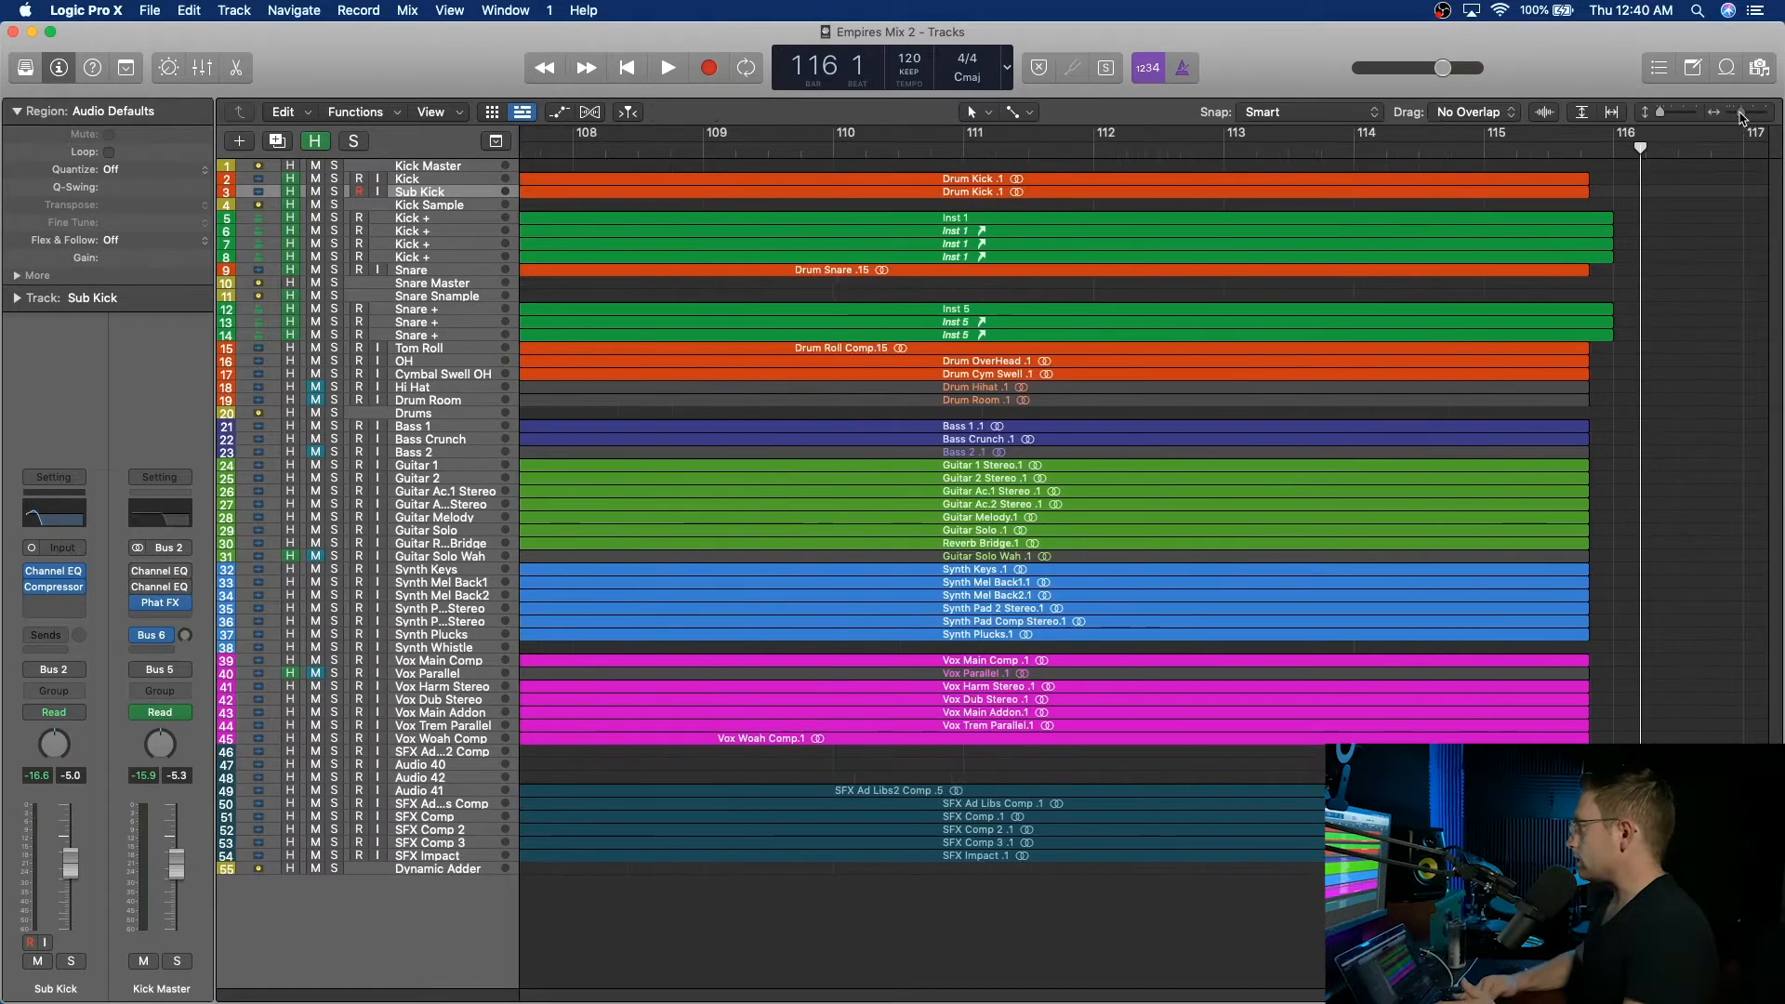
pyautogui.moveTo(1742, 117); pyautogui.dragTo(1745, 119)
pyautogui.click(1478, 149)
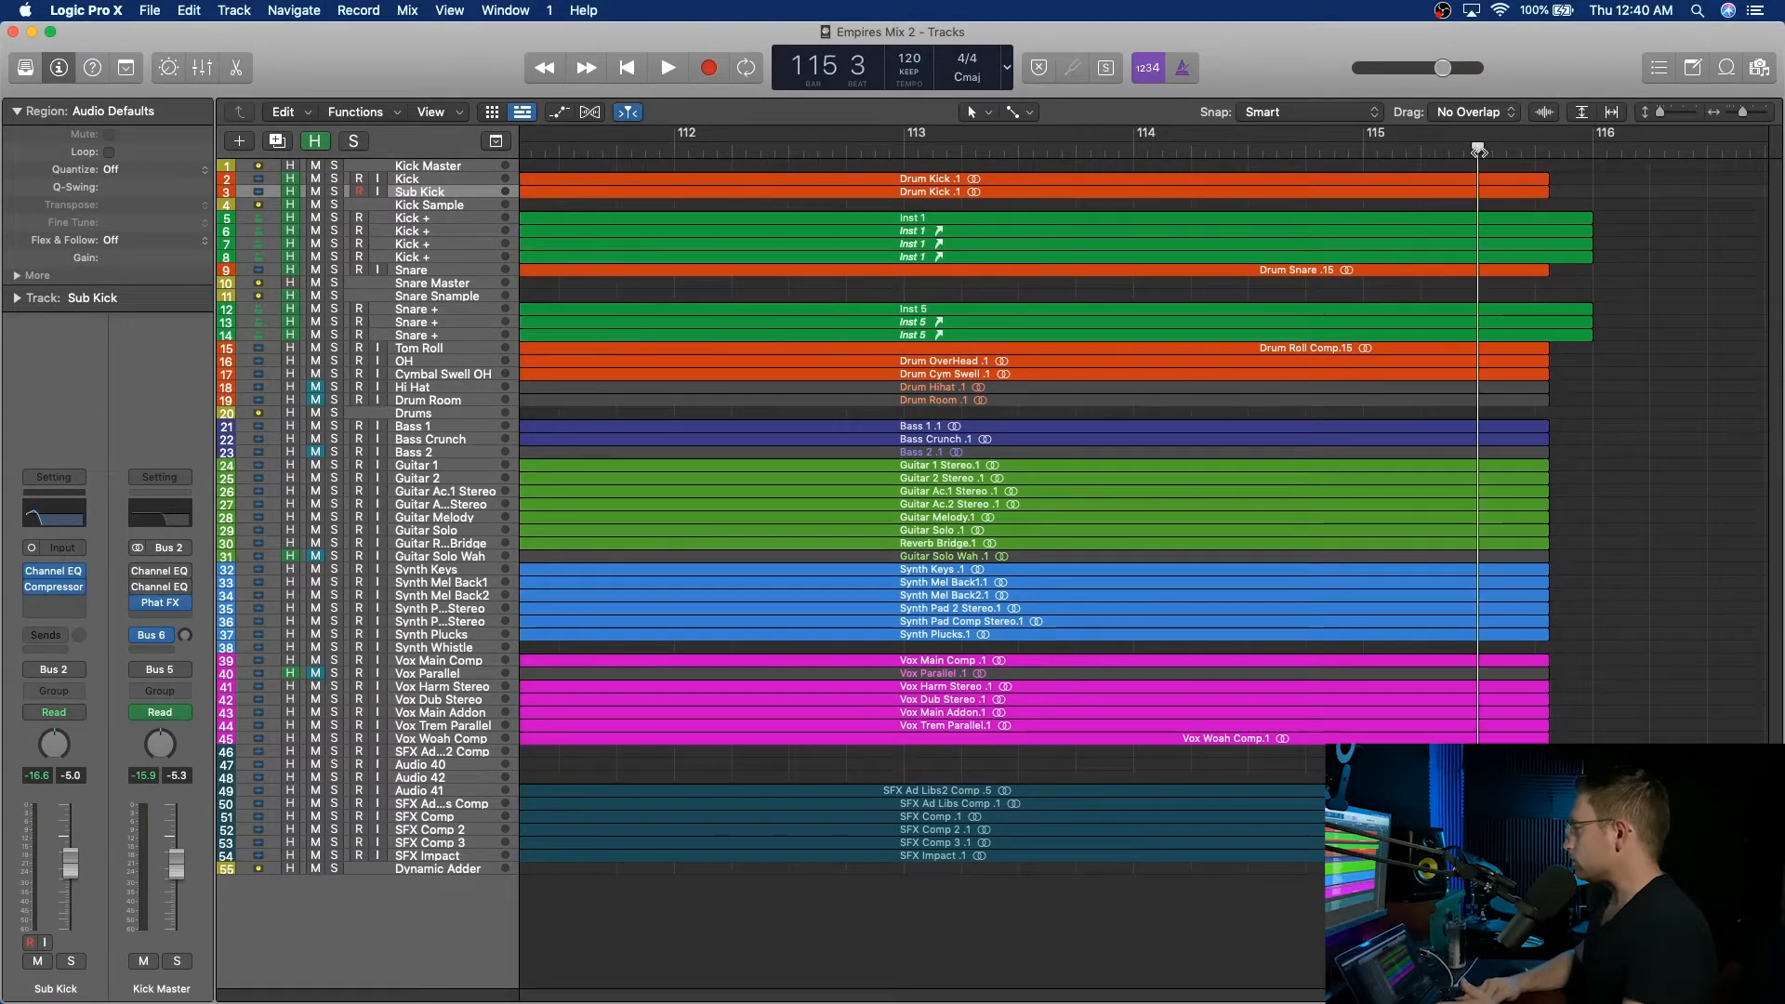
pyautogui.press('a')
pyautogui.scroll(-20, 1519, 397)
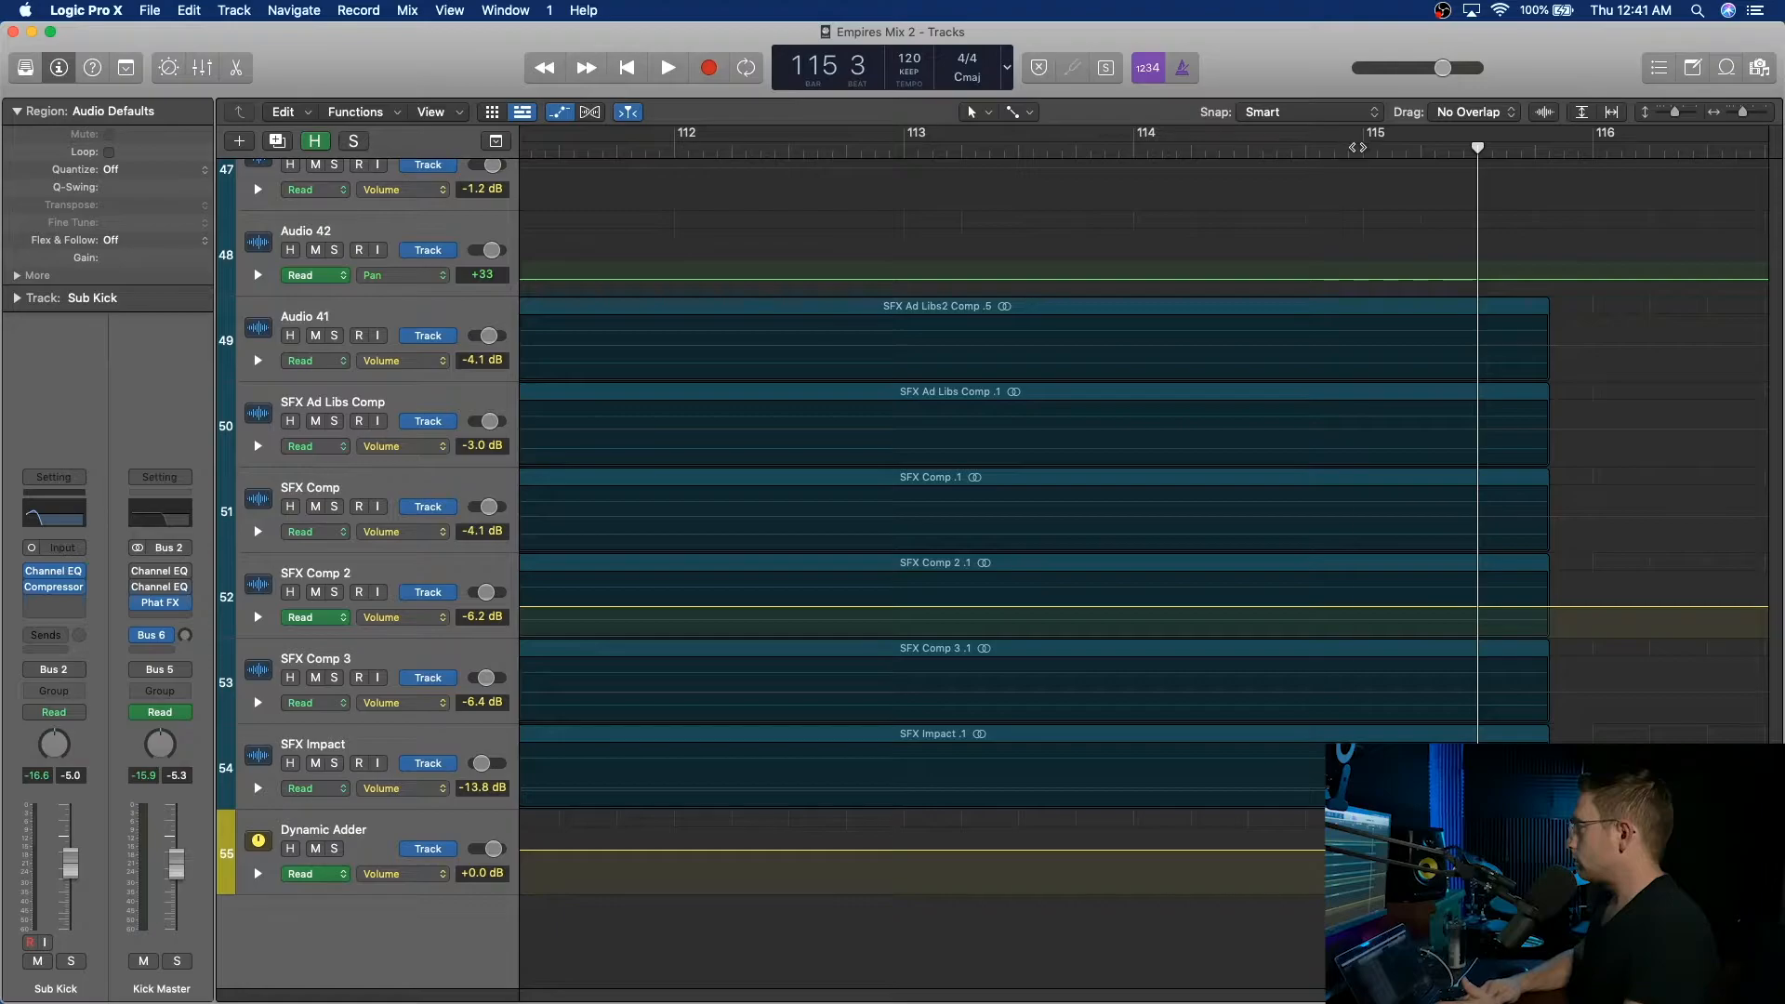
pyautogui.click(1358, 147)
pyautogui.press('space')
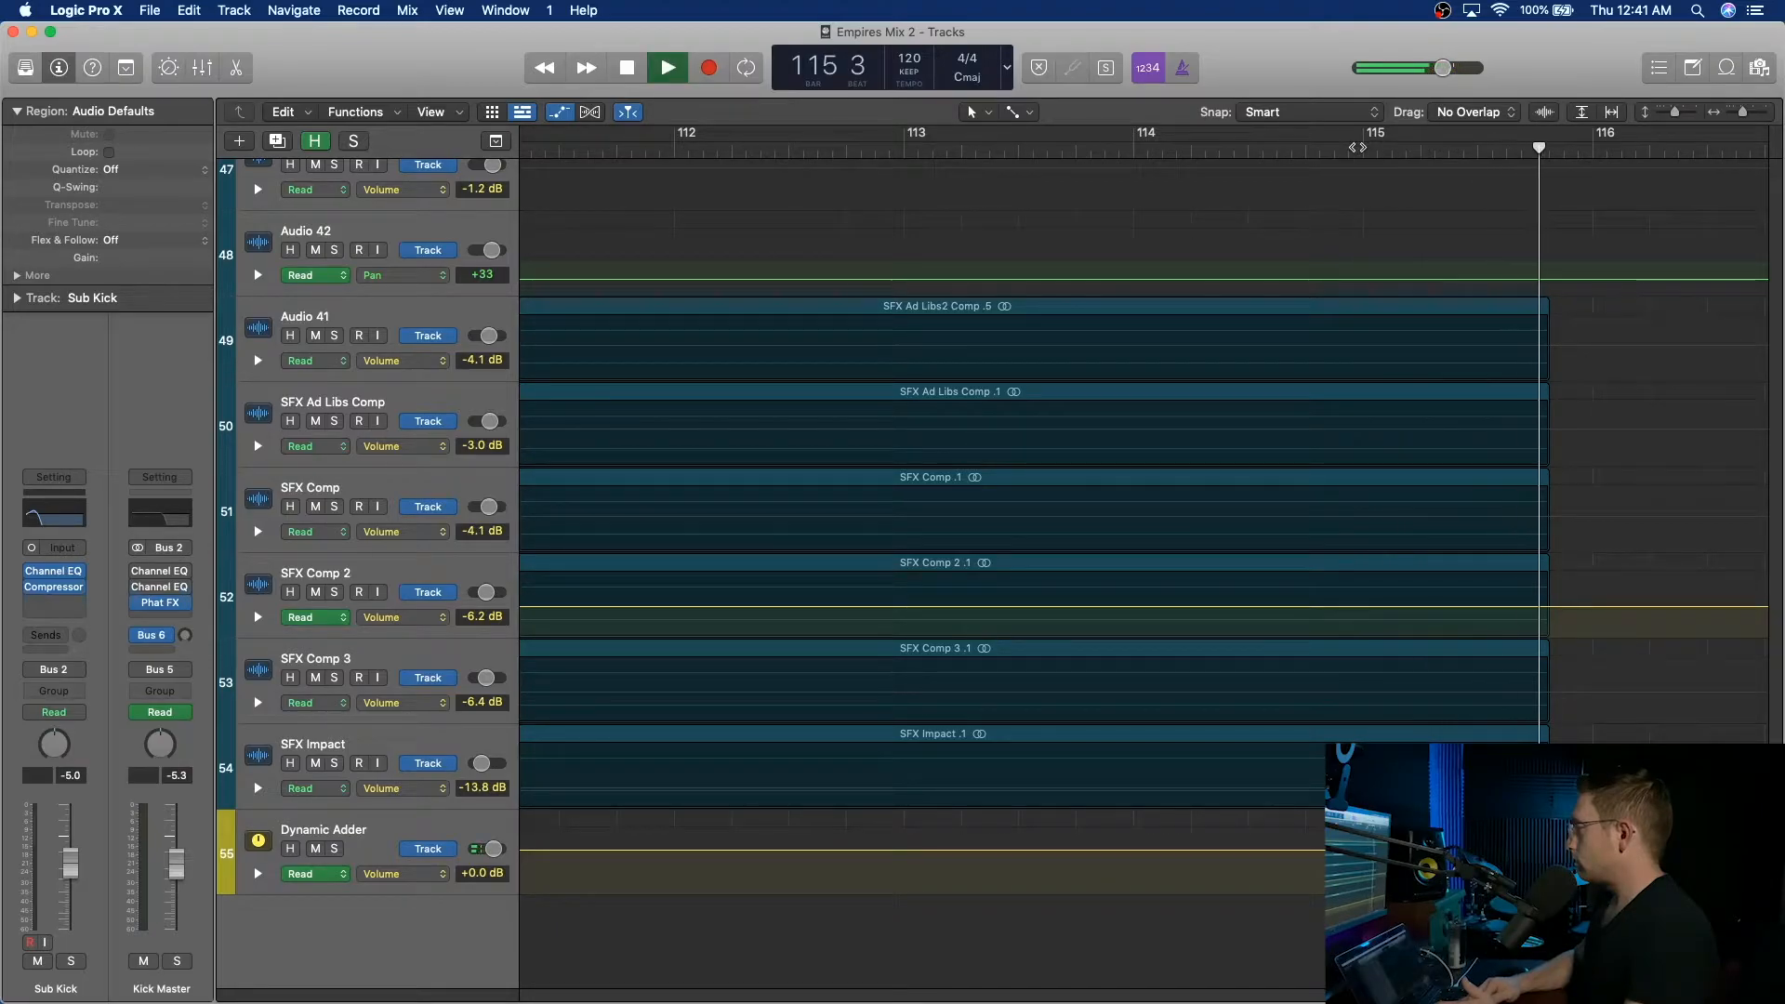
pyautogui.press('space')
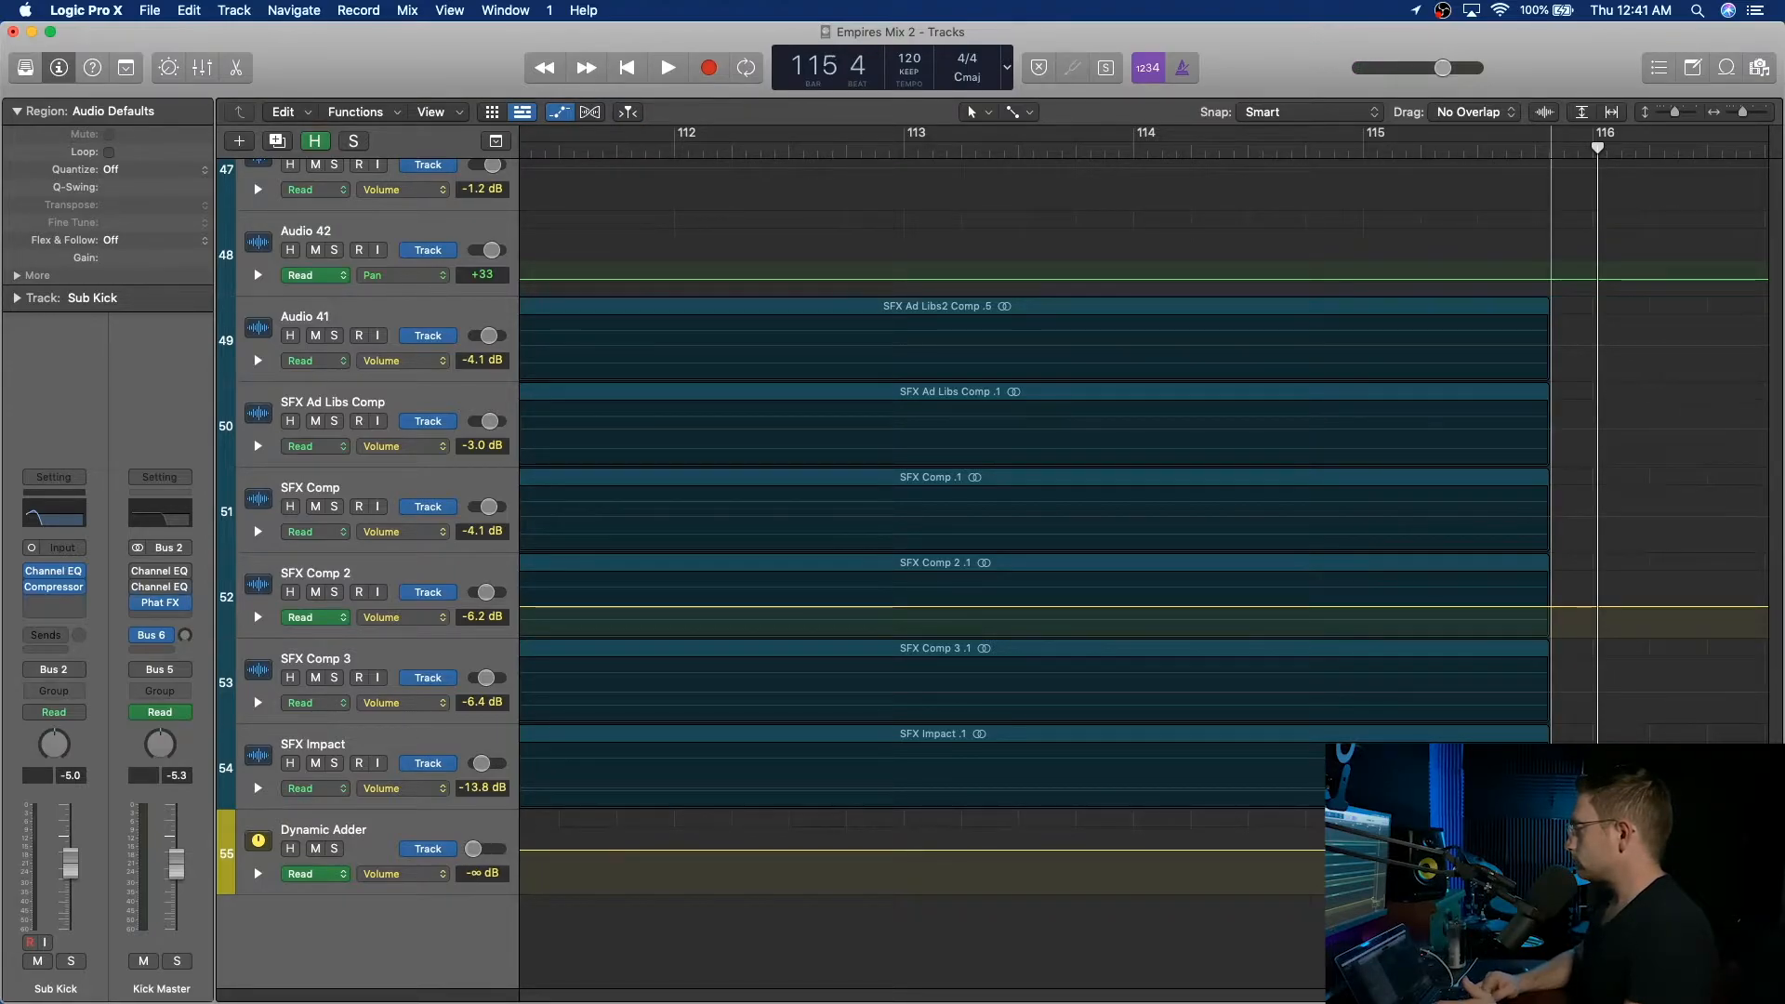
pyautogui.click(1187, 147)
pyautogui.press('space')
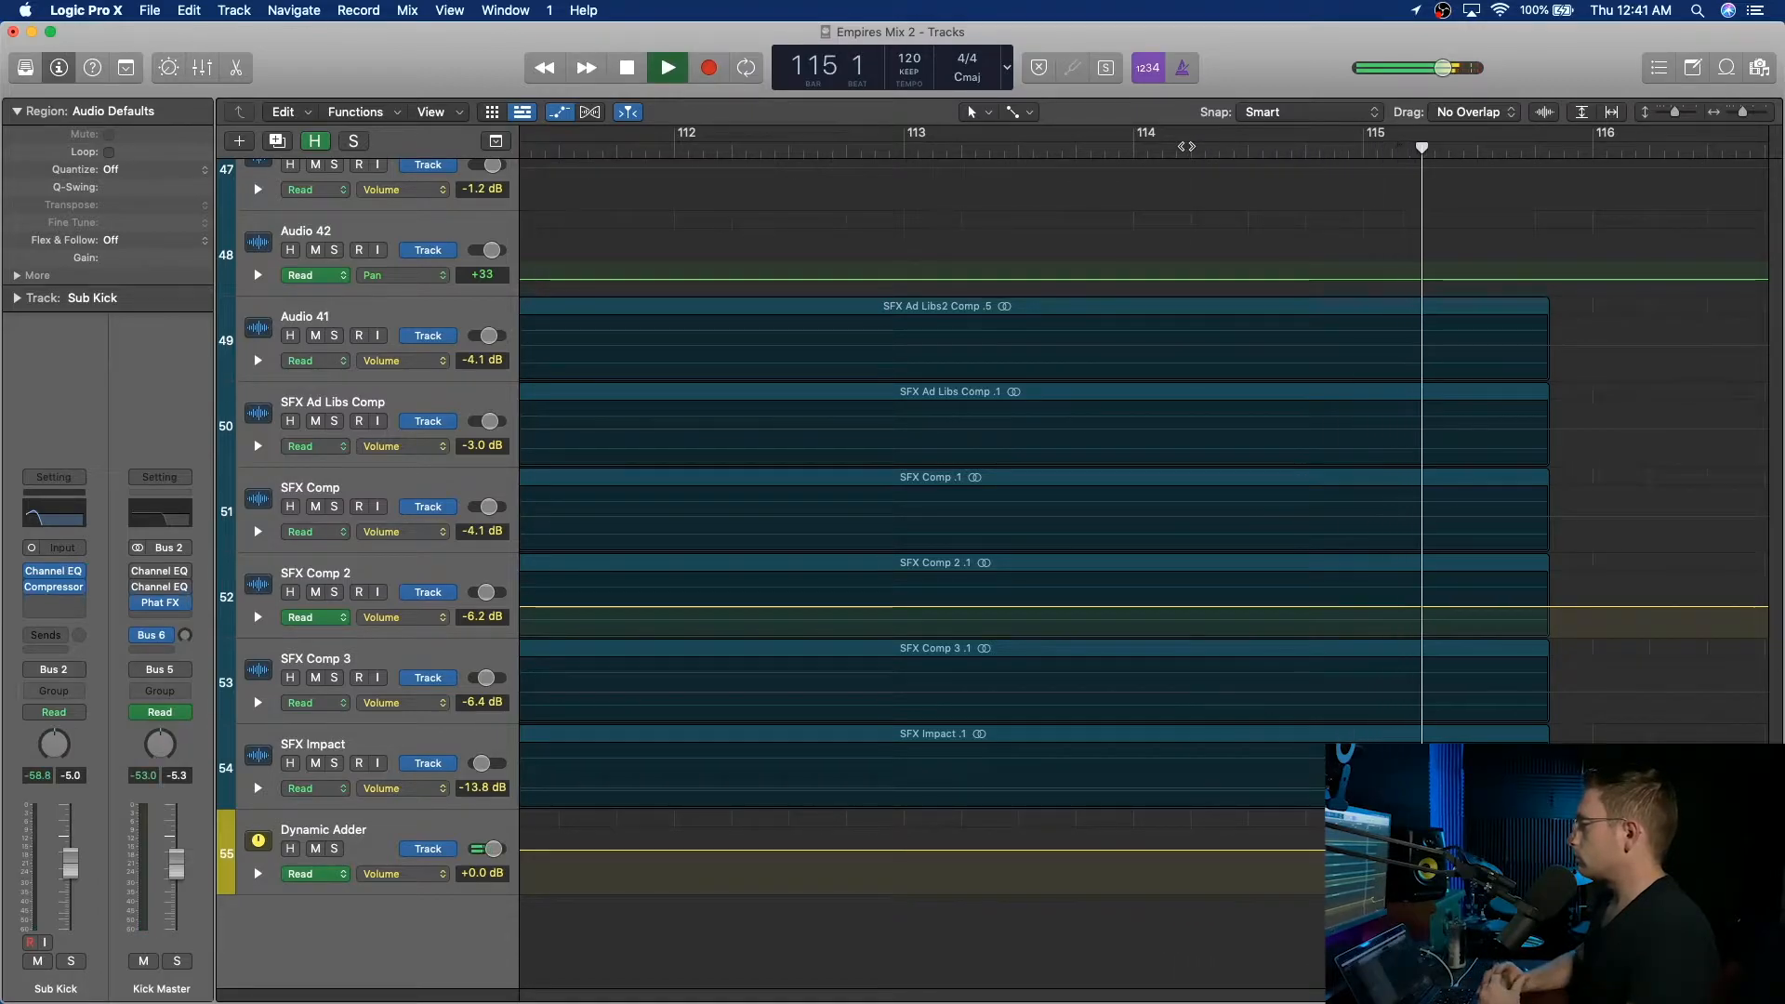
pyautogui.press('space')
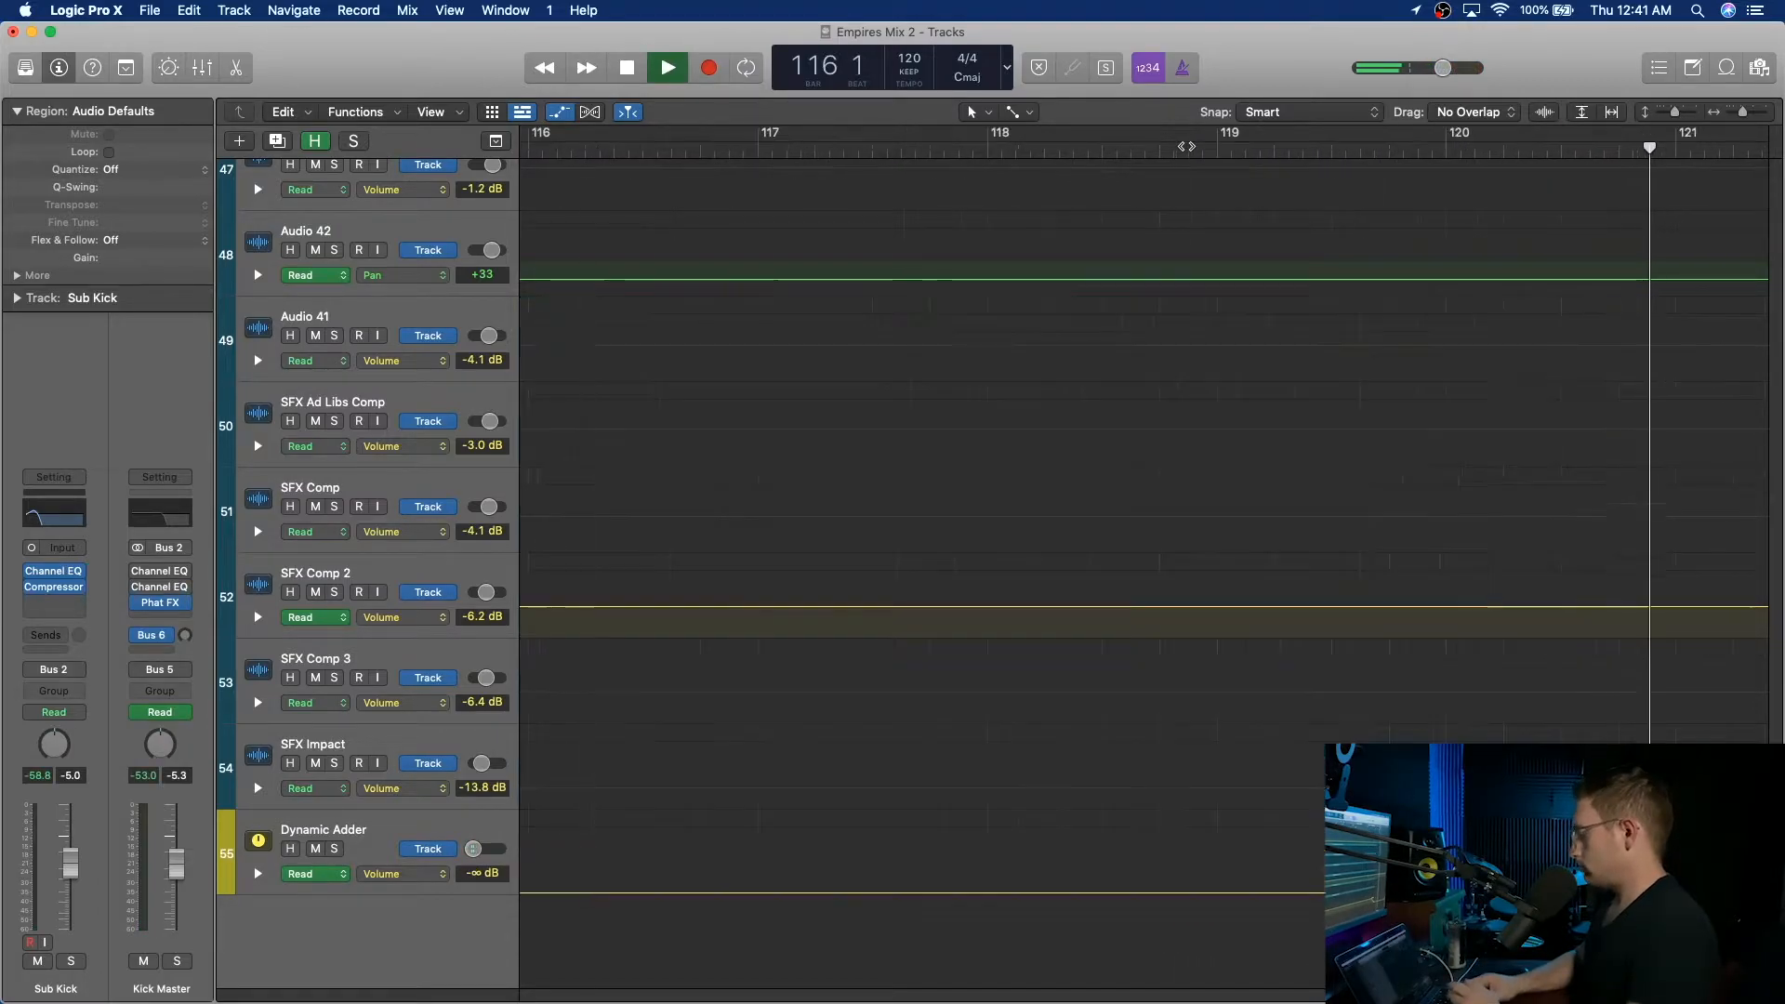
# Replay the final bars from about bar 113 and return to the full arrangement with automation hidden.
pyautogui.hscroll(-12, 912, 387)
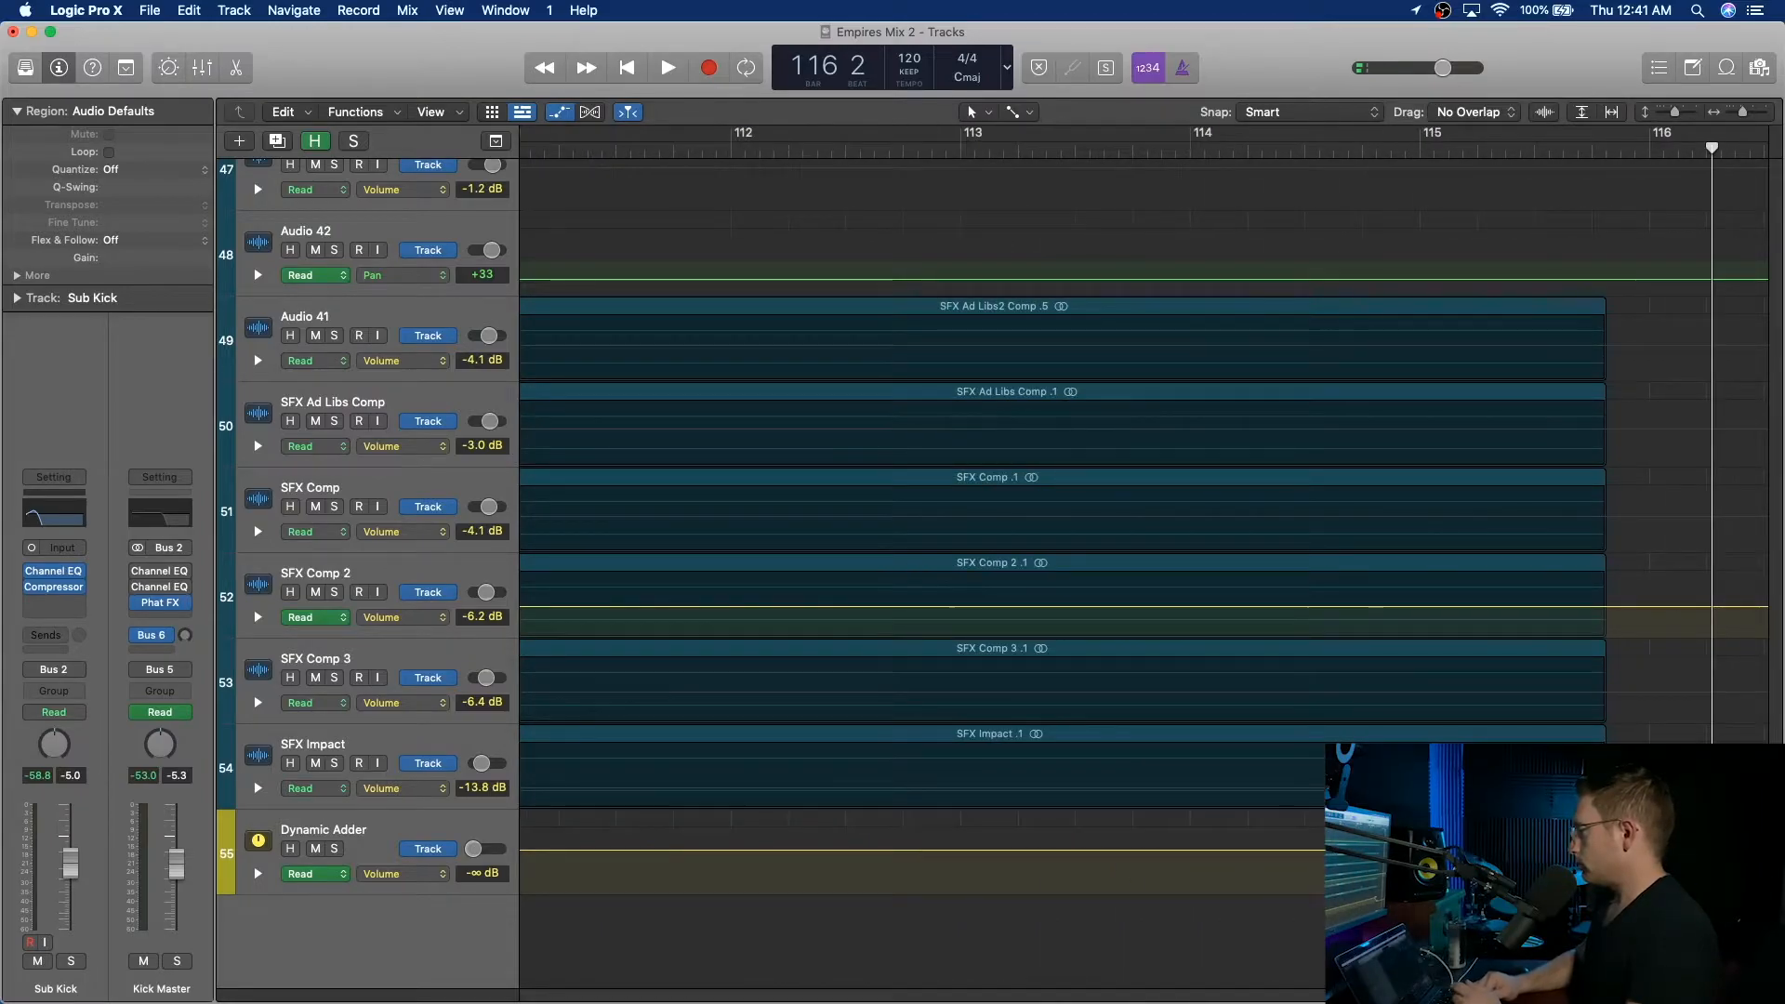
pyautogui.moveTo(1573, 147); pyautogui.dragTo(1469, 147)
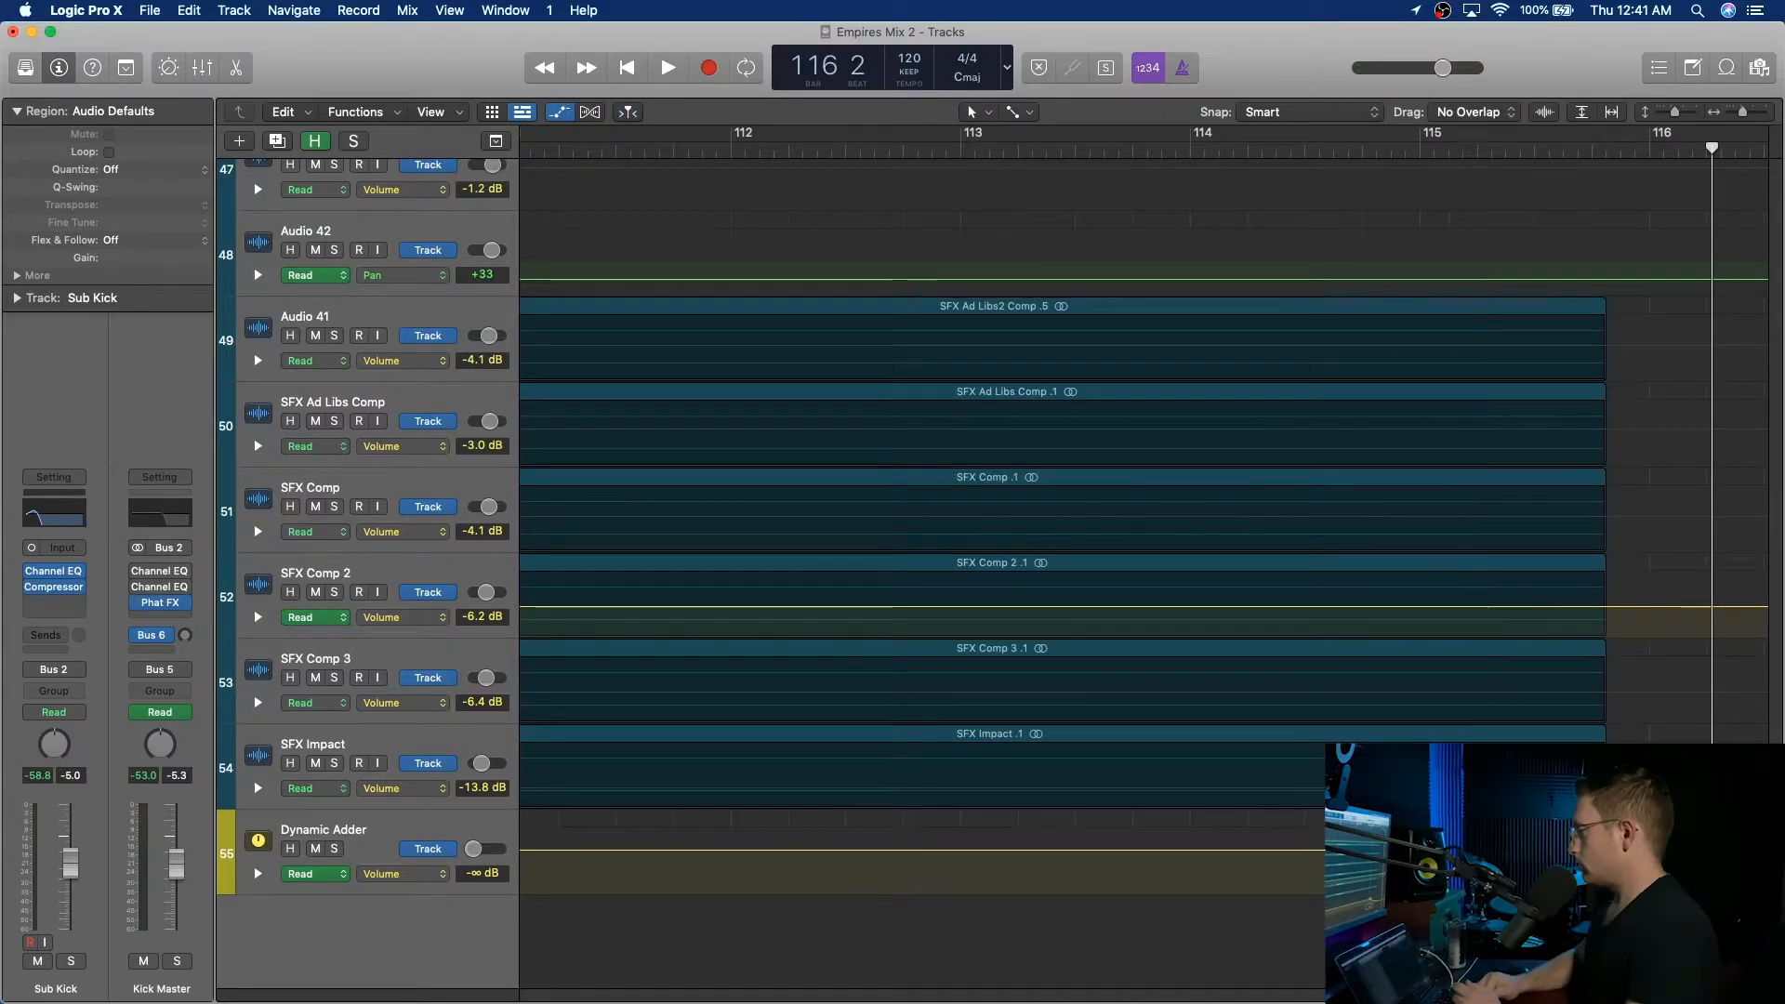
pyautogui.doubleClick(1071, 154)
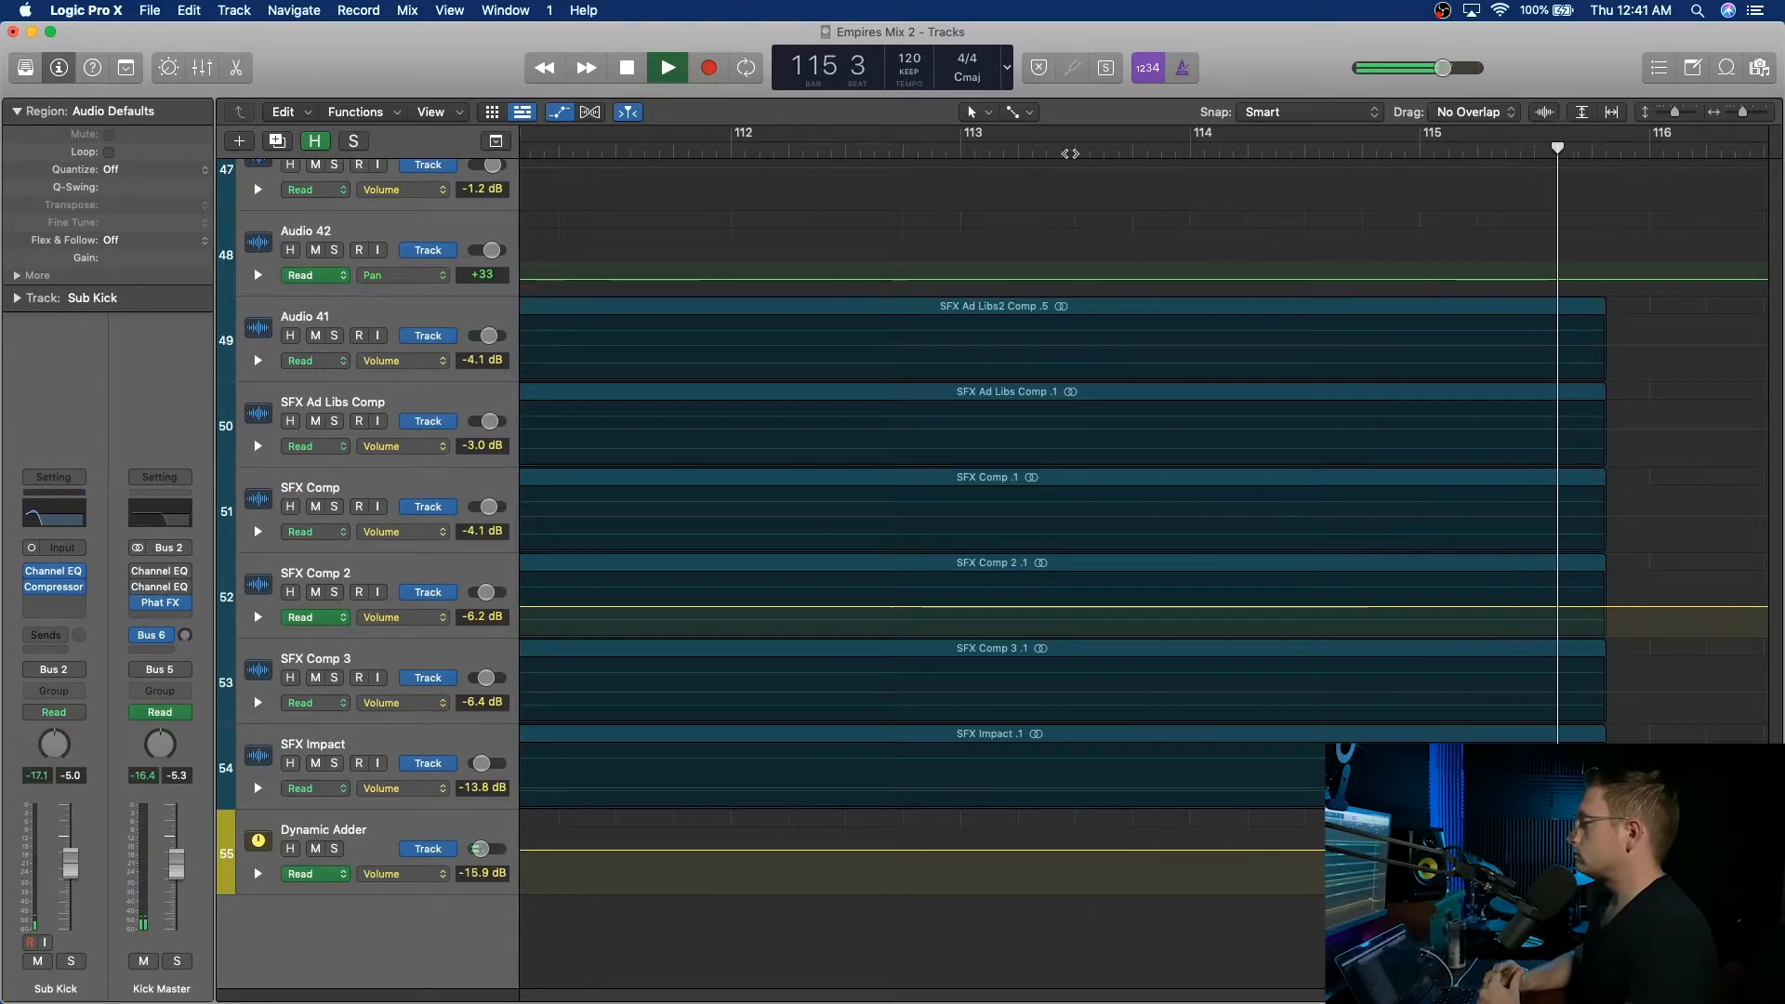
pyautogui.press('space')
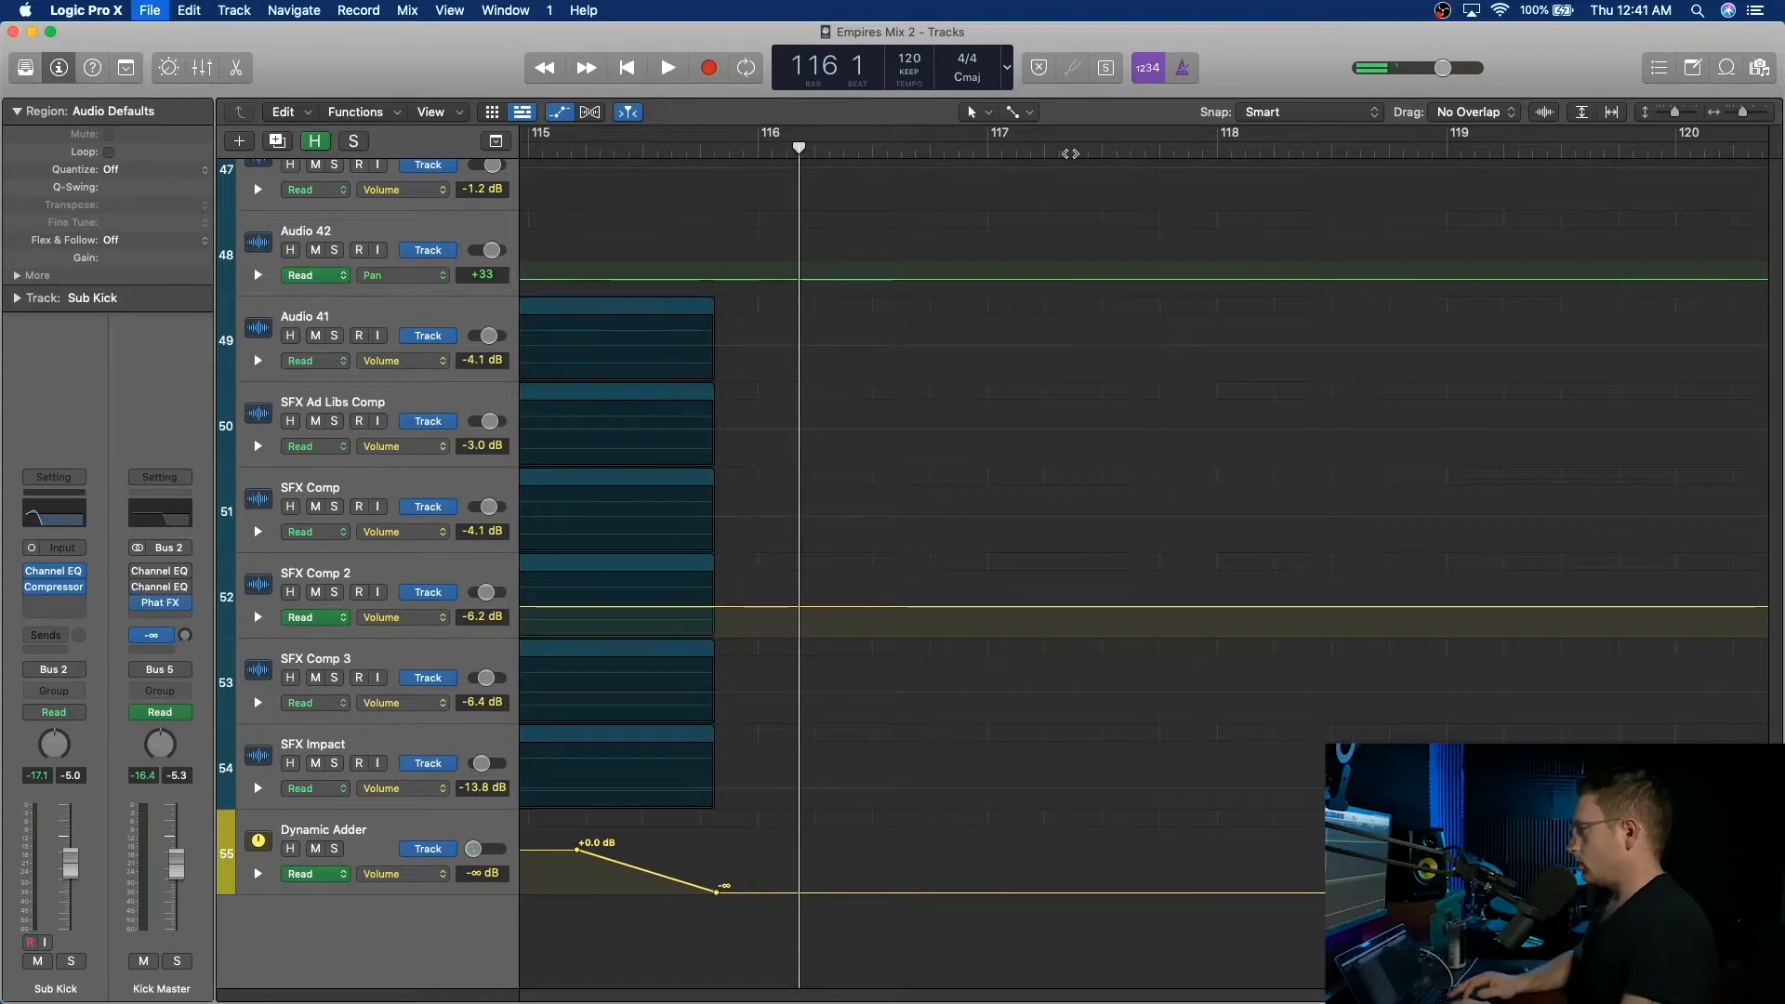
pyautogui.press('a')
pyautogui.moveTo(1742, 116); pyautogui.dragTo(1716, 115)
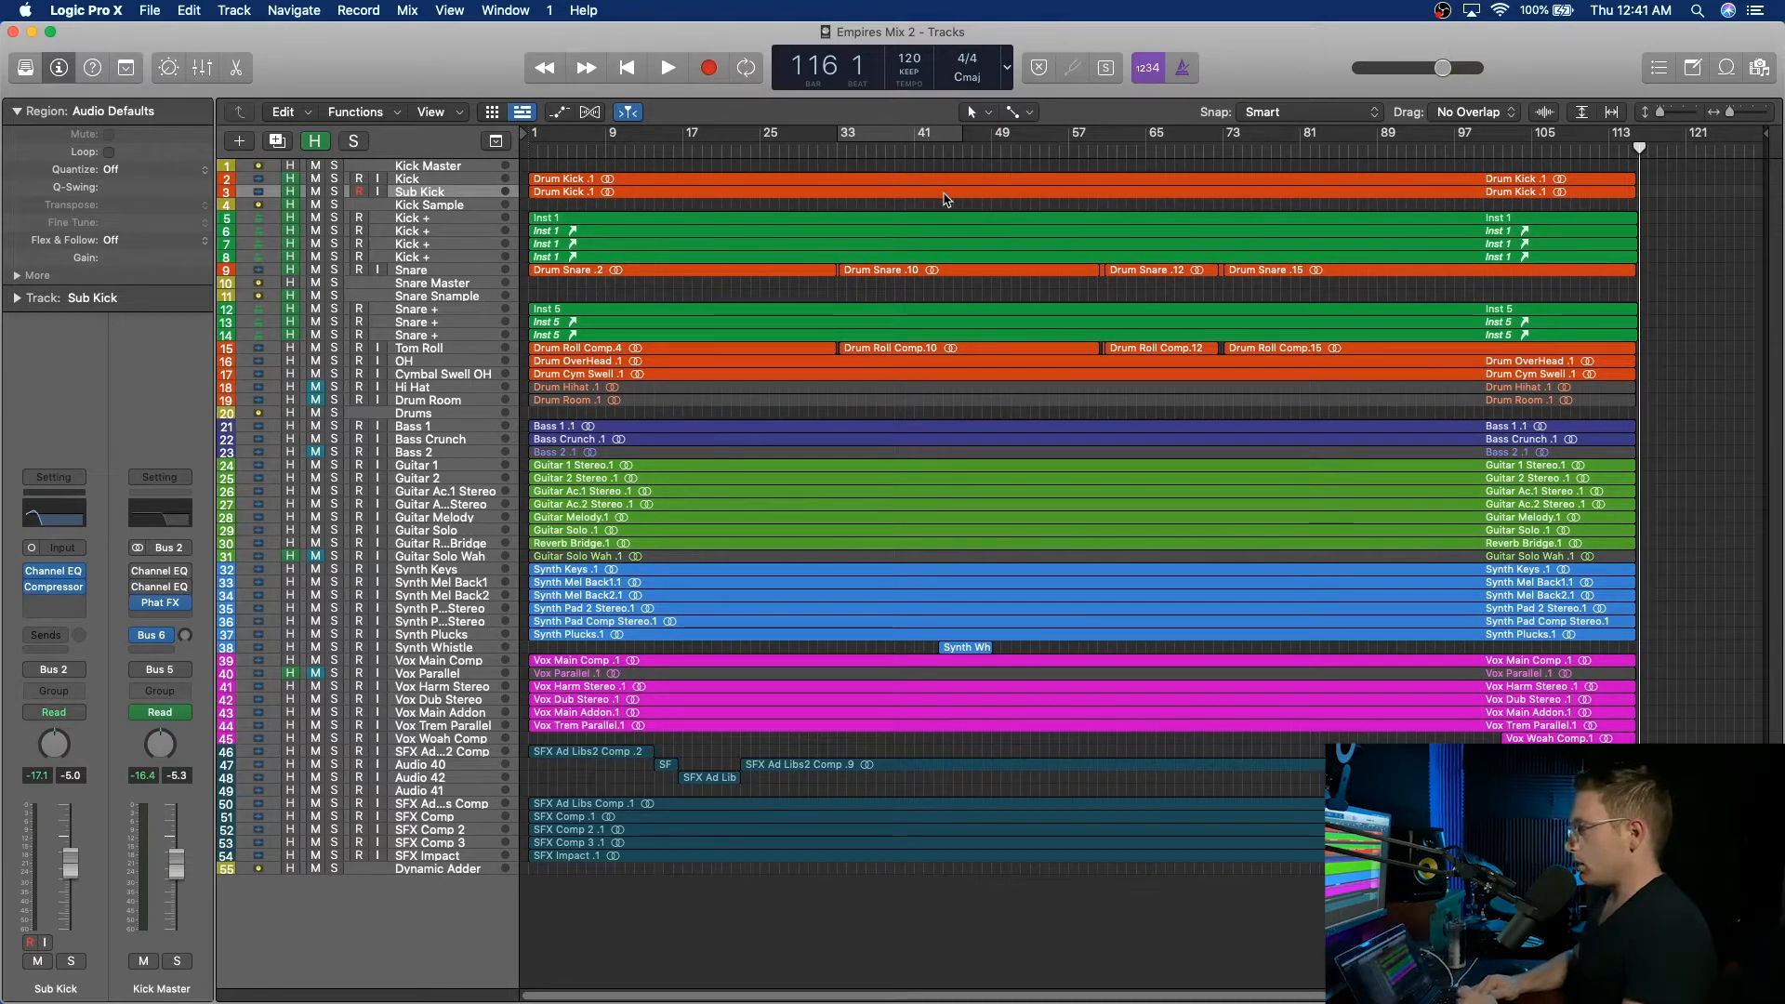
# Play the mix from the song's start and from bar 9 through to about bar 32.
pyautogui.moveTo(762, 149); pyautogui.dragTo(529, 127)
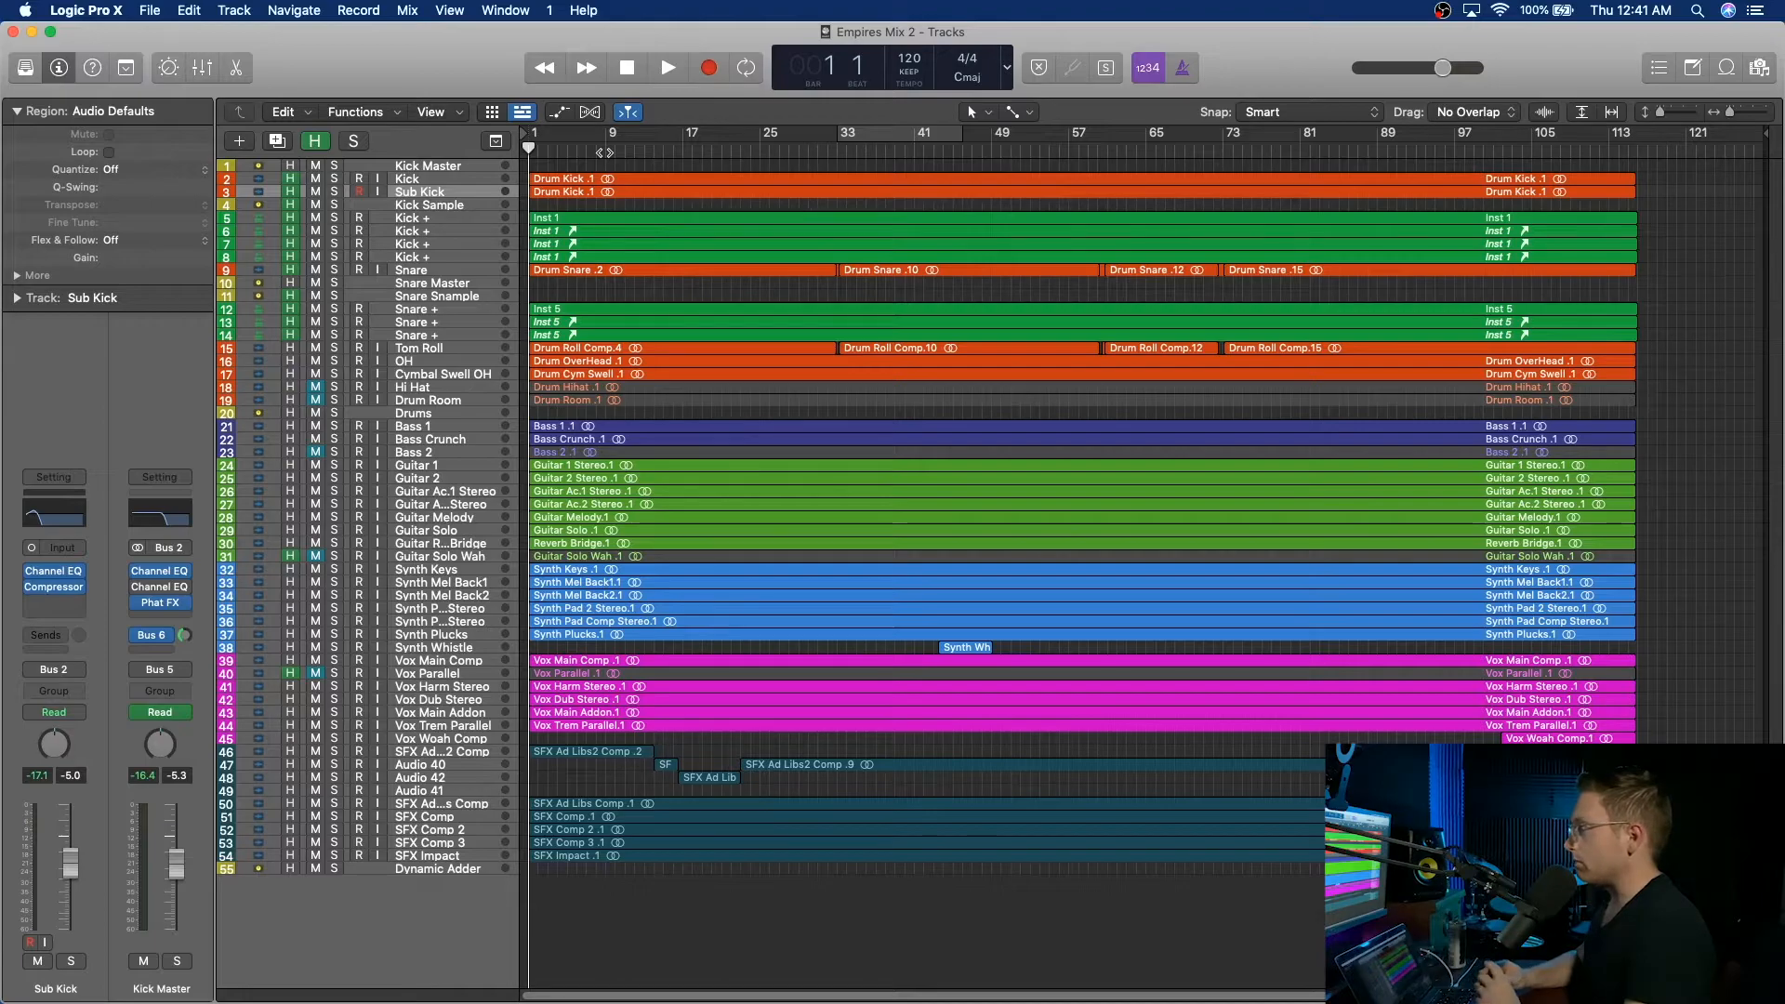
pyautogui.click(701, 148)
pyautogui.click(606, 149)
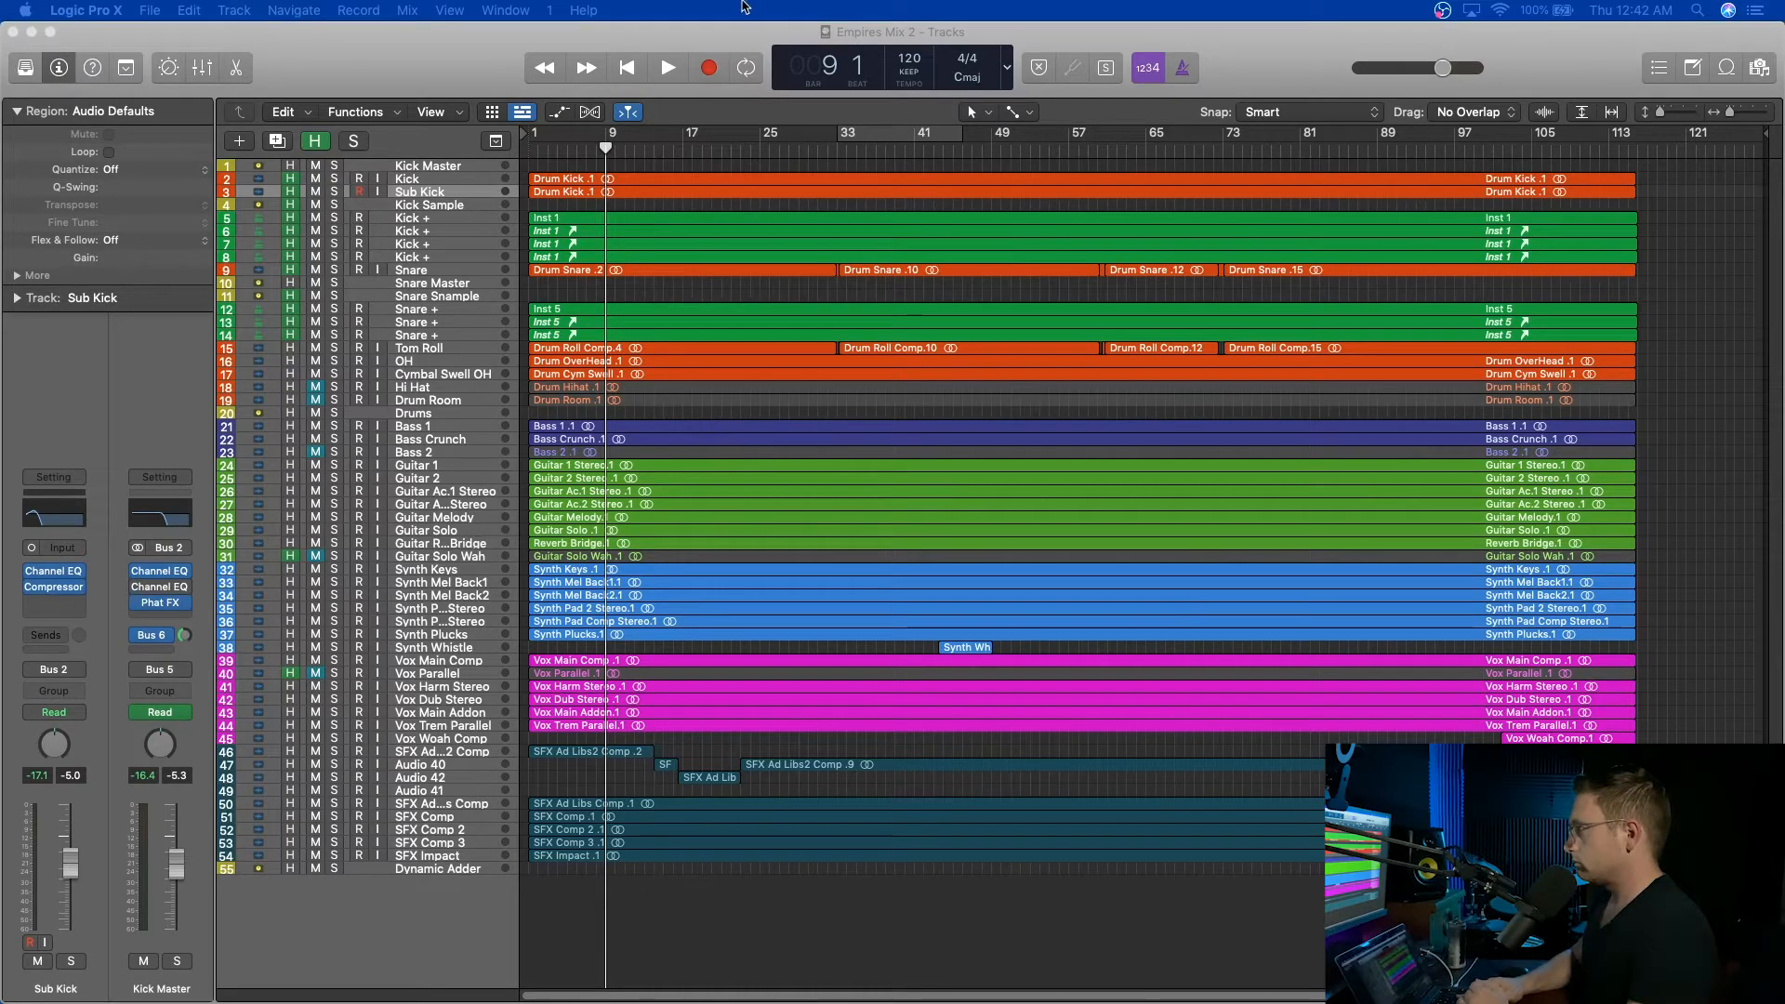
pyautogui.click(704, 34)
pyautogui.press('space')
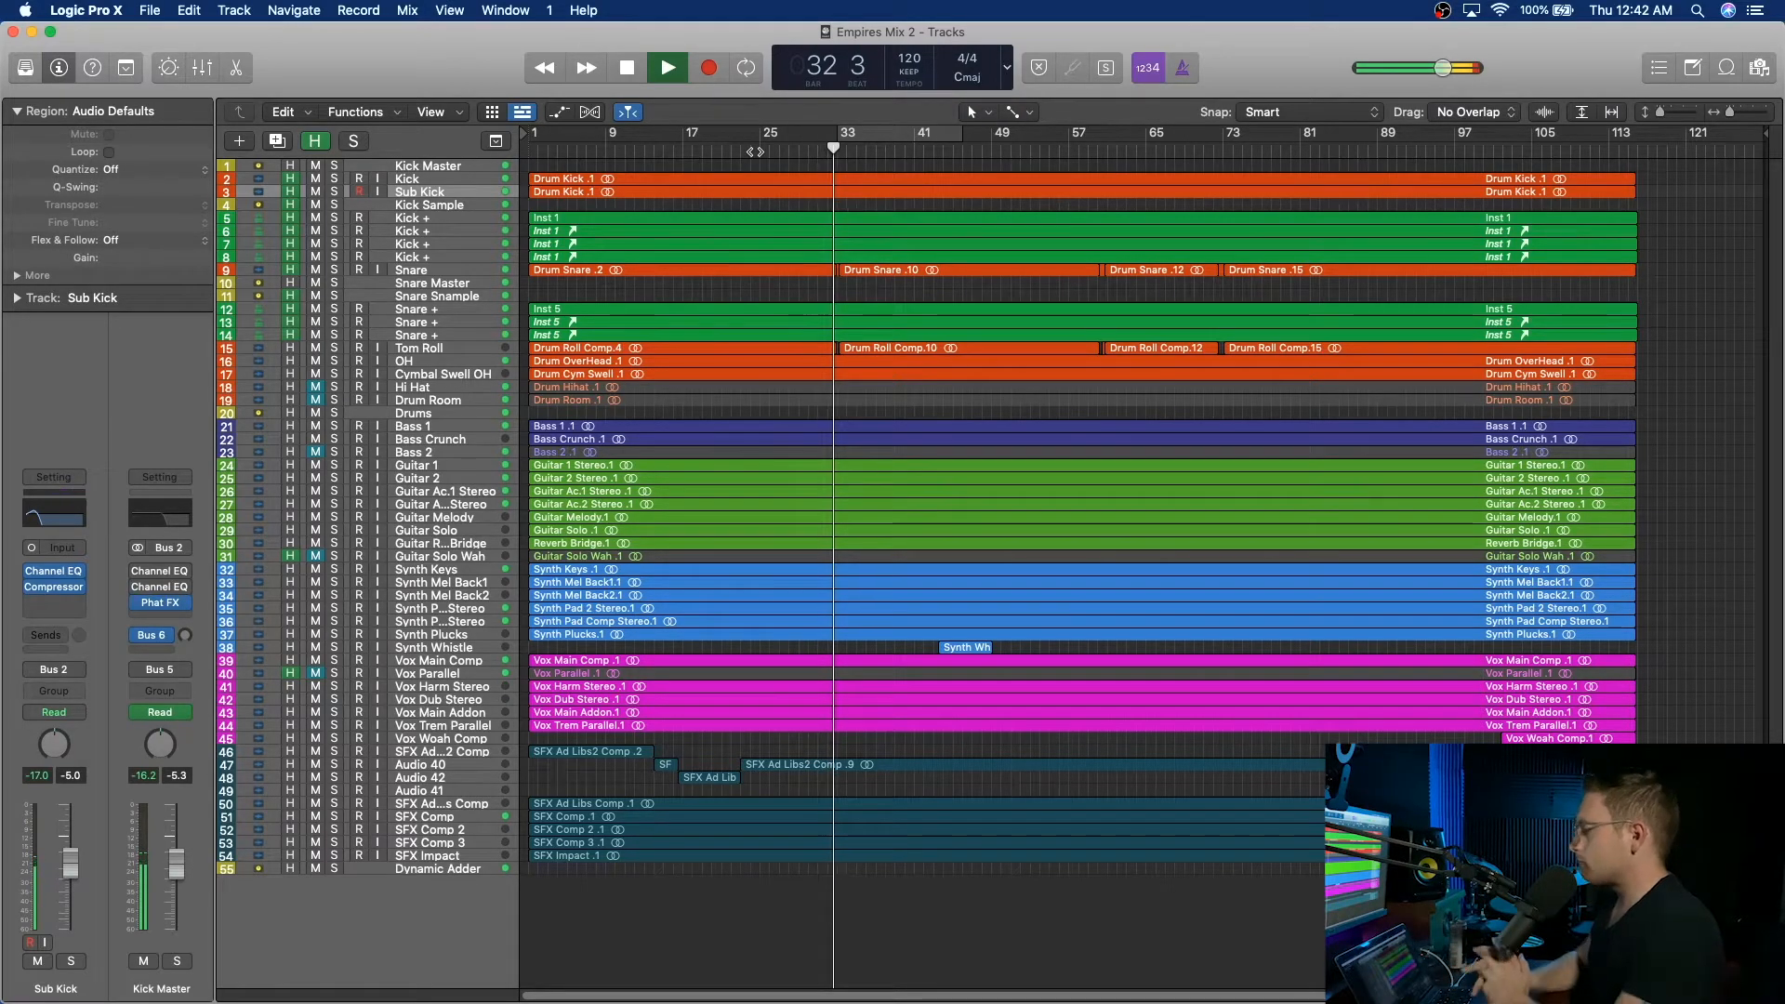
# Show the track automation and audition Bass 1 against its volume curve around bars 12 and 31.
pyautogui.press('a')
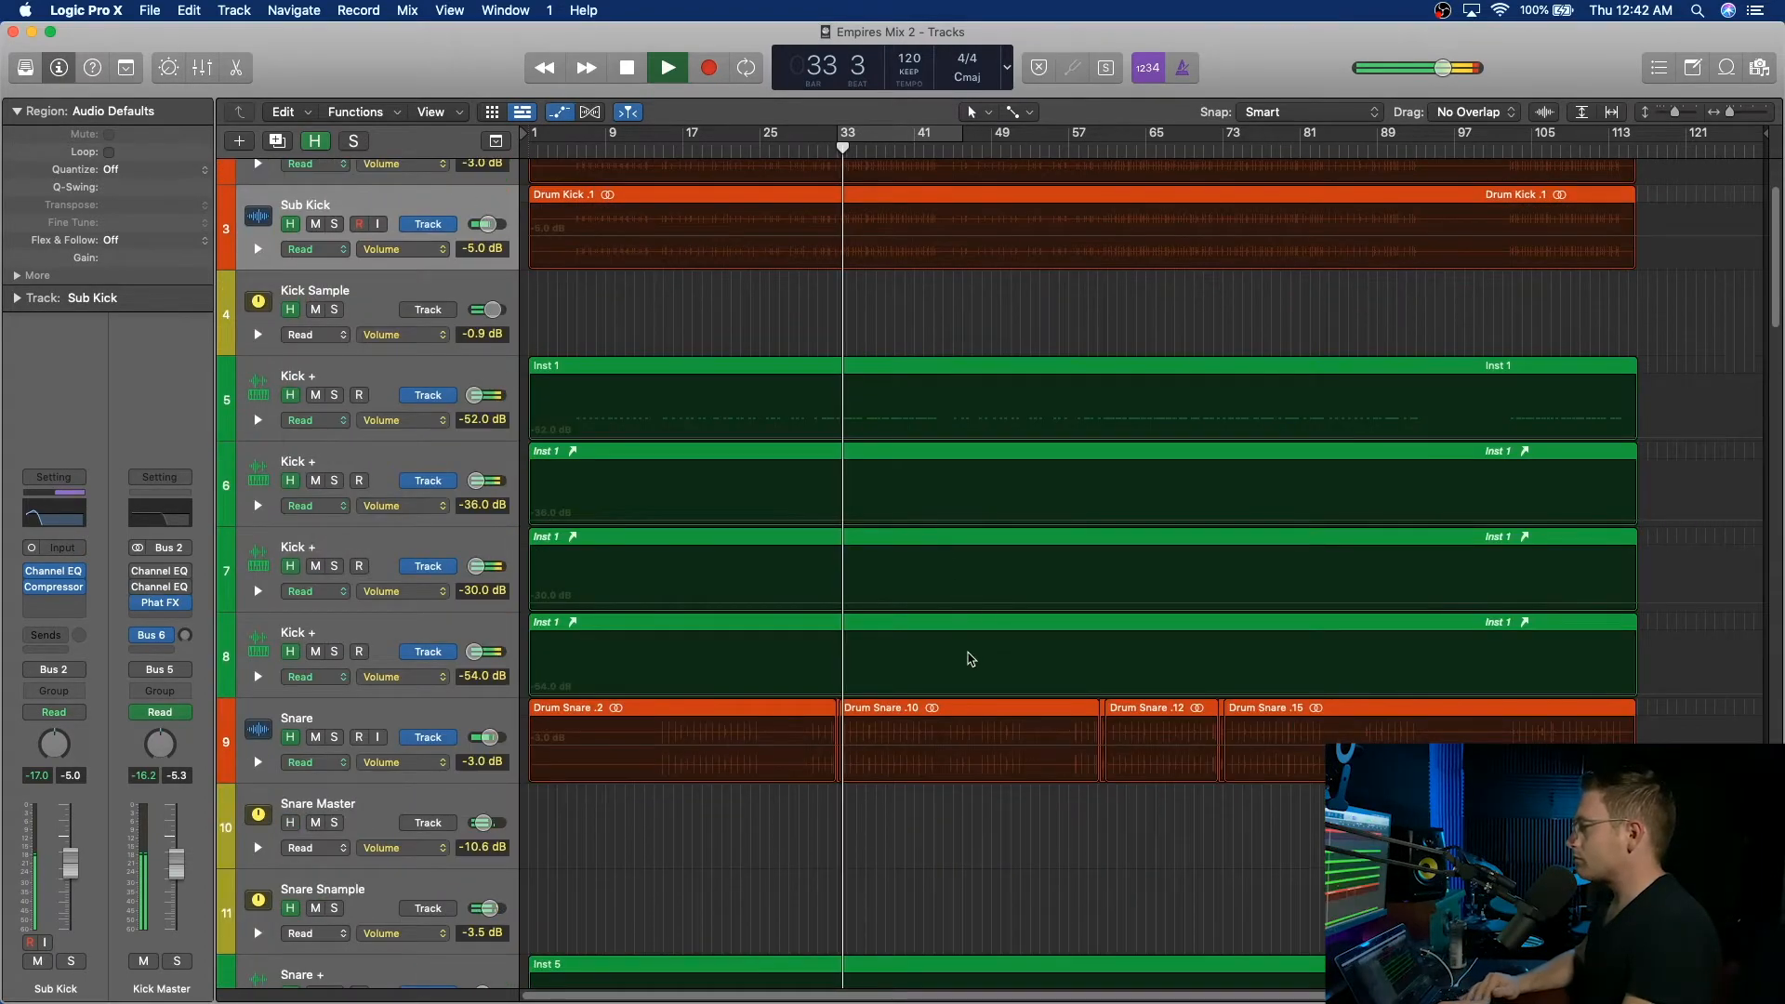
pyautogui.scroll(-10, 968, 658)
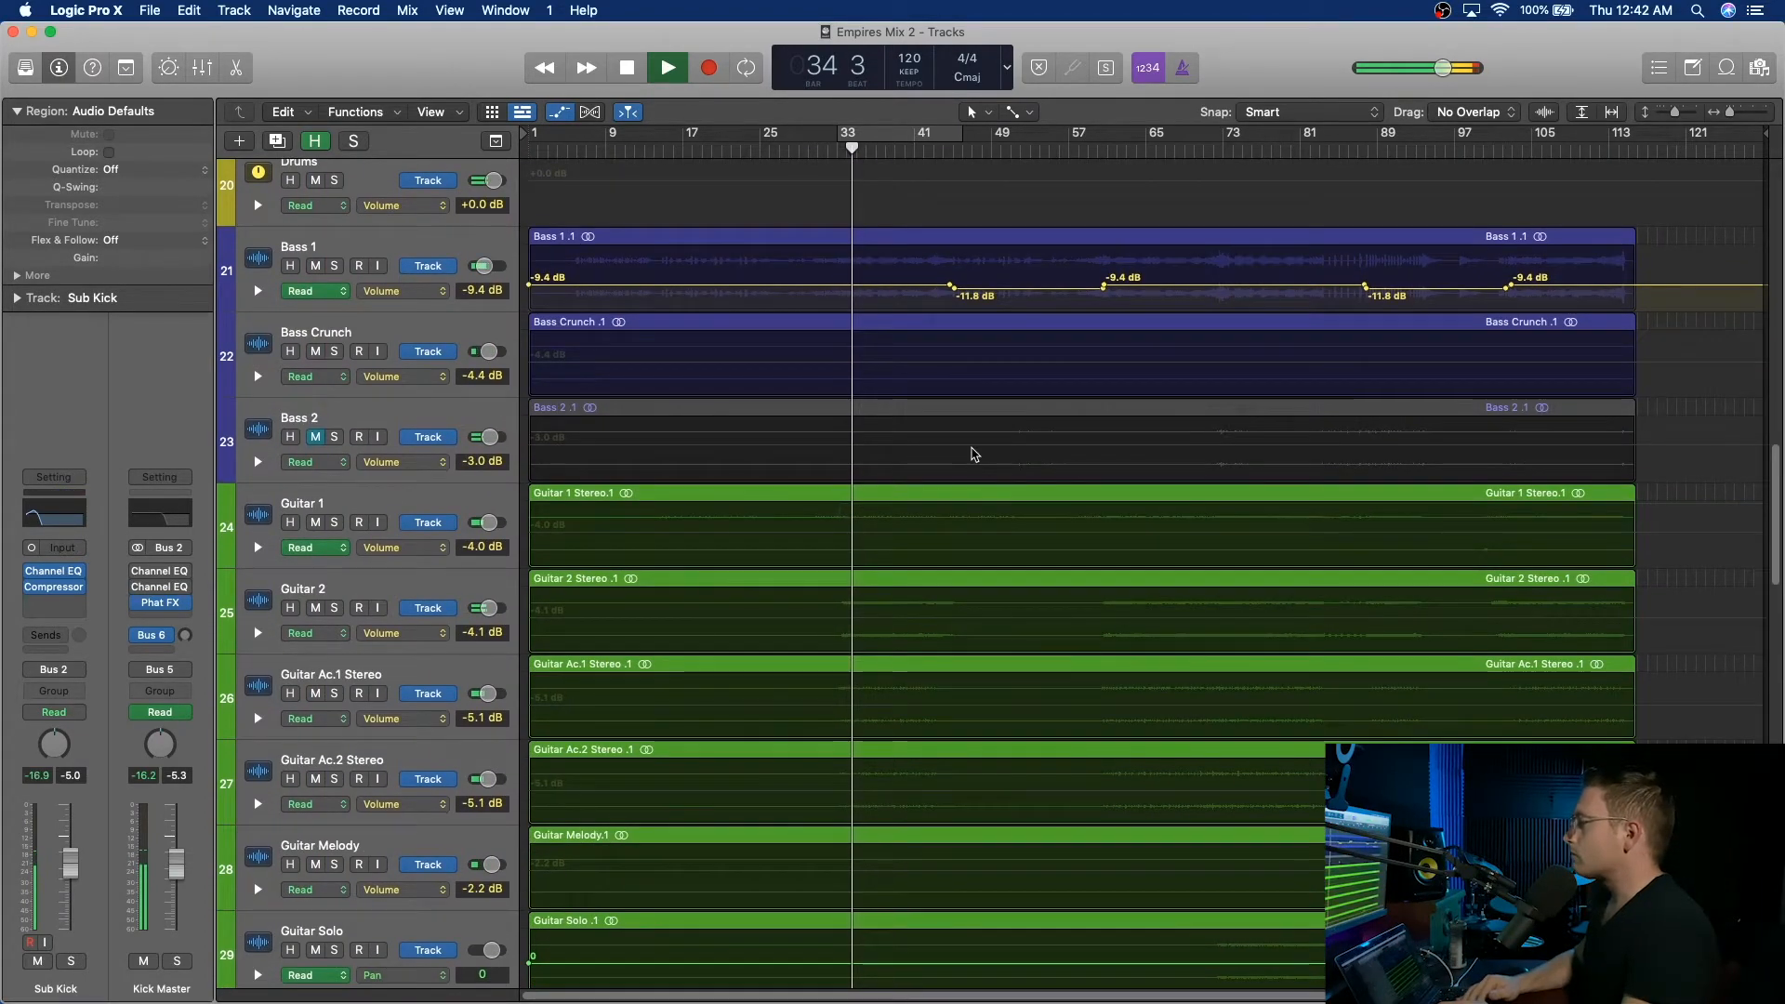
pyautogui.scroll(4, 972, 451)
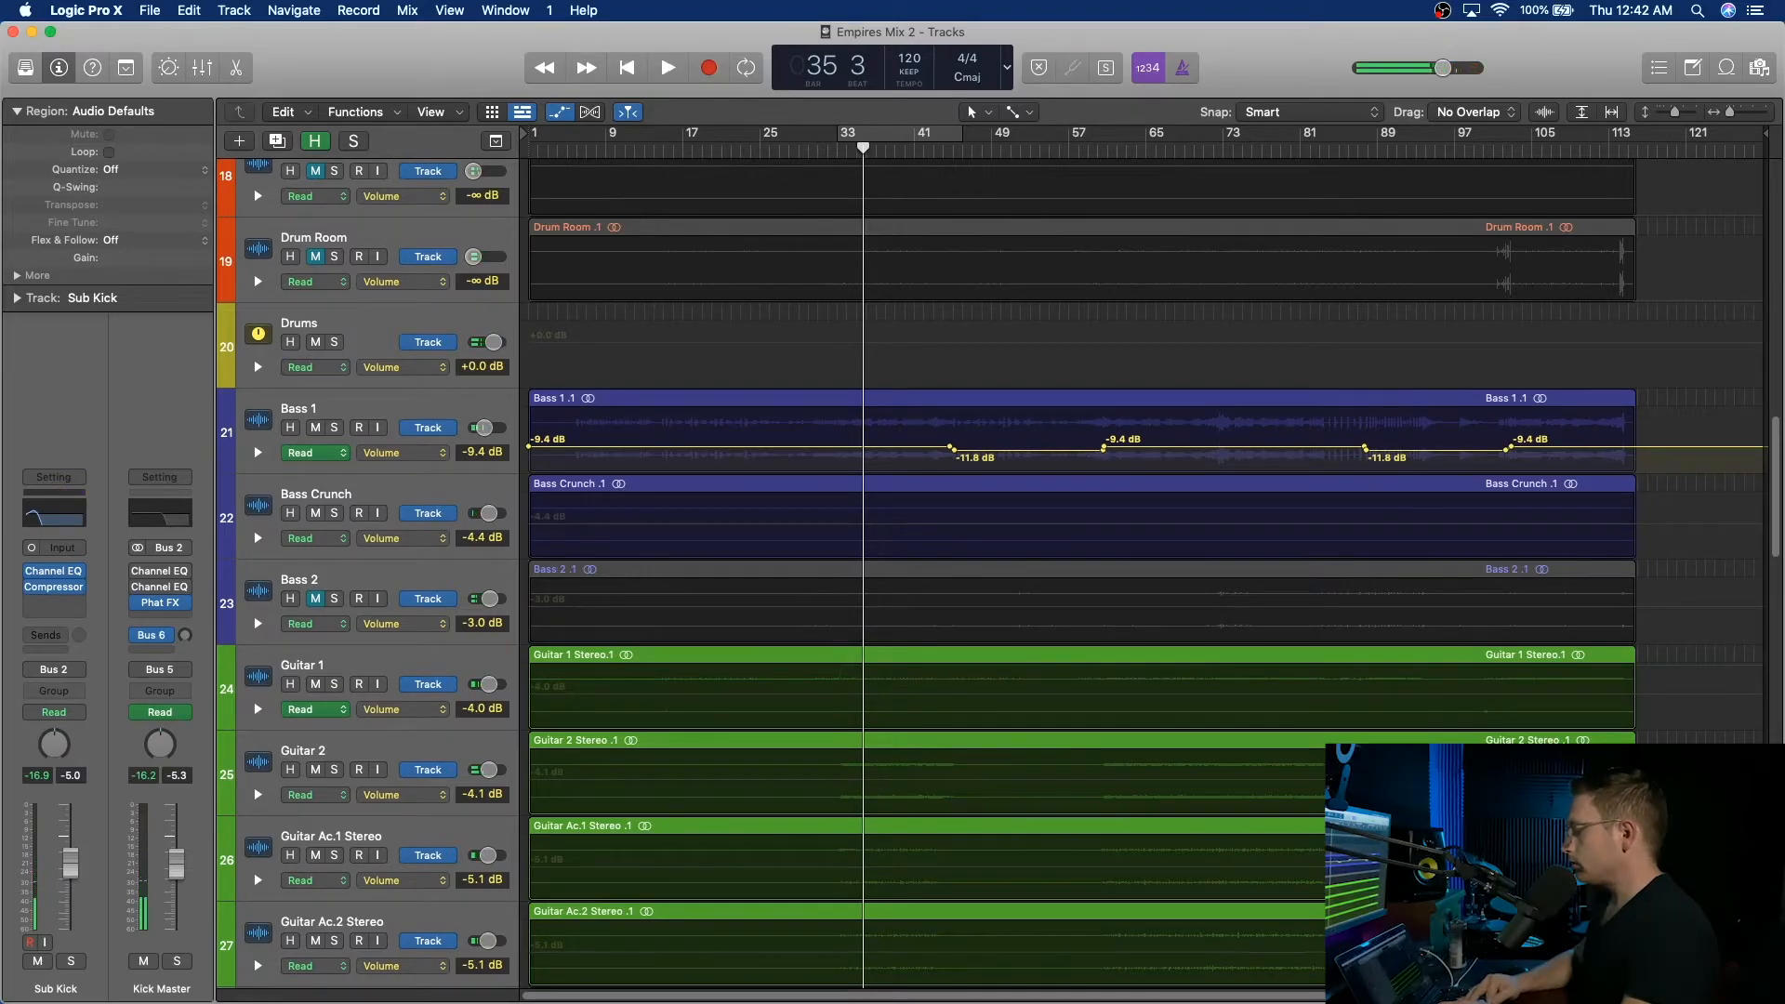
pyautogui.press('super+Tab')
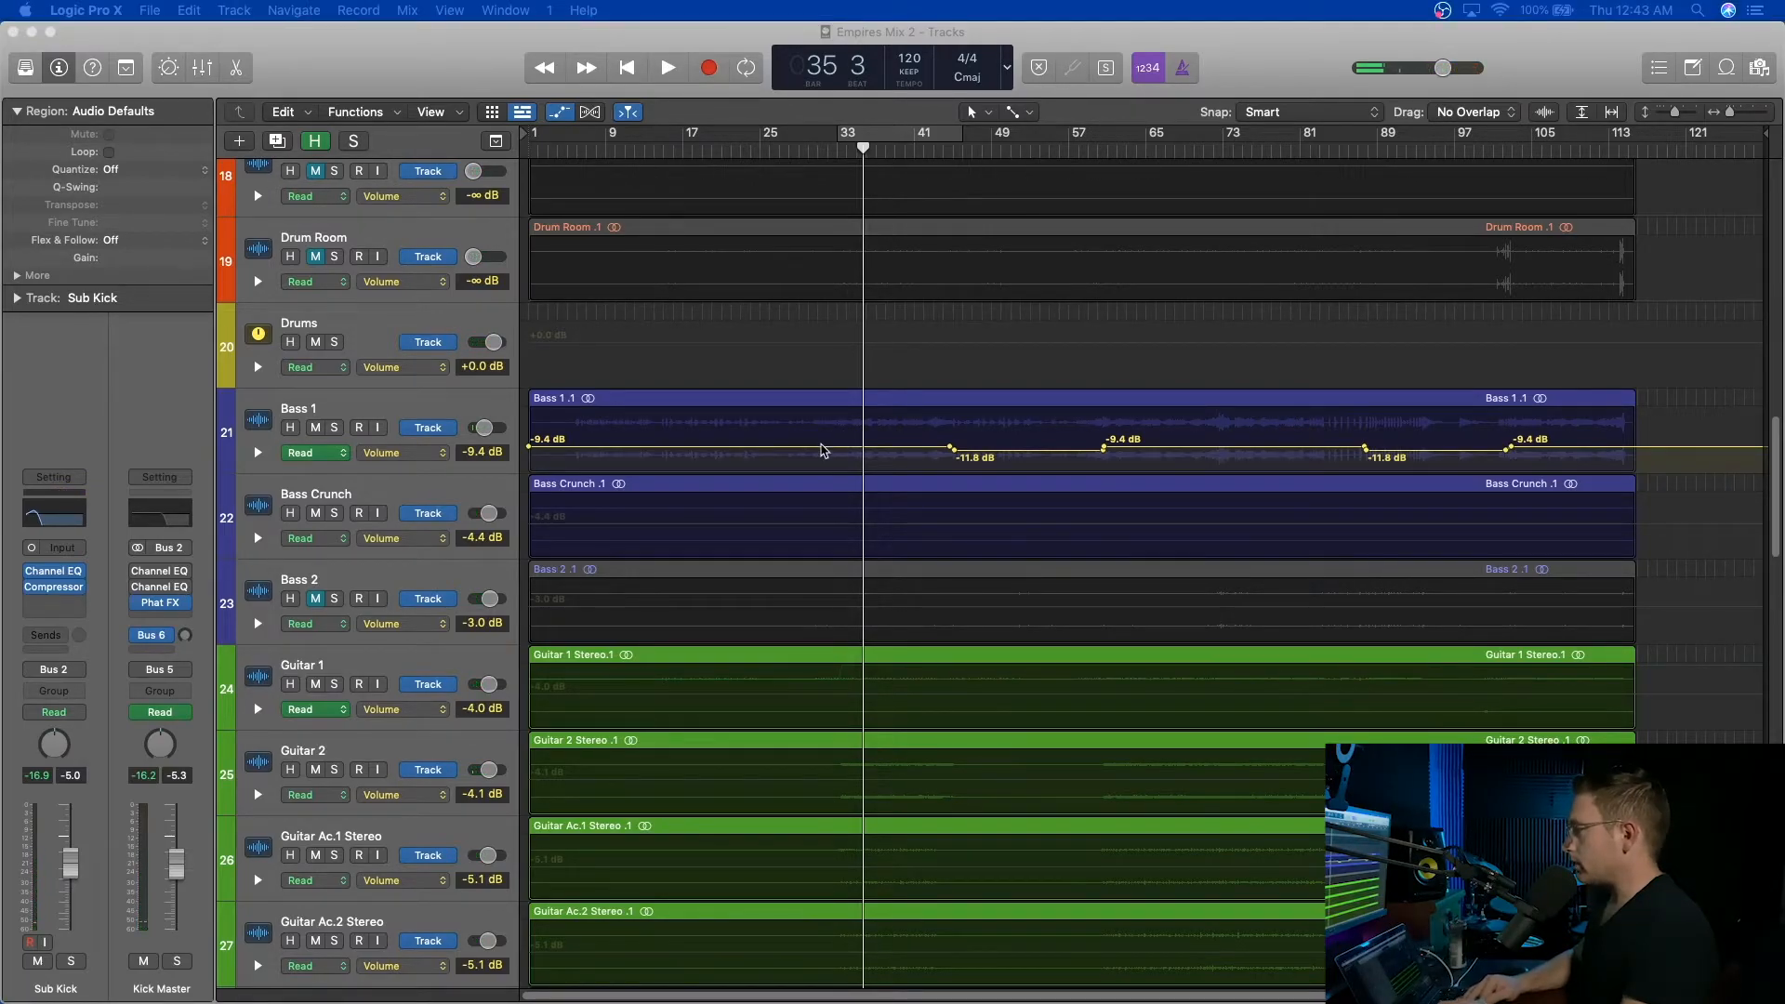
pyautogui.moveTo(712, 152); pyautogui.dragTo(635, 152)
pyautogui.press('space')
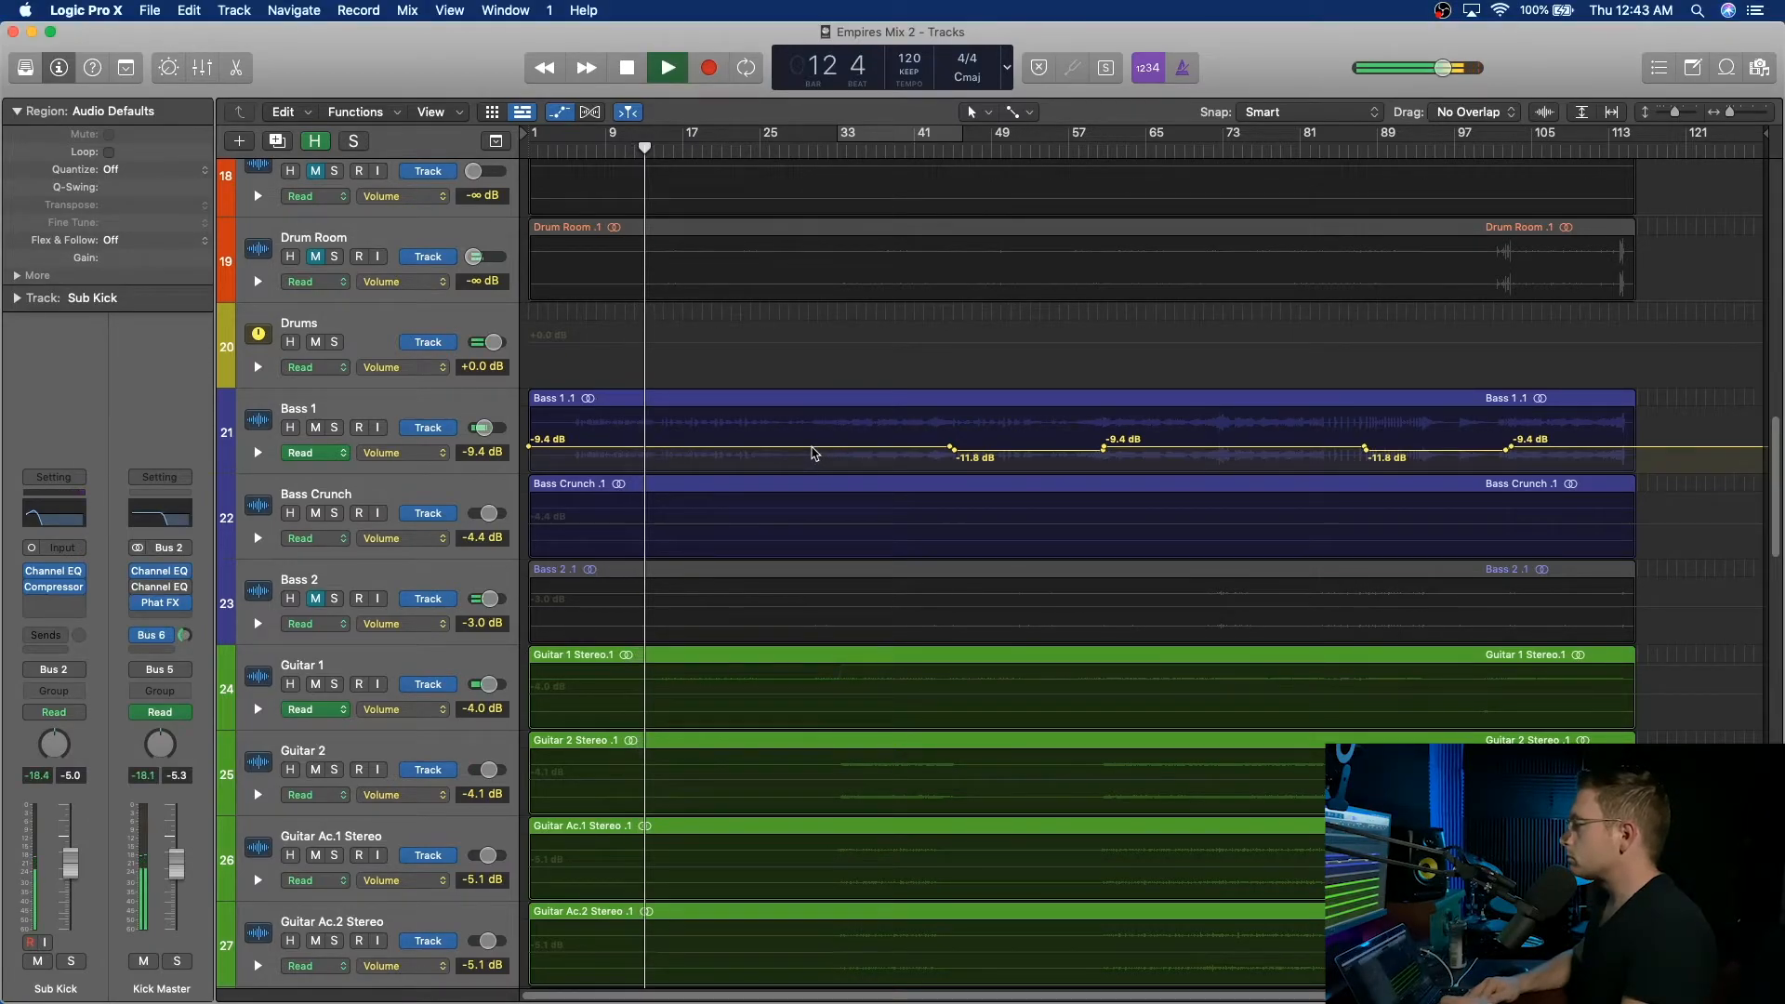
pyautogui.click(808, 148)
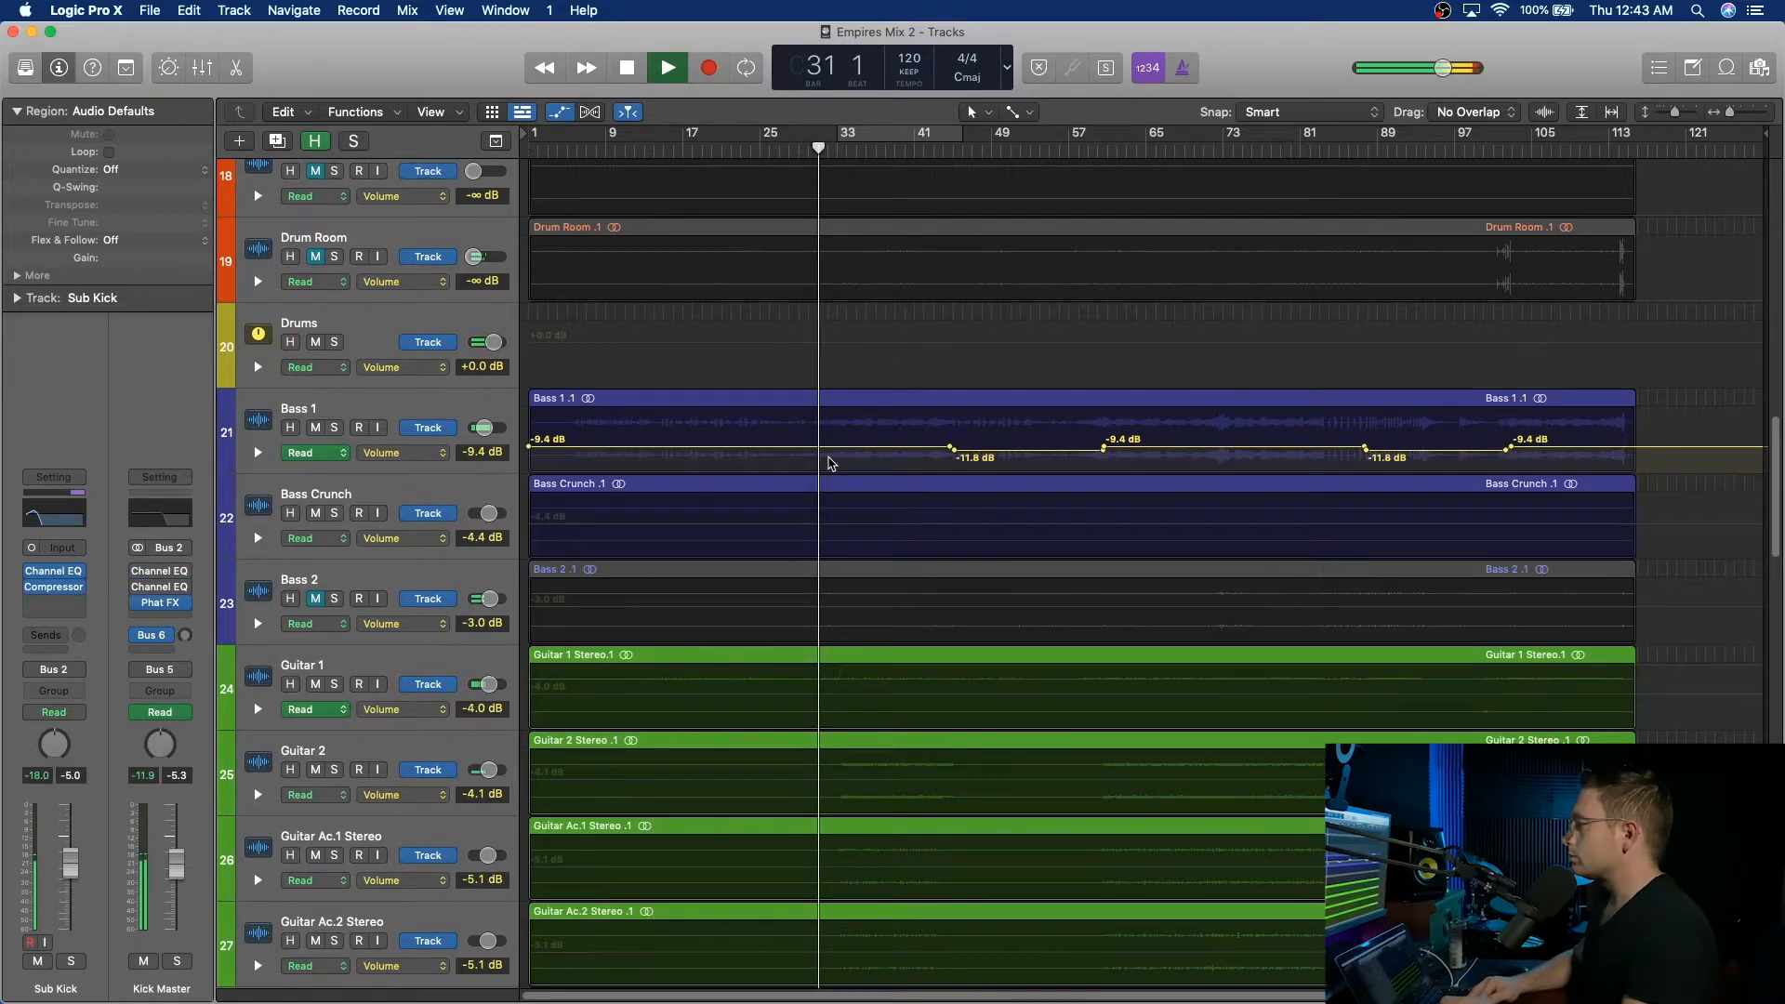
pyautogui.press('space')
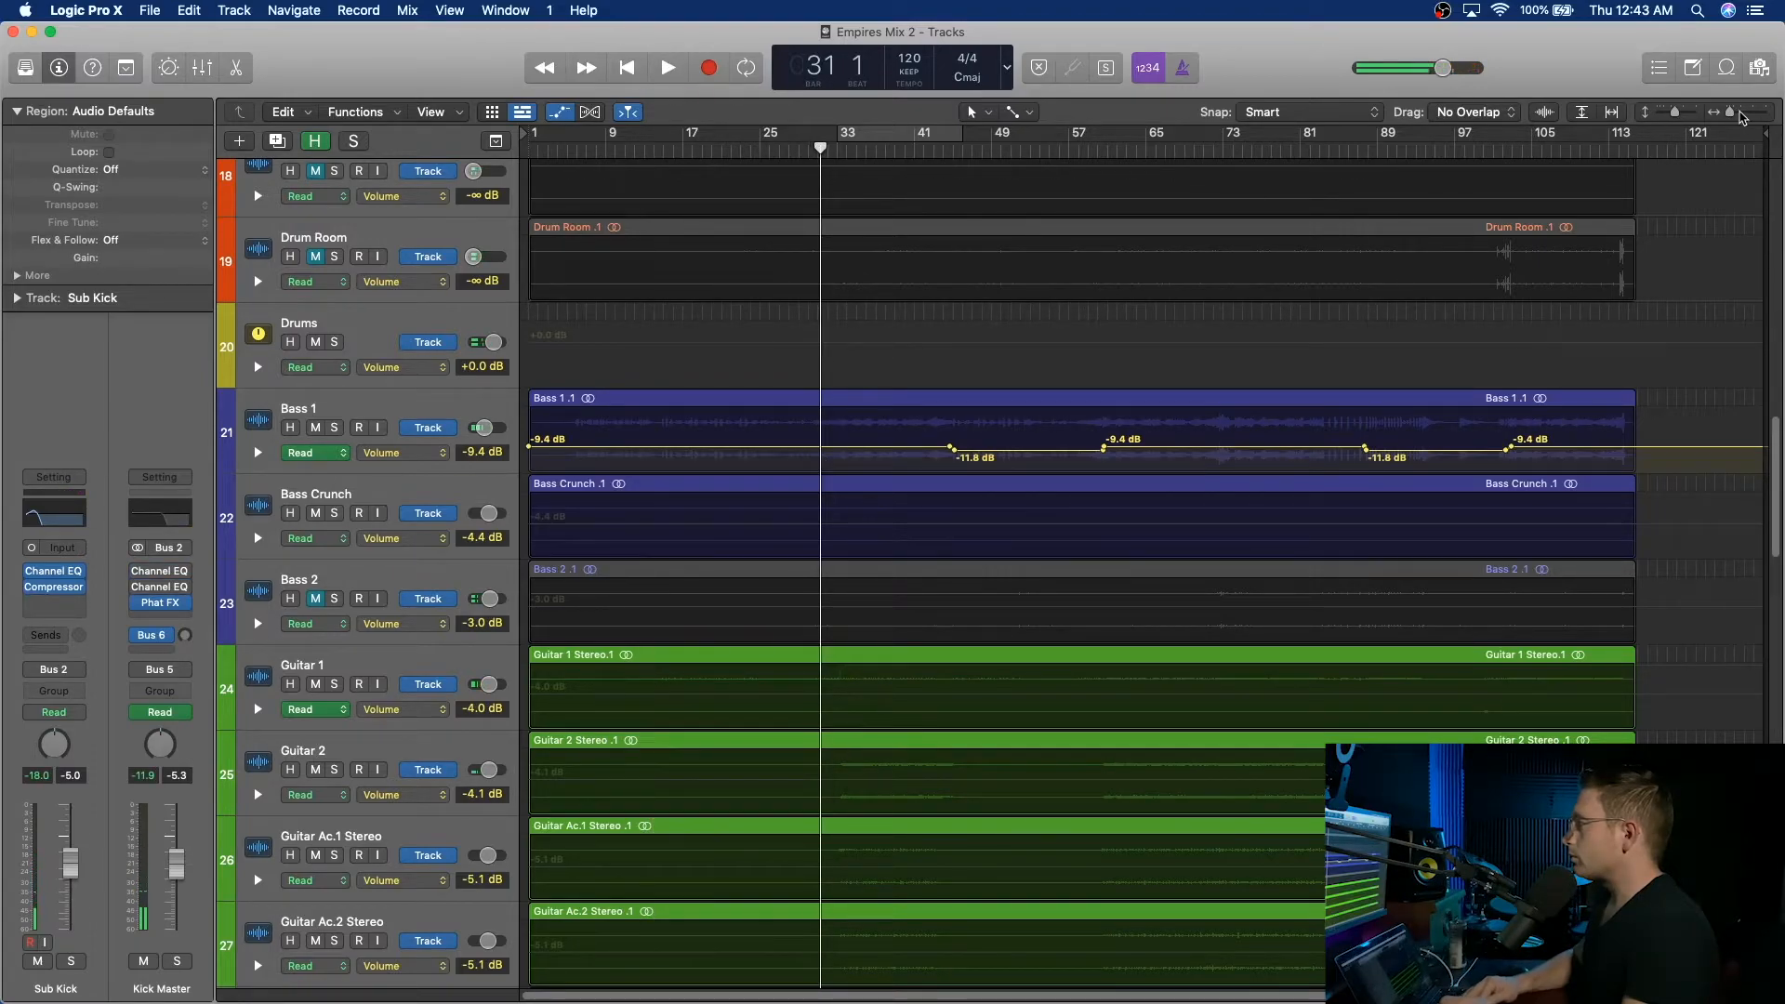
# Add Bass 1 volume automation points at bar 33 and lower everything before them to -11.9 dB, keeping -9.4 dB from there.
pyautogui.moveTo(1734, 116); pyautogui.dragTo(1752, 121)
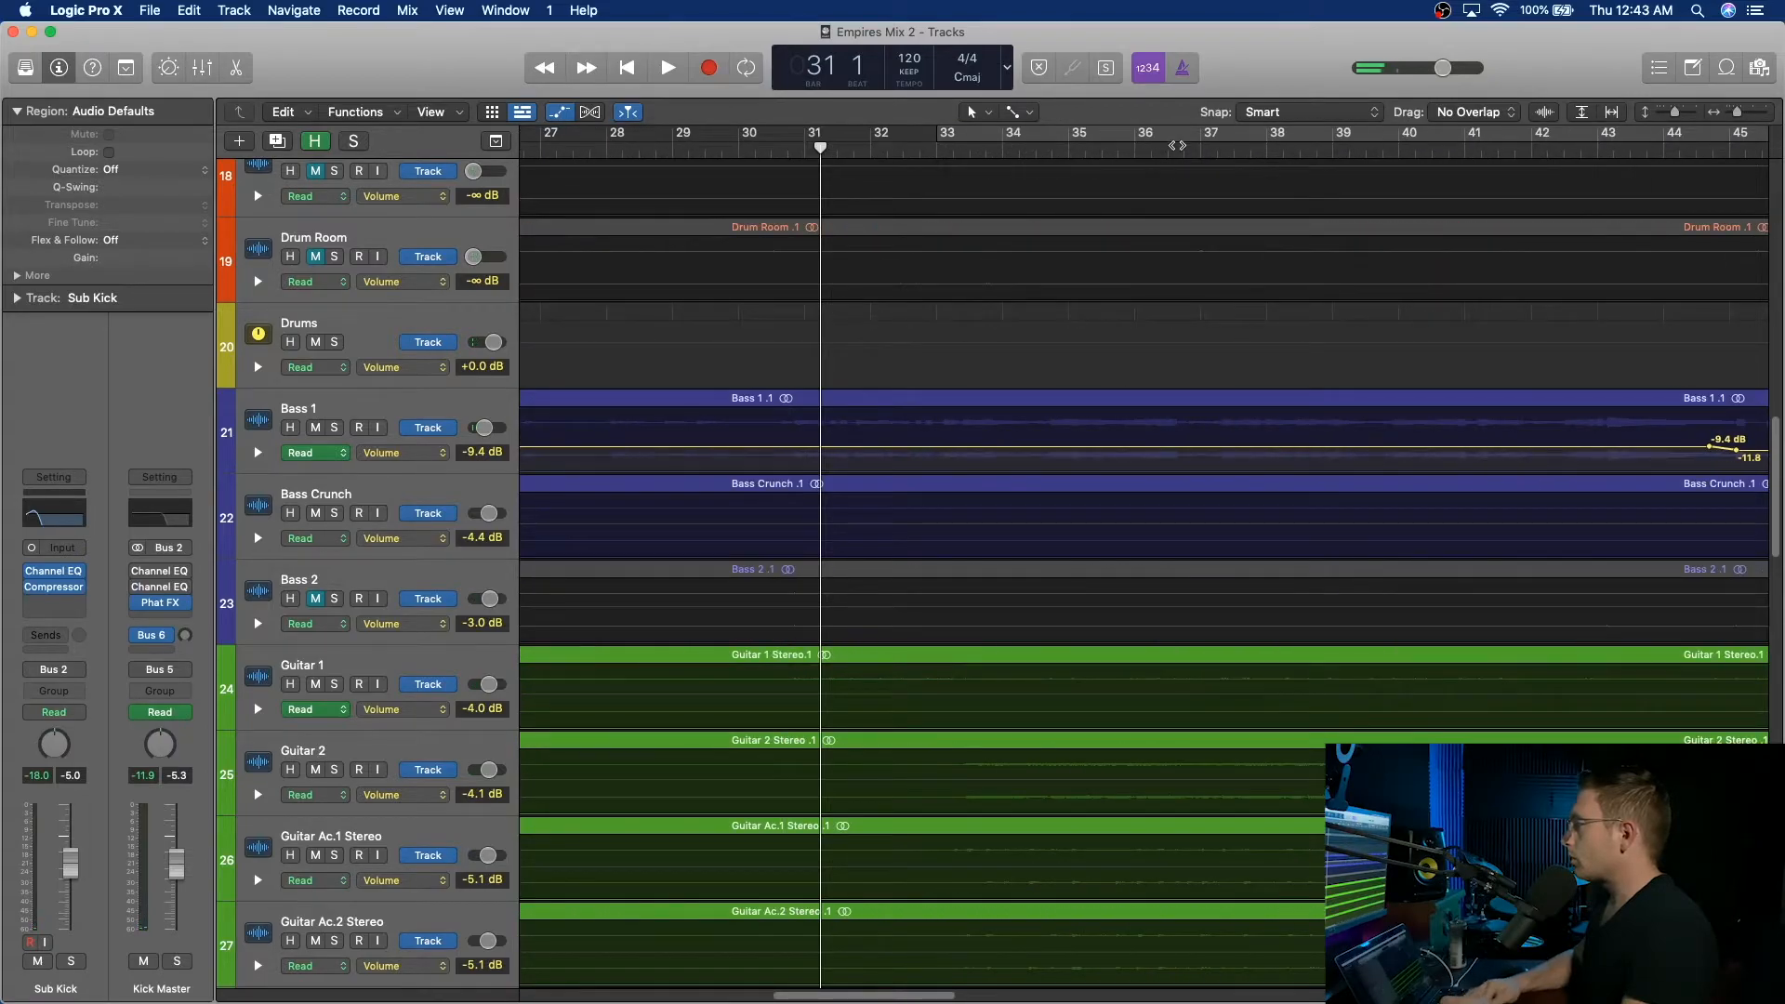
pyautogui.doubleClick(920, 151)
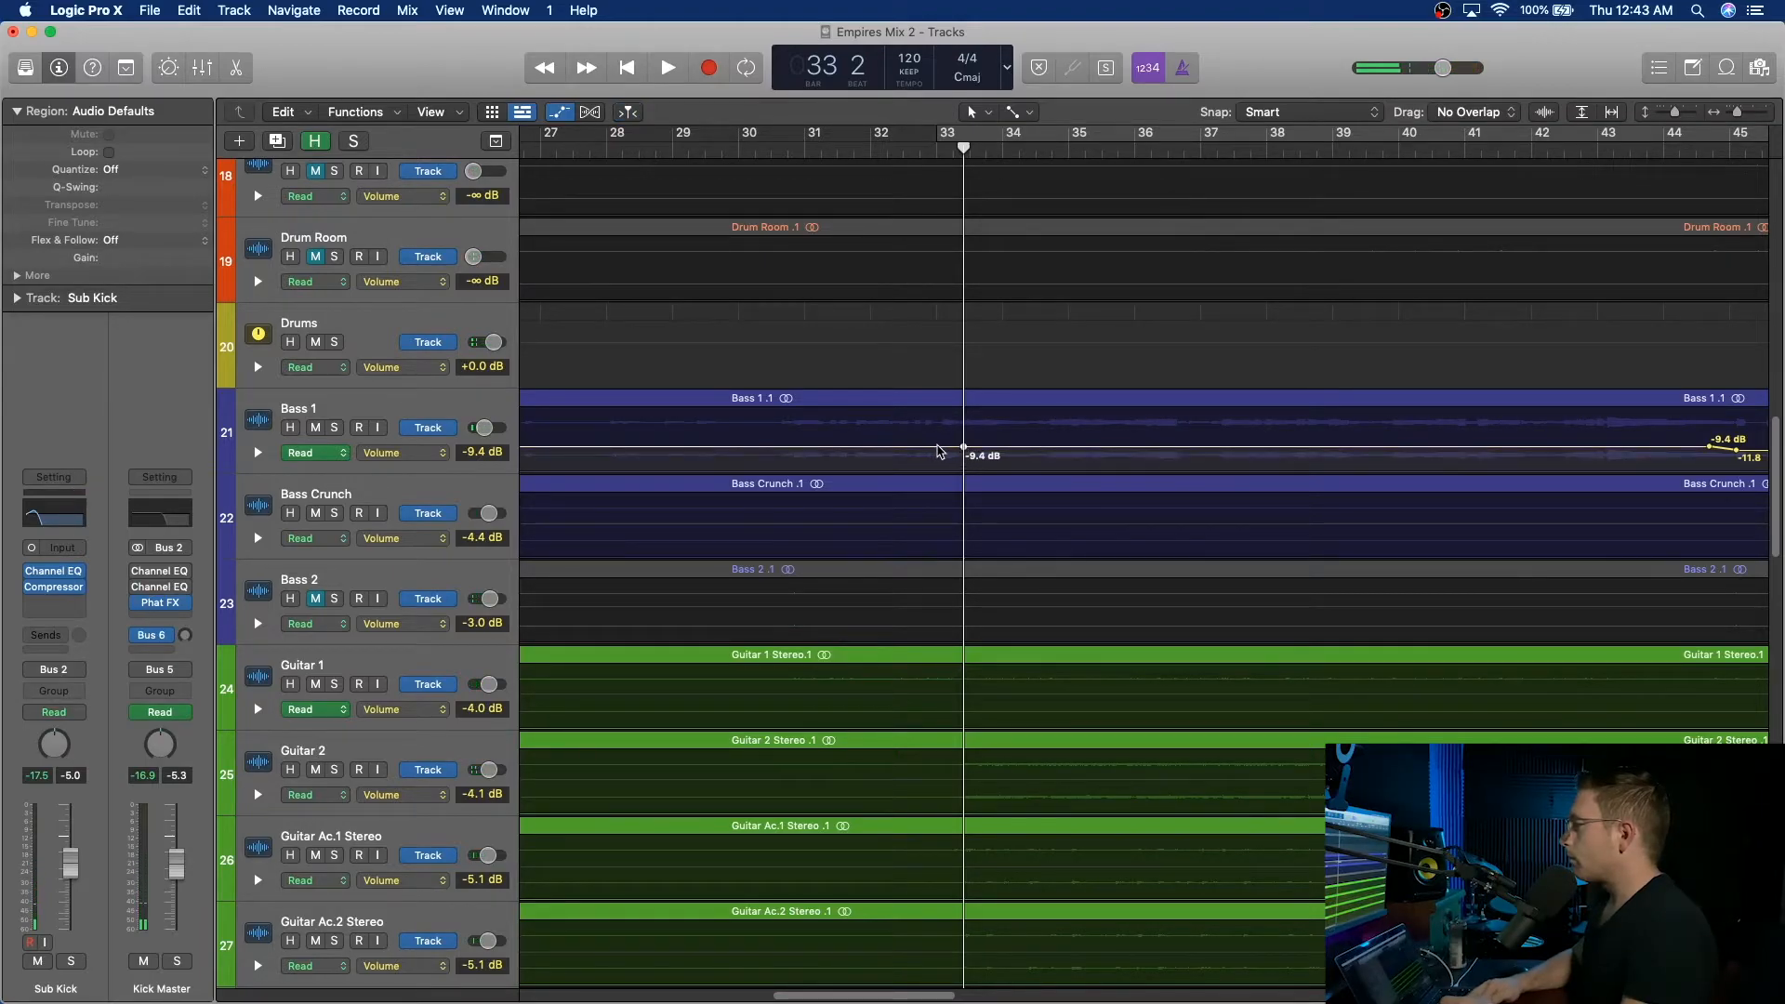
pyautogui.click(921, 452)
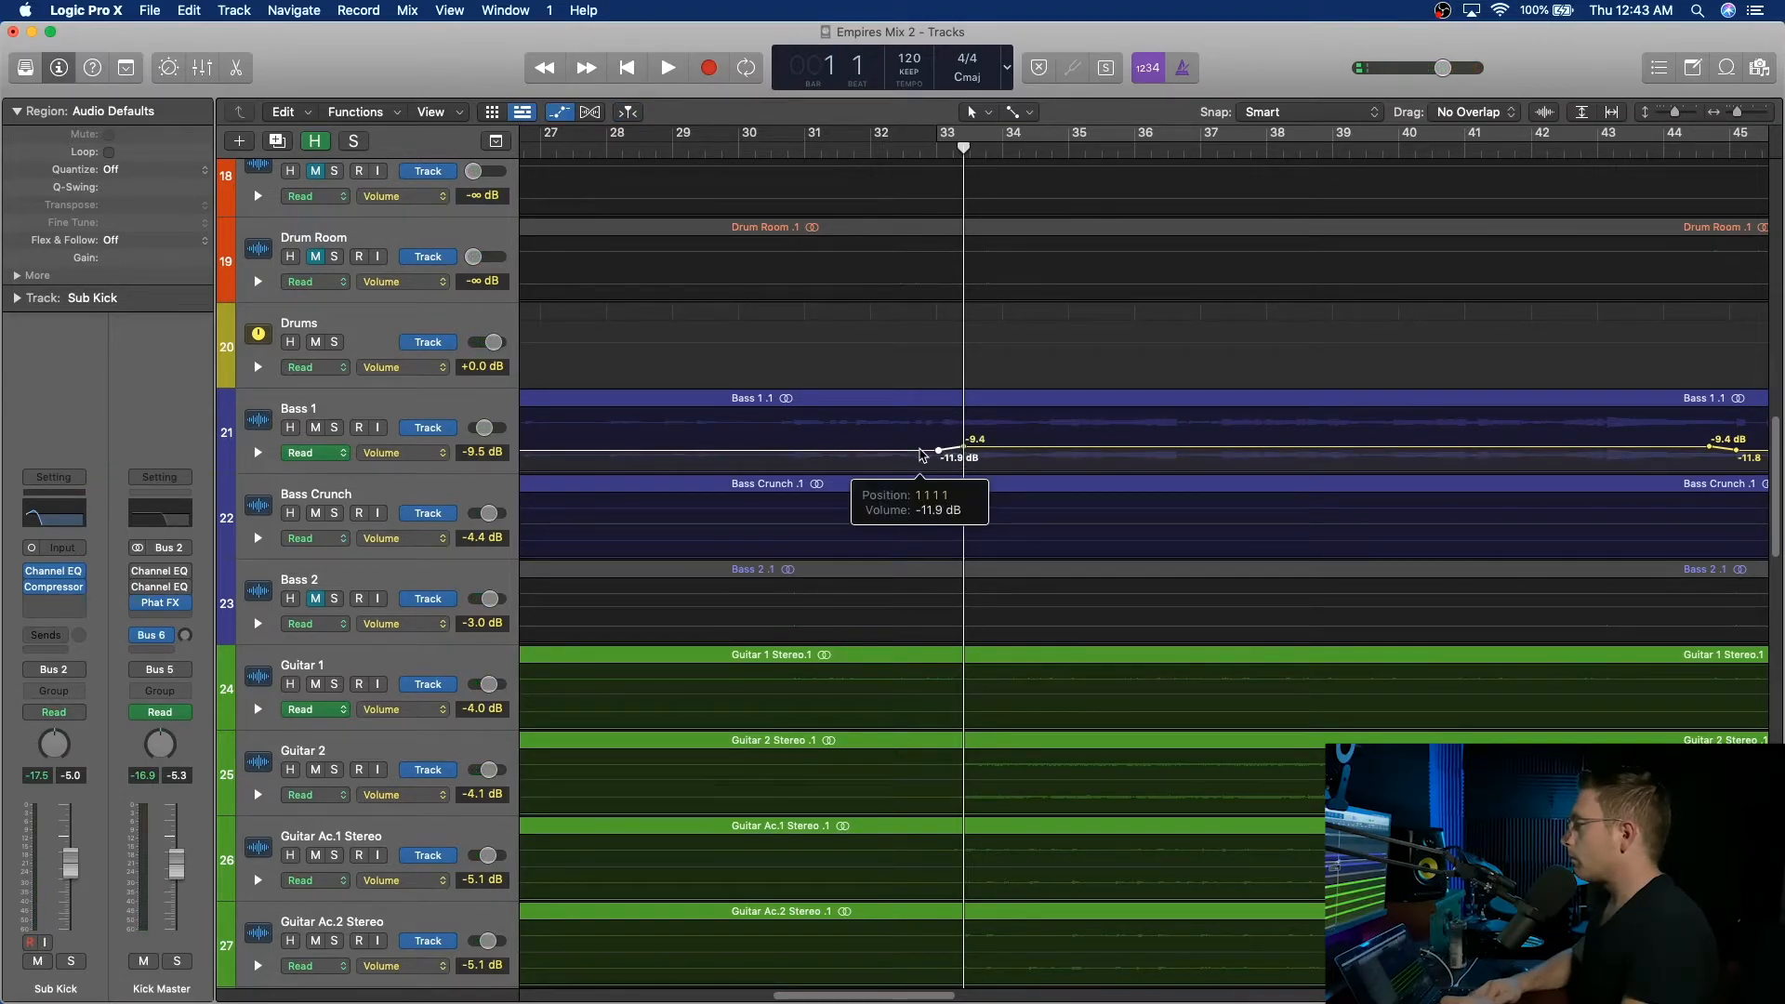
pyautogui.moveTo(920, 454); pyautogui.dragTo(920, 454)
# Hide the track automation and audition the bass level change from about bar 30, continuing from bar 36 to about bar 48.
pyautogui.press('space')
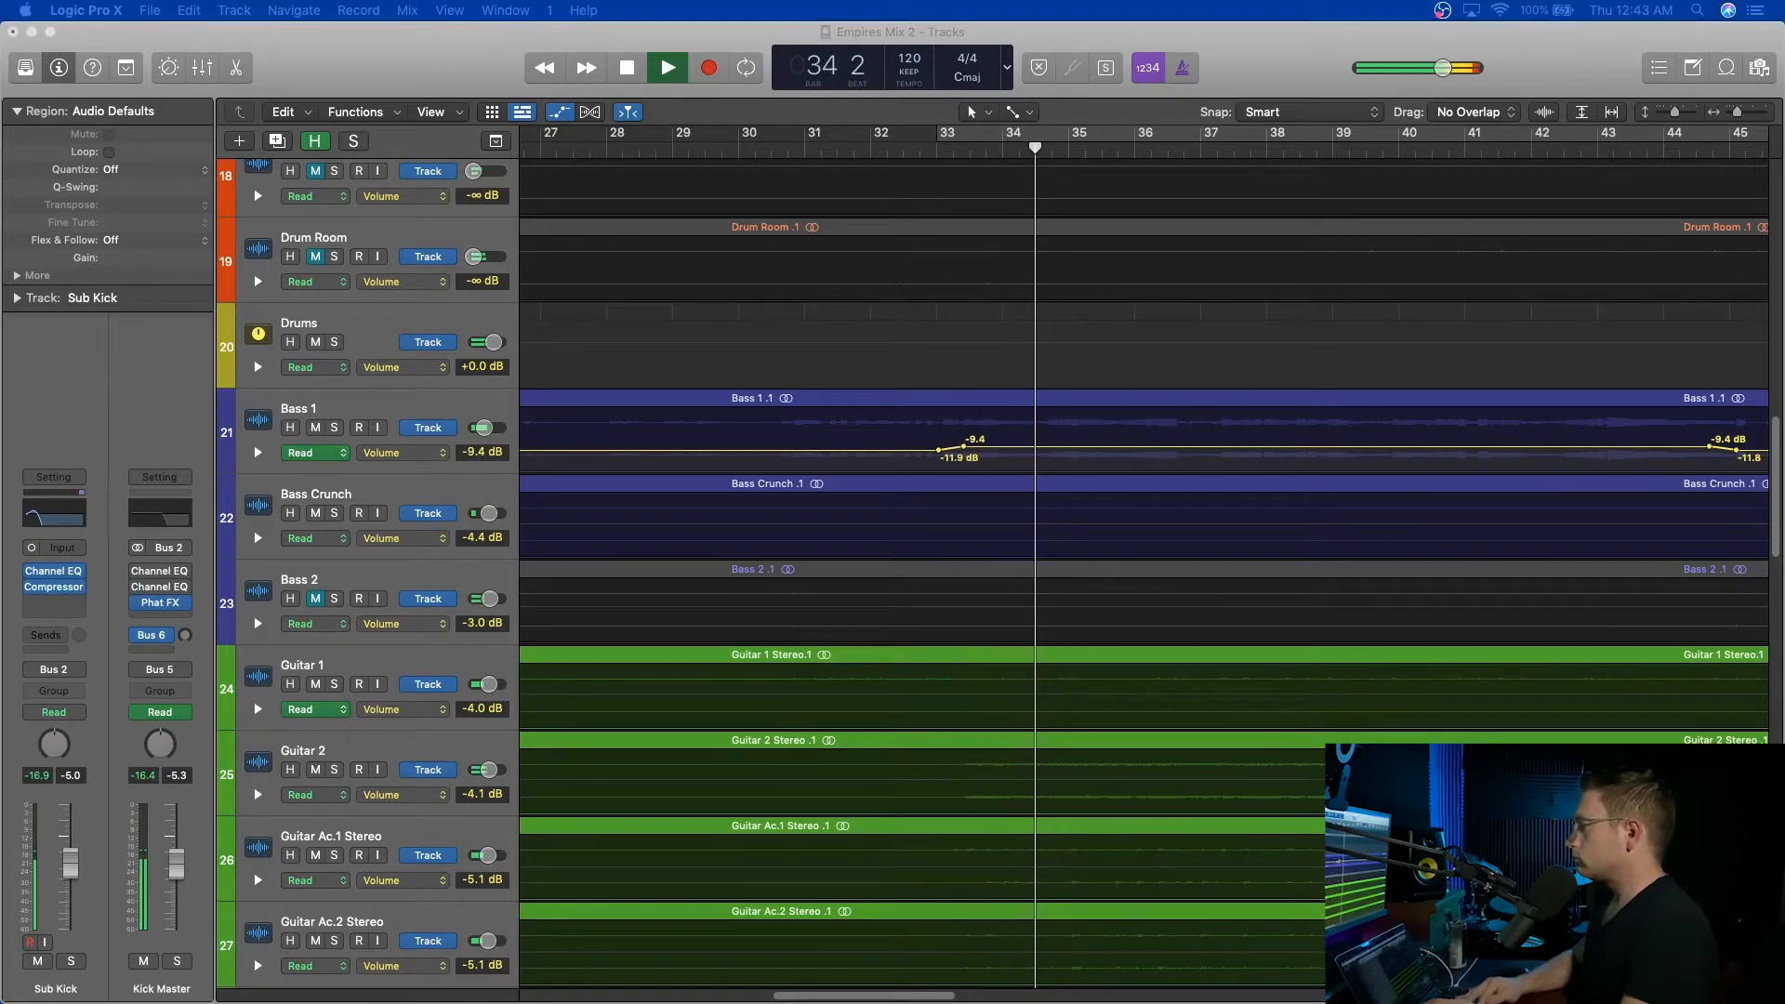
pyautogui.click(1313, 73)
pyautogui.press('a')
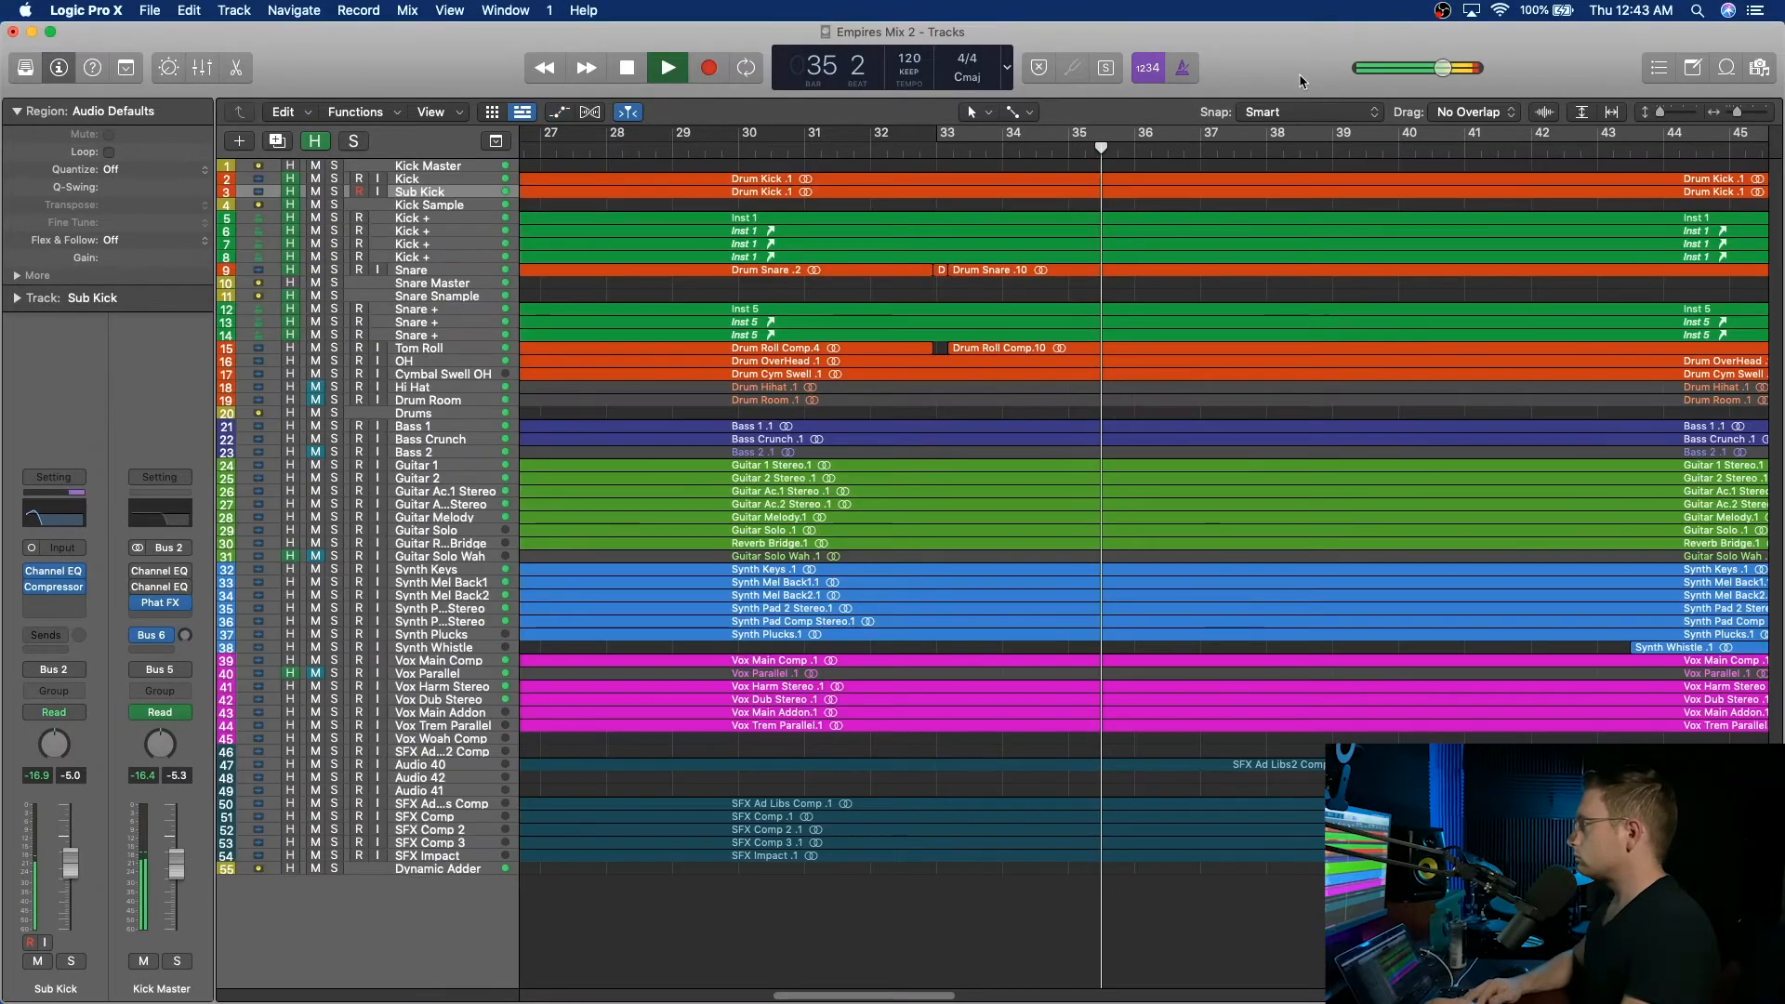
pyautogui.moveTo(1742, 112); pyautogui.dragTo(1734, 112)
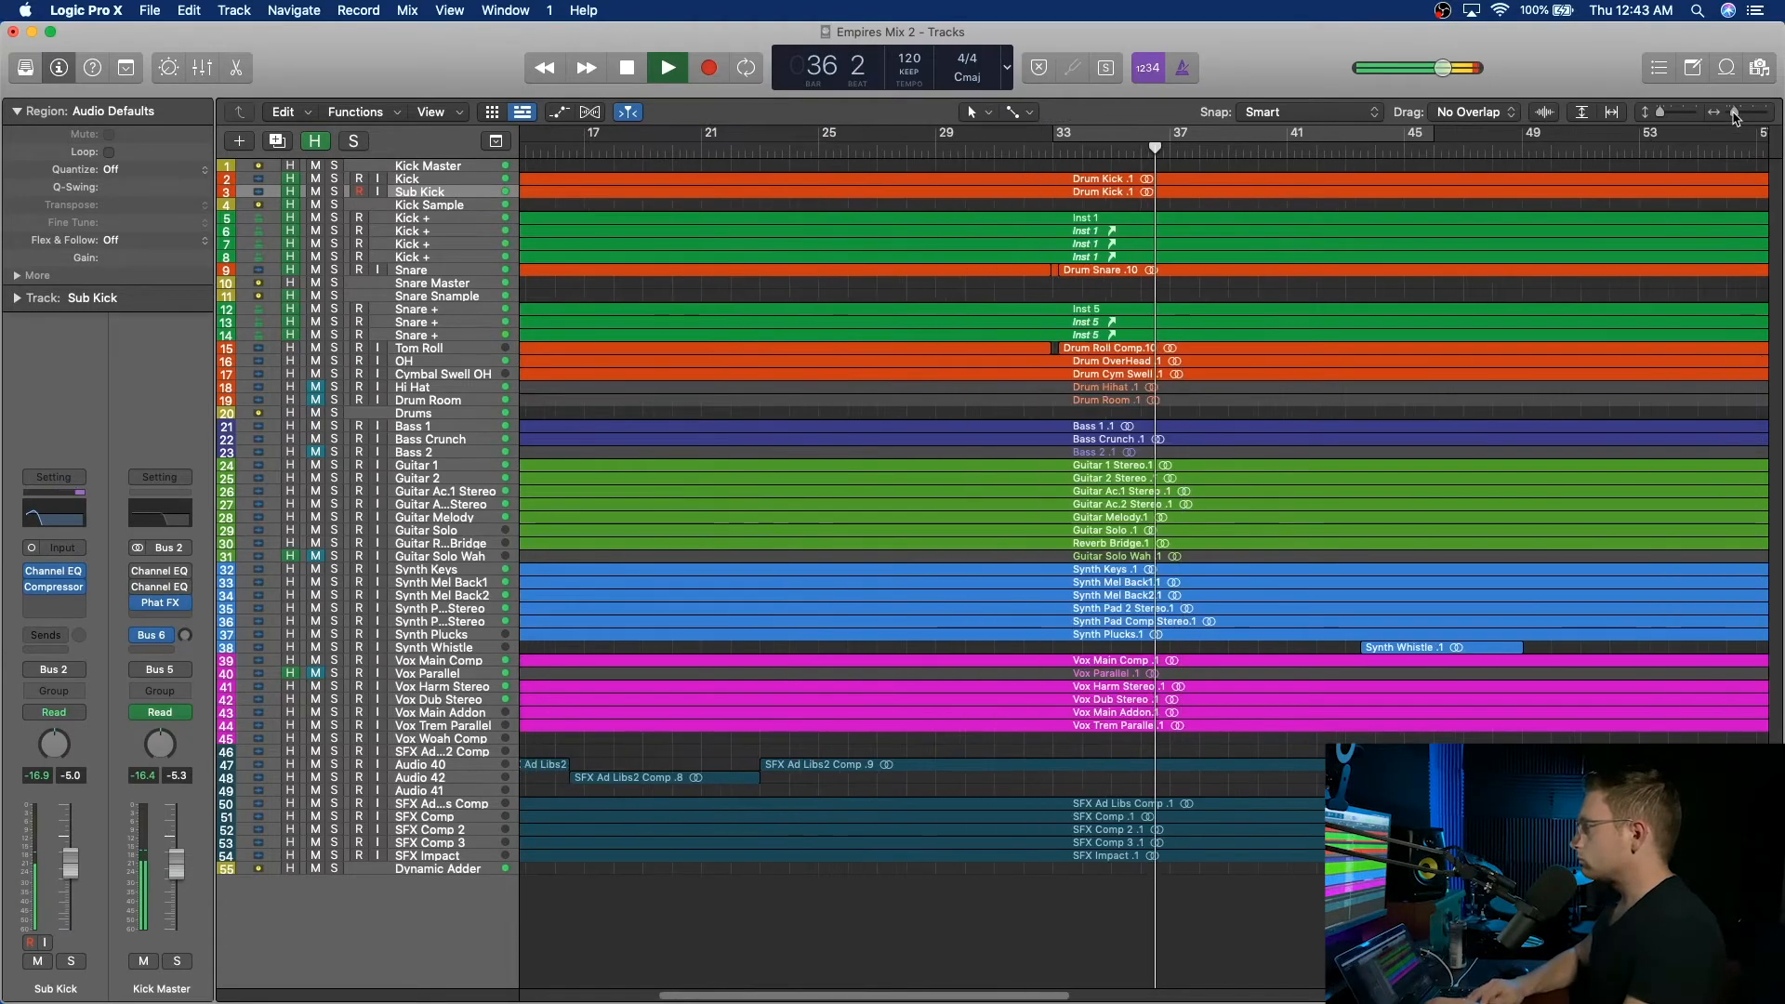
pyautogui.click(990, 147)
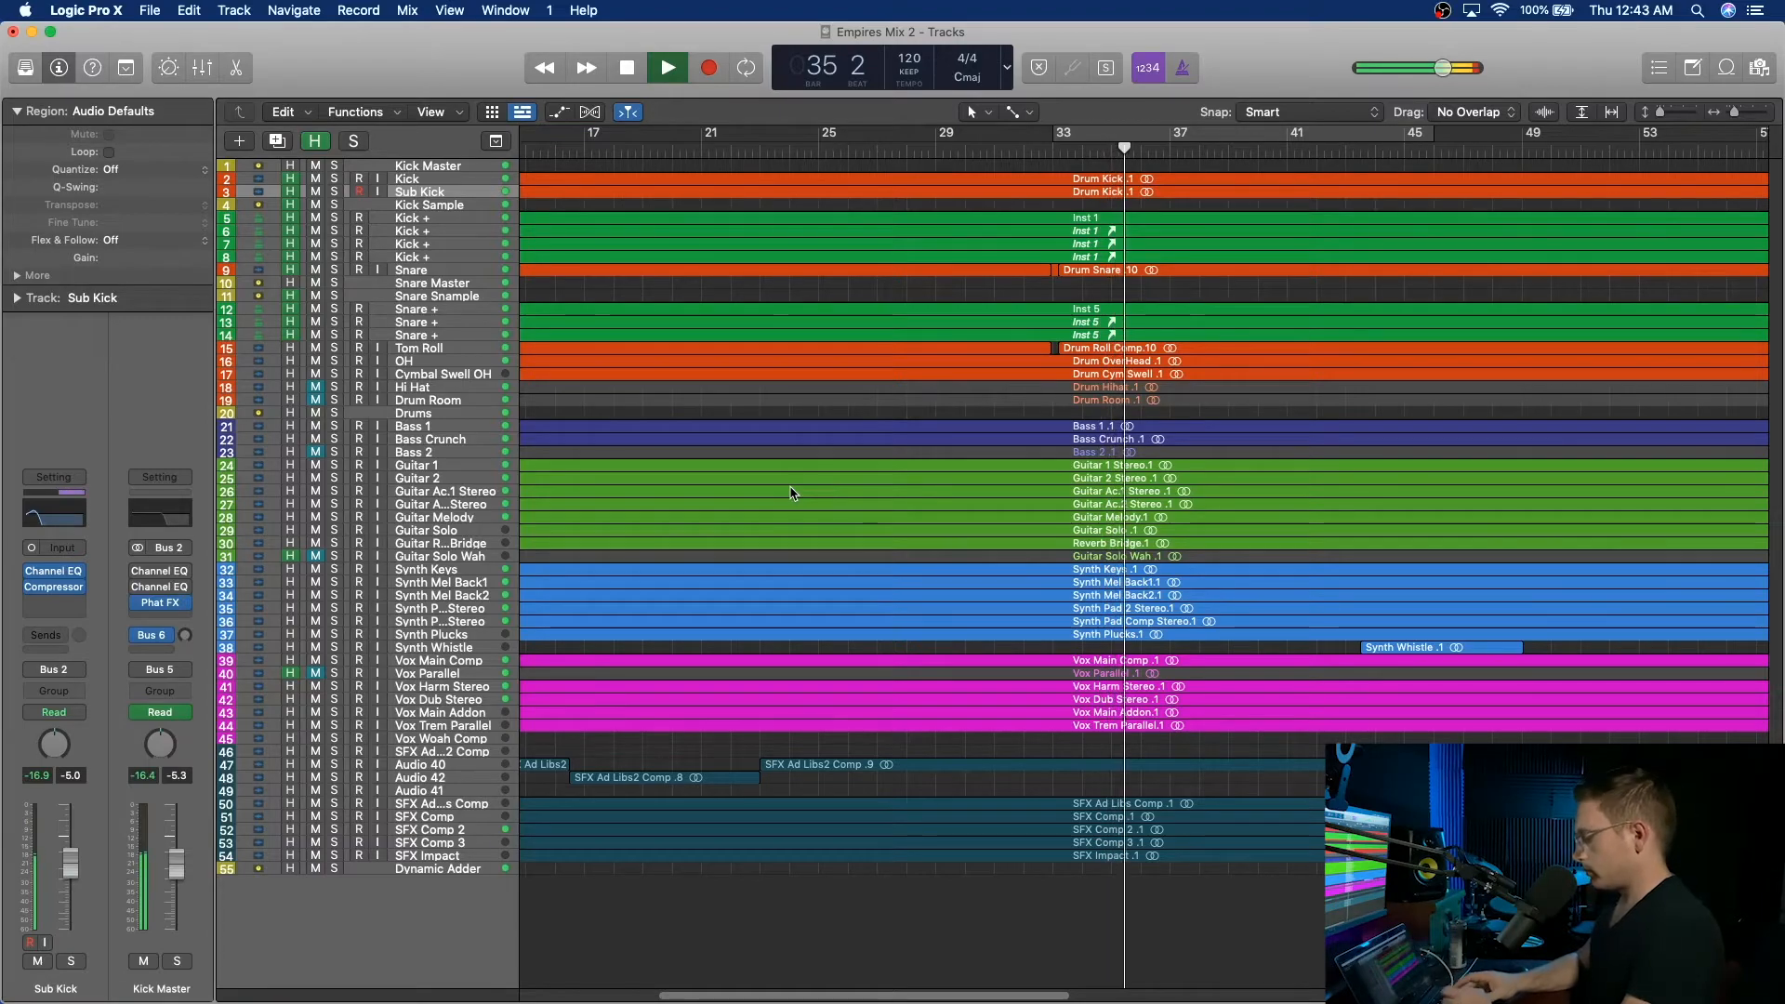
pyautogui.press('space')
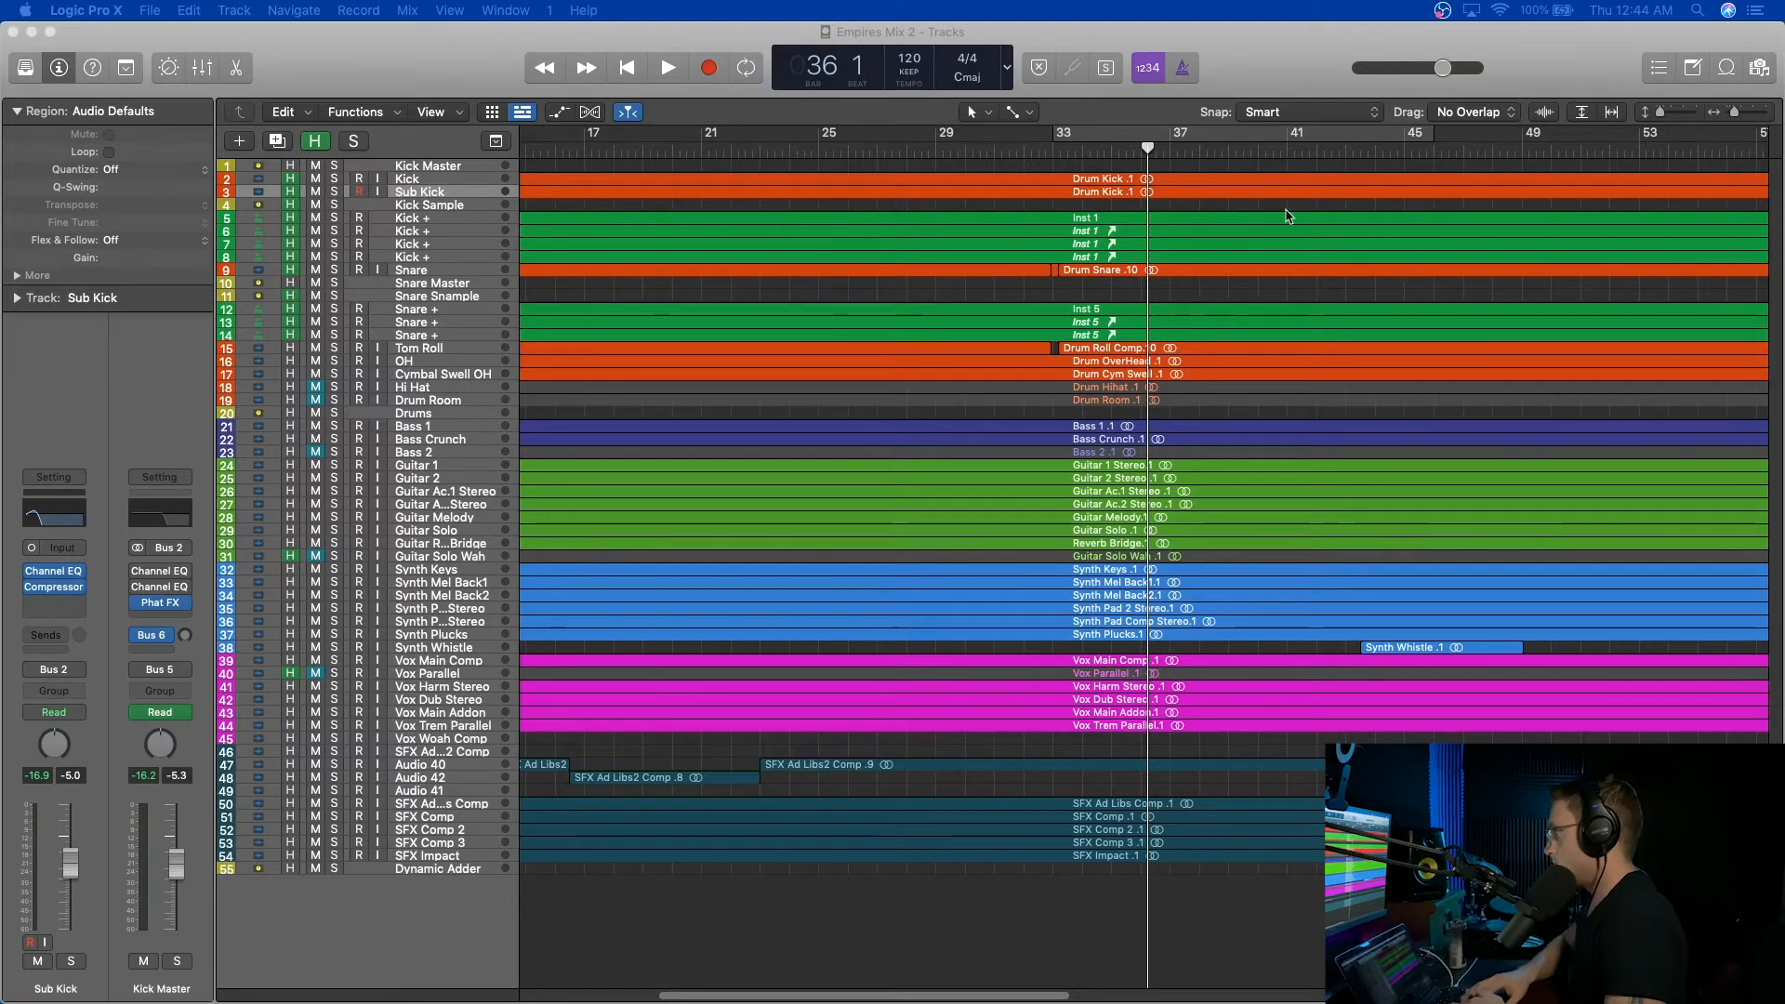
pyautogui.click(1239, 54)
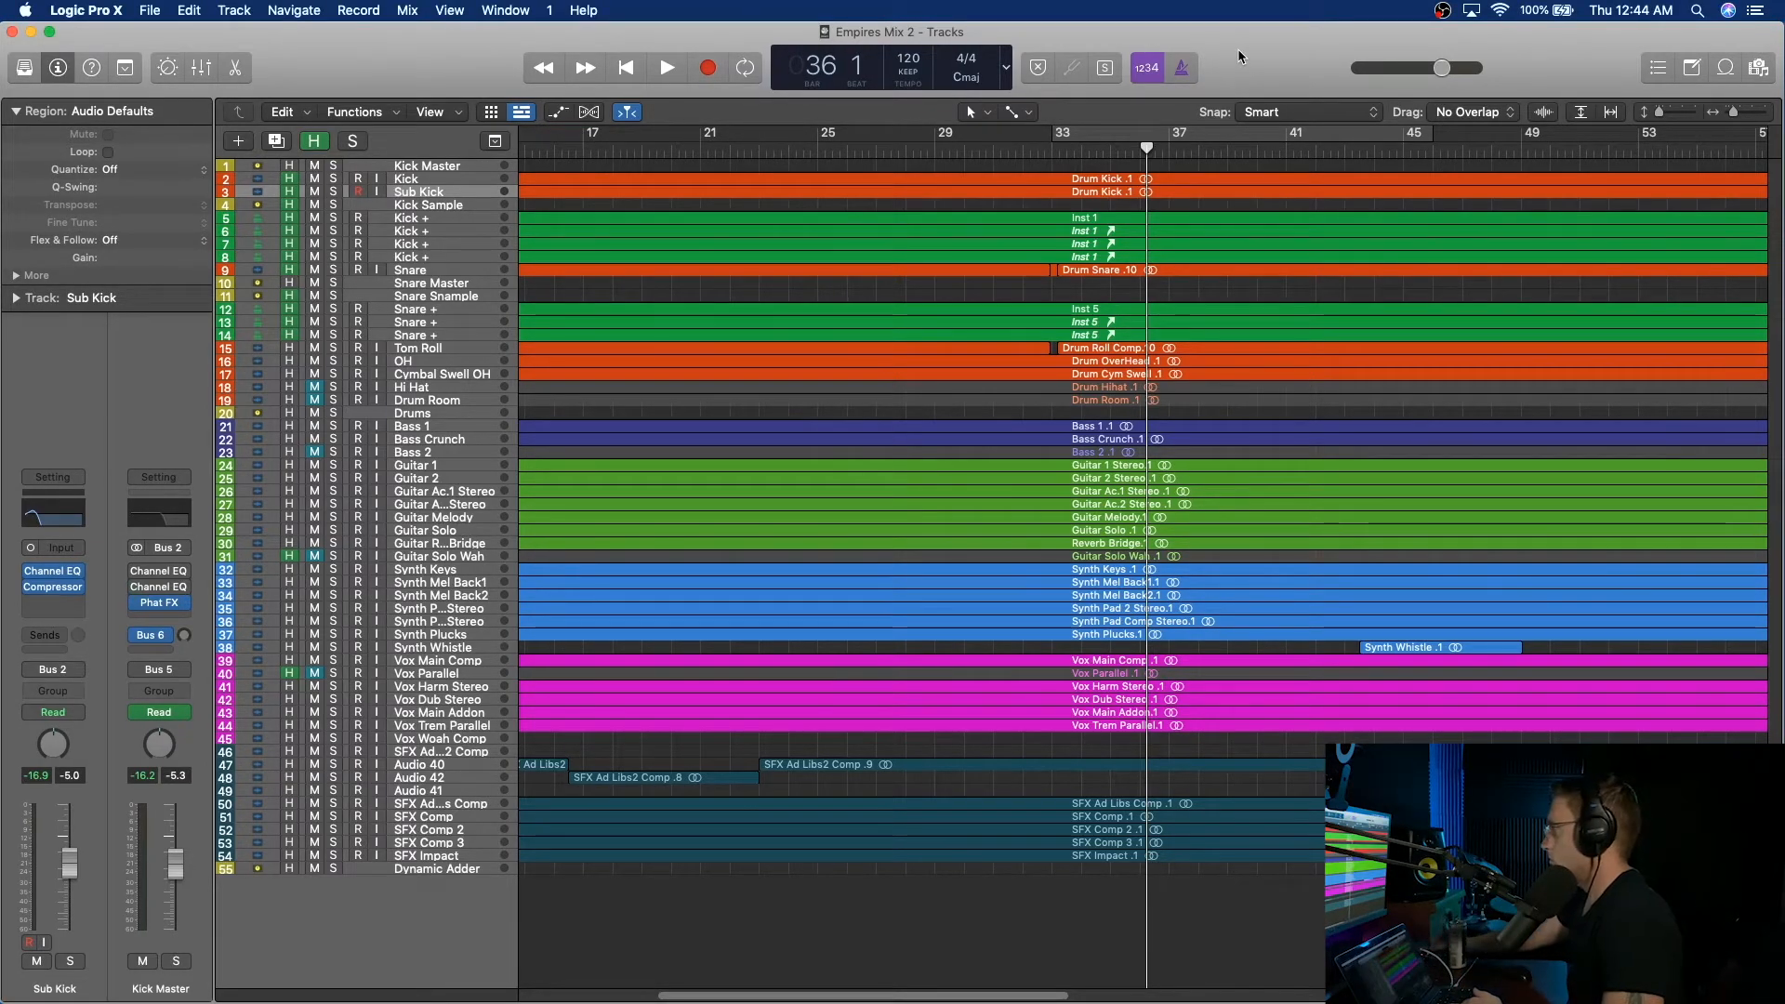
pyautogui.press('space')
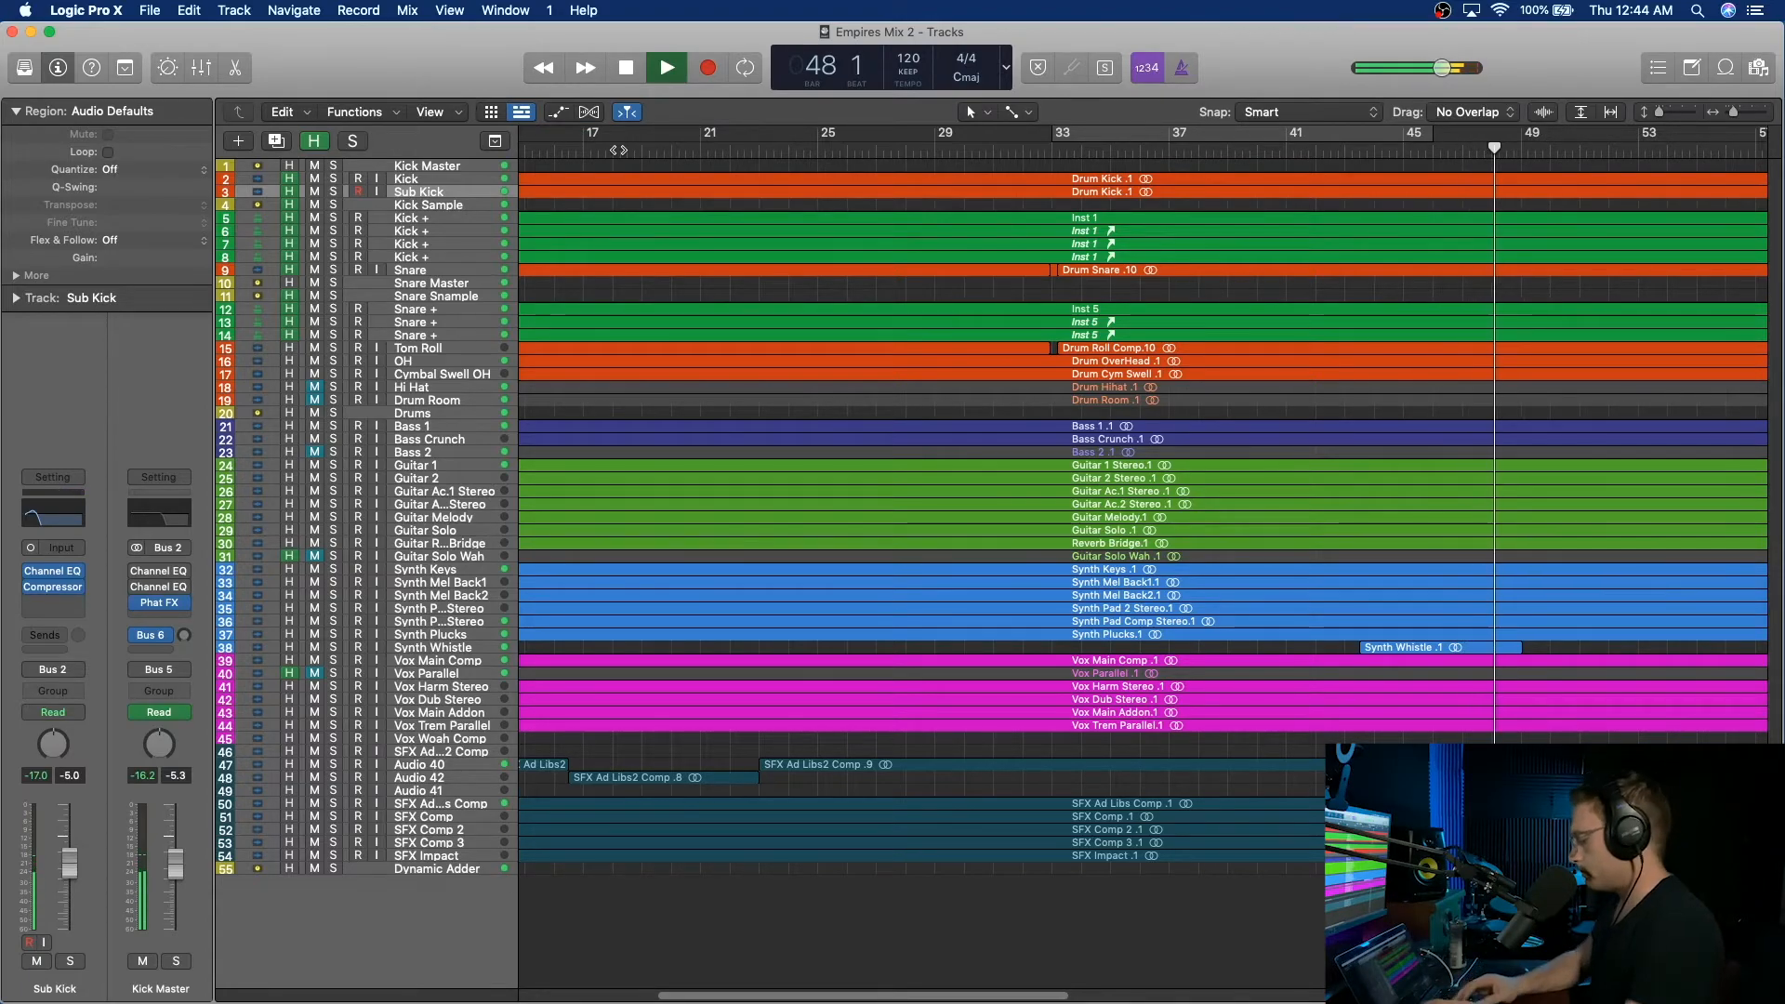
# Show the track automation and switch Guitar 1's automation lane from Volume to absolute Pan.
pyautogui.press('a')
pyautogui.press('super+Down')
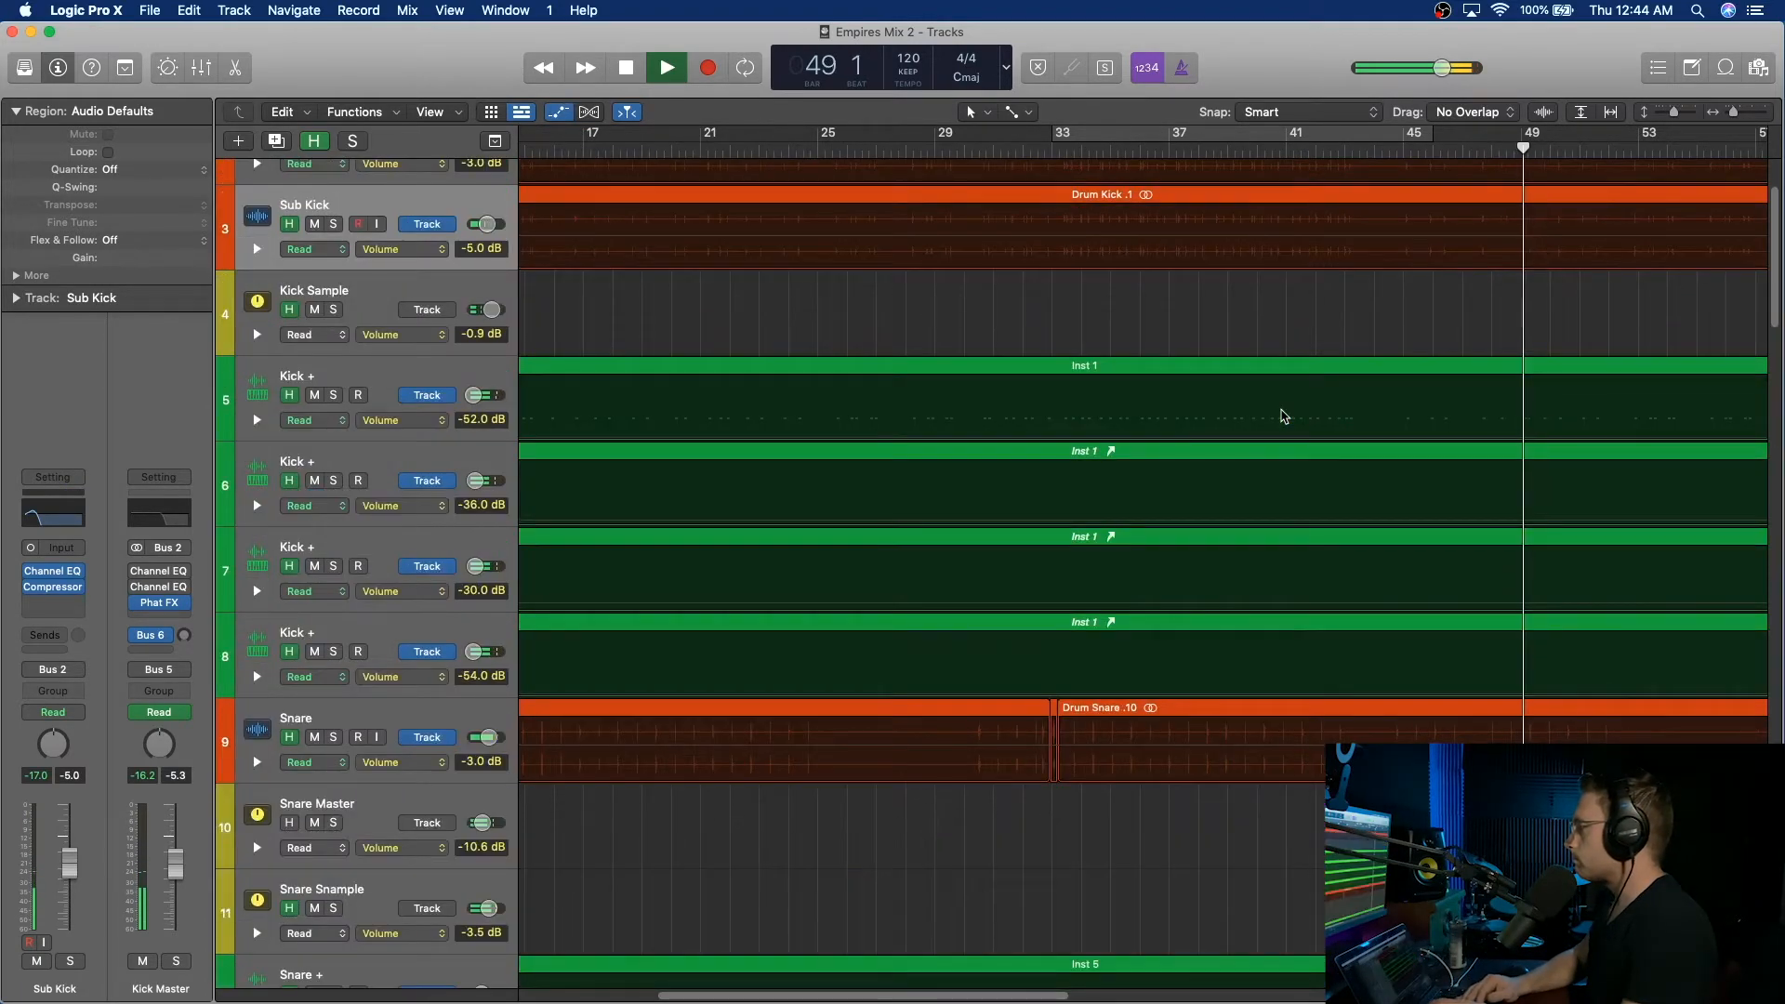
pyautogui.scroll(-10, 1263, 396)
pyautogui.scroll(12, 1263, 396)
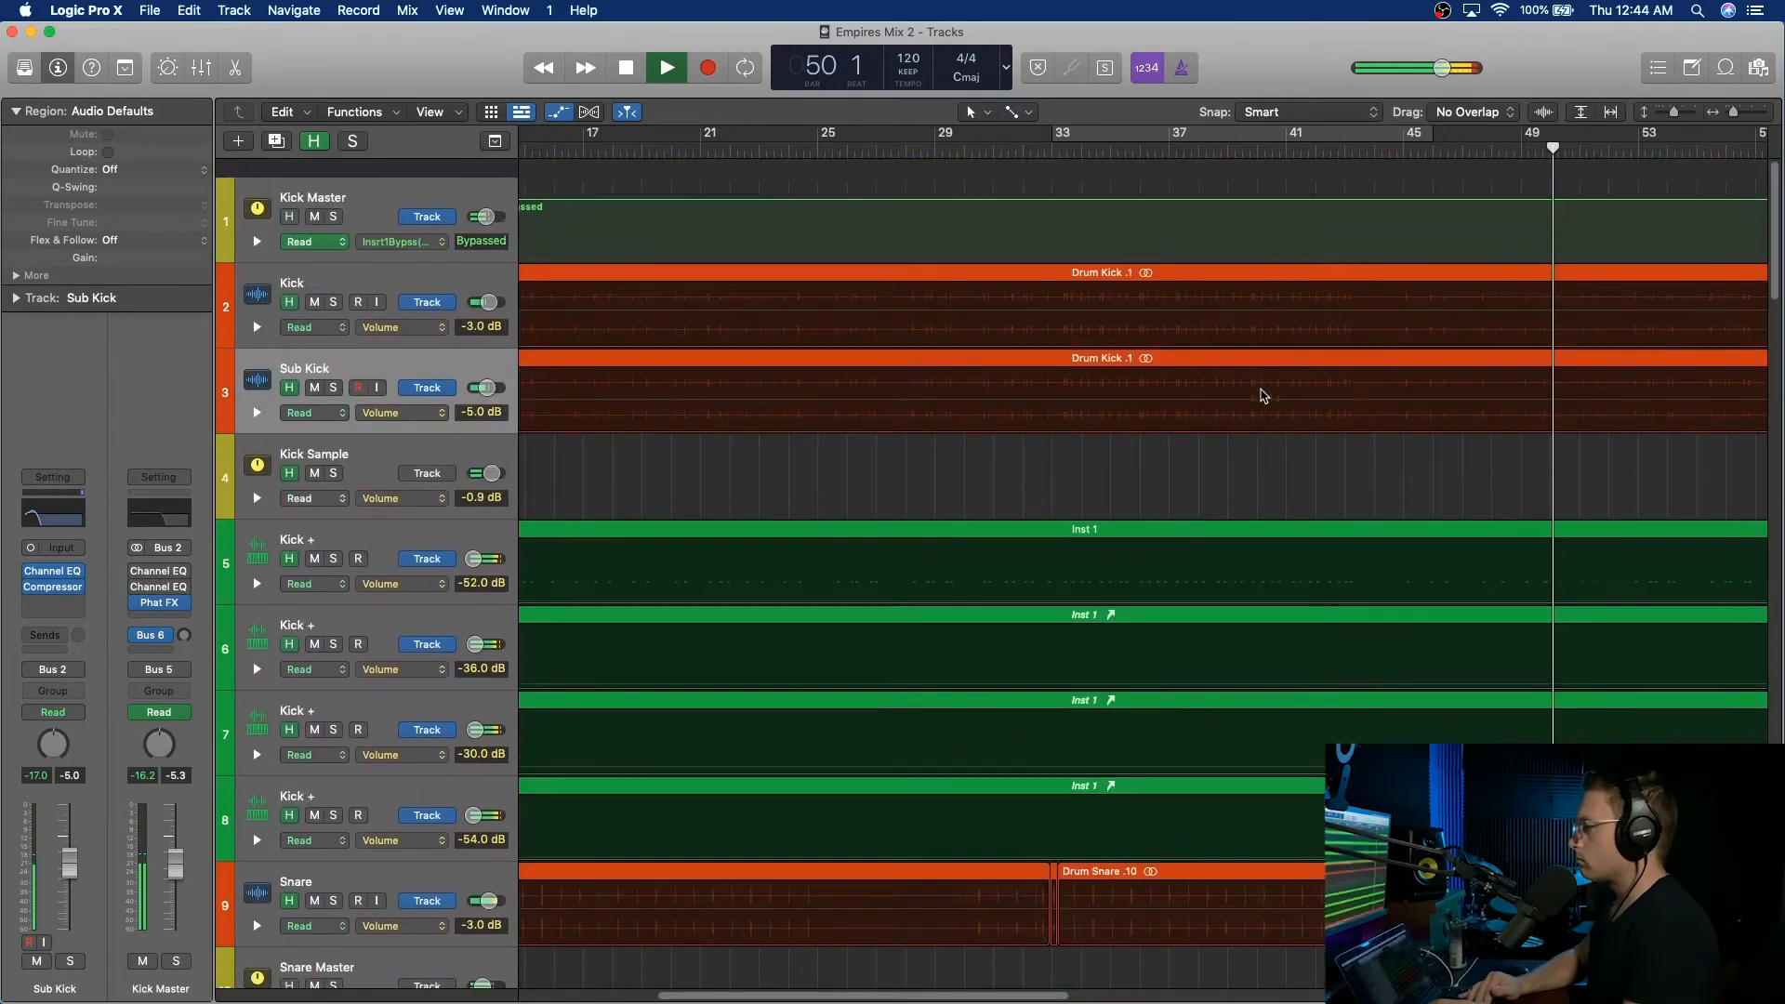
pyautogui.scroll(-9, 1262, 396)
pyautogui.scroll(-7, 1263, 396)
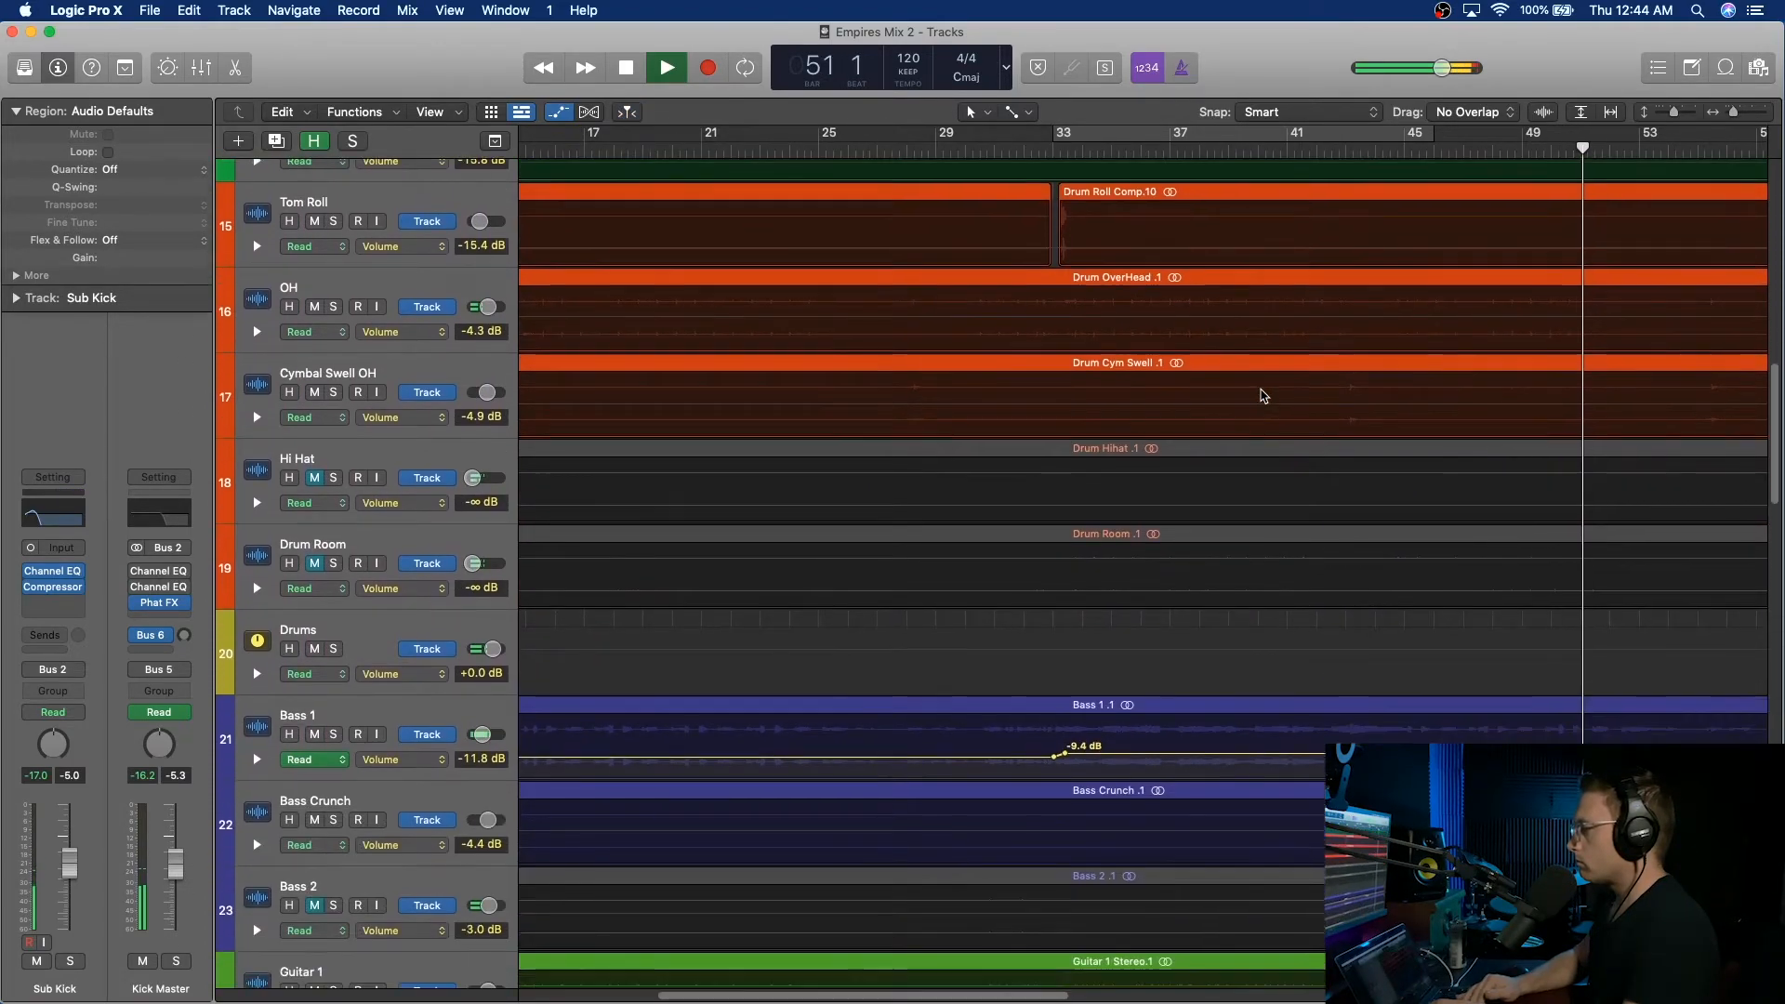
pyautogui.scroll(-5, 1263, 396)
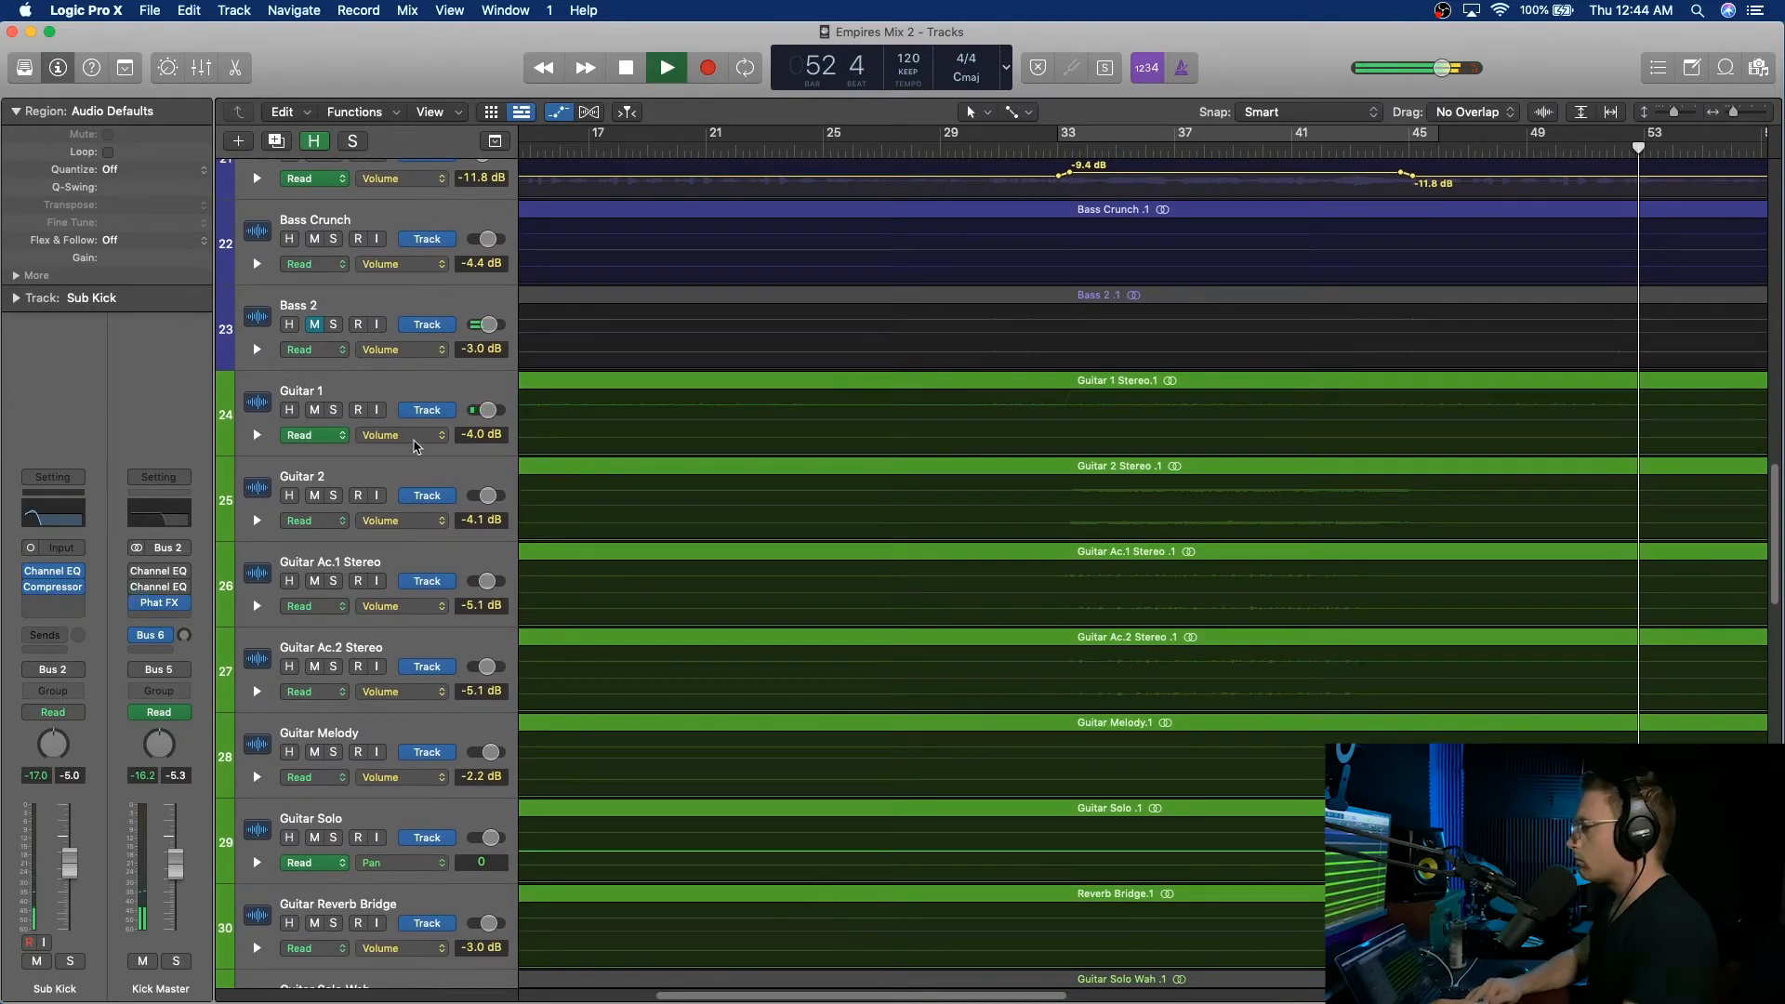
pyautogui.click(416, 446)
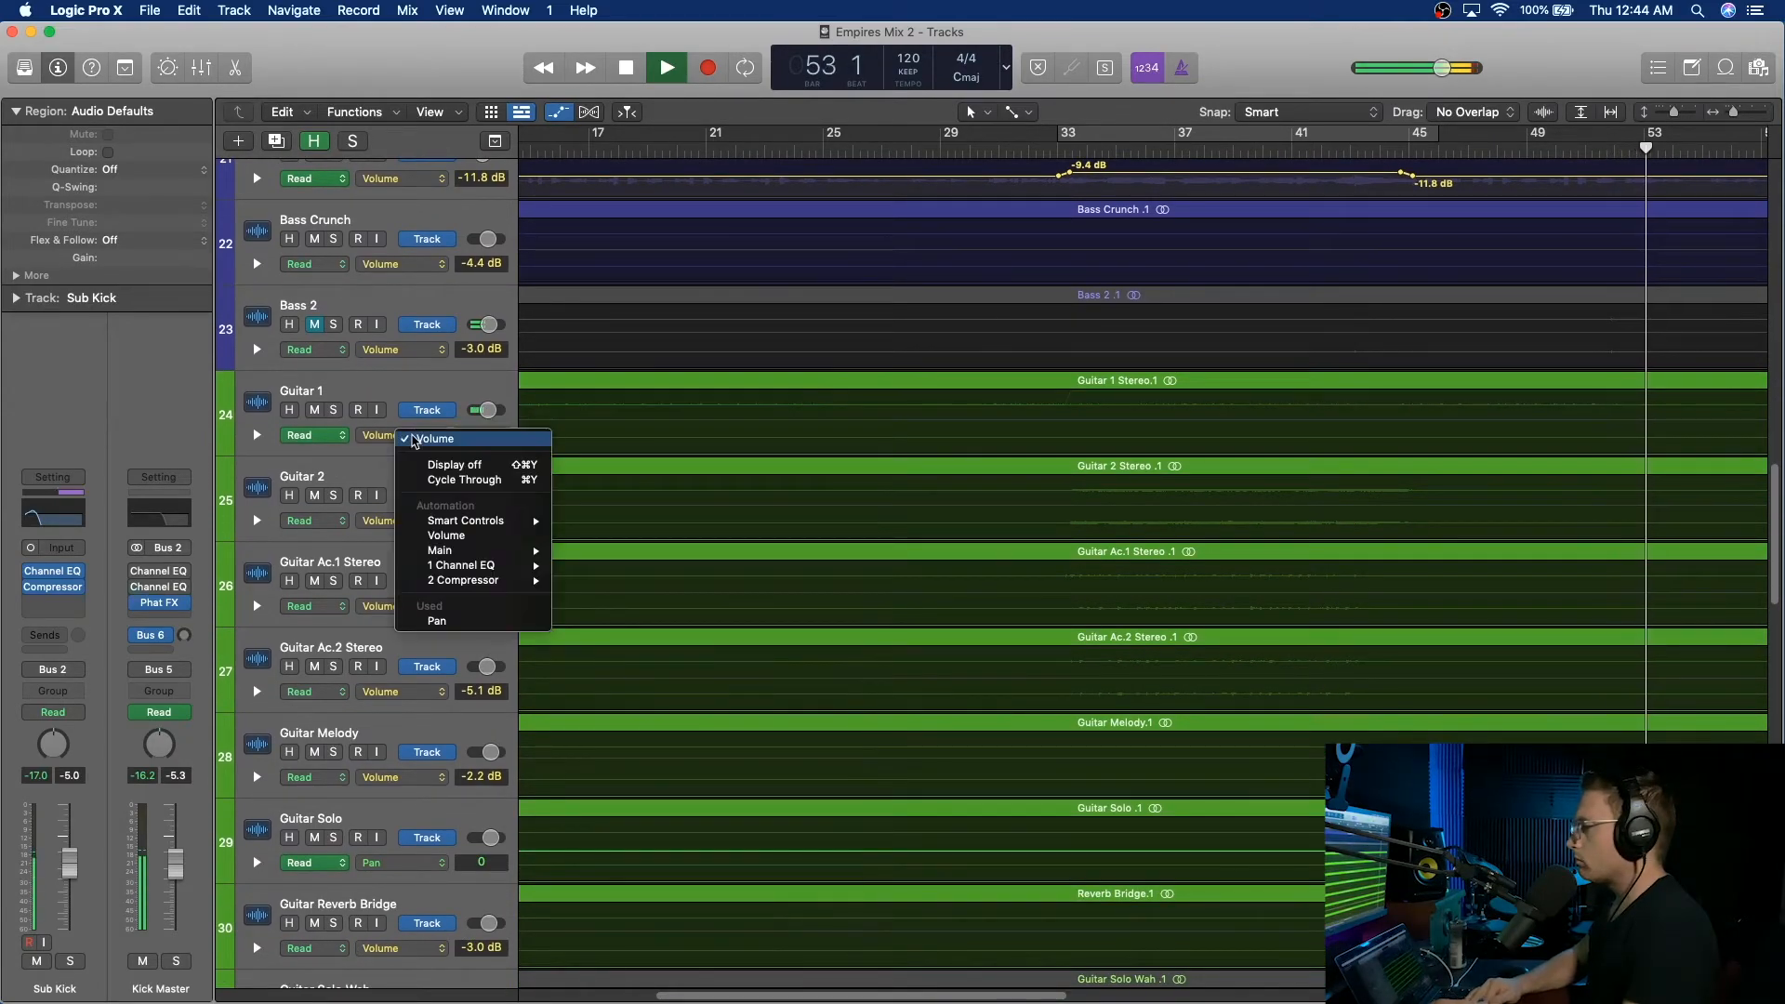
pyautogui.moveTo(502, 551)
pyautogui.moveTo(659, 572)
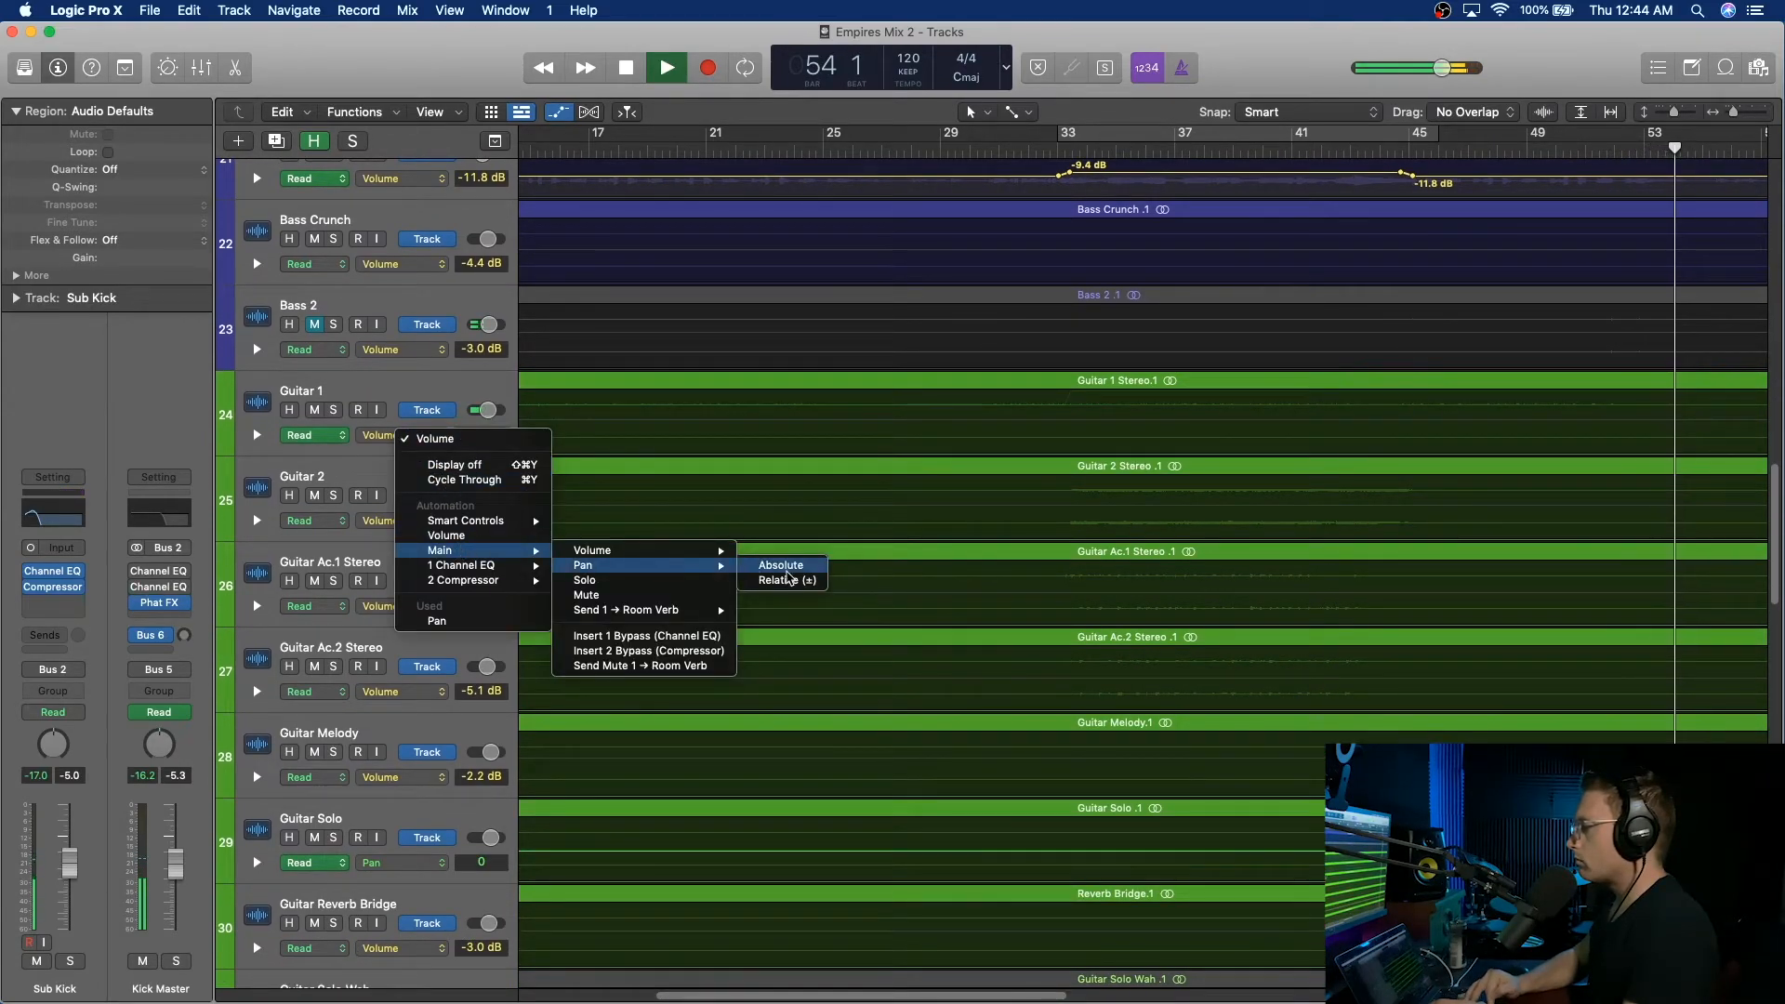
pyautogui.click(788, 571)
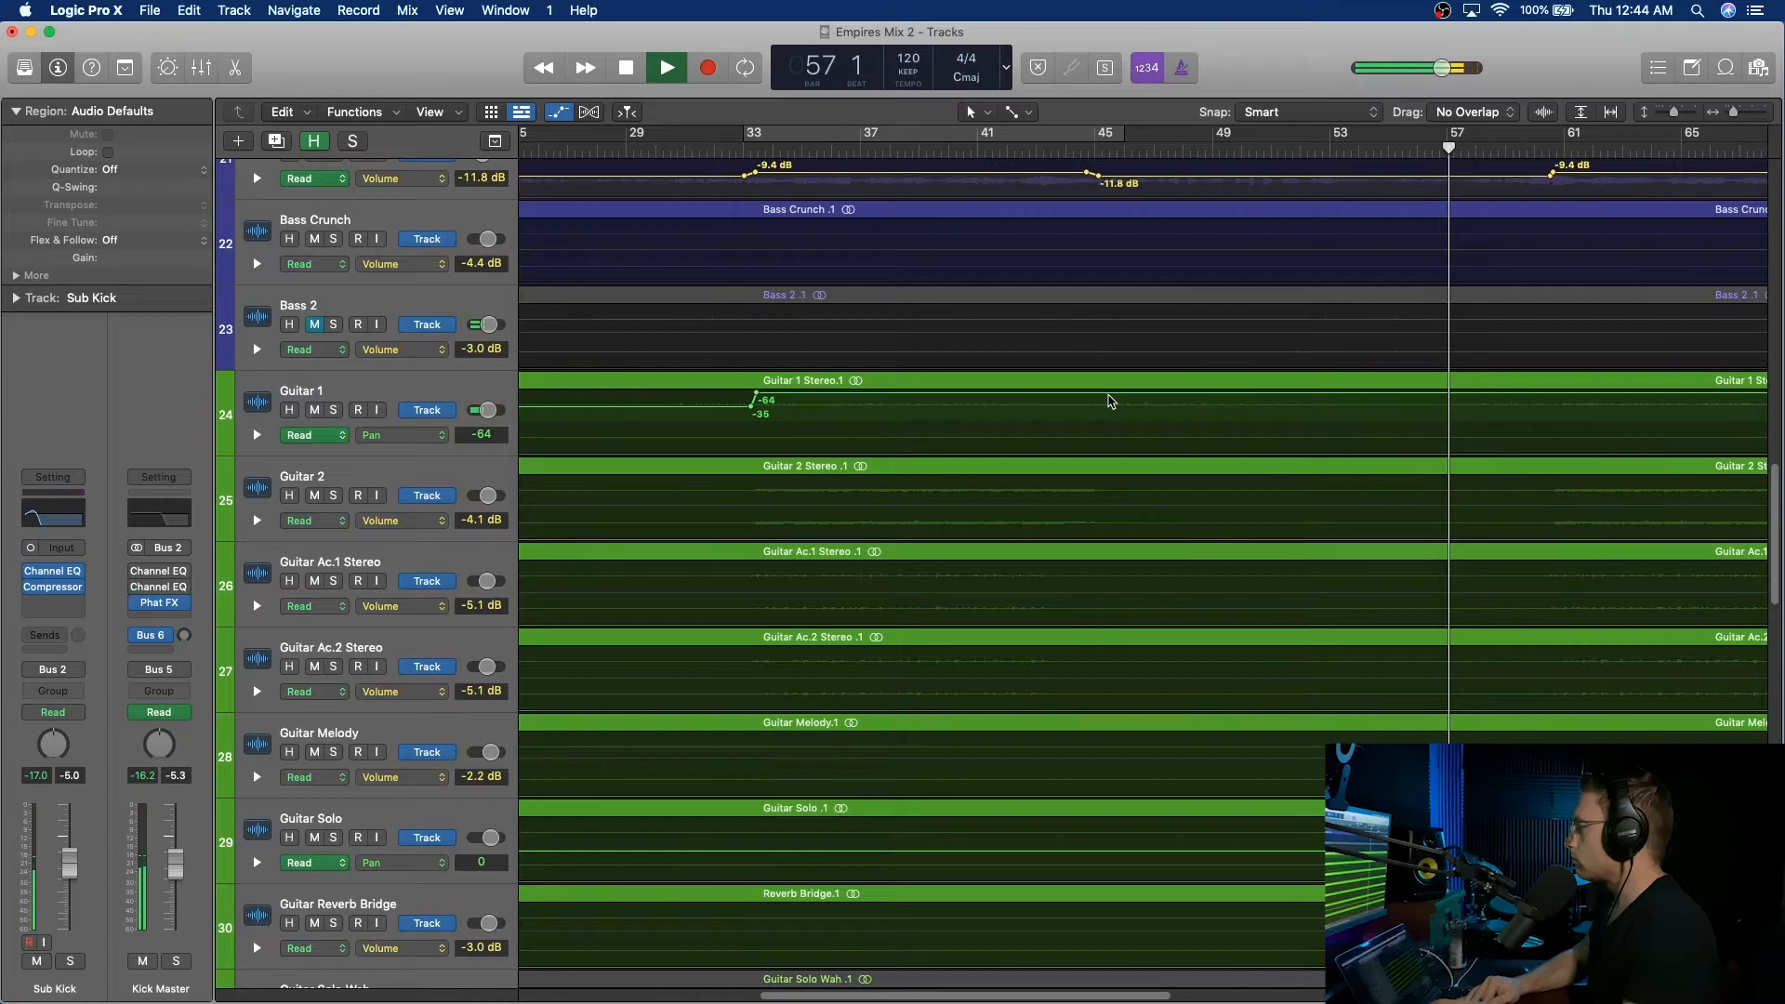
# Automate Guitar 1's pan to -38 between about bars 45 and 60, returning to -64 at bar 60.
pyautogui.click(1108, 393)
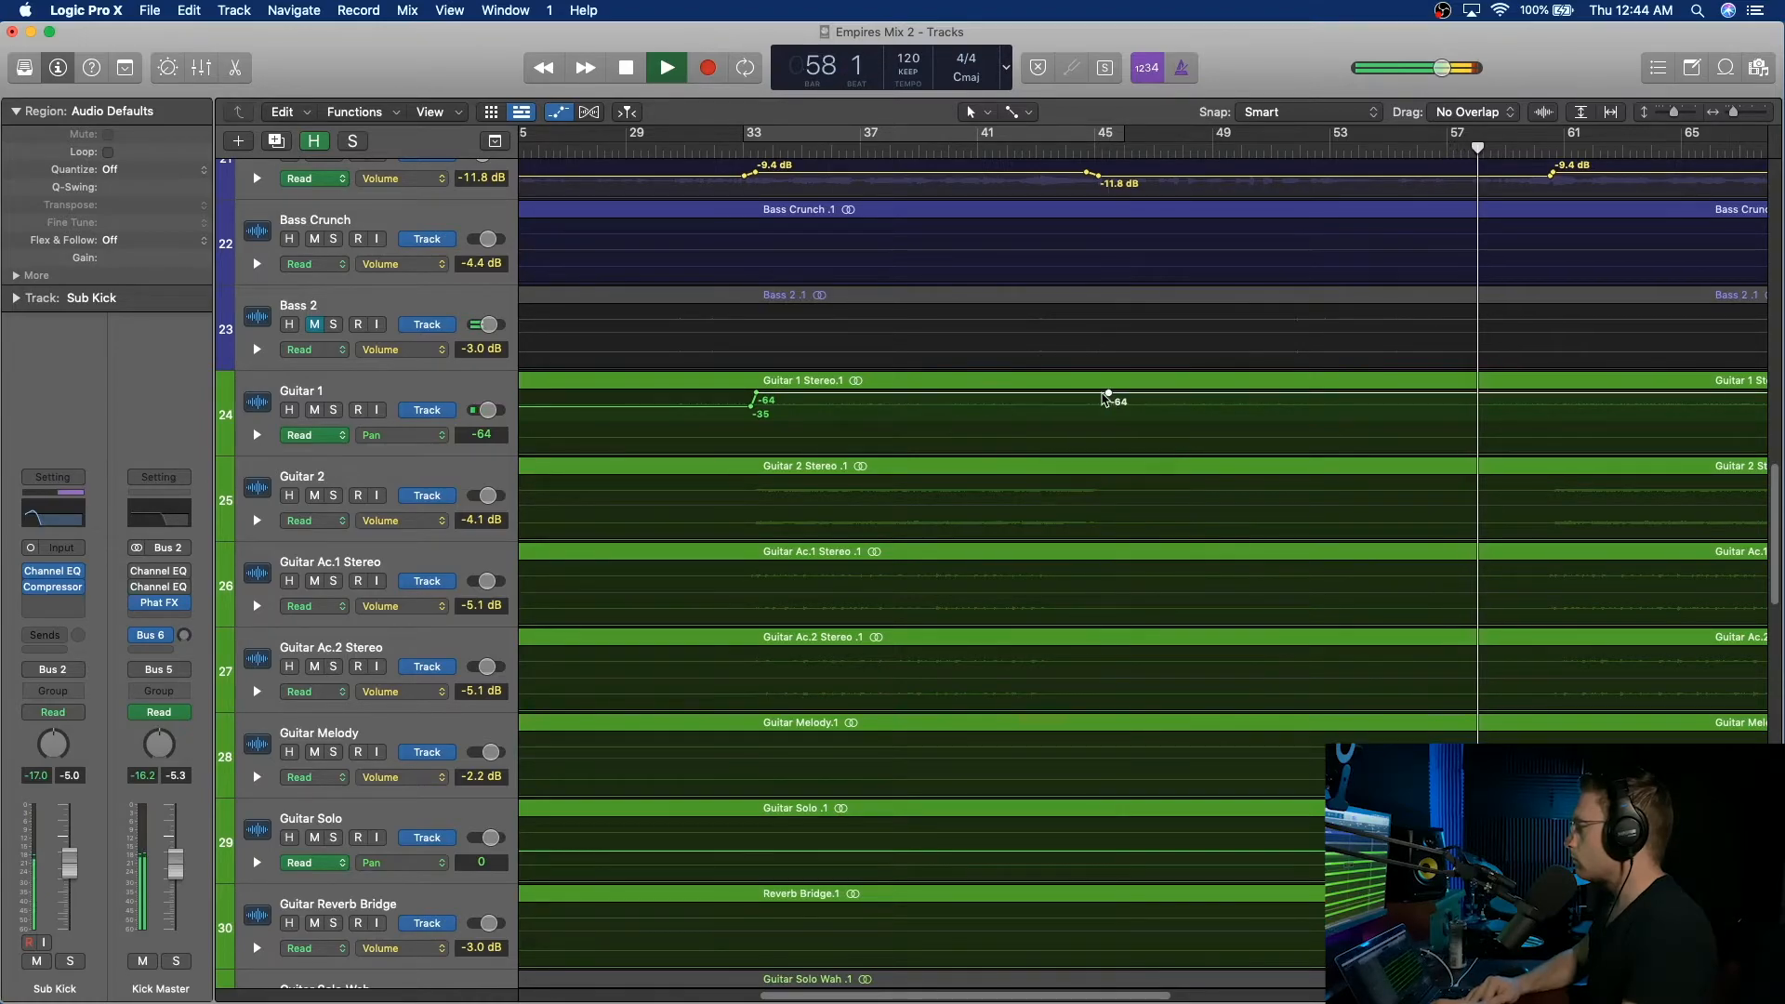
pyautogui.click(1088, 393)
pyautogui.moveTo(1110, 394); pyautogui.dragTo(1107, 394)
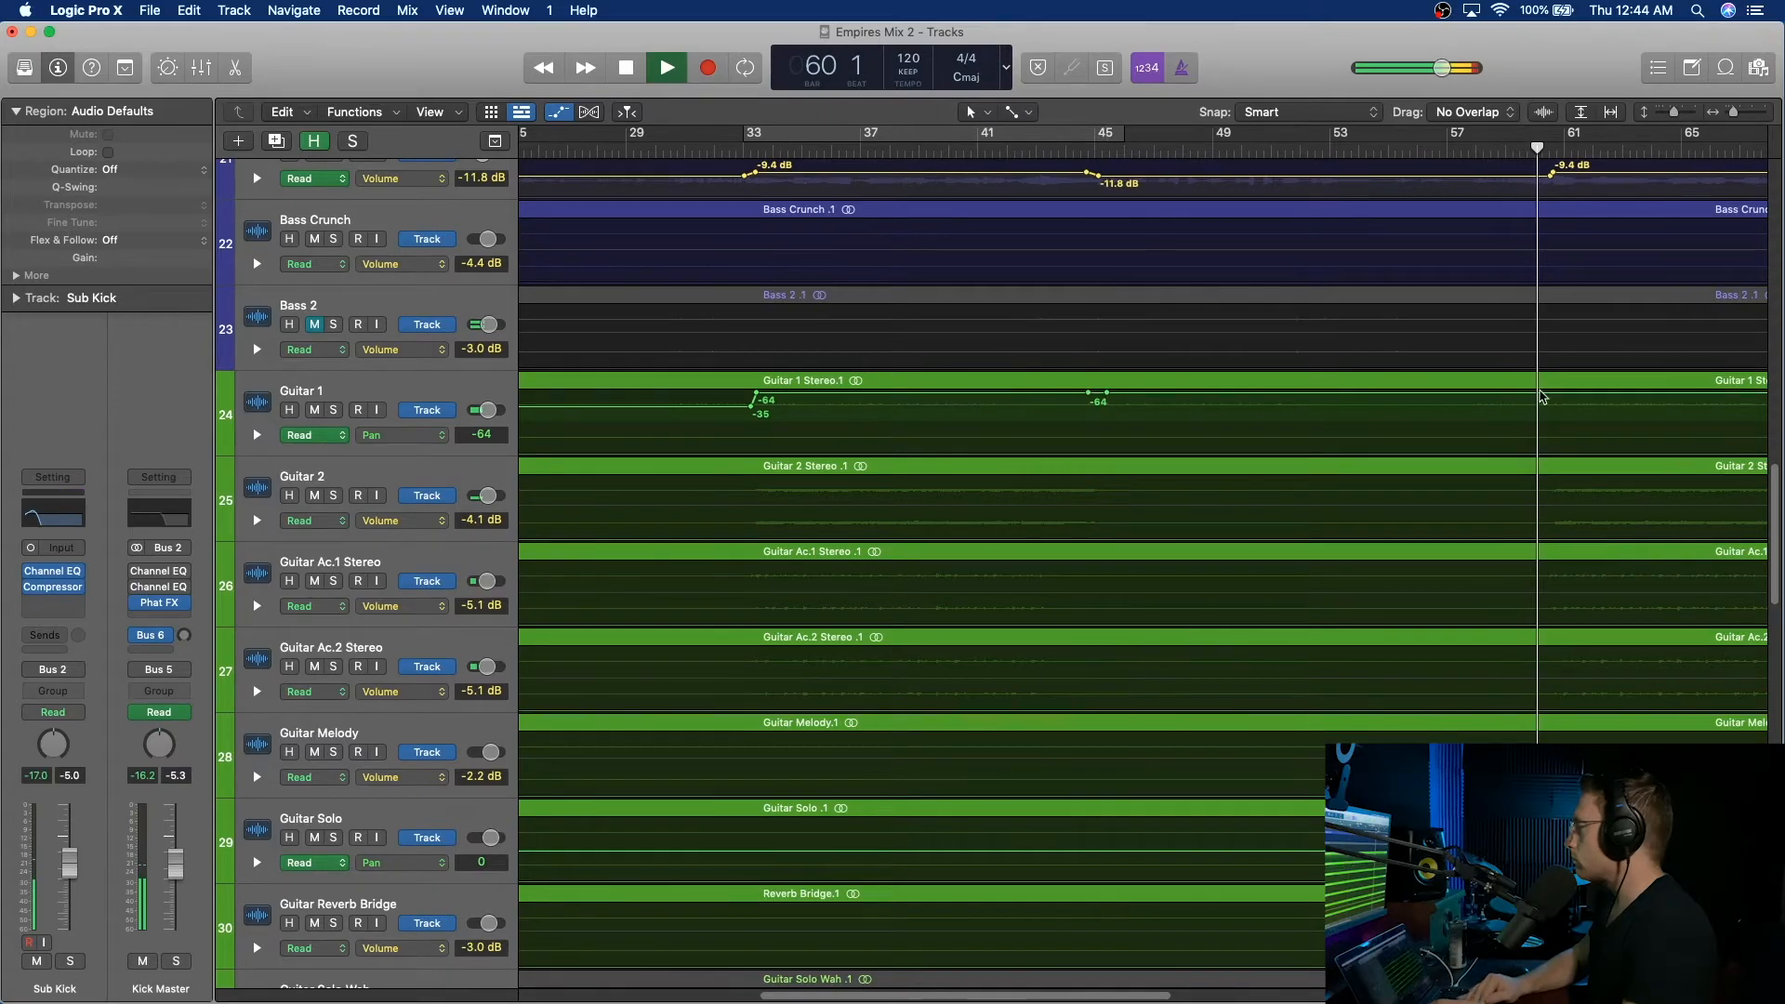
pyautogui.hscroll(5, 1488, 401)
pyautogui.click(1371, 393)
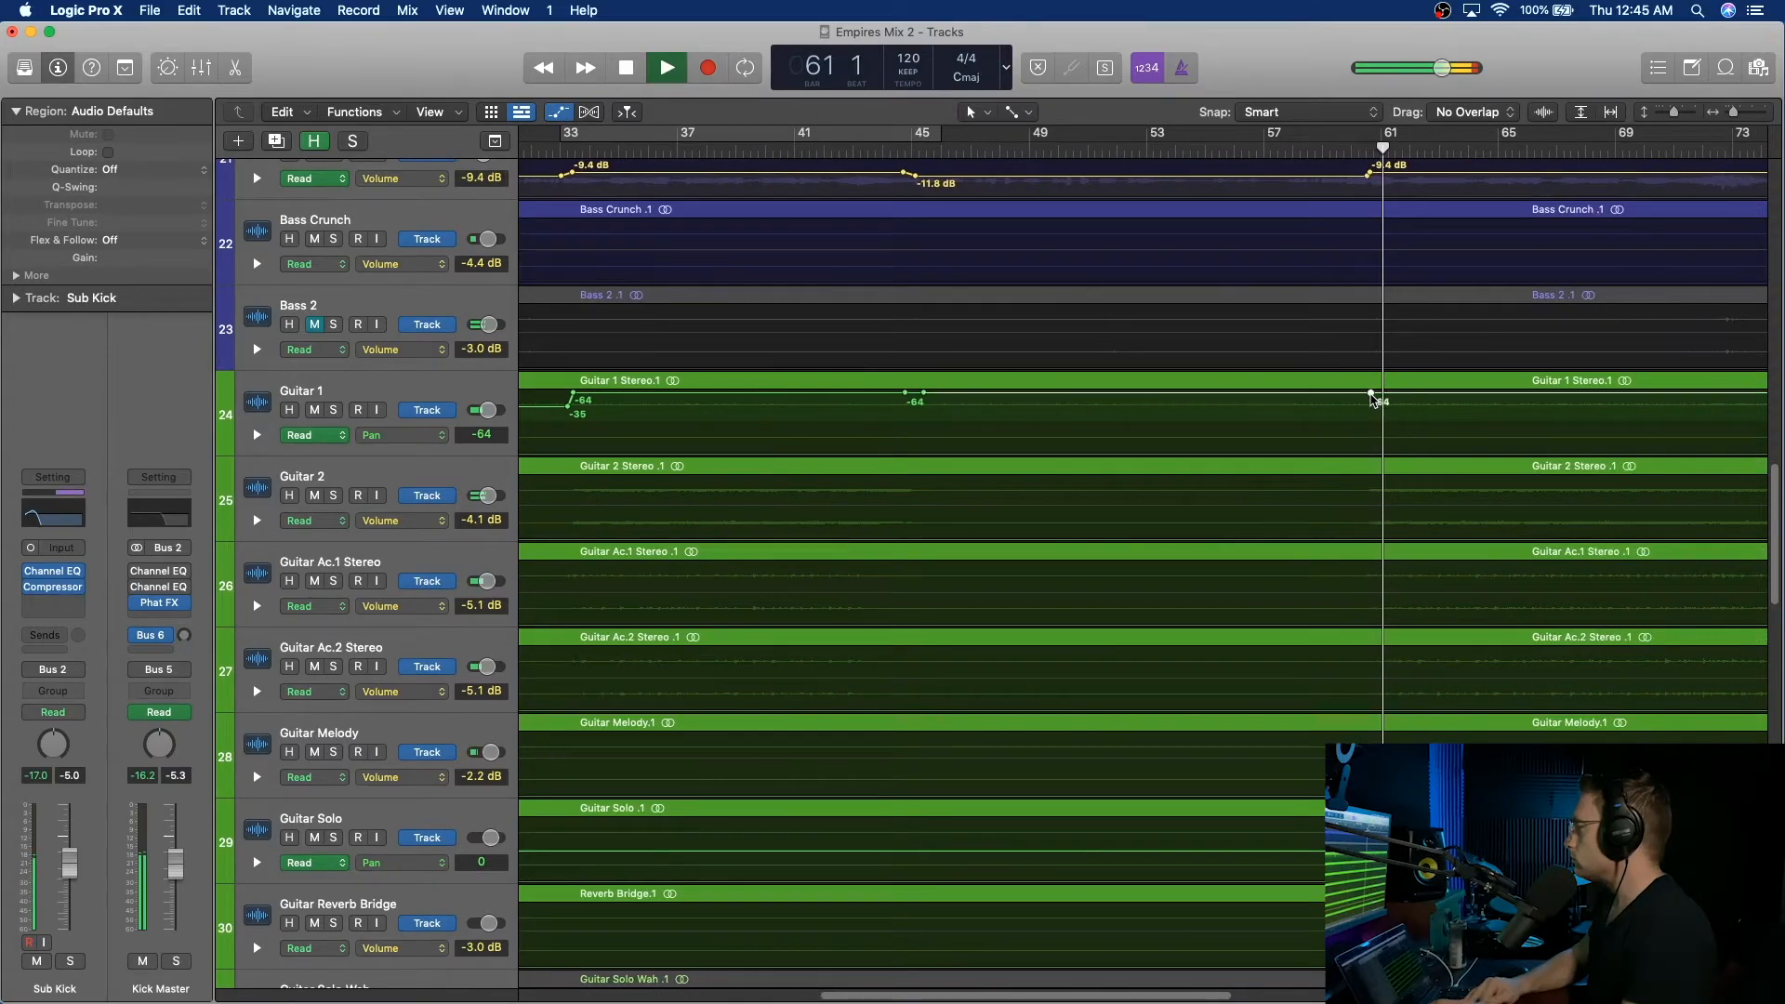
pyautogui.moveTo(1371, 393); pyautogui.dragTo(1335, 413)
# Play from about bars 44 and 59, checking Guitar 1's panning and the automation on the guitar, synth, vocal and bass tracks.
pyautogui.click(880, 148)
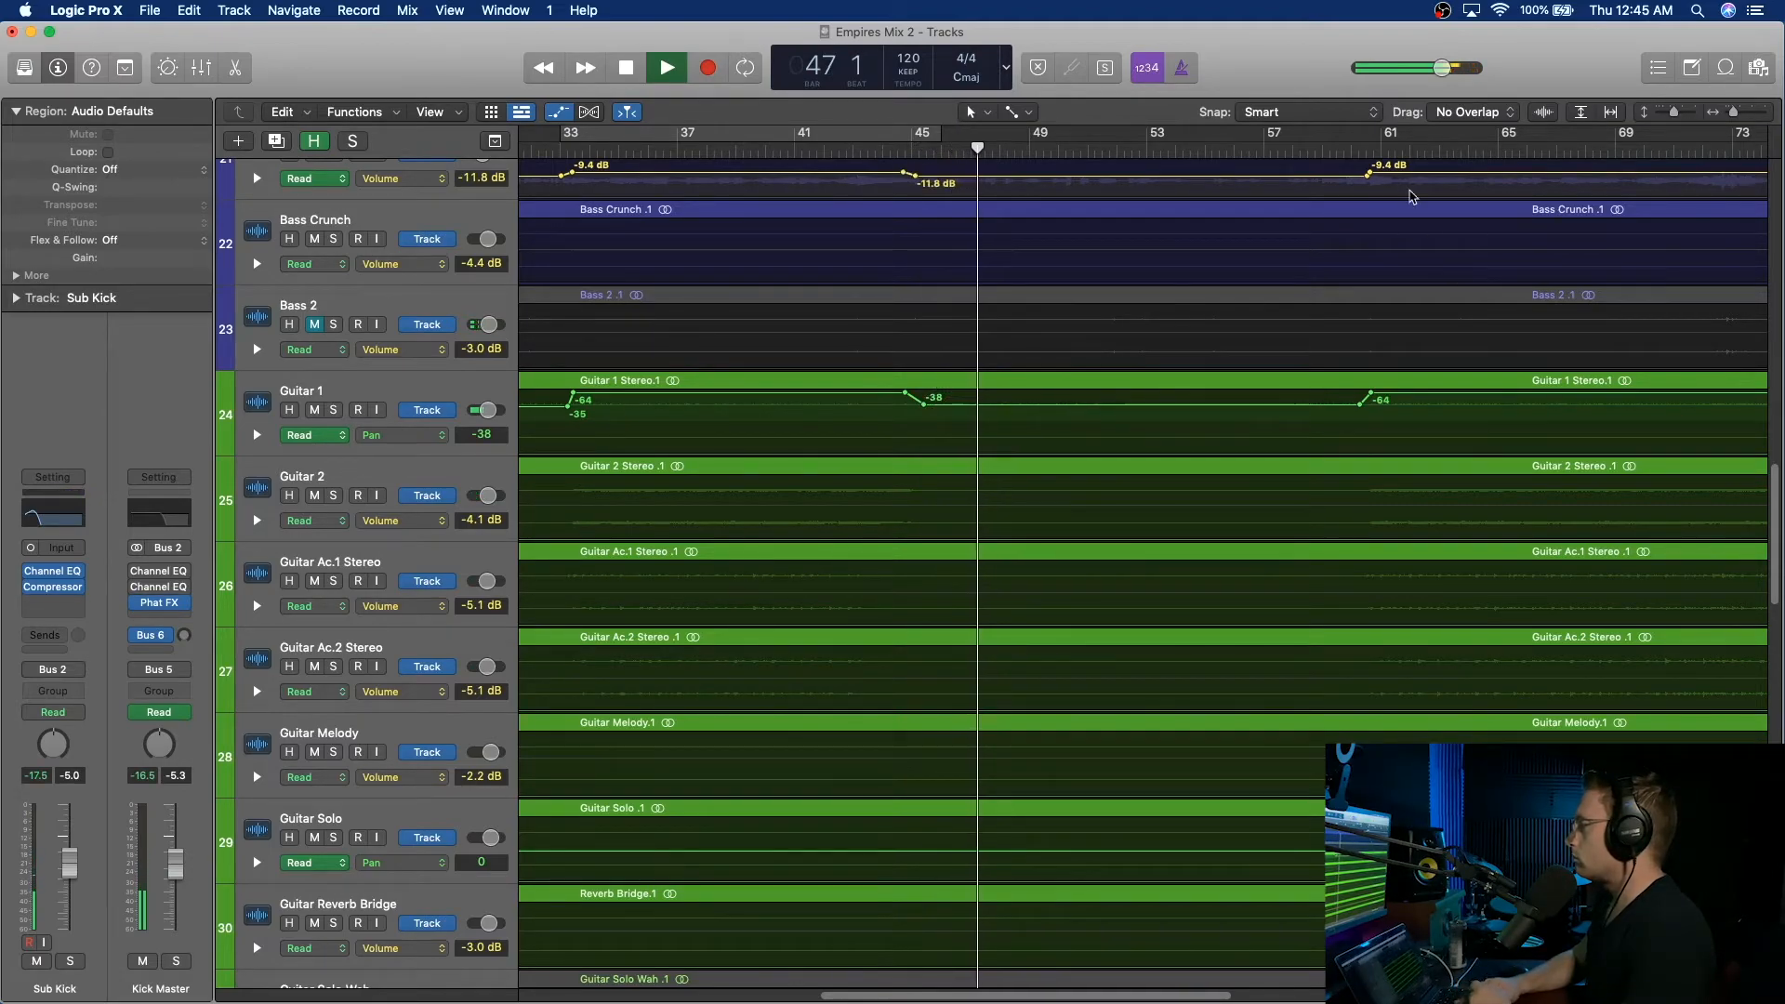
pyautogui.click(1323, 148)
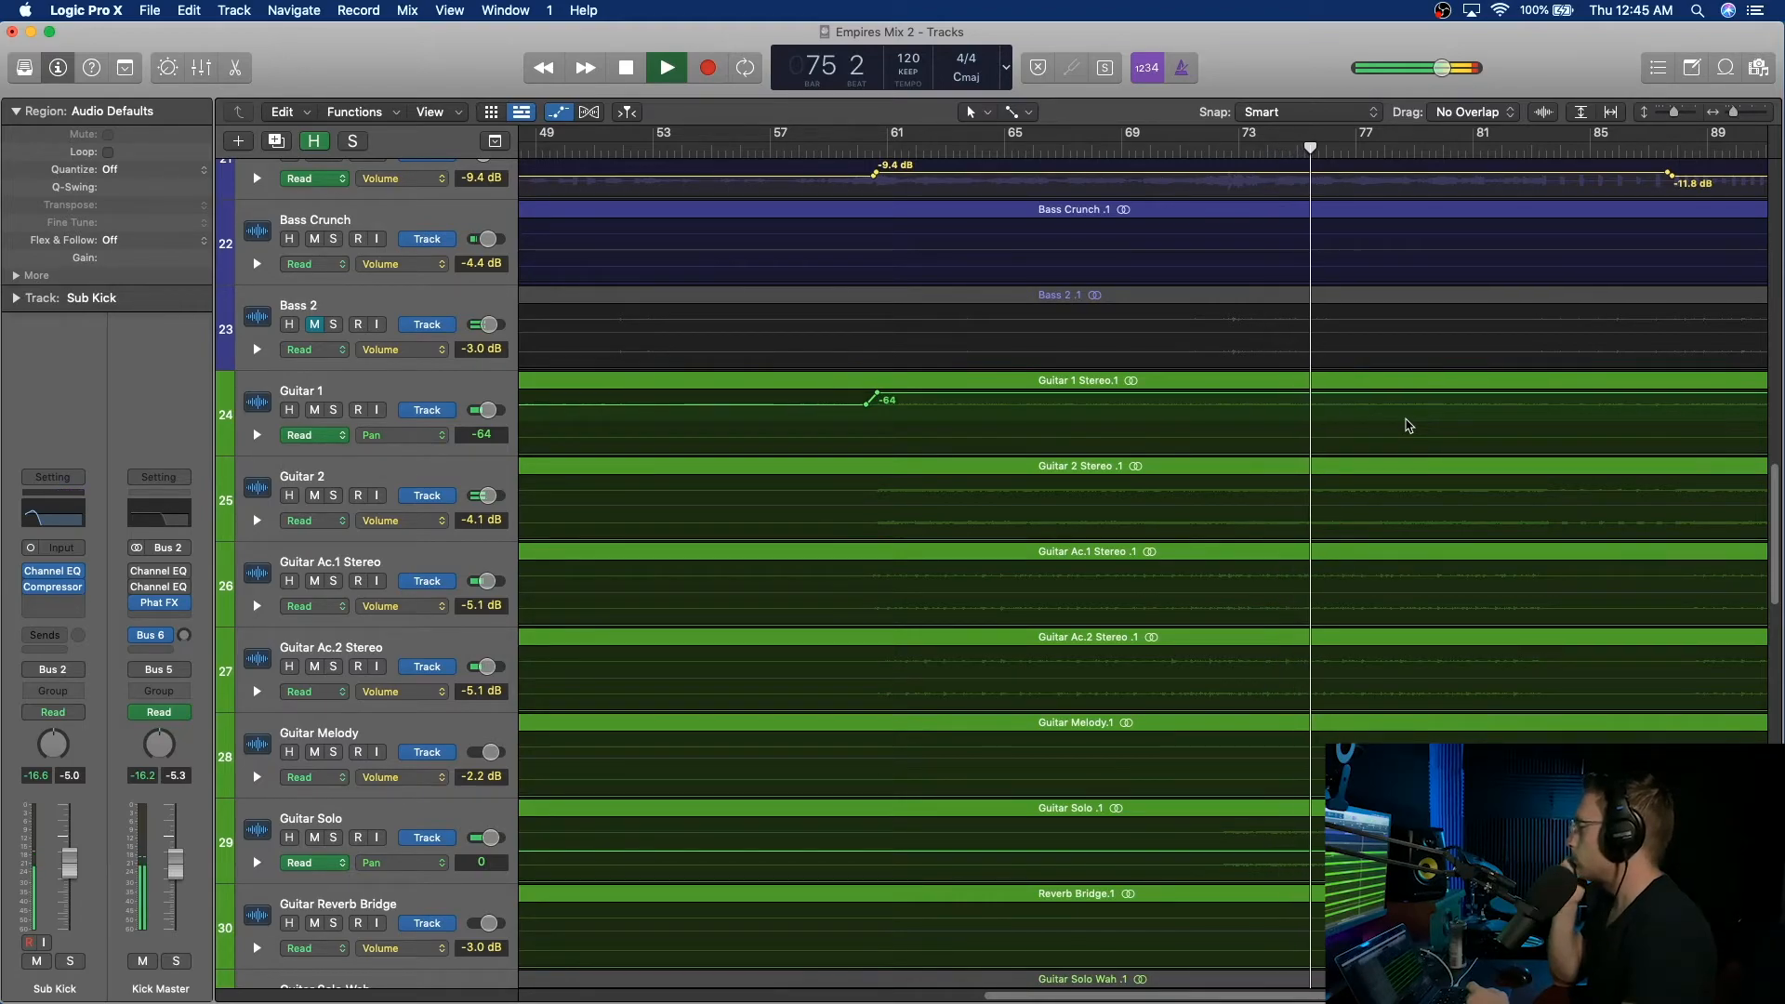
pyautogui.scroll(-15, 1385, 588)
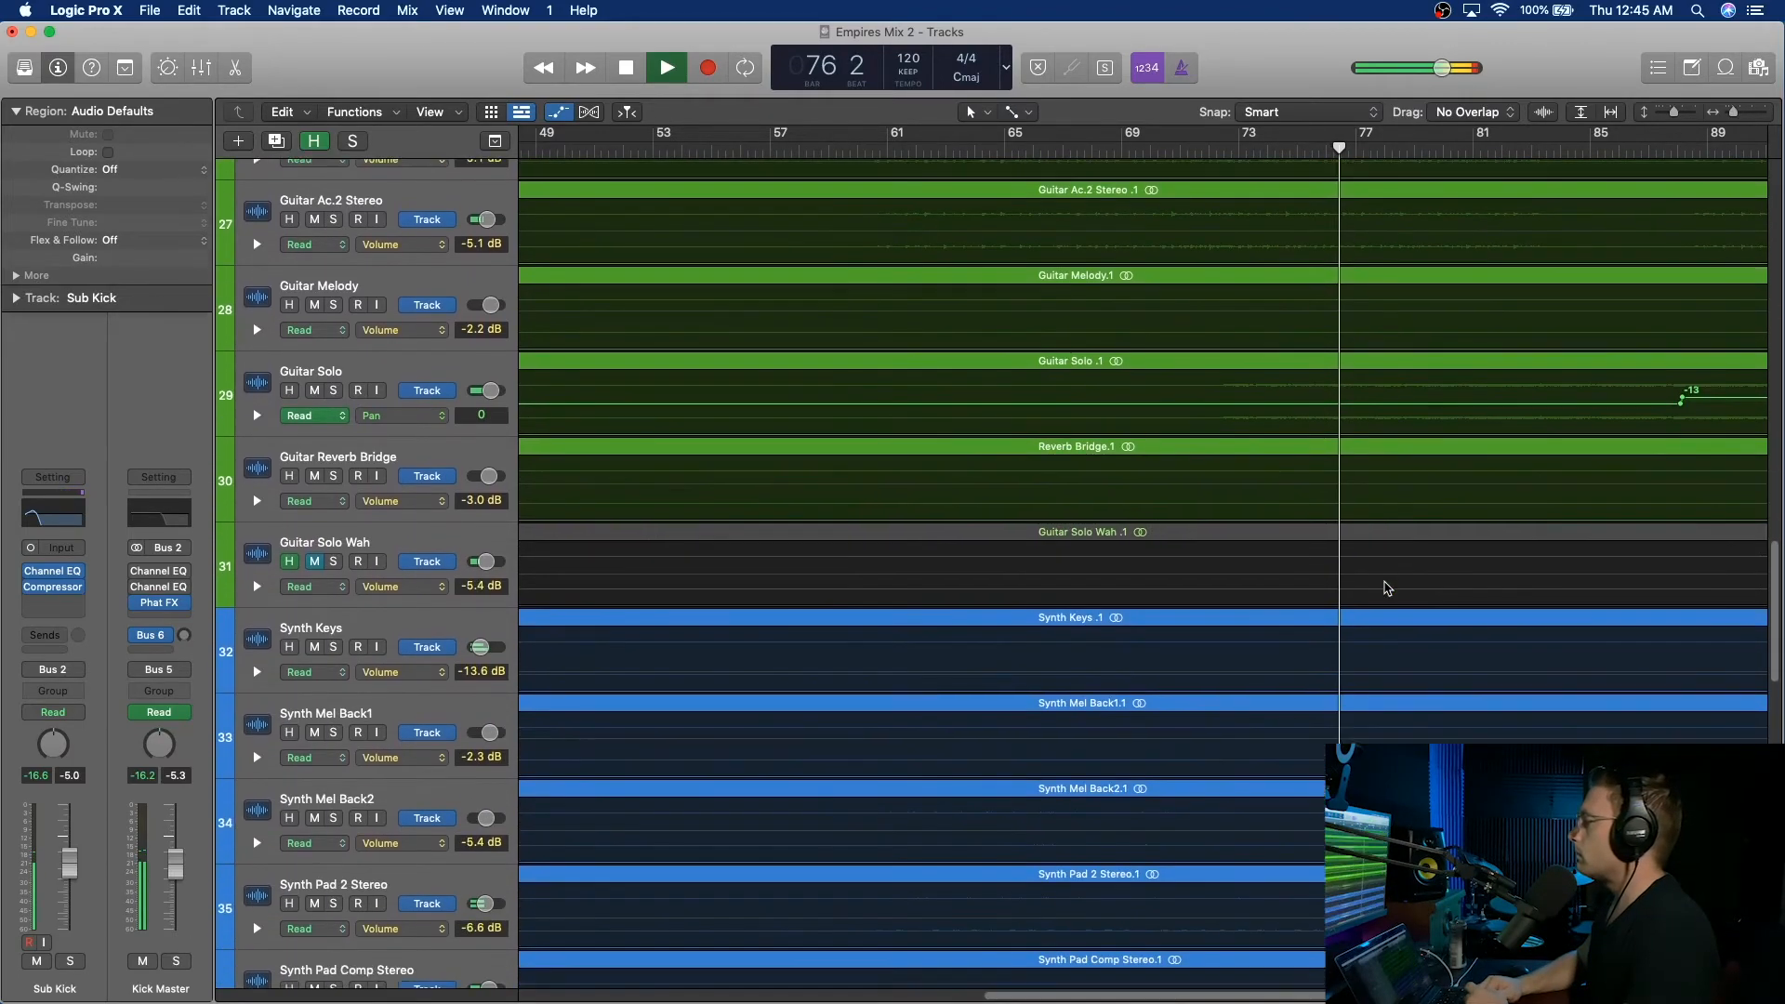
pyautogui.scroll(15, 1385, 588)
pyautogui.scroll(3, 1385, 587)
pyautogui.scroll(-10, 1385, 587)
pyautogui.scroll(-8, 1388, 588)
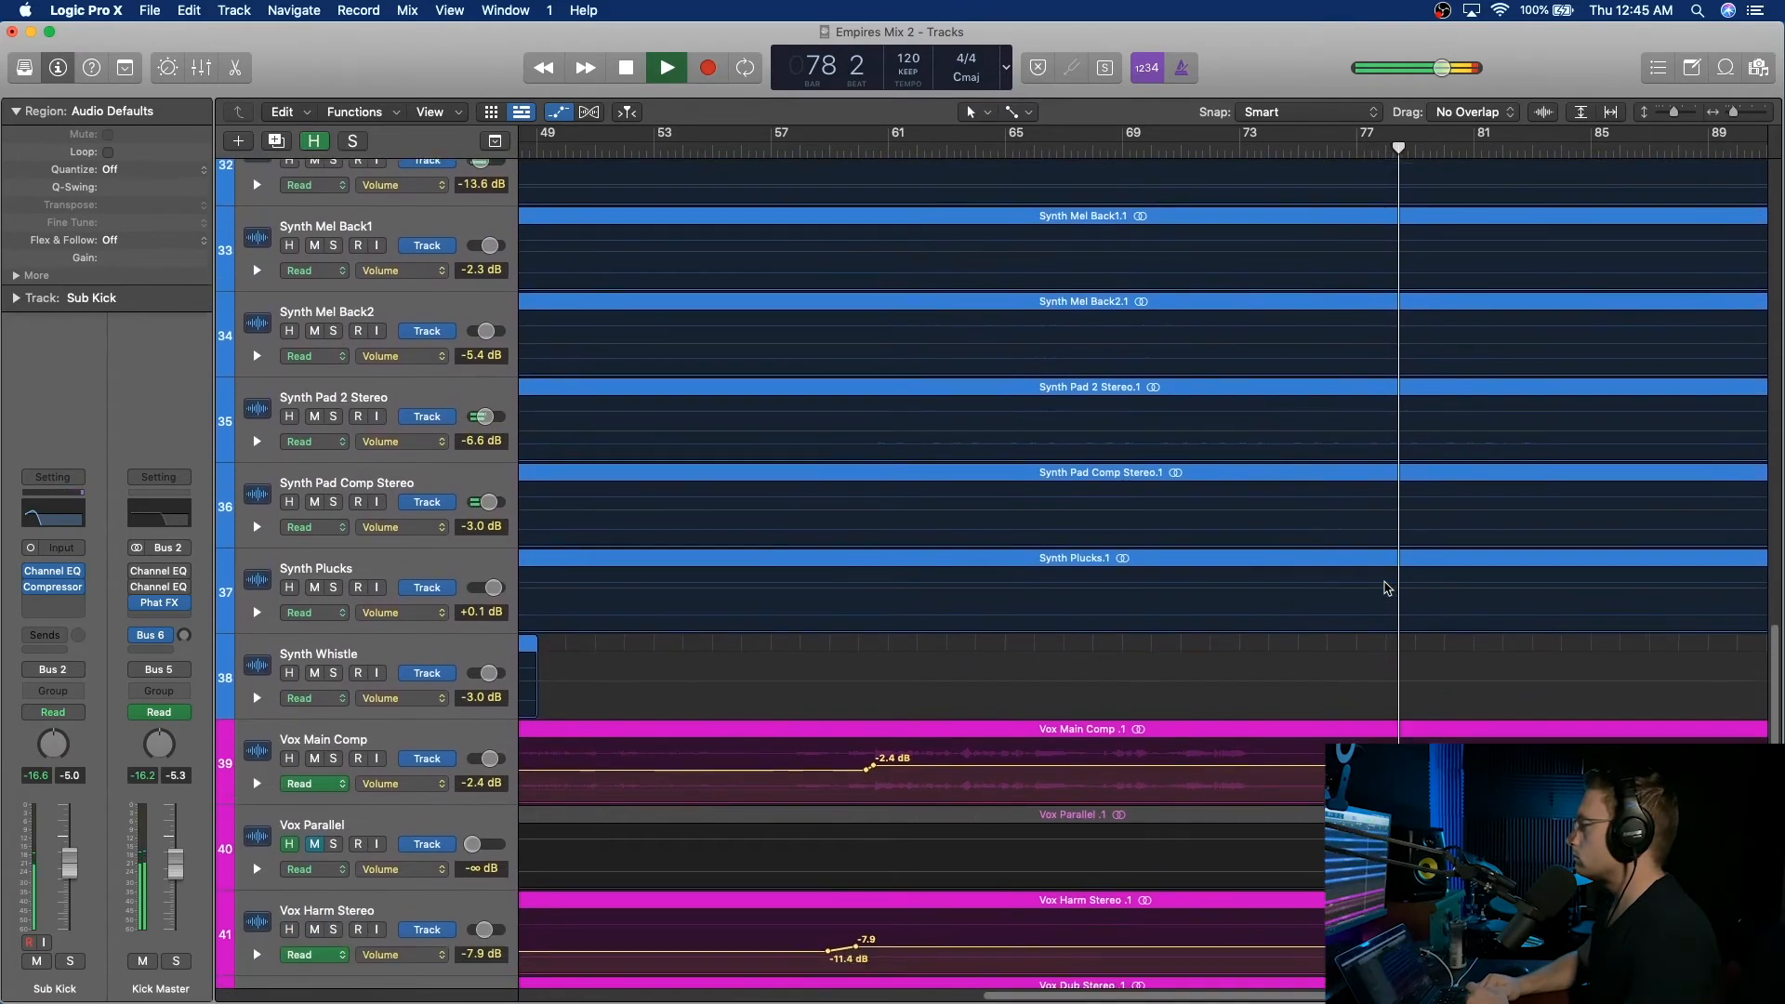
pyautogui.scroll(-5, 1385, 588)
pyautogui.scroll(7, 1385, 588)
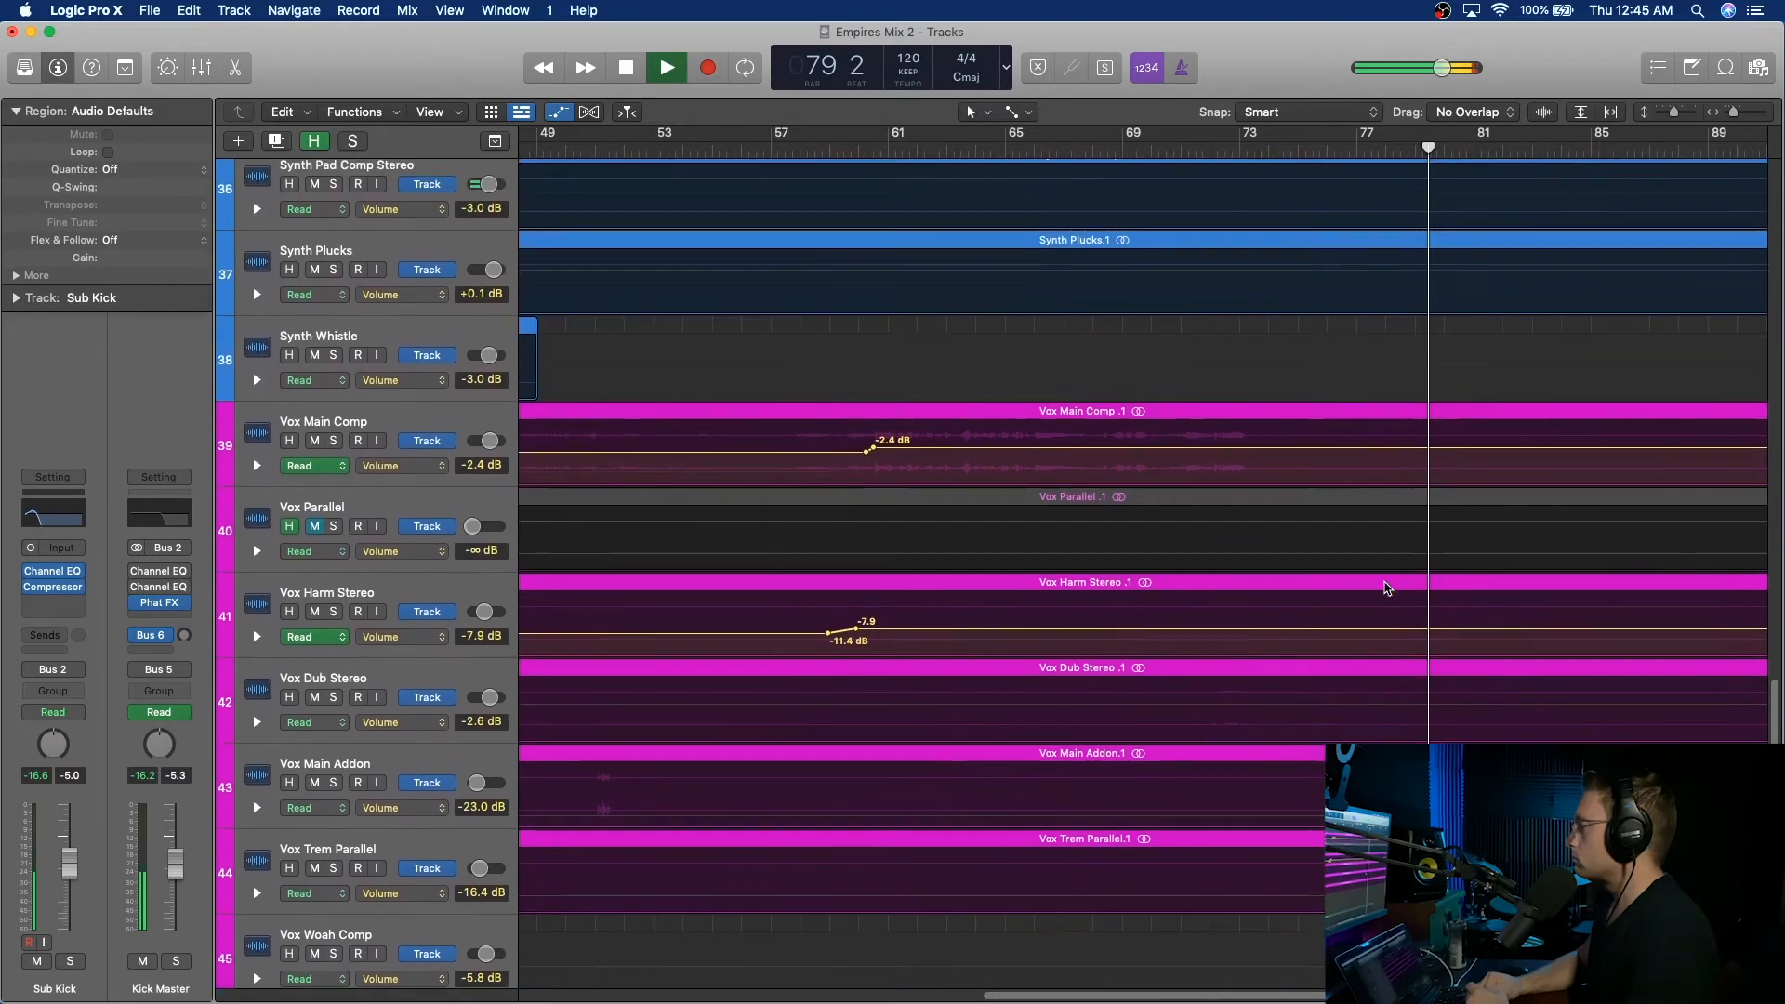
pyautogui.scroll(10, 1387, 588)
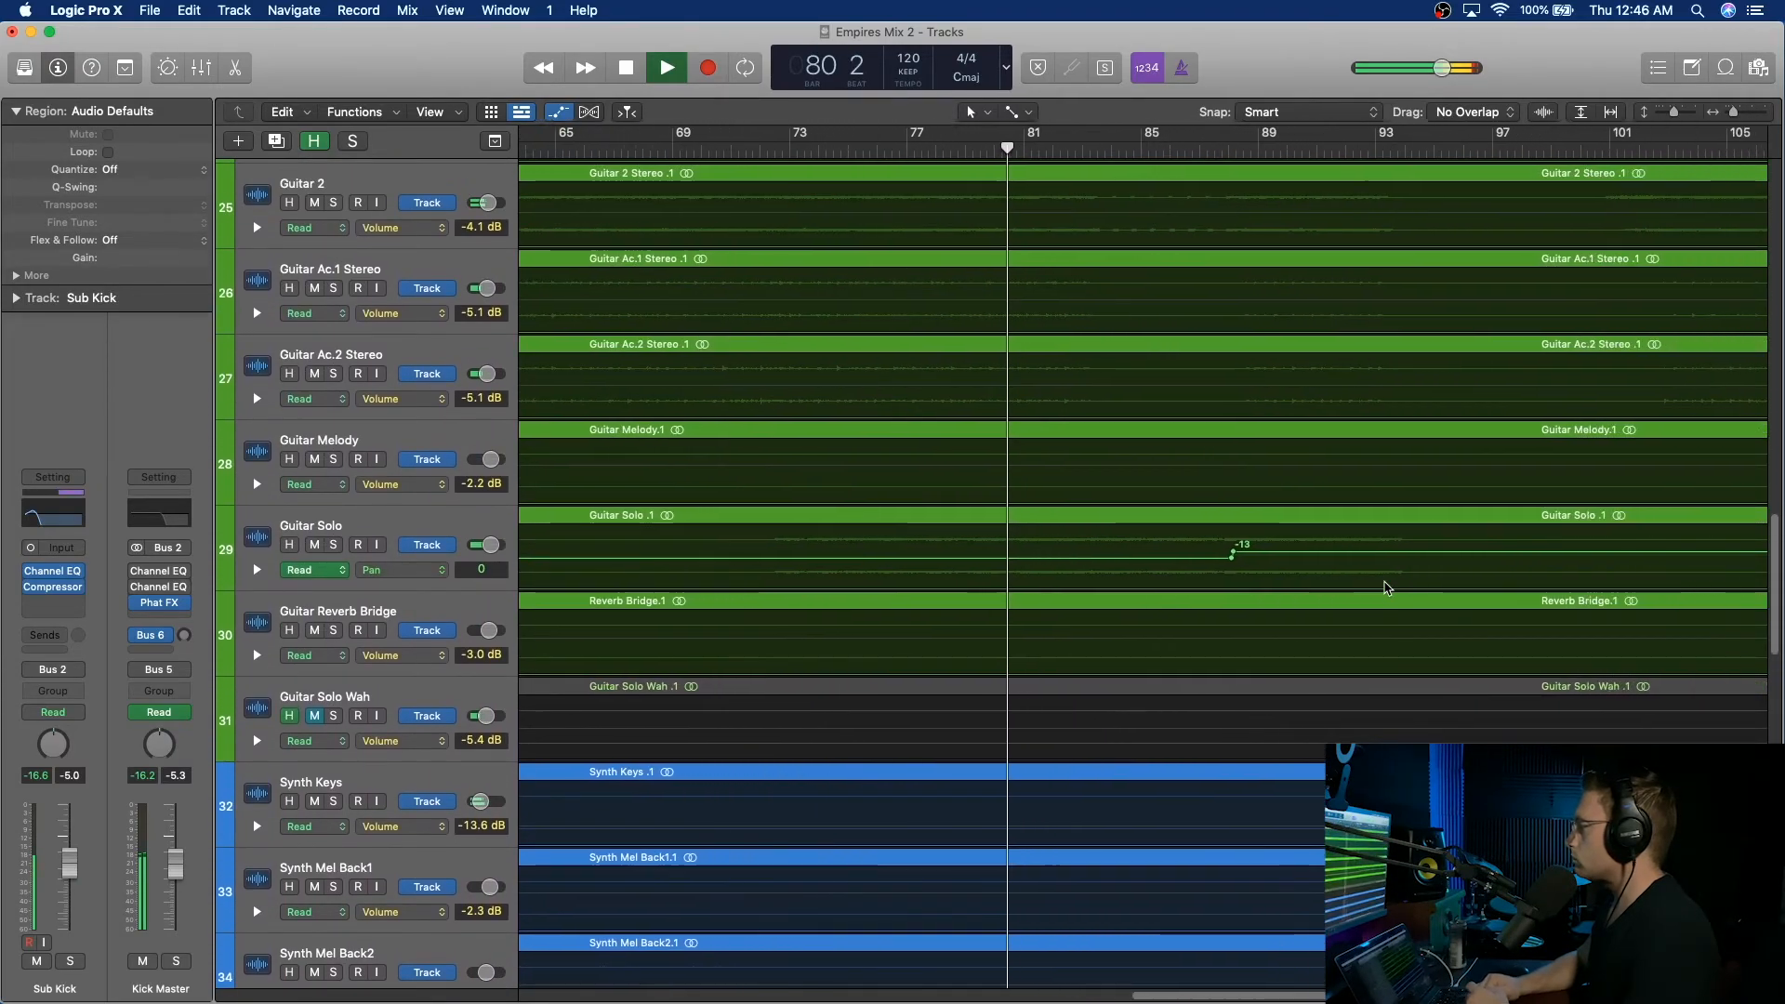
pyautogui.scroll(3, 1387, 587)
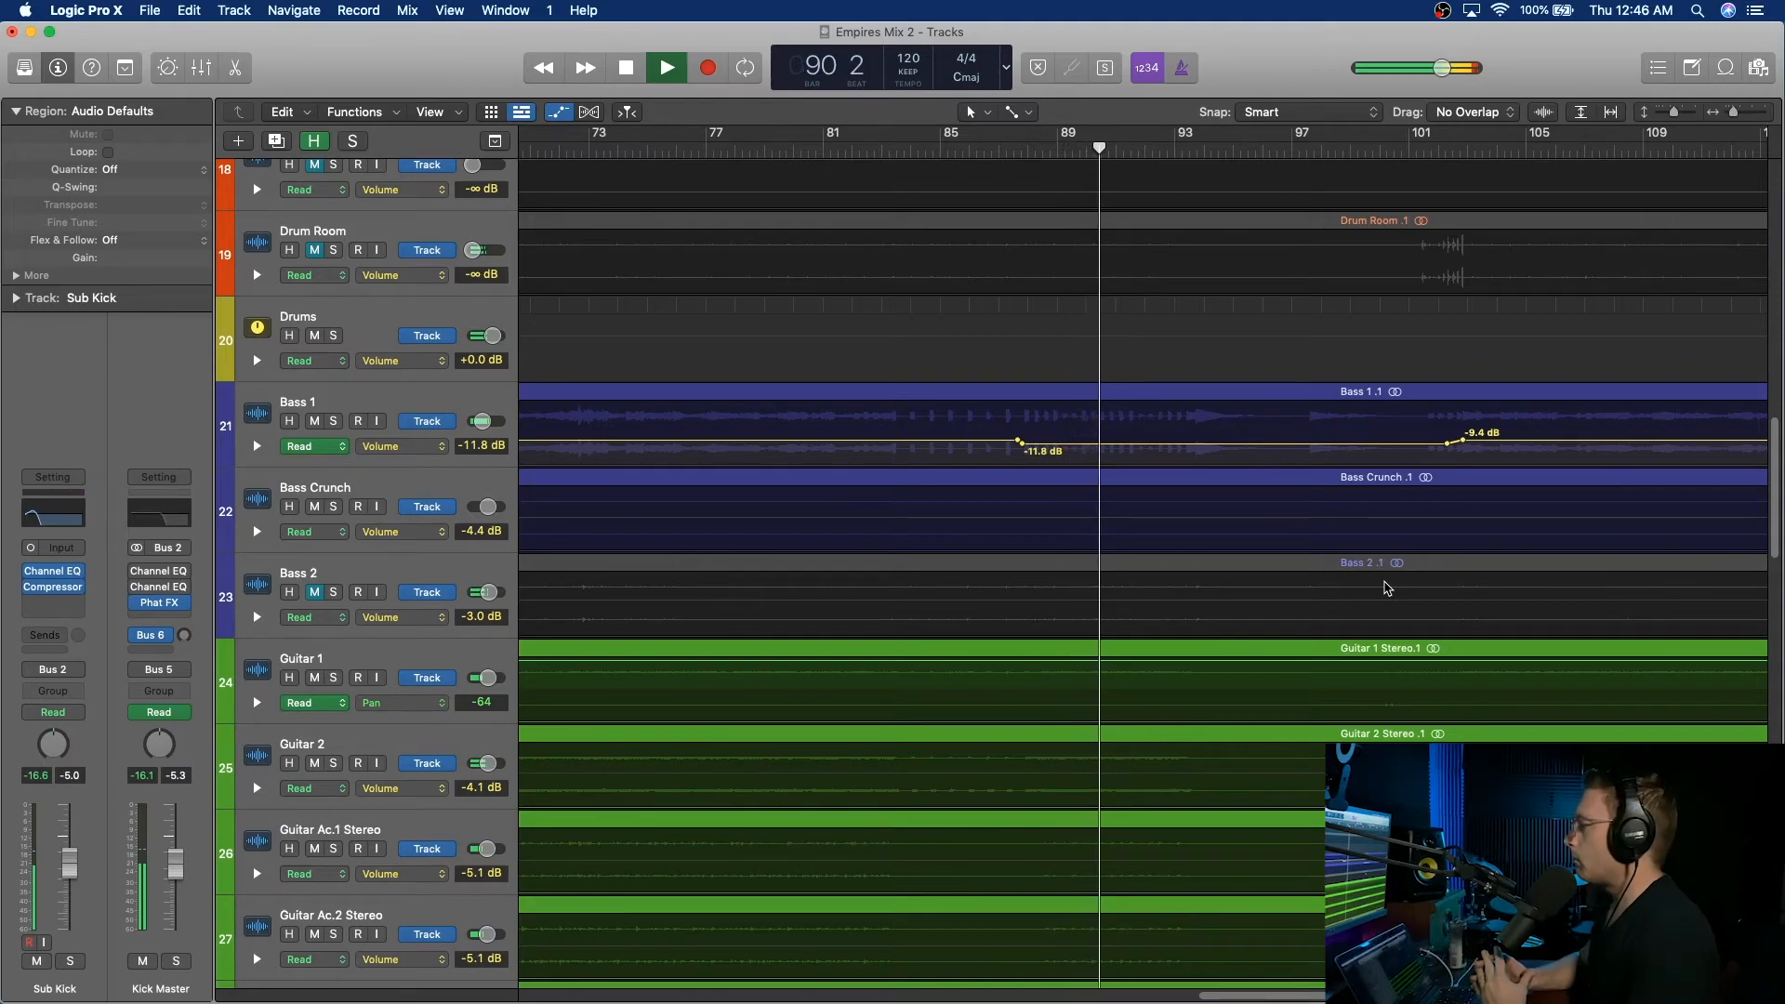
# Play to about bar 95 and examine the automation around it, from Bass 1 down to the Dynamic Adder.
pyautogui.scroll(-10, 1323, 567)
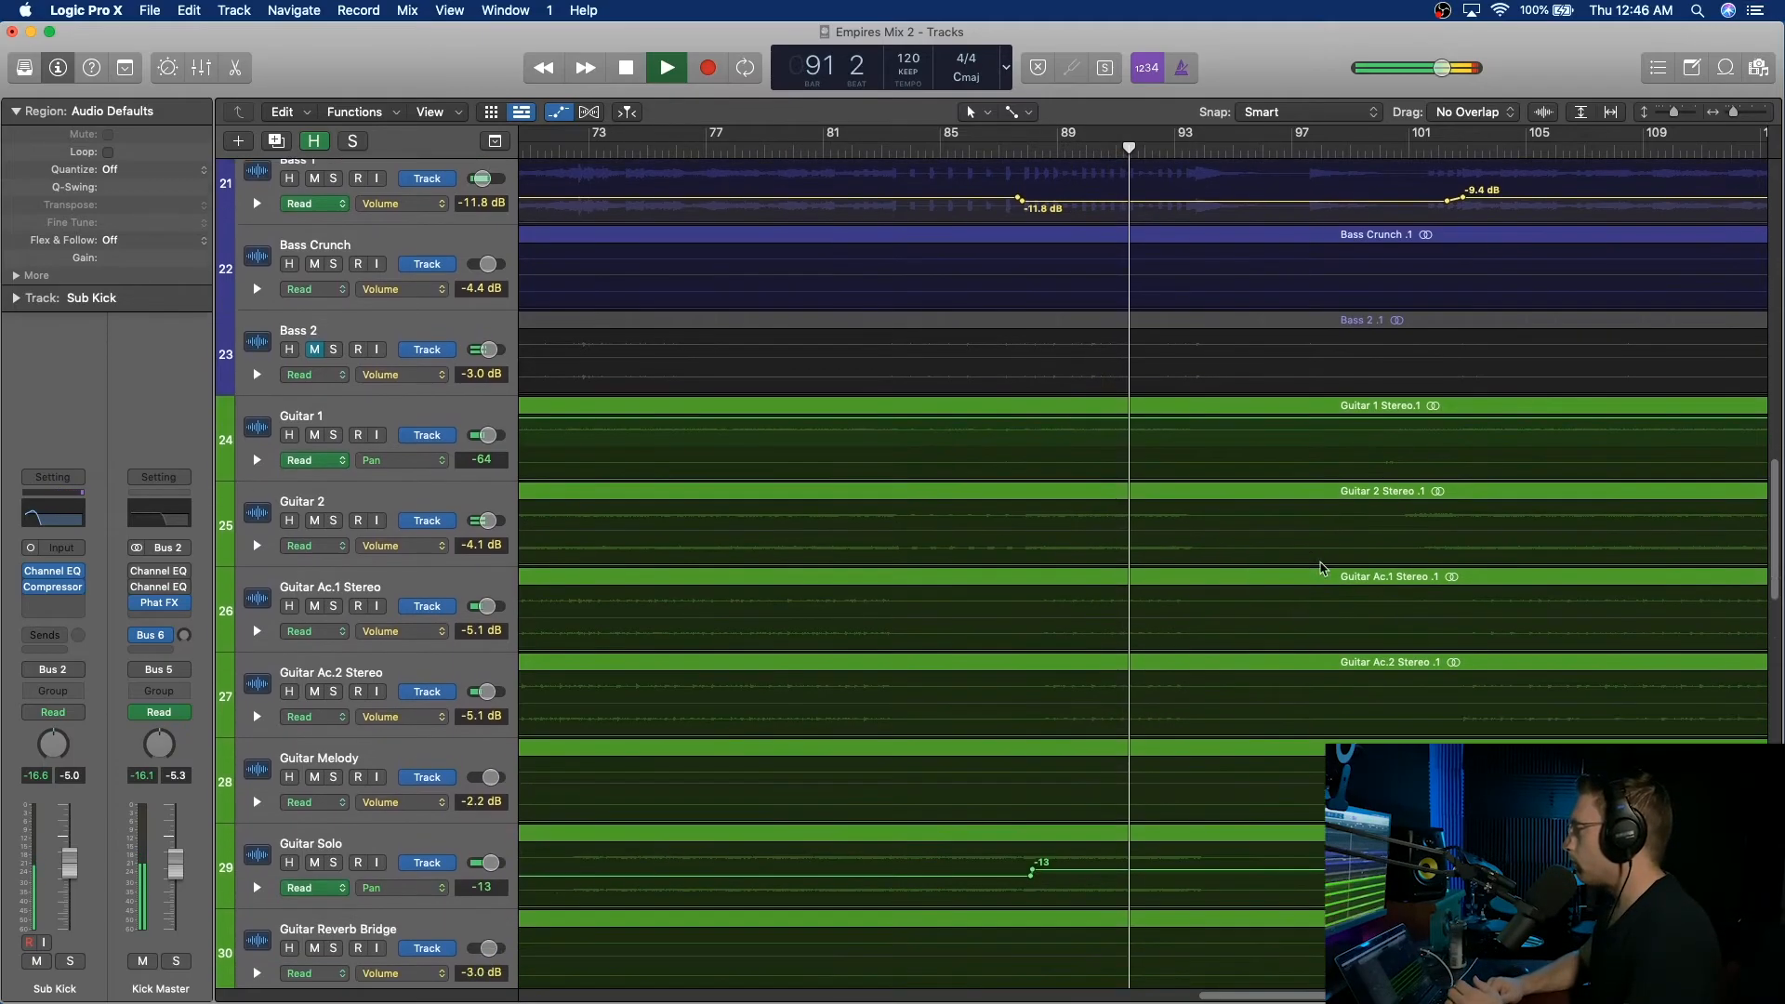
pyautogui.scroll(3, 1324, 569)
pyautogui.scroll(-6, 1324, 569)
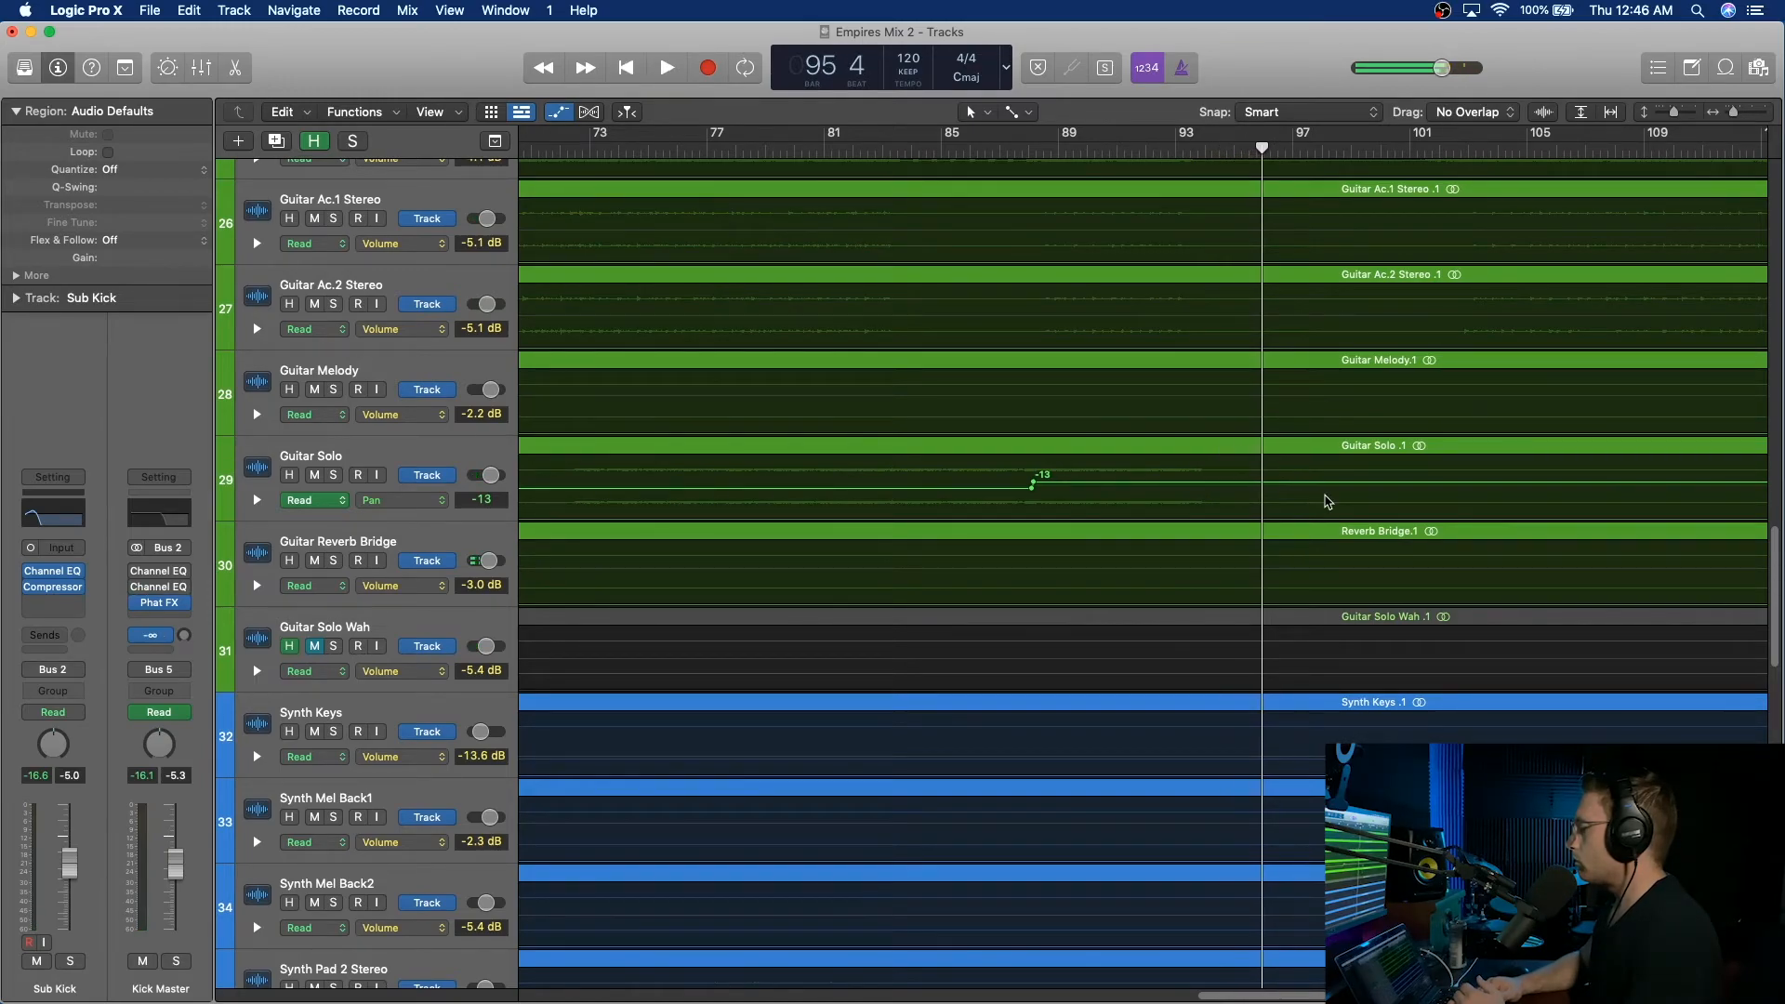
pyautogui.scroll(20, 1327, 502)
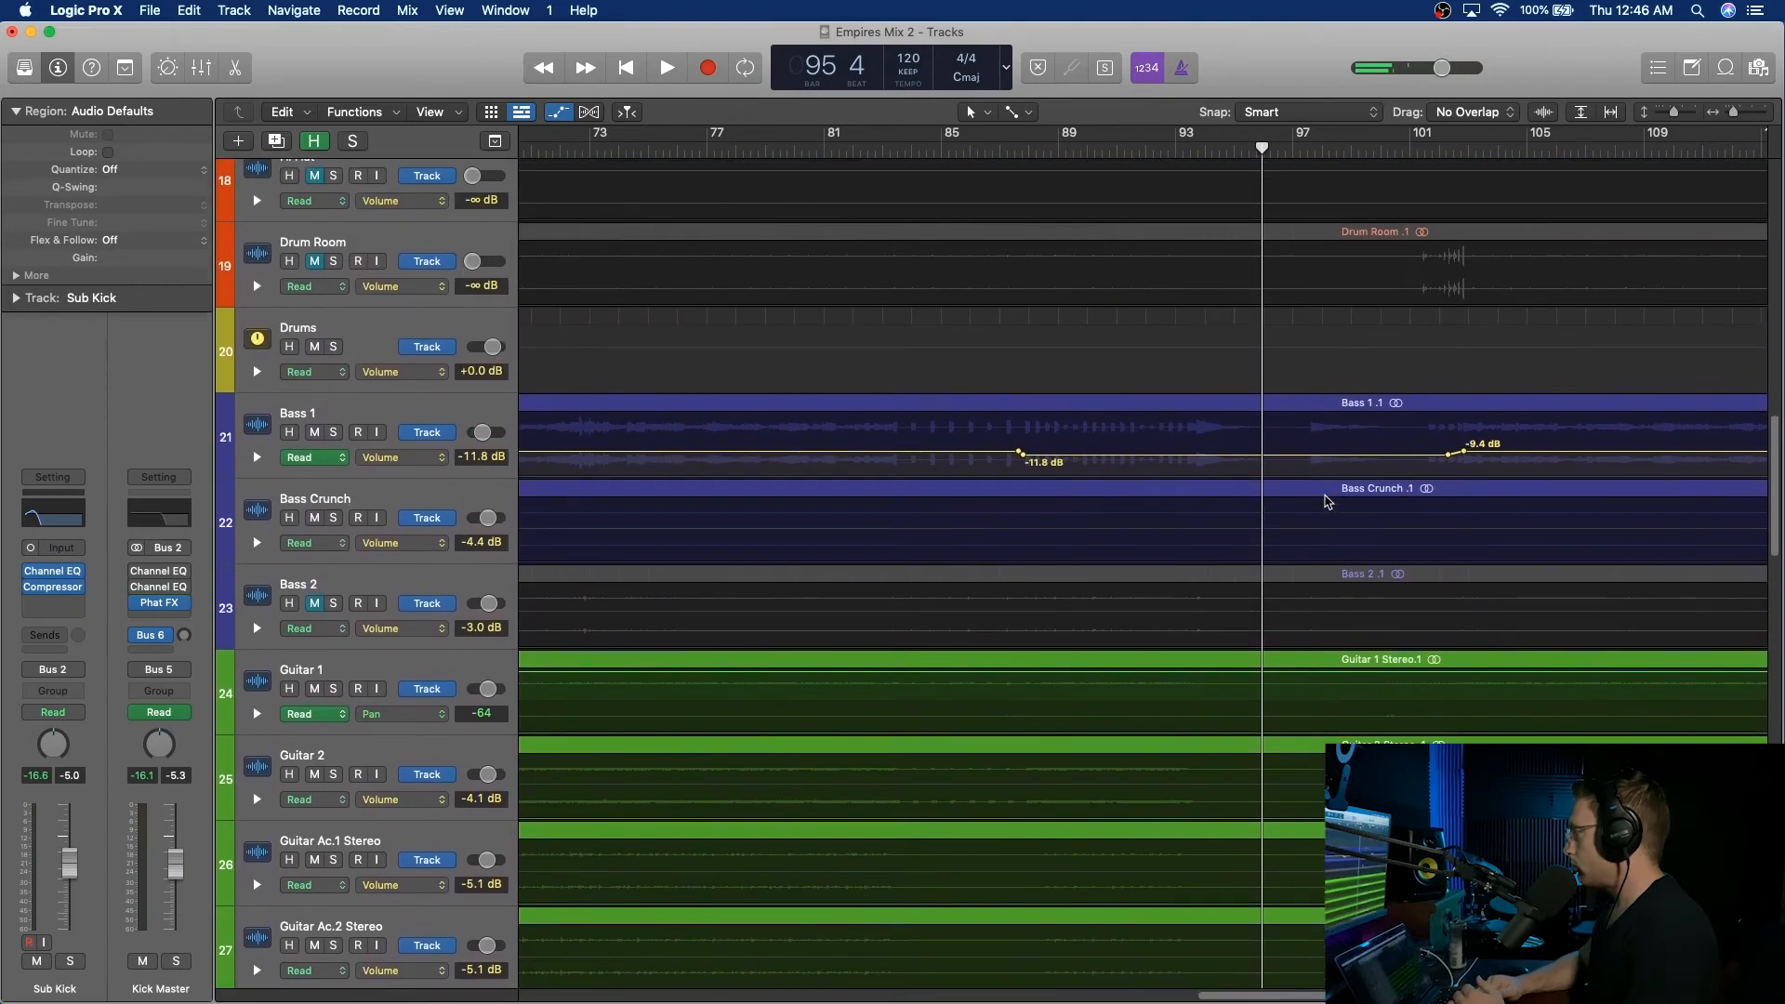
pyautogui.scroll(-20, 1327, 502)
pyautogui.scroll(-8, 1327, 502)
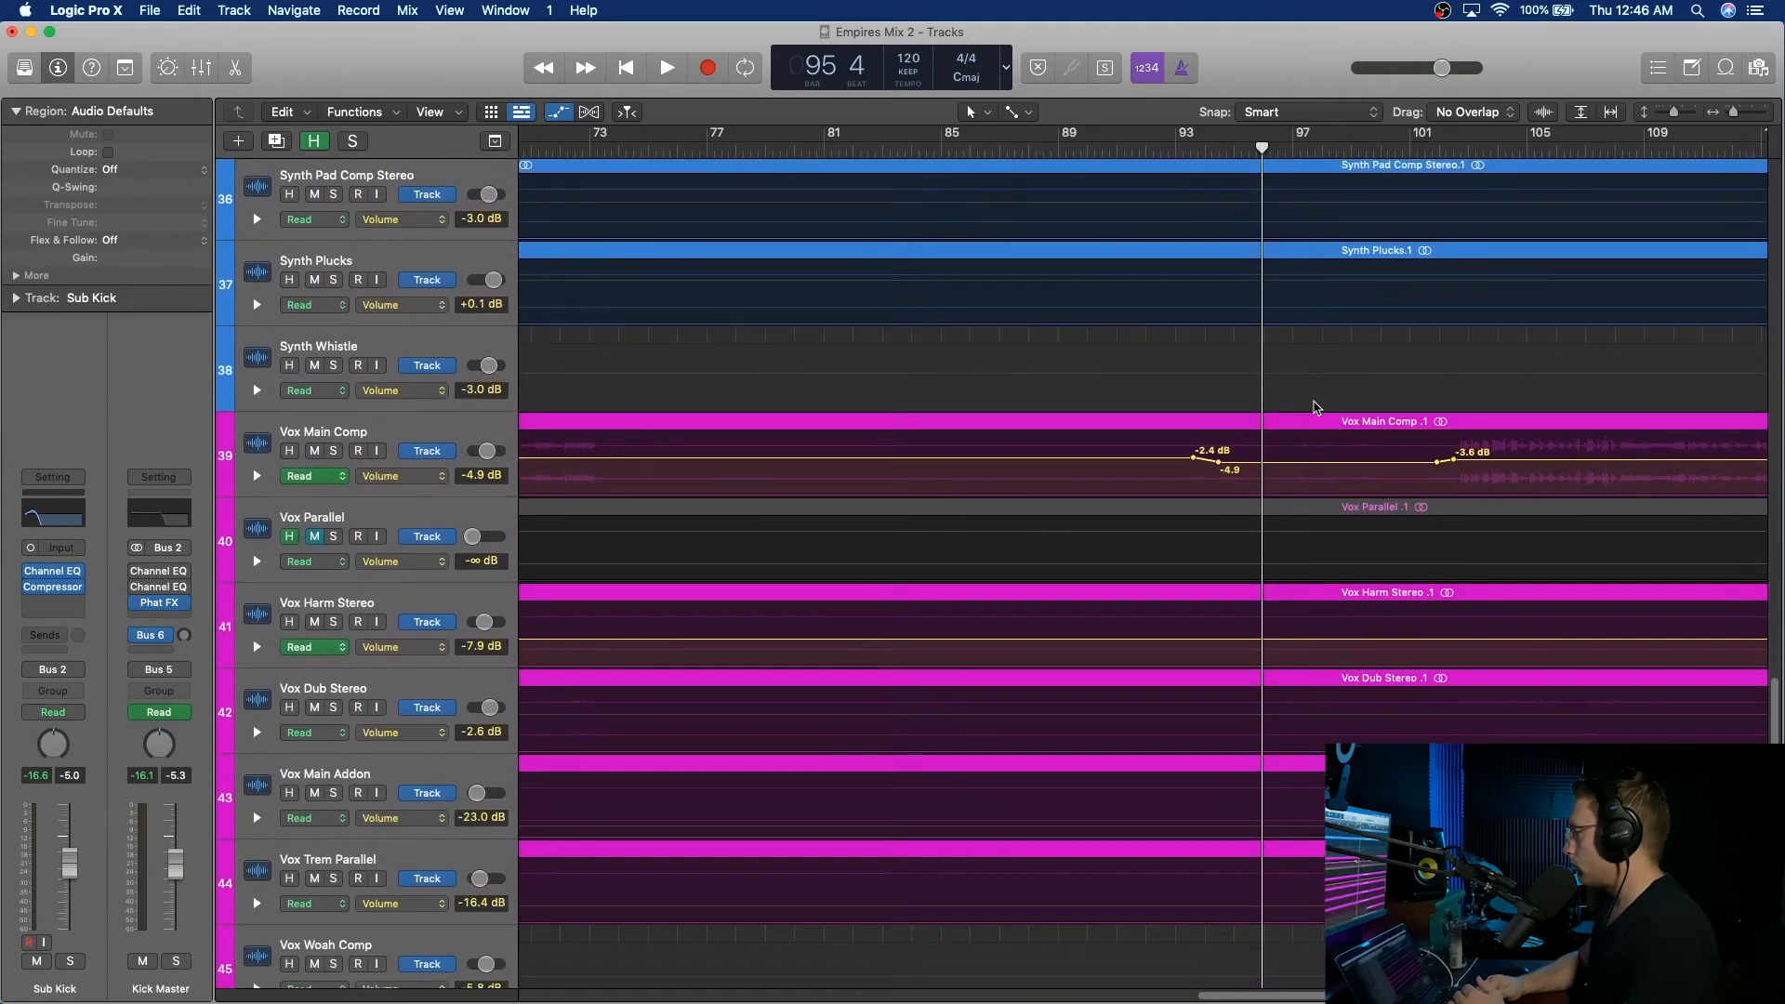
pyautogui.scroll(-20, 1317, 407)
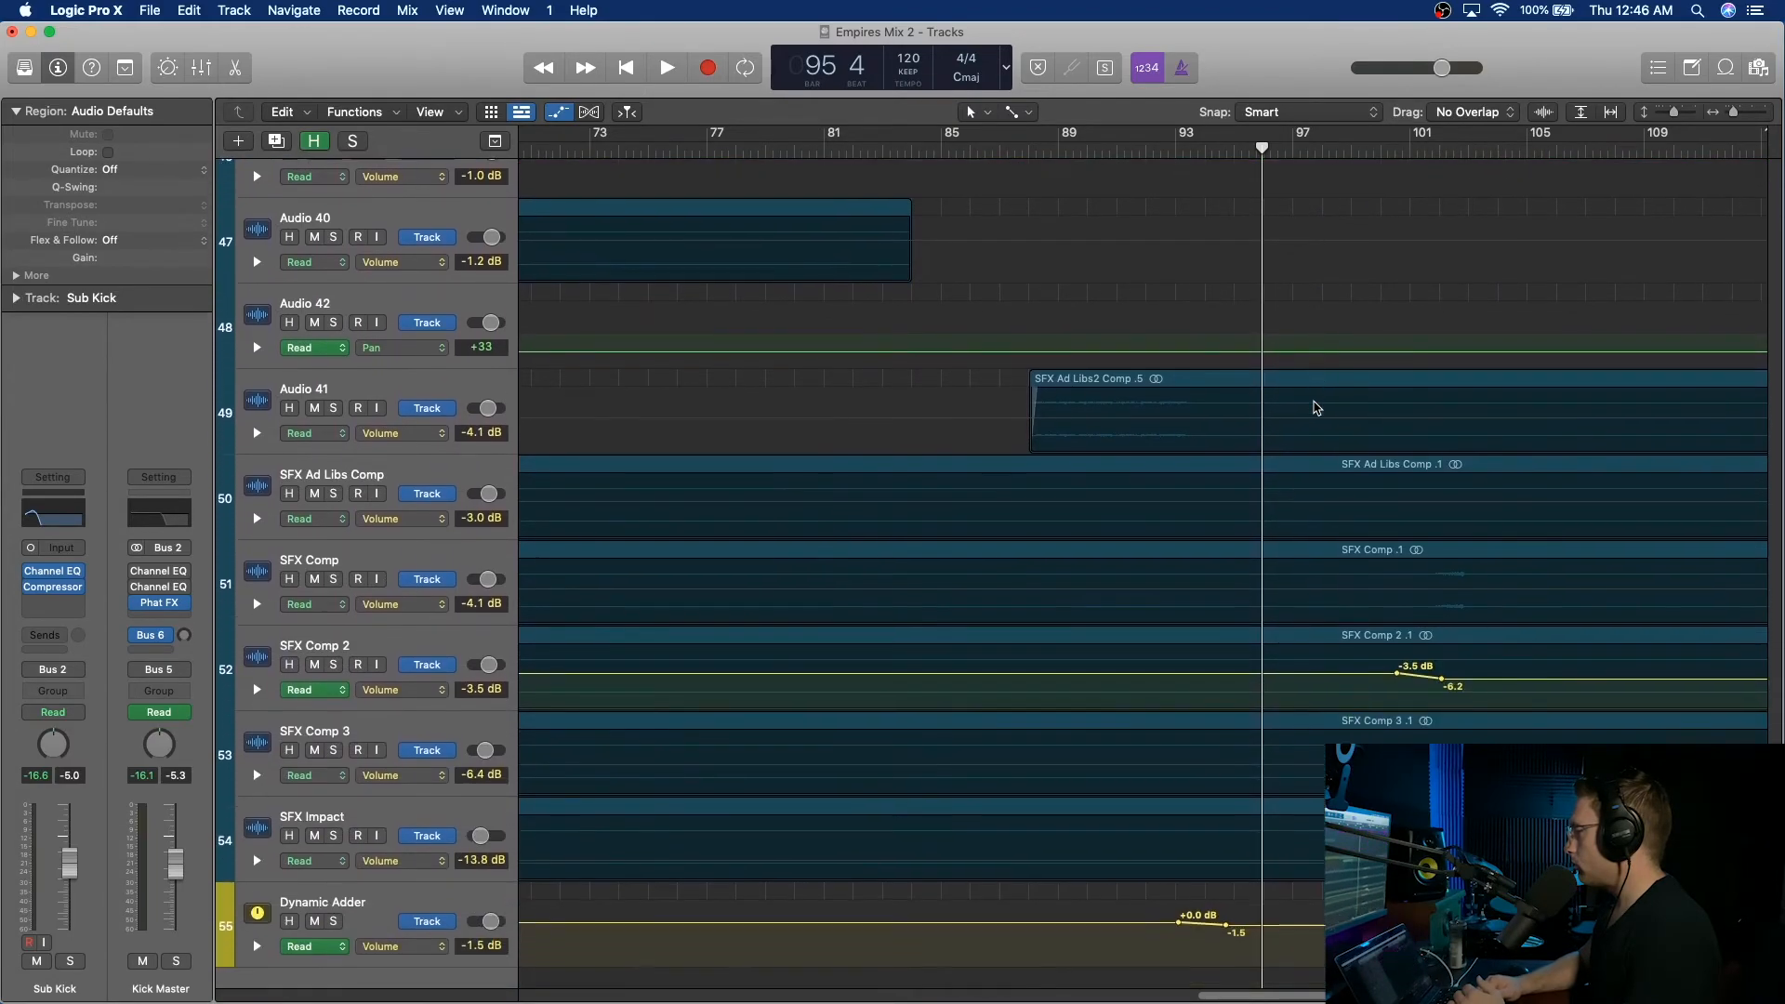
pyautogui.scroll(20, 1317, 407)
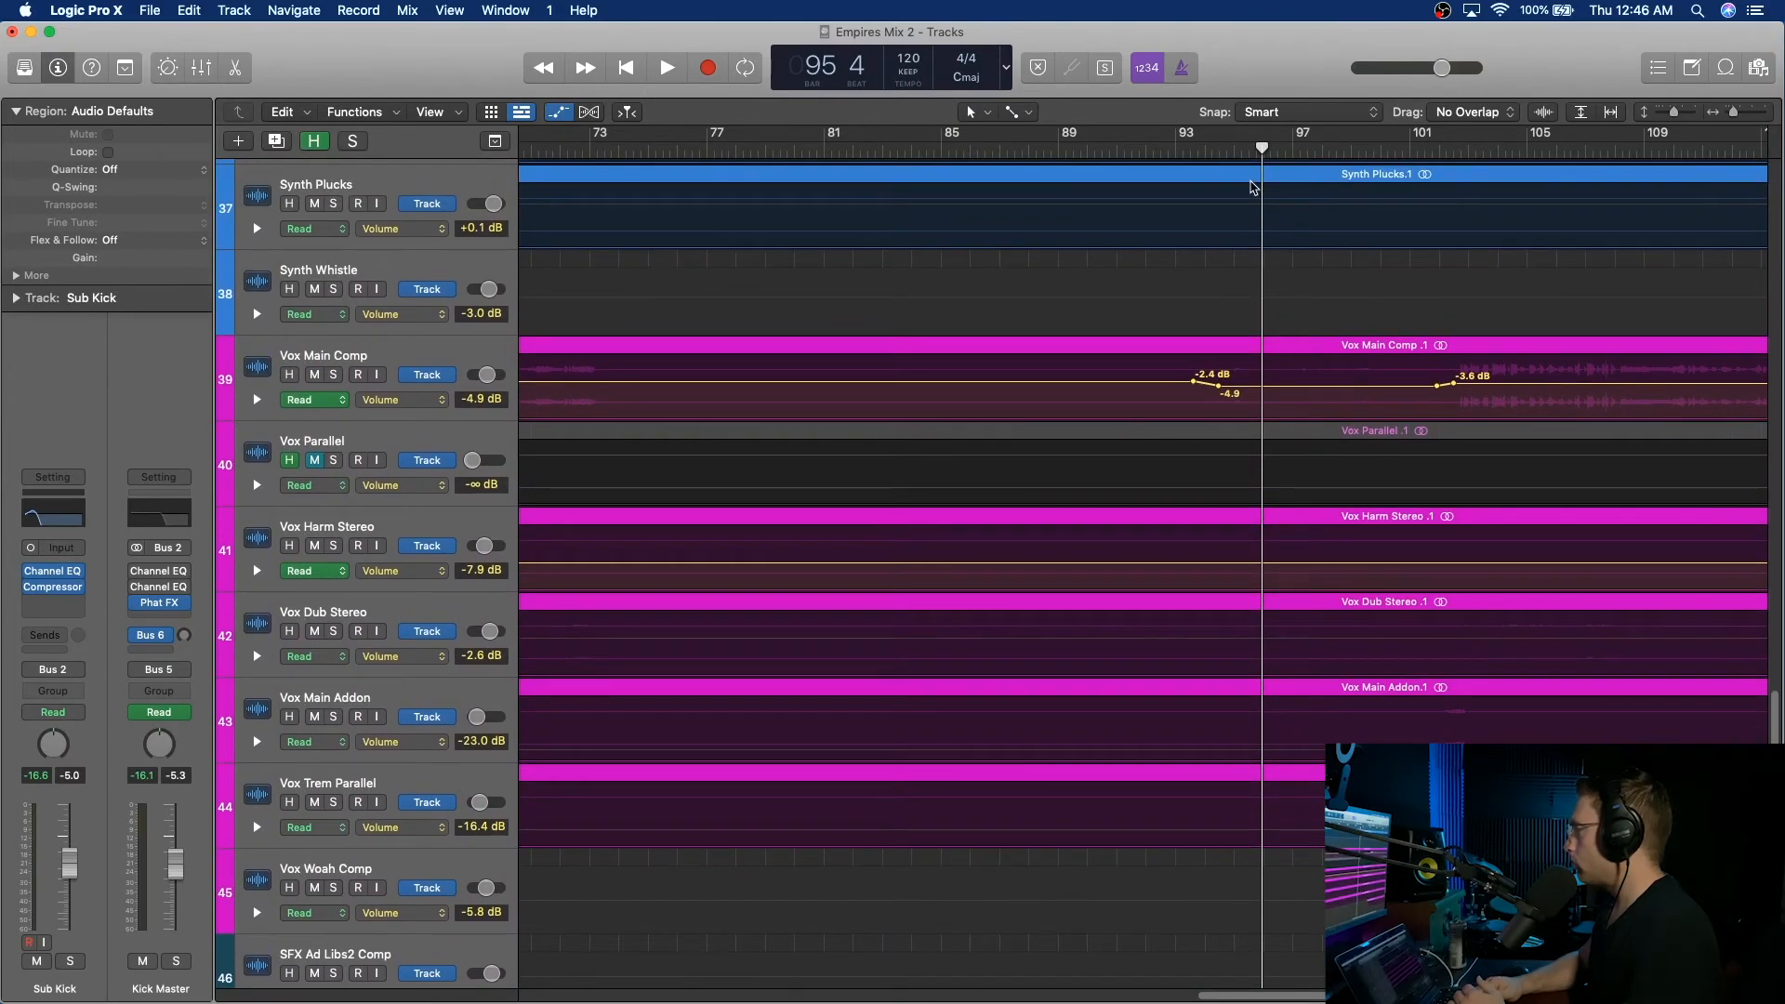
# Replay the mix briefly from about bar 94, checking the Vox Main Comp volume drop.
pyautogui.click(1208, 149)
pyautogui.press('space')
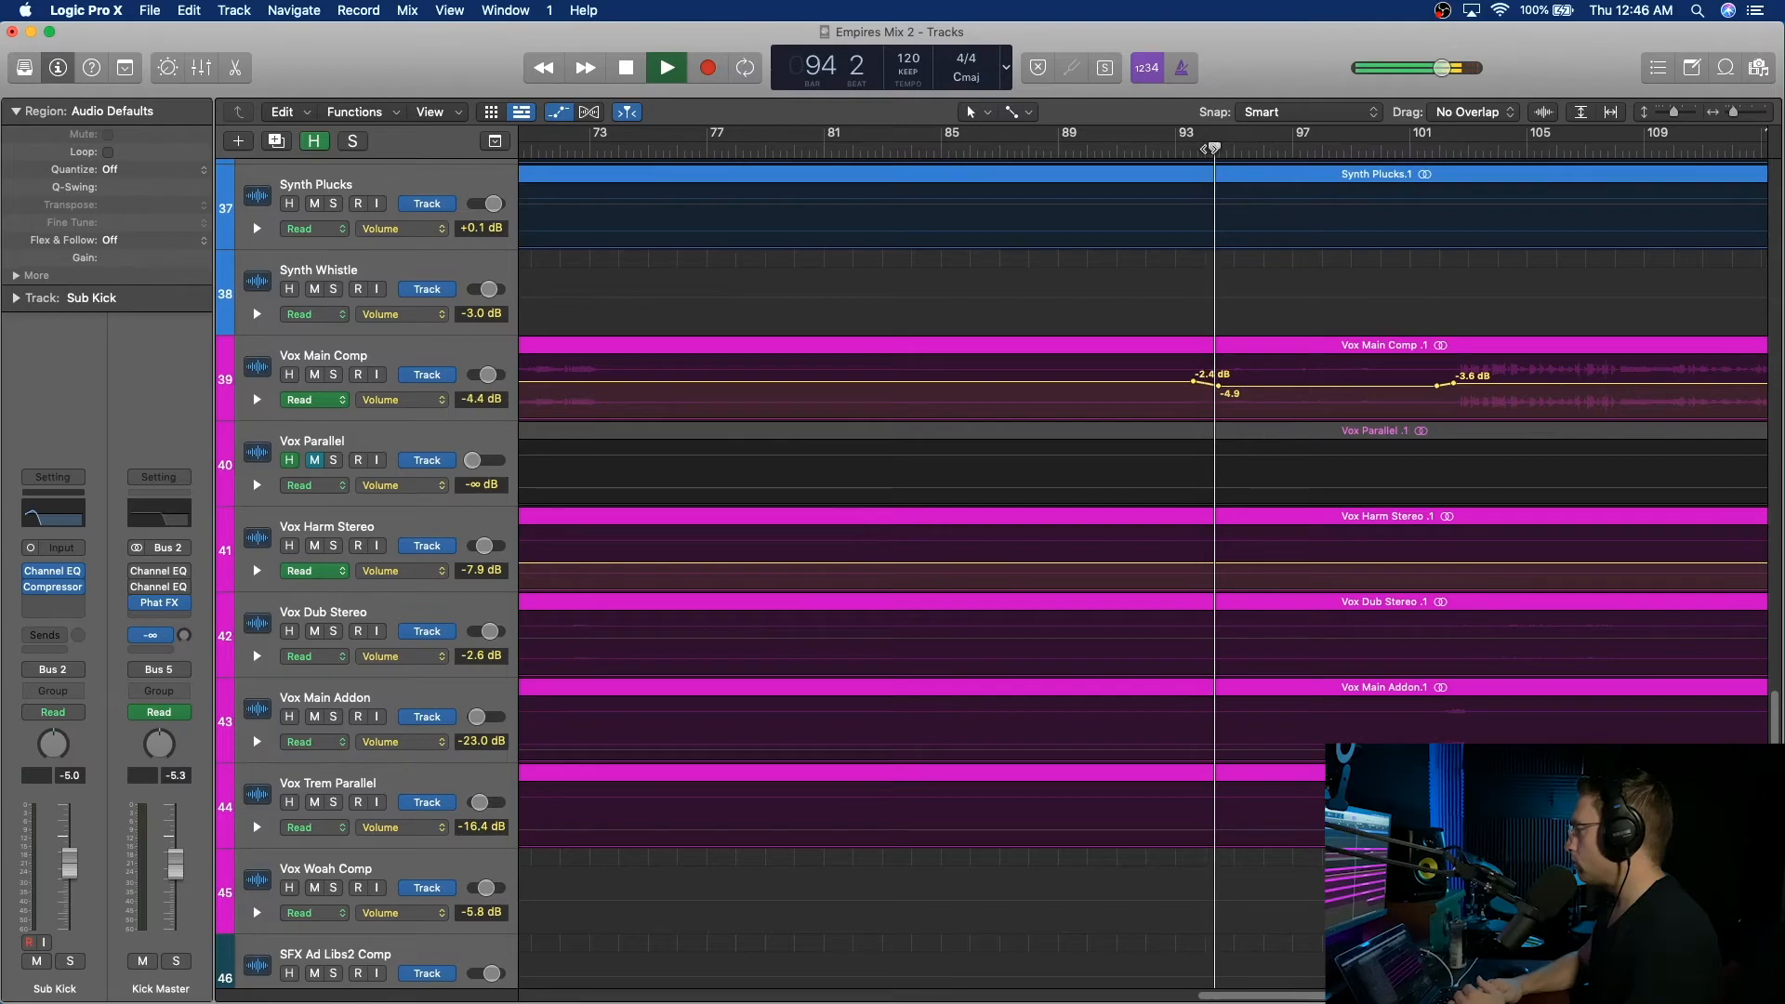
pyautogui.press('space')
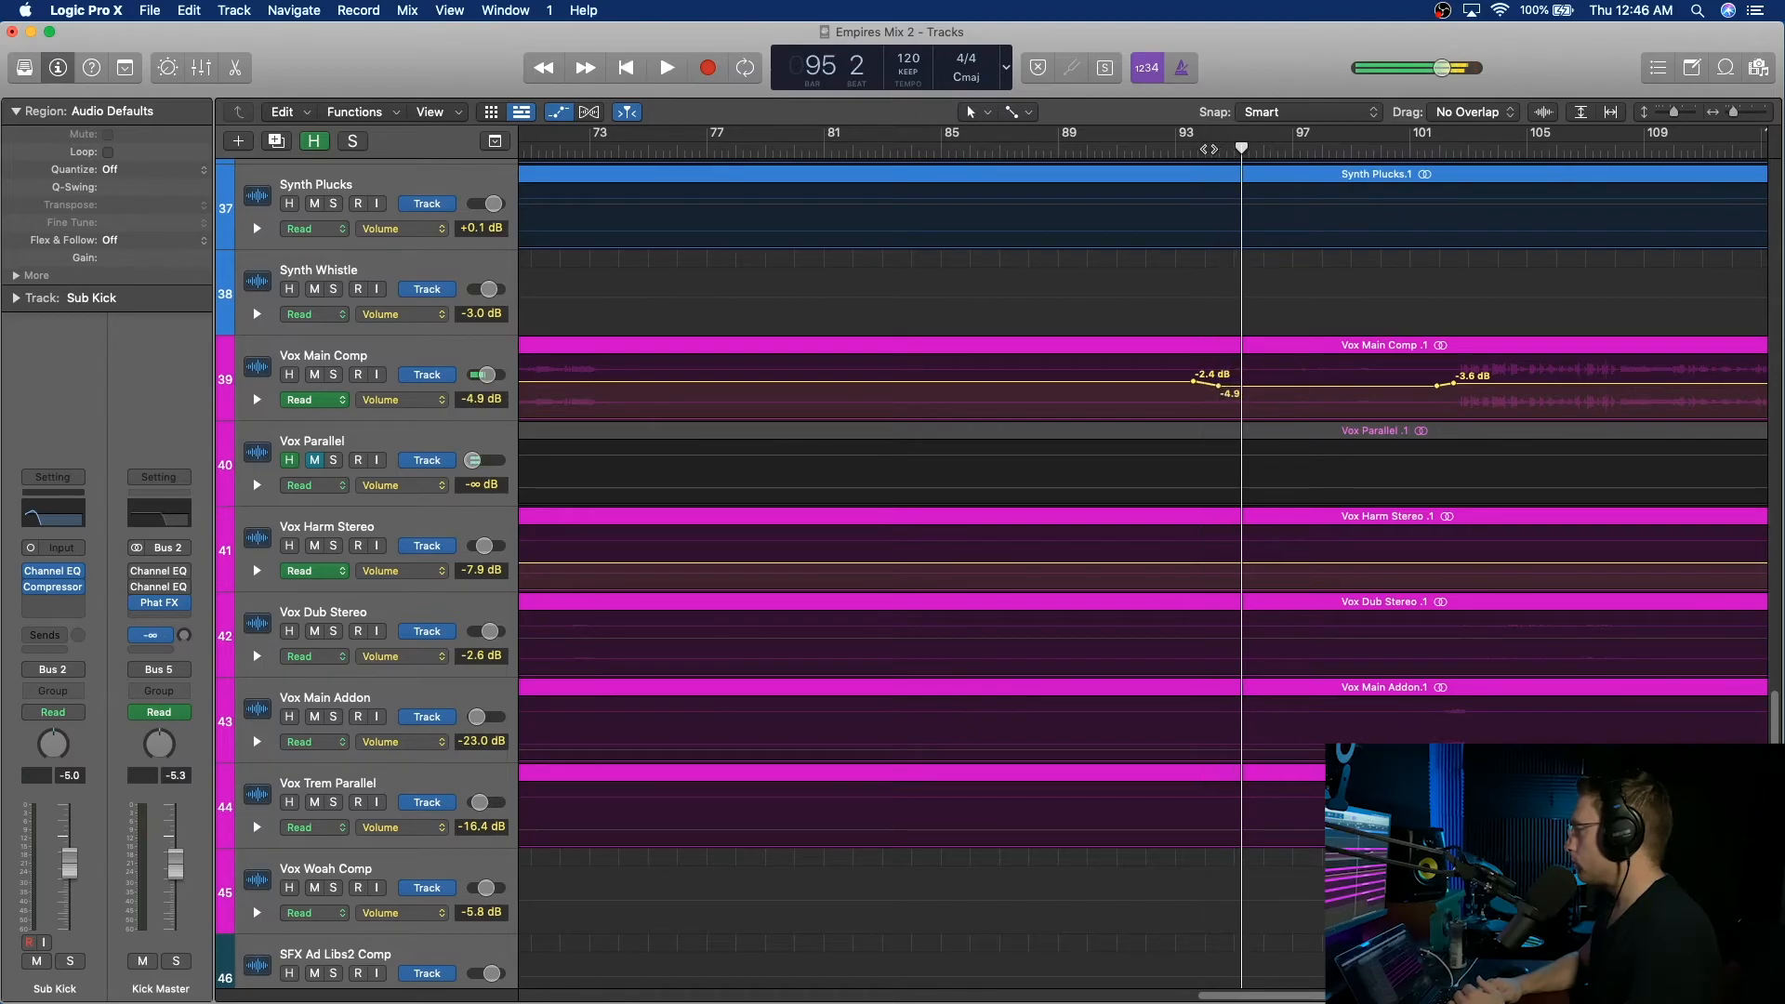
# Solo Vox Main Comp and play from just before bar 94 to bar 95, listening for unwanted sound.
pyautogui.moveTo(1735, 114); pyautogui.dragTo(1749, 118)
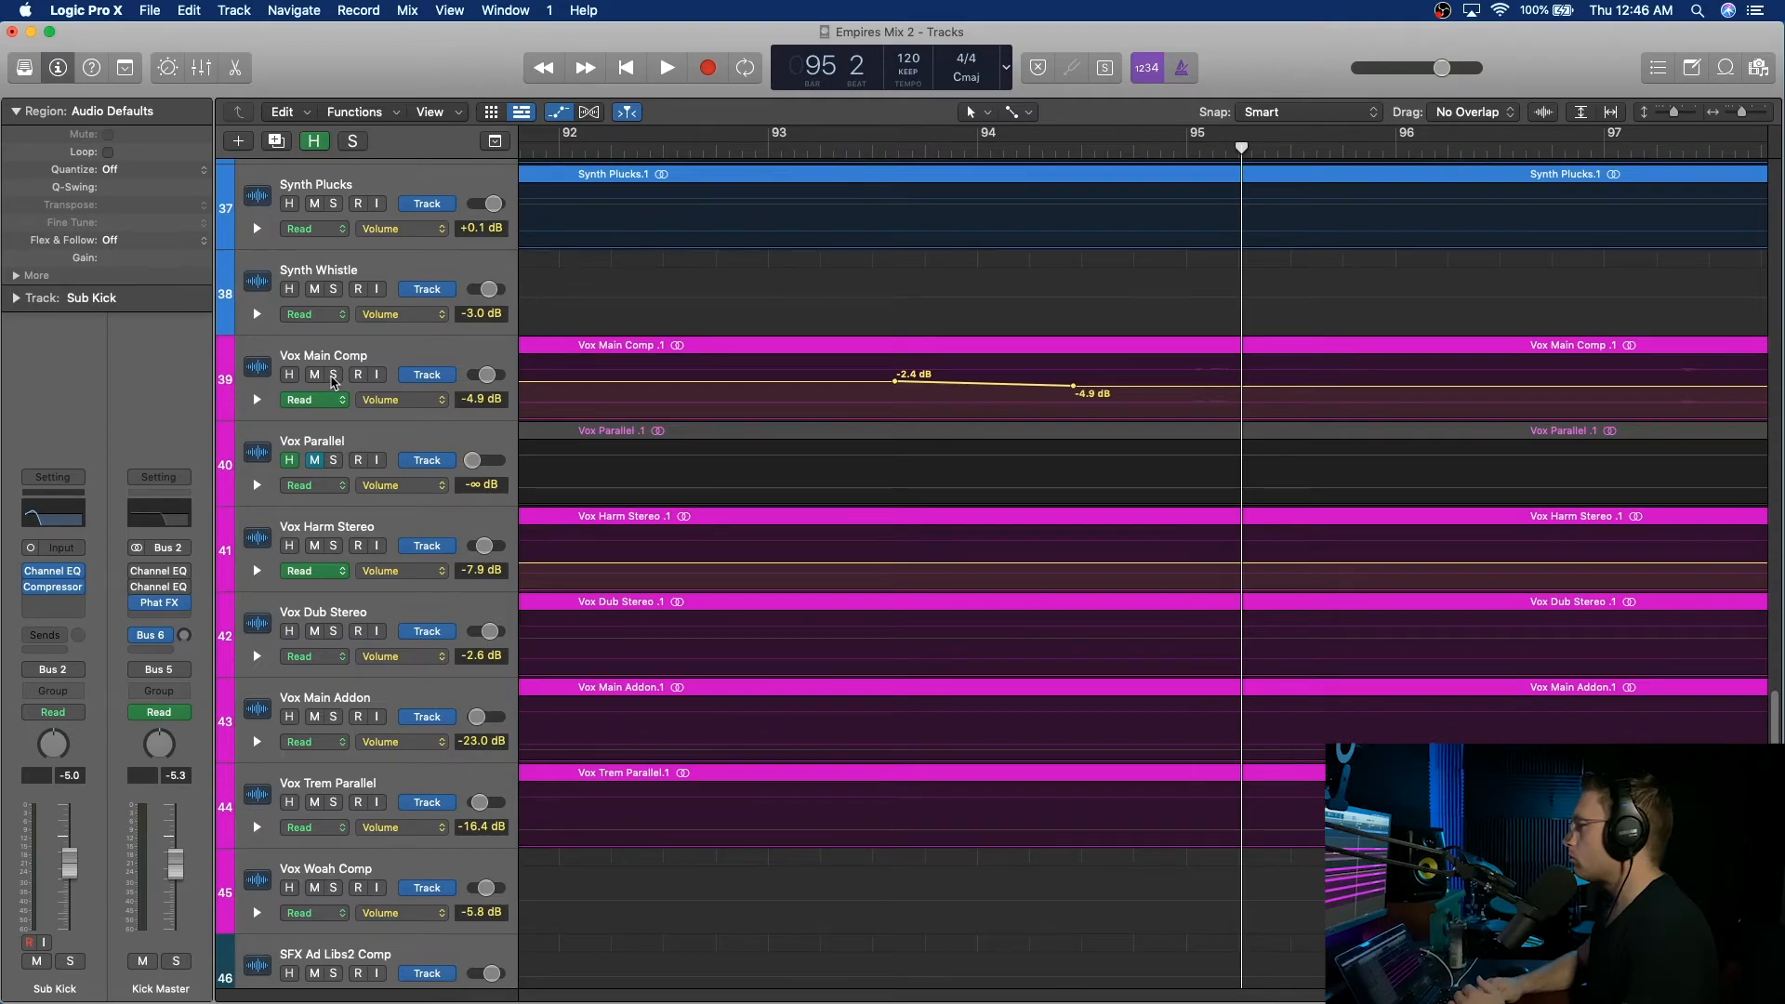
pyautogui.click(333, 376)
pyautogui.click(939, 151)
pyautogui.press('space')
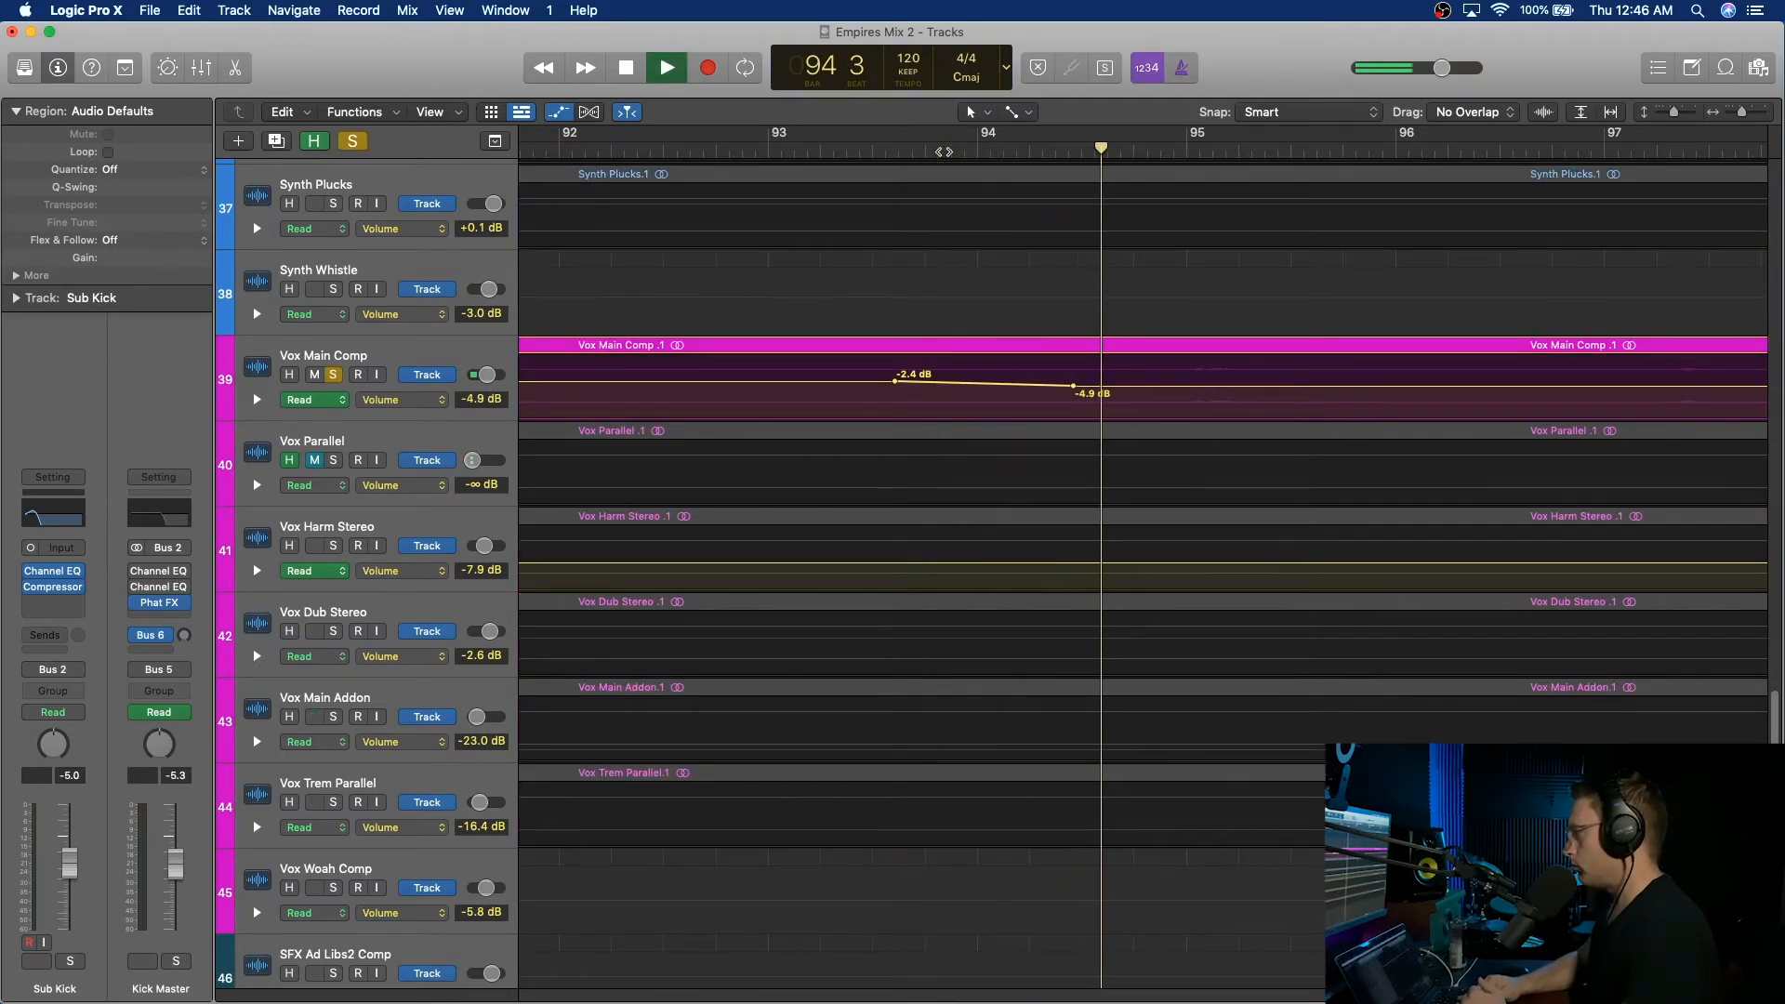
pyautogui.press('space')
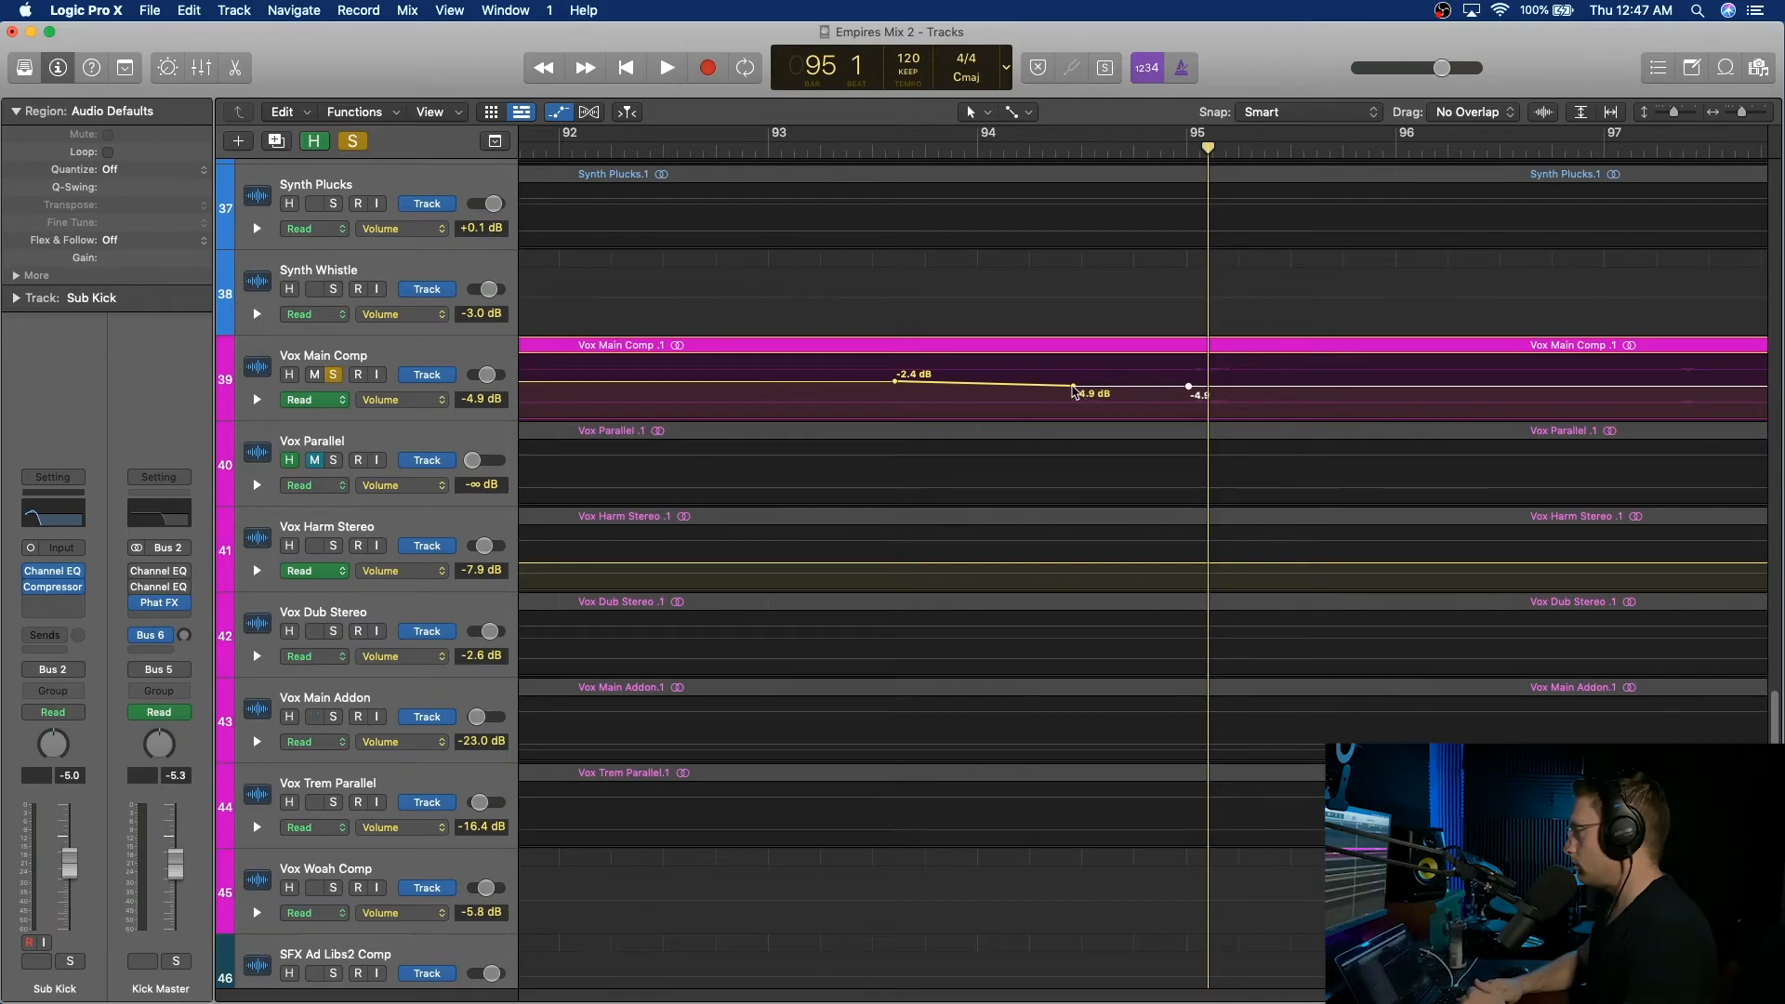
# Add a -4.9 dB volume point at bar 95 on Vox Main Comp, lower the point near bar 94.5 to -∞ dB, and audition the dip.
pyautogui.moveTo(1075, 389); pyautogui.dragTo(1074, 418)
pyautogui.click(980, 154)
pyautogui.press('space')
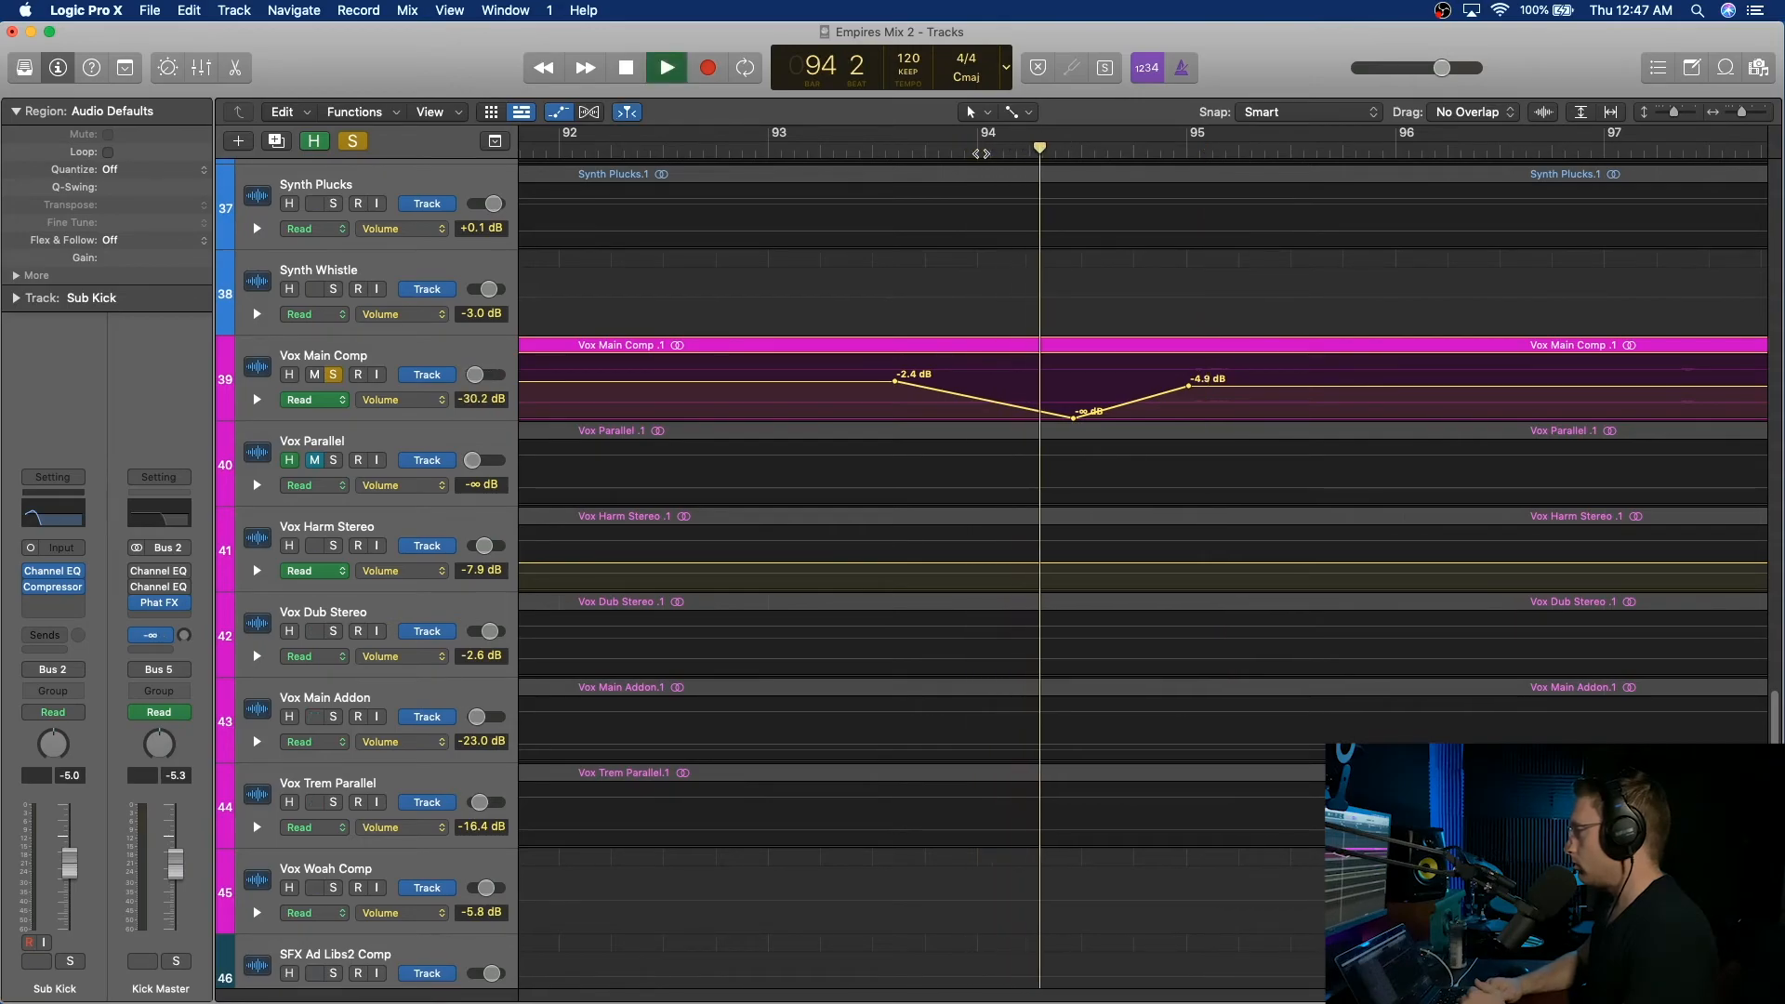
pyautogui.press('space')
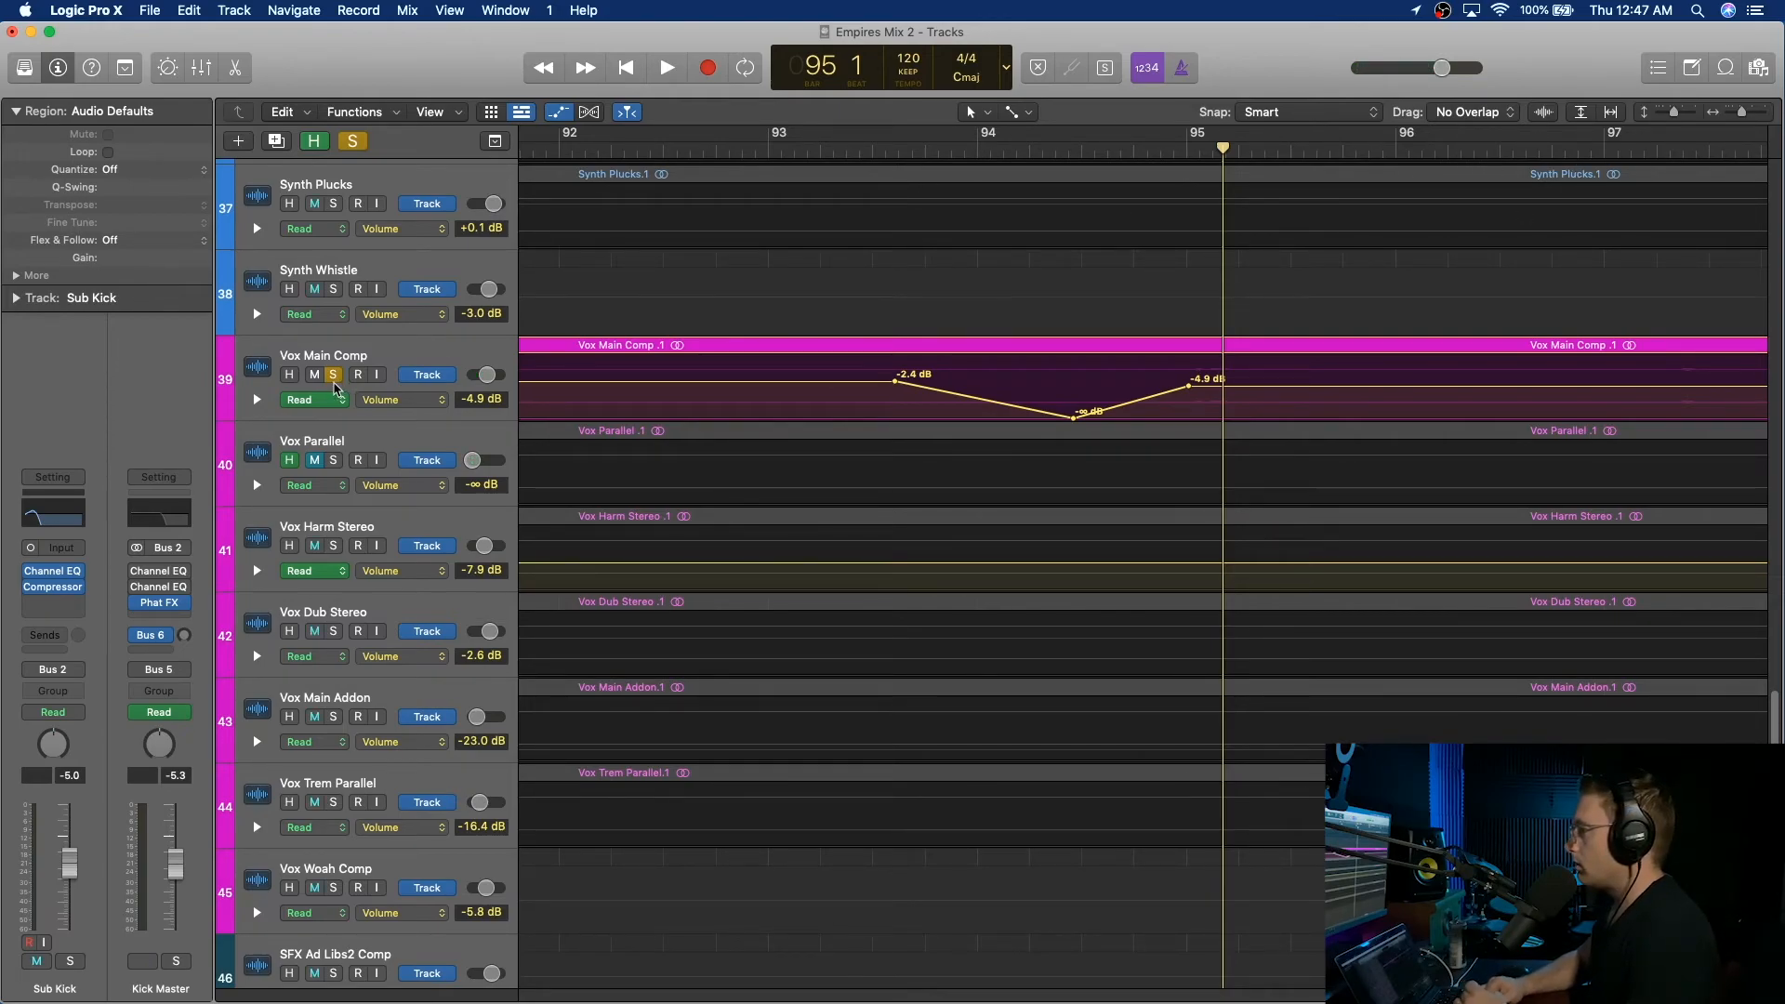
# Unsolo Vox Main Comp and play the full mix from about bar 92 to the song's end at bar 116.
pyautogui.click(334, 378)
pyautogui.click(723, 151)
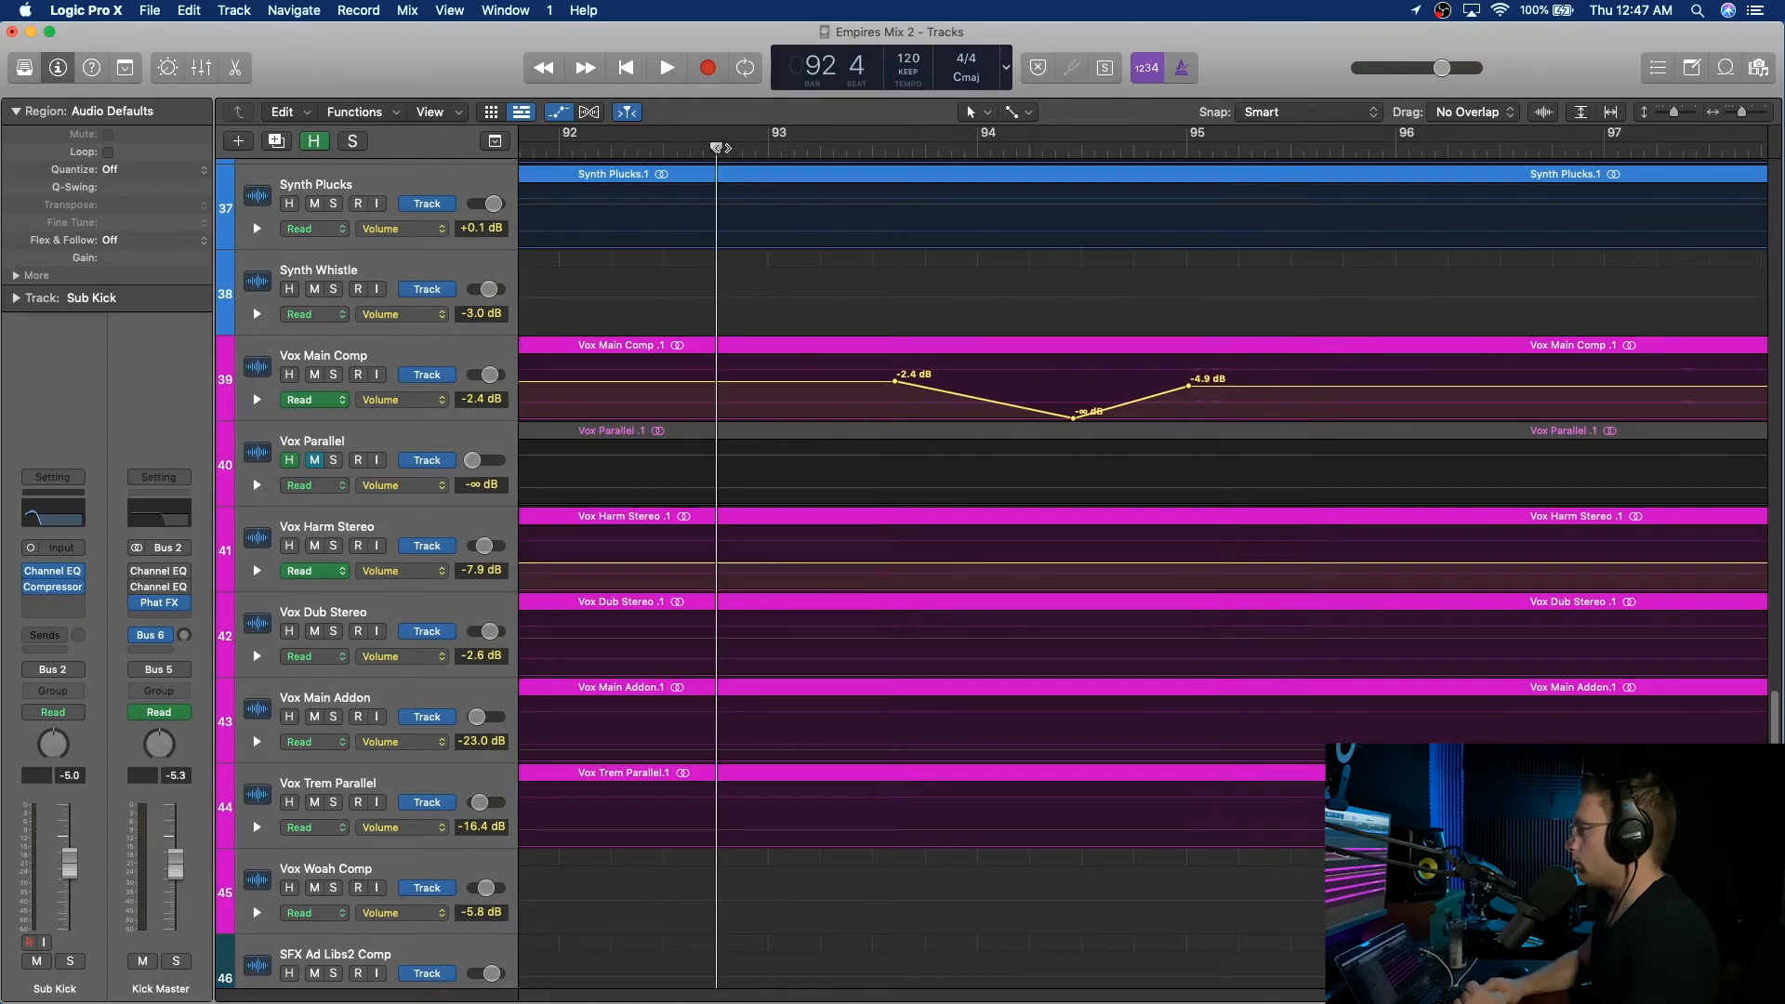
pyautogui.press('space')
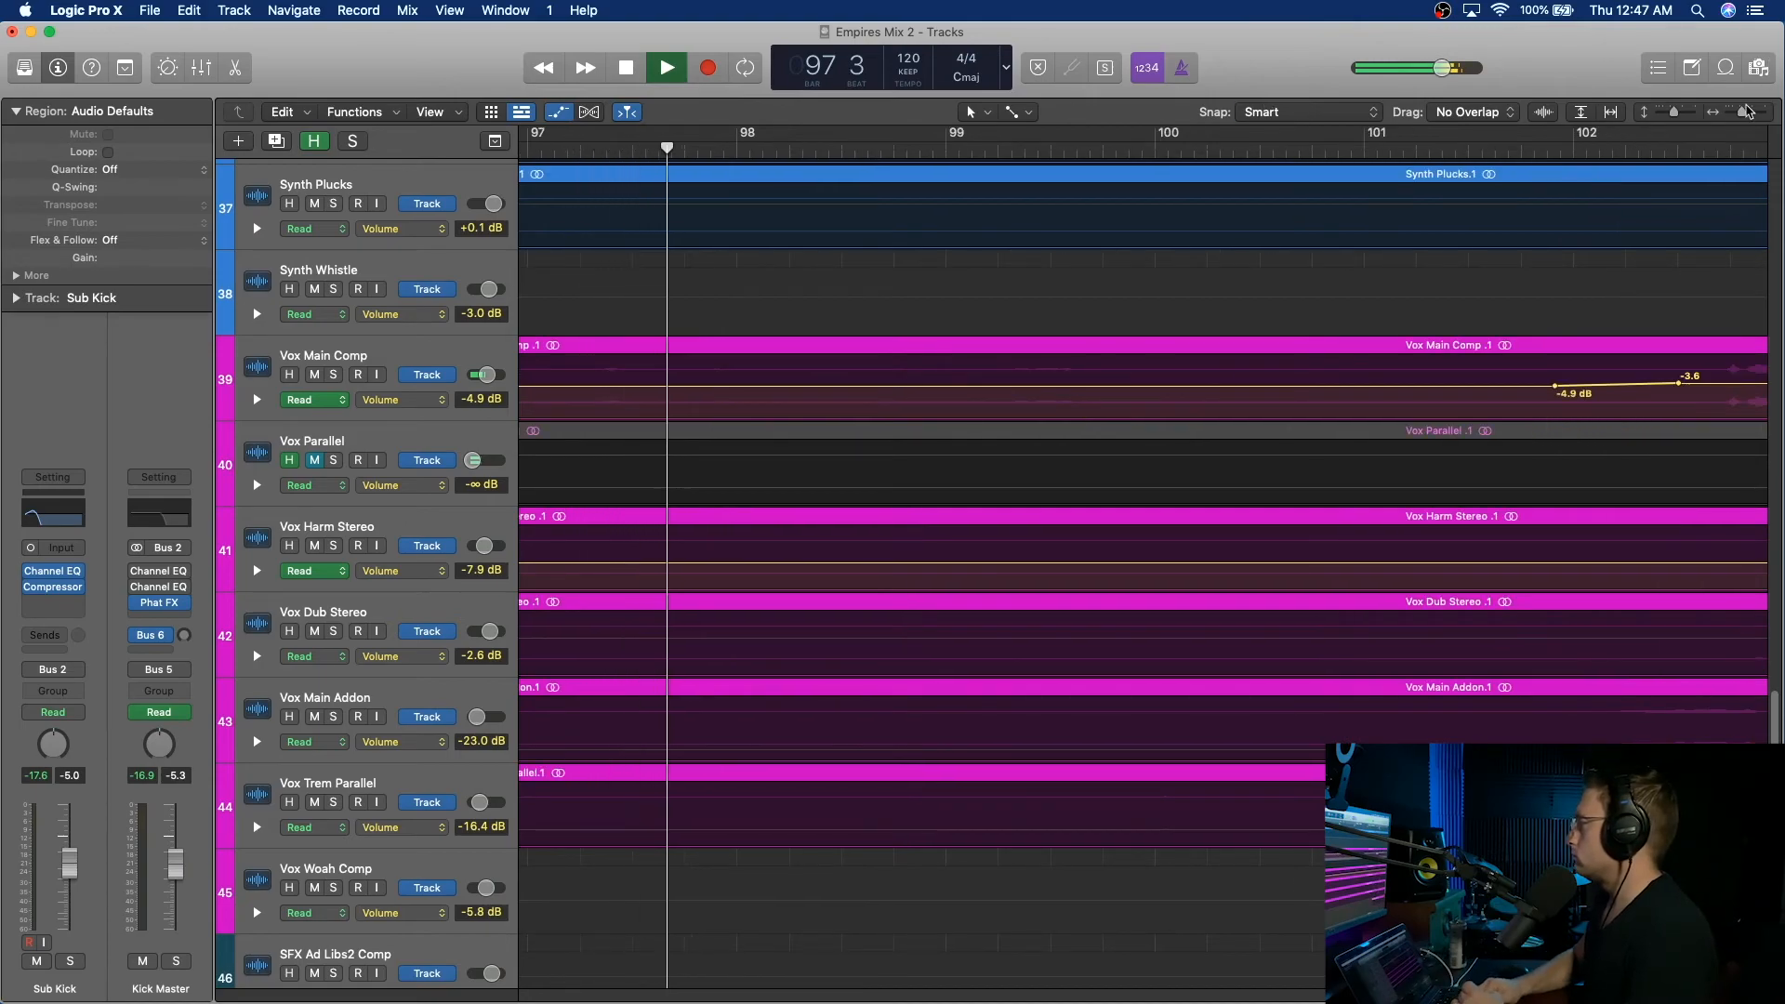
pyautogui.moveTo(1751, 108); pyautogui.dragTo(1728, 117)
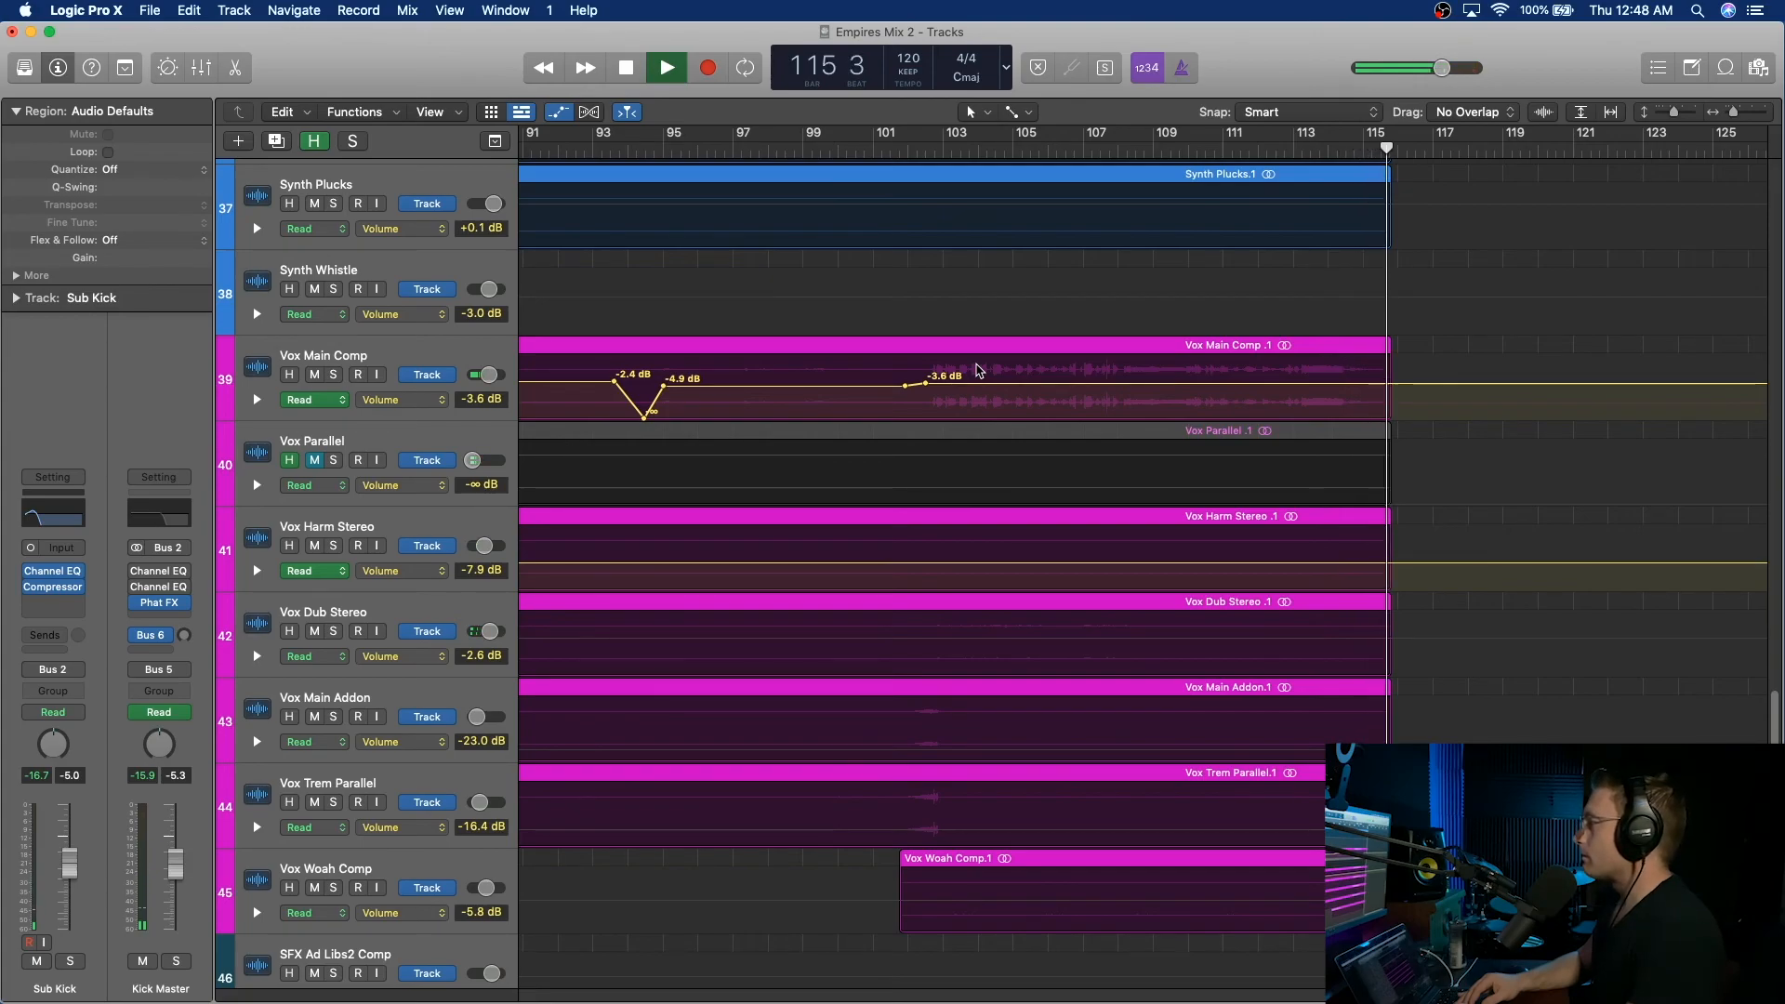
pyautogui.press('space')
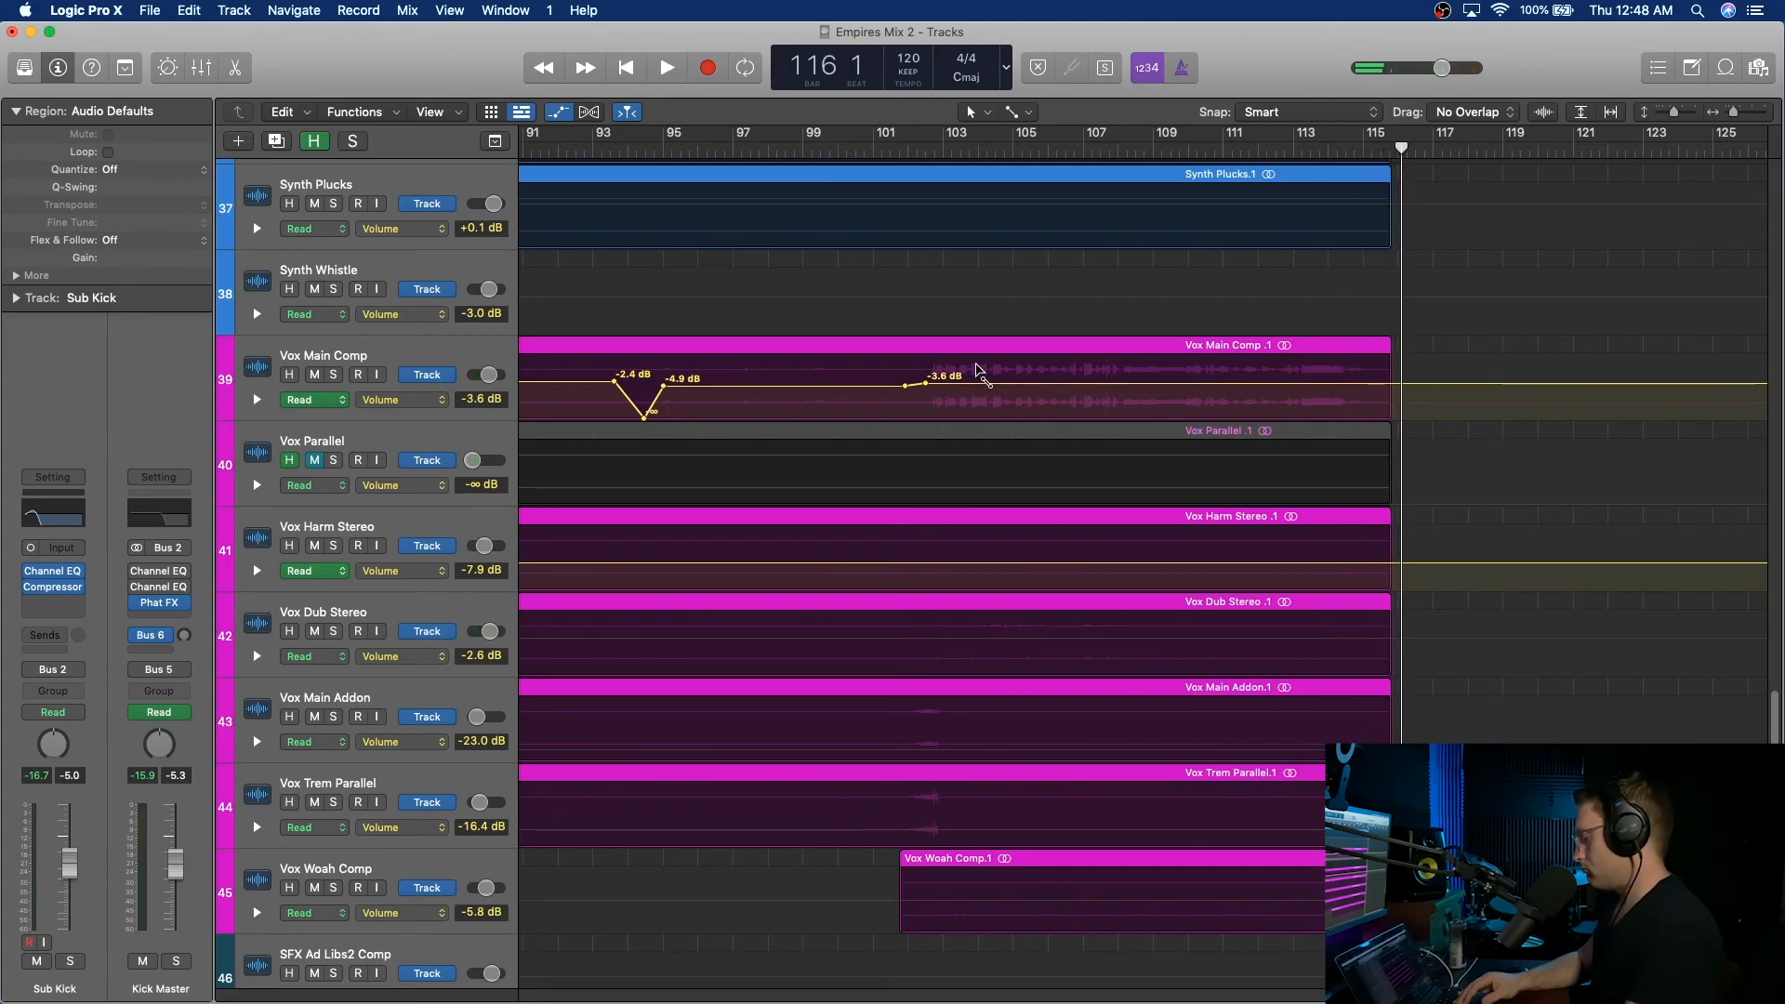
# Hide the track automation and fit the whole arrangement, all tracks from bar 1 to the song's end, in view.
pyautogui.press('a')
pyautogui.press('z')
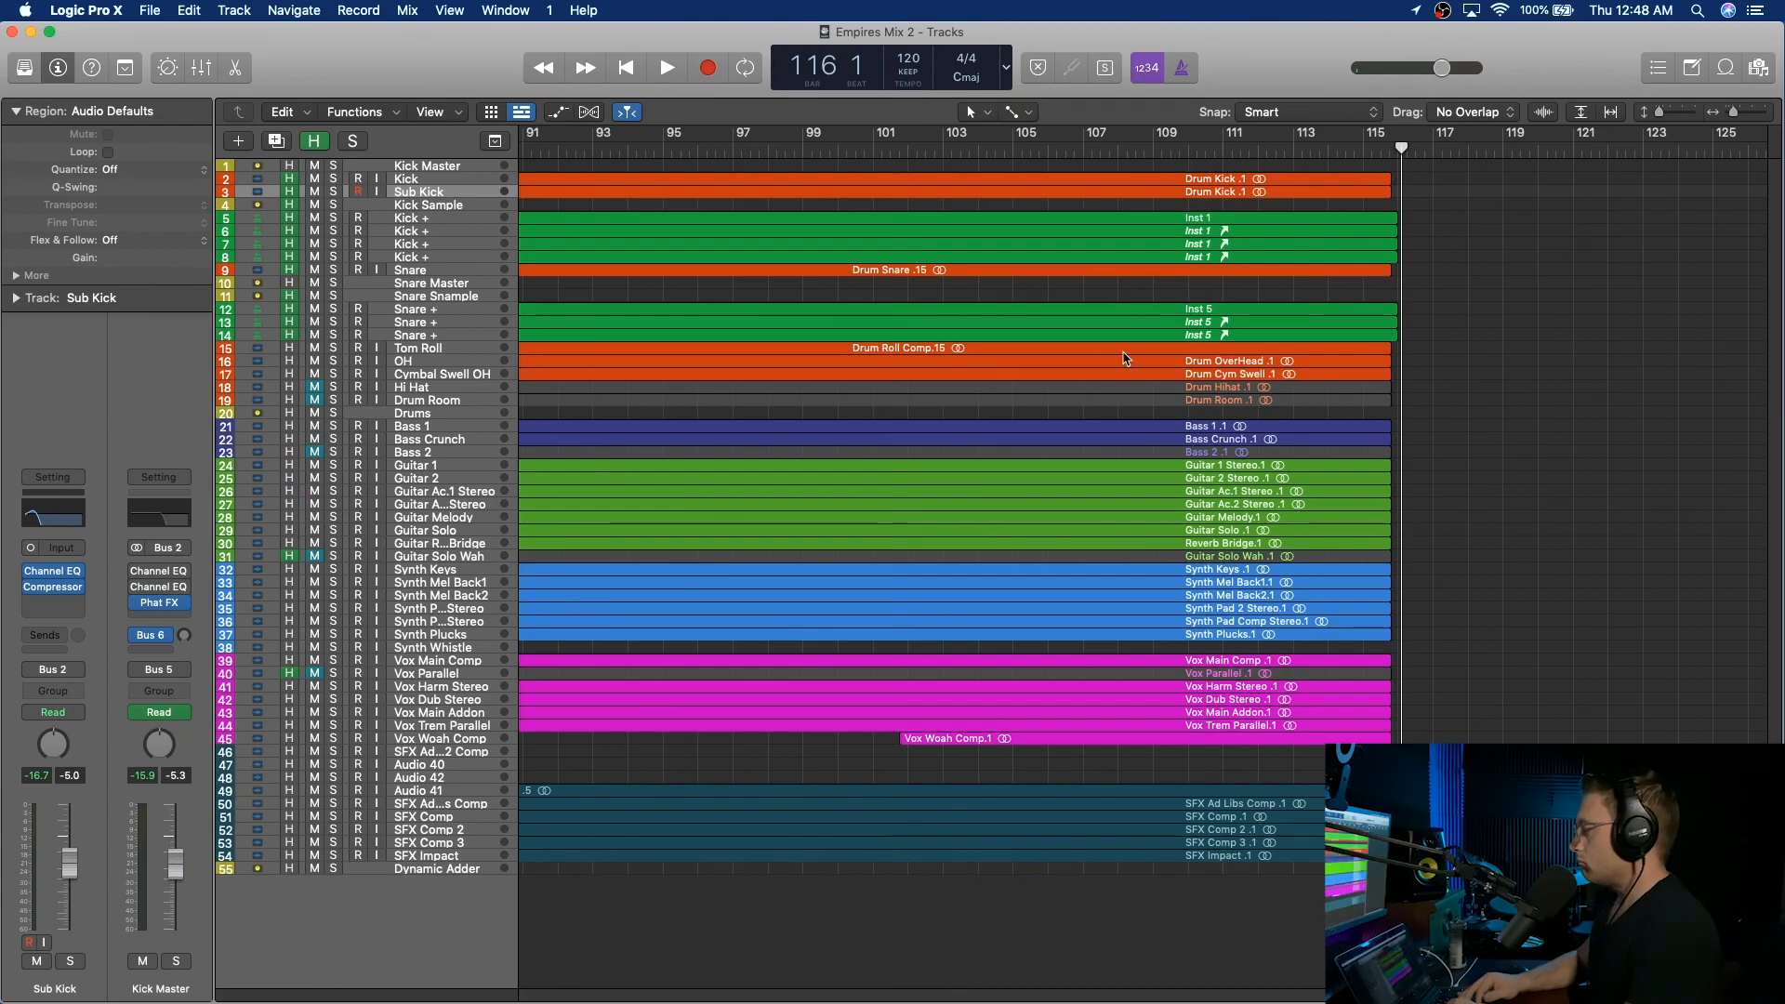
pyautogui.hscroll(-10, 1123, 359)
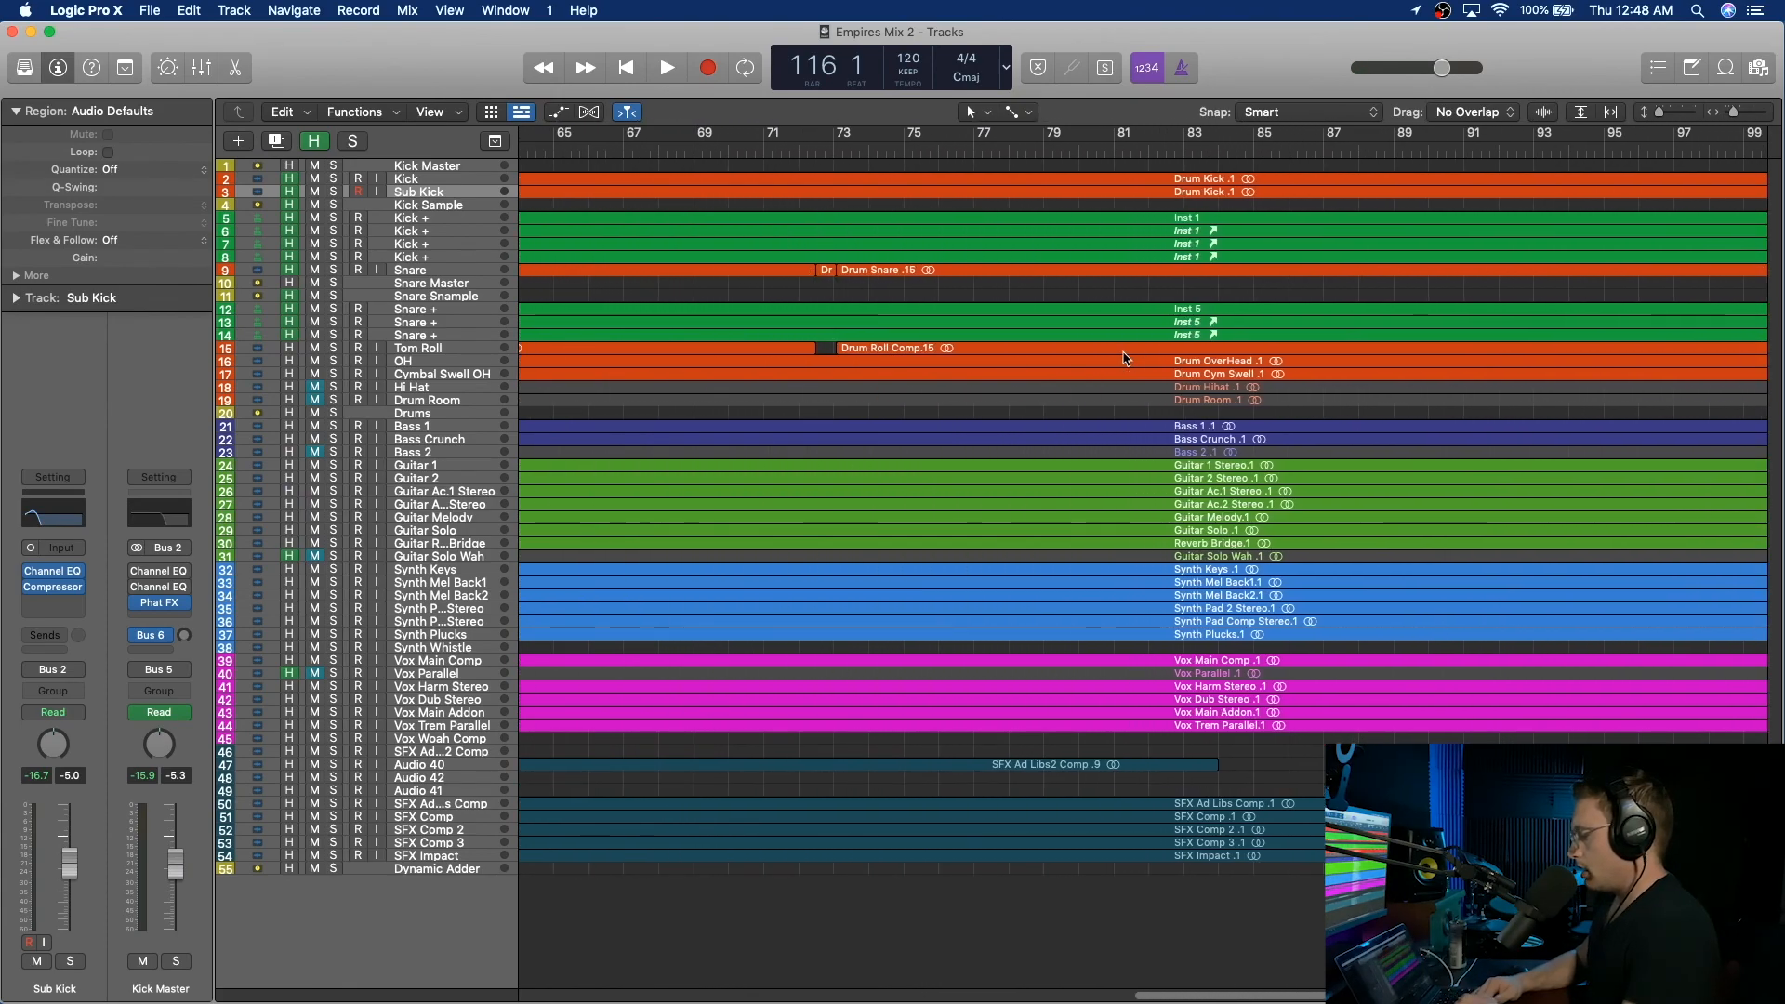
pyautogui.hscroll(-15, 1123, 359)
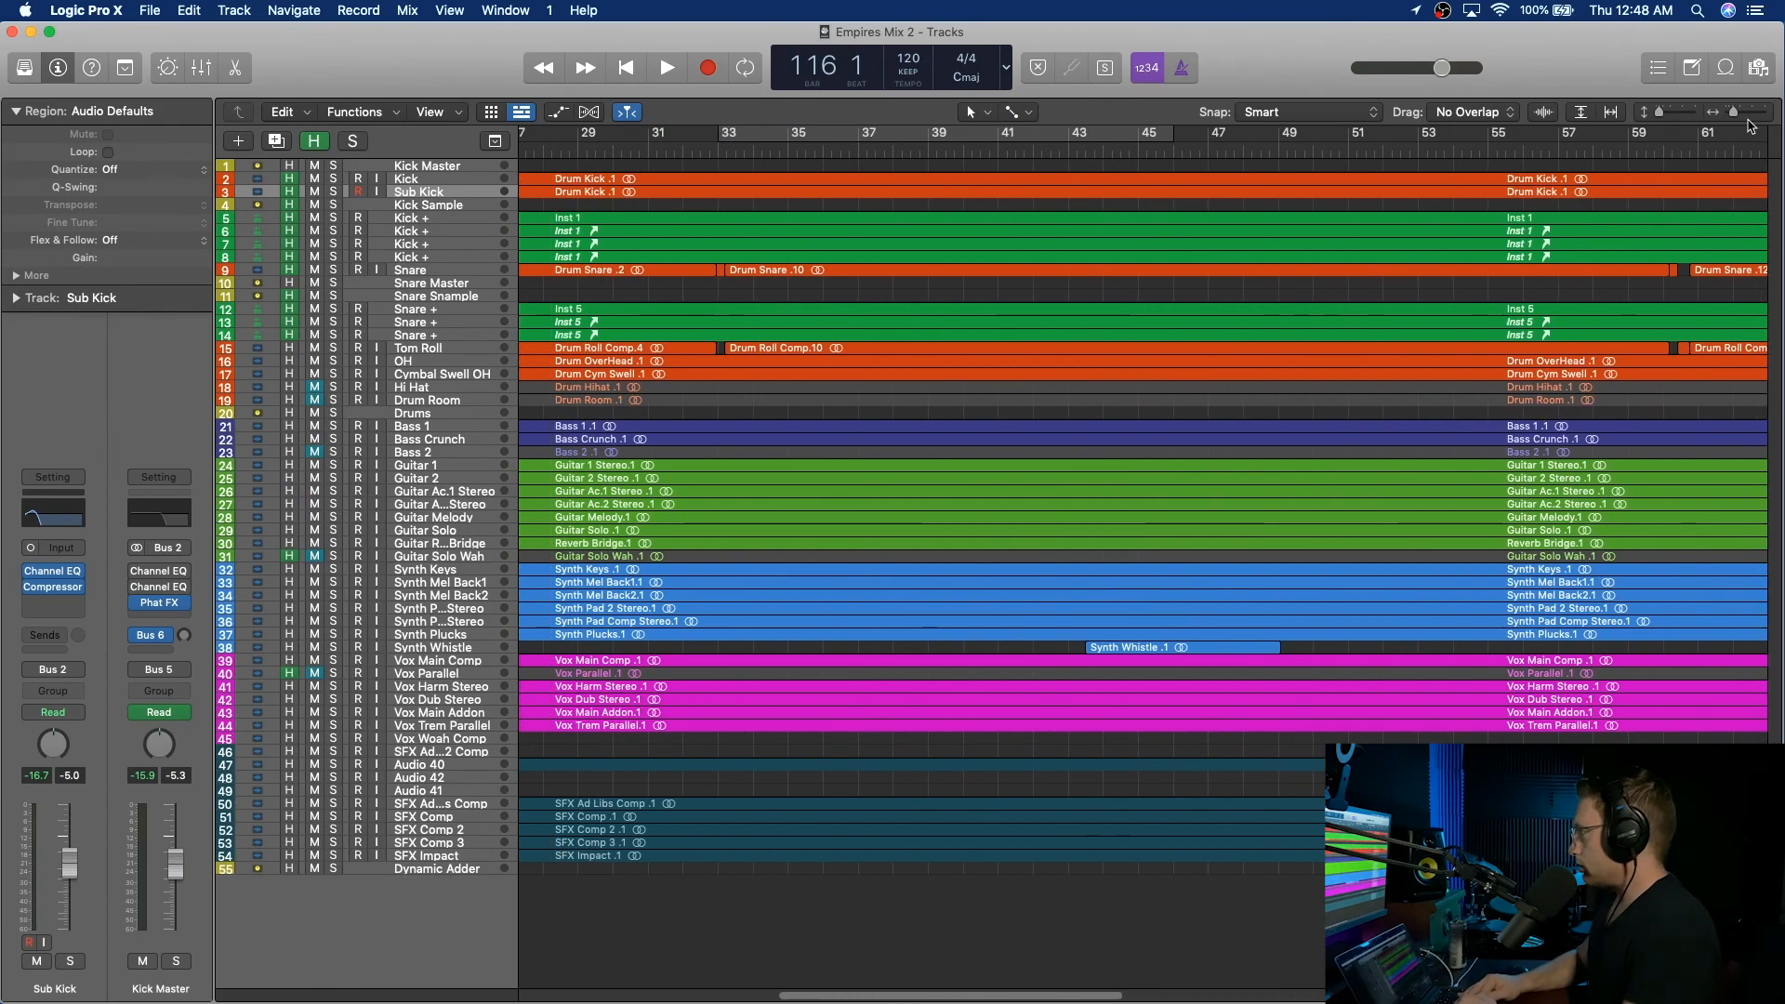
pyautogui.moveTo(1735, 115); pyautogui.dragTo(1714, 114)
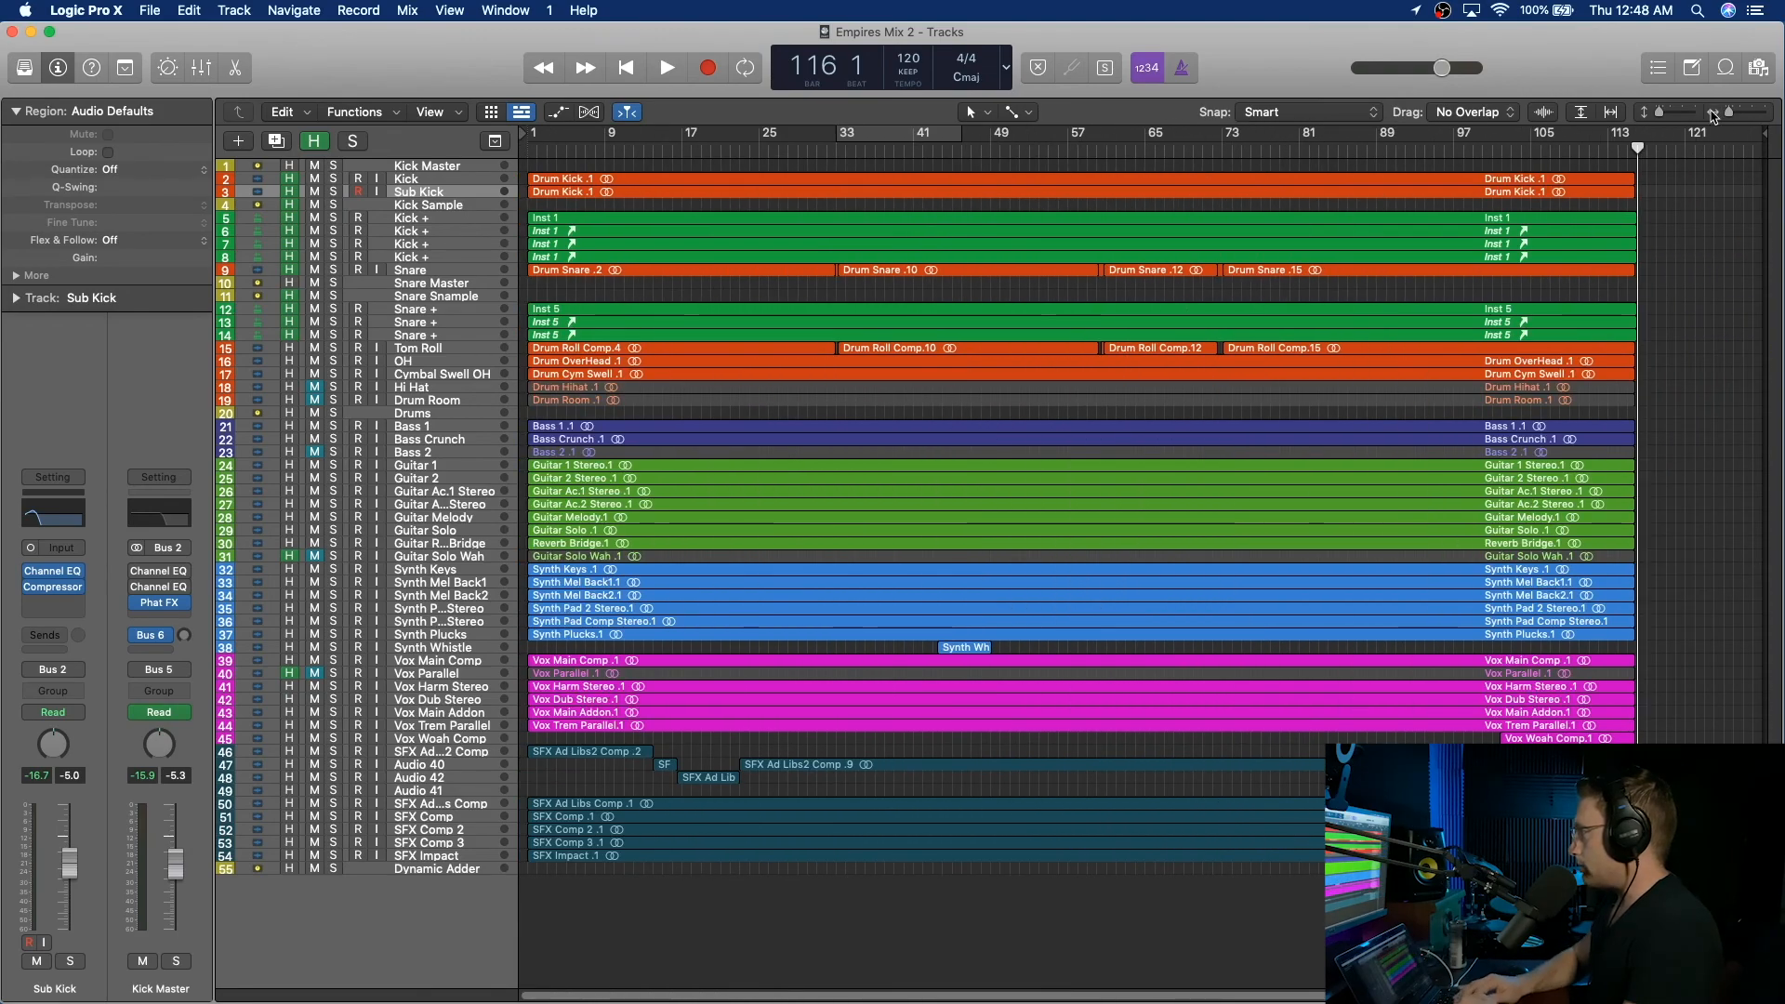